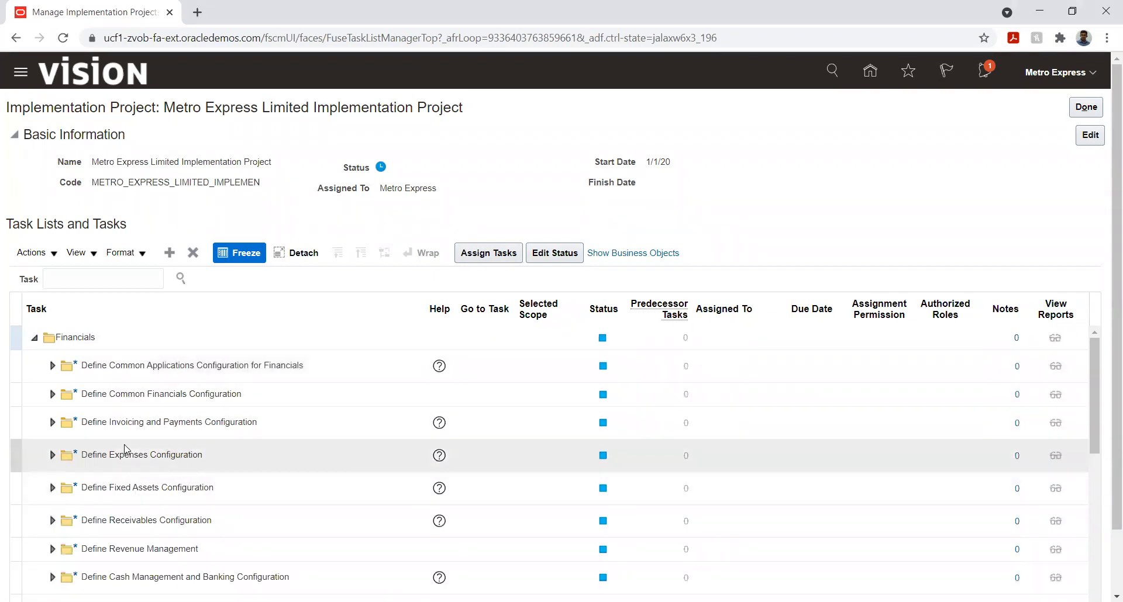
Expand Define Receivables Configuration and its Define Common Accounts Receivable Configuration folder in the project's task list
{"action": "scroll", "coordinate": [100, 451], "scroll_direction": "down", "scroll_amount": 3}
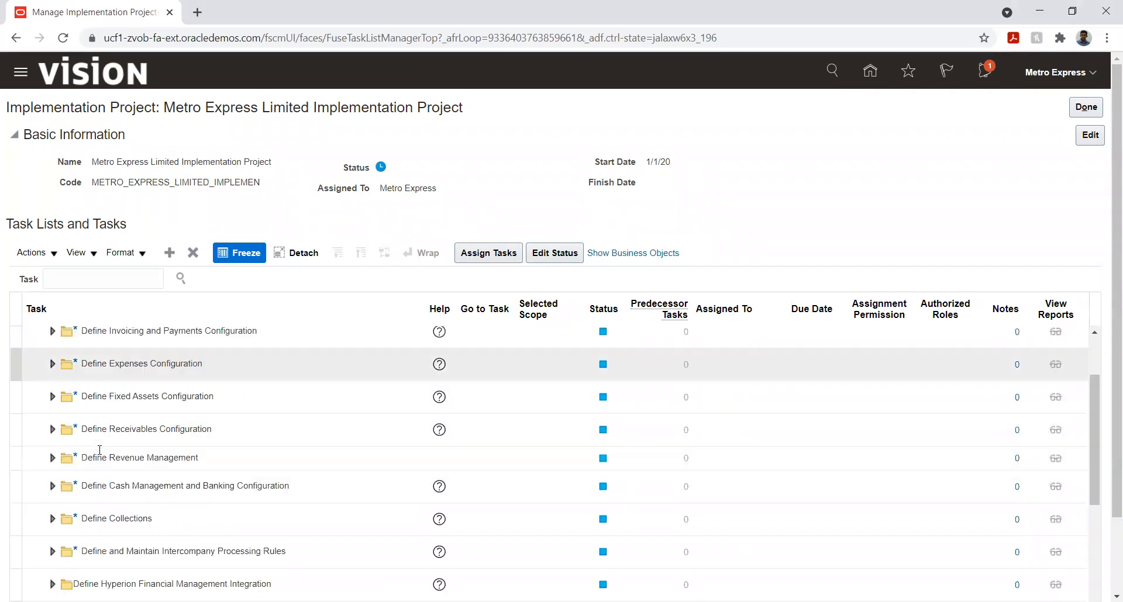
{"action": "left_click", "coordinate": [52, 429]}
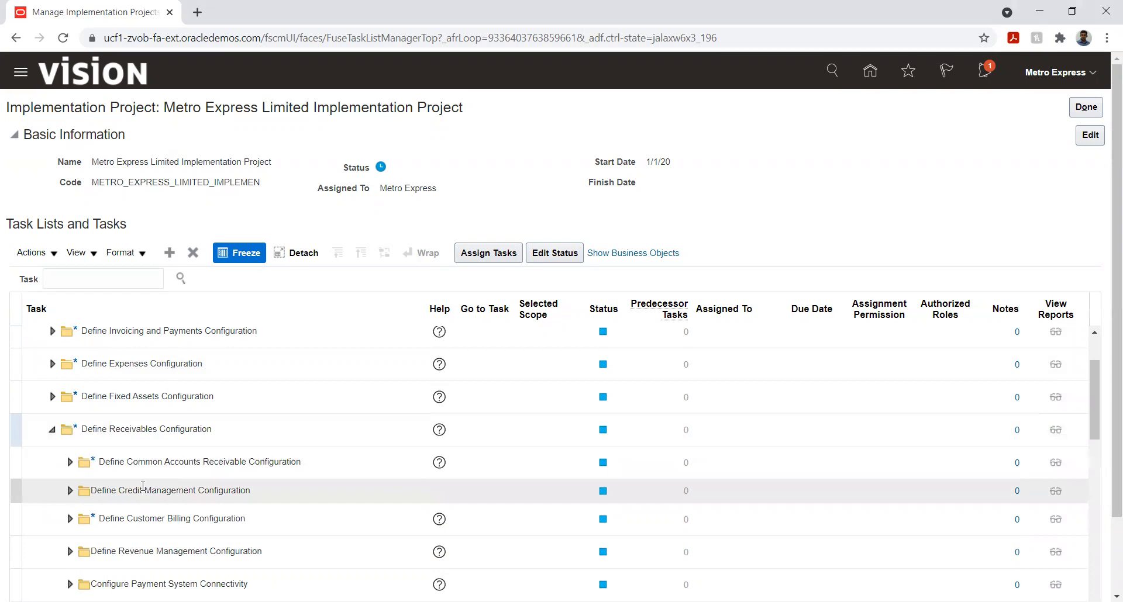
{"action": "scroll", "coordinate": [263, 380], "scroll_direction": "down", "scroll_amount": 3}
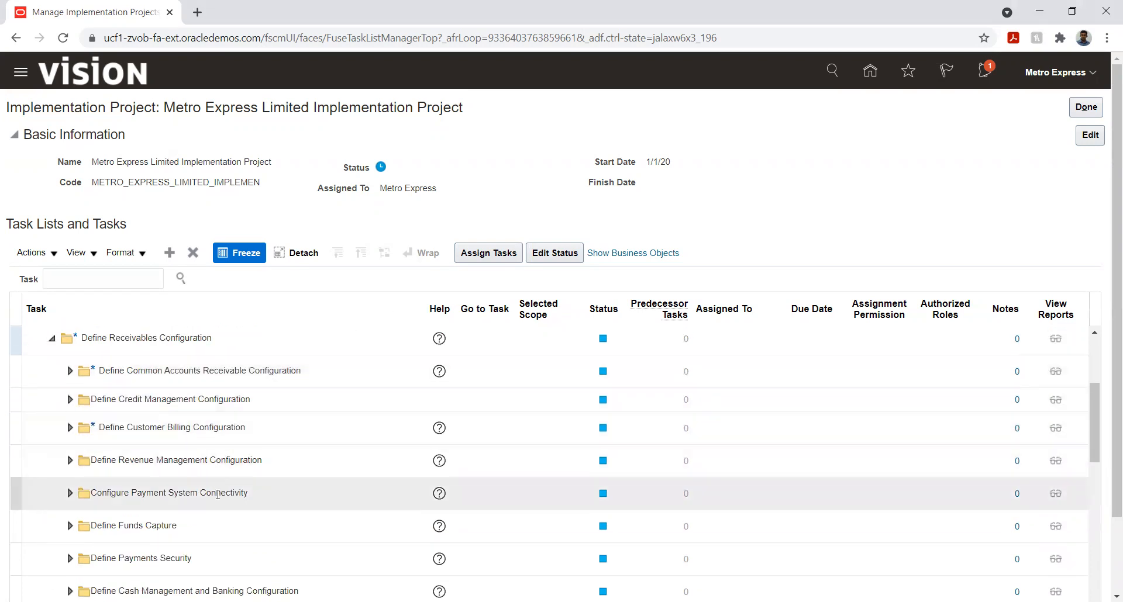
{"action": "left_click", "coordinate": [68, 377]}
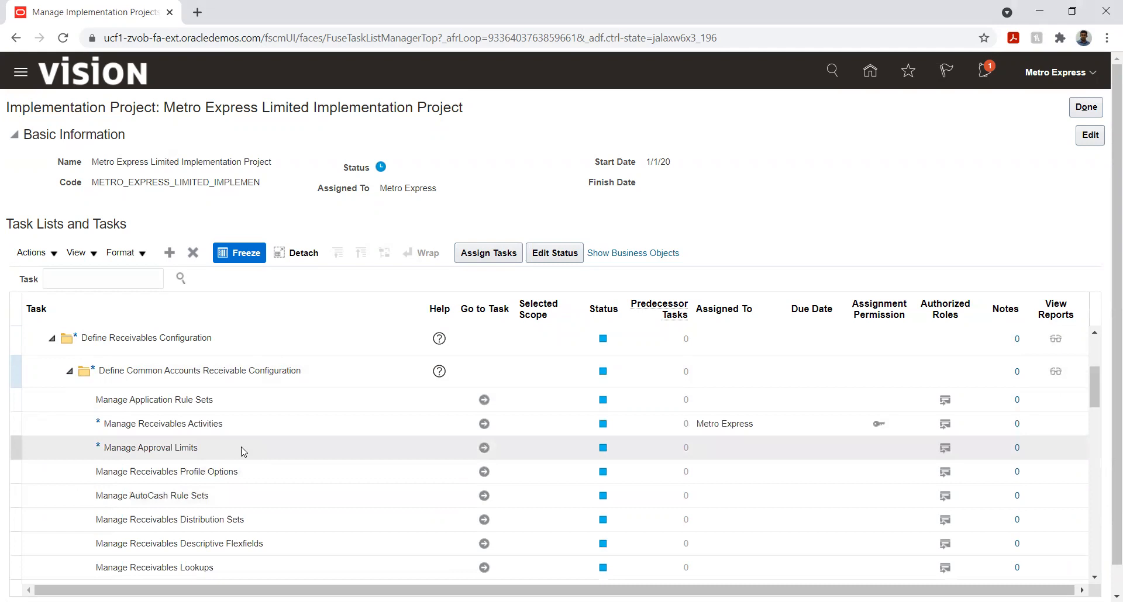
Review the common accounts receivable setup tasks and open the Manage Receivables System Options task
{"action": "scroll", "coordinate": [400, 468], "scroll_direction": "down", "scroll_amount": 3}
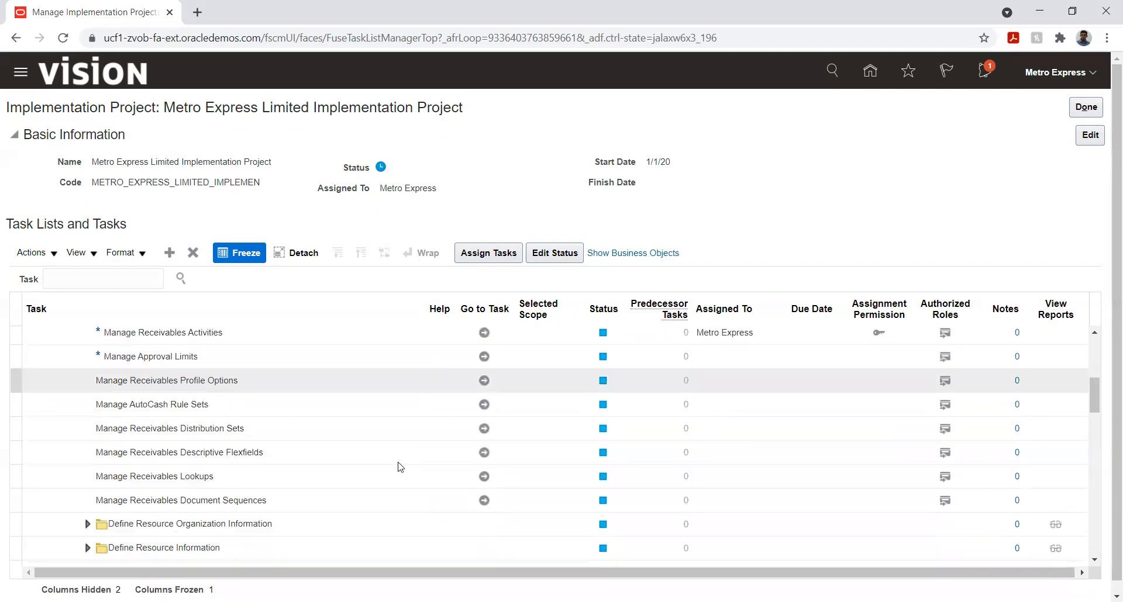
{"action": "scroll", "coordinate": [398, 466], "scroll_direction": "down", "scroll_amount": 3}
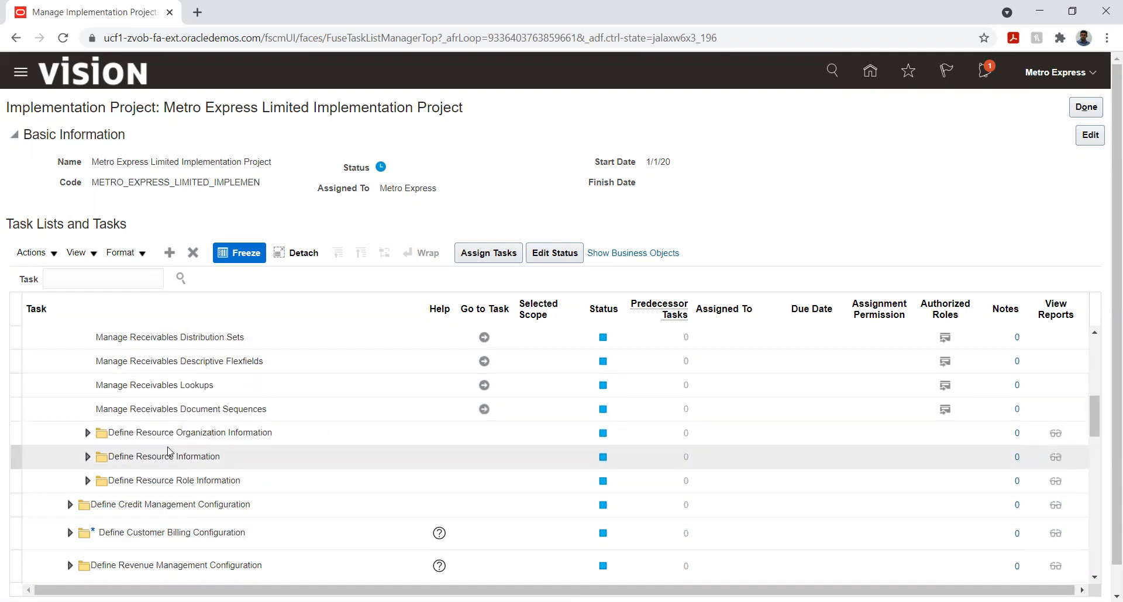
{"action": "scroll", "coordinate": [134, 443], "scroll_direction": "up", "scroll_amount": 3}
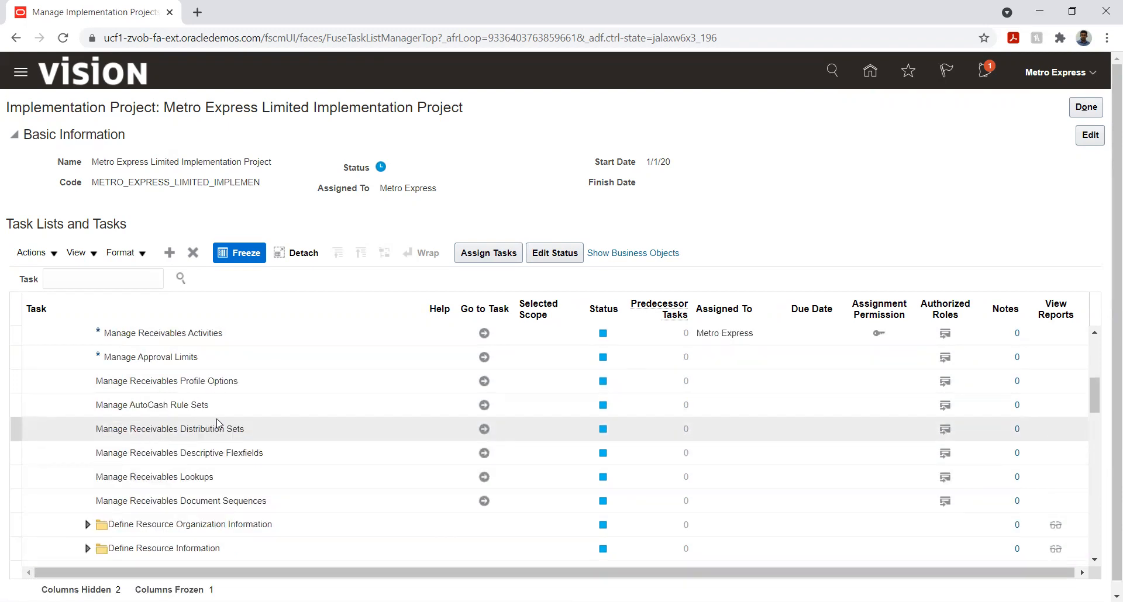
{"action": "scroll", "coordinate": [218, 422], "scroll_direction": "up", "scroll_amount": 3}
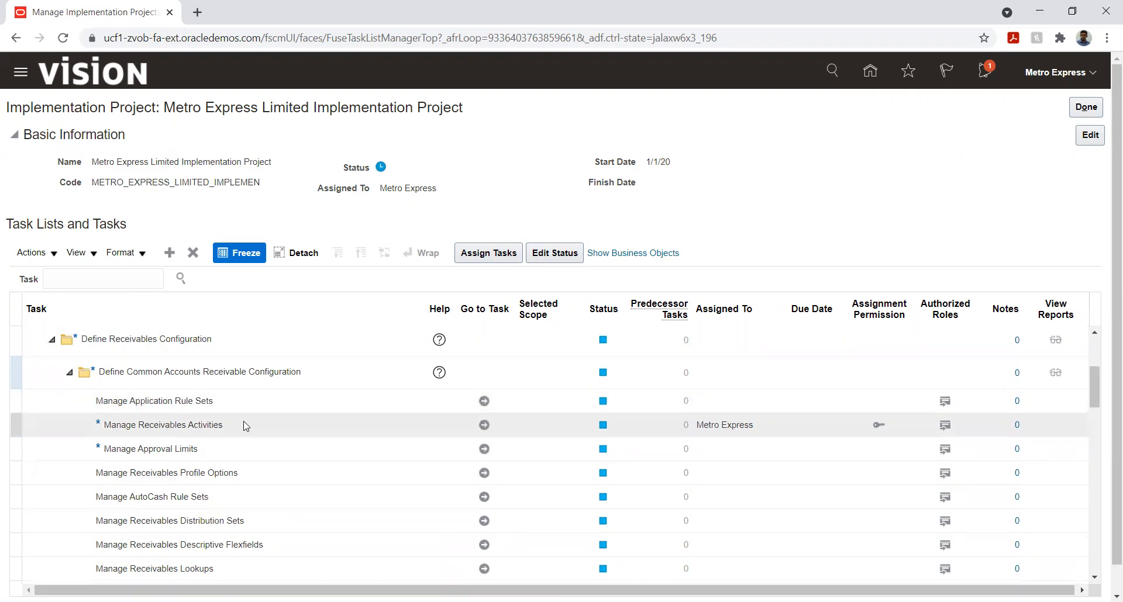
{"action": "scroll", "coordinate": [245, 425], "scroll_direction": "down", "scroll_amount": 3}
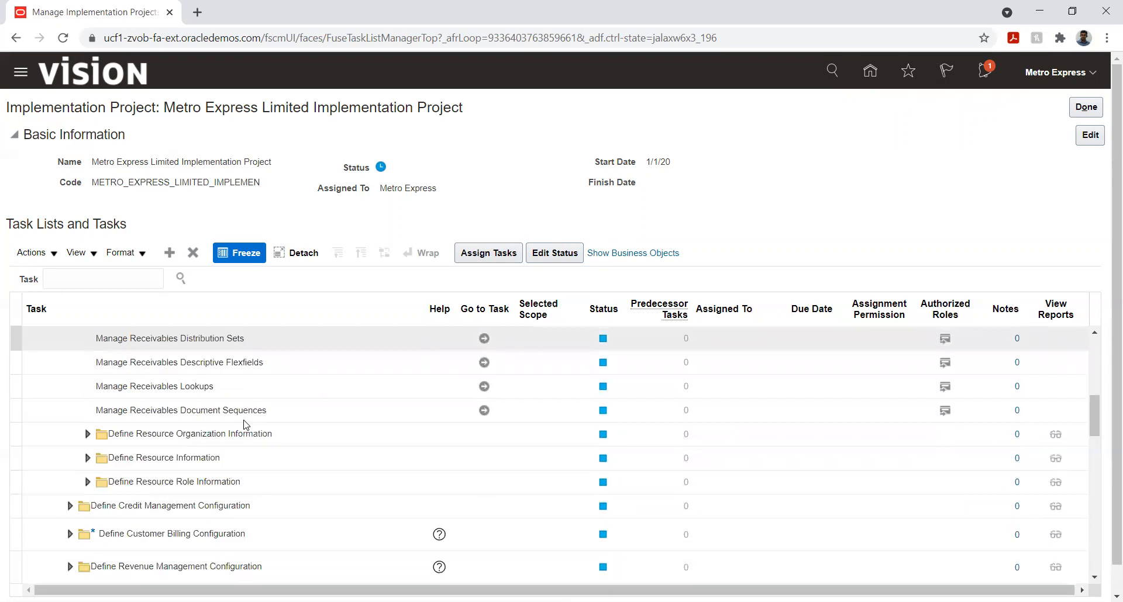
{"action": "scroll", "coordinate": [245, 425], "scroll_direction": "down", "scroll_amount": 3}
{"action": "scroll", "coordinate": [239, 421], "scroll_direction": "down", "scroll_amount": 2}
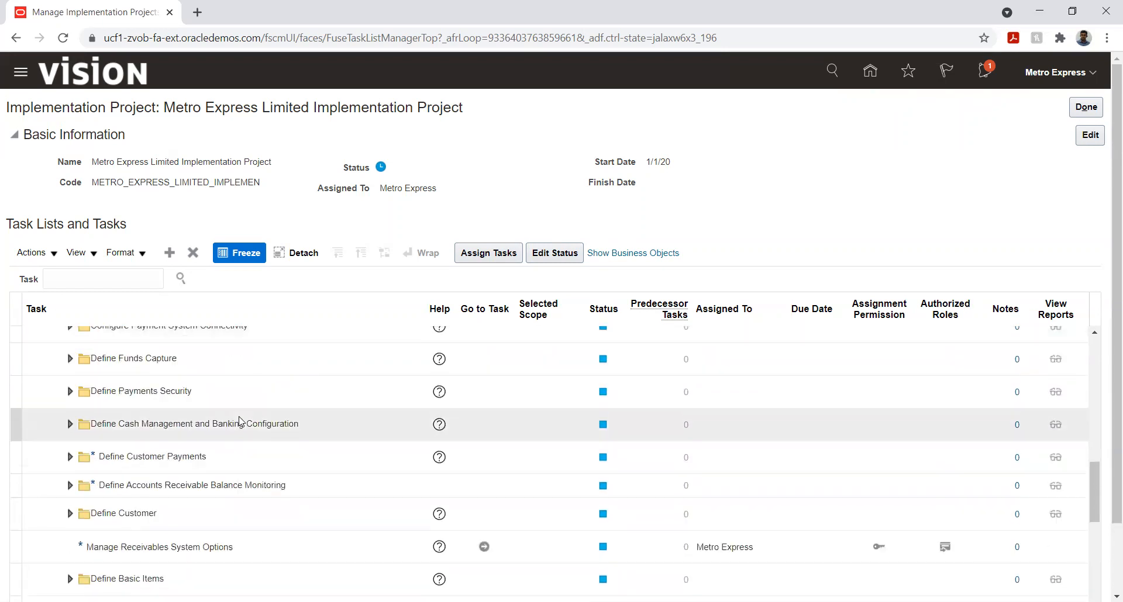
{"action": "left_click", "coordinate": [485, 546]}
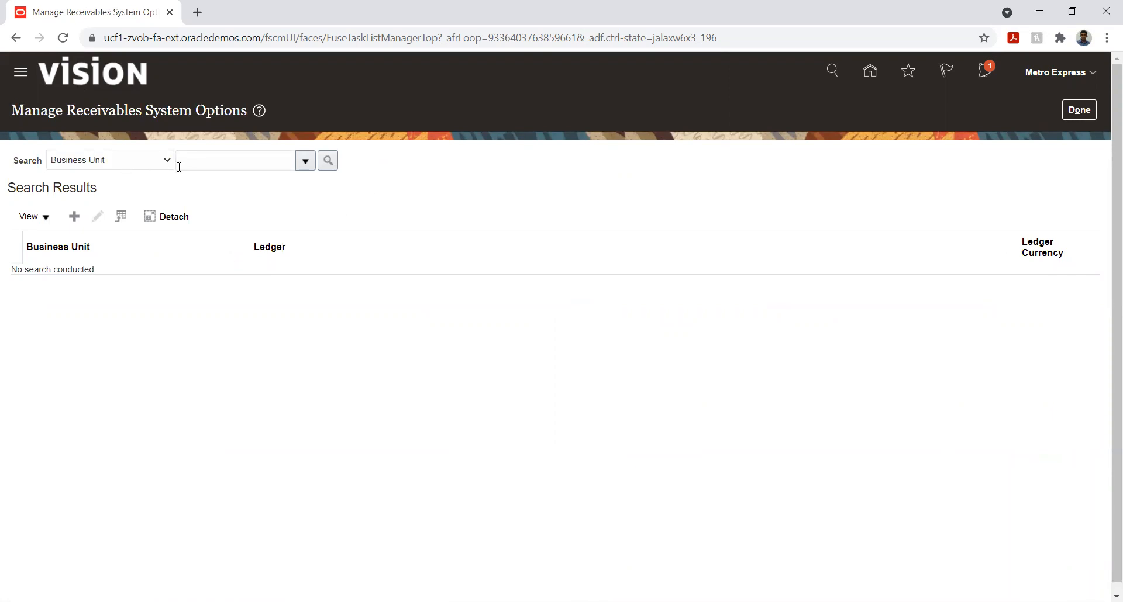
Enter "Metro" as the business unit and look it up in the Search and Select dialog
{"action": "left_click", "coordinate": [211, 168]}
{"action": "type", "text": "M"}
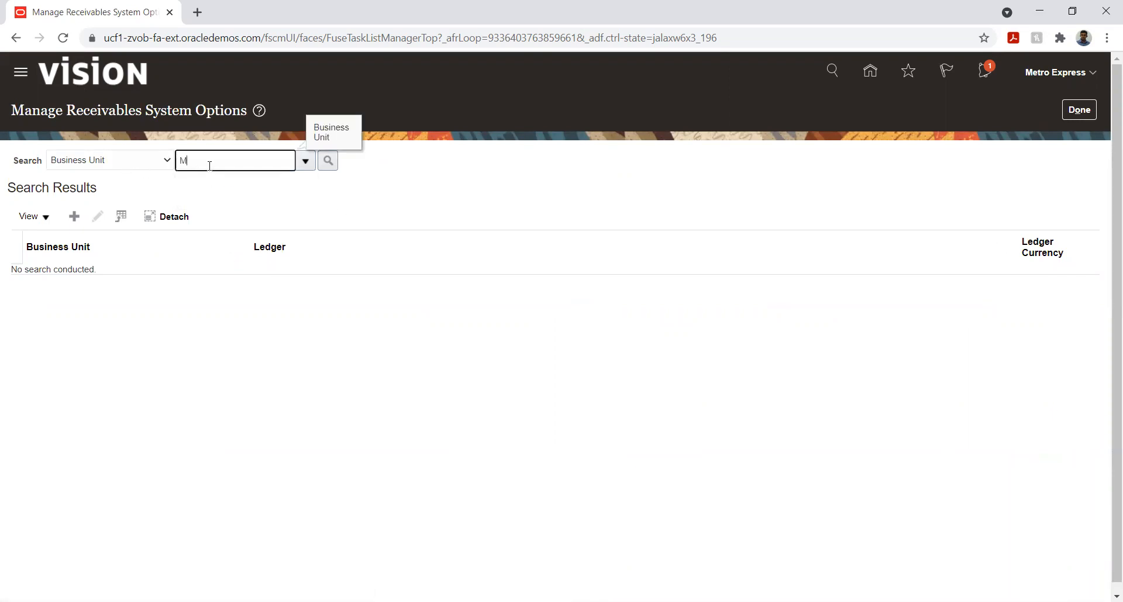
{"action": "type", "text": "etro"}
{"action": "key", "text": "Tab"}
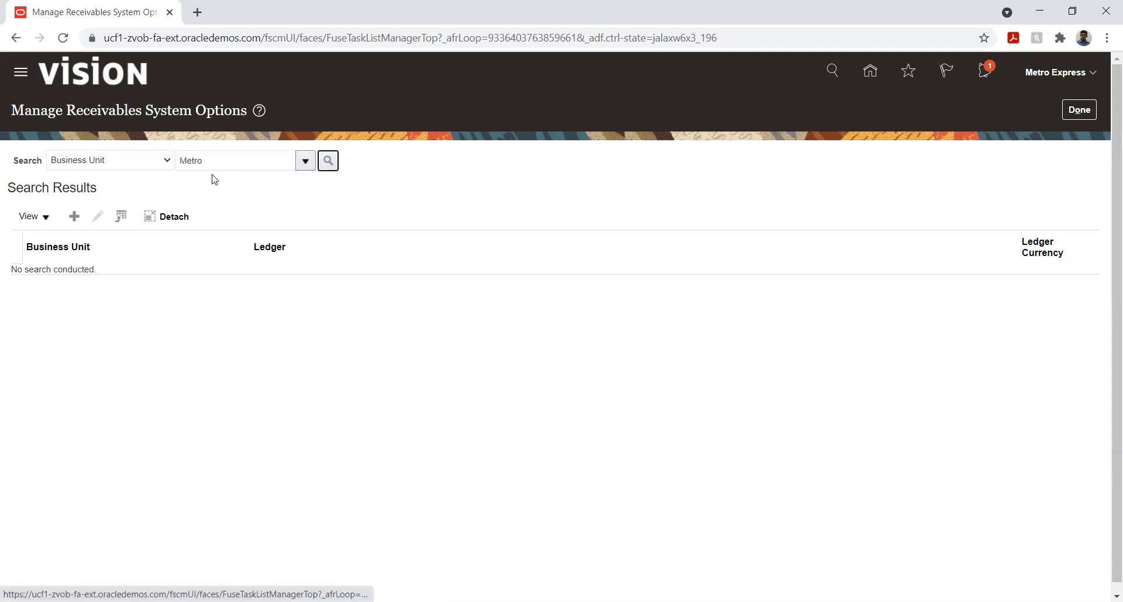
{"action": "left_click", "coordinate": [302, 166]}
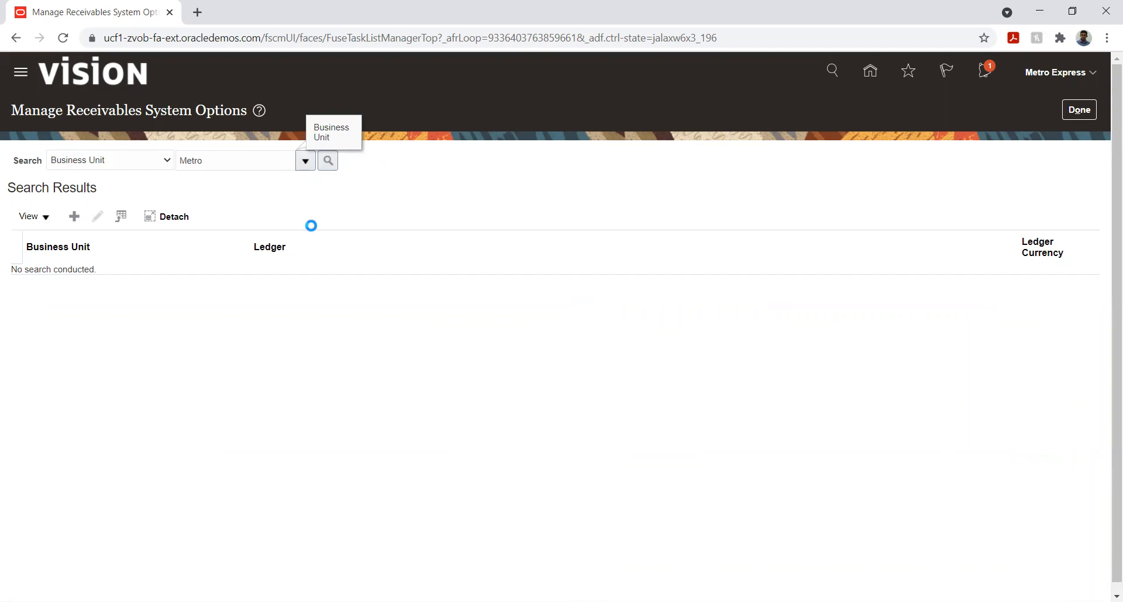
{"action": "left_click", "coordinate": [197, 403]}
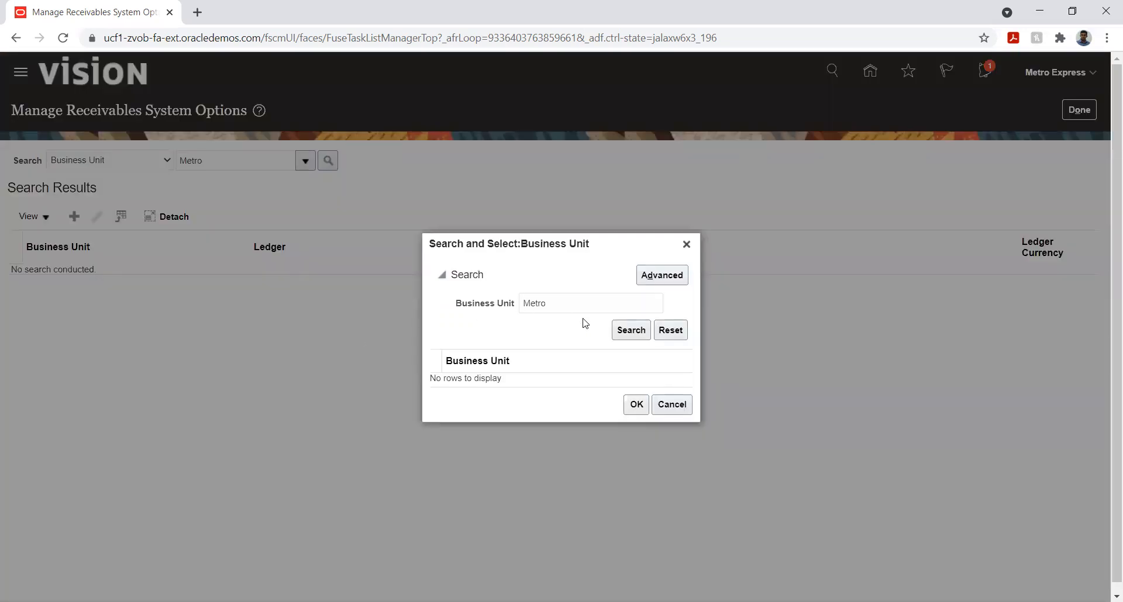
{"action": "left_click", "coordinate": [628, 330]}
Clear the business unit filter, list all business units and choose Metro Express Mauritius Business Unit
{"action": "left_click", "coordinate": [577, 307]}
{"action": "double_click", "coordinate": [576, 307]}
{"action": "key", "text": "BackSpace"}
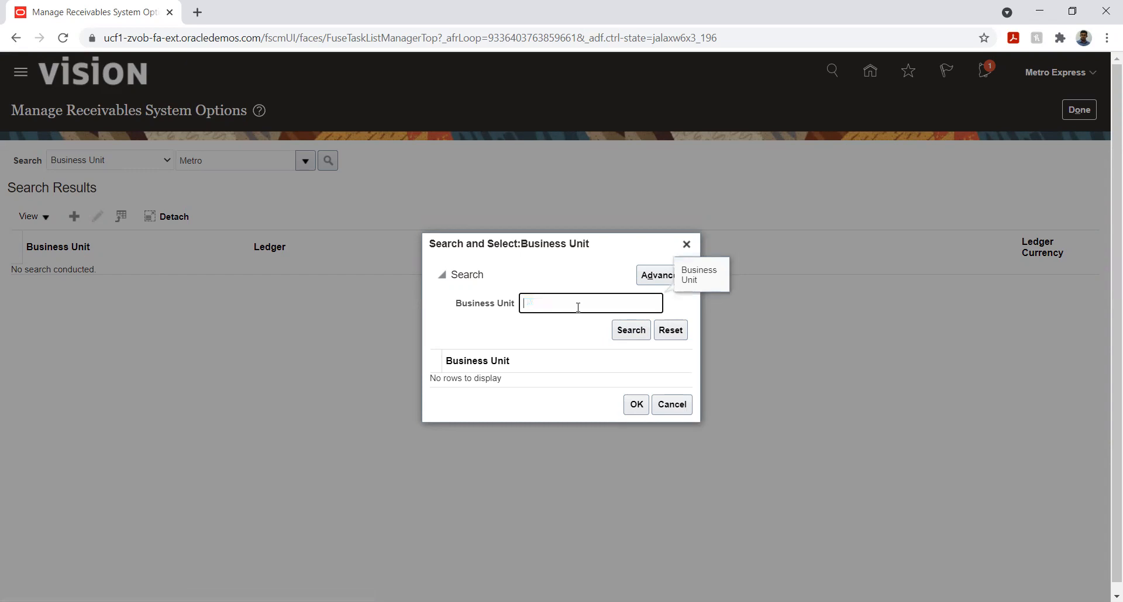
{"action": "left_click", "coordinate": [636, 332]}
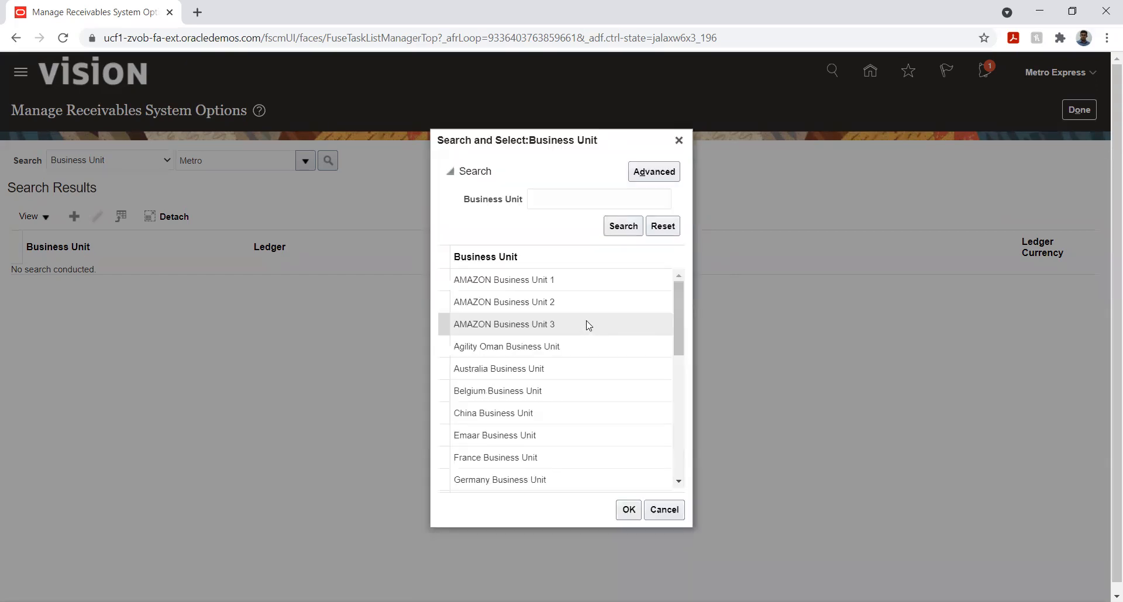
{"action": "scroll", "coordinate": [585, 321], "scroll_direction": "down", "scroll_amount": 5}
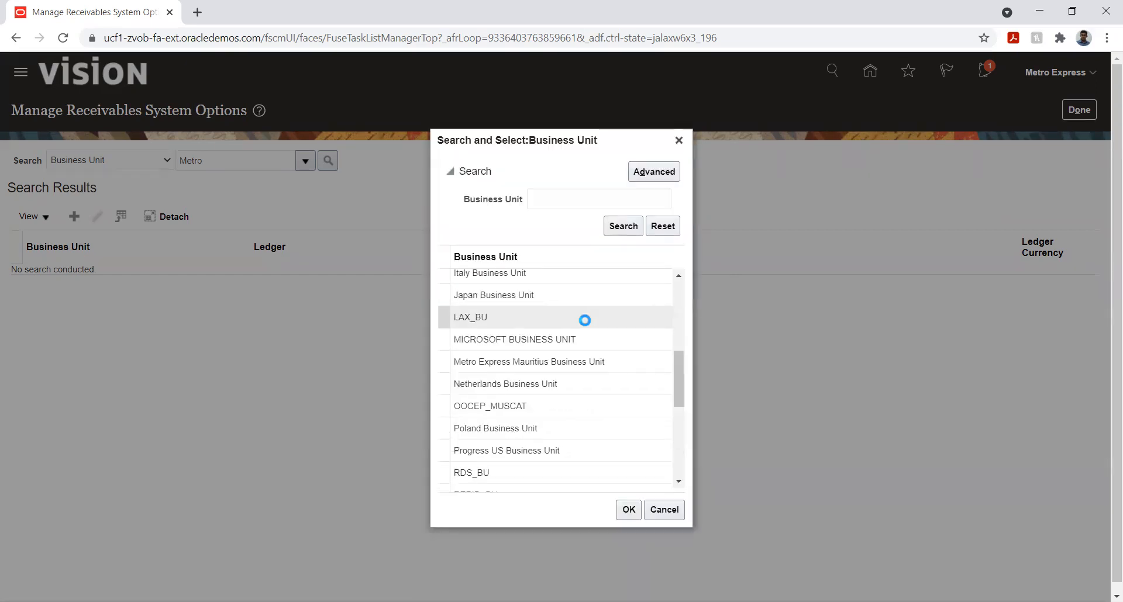
{"action": "left_click", "coordinate": [576, 360]}
{"action": "left_click", "coordinate": [628, 509]}
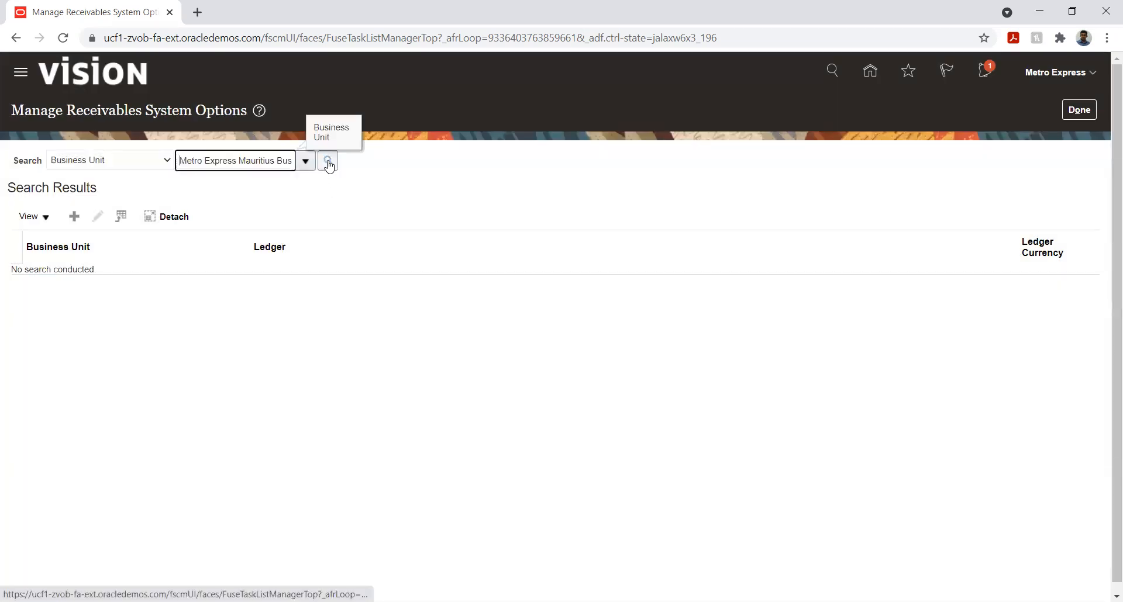
Open the system options of Metro Express Mauritius Business Unit and examine the Billing and Revenue settings
{"action": "left_click", "coordinate": [328, 164]}
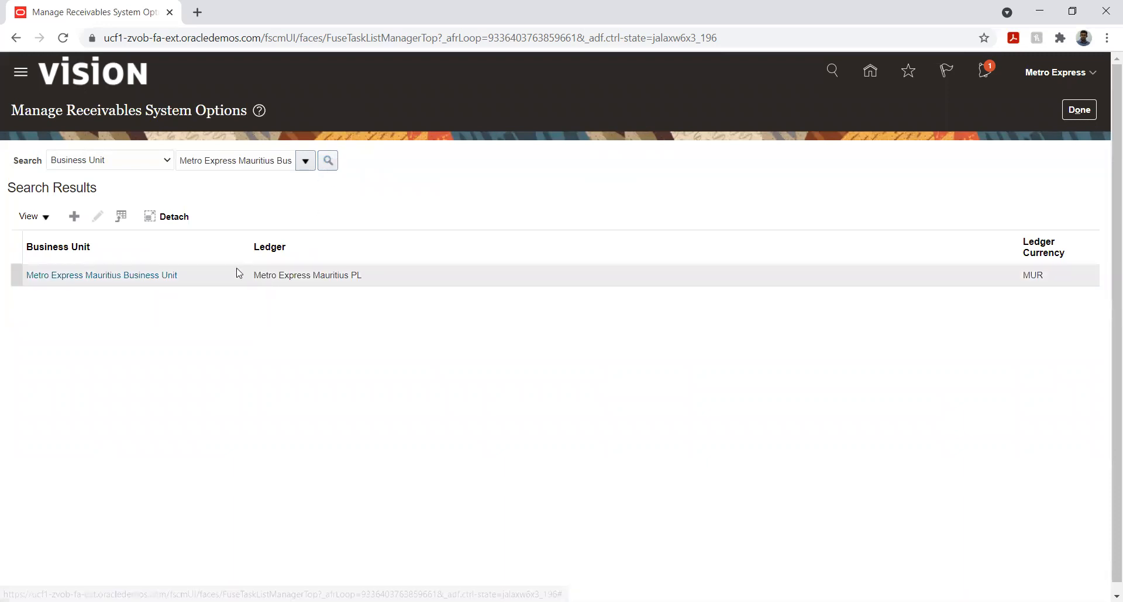
{"action": "left_click", "coordinate": [175, 275]}
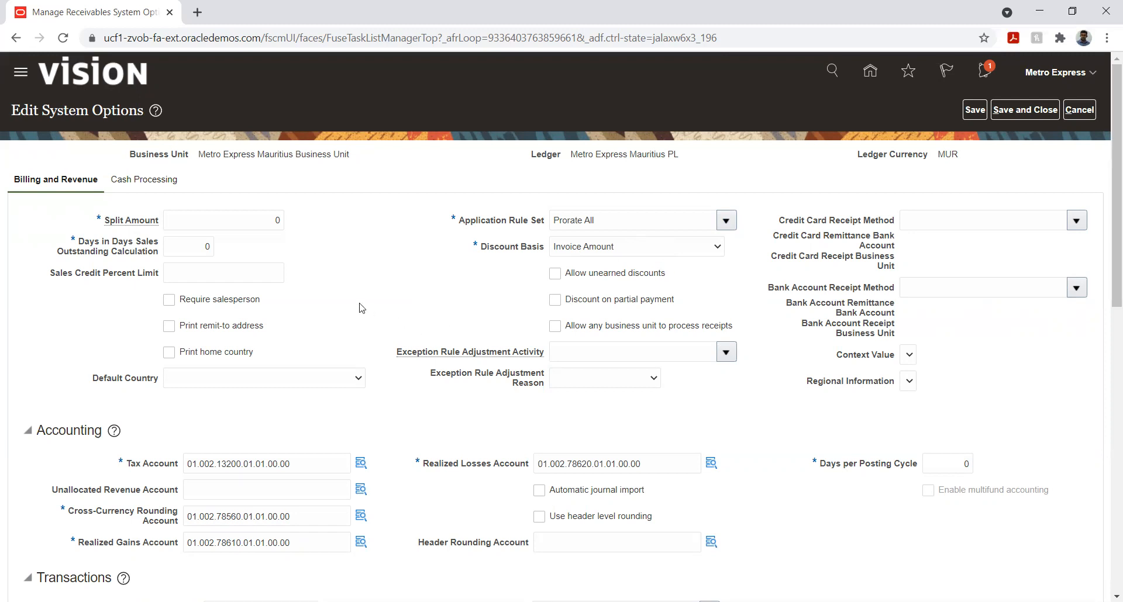
{"action": "scroll", "coordinate": [380, 289], "scroll_direction": "down", "scroll_amount": 8}
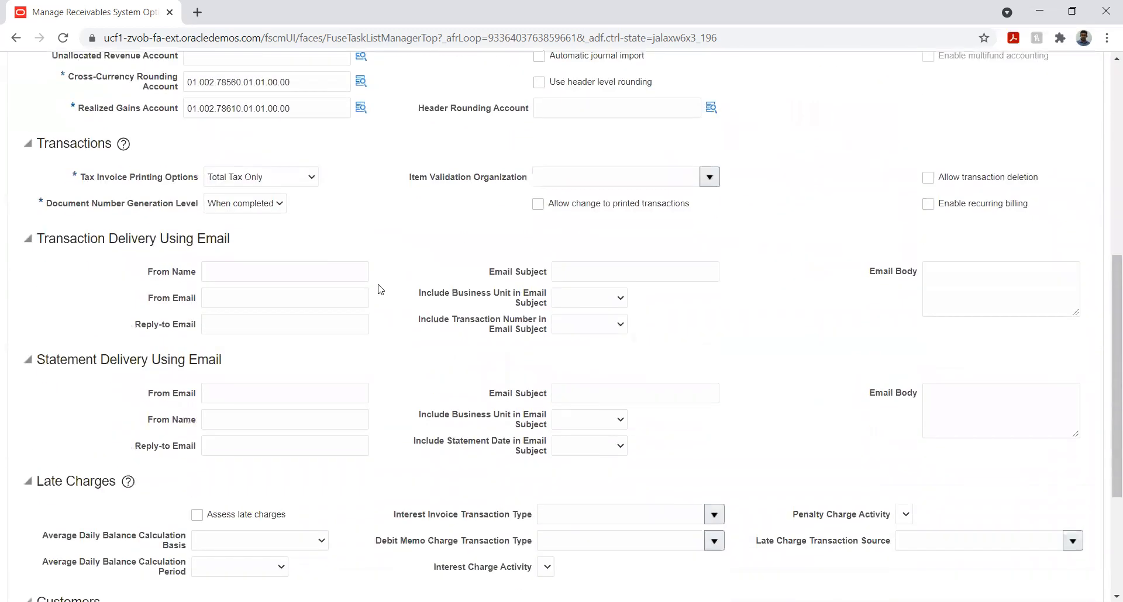
{"action": "scroll", "coordinate": [340, 304], "scroll_direction": "down", "scroll_amount": 3}
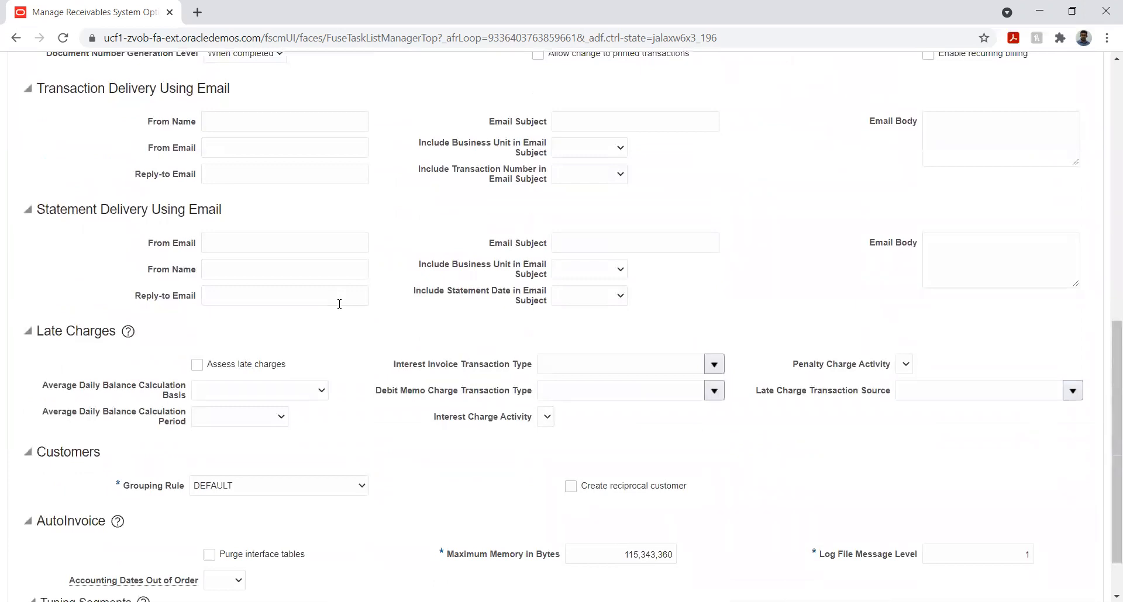
{"action": "scroll", "coordinate": [339, 304], "scroll_direction": "up", "scroll_amount": 4}
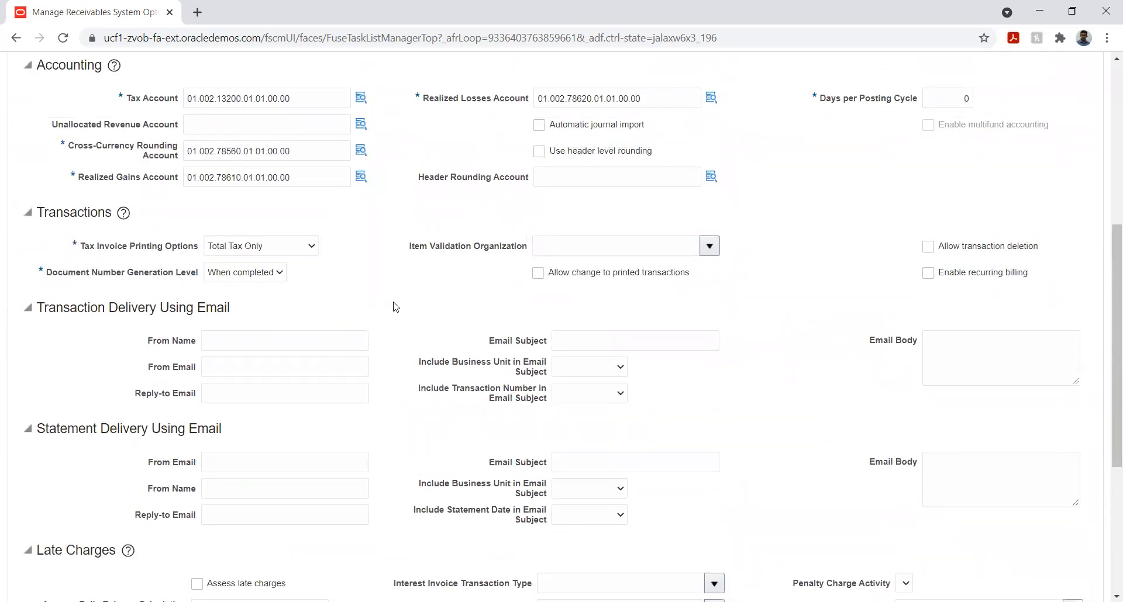
{"action": "scroll", "coordinate": [397, 349], "scroll_direction": "down", "scroll_amount": 5}
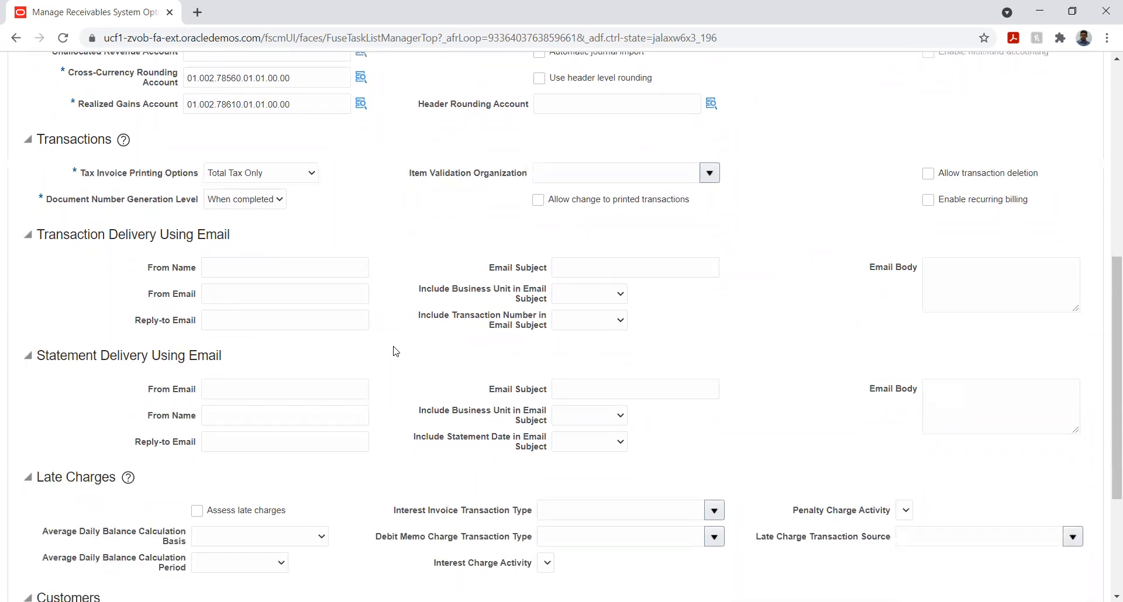
{"action": "scroll", "coordinate": [394, 353], "scroll_direction": "up", "scroll_amount": 6}
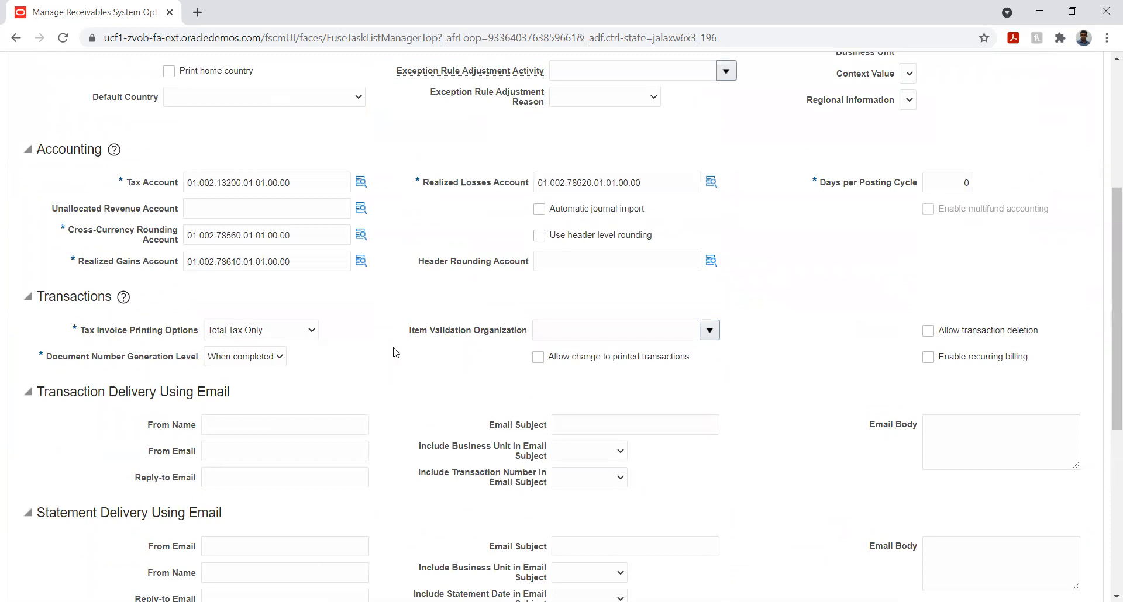
{"action": "scroll", "coordinate": [393, 352], "scroll_direction": "up", "scroll_amount": 3}
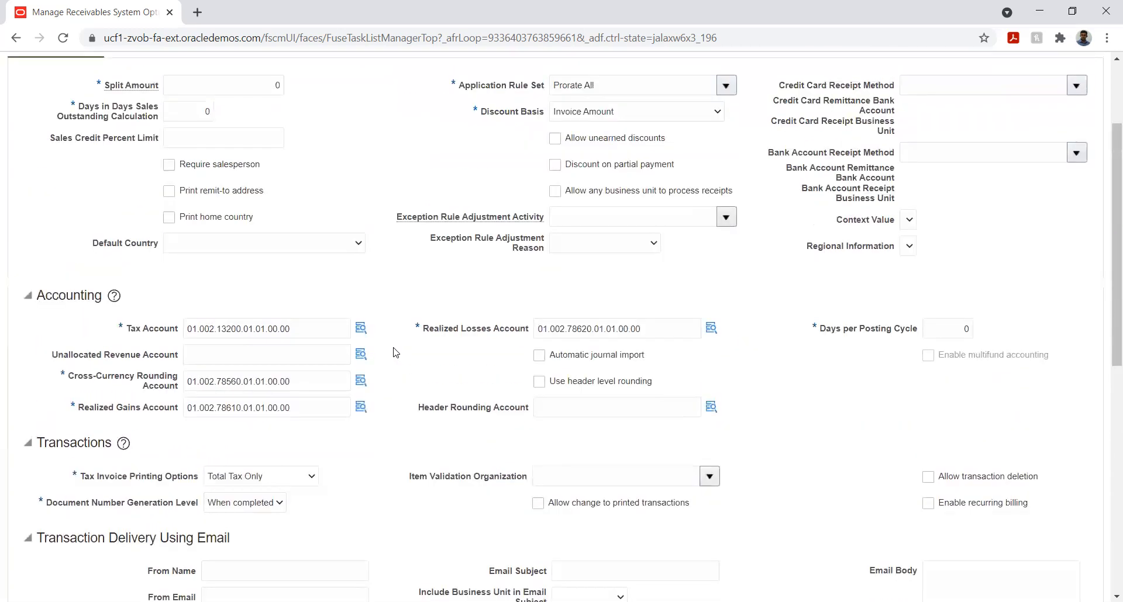
{"action": "scroll", "coordinate": [394, 353], "scroll_direction": "up", "scroll_amount": 3}
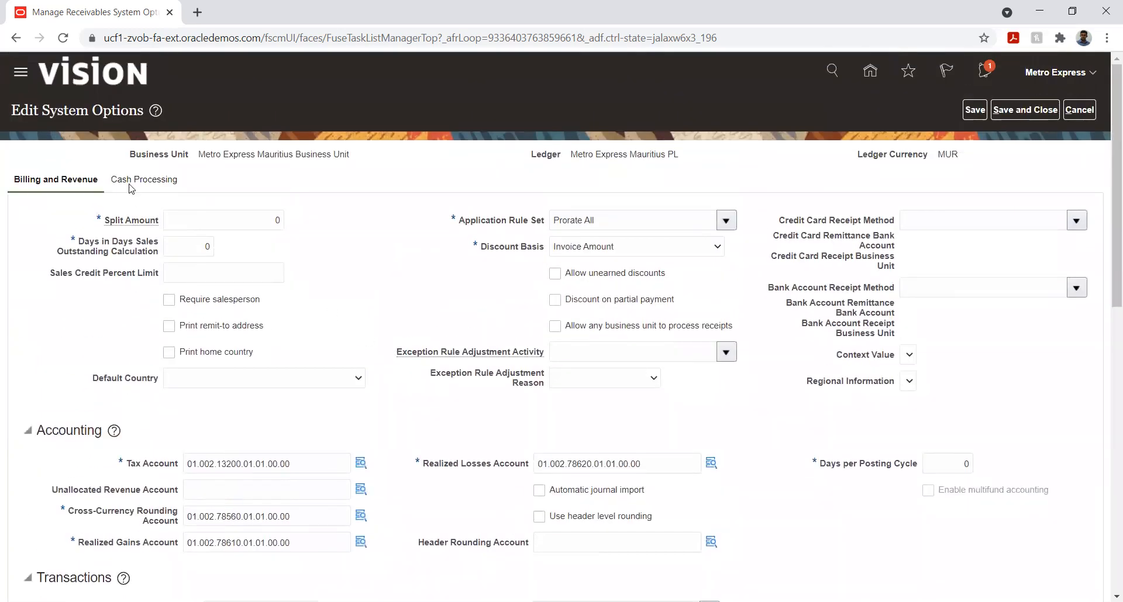
Examine the business unit's Cash Processing settings and return to the implementation project's task list
{"action": "left_click", "coordinate": [137, 182]}
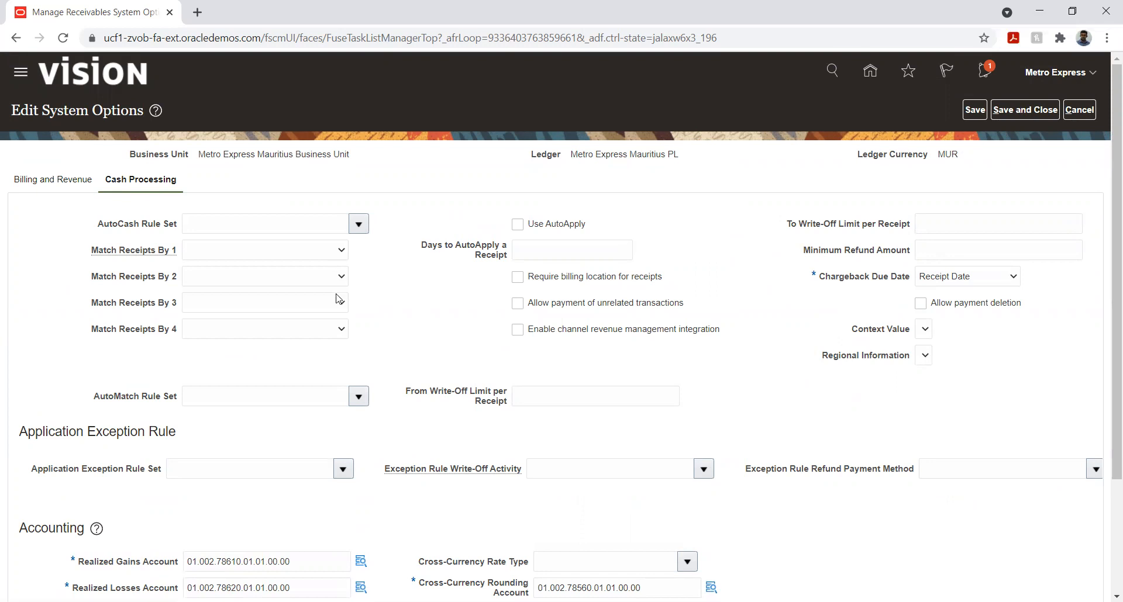
{"action": "scroll", "coordinate": [378, 360], "scroll_direction": "down", "scroll_amount": 1}
{"action": "scroll", "coordinate": [378, 360], "scroll_direction": "down", "scroll_amount": 2}
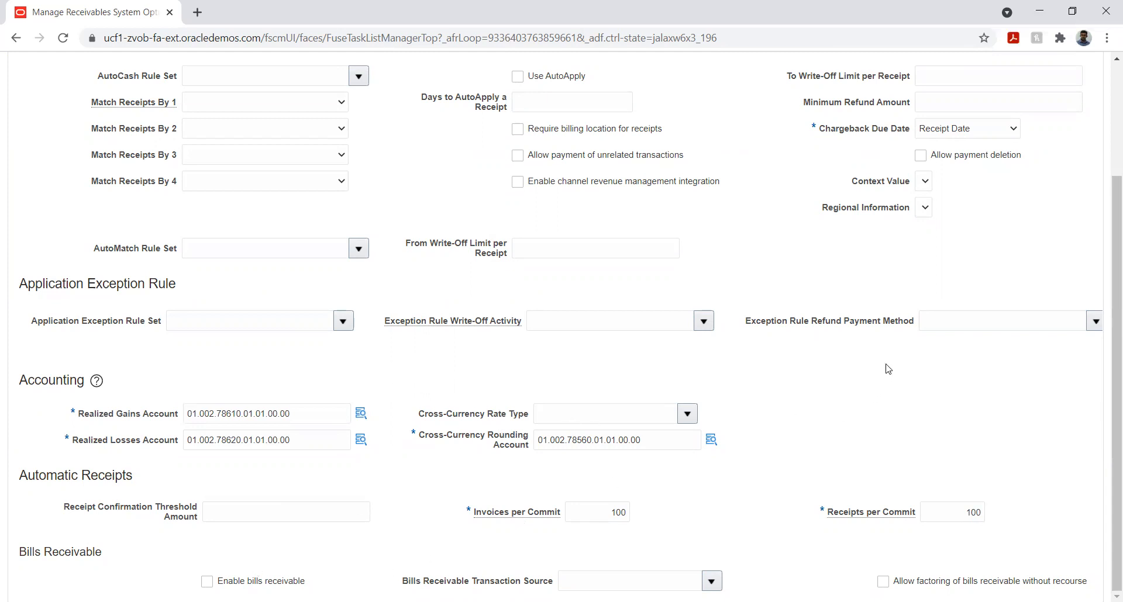
{"action": "scroll", "coordinate": [1051, 250], "scroll_direction": "up", "scroll_amount": 3}
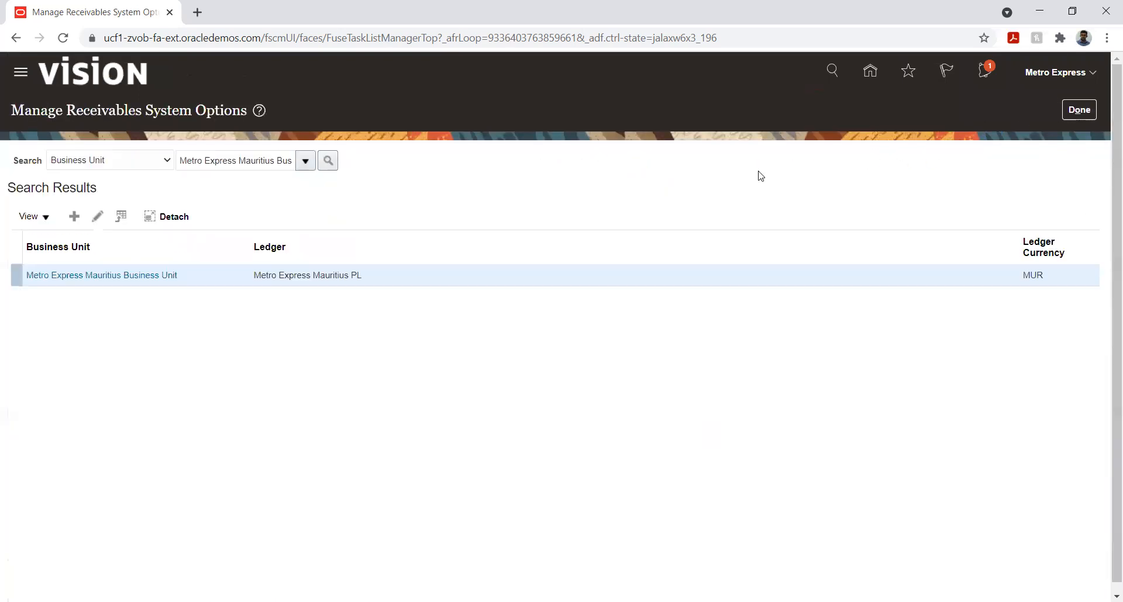
{"action": "left_click", "coordinate": [1079, 110]}
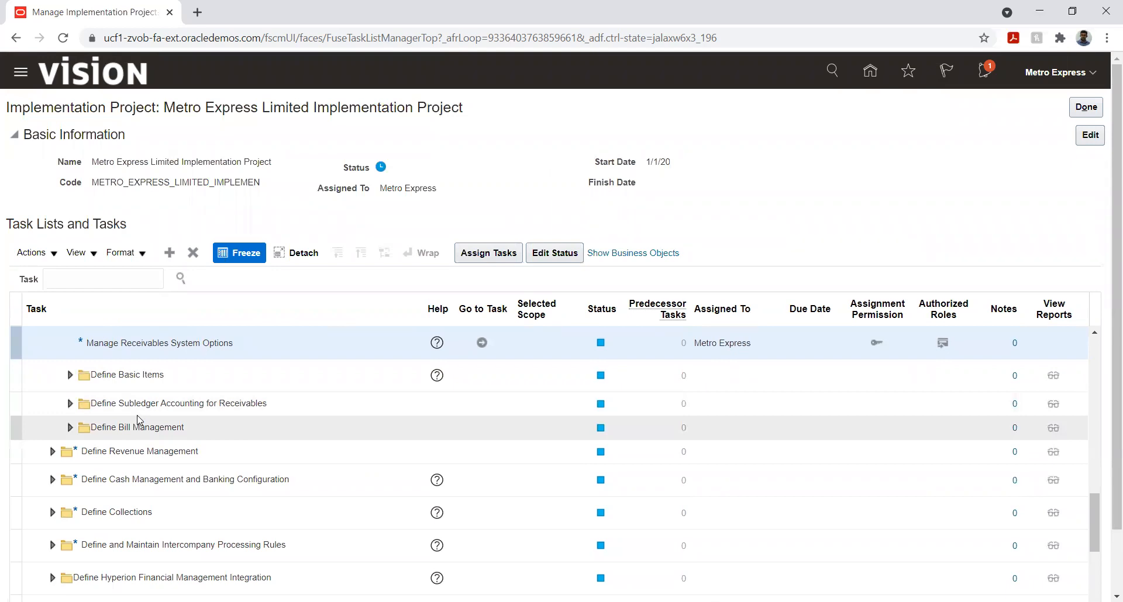
Expand Define Customer Billing Configuration in the task list and open its Manage Transaction Types task
{"action": "scroll", "coordinate": [140, 419], "scroll_direction": "down", "scroll_amount": 3}
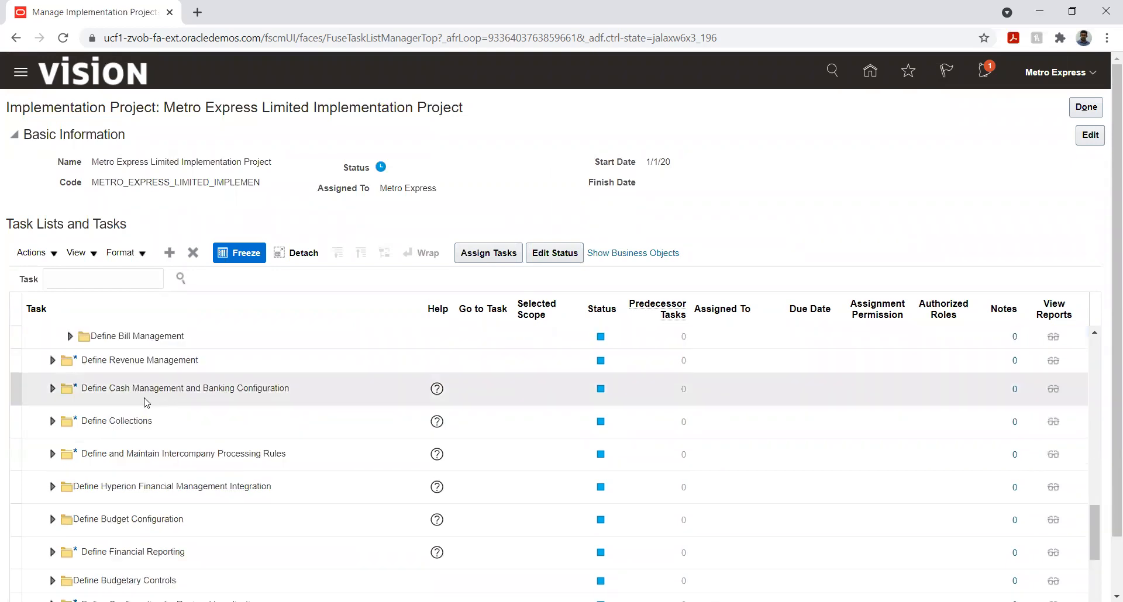
{"action": "scroll", "coordinate": [146, 402], "scroll_direction": "up", "scroll_amount": 9}
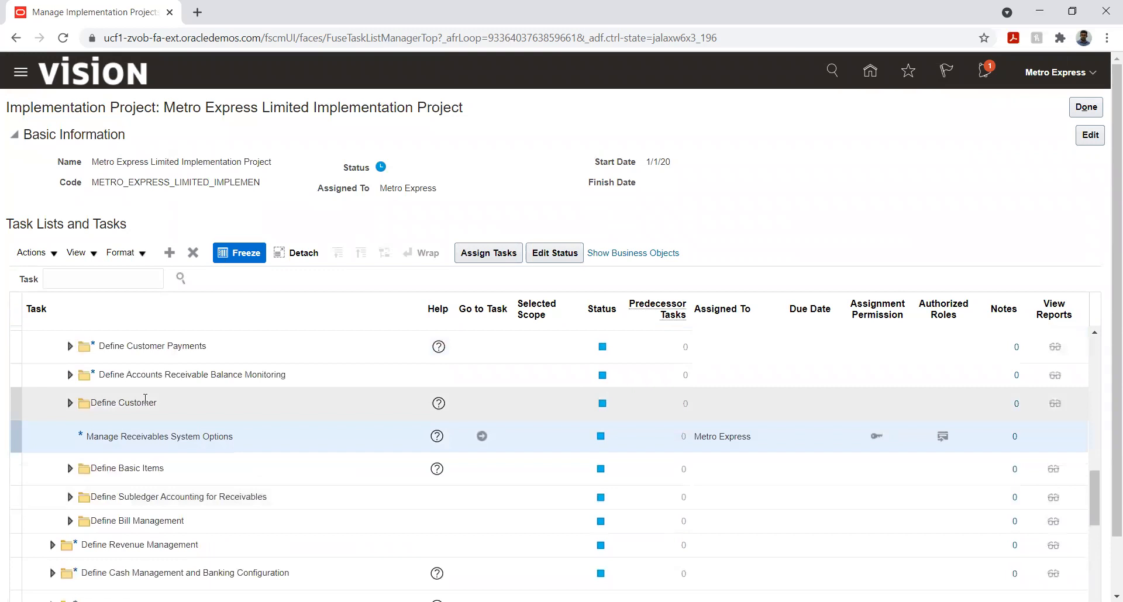
{"action": "scroll", "coordinate": [145, 399], "scroll_direction": "up", "scroll_amount": 3}
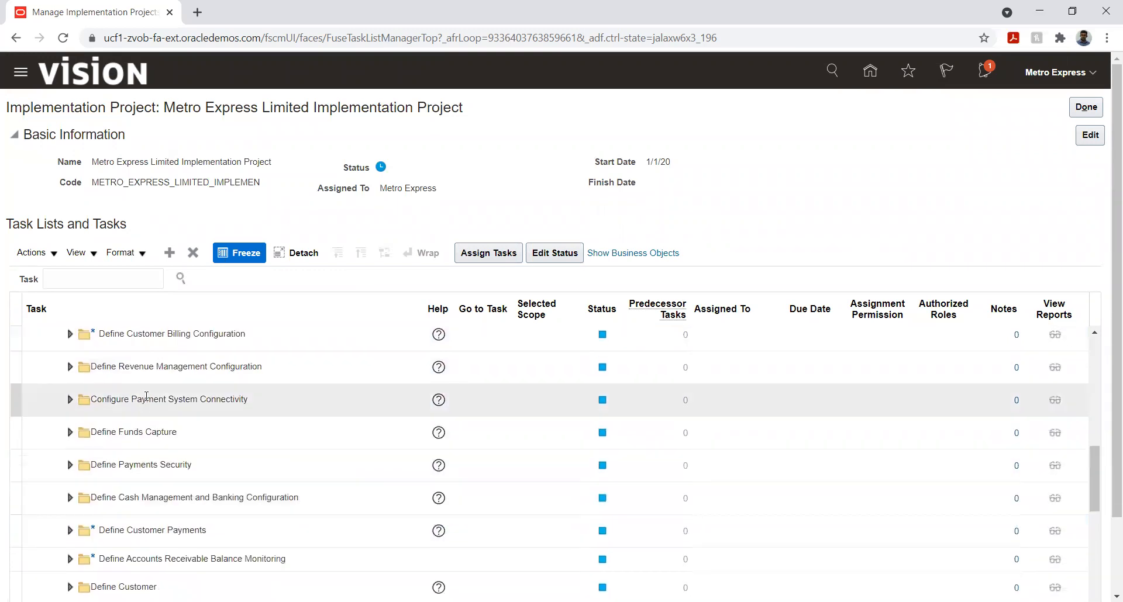
{"action": "left_click", "coordinate": [69, 334]}
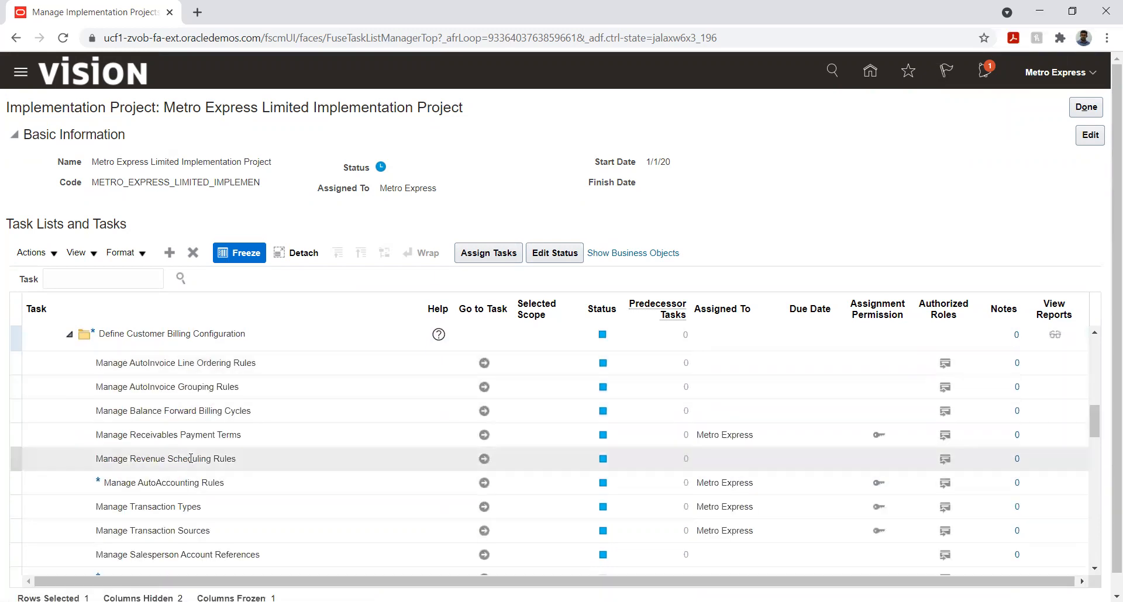
{"action": "scroll", "coordinate": [197, 430], "scroll_direction": "down", "scroll_amount": 3}
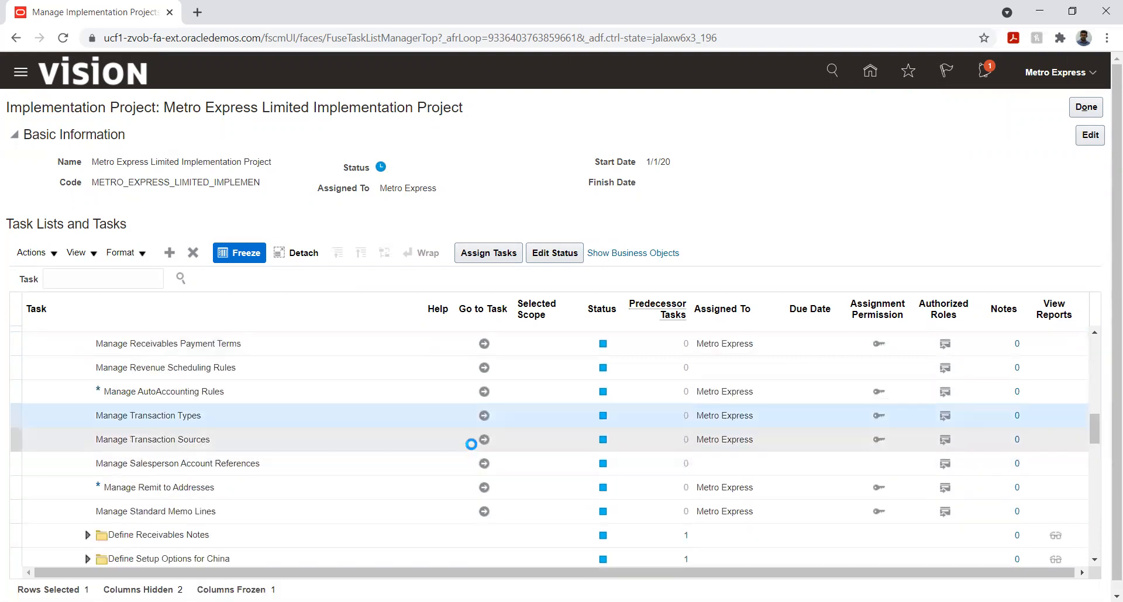
{"action": "left_click", "coordinate": [483, 417]}
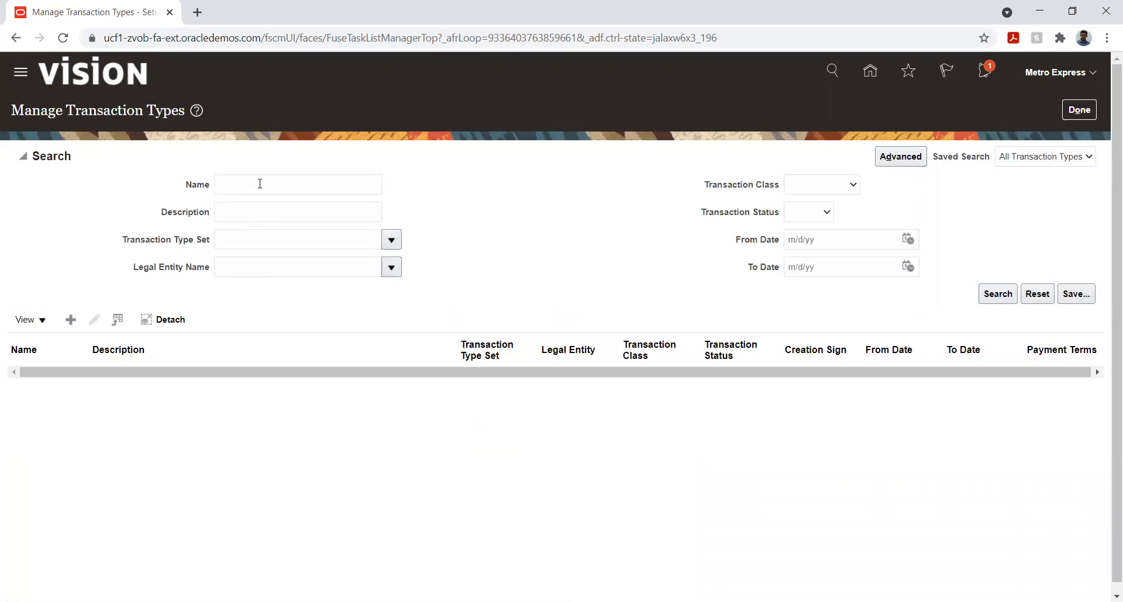
Enter "Metro" as the transaction type name, clear it again and search for all transaction types
{"action": "left_click", "coordinate": [258, 186]}
{"action": "type", "text": "Metro"}
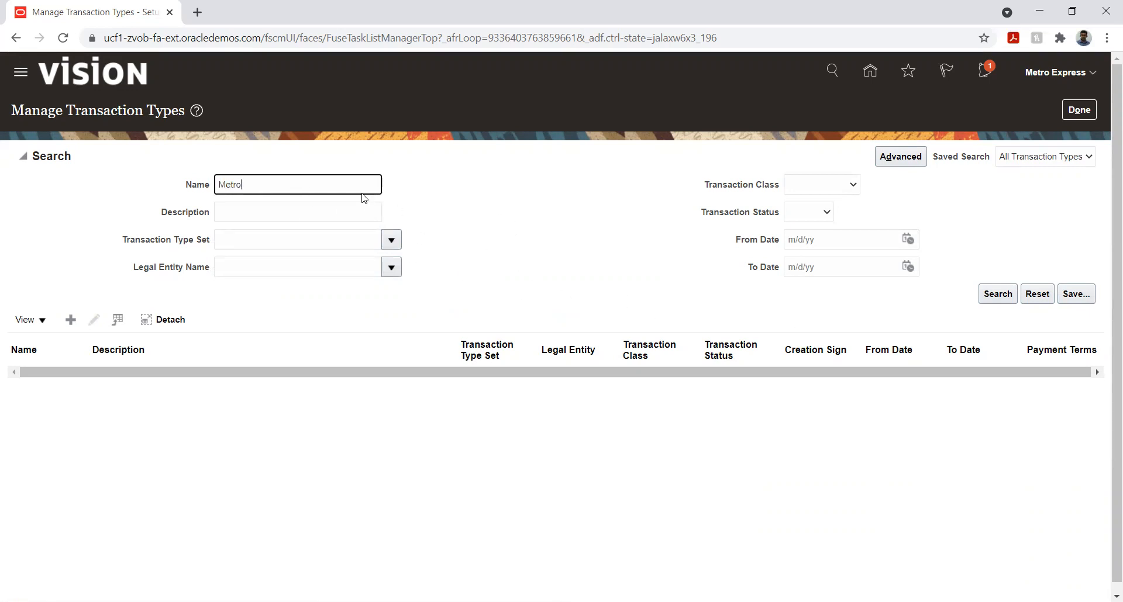
{"action": "double_click", "coordinate": [340, 186]}
{"action": "key", "text": "BackSpace"}
{"action": "left_click", "coordinate": [996, 295]}
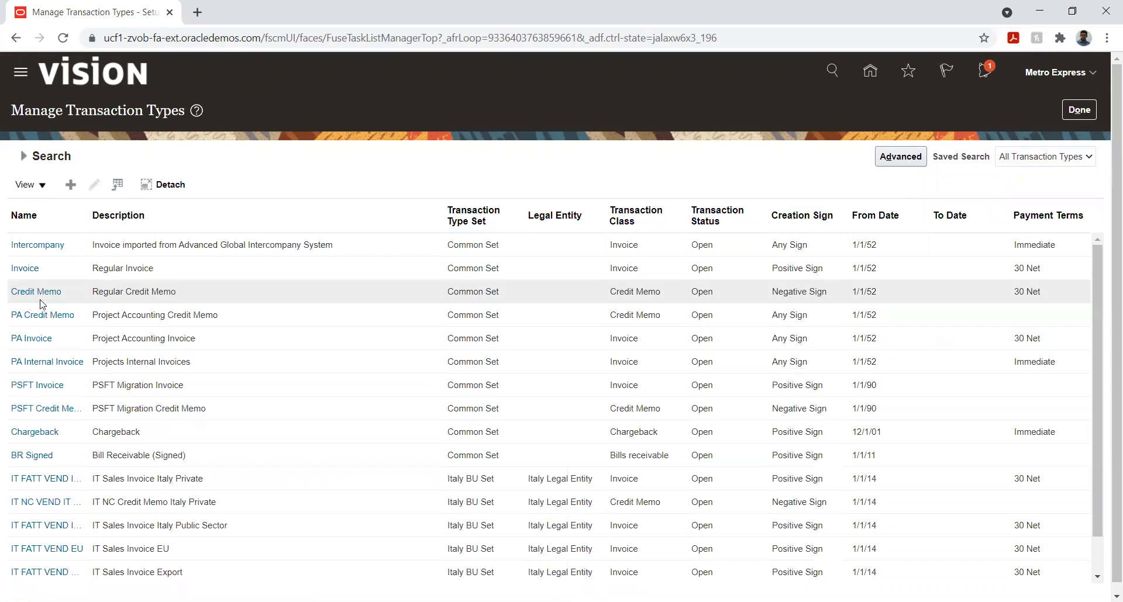
Examine the existing transaction types in the search results, including their sets, legal entities and classes
{"action": "scroll", "coordinate": [41, 303], "scroll_direction": "down", "scroll_amount": 3}
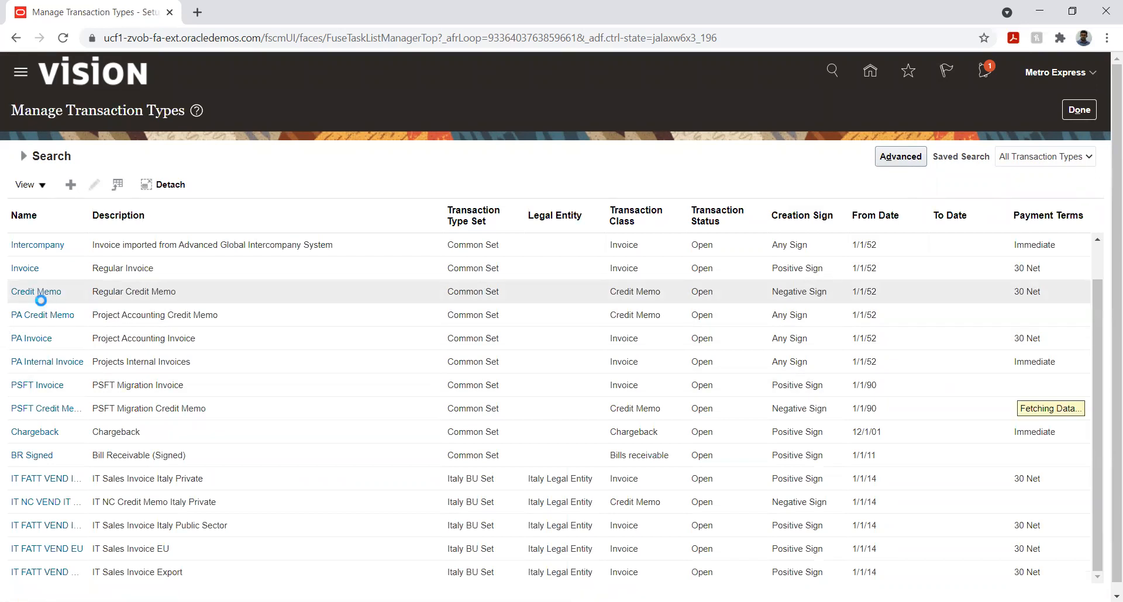
{"action": "scroll", "coordinate": [41, 302], "scroll_direction": "down", "scroll_amount": 6}
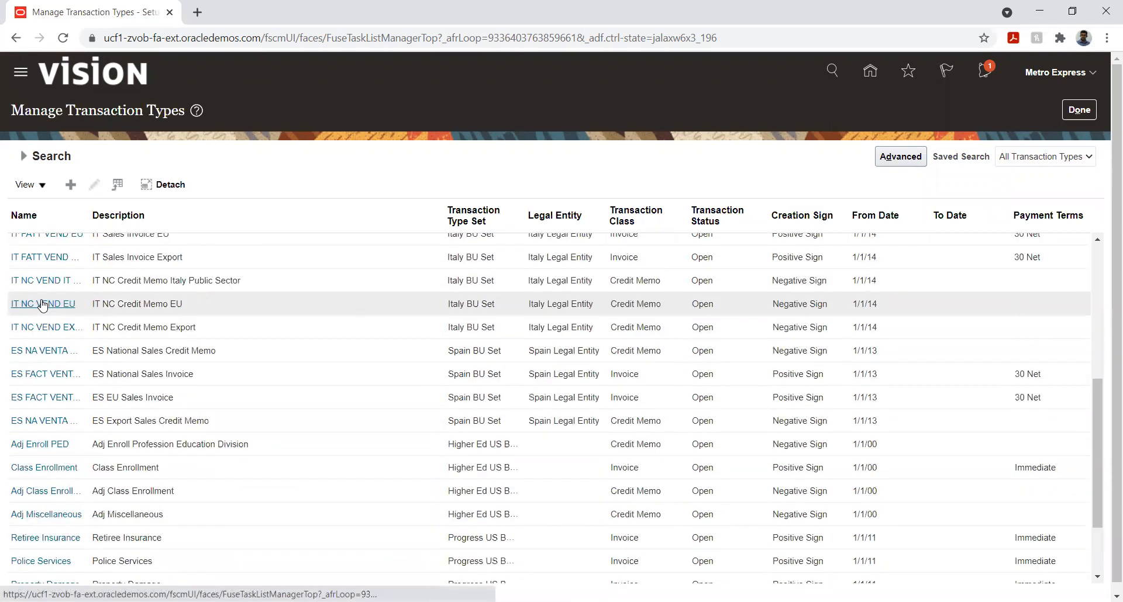
{"action": "scroll", "coordinate": [41, 303], "scroll_direction": "down", "scroll_amount": 7}
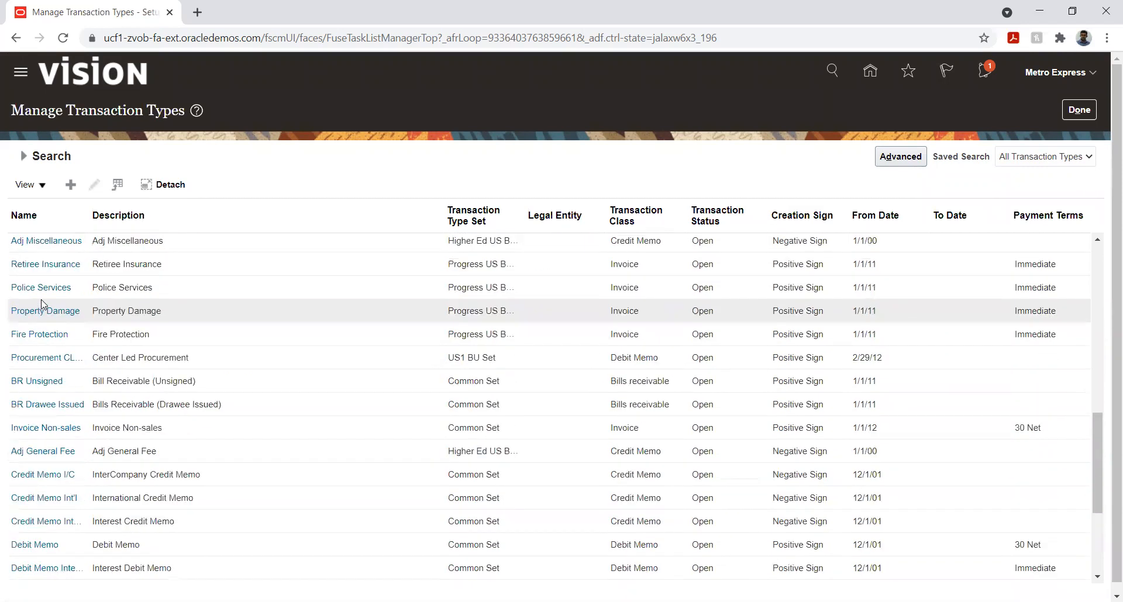
{"action": "scroll", "coordinate": [42, 301], "scroll_direction": "down", "scroll_amount": 1}
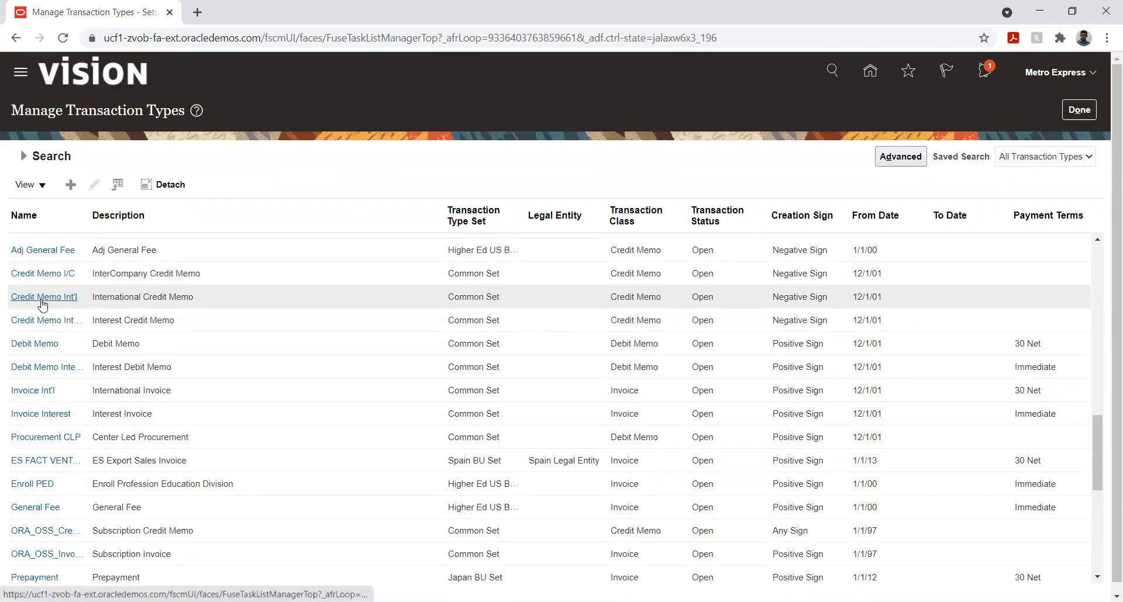
{"action": "scroll", "coordinate": [41, 303], "scroll_direction": "down", "scroll_amount": 3}
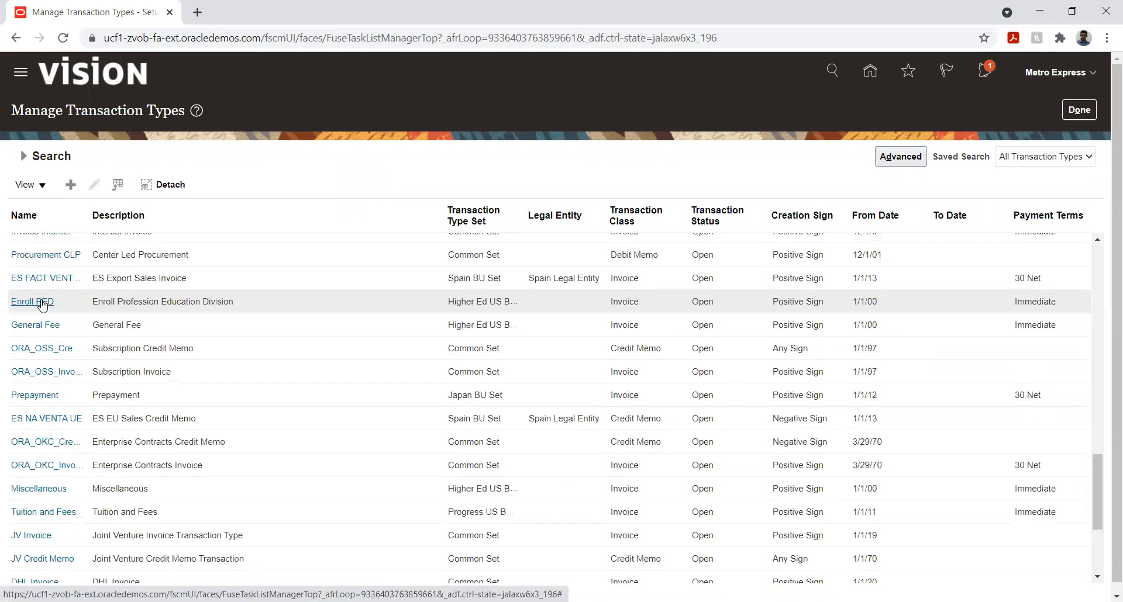
{"action": "scroll", "coordinate": [41, 303], "scroll_direction": "down", "scroll_amount": 2}
{"action": "scroll", "coordinate": [41, 331], "scroll_direction": "down", "scroll_amount": 2}
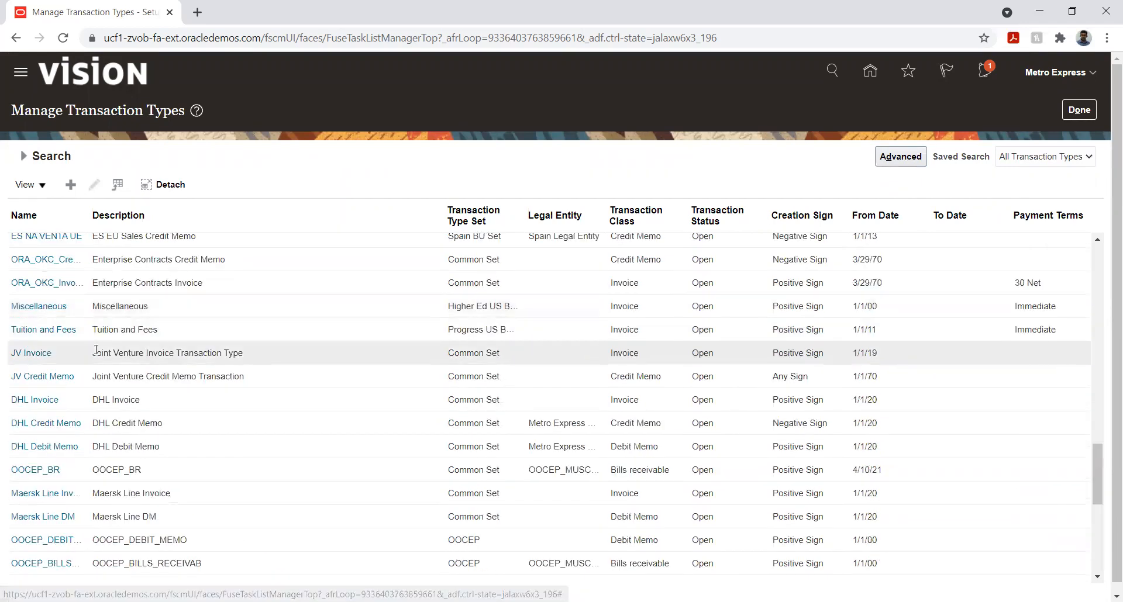
{"action": "scroll", "coordinate": [94, 348], "scroll_direction": "down", "scroll_amount": 2}
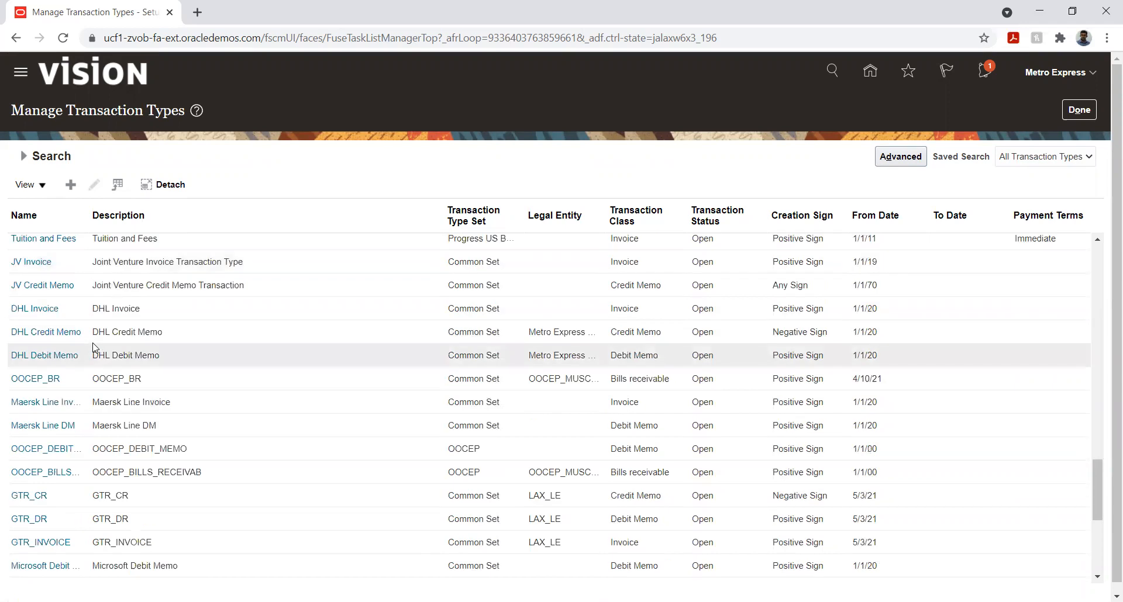
{"action": "scroll", "coordinate": [94, 347], "scroll_direction": "down", "scroll_amount": 2}
{"action": "scroll", "coordinate": [92, 343], "scroll_direction": "down", "scroll_amount": 2}
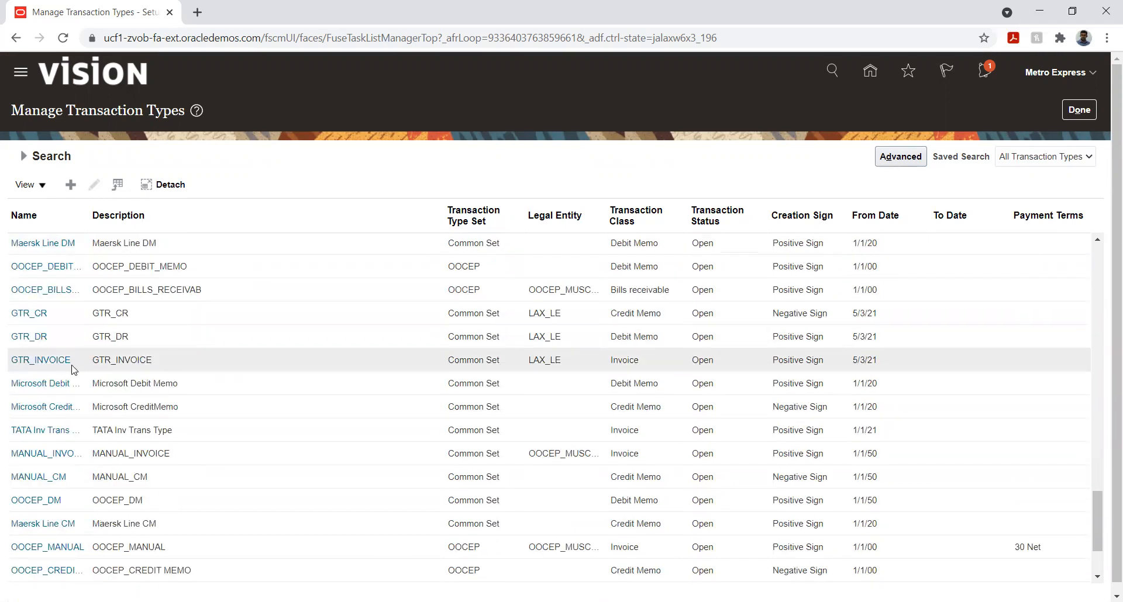
{"action": "scroll", "coordinate": [73, 369], "scroll_direction": "down", "scroll_amount": 2}
{"action": "scroll", "coordinate": [72, 369], "scroll_direction": "down", "scroll_amount": 1}
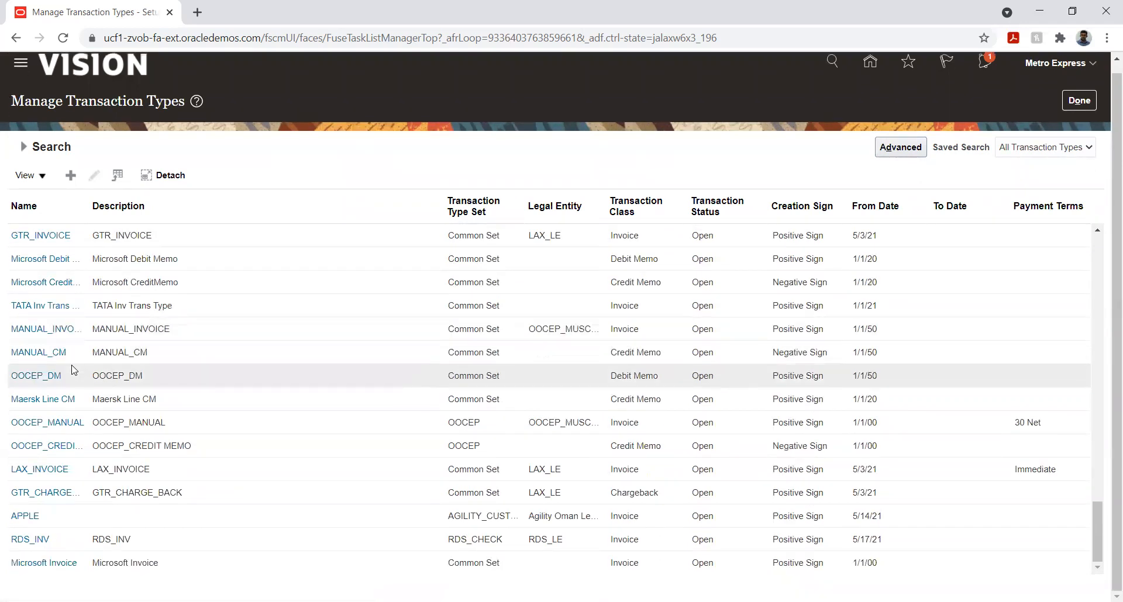
{"action": "scroll", "coordinate": [188, 381], "scroll_direction": "up", "scroll_amount": 10}
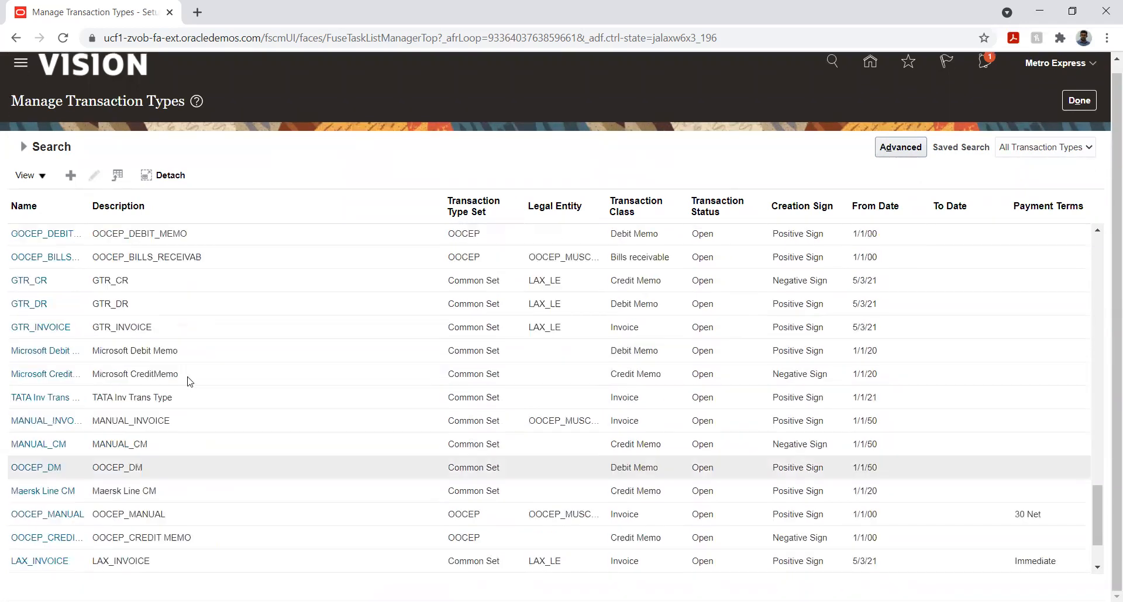
{"action": "scroll", "coordinate": [188, 381], "scroll_direction": "up", "scroll_amount": 15}
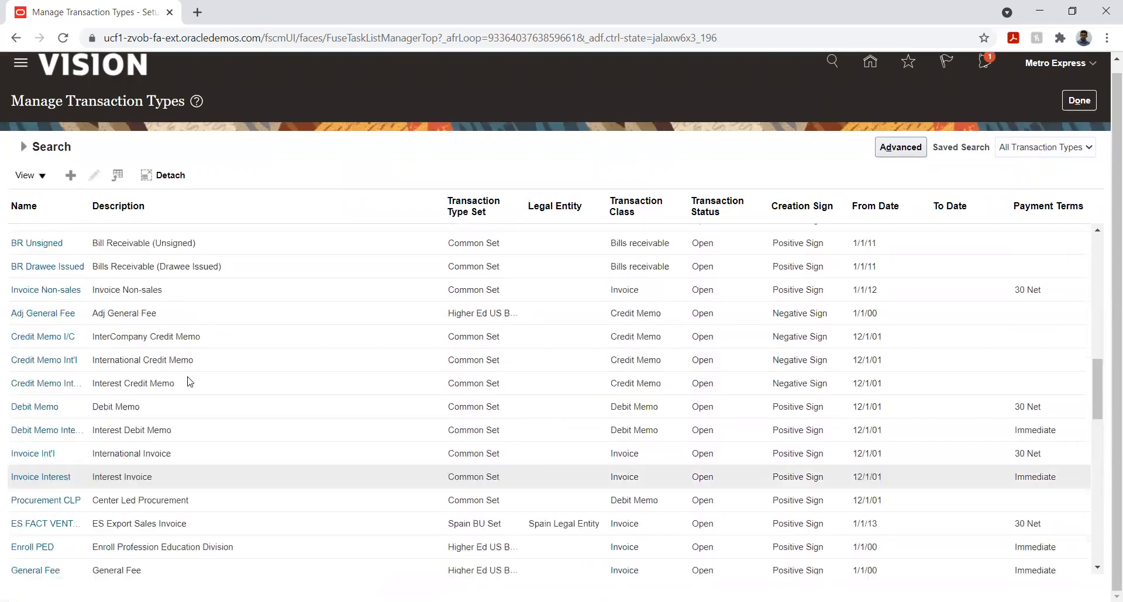
{"action": "scroll", "coordinate": [187, 381], "scroll_direction": "up", "scroll_amount": 1}
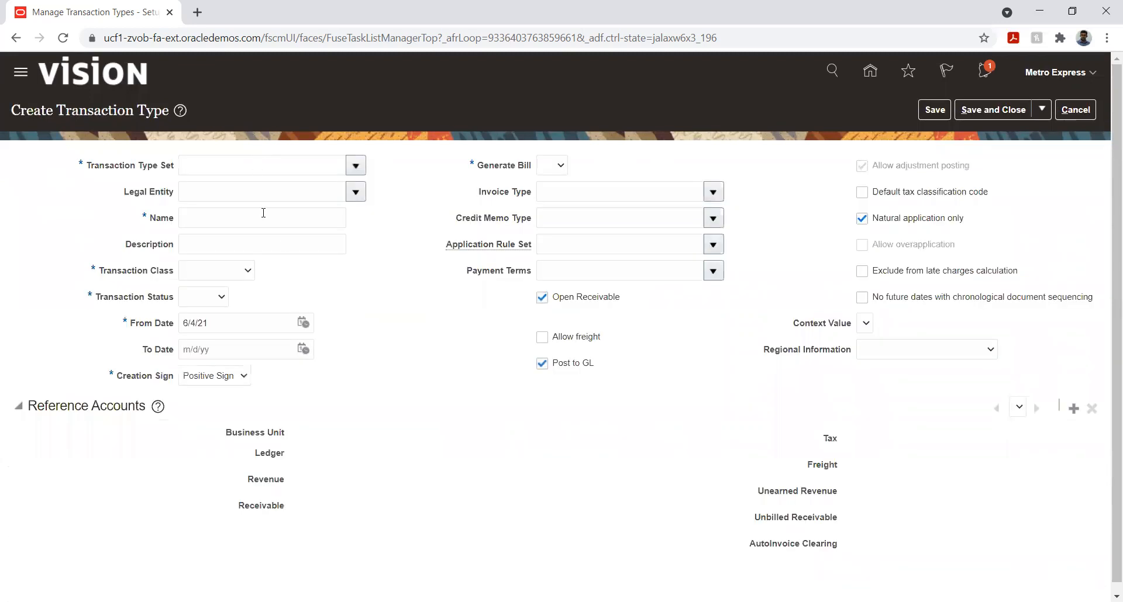
Set the new transaction type's Transaction Type Set to METRO_MUR_BU_CUSTOMER_SET
{"action": "left_click", "coordinate": [355, 166]}
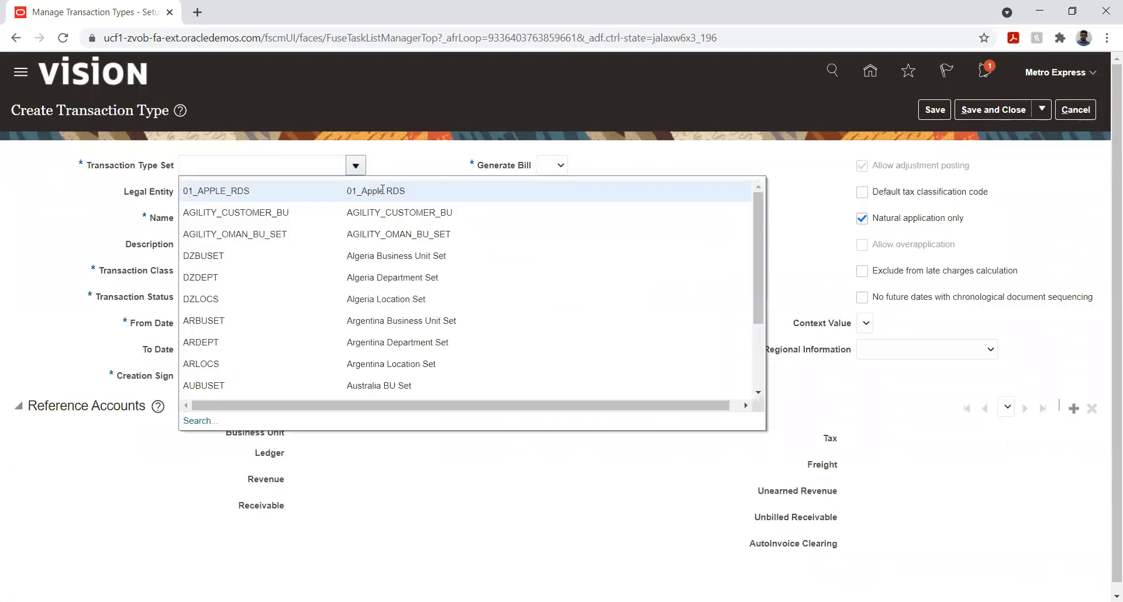
{"action": "left_click", "coordinate": [315, 163]}
{"action": "type", "text": "M"}
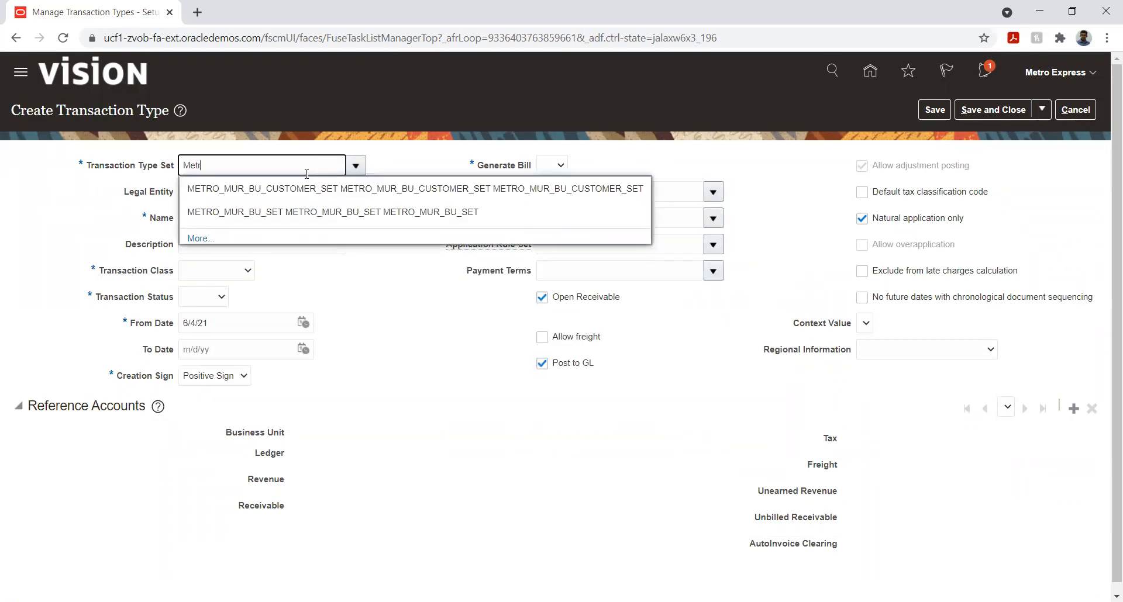
{"action": "type", "text": "etr"}
{"action": "left_click", "coordinate": [304, 188]}
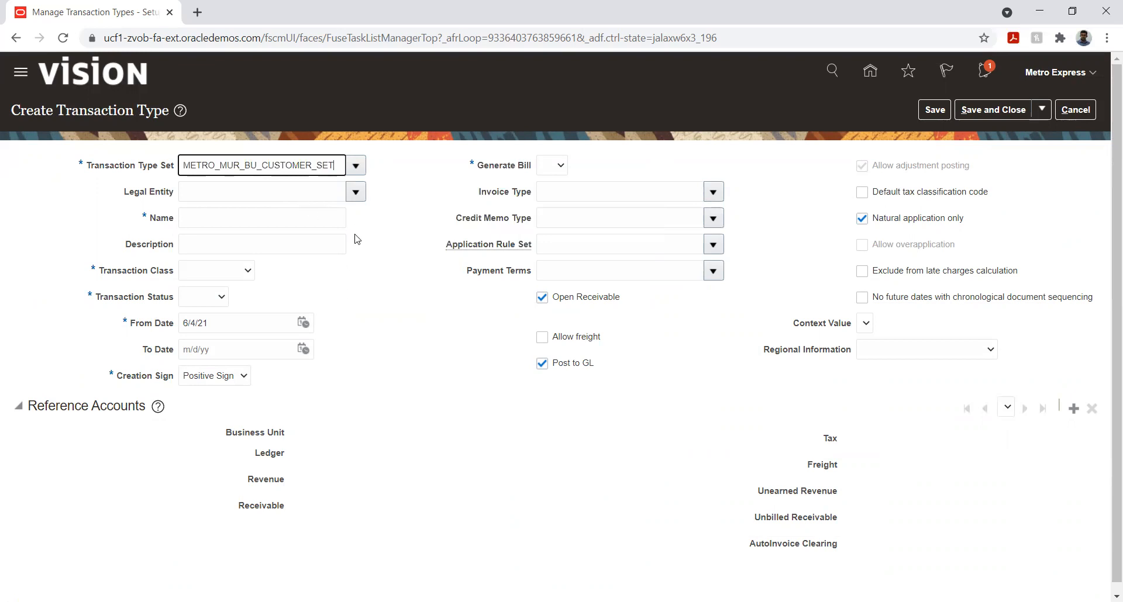
Change the Transaction Type Set of the new transaction type to METRO_MUR_BU_SET
{"action": "left_click", "coordinate": [356, 166]}
{"action": "left_click", "coordinate": [277, 164]}
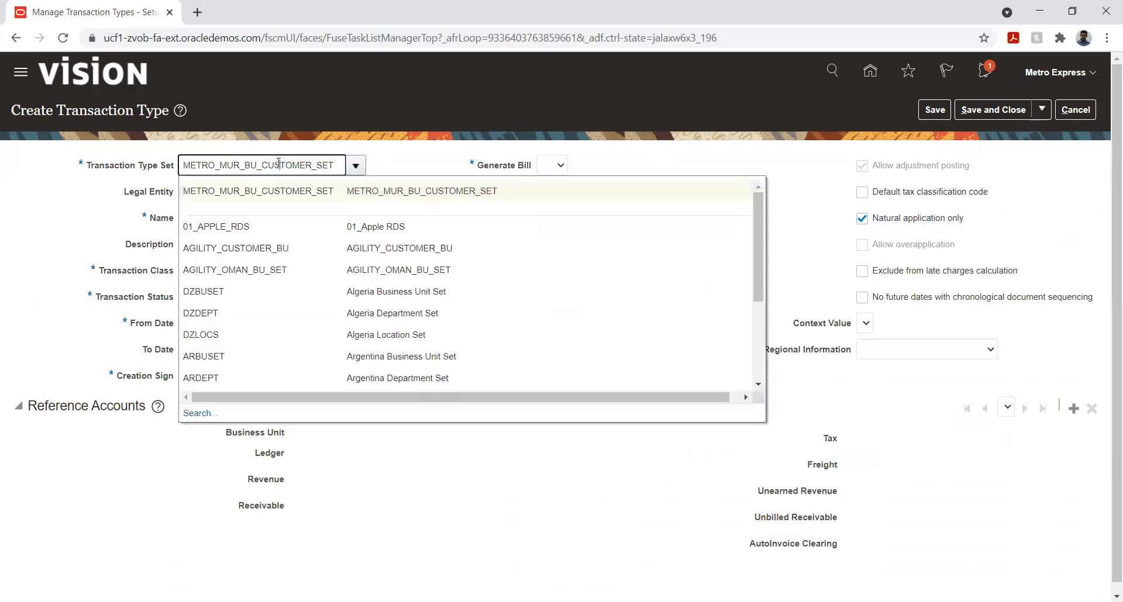
{"action": "double_click", "coordinate": [278, 164]}
{"action": "type", "text": "Met"}
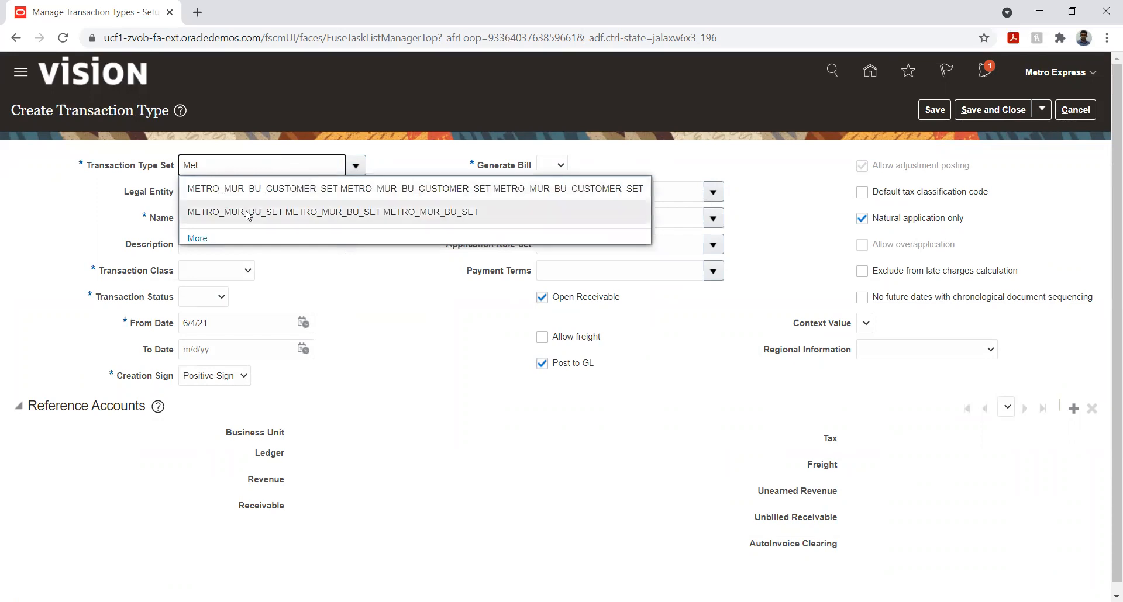
{"action": "left_click", "coordinate": [247, 214]}
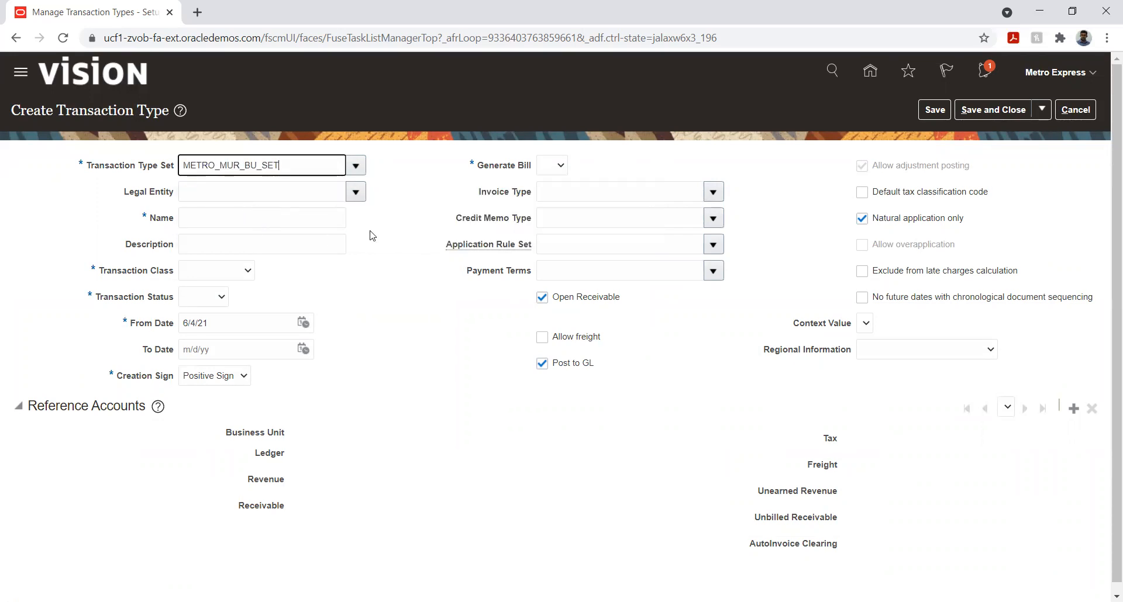
Assign Metro Express Mauritius Legal Entity as the legal entity and name the transaction type Metro_Invoice
{"action": "left_click", "coordinate": [356, 193]}
{"action": "left_click", "coordinate": [333, 190]}
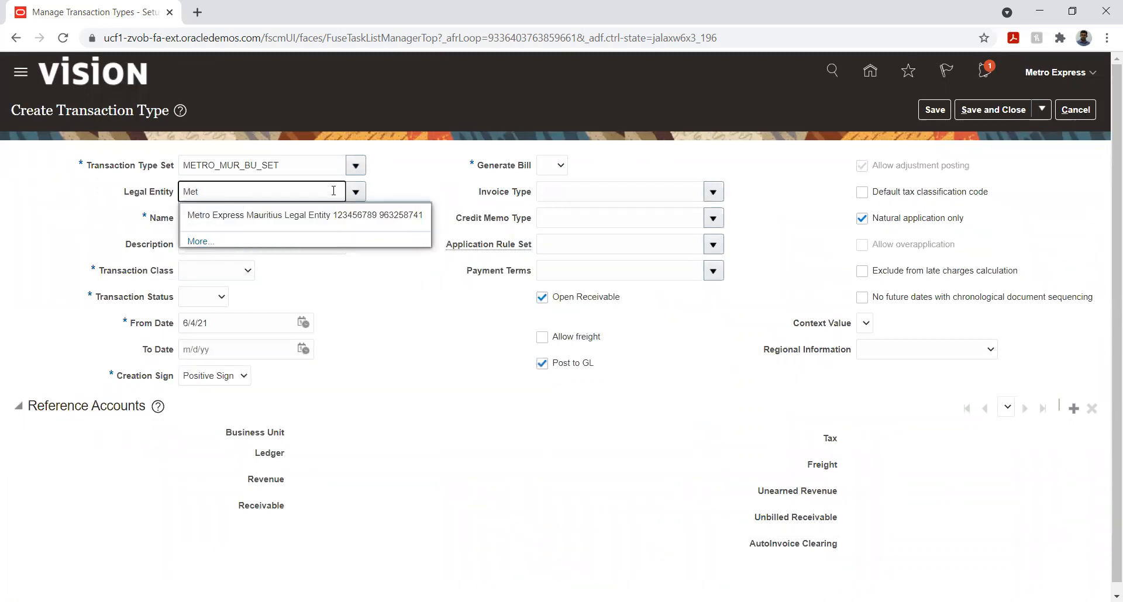
{"action": "left_click", "coordinate": [252, 215]}
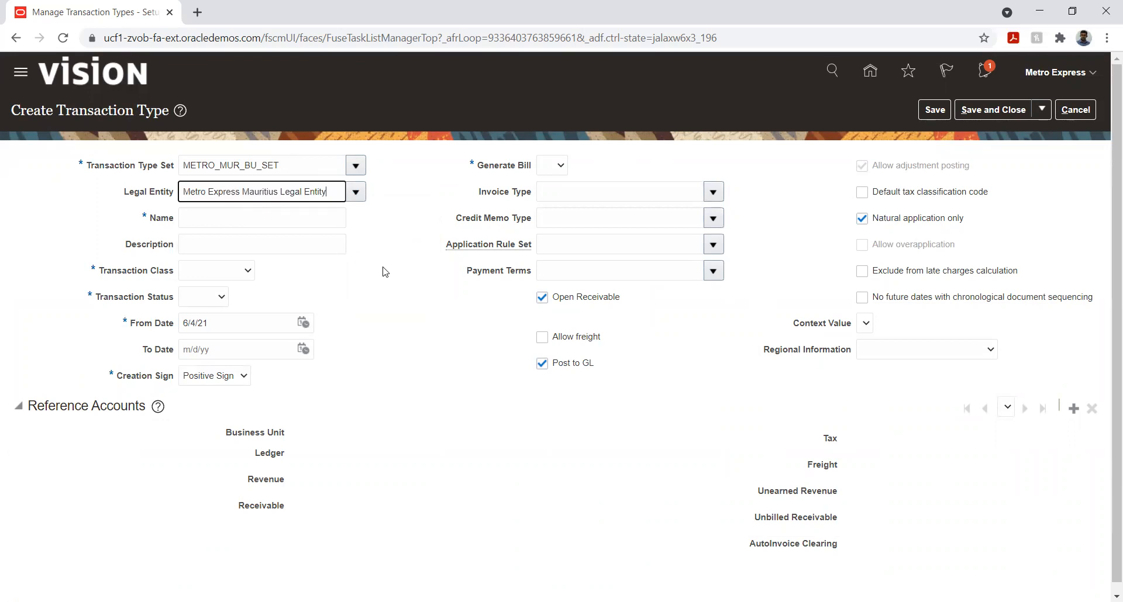
{"action": "left_click", "coordinate": [232, 222]}
{"action": "type", "text": "M"}
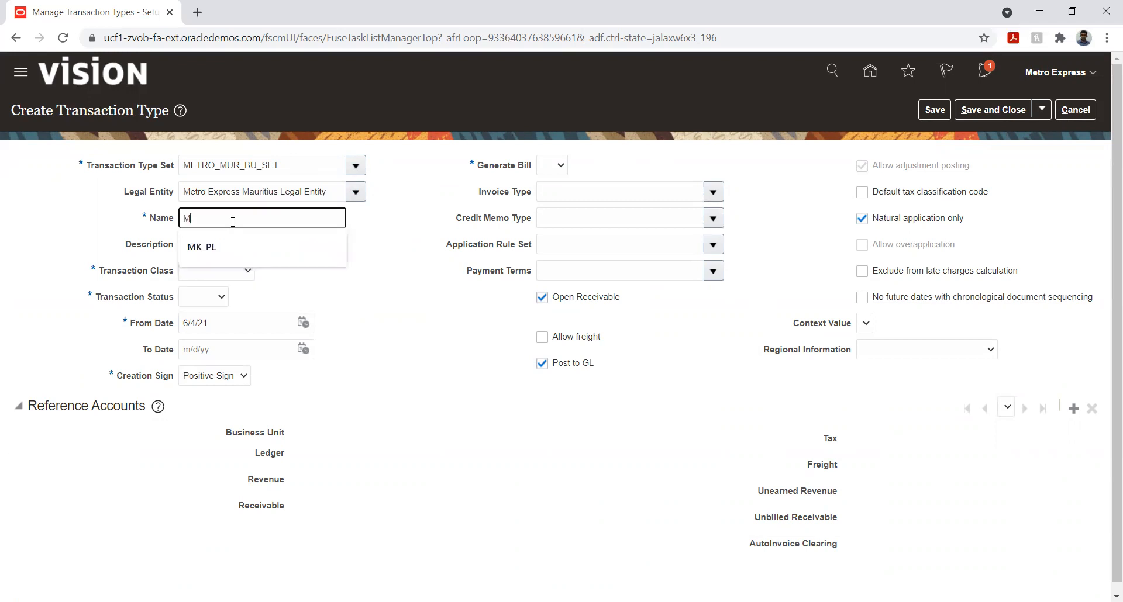
{"action": "type", "text": "etro_"}
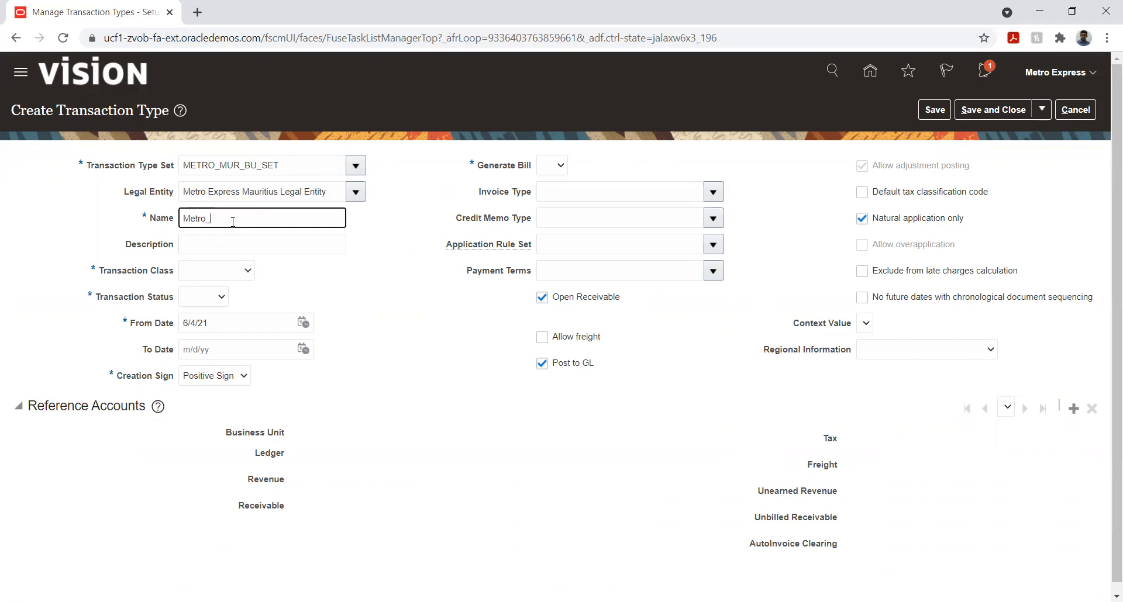
{"action": "type", "text": "Invoice"}
Set the transaction class to Invoice and the transaction status to Open, leaving the description empty
{"action": "key", "text": "Tab"}
{"action": "key", "text": "Tab"}
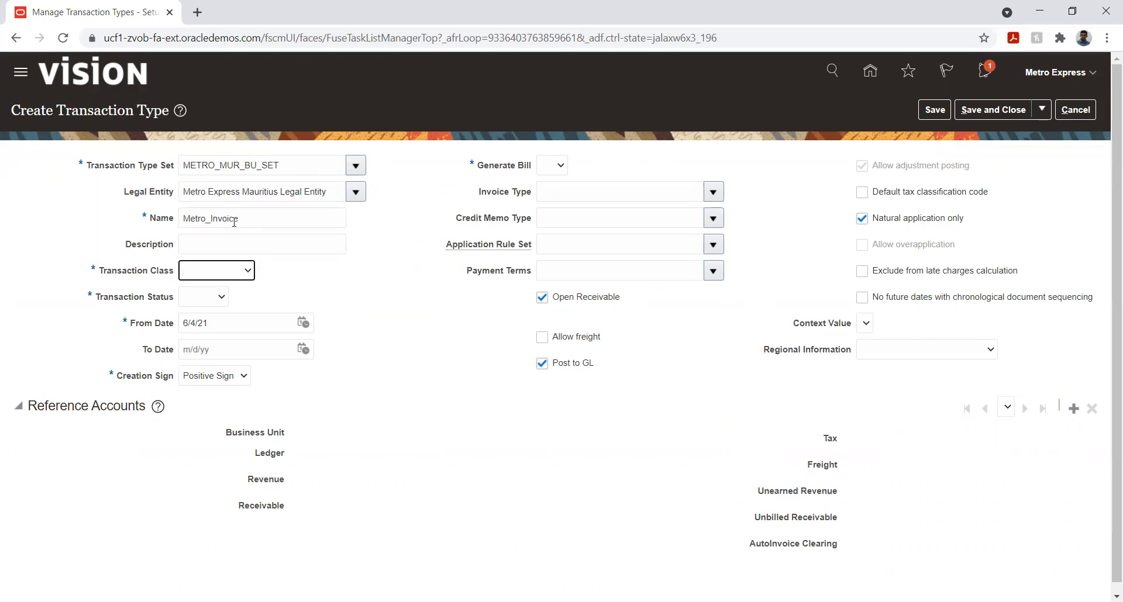
{"action": "key", "text": "i"}
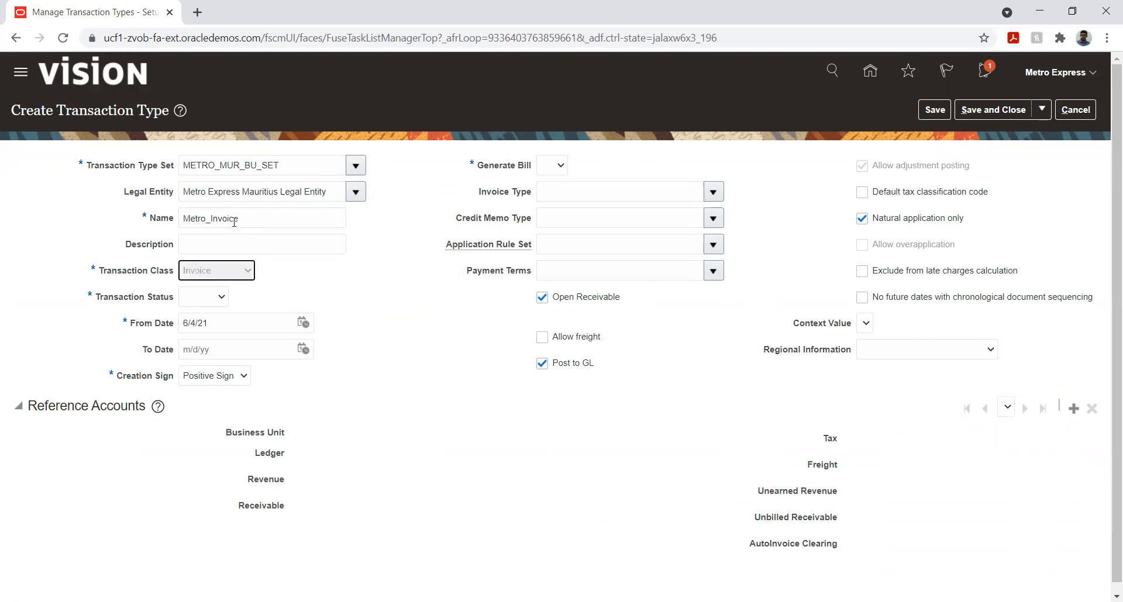
{"action": "key", "text": "Tab"}
{"action": "key", "text": "o"}
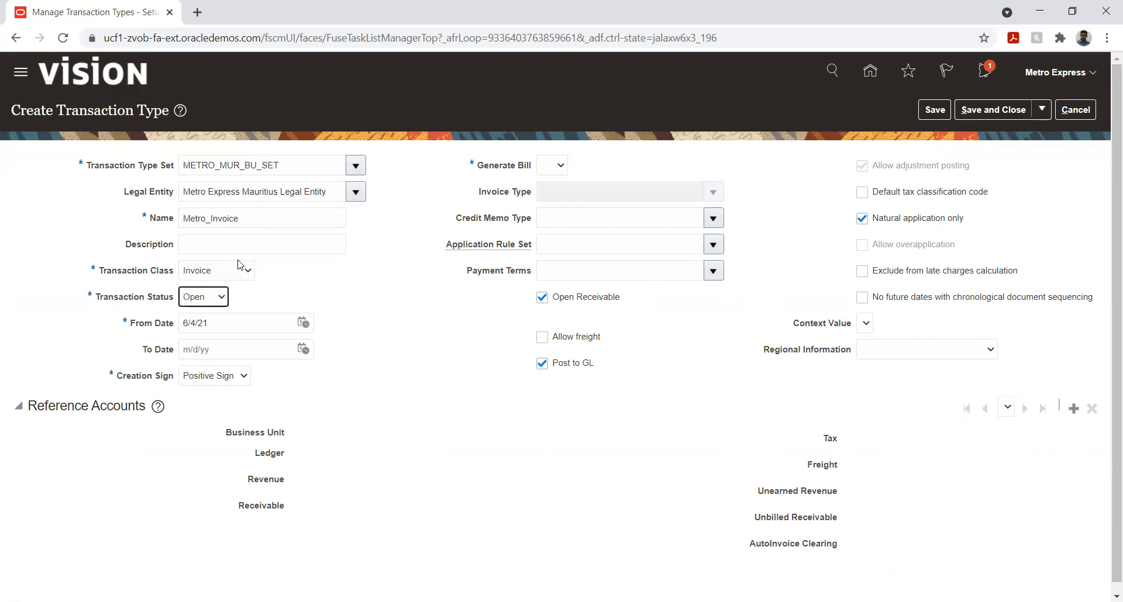
Set the transaction type's From Date to 1/1/21
{"action": "left_click", "coordinate": [303, 323]}
{"action": "left_click", "coordinate": [358, 350]}
{"action": "left_click", "coordinate": [359, 365]}
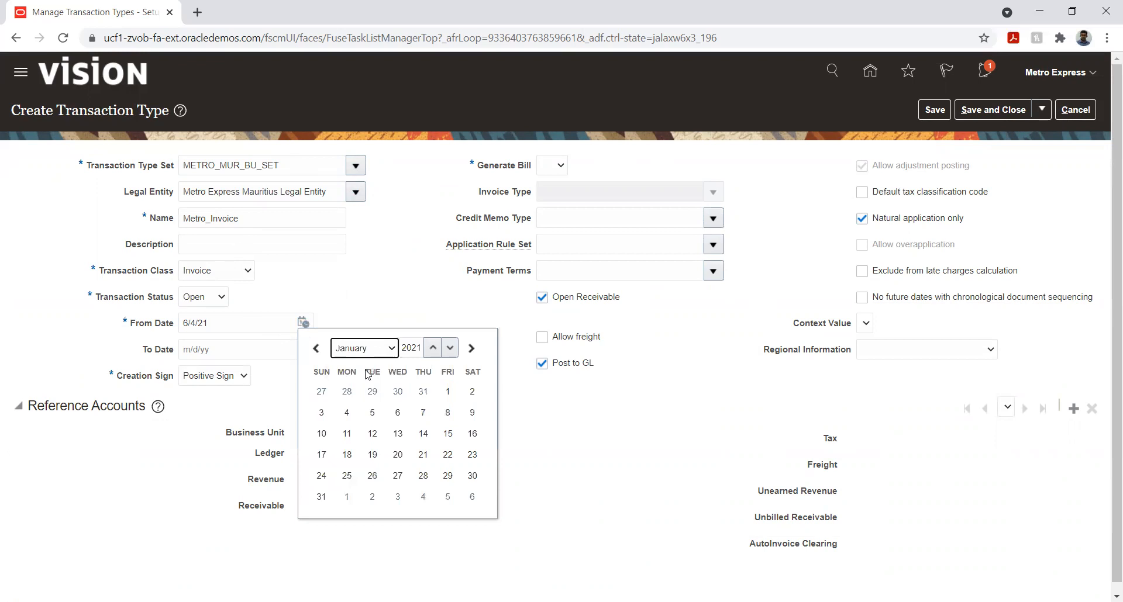
{"action": "left_click", "coordinate": [447, 391]}
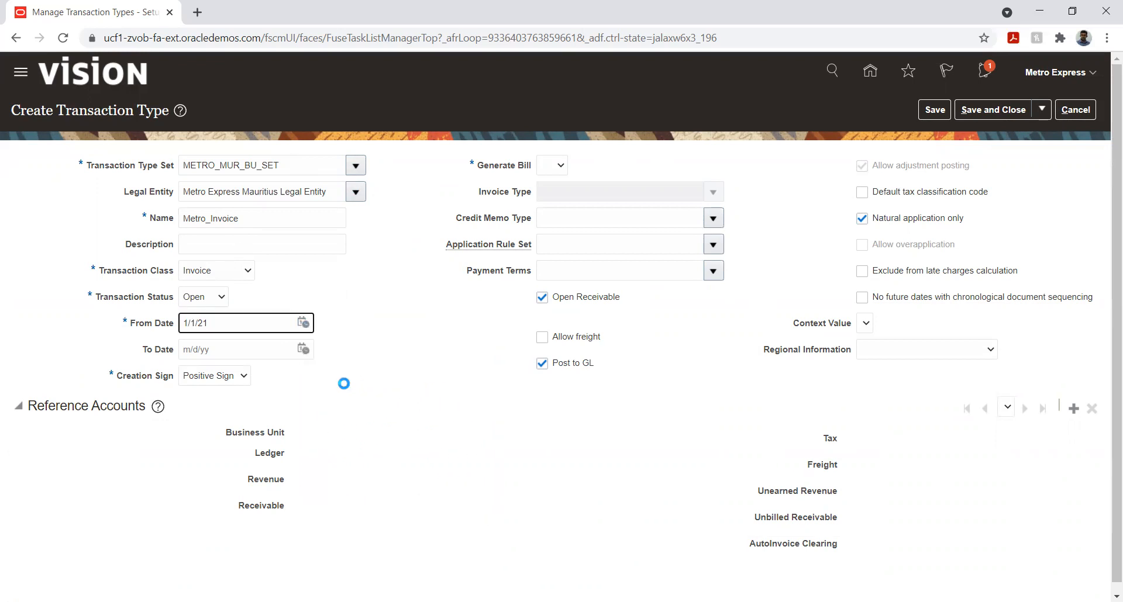
Set Generate Bill to Yes for the new transaction type
{"action": "left_click", "coordinate": [375, 357]}
{"action": "left_click", "coordinate": [546, 166]}
{"action": "left_click", "coordinate": [545, 202]}
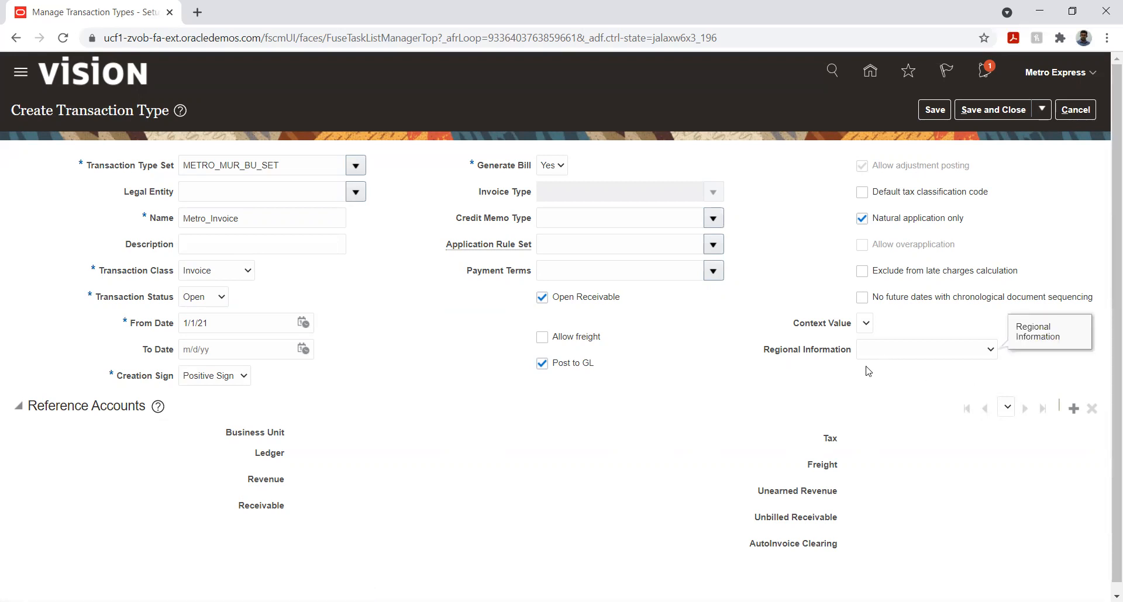
{"action": "left_click", "coordinate": [364, 305]}
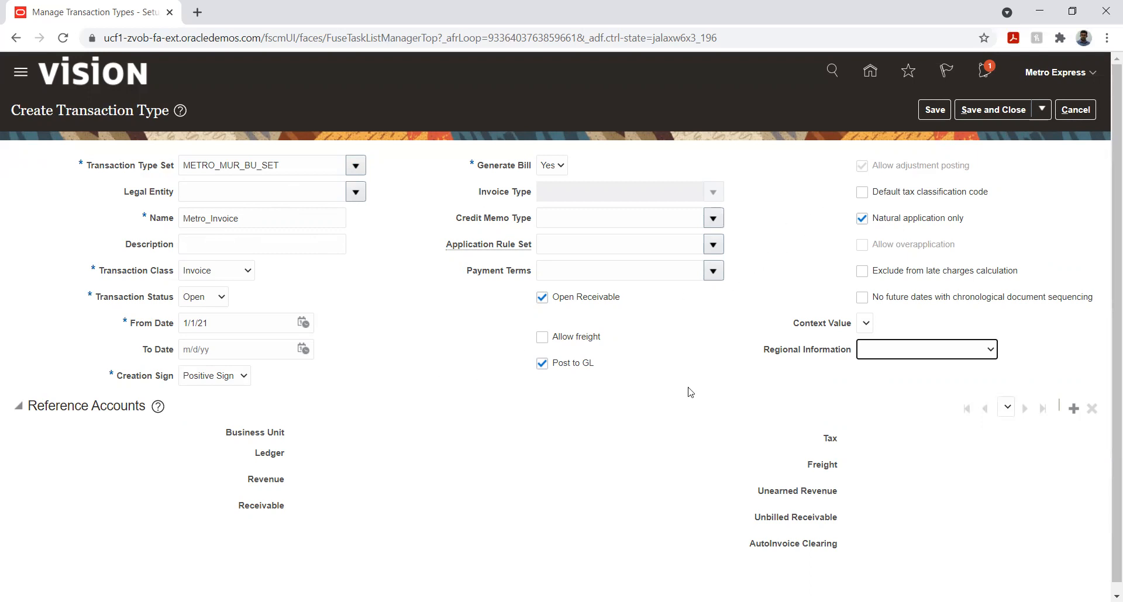
Try to find a business unit for the transaction type's reference accounts, leaving the reference accounts unsaved
{"action": "left_click", "coordinate": [1074, 408]}
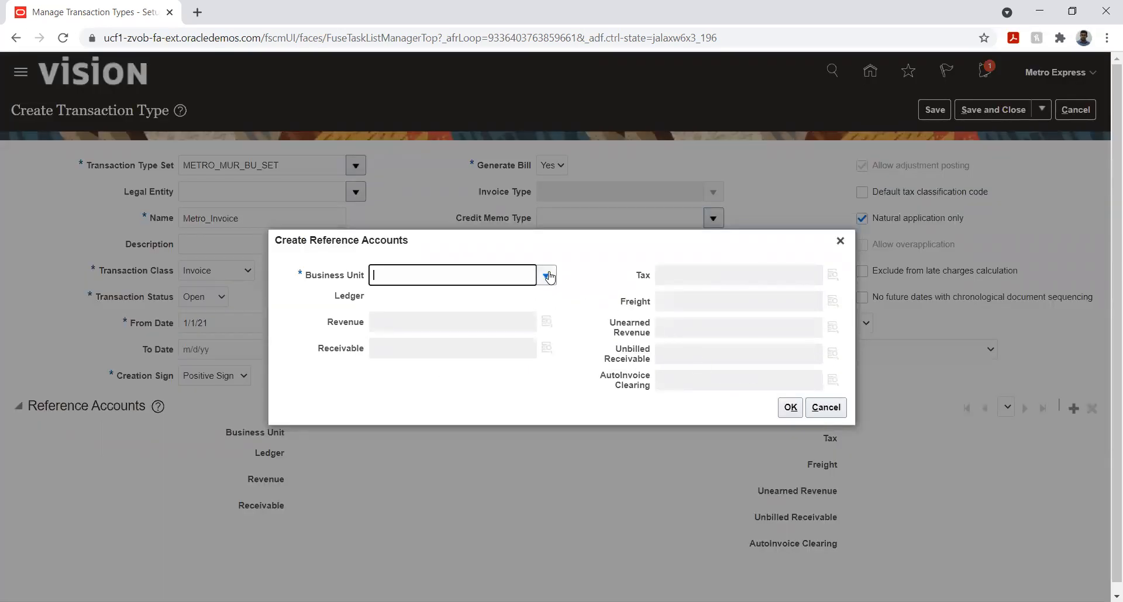
{"action": "left_click", "coordinate": [547, 275]}
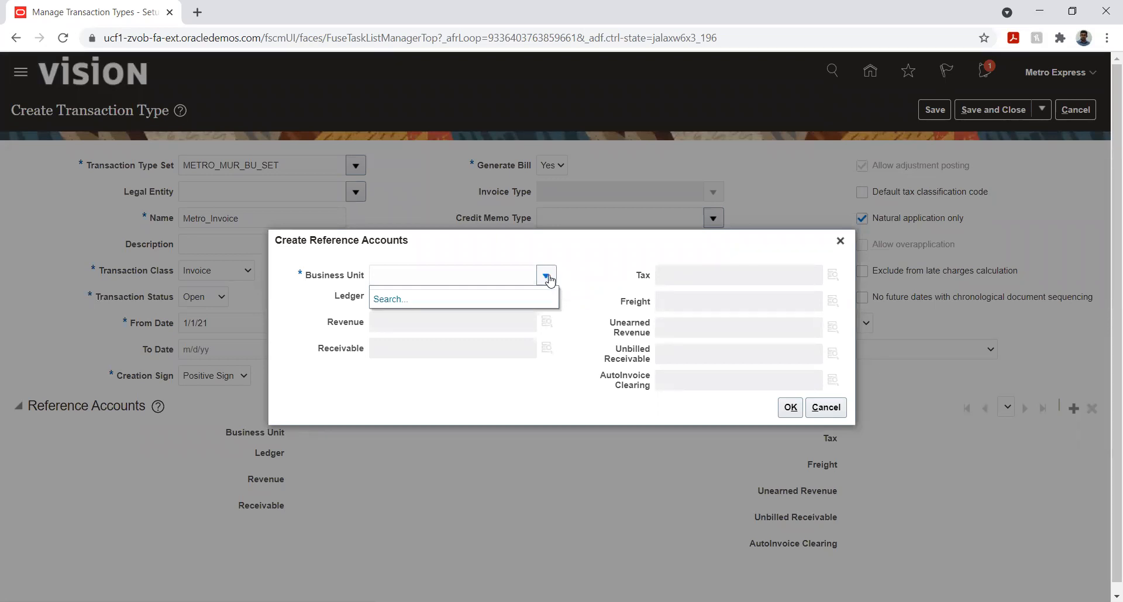
{"action": "left_click", "coordinate": [390, 300]}
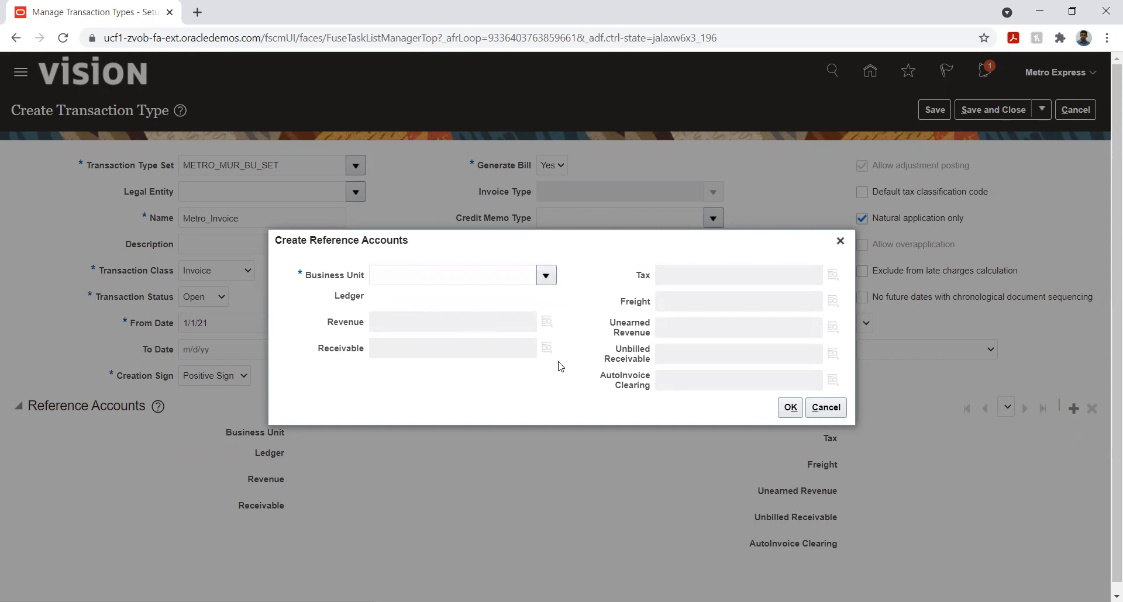
{"action": "left_click", "coordinate": [612, 331]}
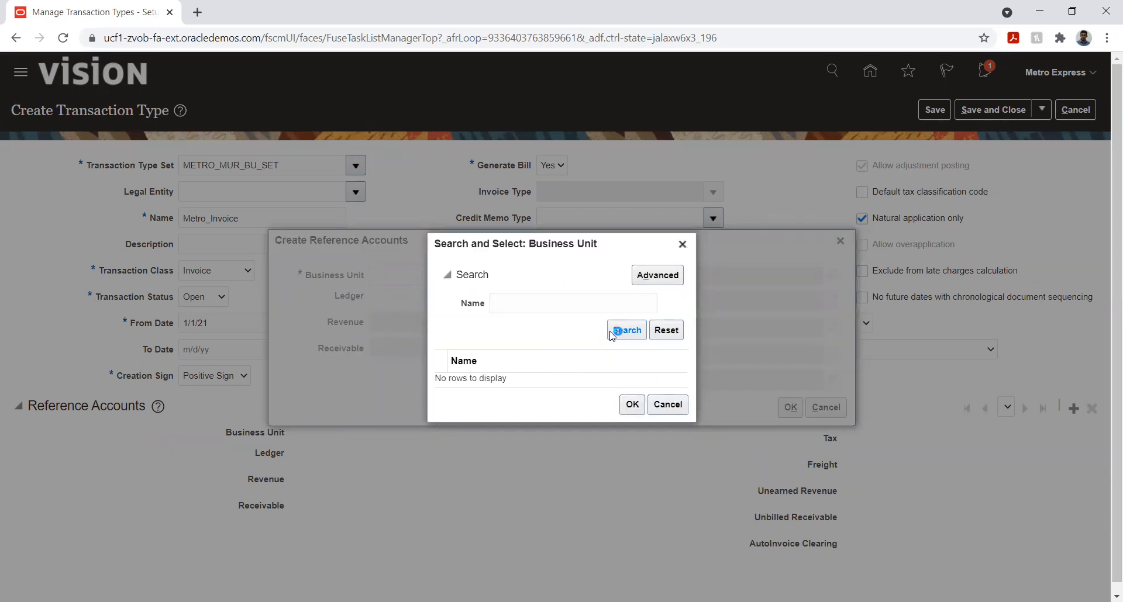
{"action": "left_click", "coordinate": [682, 245]}
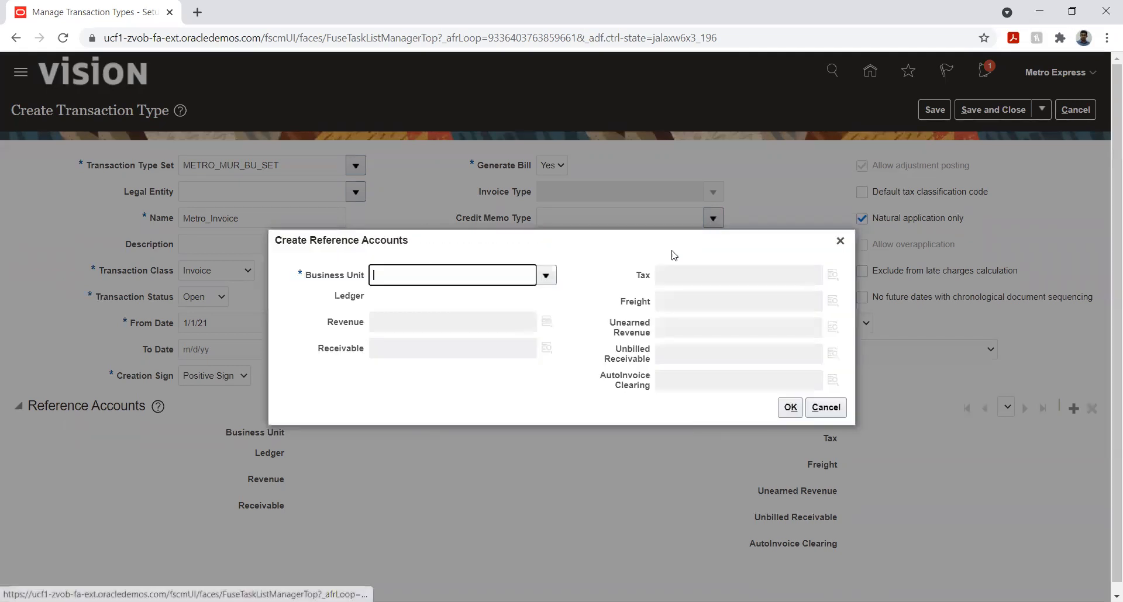
{"action": "left_click", "coordinate": [826, 407]}
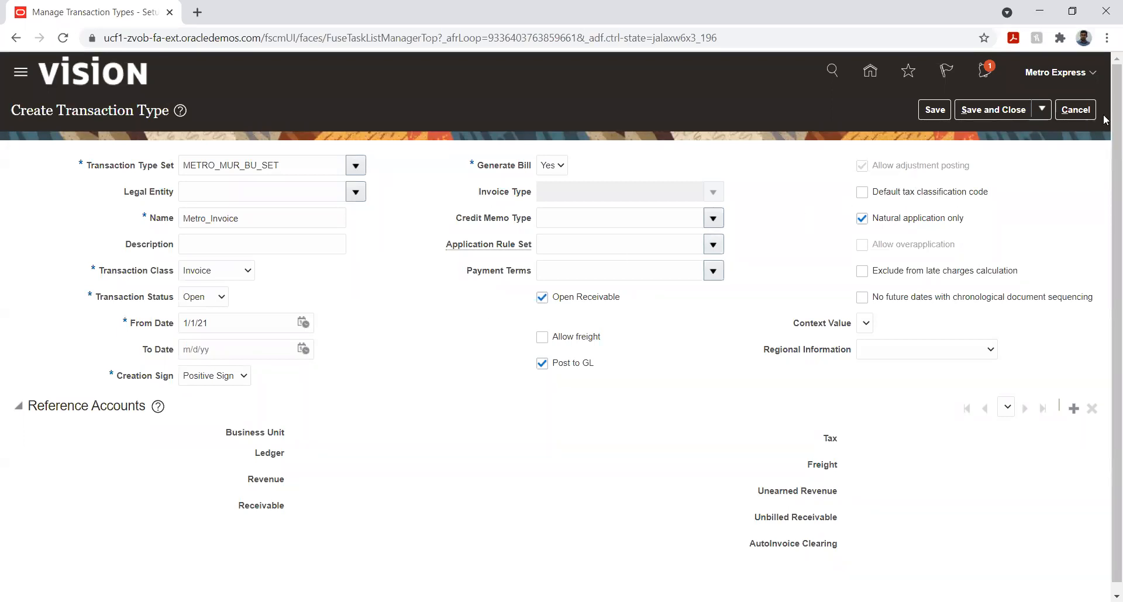
Discard the new transaction type and return to the implementation project's task list
{"action": "left_click", "coordinate": [1076, 109]}
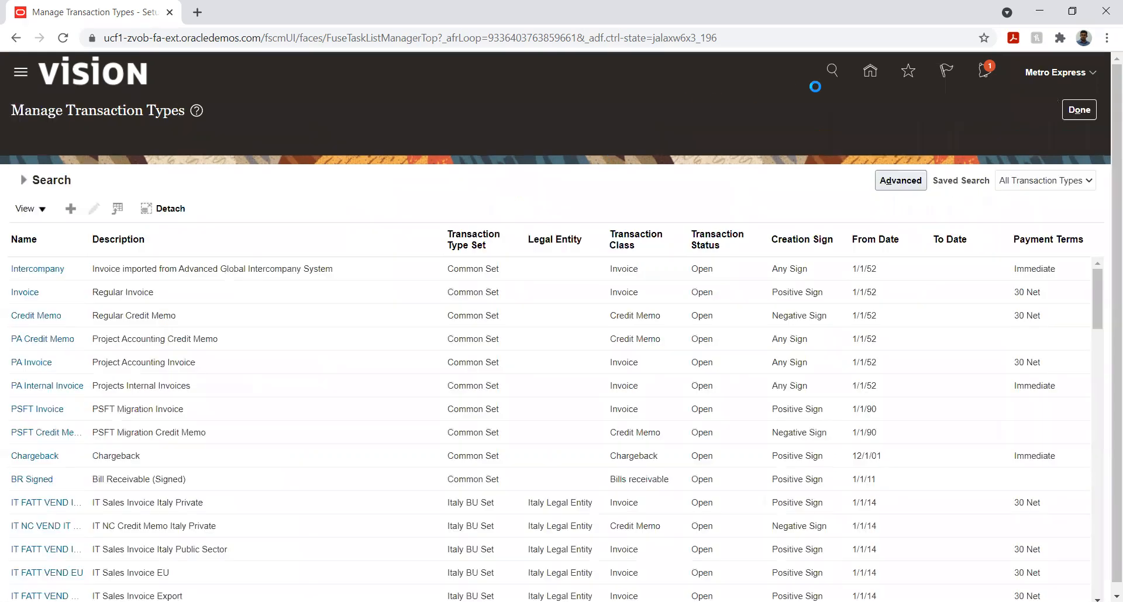
{"action": "left_click", "coordinate": [1079, 110]}
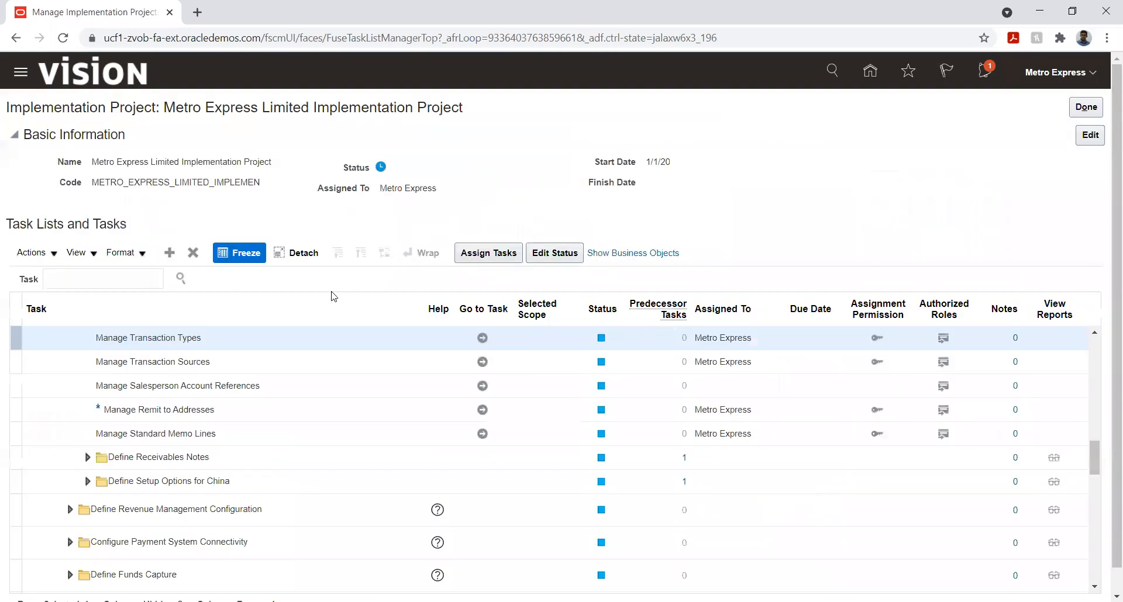
Search the implementation project's tasks for %data%access%
{"action": "left_click", "coordinate": [111, 283]}
{"action": "type", "text": "%data"}
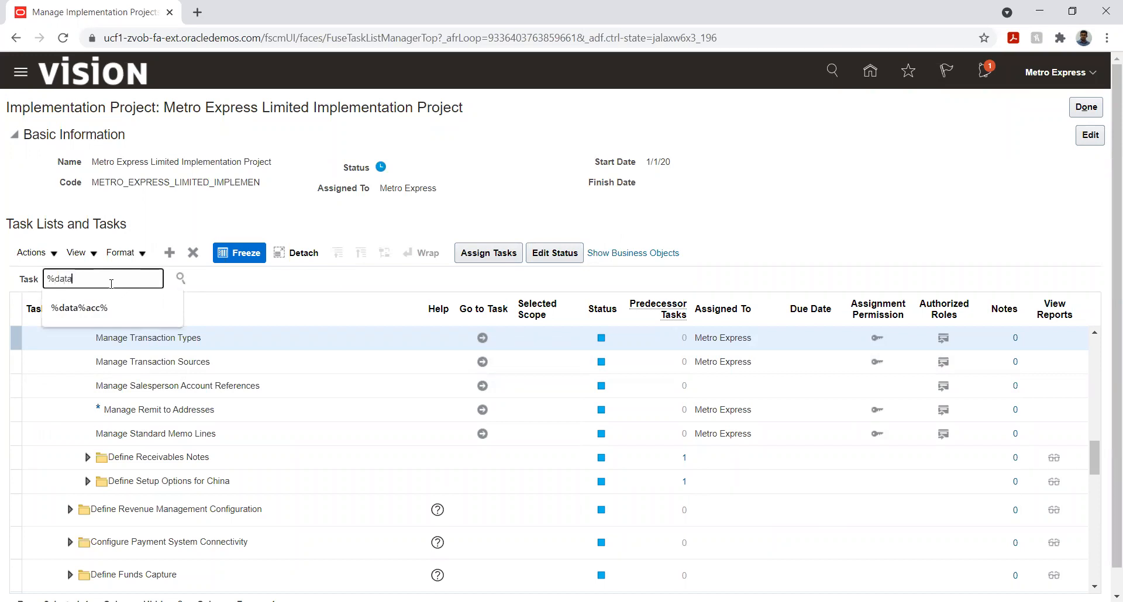
{"action": "type", "text": "%access%"}
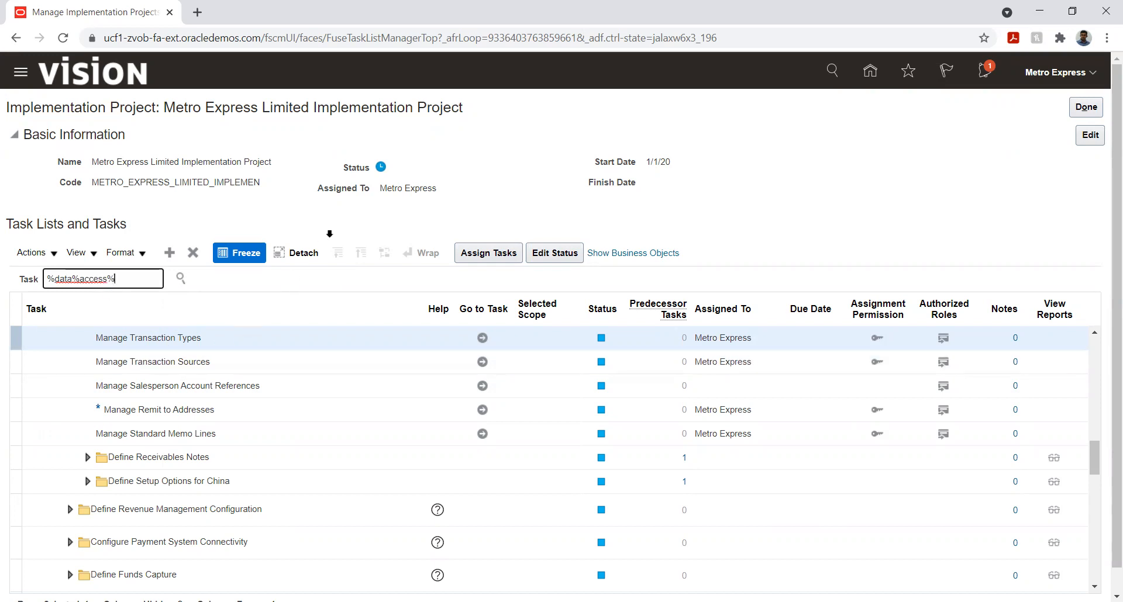
{"action": "key", "text": "Return"}
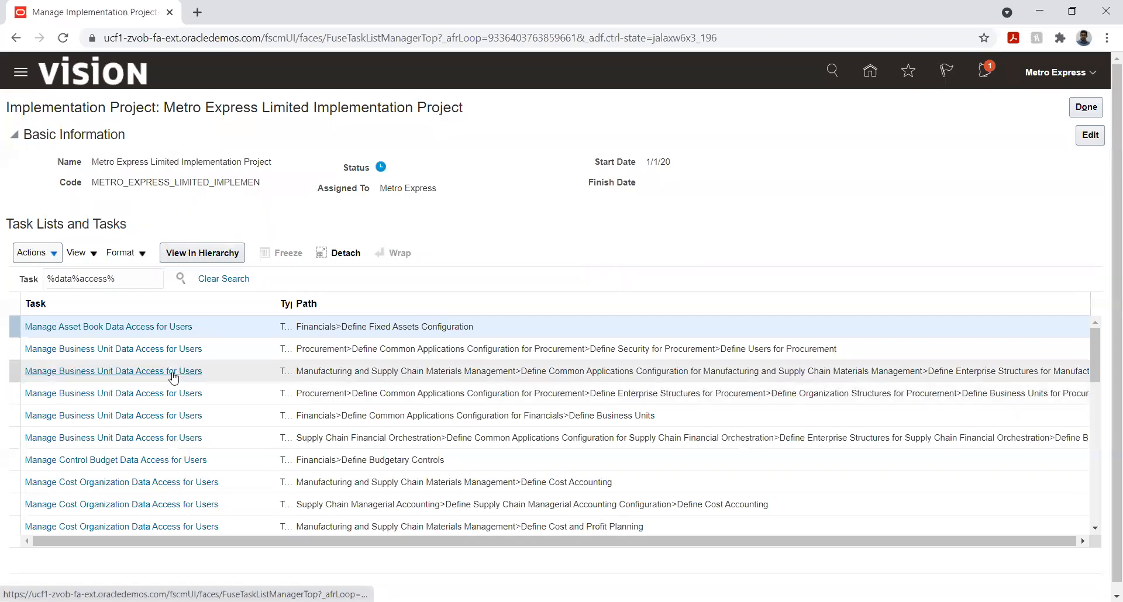
Look through the Define Fixed Assets Configuration tasks around Manage Asset Book Data Access for Users and return to the search results
{"action": "left_click", "coordinate": [144, 331]}
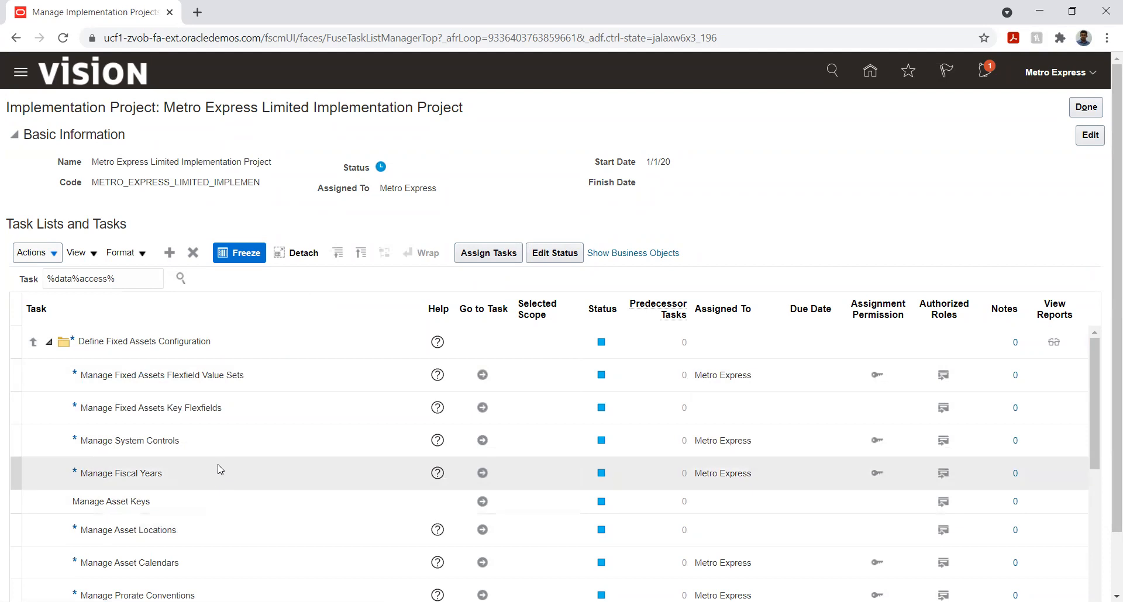
{"action": "scroll", "coordinate": [255, 431], "scroll_direction": "down", "scroll_amount": 2}
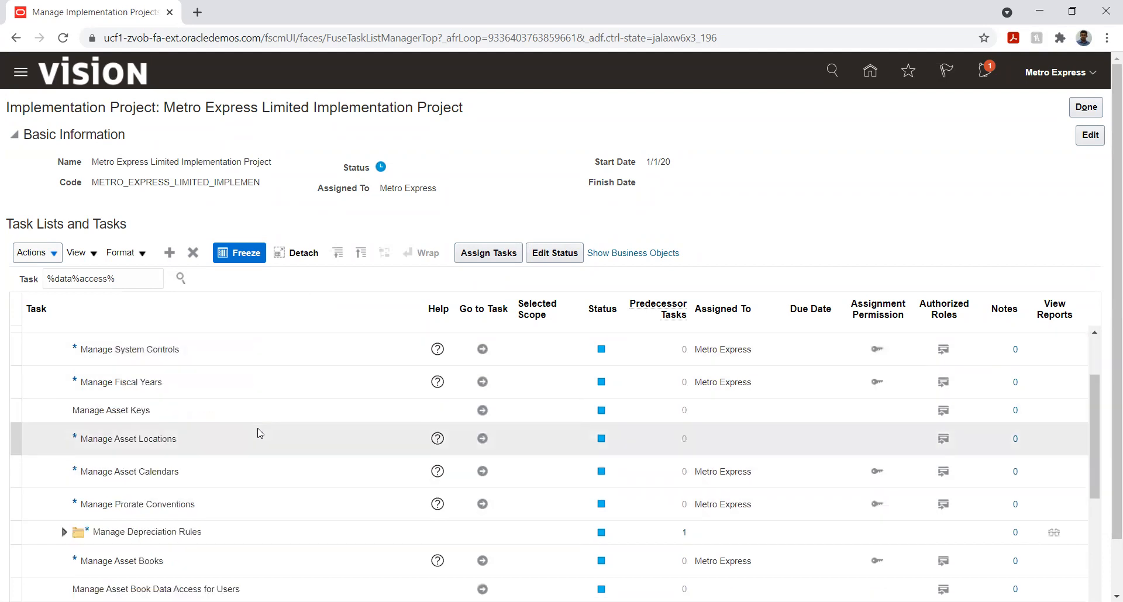
{"action": "scroll", "coordinate": [221, 479], "scroll_direction": "down", "scroll_amount": 2}
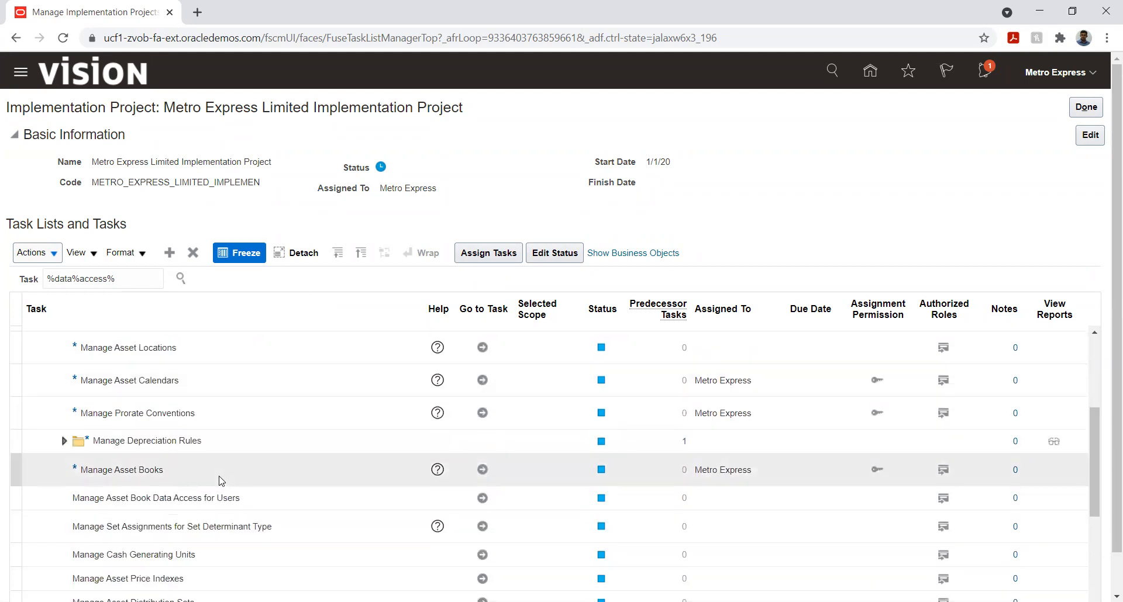
{"action": "scroll", "coordinate": [221, 481], "scroll_direction": "down", "scroll_amount": 2}
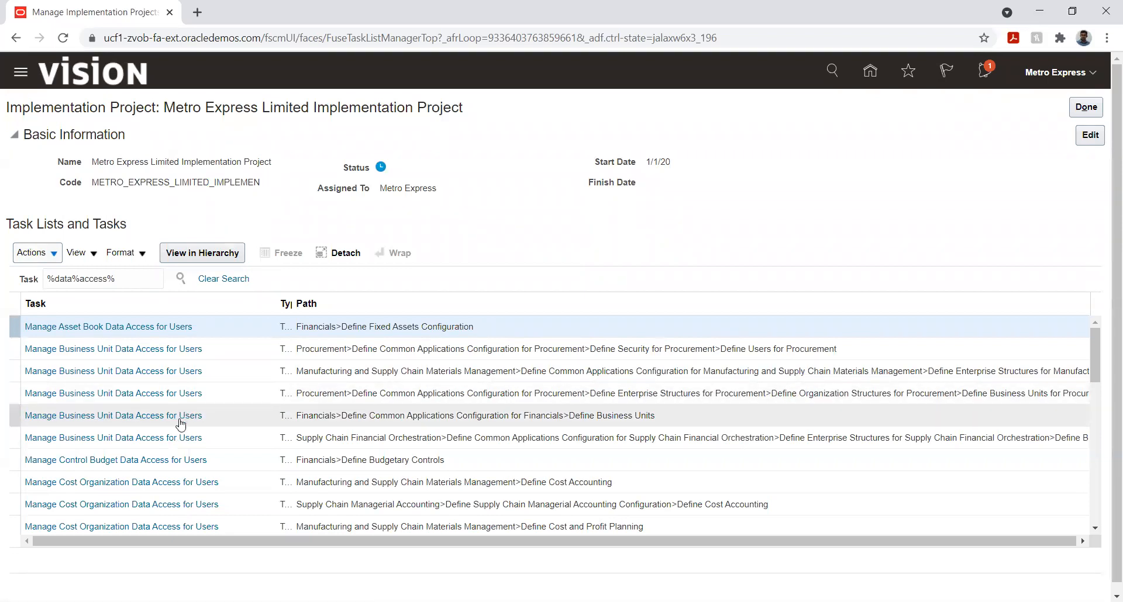
Open the Manage Data Access Set Data Access for Users task under Define General Ledger Options
{"action": "scroll", "coordinate": [168, 436], "scroll_direction": "down", "scroll_amount": 2}
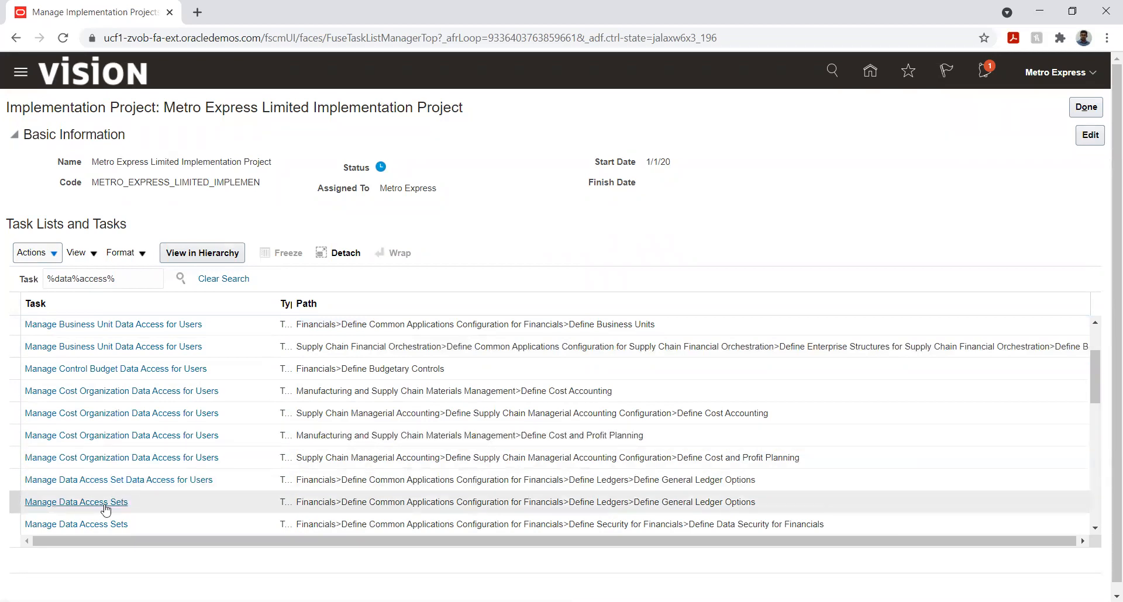
{"action": "left_click", "coordinate": [124, 480]}
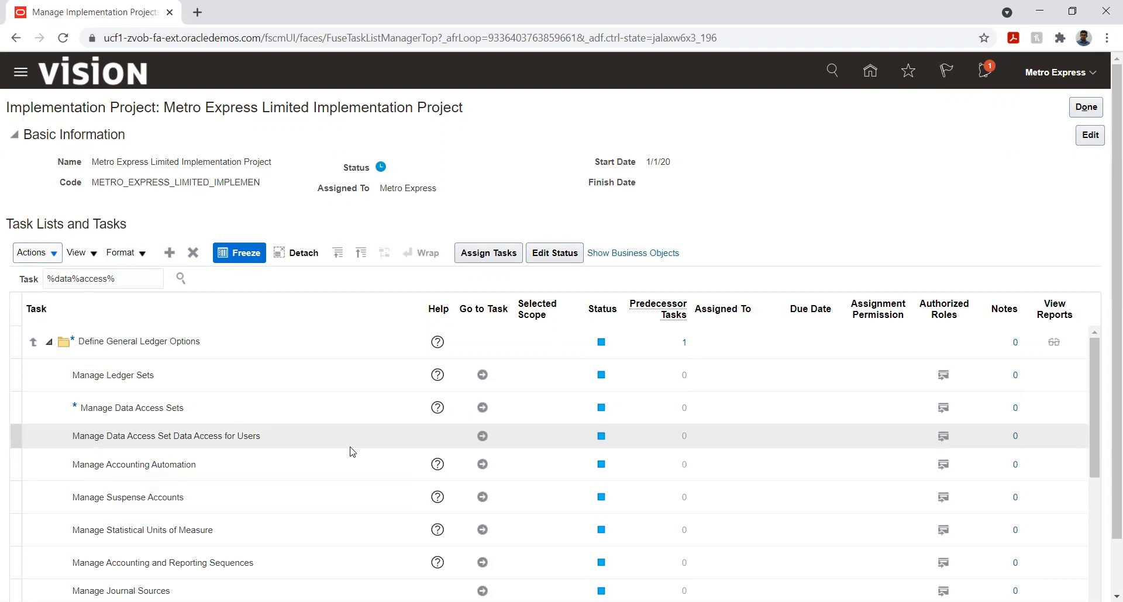
{"action": "left_click", "coordinate": [480, 436]}
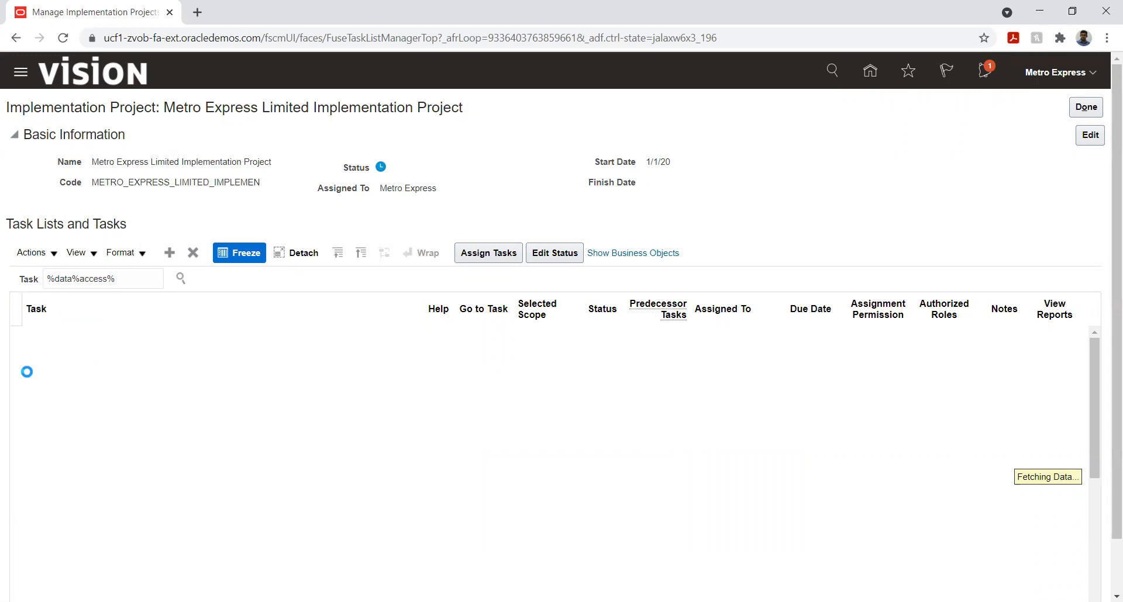
Clear the task search text and reload the implementation project page
{"action": "left_click", "coordinate": [123, 278]}
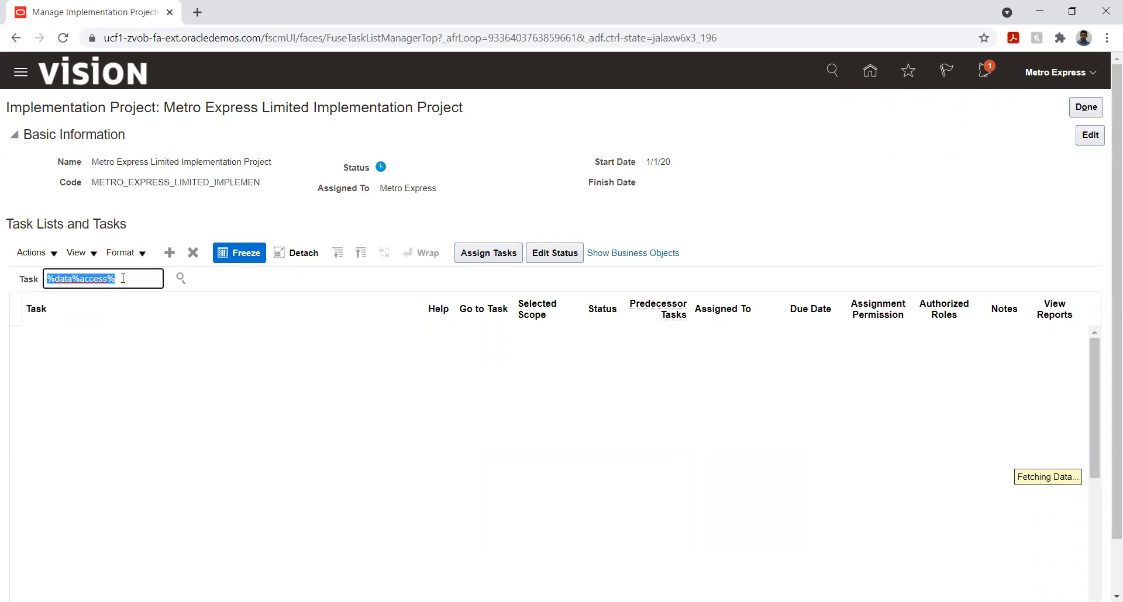
{"action": "key", "text": "BackSpace"}
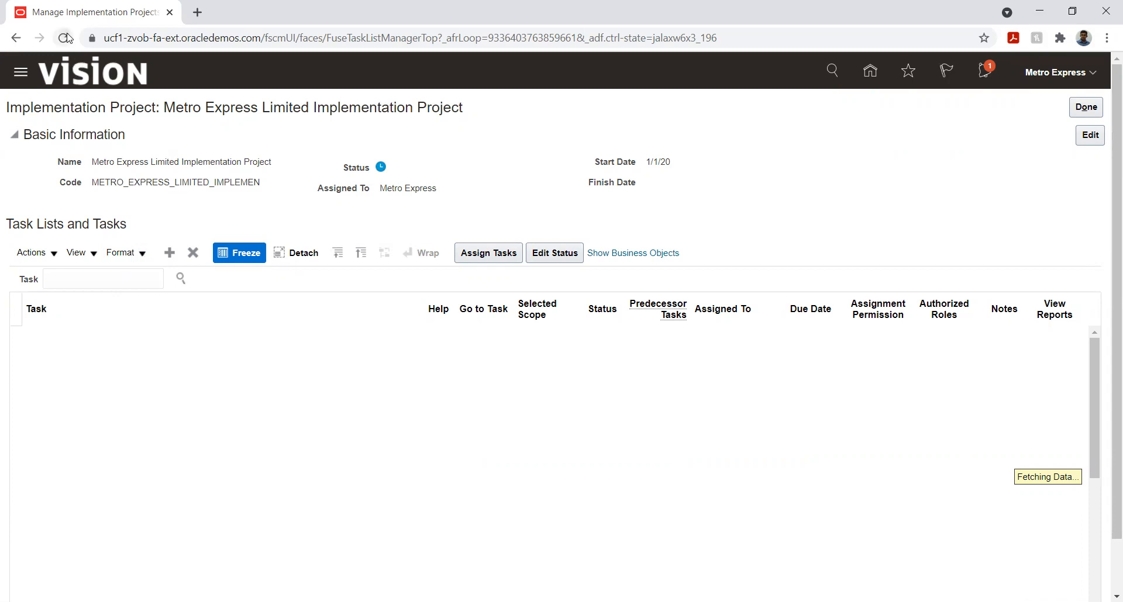
{"action": "left_click", "coordinate": [64, 38]}
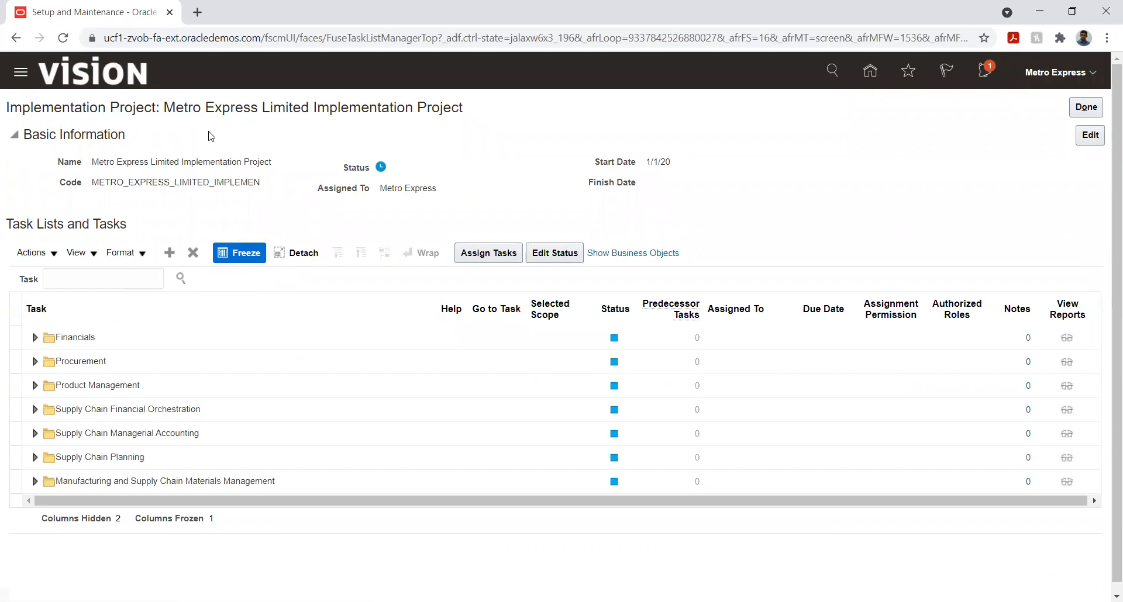
Expand Financials, Define Common Applications Configuration for Financials and Define Ledgers in the project's task hierarchy
{"action": "left_click", "coordinate": [34, 341]}
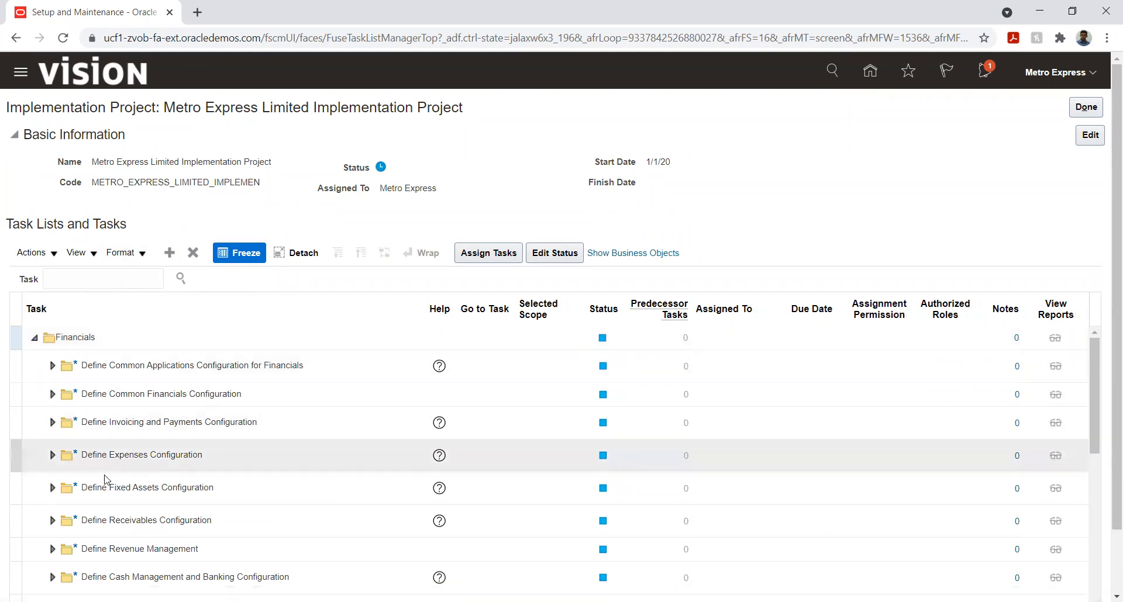
{"action": "left_click", "coordinate": [50, 426]}
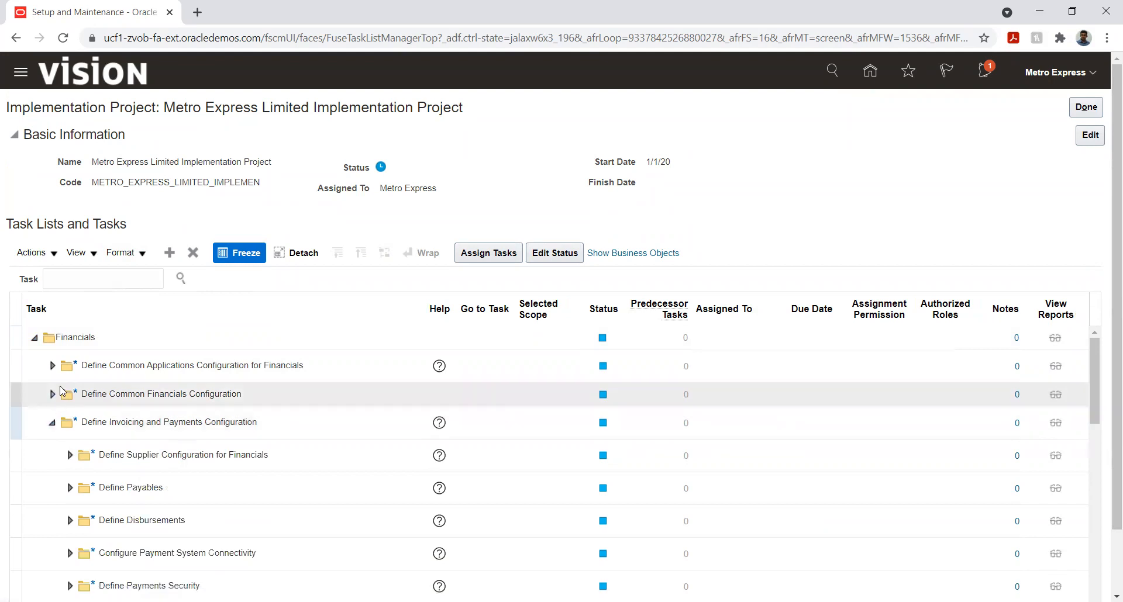
{"action": "left_click", "coordinate": [54, 366]}
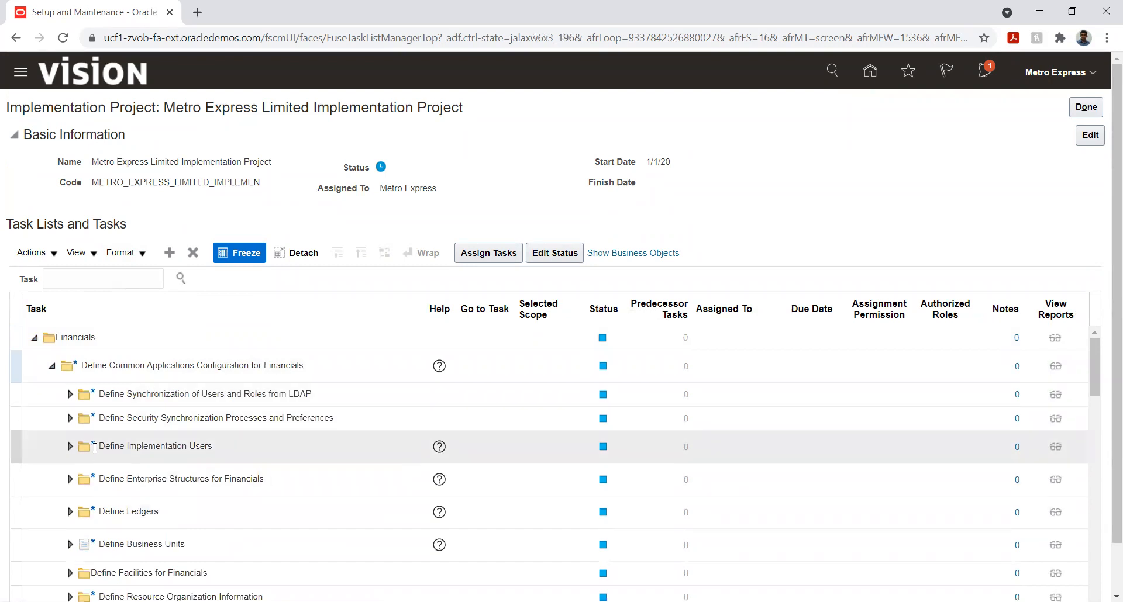
{"action": "scroll", "coordinate": [95, 440], "scroll_direction": "down", "scroll_amount": 3}
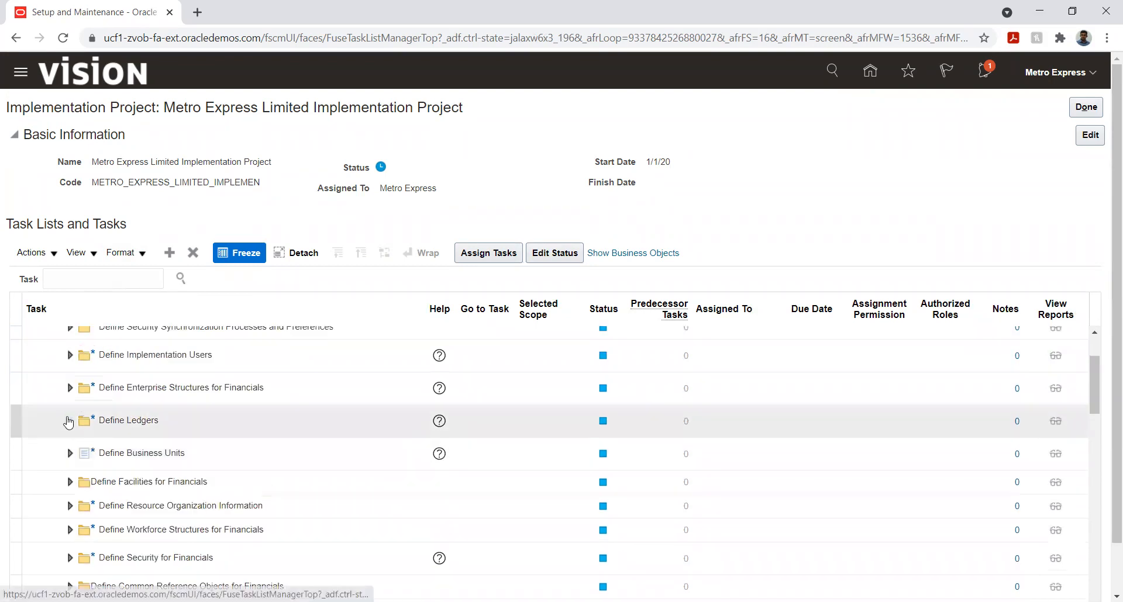
{"action": "left_click", "coordinate": [69, 421]}
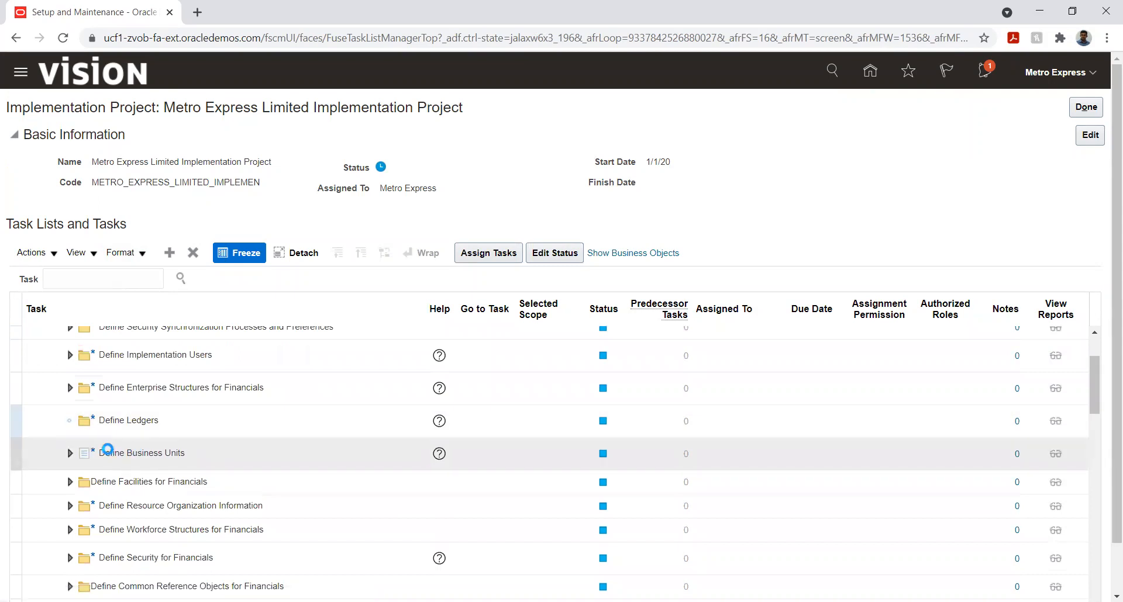
Expand Define Business Units and open the Manage Business Unit Data Access for Users task
{"action": "scroll", "coordinate": [100, 447], "scroll_direction": "down", "scroll_amount": 3}
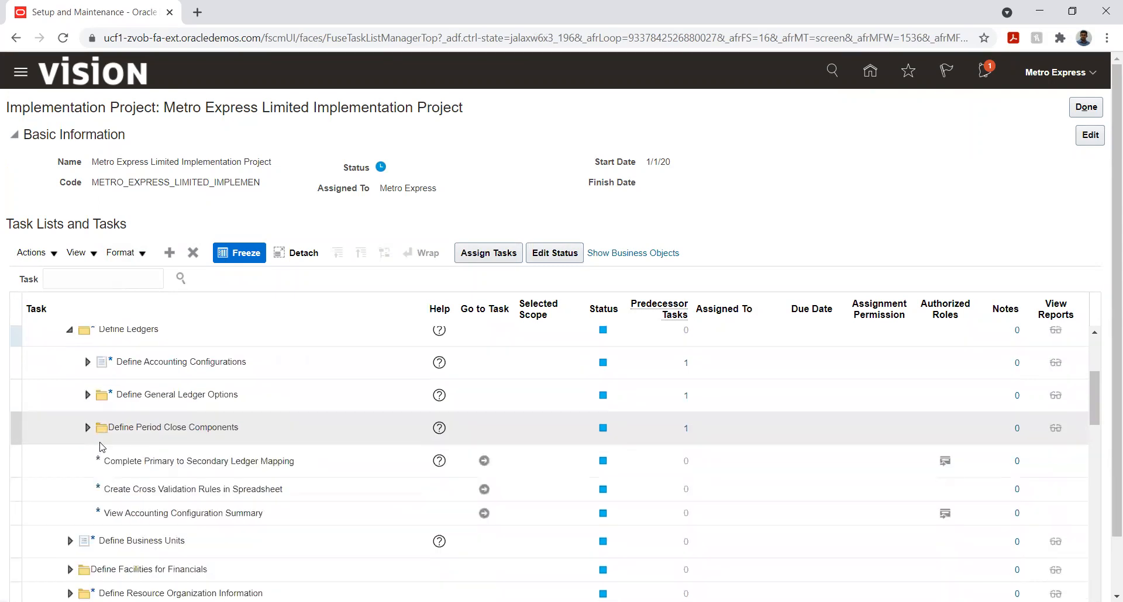
{"action": "left_click", "coordinate": [70, 541]}
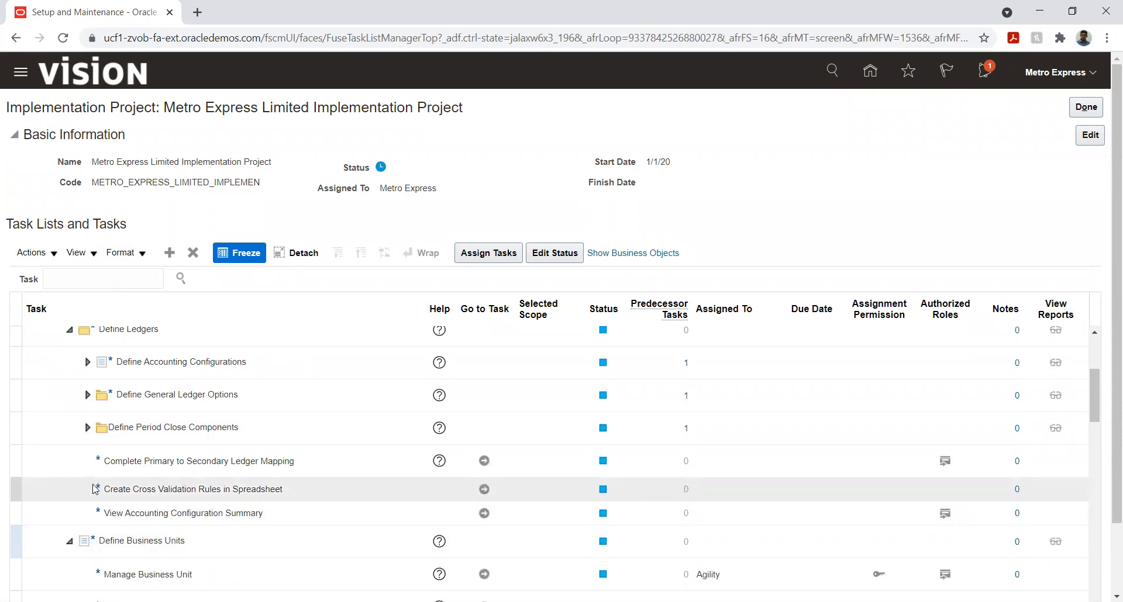
{"action": "scroll", "coordinate": [94, 488], "scroll_direction": "down", "scroll_amount": 2}
{"action": "scroll", "coordinate": [97, 495], "scroll_direction": "down", "scroll_amount": 2}
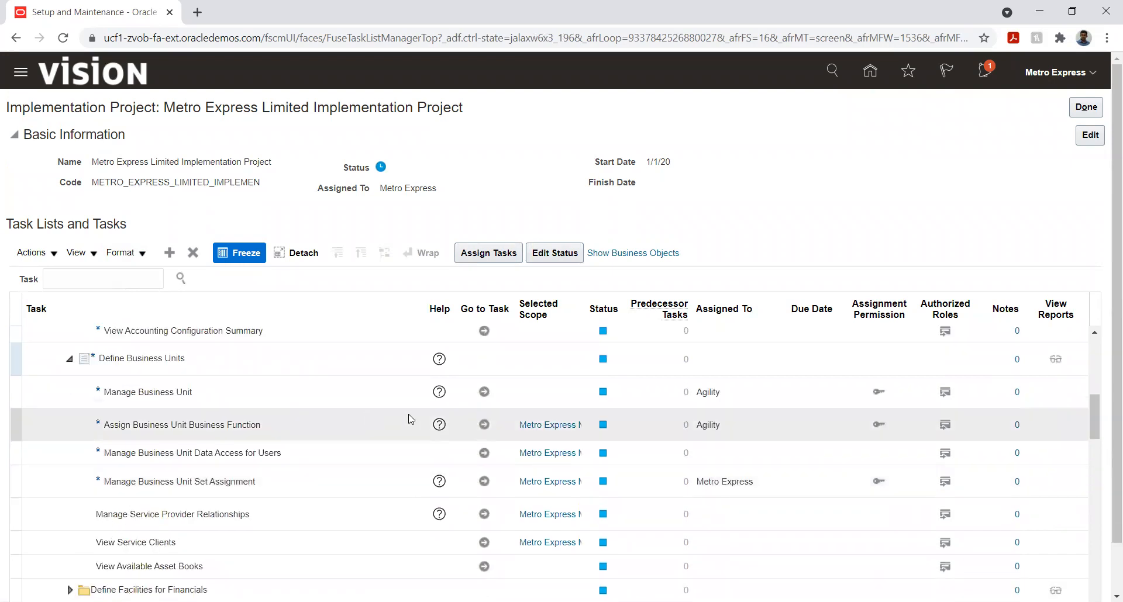
{"action": "left_click", "coordinate": [484, 454]}
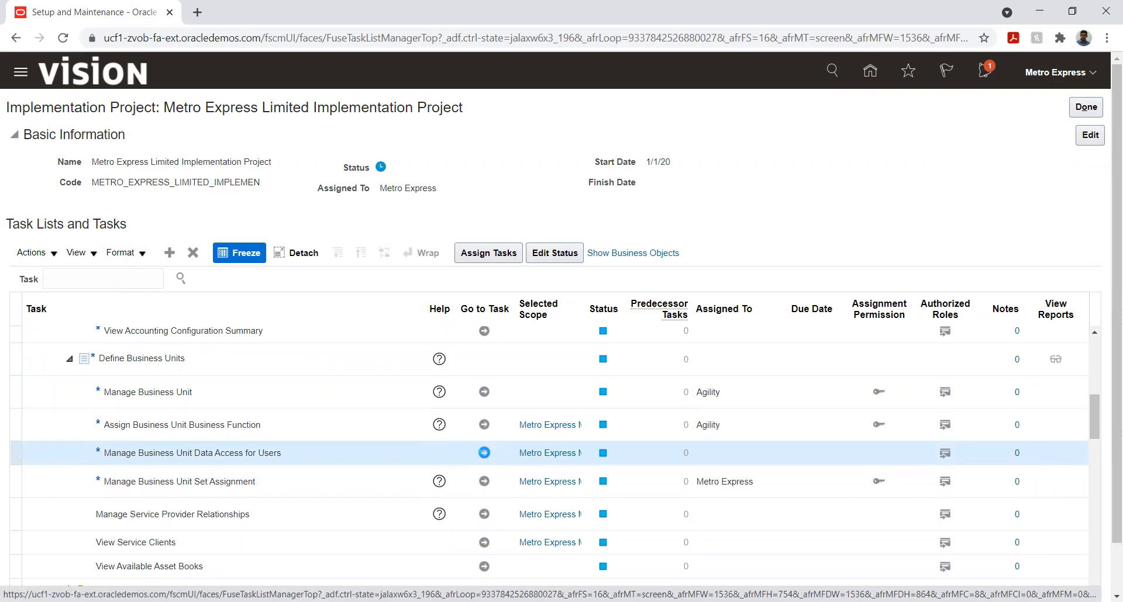
{"action": "left_click", "coordinate": [484, 453]}
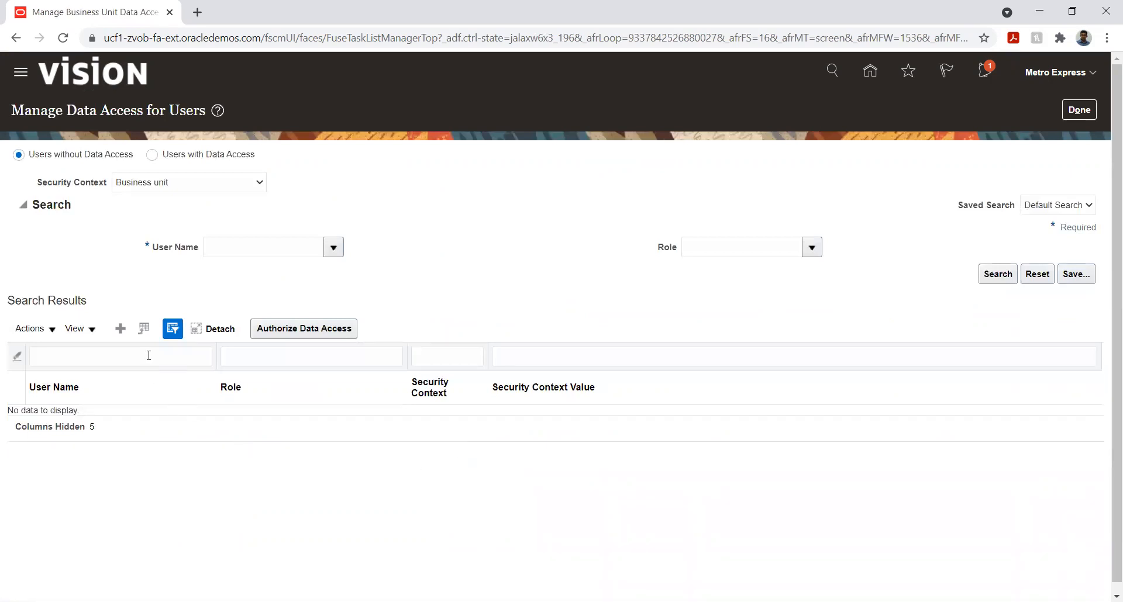
Search for the user Metro Express among users without data access in the Business unit security context
{"action": "left_click", "coordinate": [290, 247]}
{"action": "type", "text": "Metro"}
{"action": "key", "text": "Tab"}
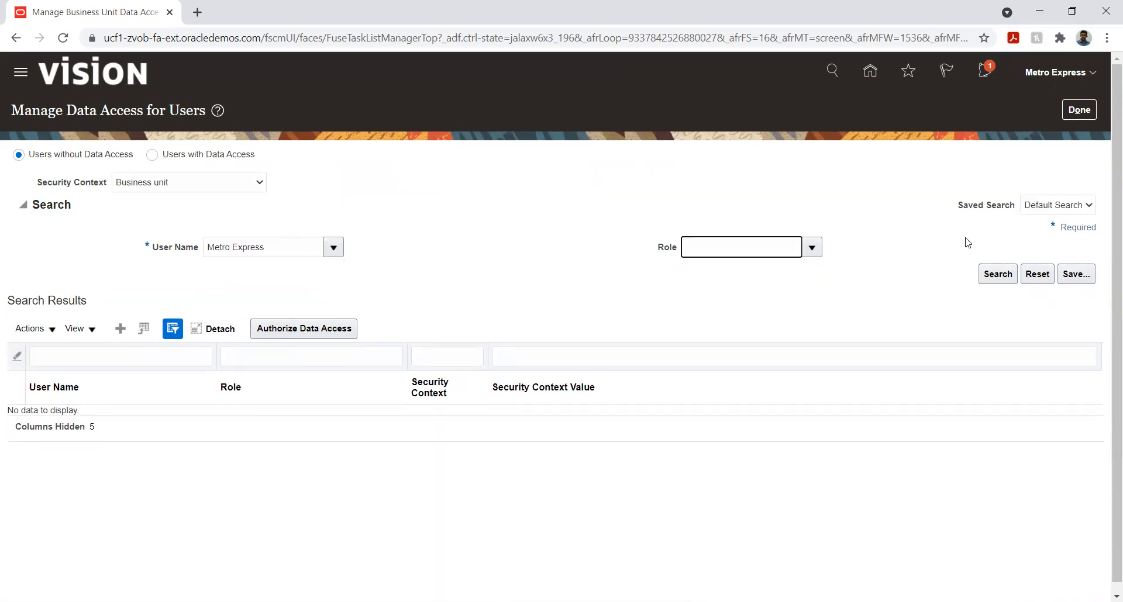
{"action": "left_click", "coordinate": [996, 274]}
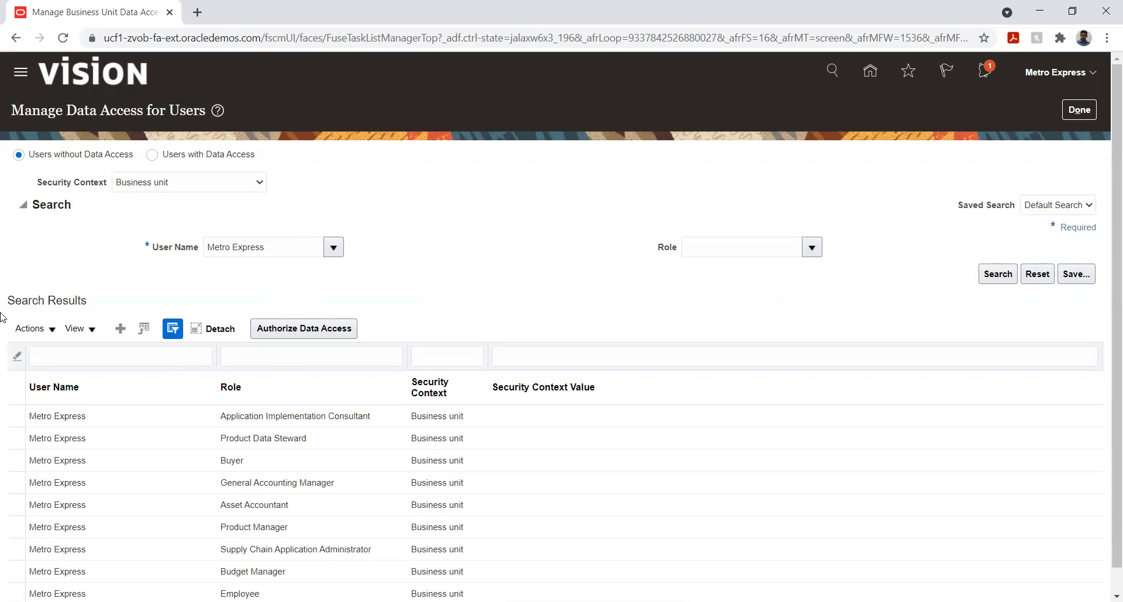
Open the form for creating data access for users and start its first entry
{"action": "scroll", "coordinate": [2, 326], "scroll_direction": "down", "scroll_amount": 1}
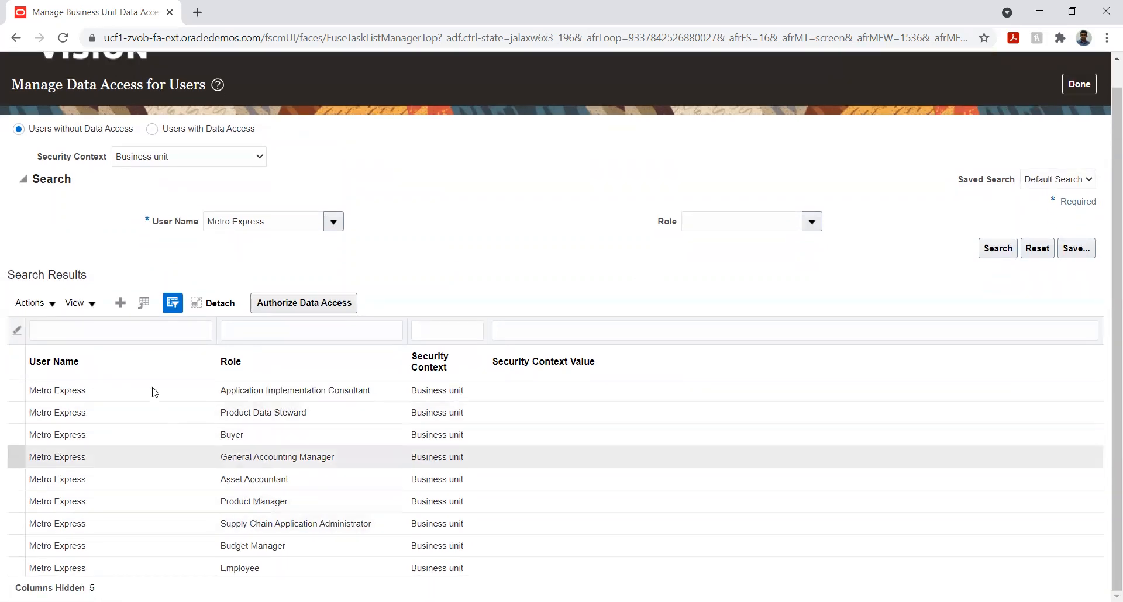
{"action": "left_click", "coordinate": [123, 304]}
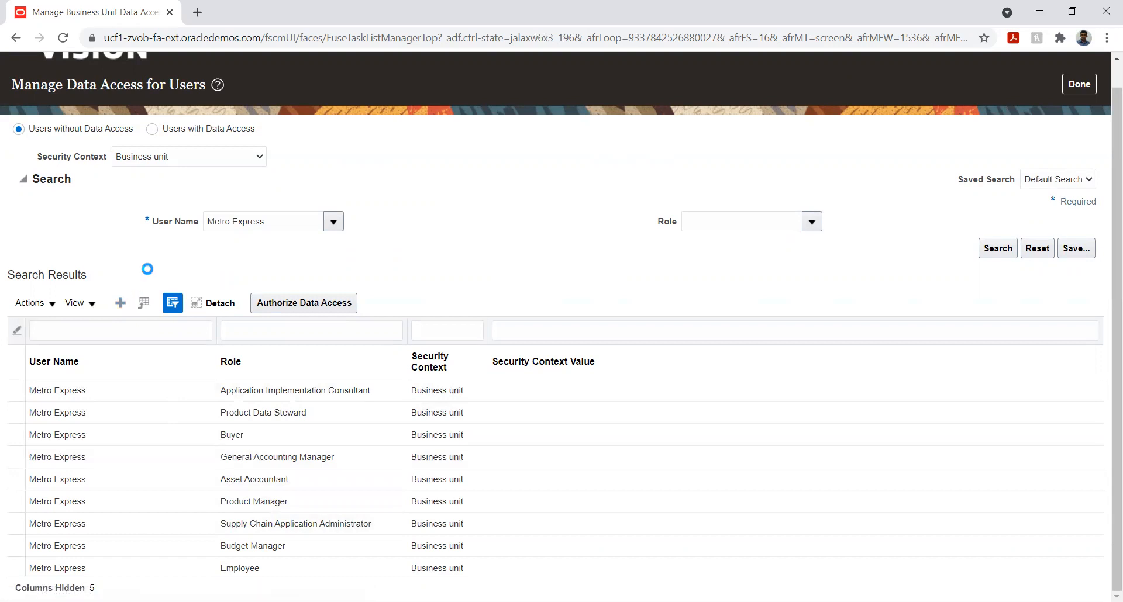
{"action": "left_click", "coordinate": [287, 335]}
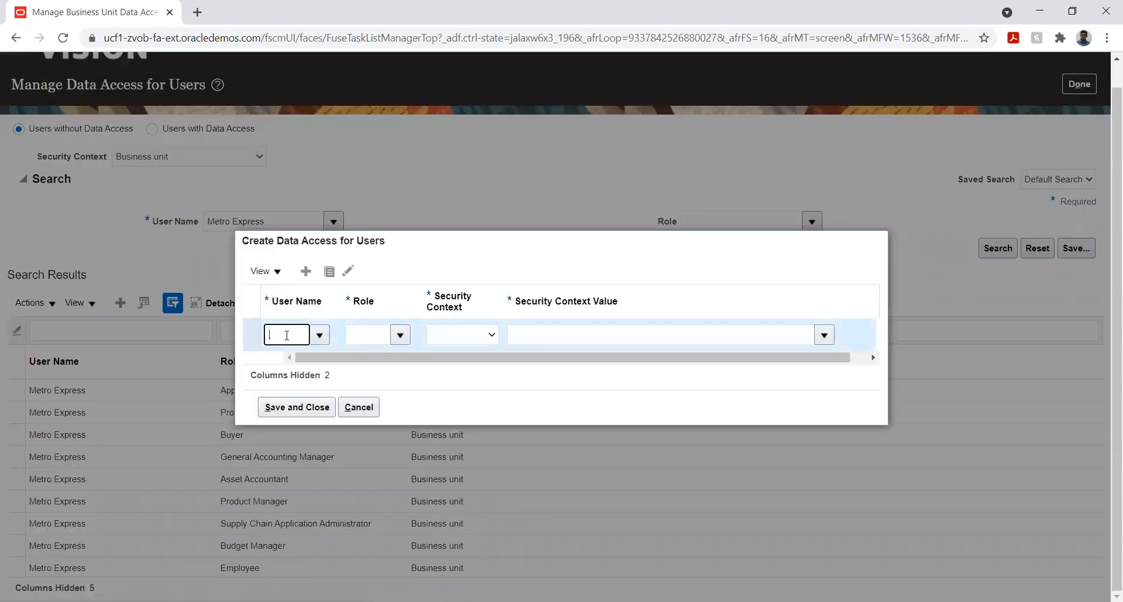
Fill the entry with user Metro Express, role Accounts Payable Supervisor, context Business unit and value Metro Express Mauritius Business Unit
{"action": "type", "text": "Metr"}
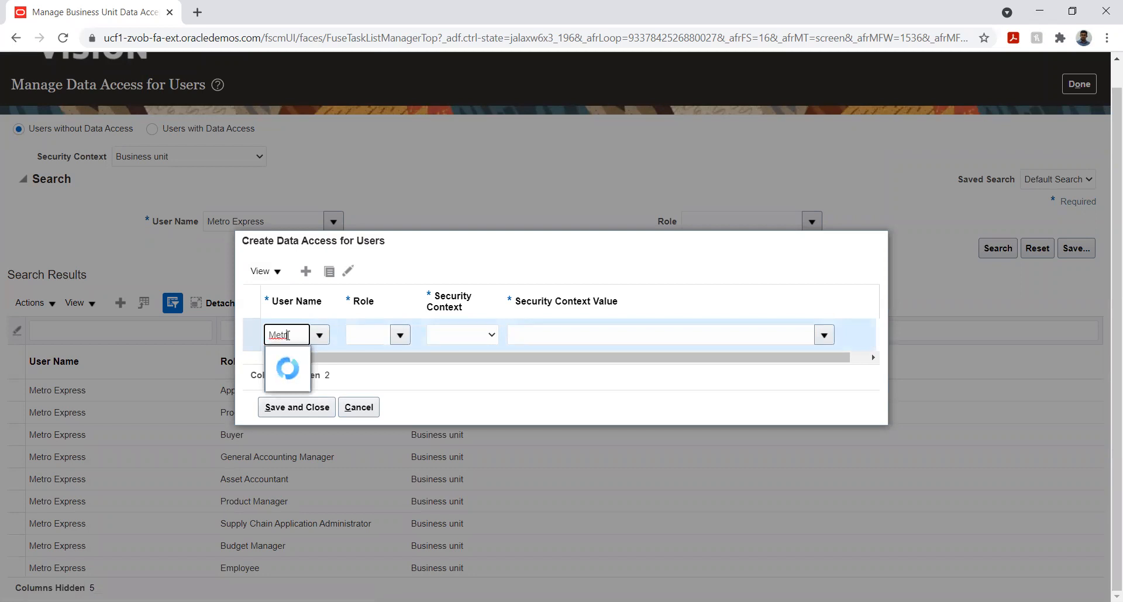
{"action": "left_click", "coordinate": [295, 359]}
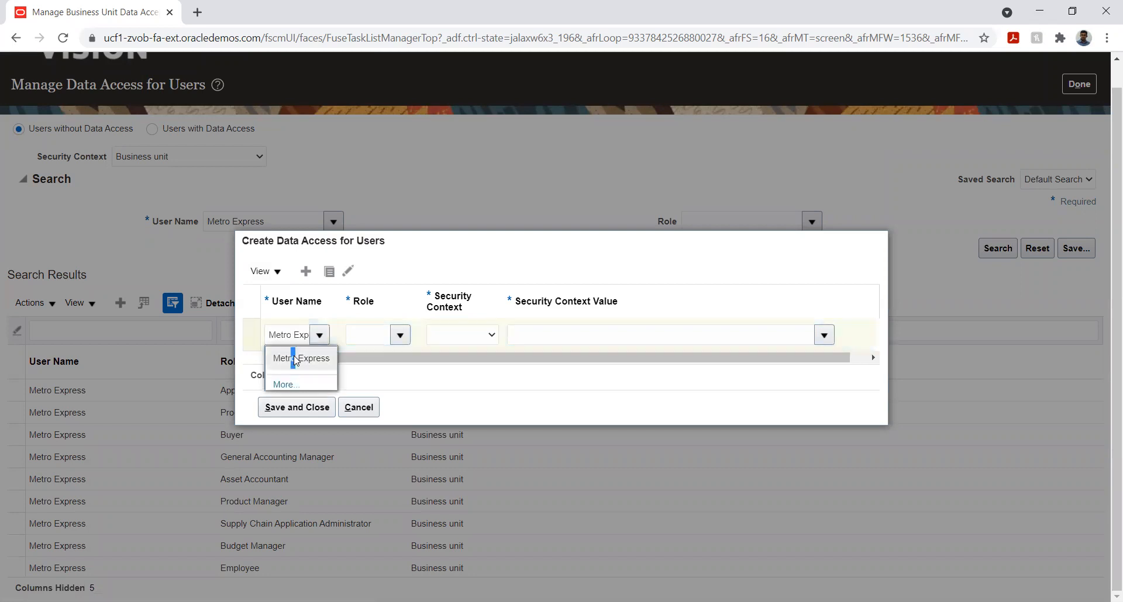
{"action": "left_click", "coordinate": [361, 334]}
{"action": "left_click", "coordinate": [397, 334]}
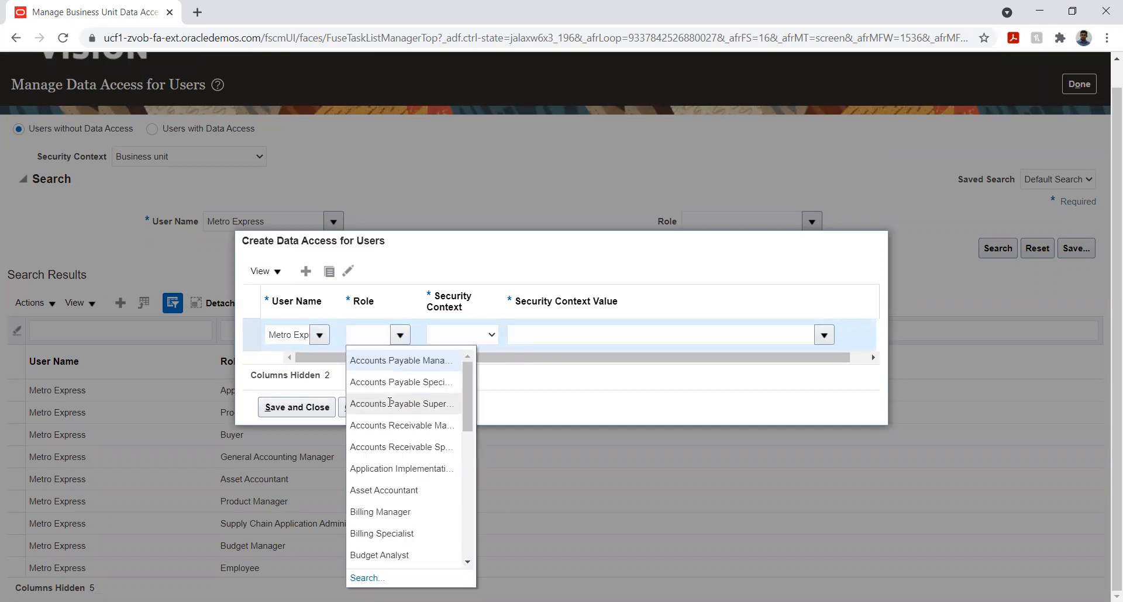
{"action": "left_click", "coordinate": [389, 403]}
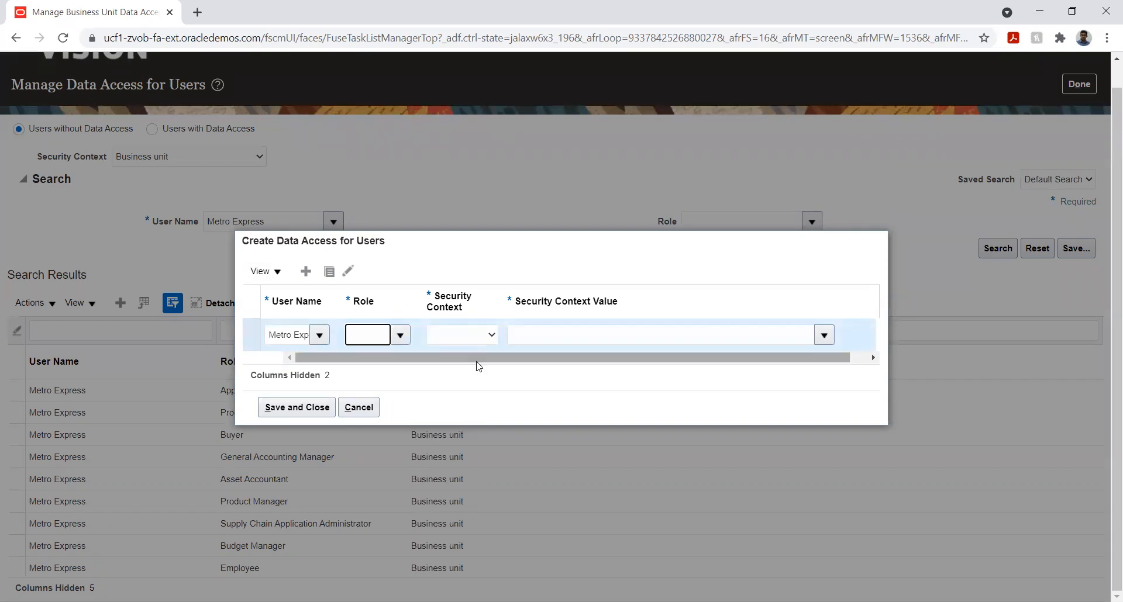
{"action": "left_click", "coordinate": [485, 334]}
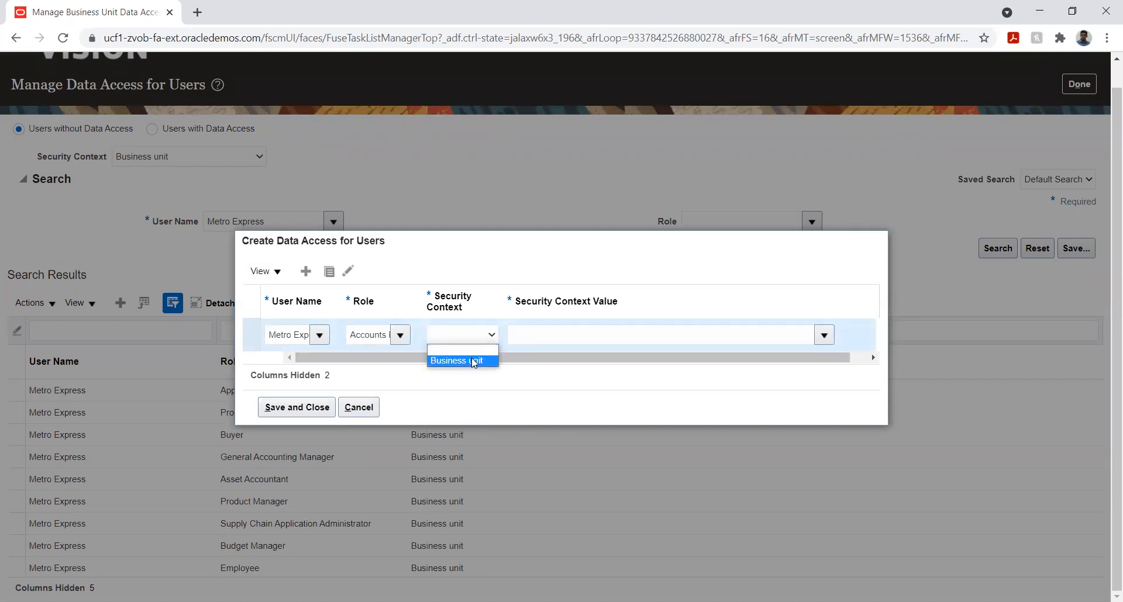
{"action": "left_click", "coordinate": [474, 361]}
{"action": "left_click", "coordinate": [633, 335]}
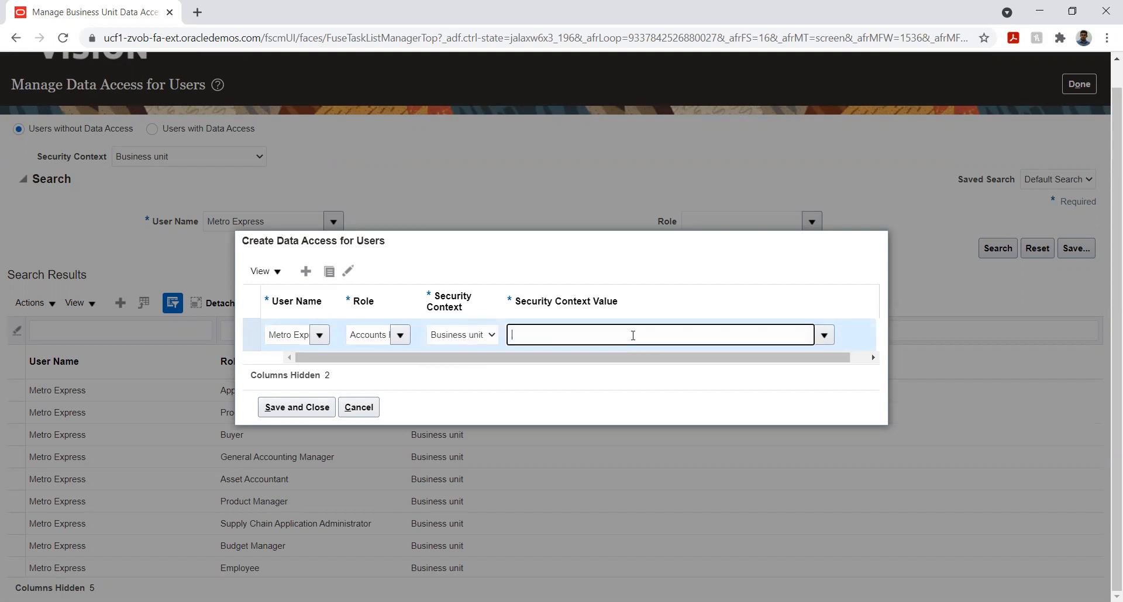
{"action": "type", "text": "Met"}
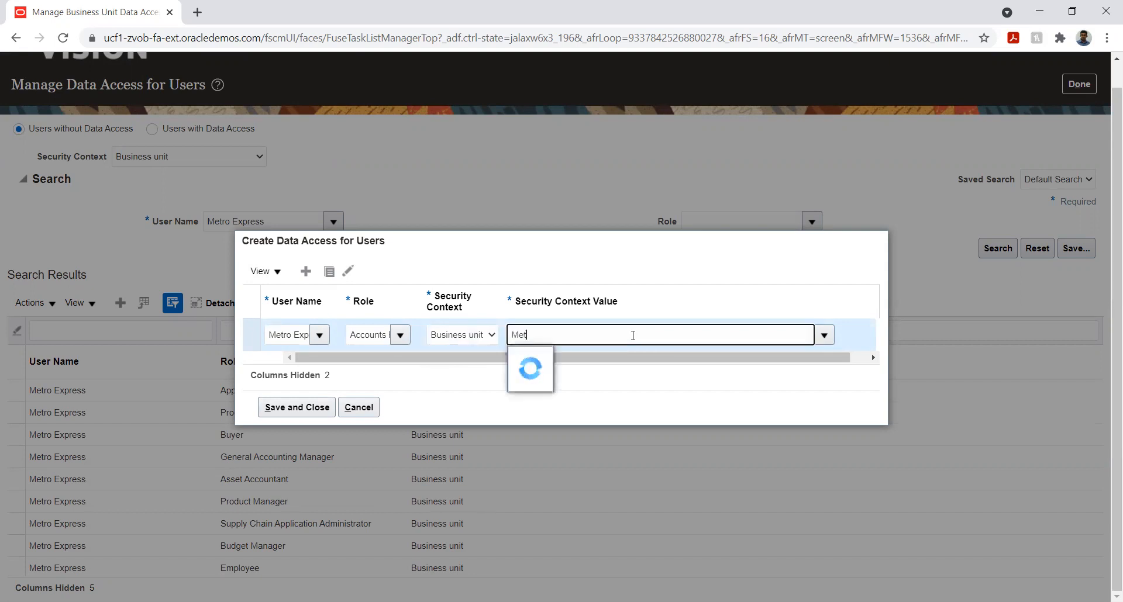
{"action": "left_click", "coordinate": [601, 363]}
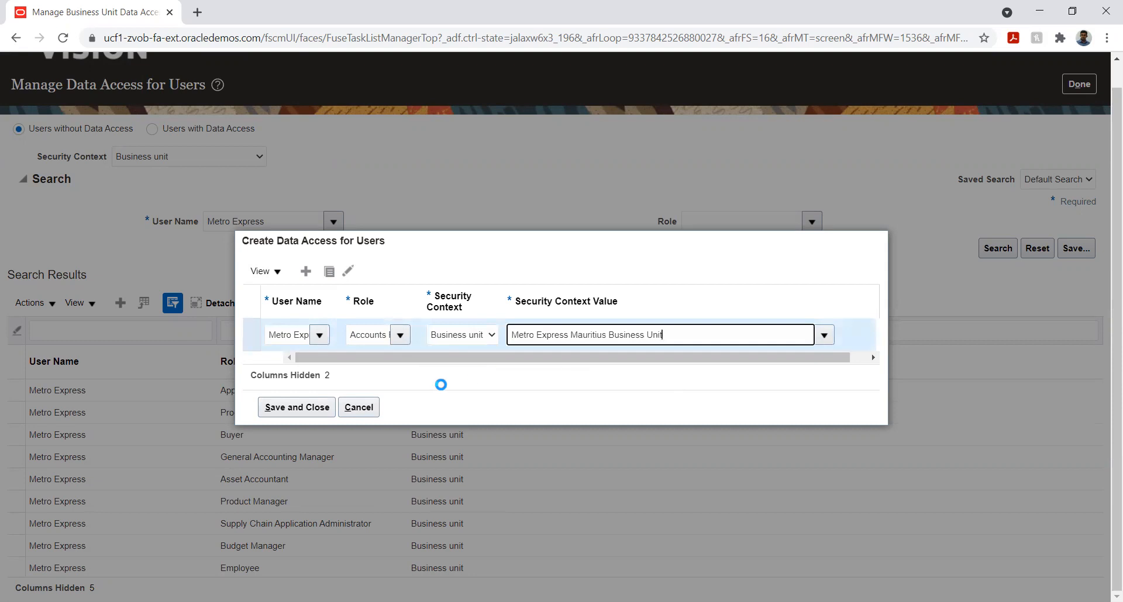
Add another data access entry for user Metro Express with the role Accounts Receivable Specialist
{"action": "left_click", "coordinate": [306, 271]}
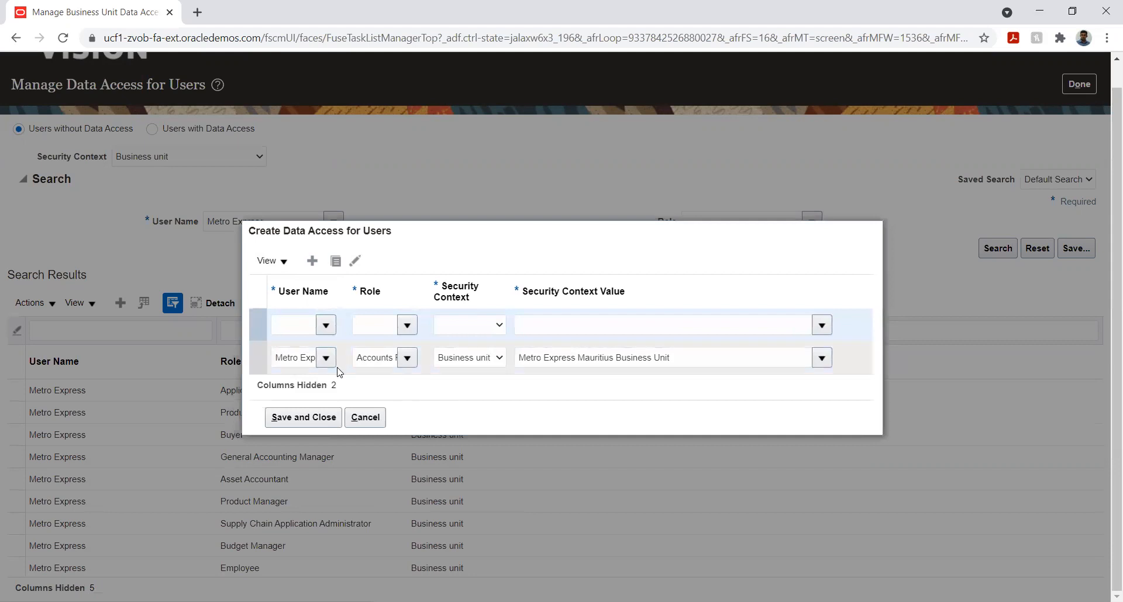
{"action": "left_click", "coordinate": [295, 326]}
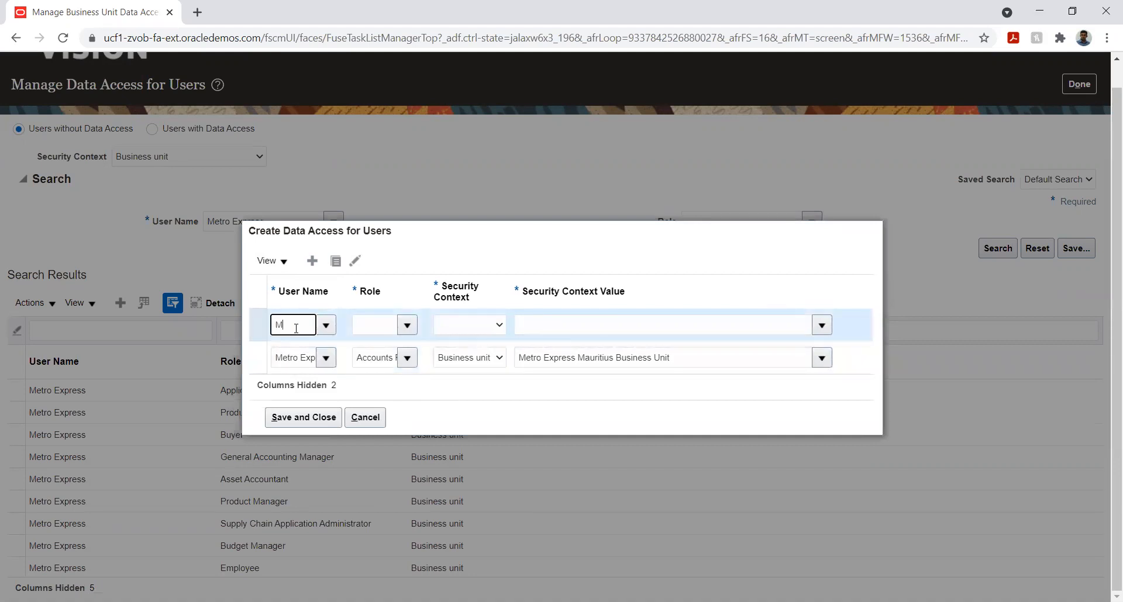
{"action": "type", "text": "Met"}
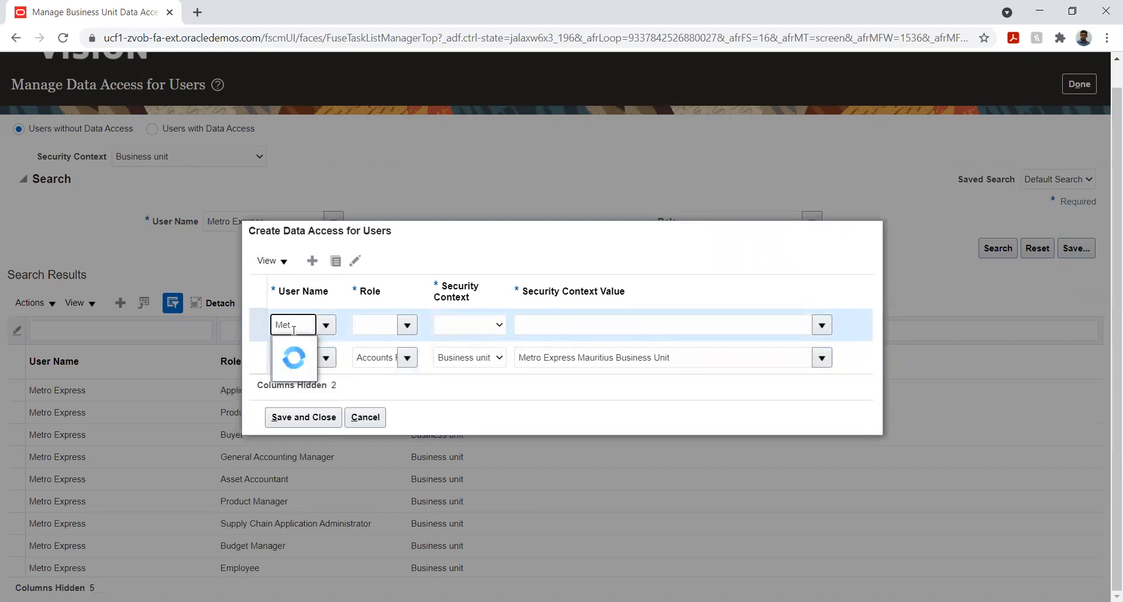
{"action": "left_click", "coordinate": [300, 349]}
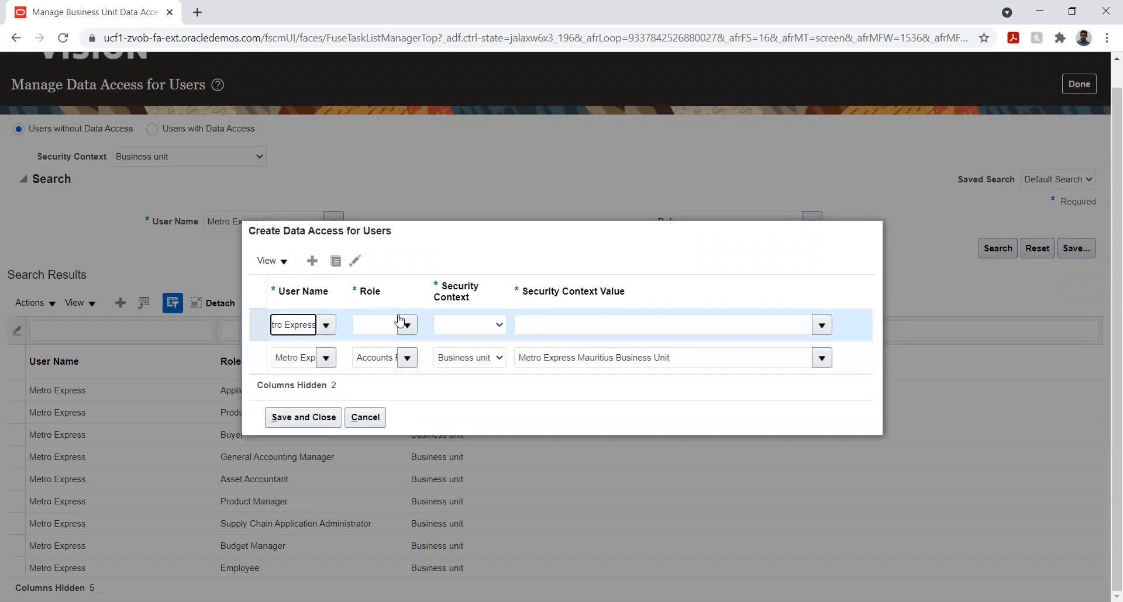
{"action": "left_click", "coordinate": [407, 362]}
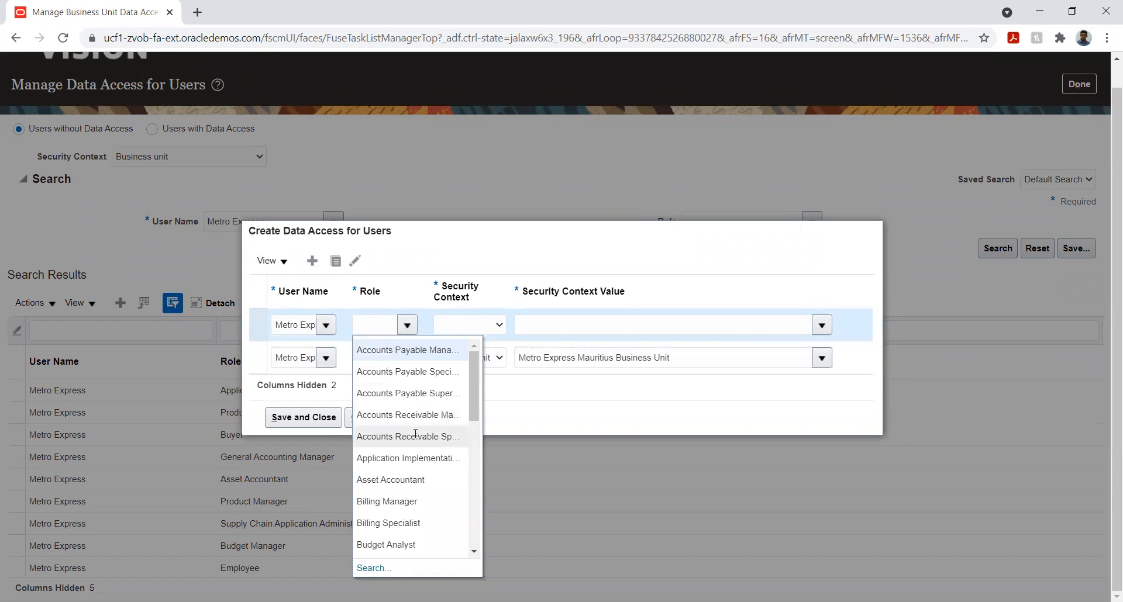
{"action": "left_click", "coordinate": [414, 433]}
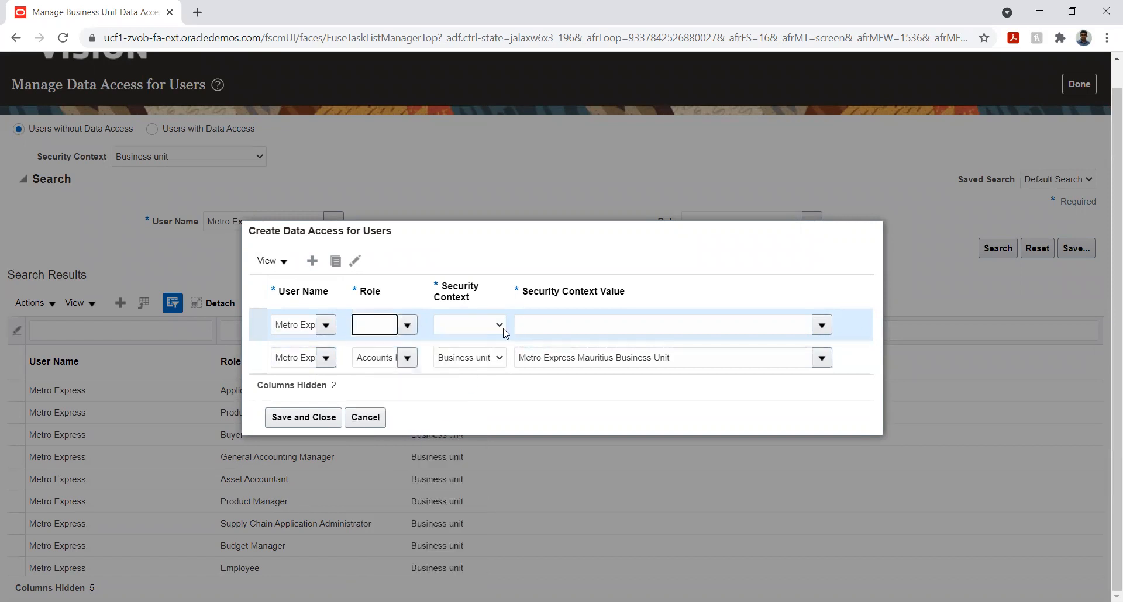
Set the Accounts Receivable Specialist entry's security context to Reference data set with the value METRO_MUR_BU_SET
{"action": "left_click", "coordinate": [484, 326]}
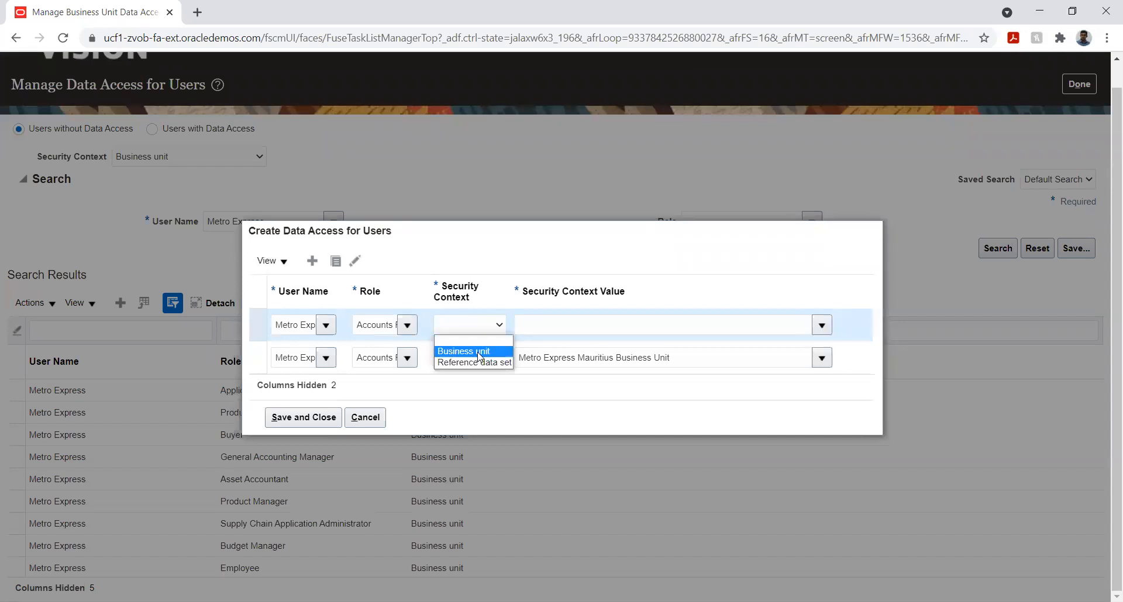
{"action": "left_click", "coordinate": [479, 352]}
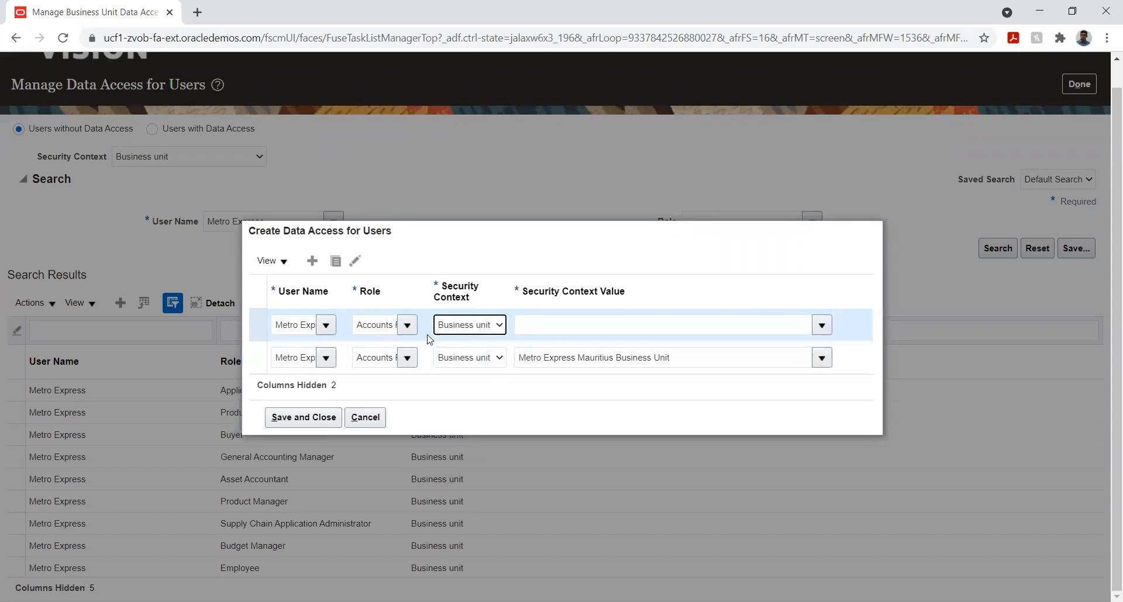
{"action": "left_click", "coordinate": [464, 329]}
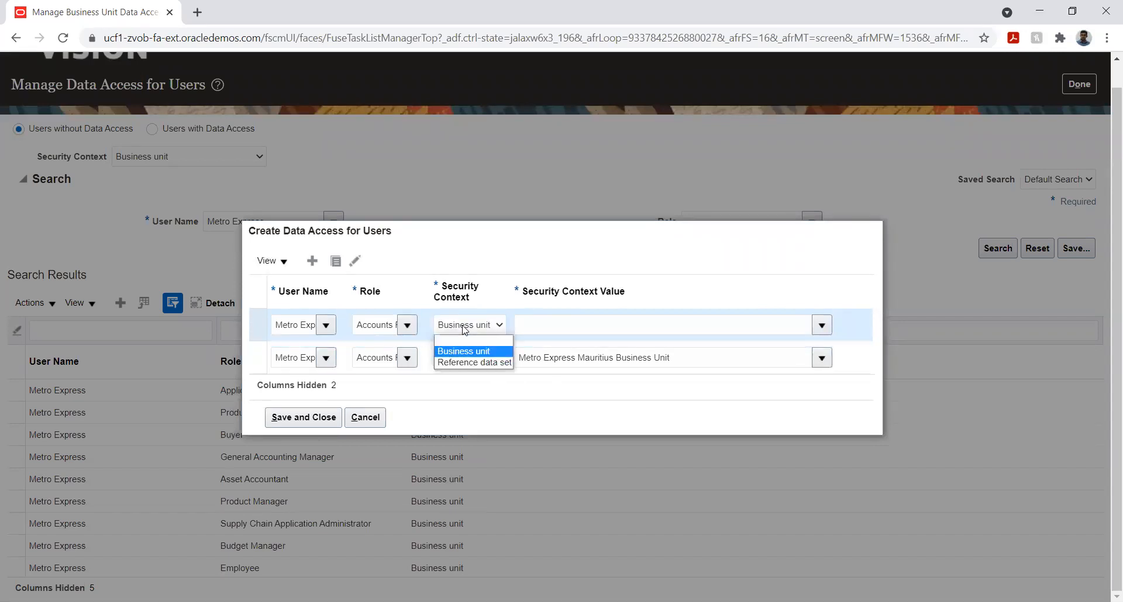
{"action": "left_click", "coordinate": [471, 363]}
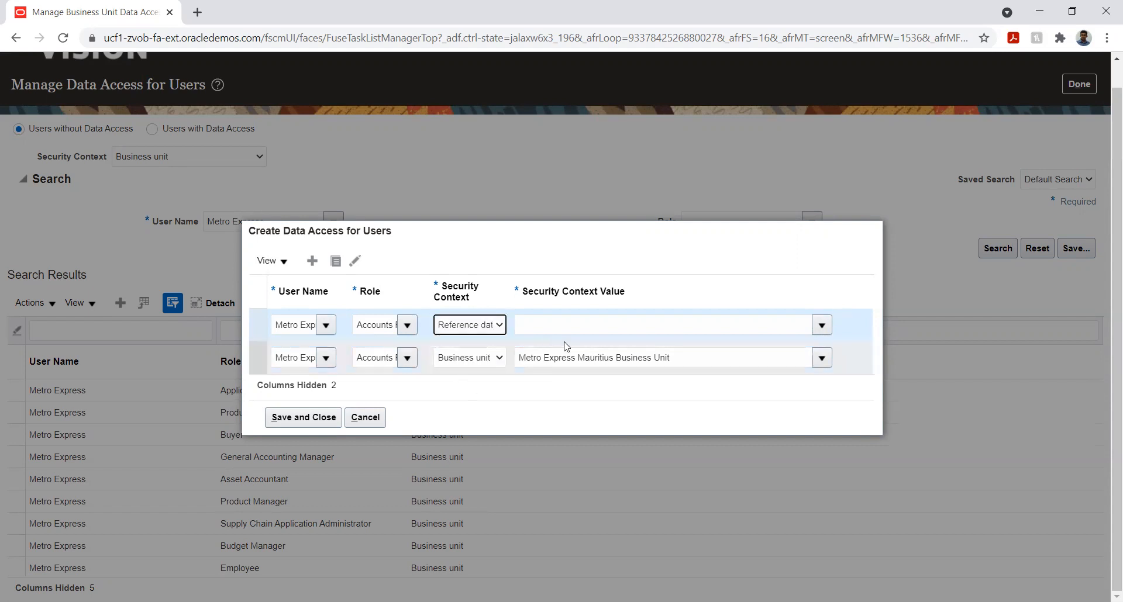
{"action": "left_click", "coordinate": [780, 322]}
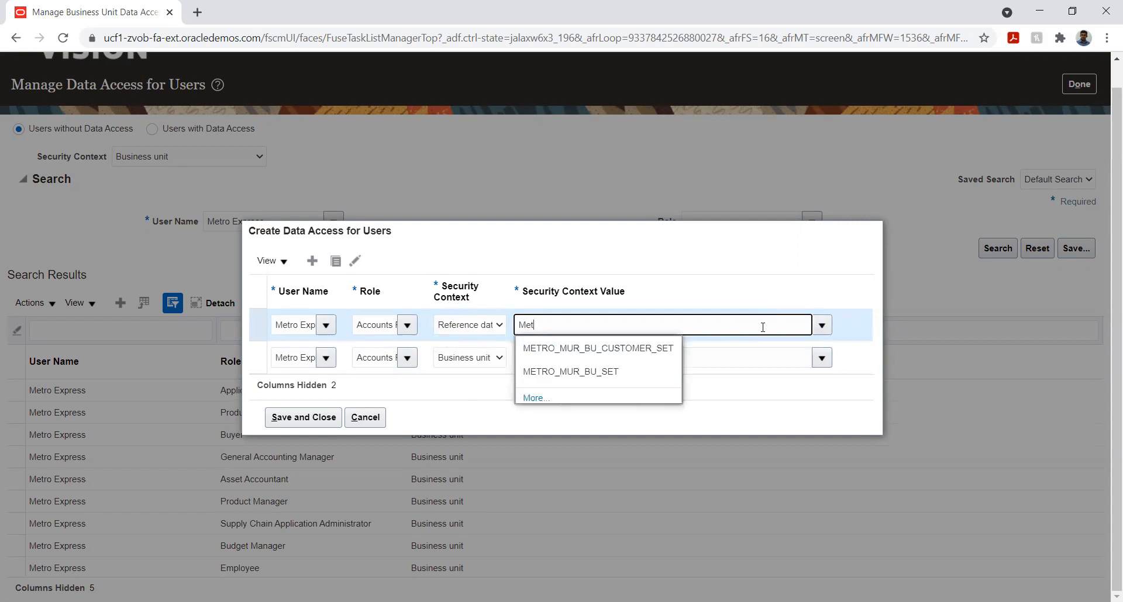
{"action": "left_click", "coordinate": [612, 371]}
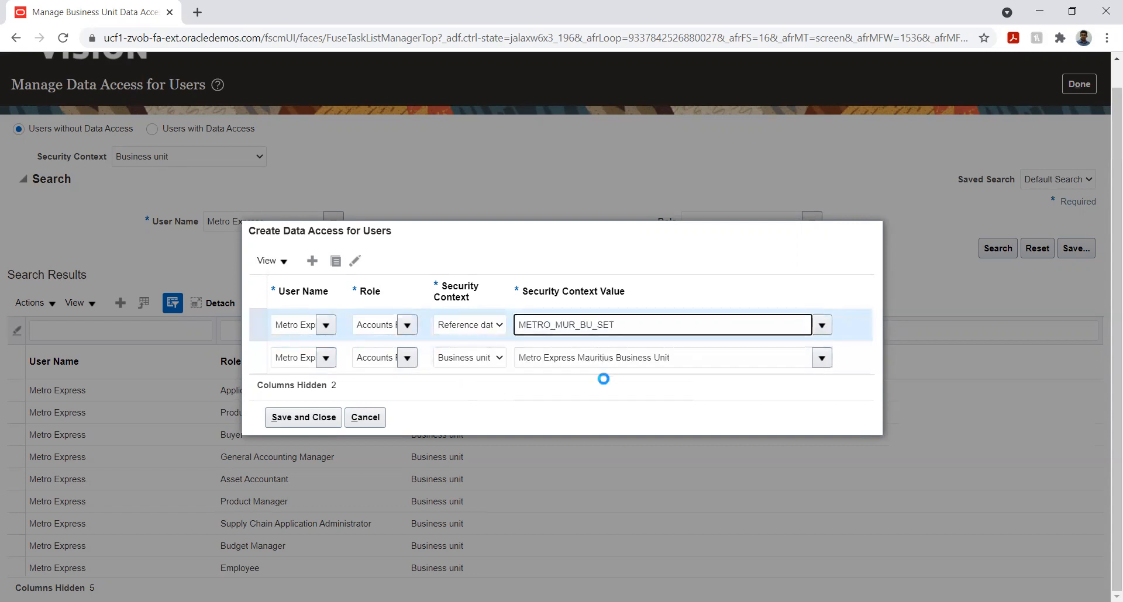
Check the security context options of the Metro Express Mauritius Business Unit entry, and remove that entry
{"action": "left_click", "coordinate": [468, 360]}
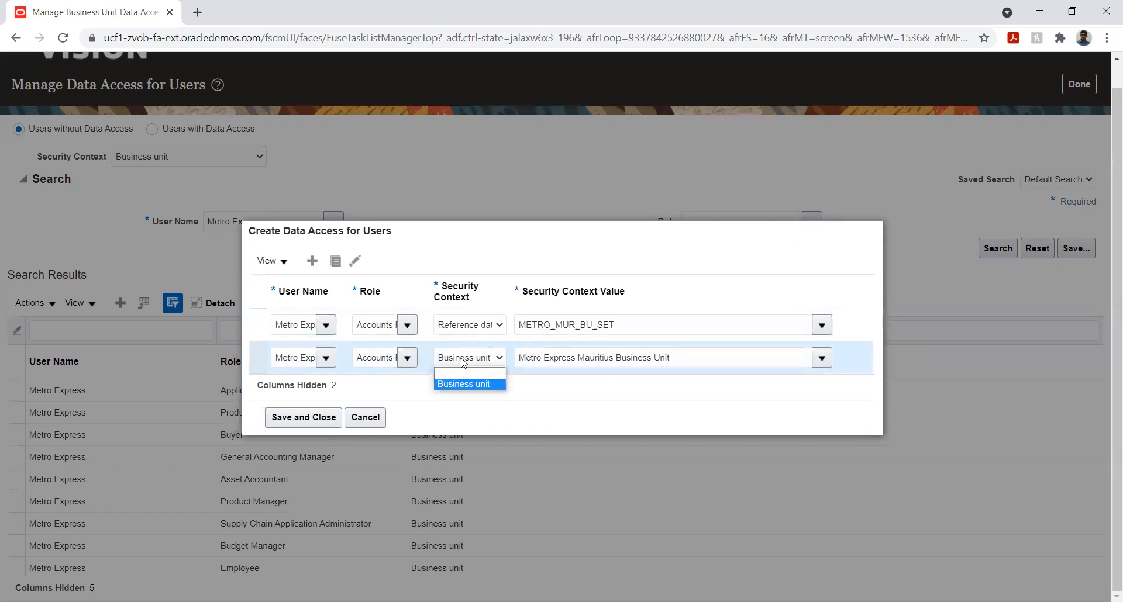
{"action": "left_click", "coordinate": [484, 374]}
{"action": "left_click", "coordinate": [485, 359]}
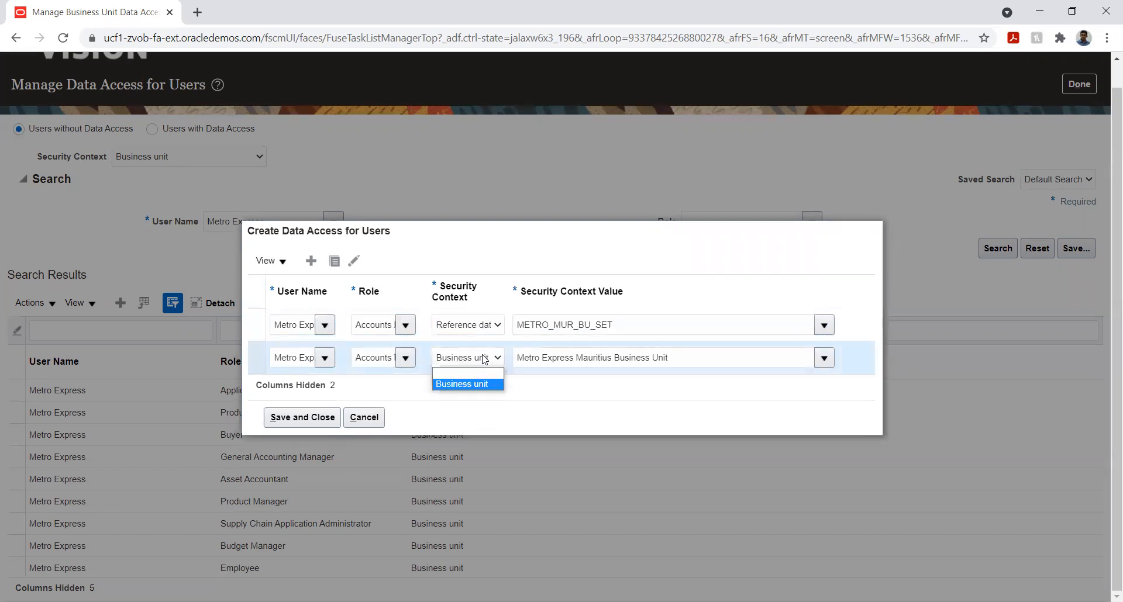
{"action": "left_click", "coordinate": [522, 377]}
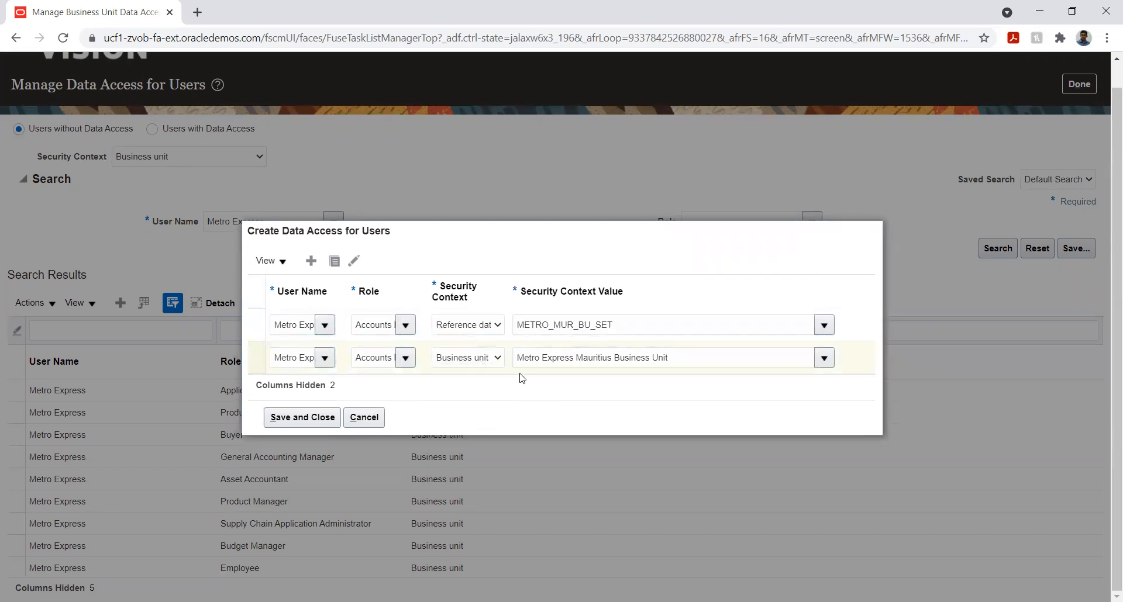
{"action": "left_click", "coordinate": [373, 357]}
{"action": "left_click", "coordinate": [352, 261]}
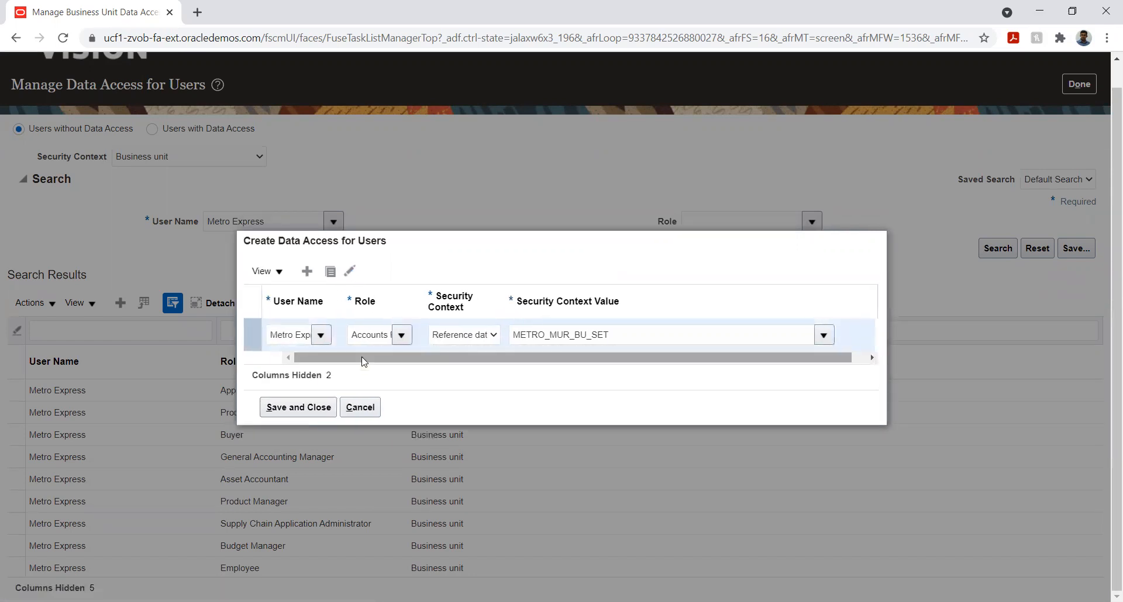
Check the existing entry's full role name, and add an entry for user Metro Express with the role Accounts Receivable Manager
{"action": "left_click", "coordinate": [370, 334]}
{"action": "key", "text": "Right"}
{"action": "key", "text": "Right"}
{"action": "key", "text": "Right"}
{"action": "key", "text": "Right"}
{"action": "key", "text": "Right"}
{"action": "key", "text": "Right"}
{"action": "key", "text": "Right"}
{"action": "key", "text": "Right"}
{"action": "key", "text": "Right"}
{"action": "key", "text": "Right"}
{"action": "key", "text": "Right"}
{"action": "key", "text": "Right"}
{"action": "key", "text": "Right"}
{"action": "key", "text": "Right"}
{"action": "key", "text": "Right"}
{"action": "key", "text": "Right"}
{"action": "key", "text": "Right"}
{"action": "key", "text": "Right"}
{"action": "key", "text": "Right"}
{"action": "key", "text": "Right"}
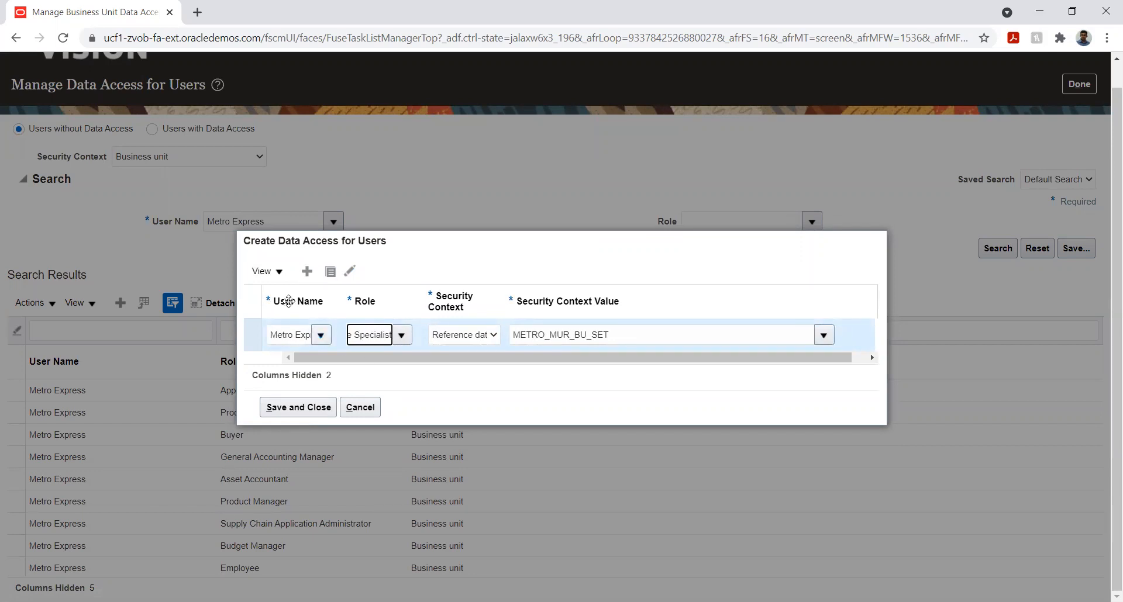
{"action": "left_click", "coordinate": [307, 271]}
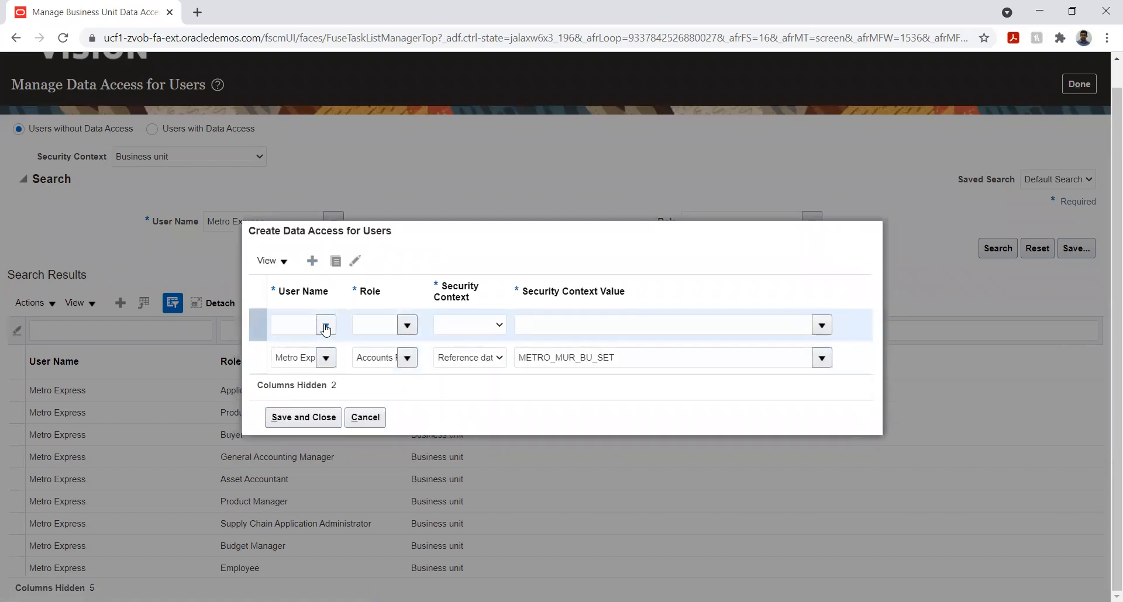
{"action": "left_click", "coordinate": [306, 322]}
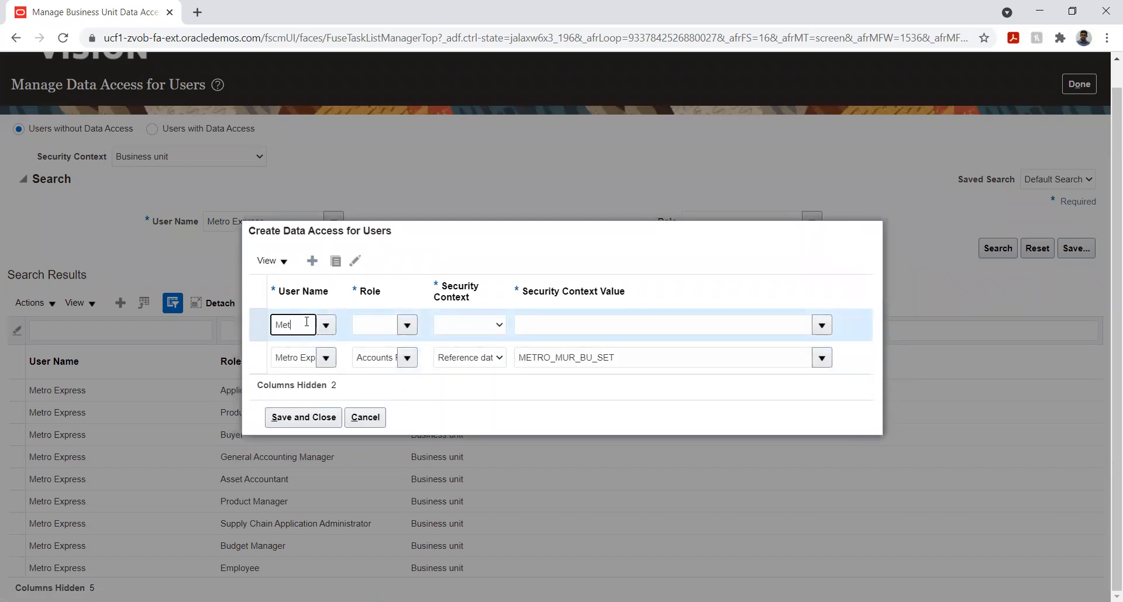
{"action": "left_click", "coordinate": [308, 348]}
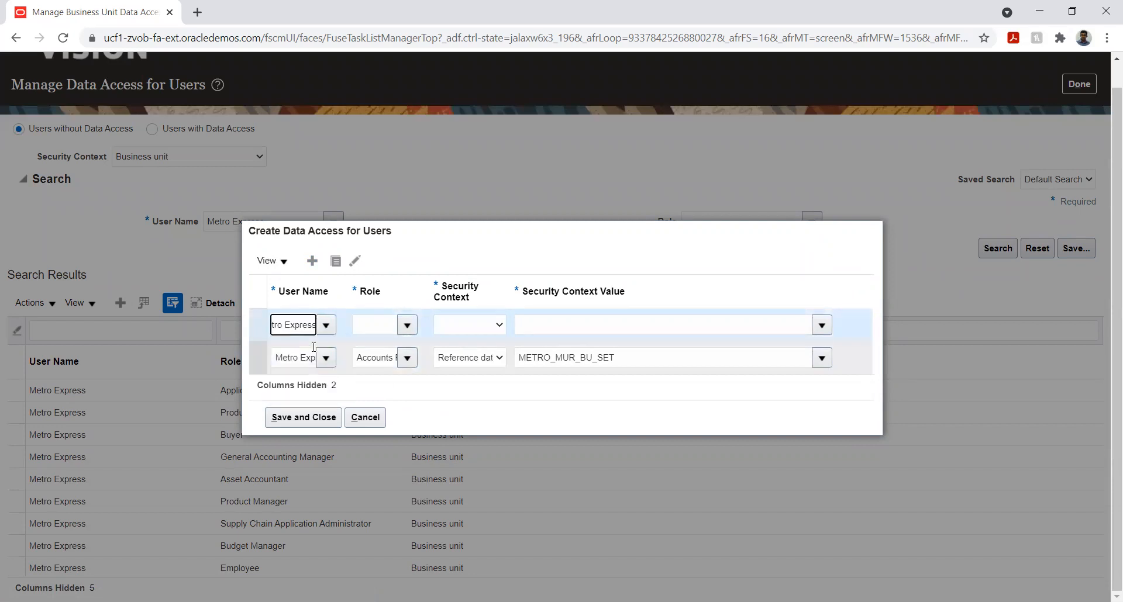
{"action": "left_click", "coordinate": [406, 325]}
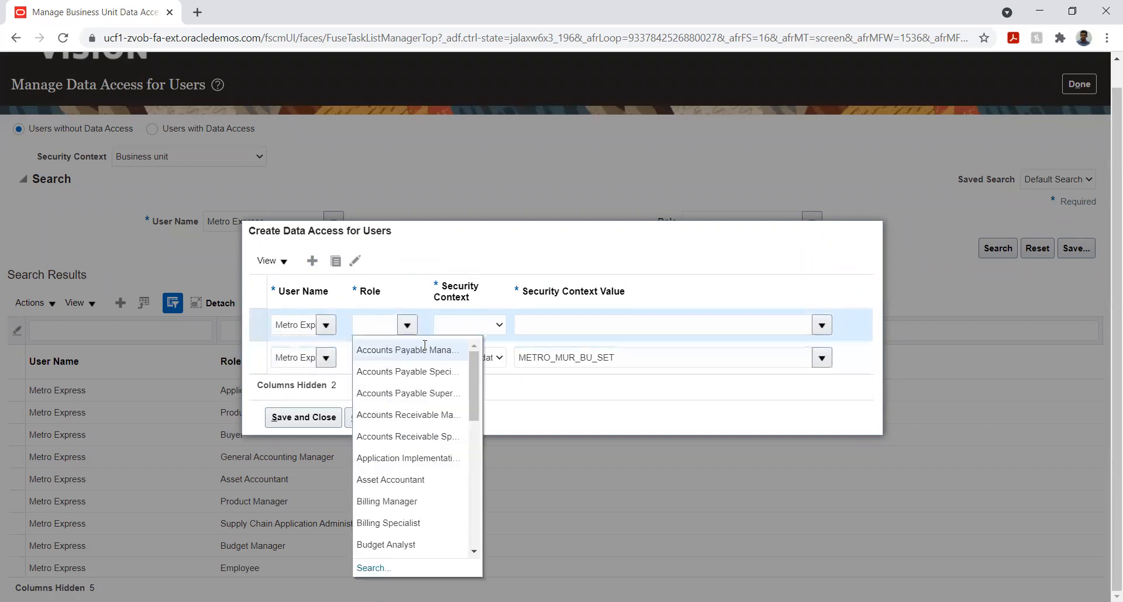
{"action": "left_click", "coordinate": [415, 415]}
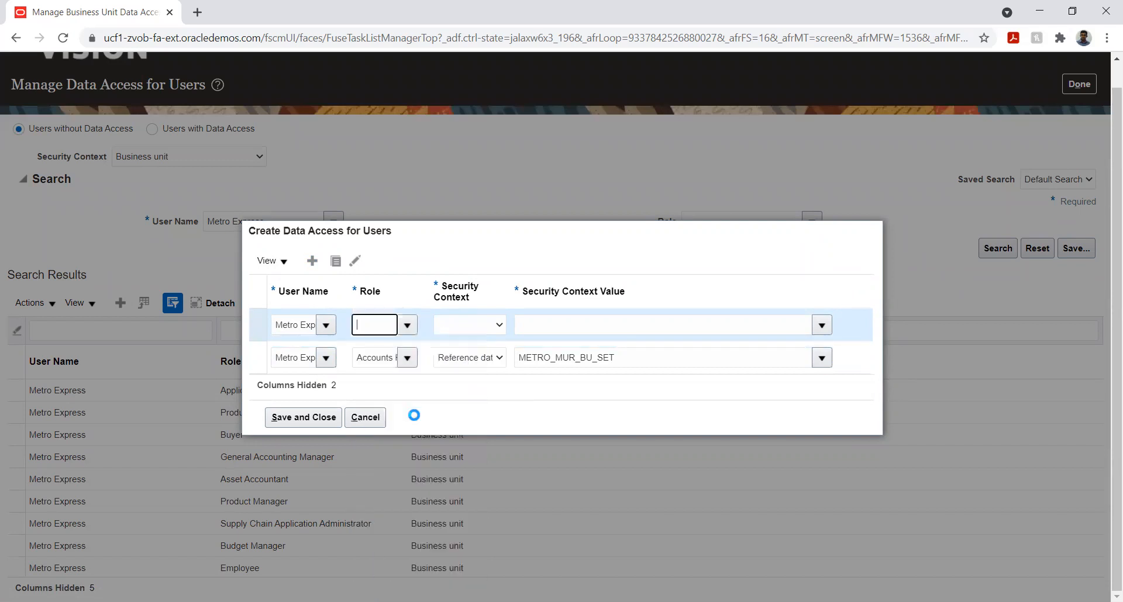
Set the Accounts Receivable Manager entry's security context to Reference data set with the value METRO_MUR_BU_SET
{"action": "left_click", "coordinate": [478, 325]}
{"action": "left_click", "coordinate": [475, 361]}
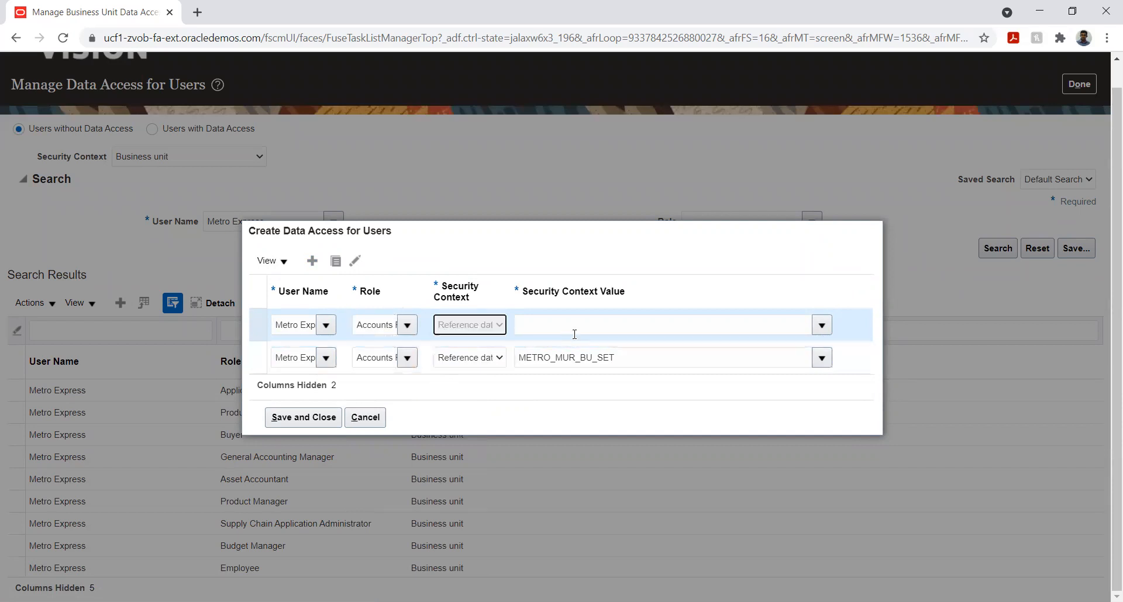
{"action": "left_click", "coordinate": [581, 324]}
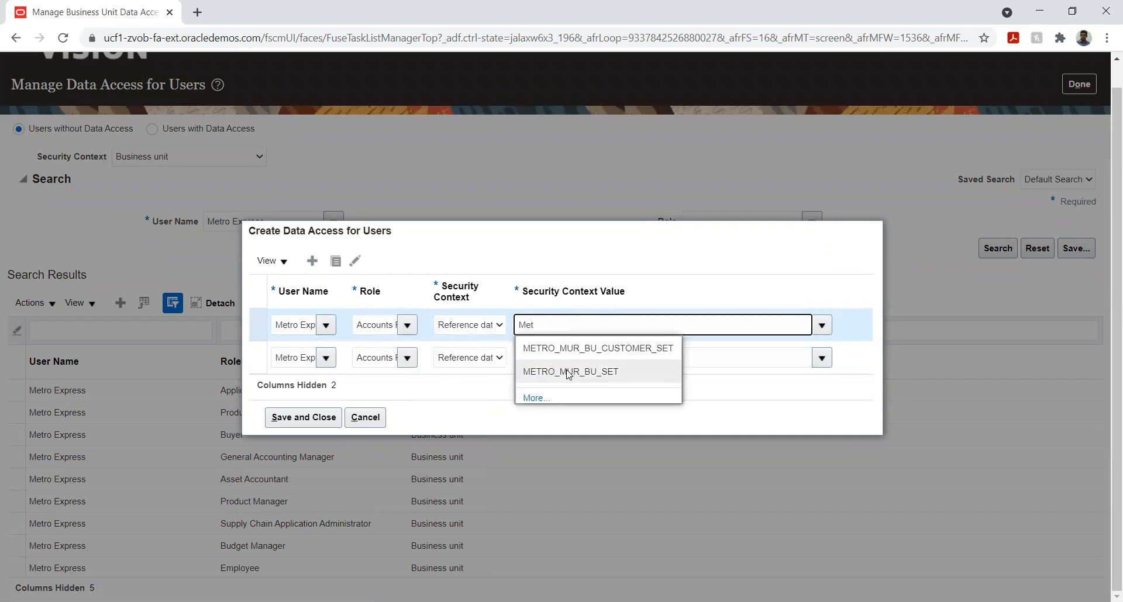
{"action": "left_click", "coordinate": [567, 373]}
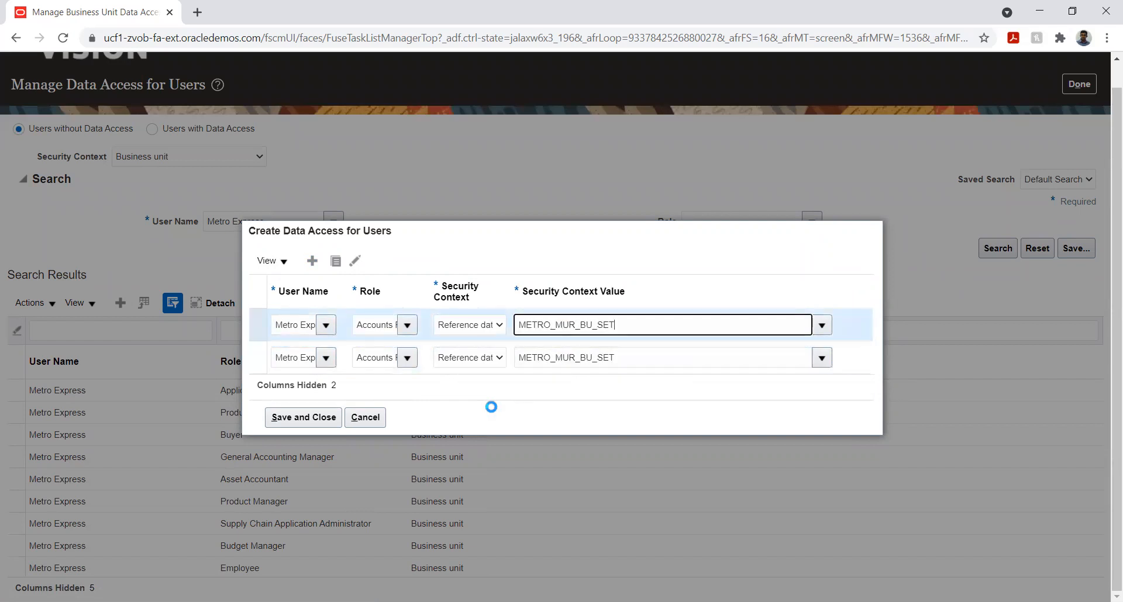
Save the new data access entries, leave the data access page, and sign out with the sign-off confirmed
{"action": "left_click", "coordinate": [304, 417]}
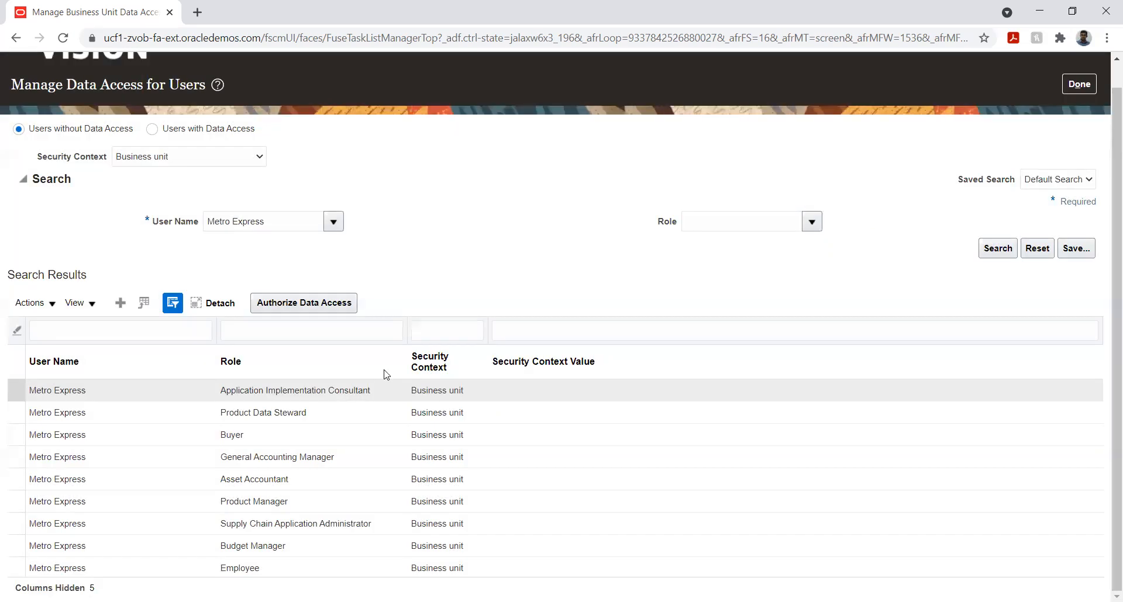
{"action": "left_click", "coordinate": [1079, 85]}
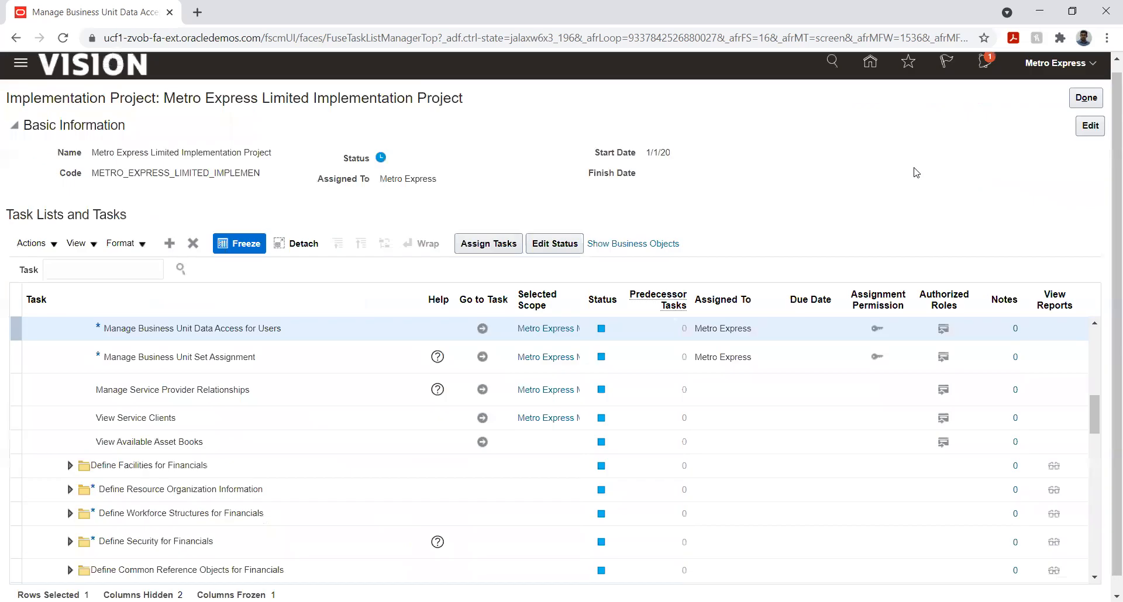
{"action": "left_click", "coordinate": [1091, 65]}
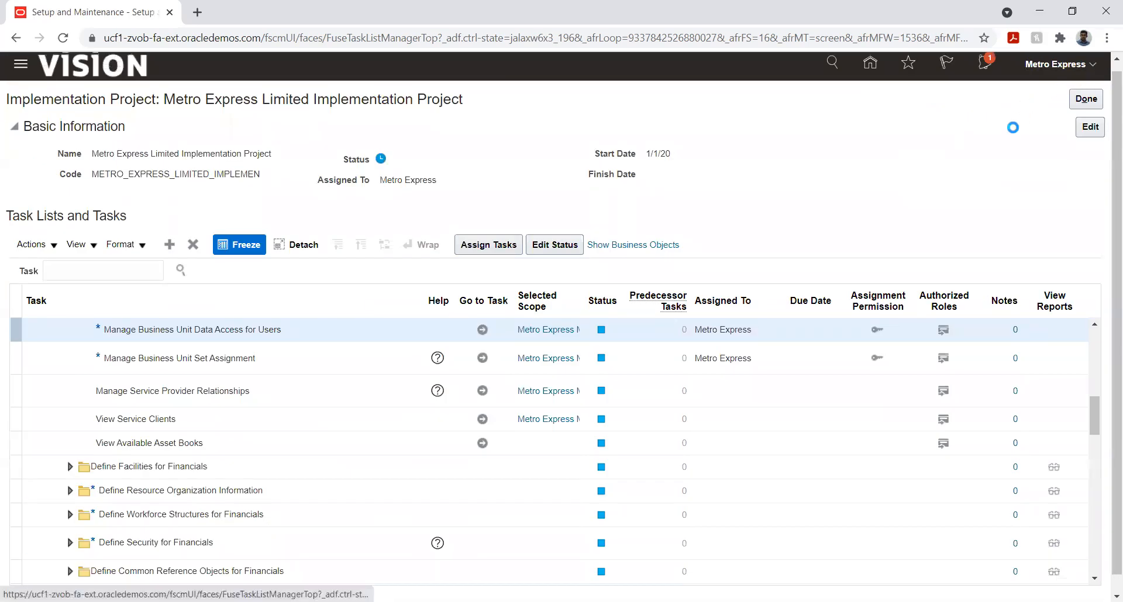
{"action": "left_click", "coordinate": [1054, 93]}
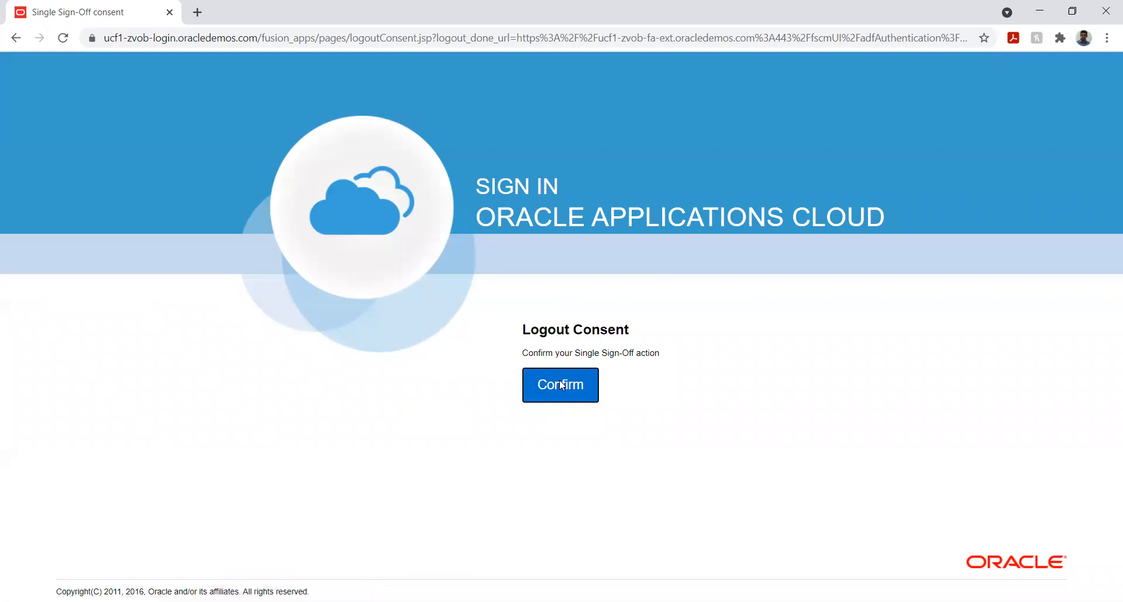
{"action": "left_click", "coordinate": [556, 379]}
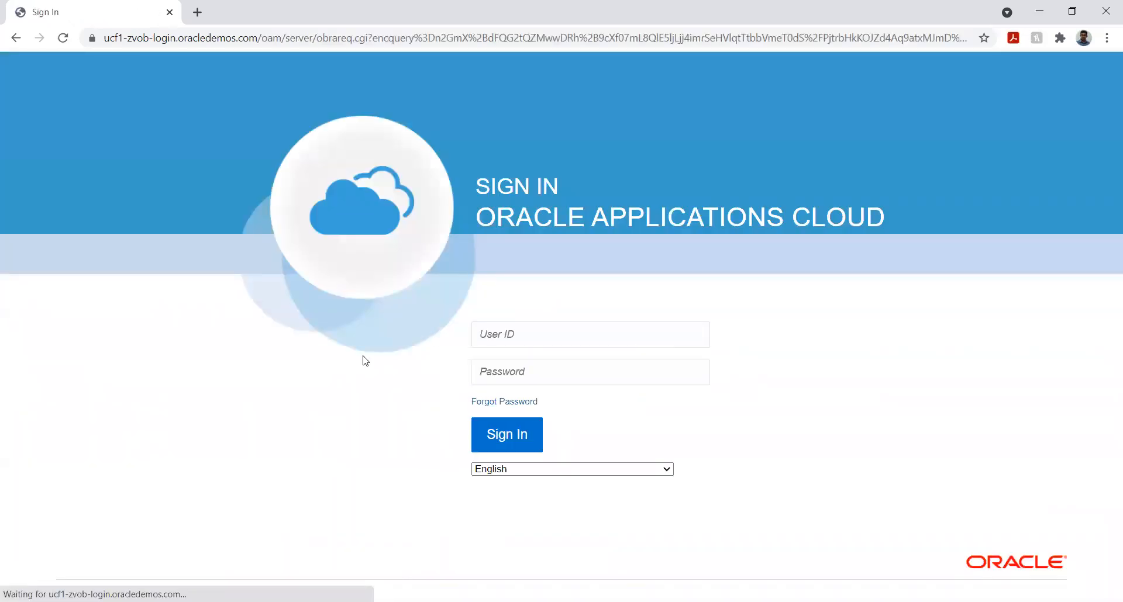
Sign back in with the user ID Metro Express and the account password
{"action": "left_click", "coordinate": [498, 333]}
{"action": "type", "text": "Metro Express"}
{"action": "key", "text": "Tab"}
{"action": "type", "text": "•"}
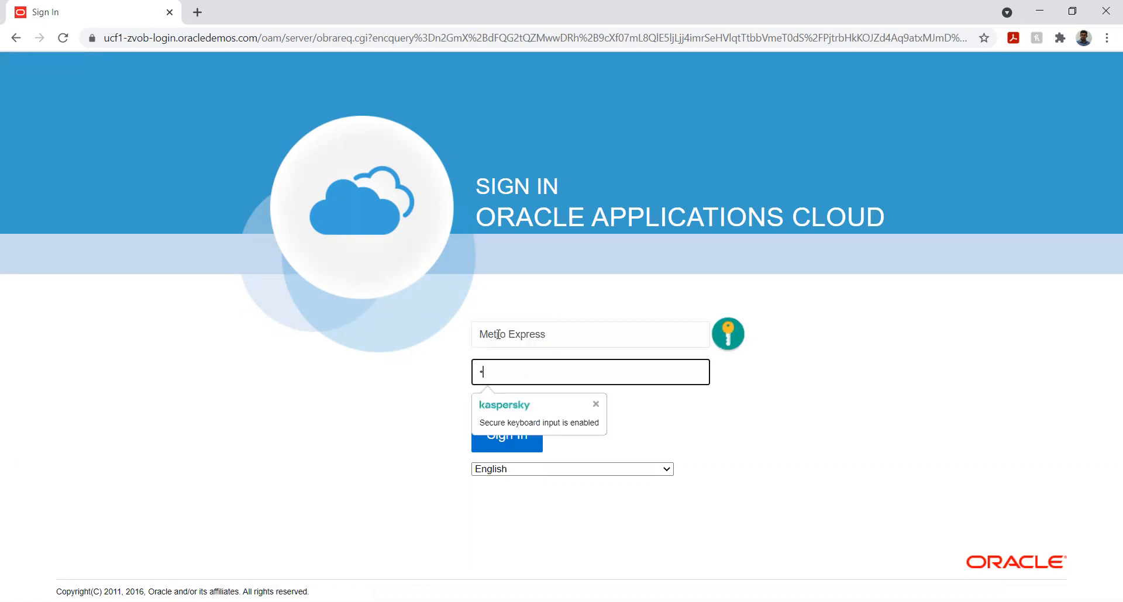
{"action": "type", "text": "••"}
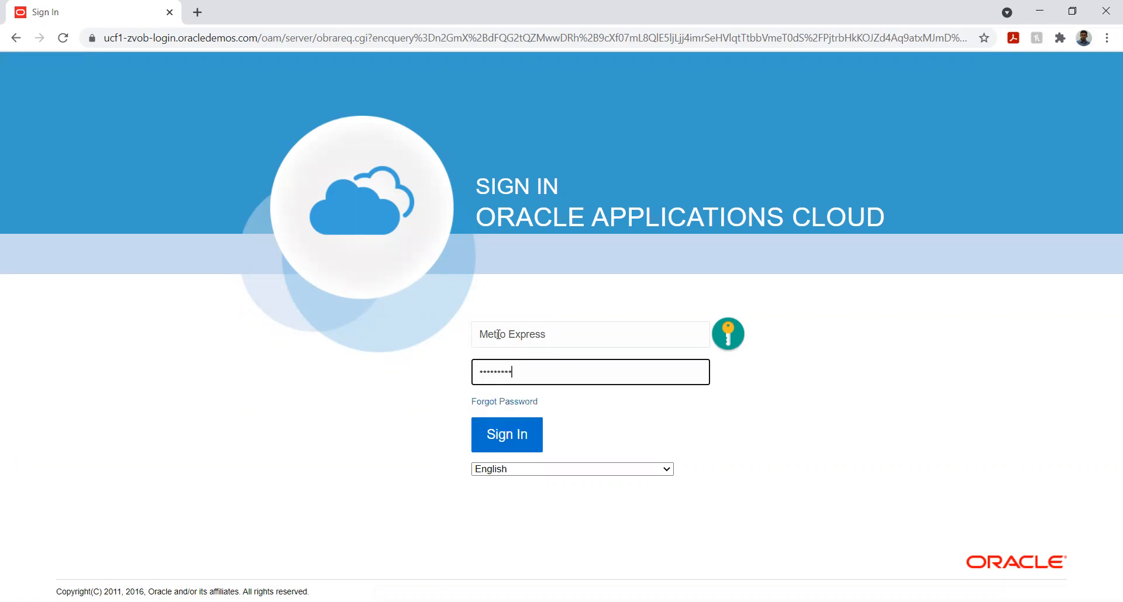
{"action": "left_click", "coordinate": [497, 437]}
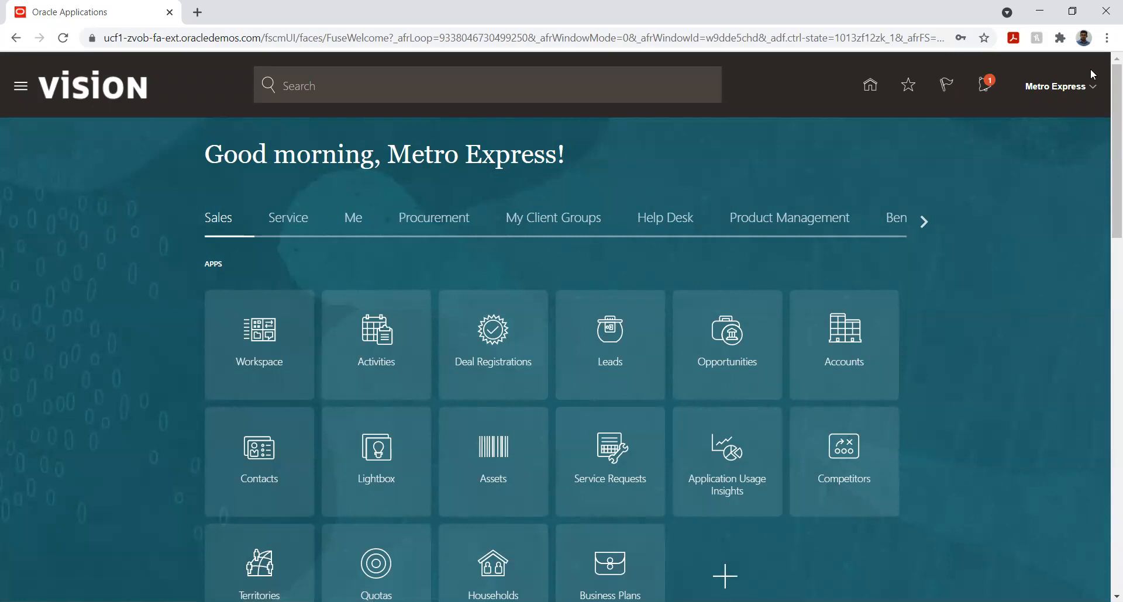
Open the list of implementation projects in Setup and Maintenance
{"action": "left_click", "coordinate": [1092, 88]}
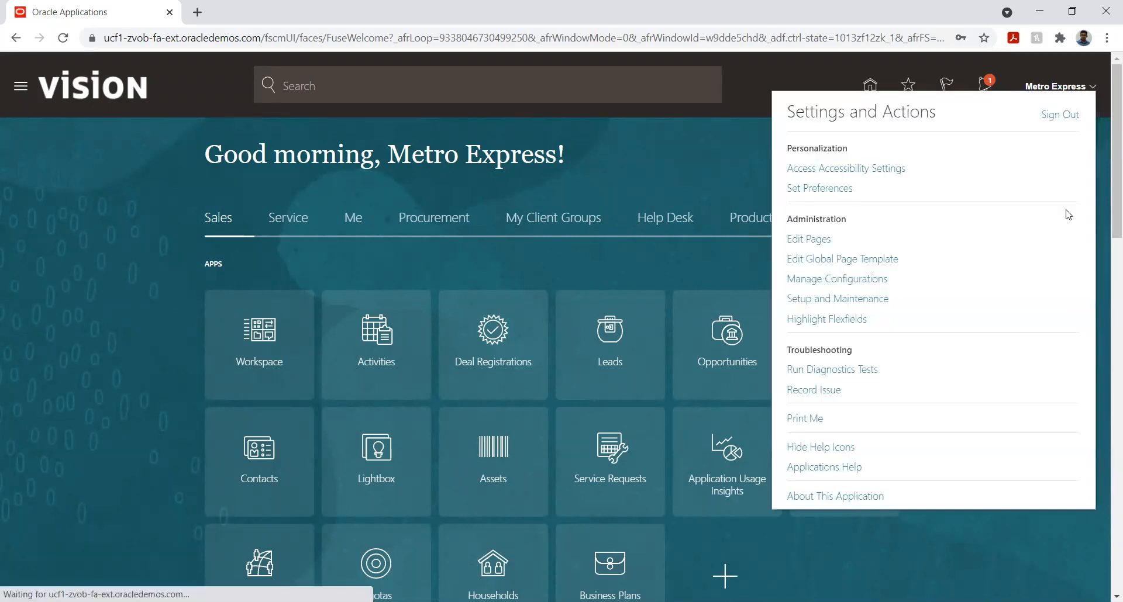
{"action": "left_click", "coordinate": [849, 300]}
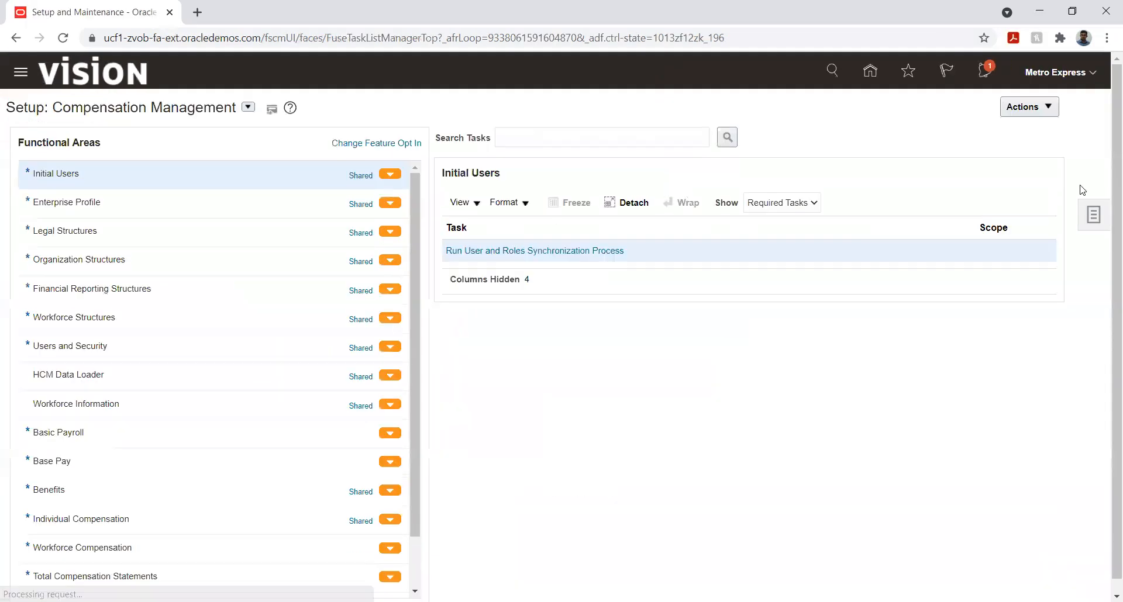
{"action": "left_click", "coordinate": [1085, 214]}
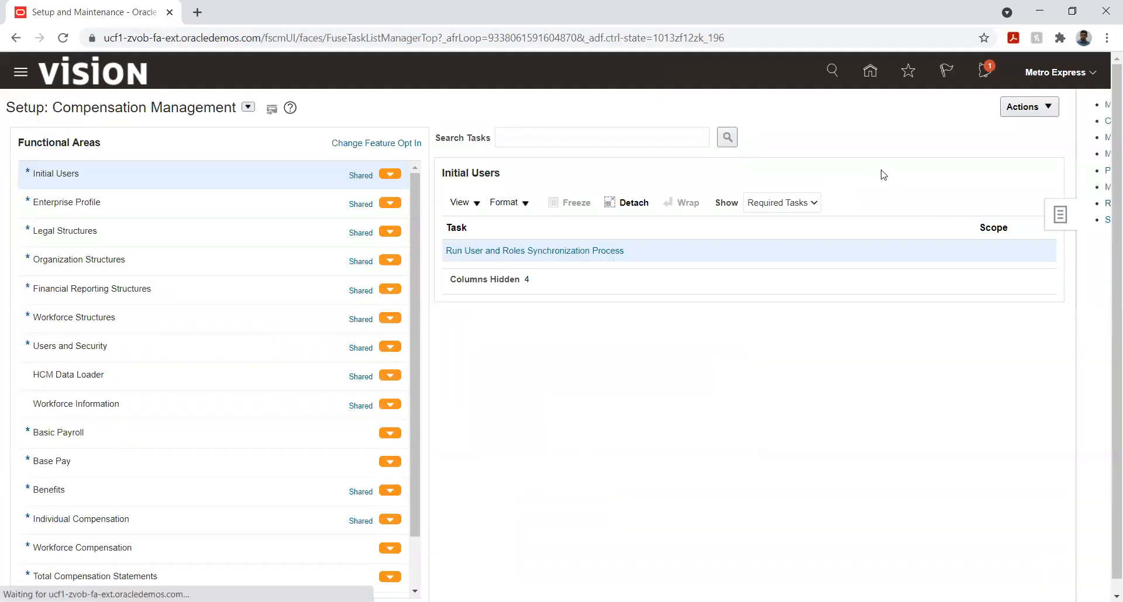
{"action": "left_click", "coordinate": [994, 105]}
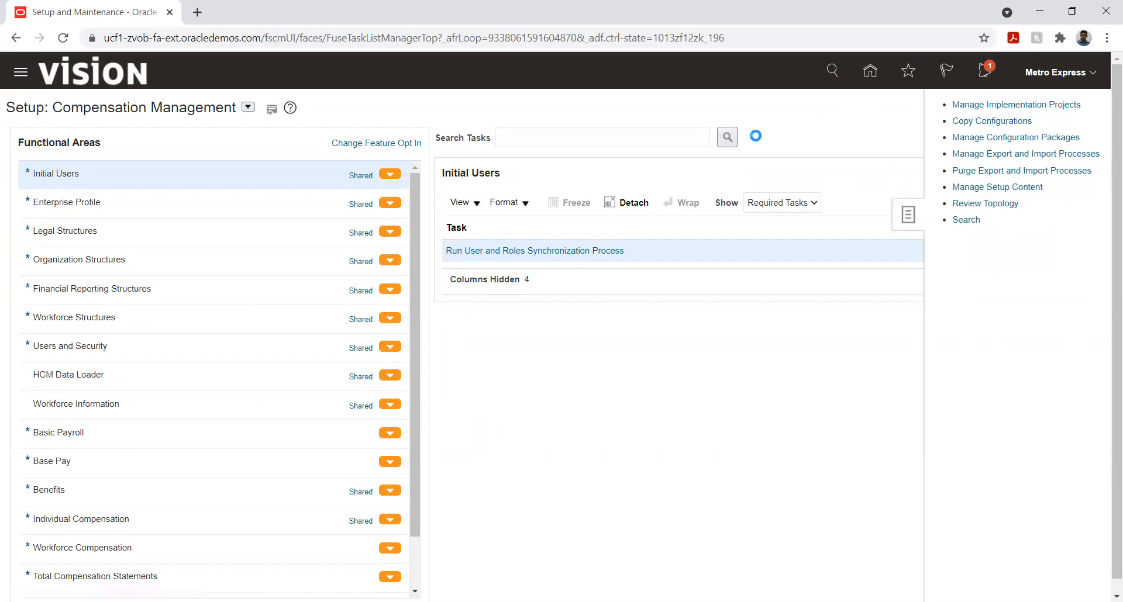
Search the implementation projects for Metro and open the Metro Express Limited Implementation Project
{"action": "left_click", "coordinate": [272, 162]}
{"action": "type", "text": "Metro"}
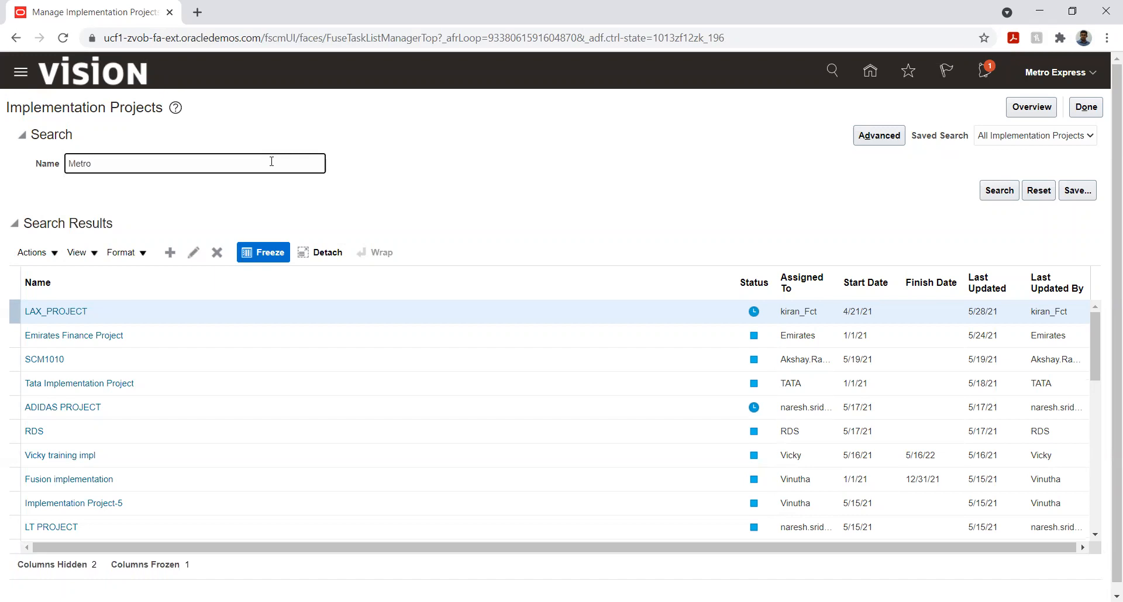
{"action": "key", "text": "Return"}
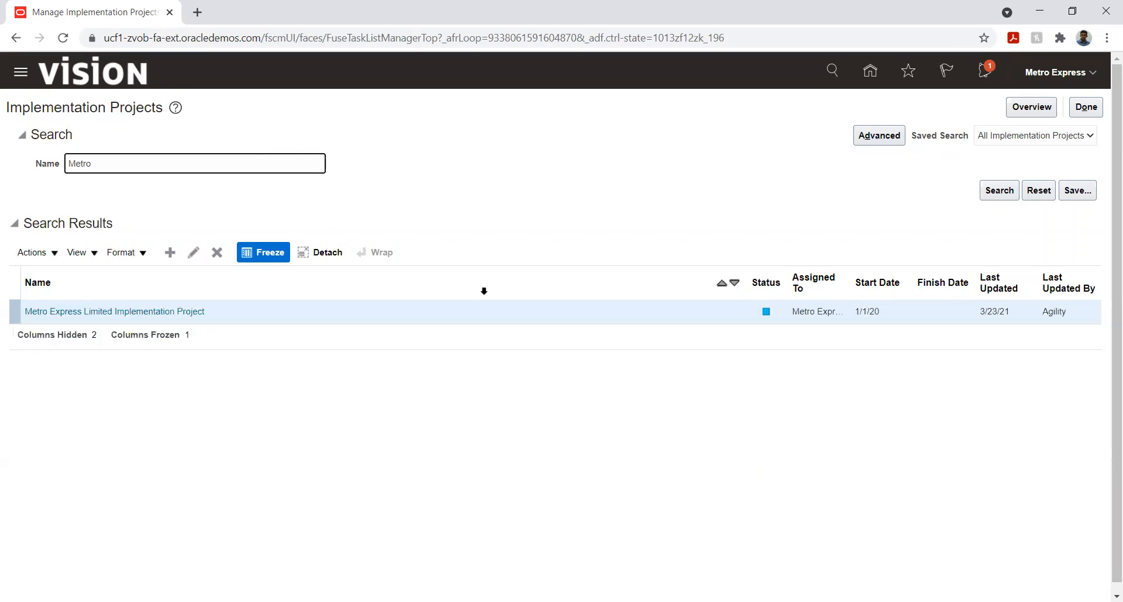
{"action": "left_click", "coordinate": [158, 312]}
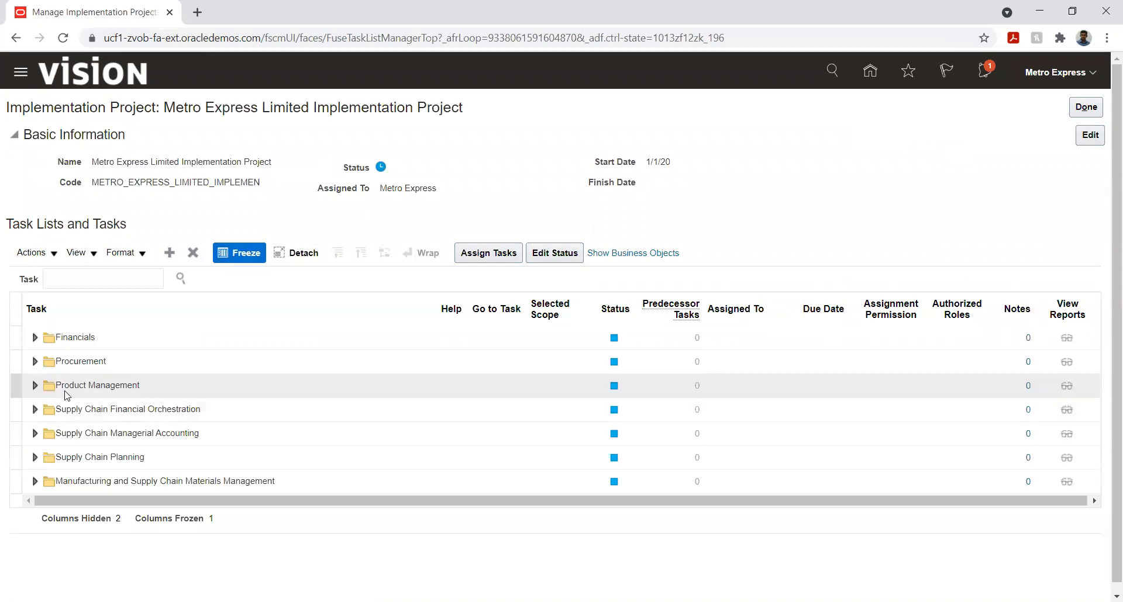
Open the Manage Transaction Types task under Financials, Define Receivables Configuration, Define Customer Billing Configuration
{"action": "left_click", "coordinate": [35, 340]}
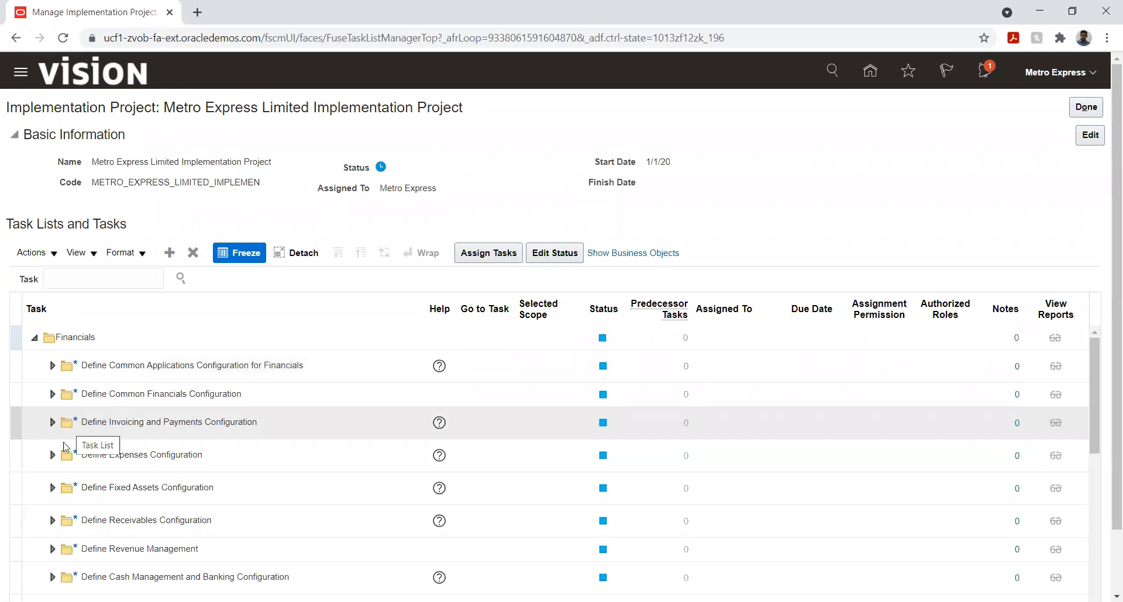
{"action": "left_click", "coordinate": [52, 521]}
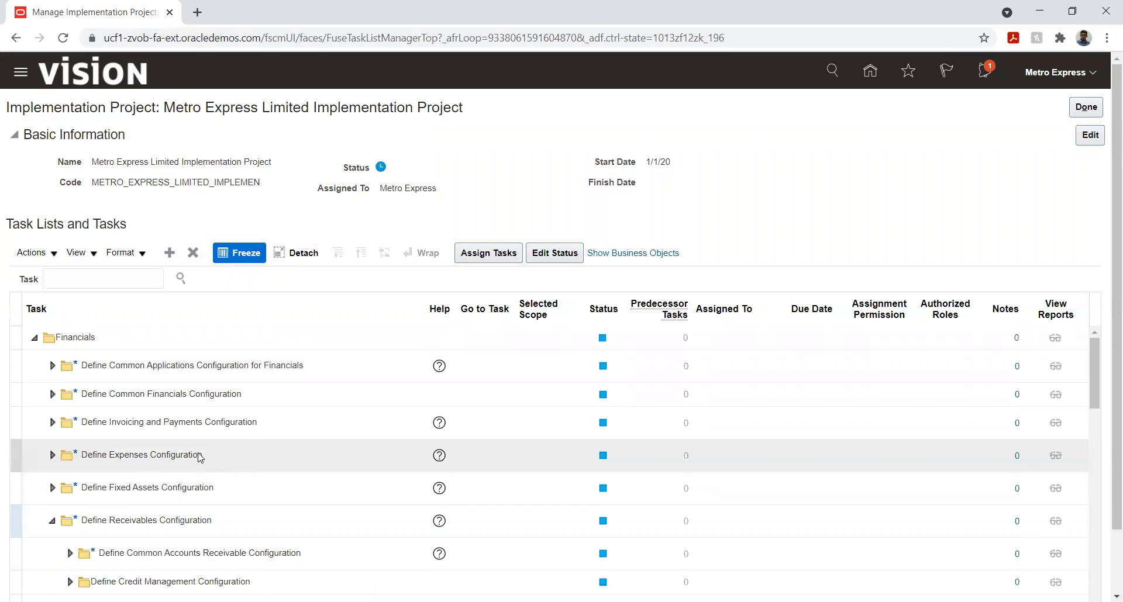
{"action": "scroll", "coordinate": [196, 441], "scroll_direction": "down", "scroll_amount": 2}
{"action": "scroll", "coordinate": [196, 442], "scroll_direction": "down", "scroll_amount": 4}
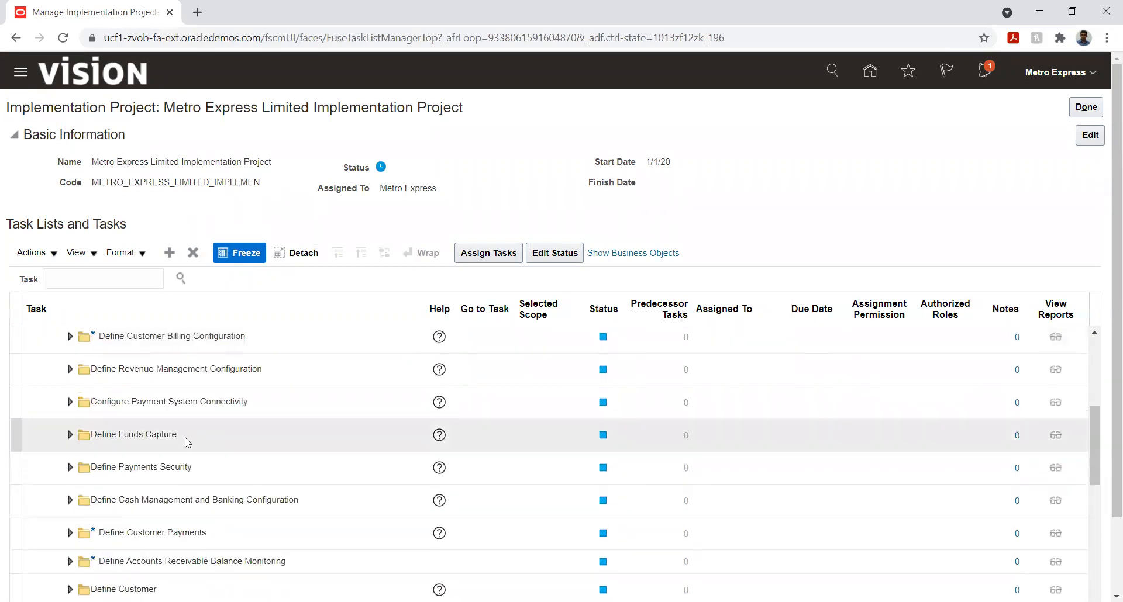
{"action": "left_click", "coordinate": [69, 337]}
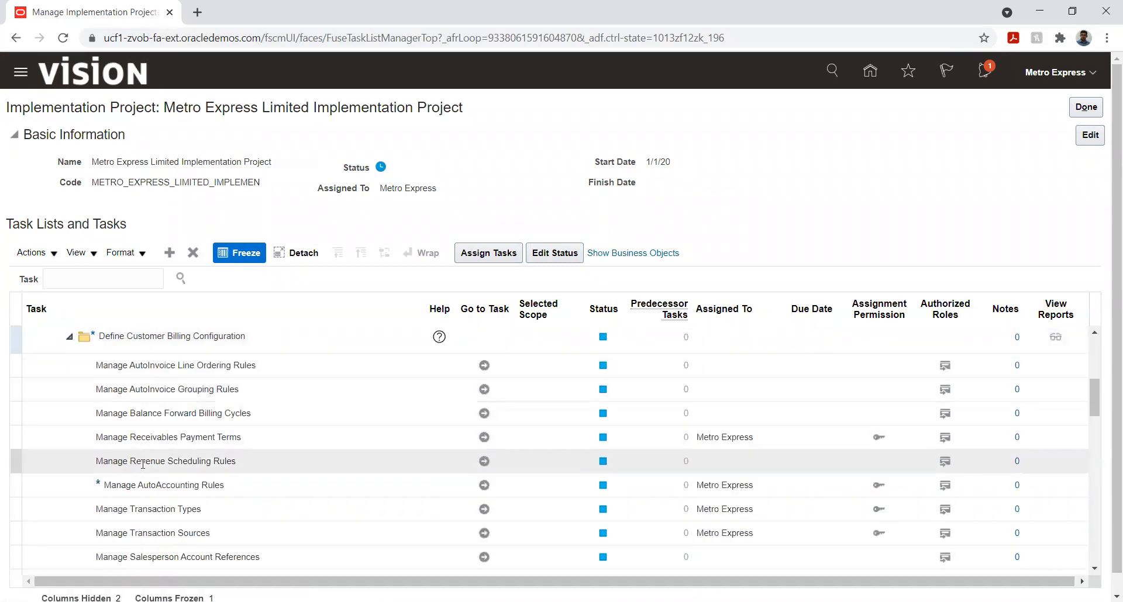
{"action": "left_click", "coordinate": [485, 507]}
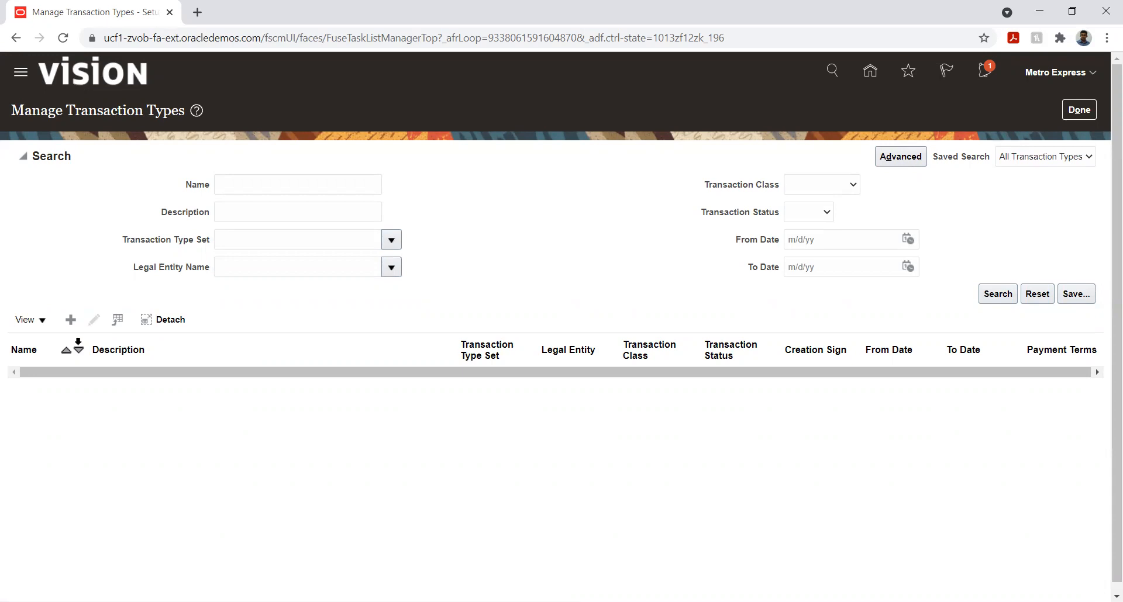
Start a new transaction type and set its Transaction Type Set to METRO_MUR_BU_SET
{"action": "left_click", "coordinate": [71, 321]}
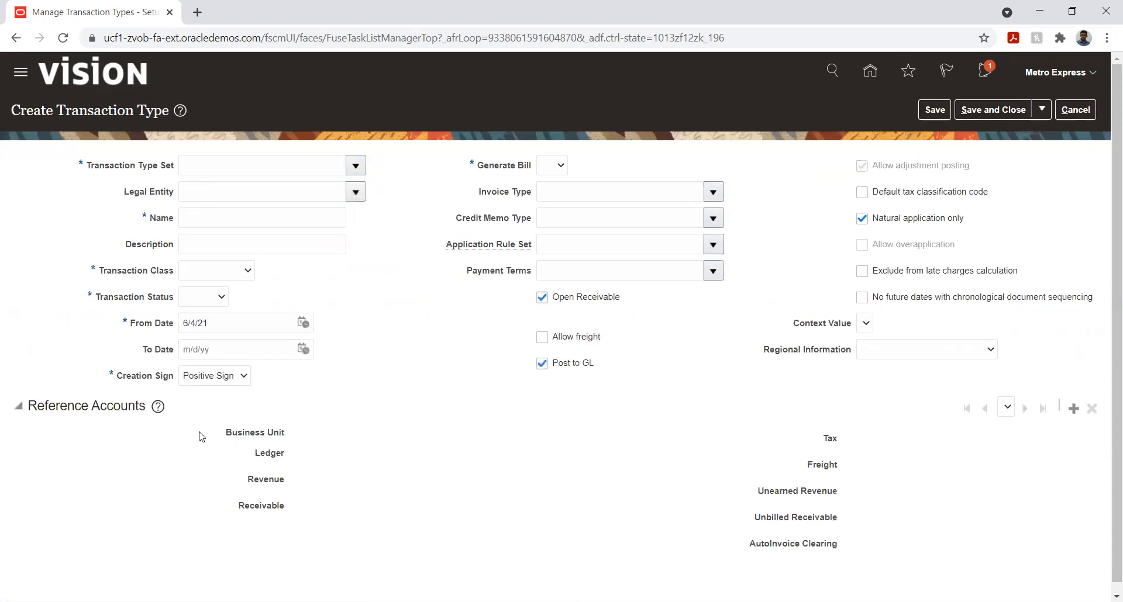
{"action": "left_click", "coordinate": [355, 166]}
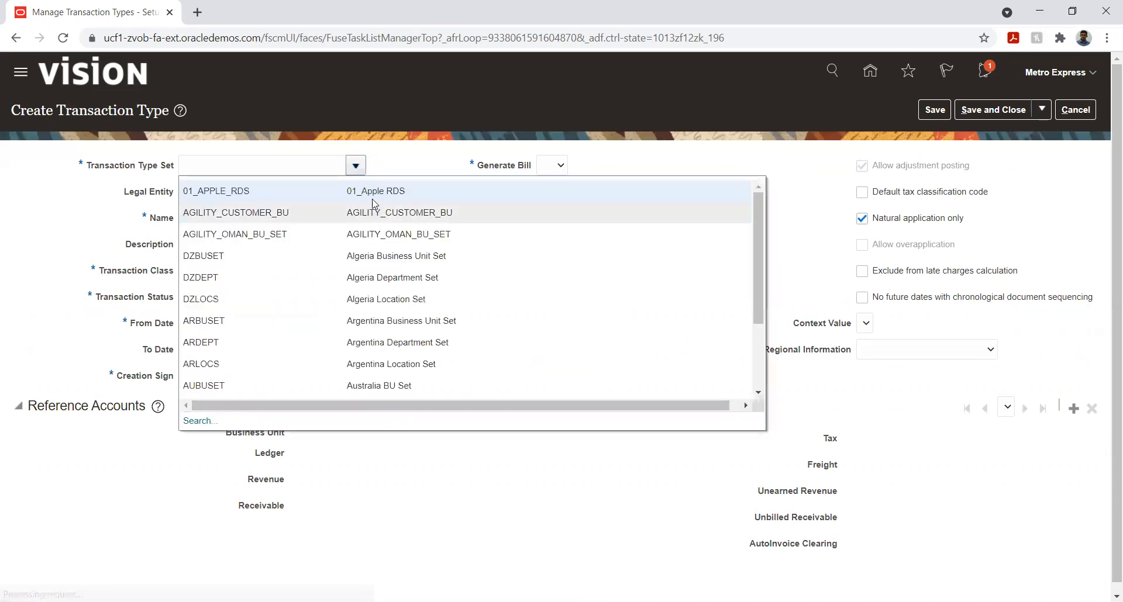
{"action": "left_click", "coordinate": [290, 167]}
{"action": "type", "text": "Met"}
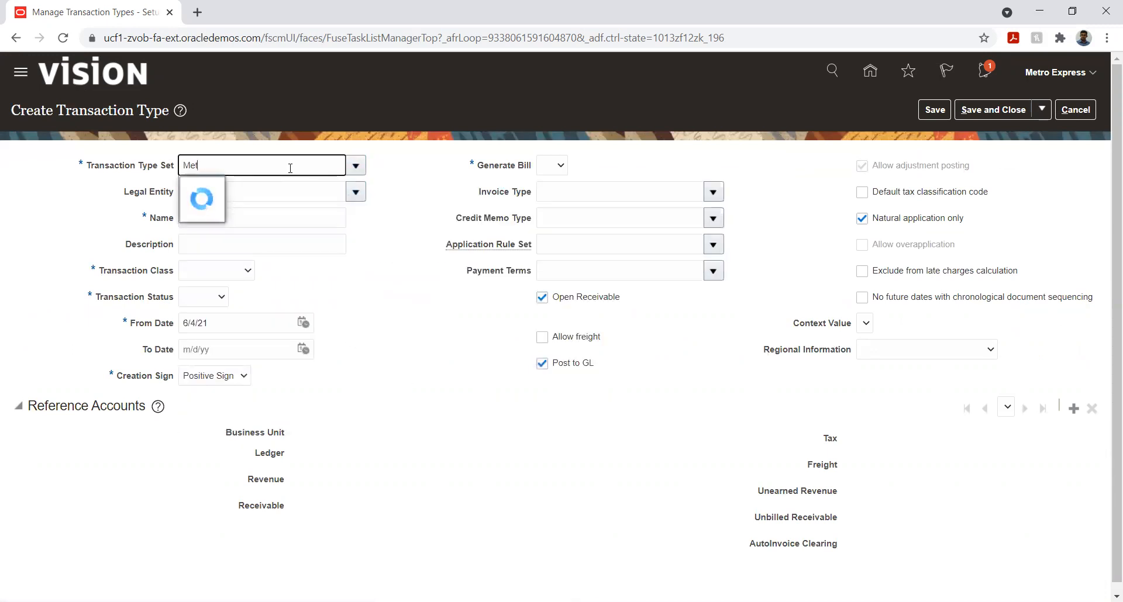
{"action": "left_click", "coordinate": [275, 212]}
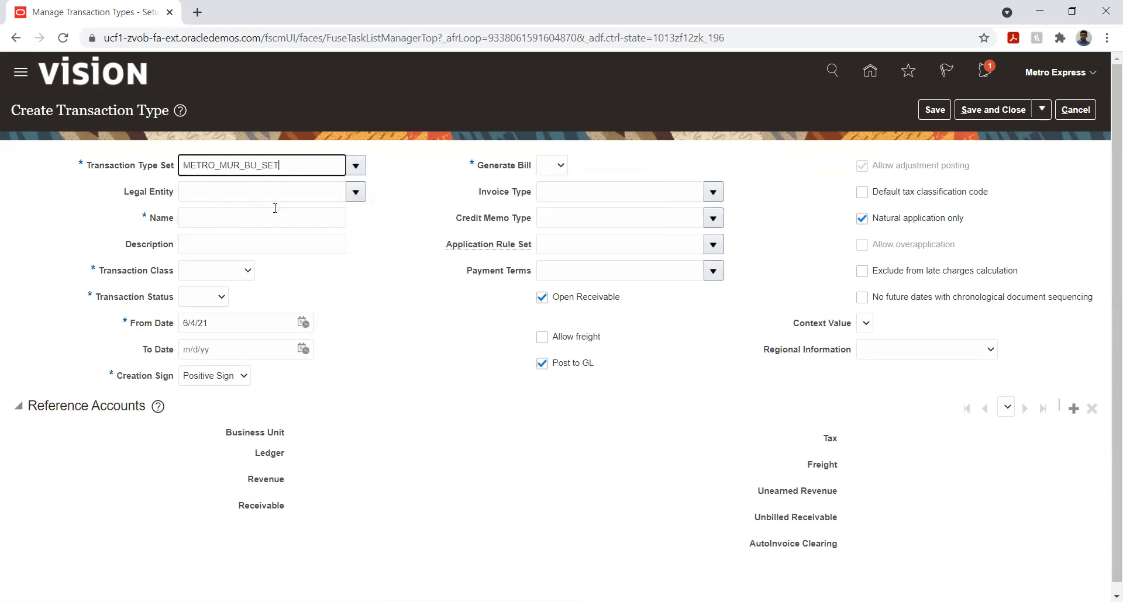
Set the new transaction type's legal entity to Metro Express Mauritius Legal Entity
{"action": "left_click", "coordinate": [356, 192]}
{"action": "left_click", "coordinate": [304, 190]}
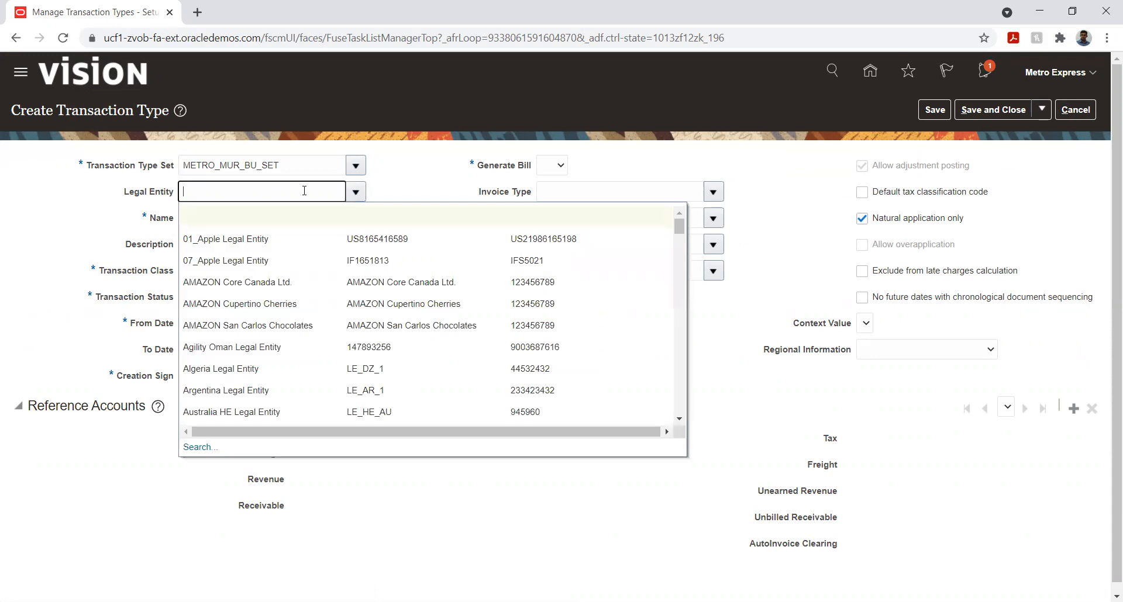
{"action": "type", "text": "Met"}
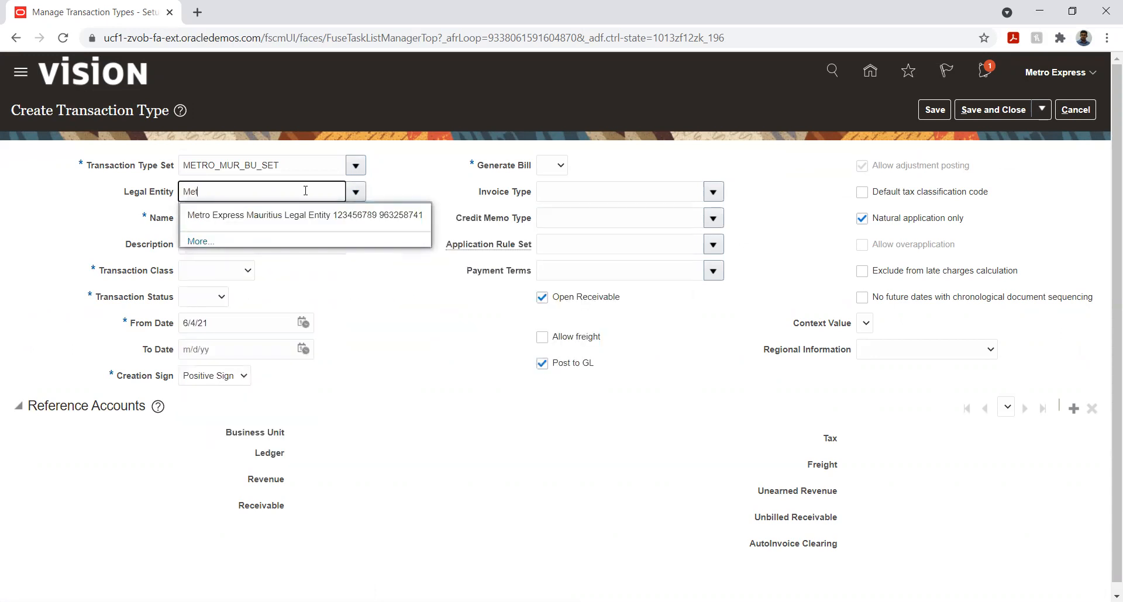
{"action": "left_click", "coordinate": [299, 213]}
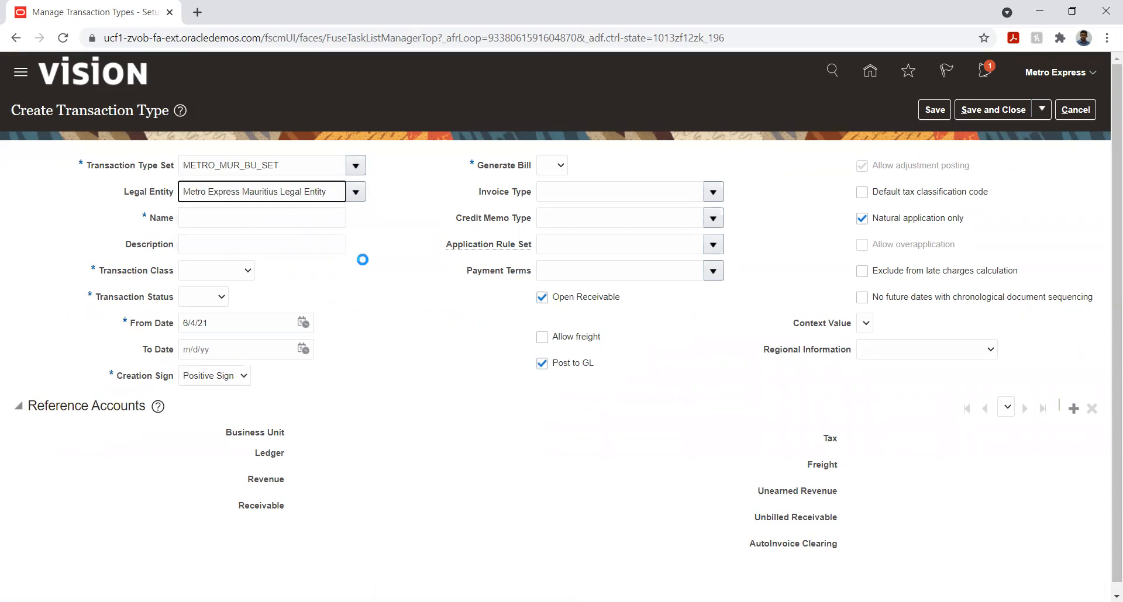
Name the new transaction type Metro_Invoice
{"action": "left_click", "coordinate": [281, 218]}
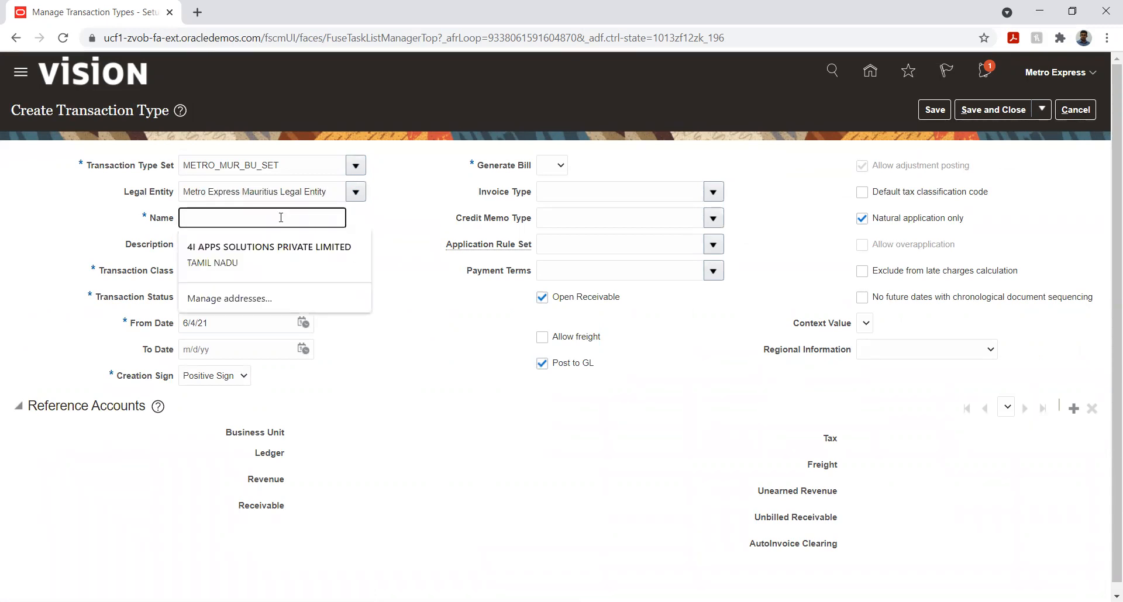
{"action": "type", "text": "Metro"}
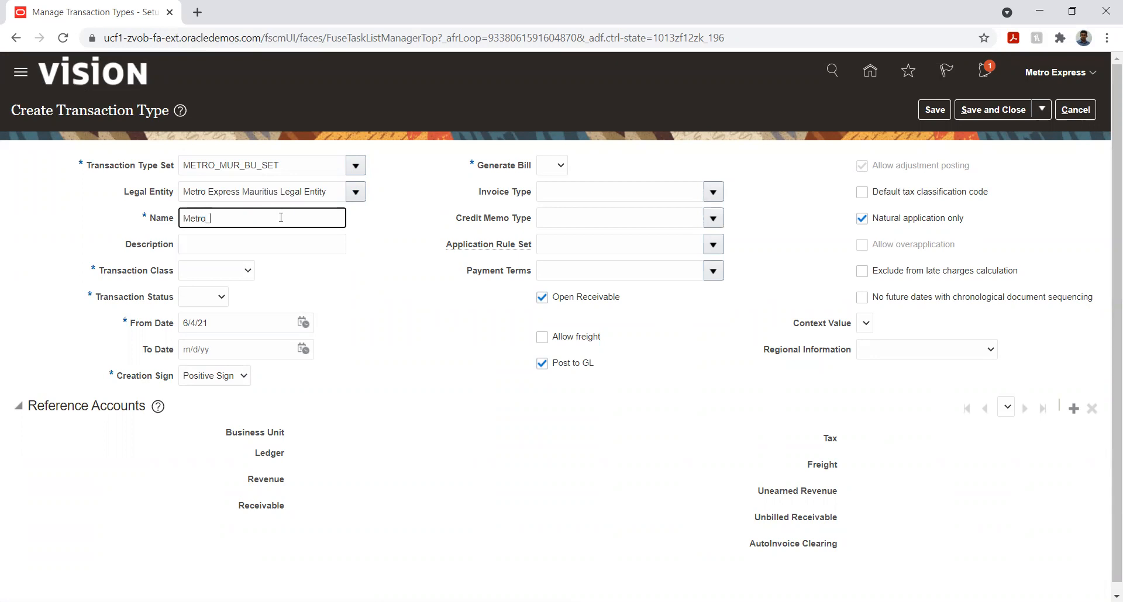
{"action": "type", "text": "_Invoice"}
{"action": "key", "text": "Tab"}
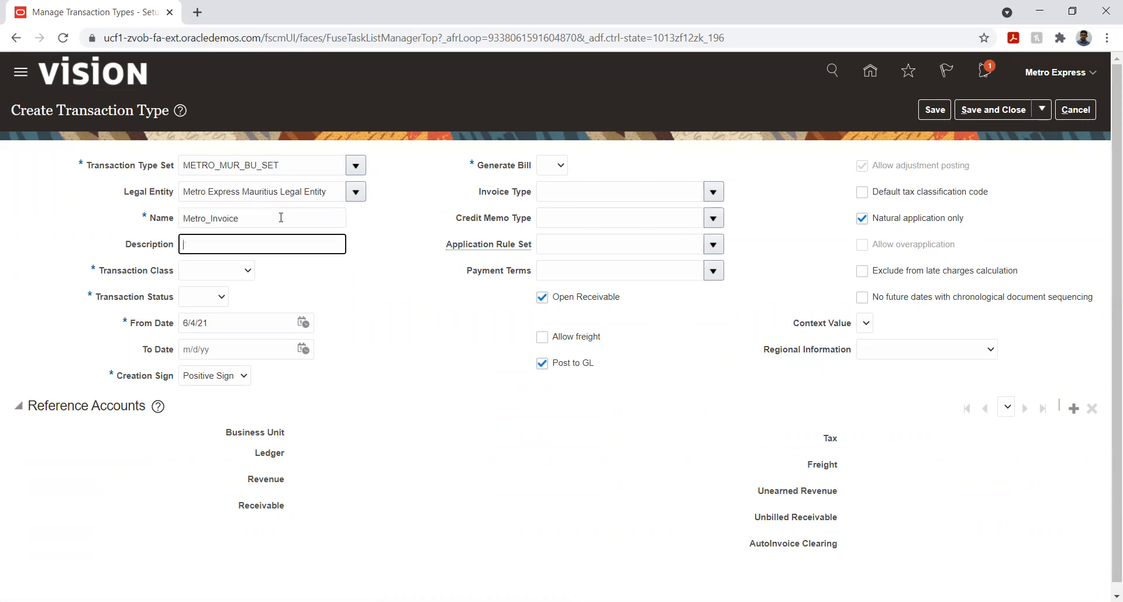
Set the transaction class to Invoice and the transaction status to Open
{"action": "left_click", "coordinate": [216, 271]}
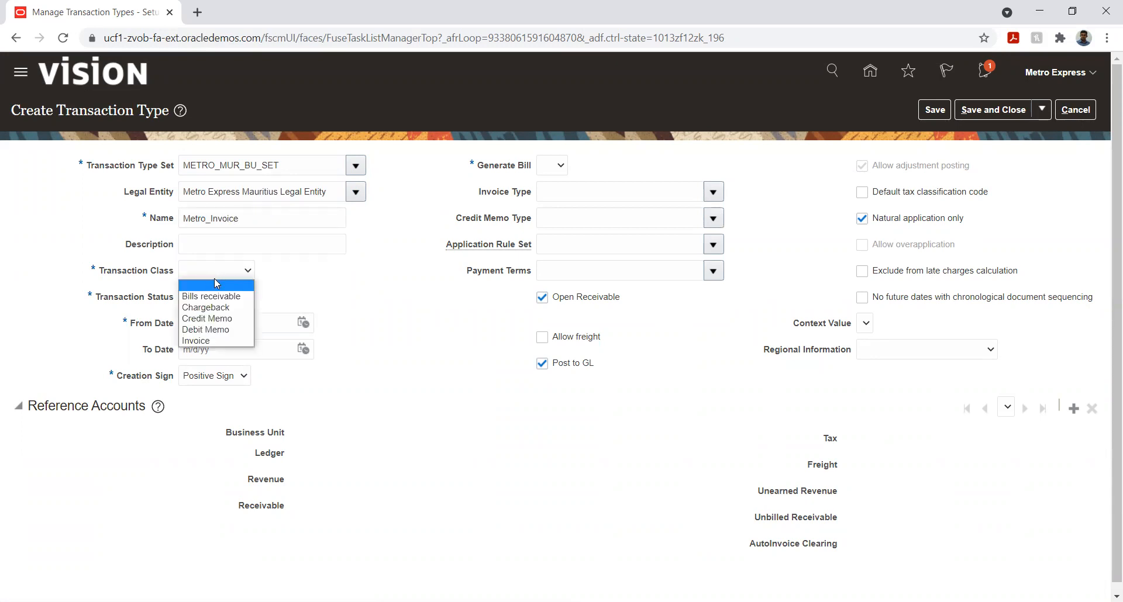
{"action": "left_click", "coordinate": [212, 340]}
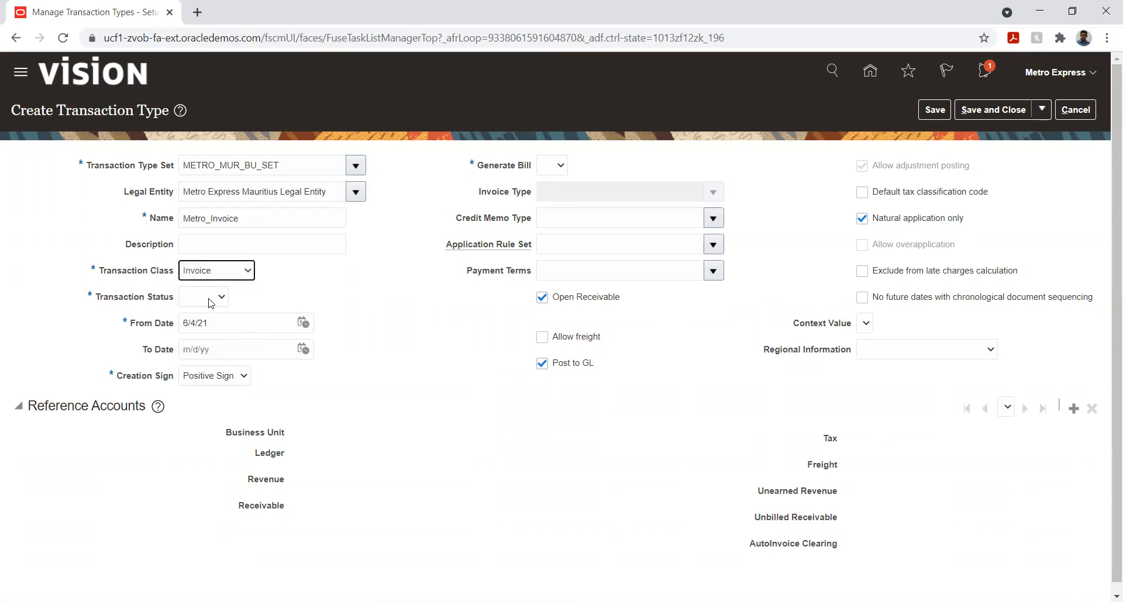
{"action": "left_click", "coordinate": [211, 299]}
{"action": "left_click", "coordinate": [211, 338]}
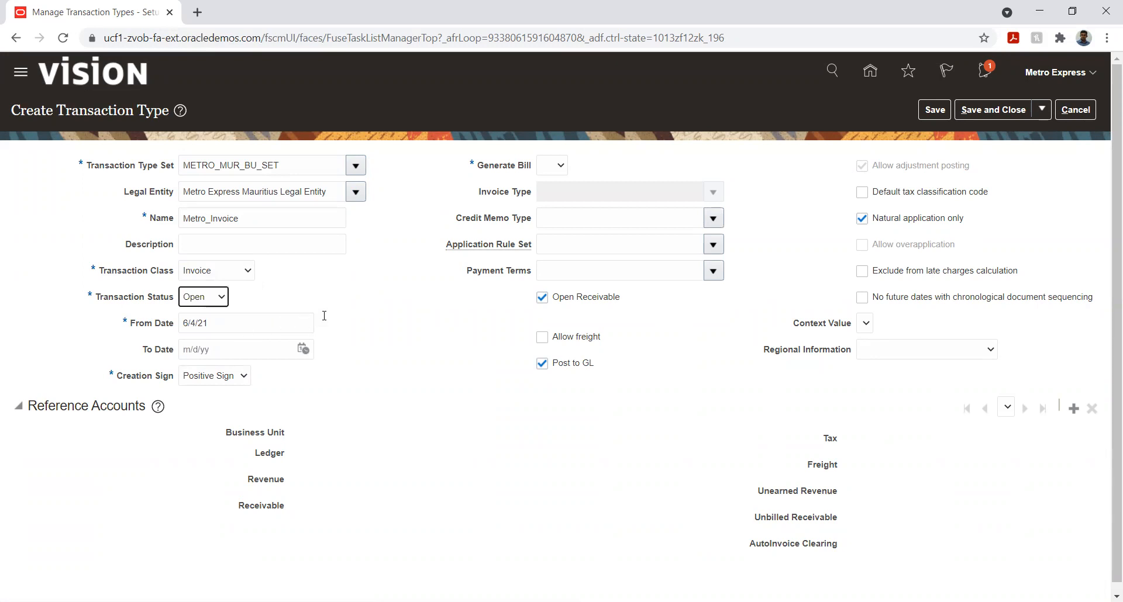
Set the transaction type's From Date to 1/1/21
{"action": "left_click", "coordinate": [303, 323]}
{"action": "left_click", "coordinate": [341, 350]}
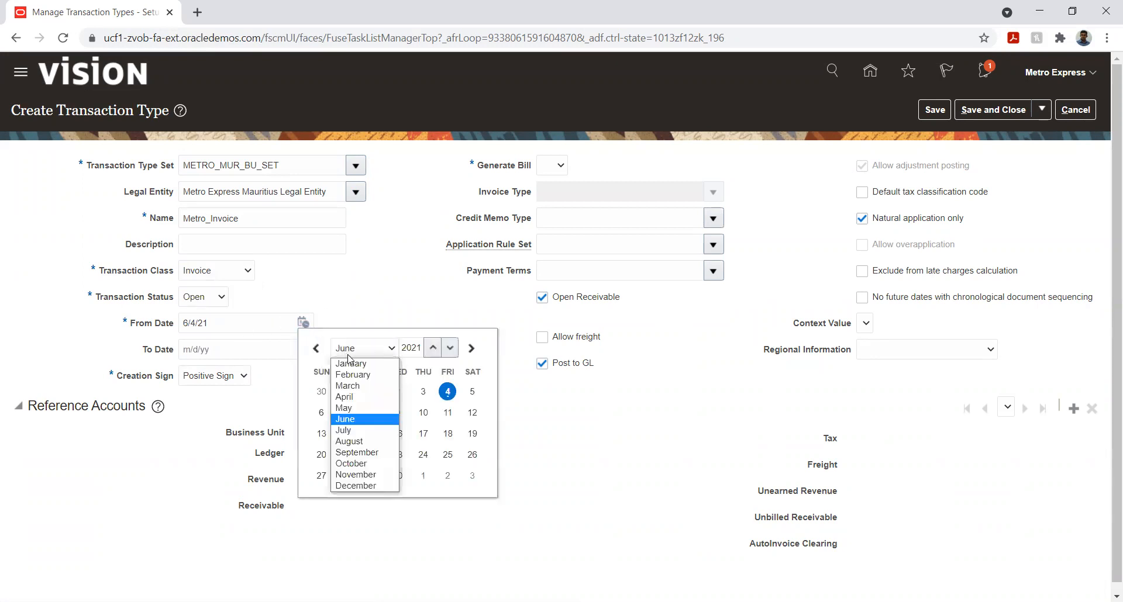
{"action": "left_click", "coordinate": [353, 362]}
{"action": "left_click", "coordinate": [448, 392]}
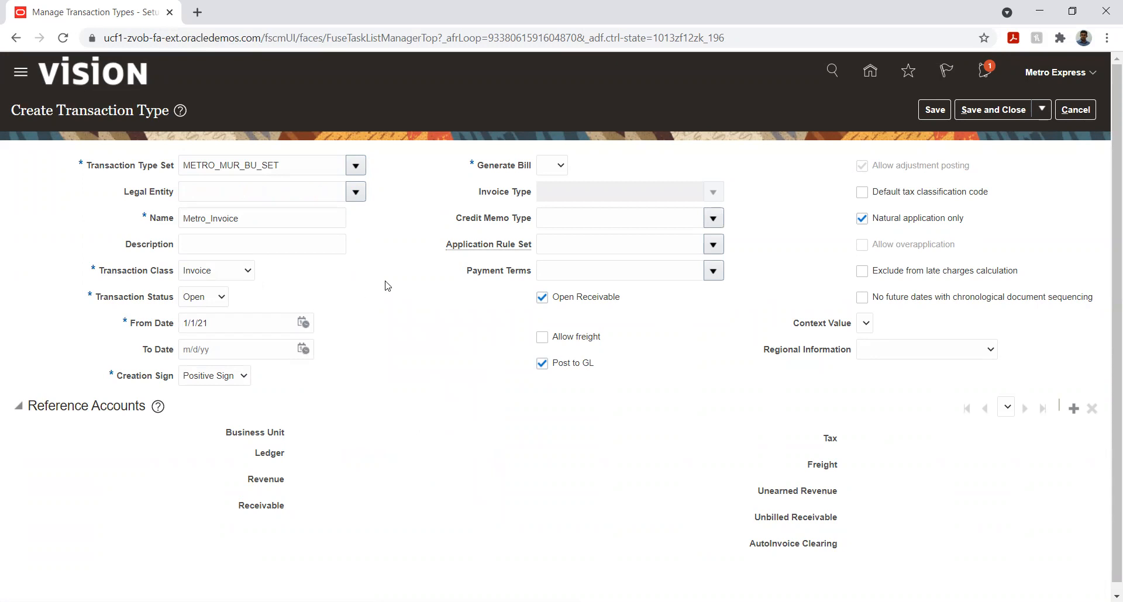
Set Generate Bill to Yes for the Metro_Invoice transaction type
{"action": "left_click", "coordinate": [552, 165]}
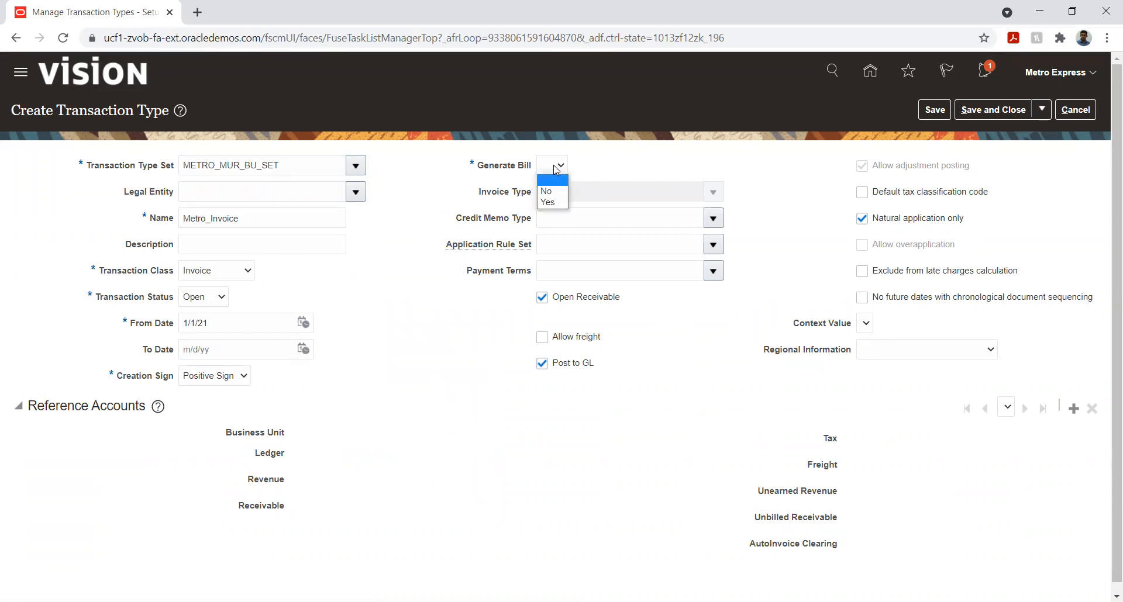
{"action": "left_click", "coordinate": [554, 203]}
{"action": "left_click", "coordinate": [417, 306]}
Try to choose a business unit for new reference accounts, and discard the unsaved transaction type
{"action": "left_click", "coordinate": [1074, 409]}
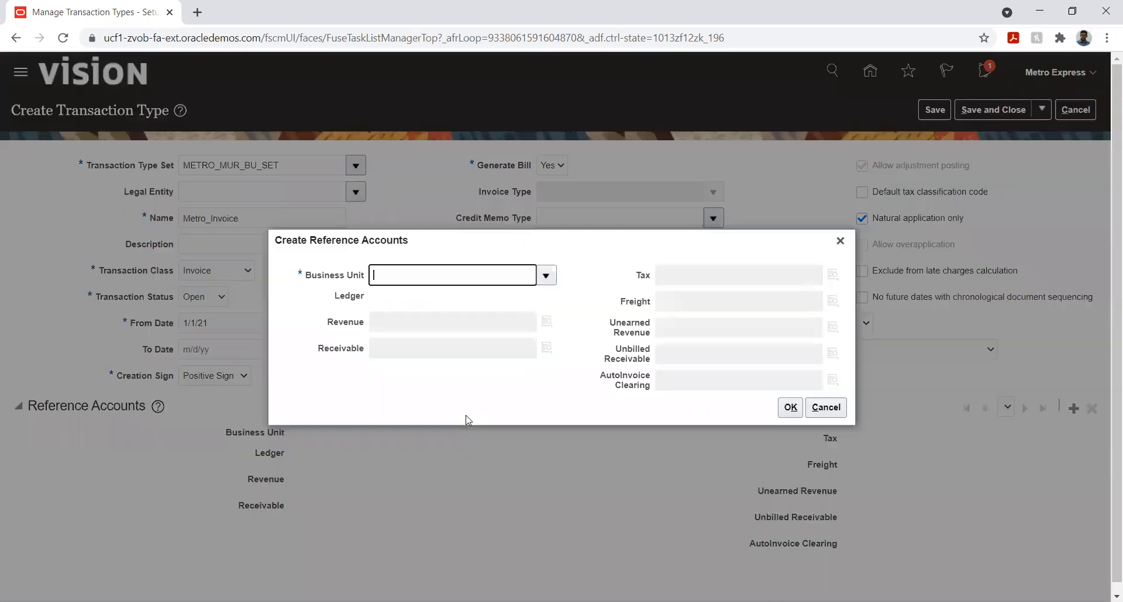
{"action": "left_click", "coordinate": [546, 276]}
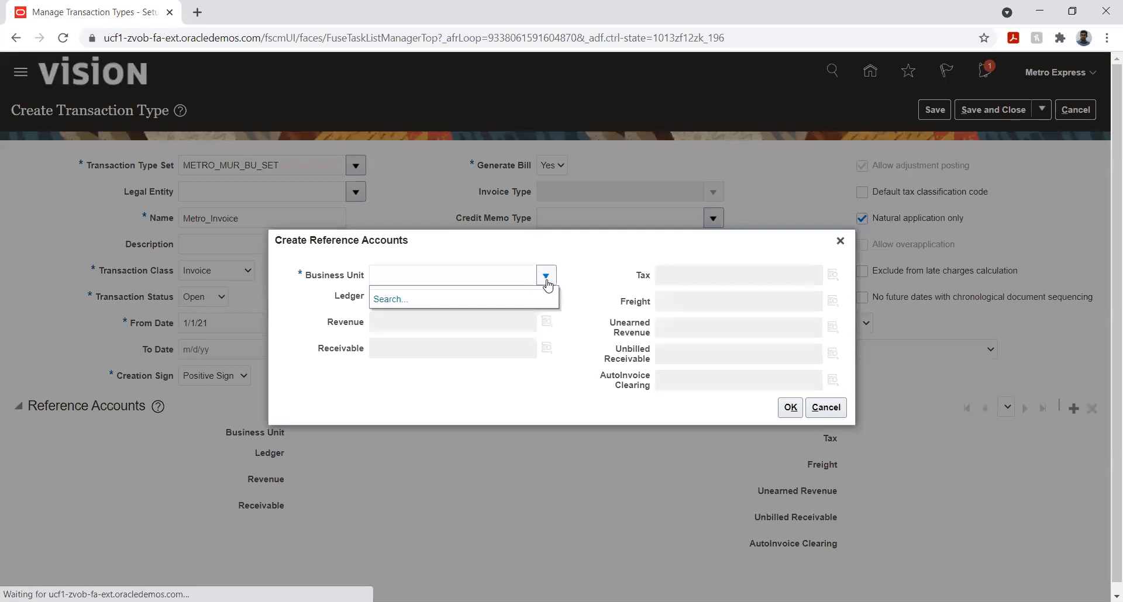
{"action": "left_click", "coordinate": [567, 308]}
{"action": "left_click", "coordinate": [831, 407]}
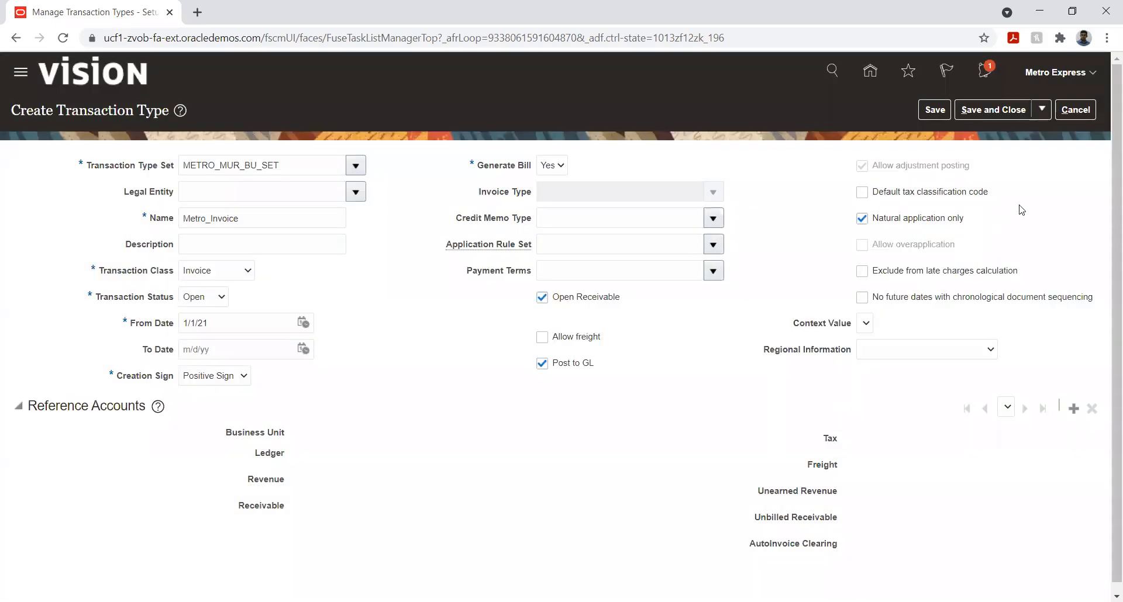
{"action": "left_click", "coordinate": [1076, 111]}
{"action": "left_click", "coordinate": [1073, 113]}
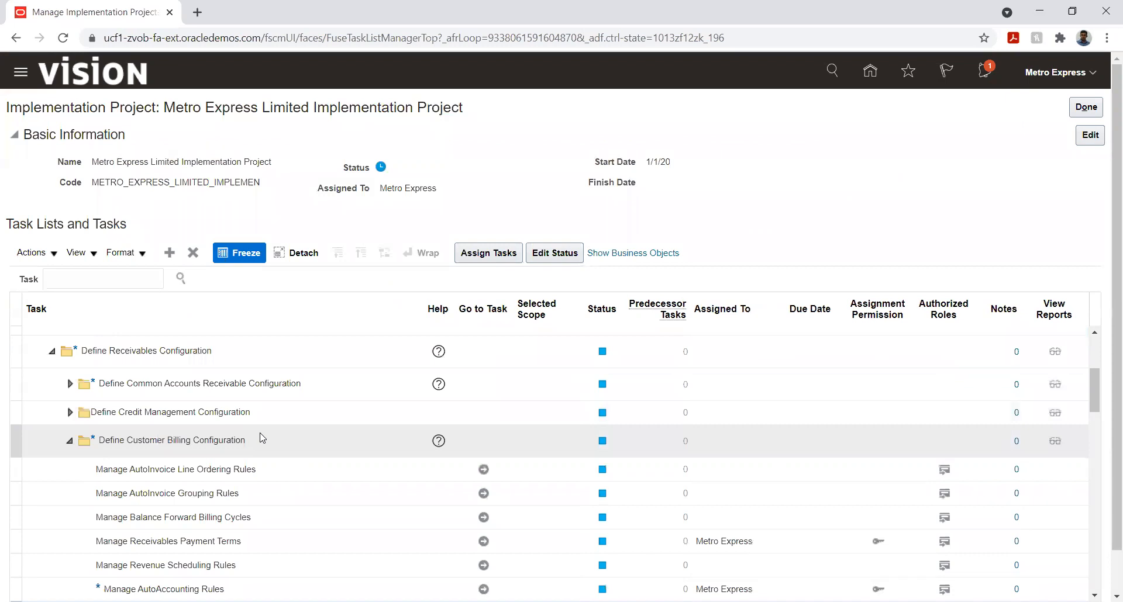
Open the Manage Business Unit Data Access for Users task under Define Business Units in the common applications configuration
{"action": "scroll", "coordinate": [261, 438], "scroll_direction": "up", "scroll_amount": 5}
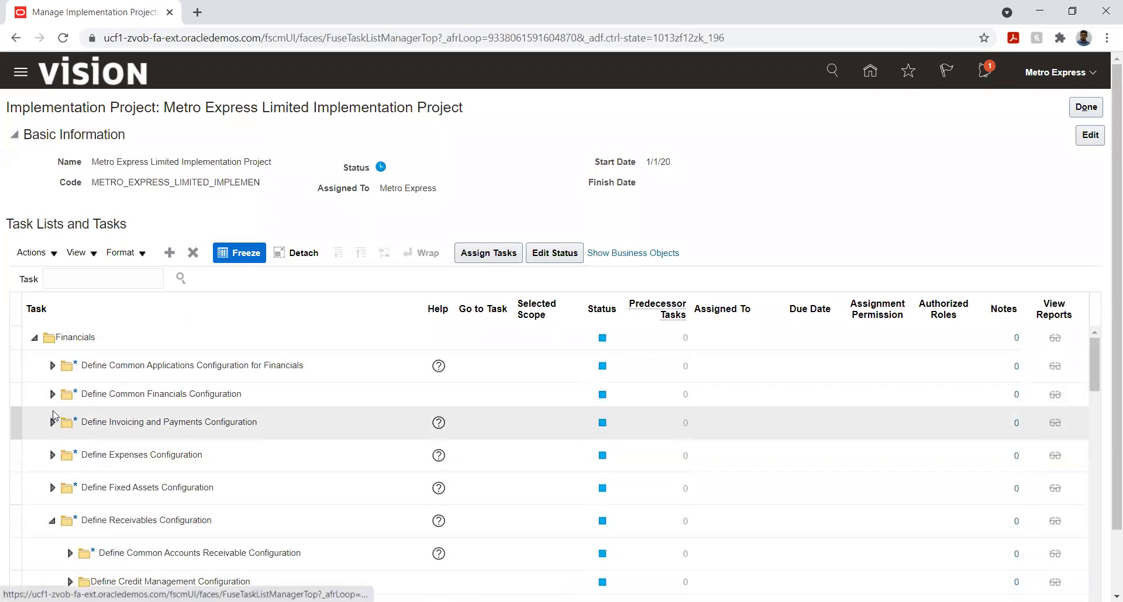
{"action": "left_click", "coordinate": [52, 365]}
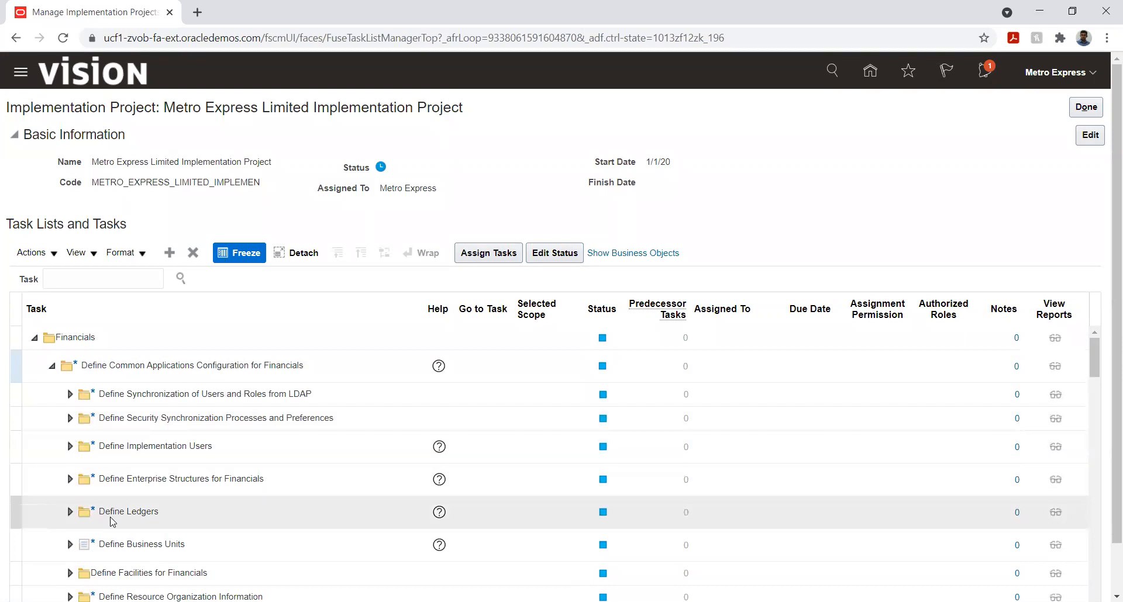
{"action": "left_click", "coordinate": [69, 544]}
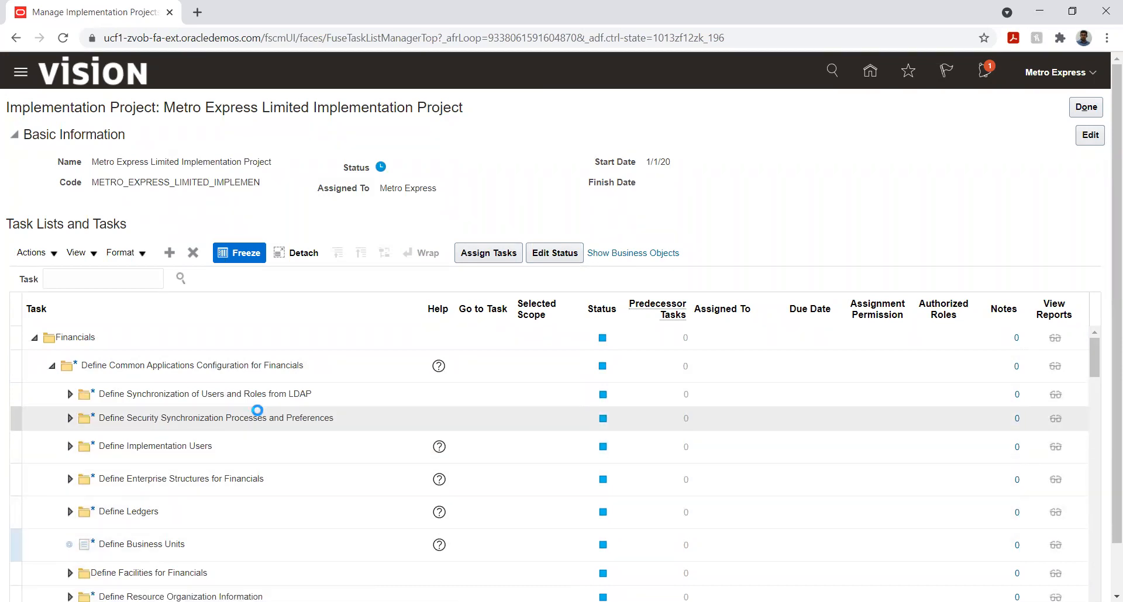
{"action": "scroll", "coordinate": [257, 413], "scroll_direction": "down", "scroll_amount": 2}
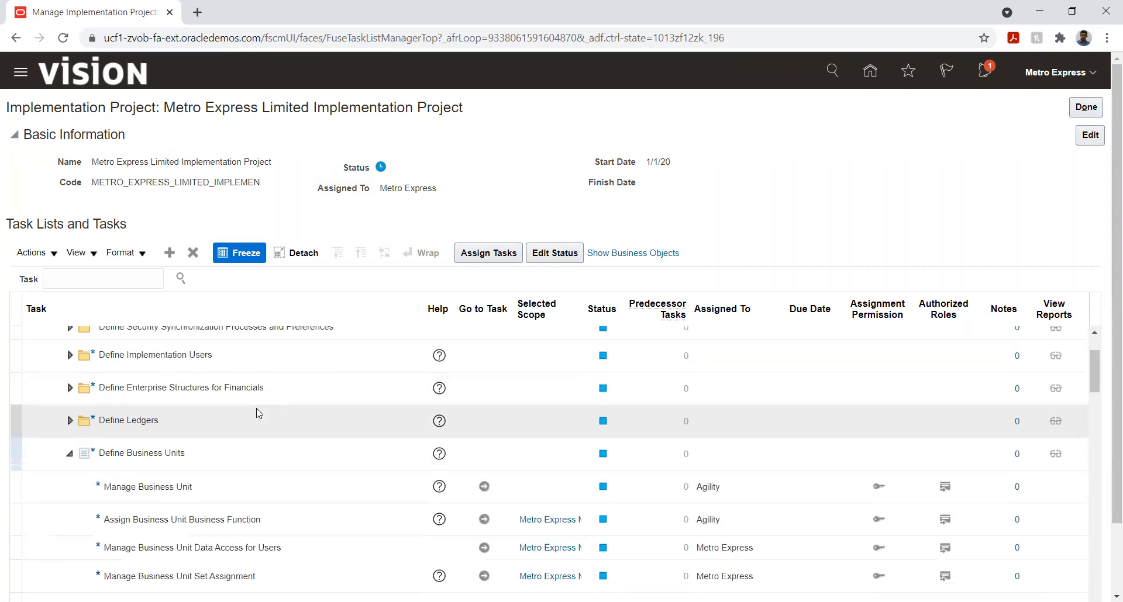
{"action": "left_click", "coordinate": [485, 549]}
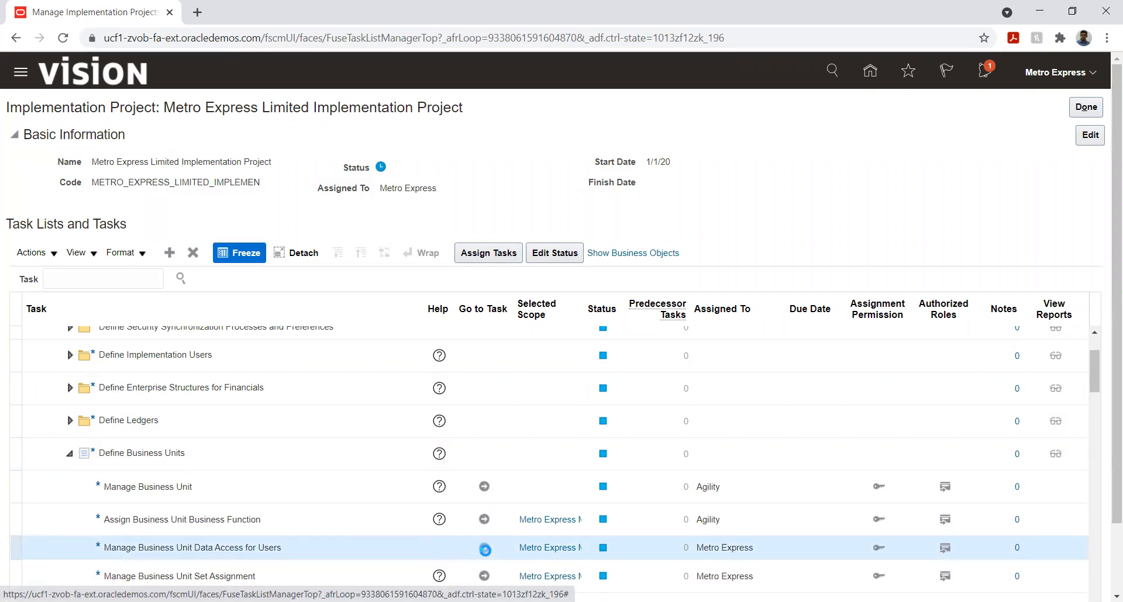
{"action": "left_click", "coordinate": [485, 550]}
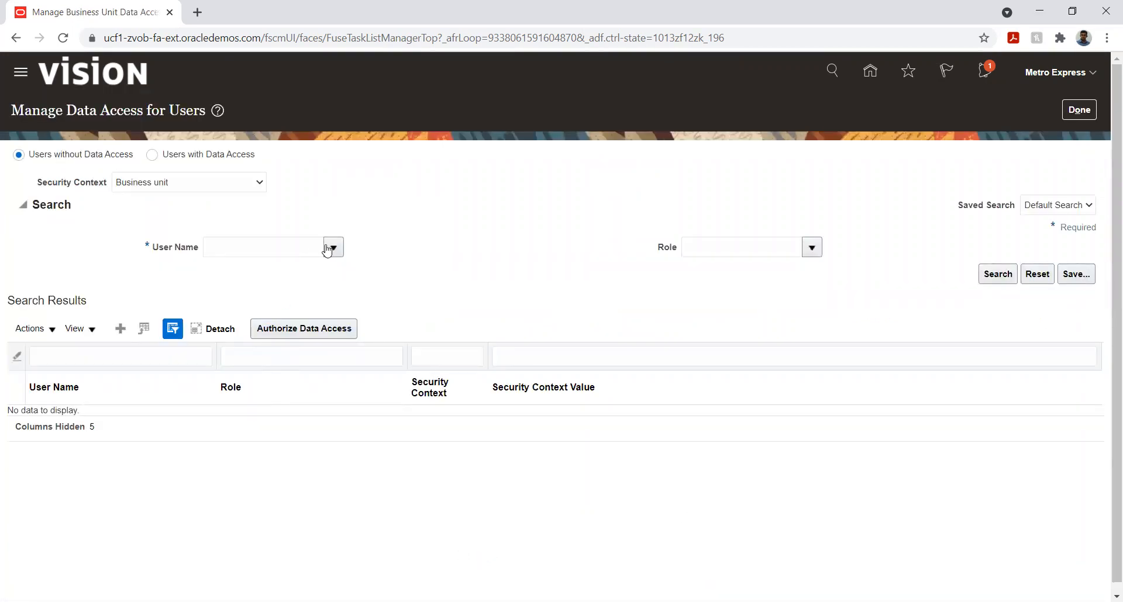
Create a data access entry for the Metro Express user with the Accounts Receivable Manager role
{"action": "left_click", "coordinate": [120, 330]}
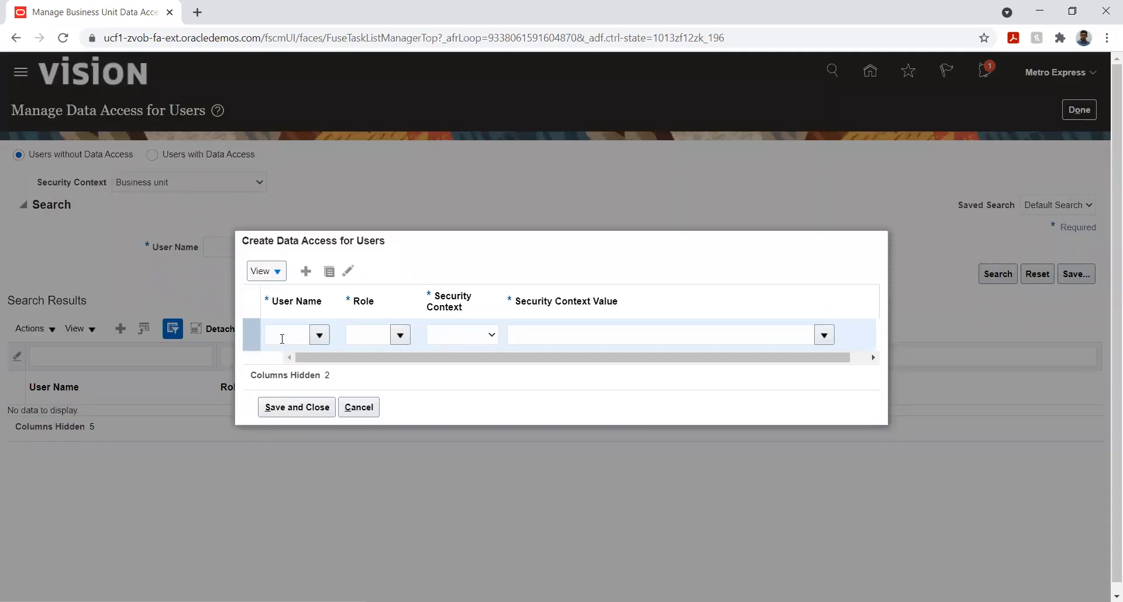
{"action": "left_click", "coordinate": [279, 337]}
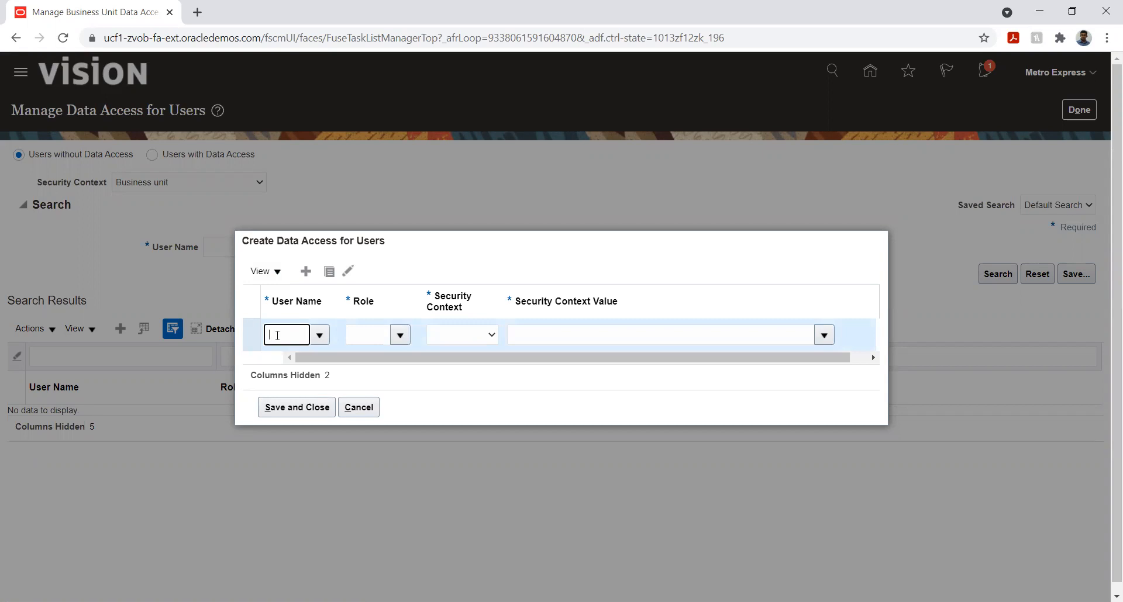
{"action": "type", "text": "Met"}
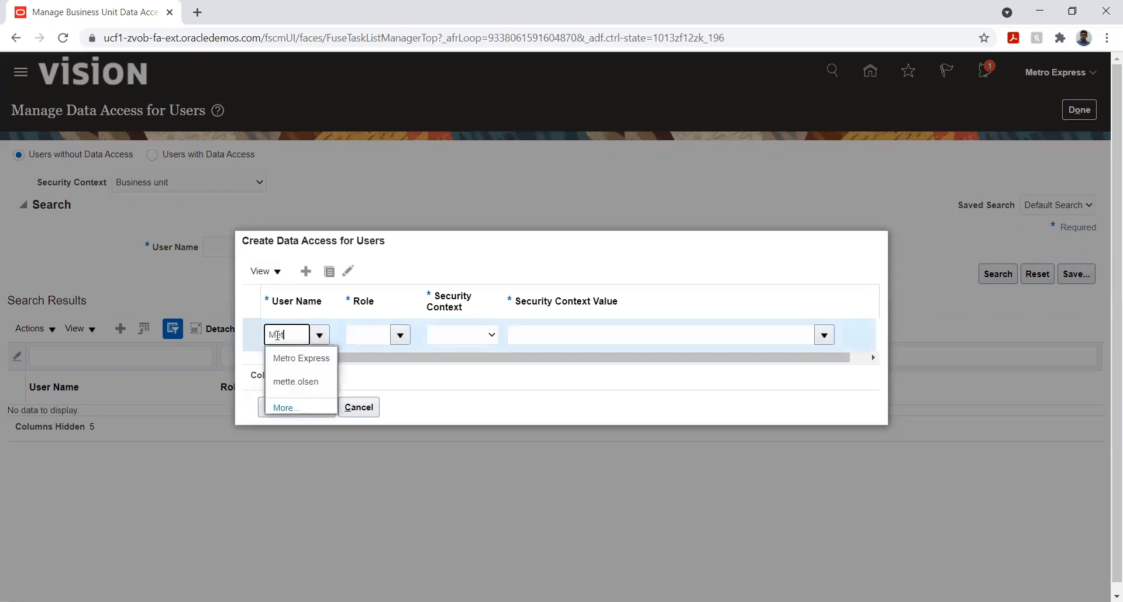
{"action": "left_click", "coordinate": [284, 354]}
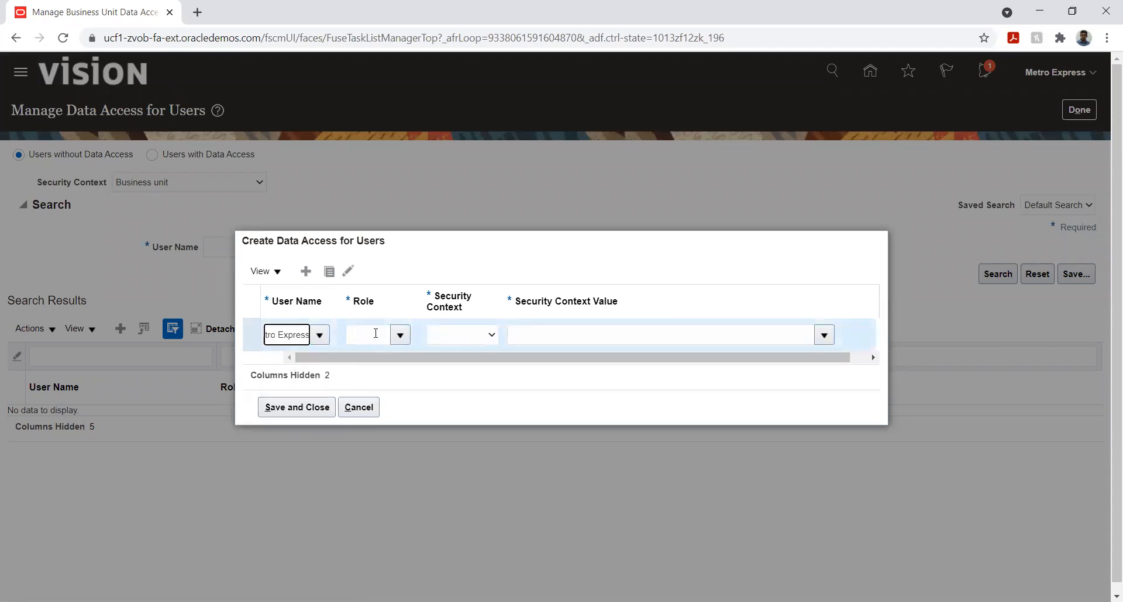
{"action": "left_click", "coordinate": [399, 335]}
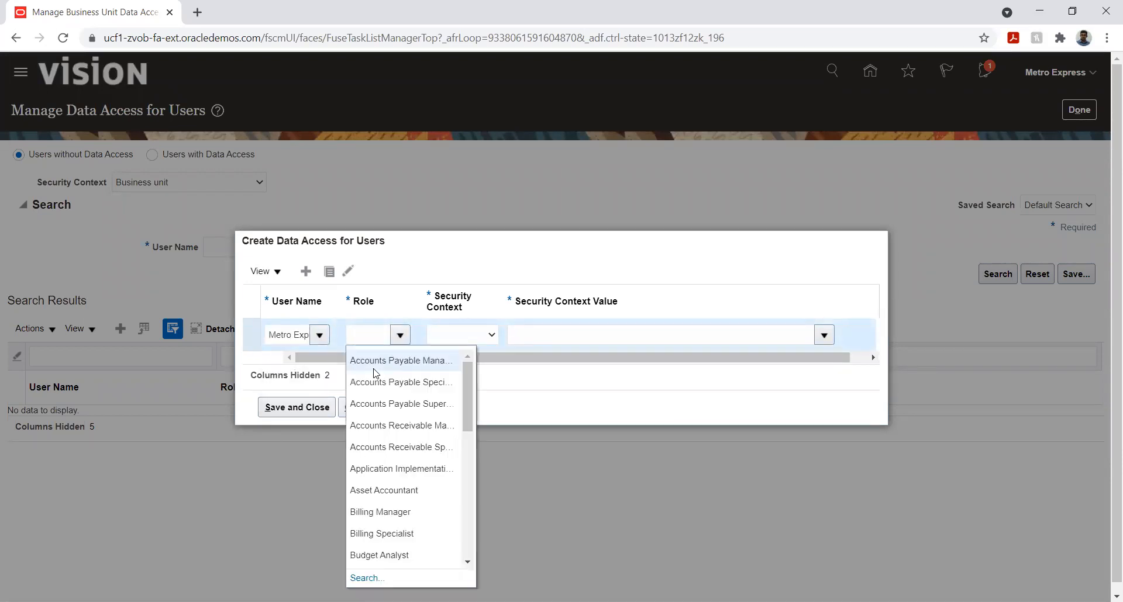
{"action": "left_click", "coordinate": [395, 426]}
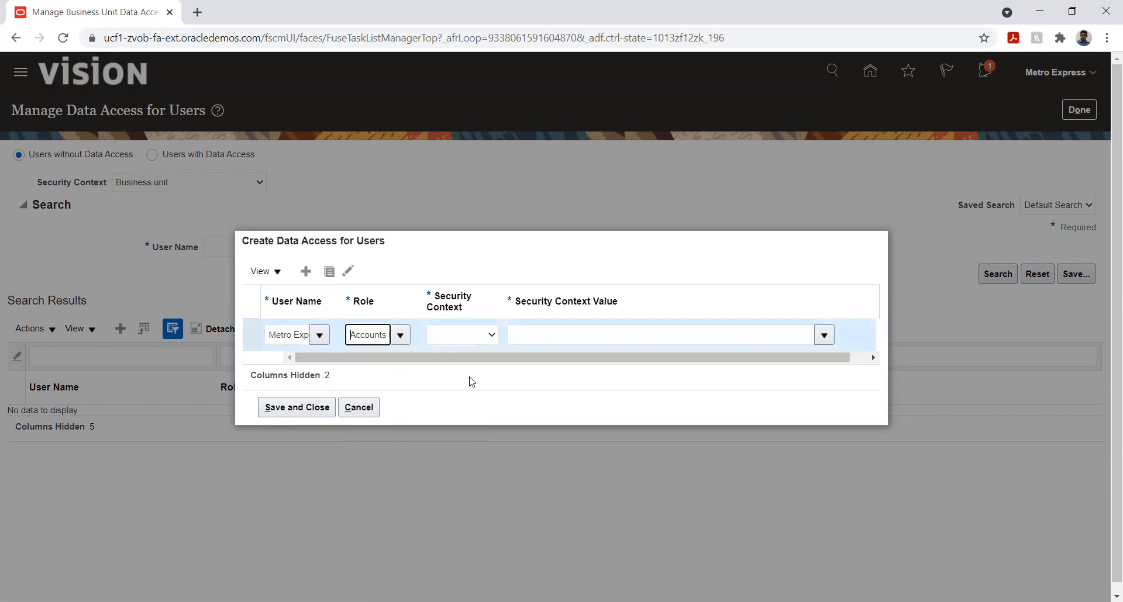
Set the manager entry's security context to Business unit with the value Metro Express Mauritius Business Unit
{"action": "left_click", "coordinate": [483, 338]}
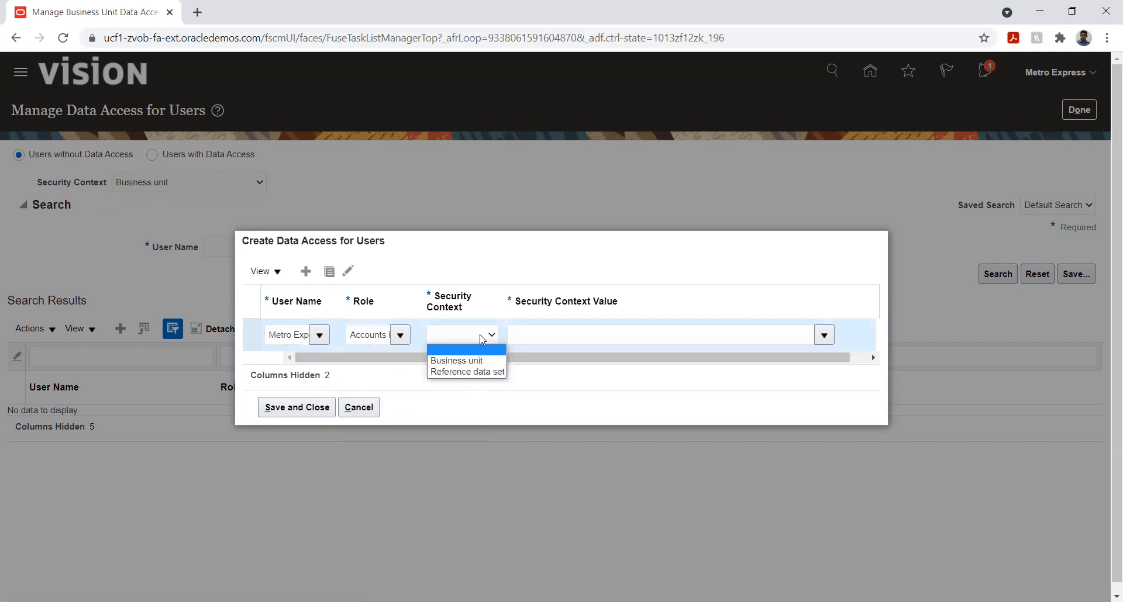
{"action": "left_click", "coordinate": [462, 361]}
{"action": "left_click", "coordinate": [554, 334]}
{"action": "type", "text": "Met"}
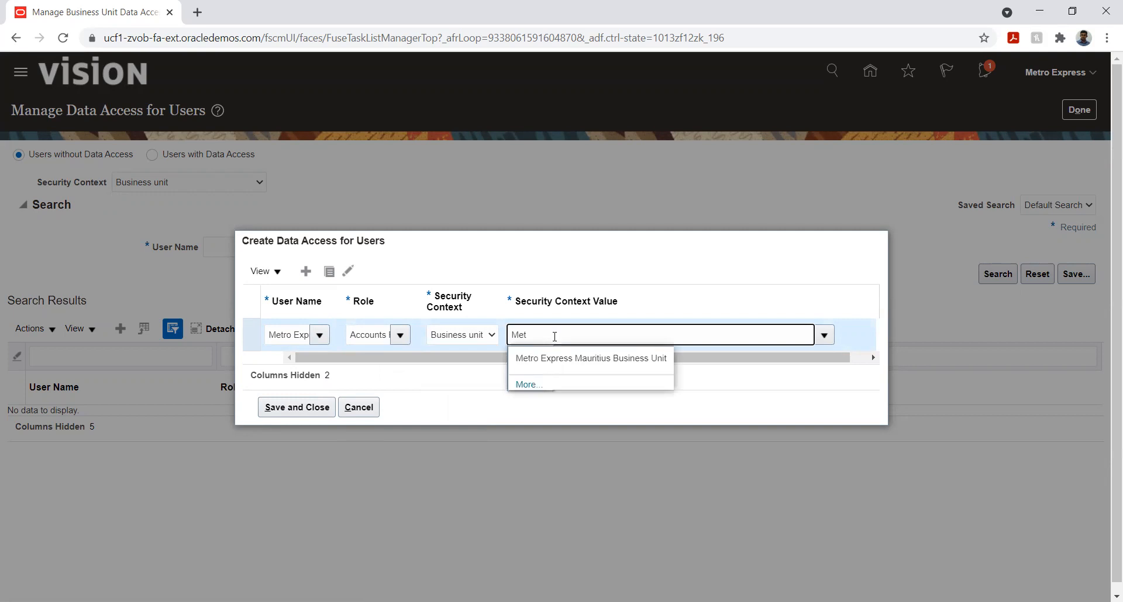
{"action": "left_click", "coordinate": [553, 359]}
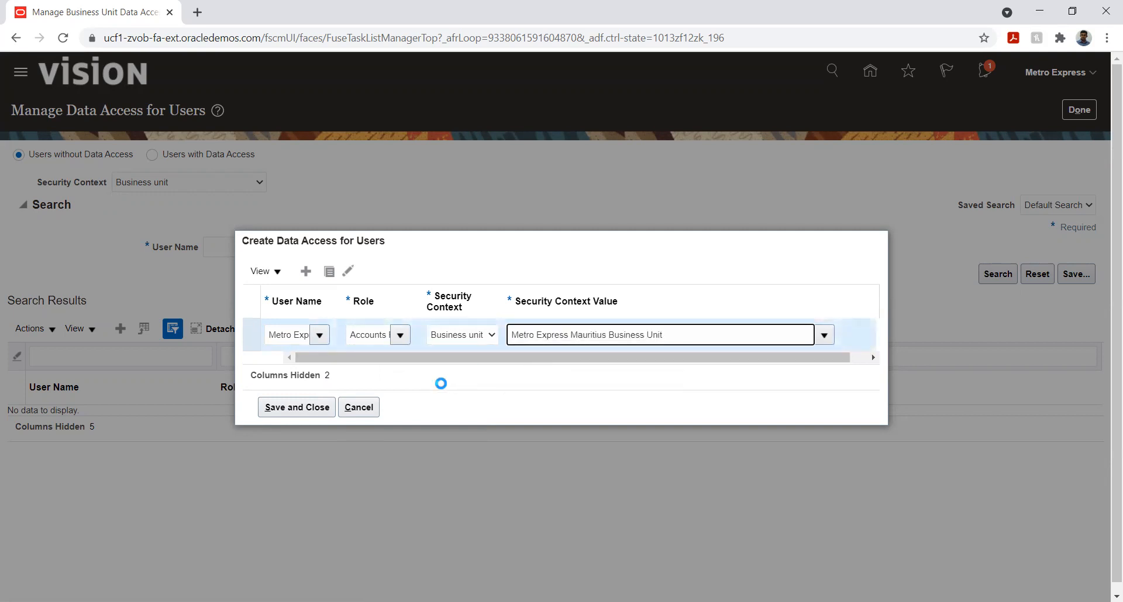
Add a second data access entry for the Metro Express user with the Accounts Receivable Specialist role
{"action": "left_click", "coordinate": [304, 276]}
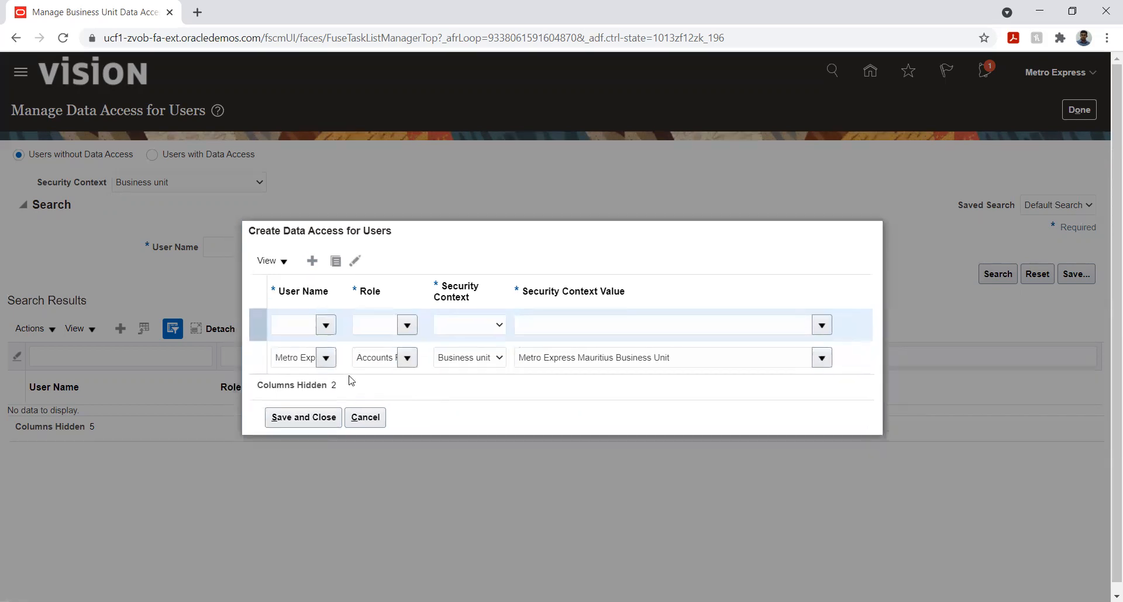
{"action": "left_click", "coordinate": [288, 325]}
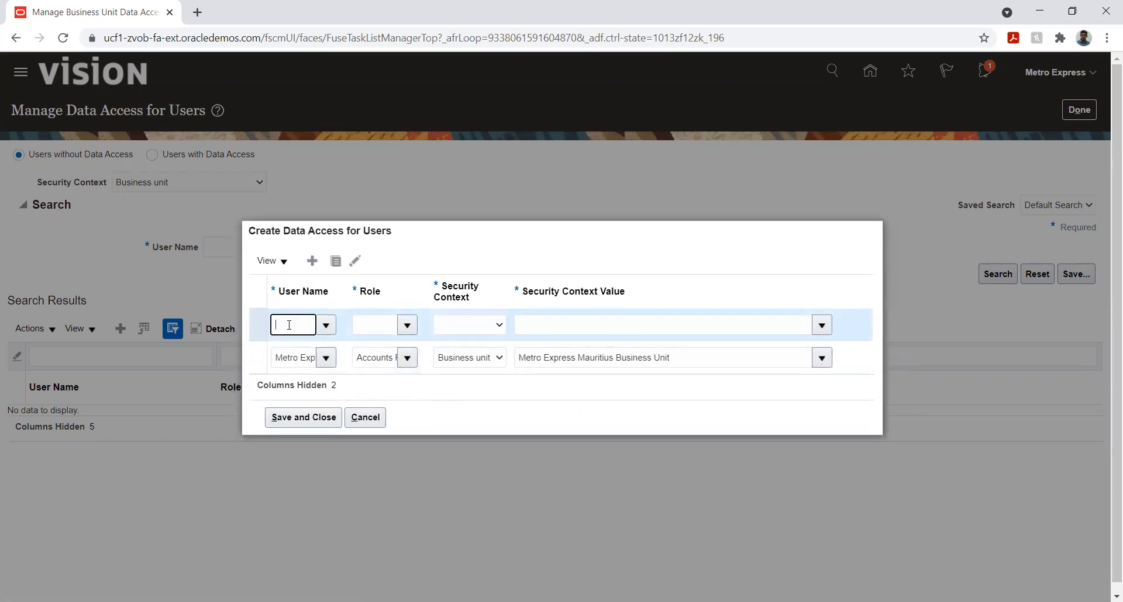
{"action": "type", "text": "Met"}
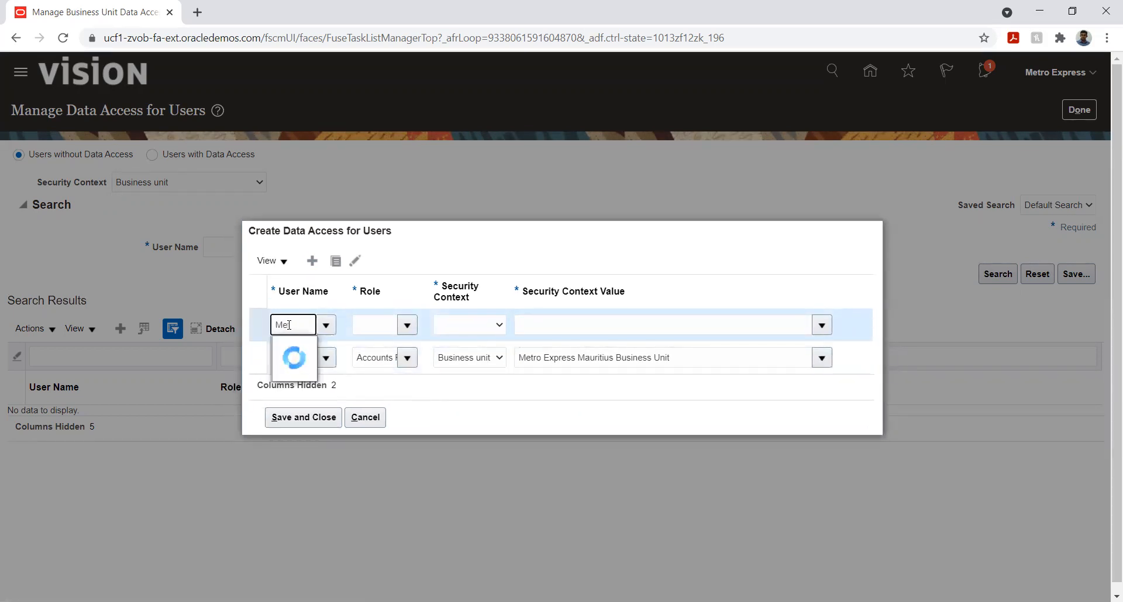
{"action": "left_click", "coordinate": [299, 347]}
{"action": "left_click", "coordinate": [373, 320]}
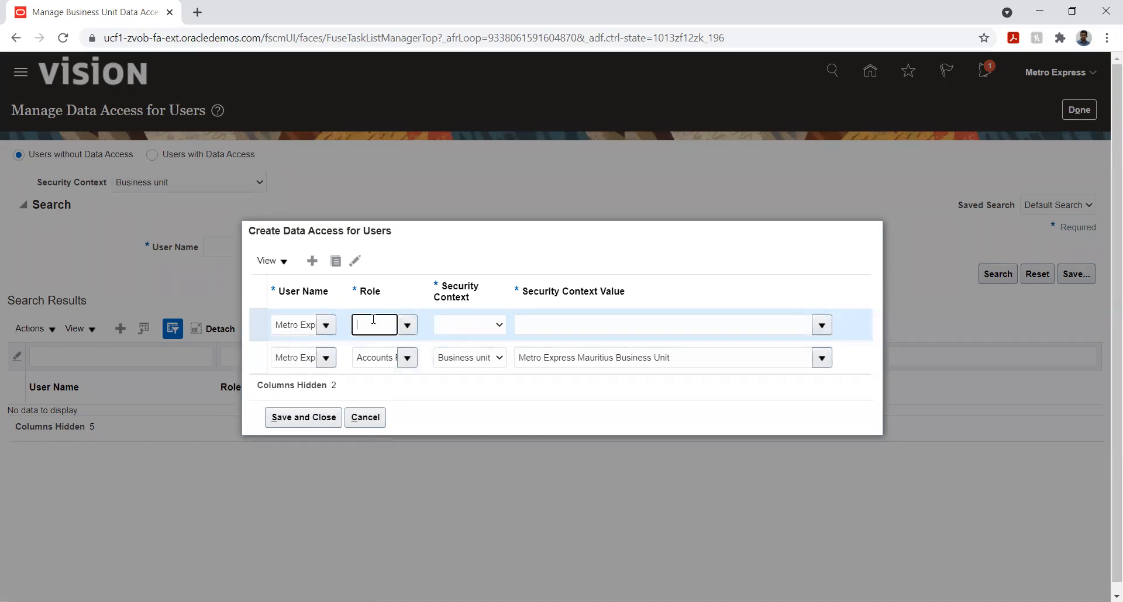
{"action": "left_click", "coordinate": [407, 325]}
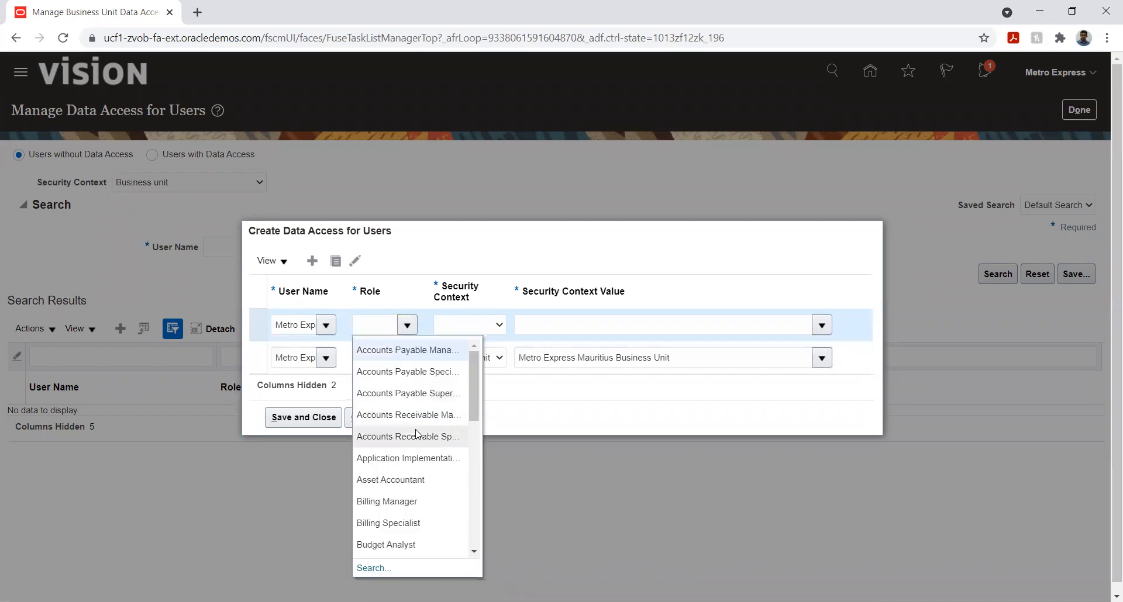
{"action": "left_click", "coordinate": [412, 437]}
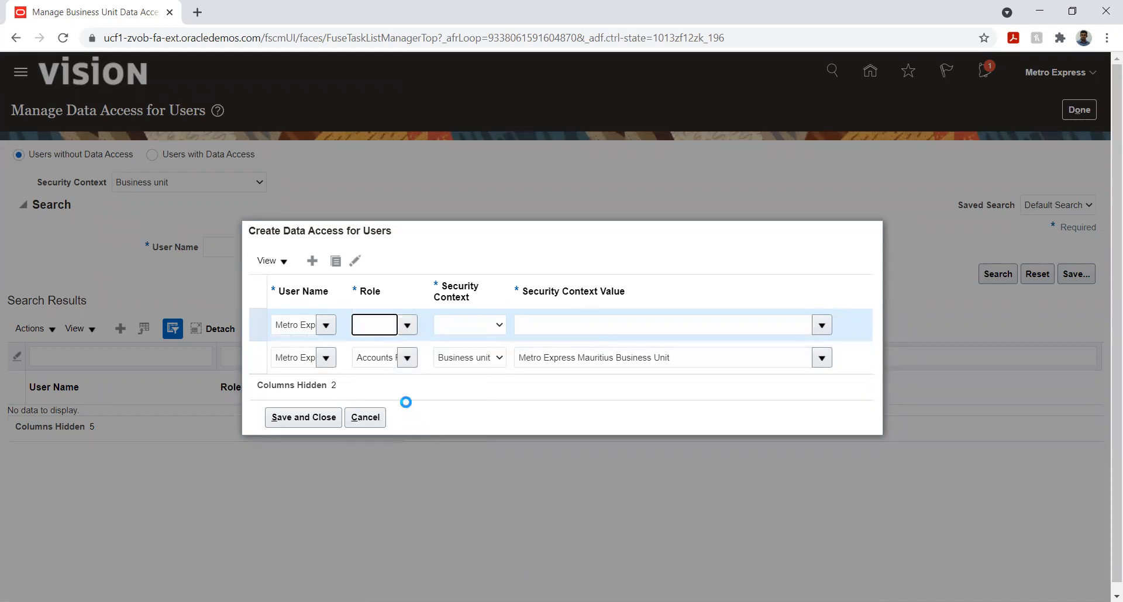
Try to assign the Business unit context and Metro Express Mauritius Business Unit to the specialist entry
{"action": "left_click", "coordinate": [372, 359]}
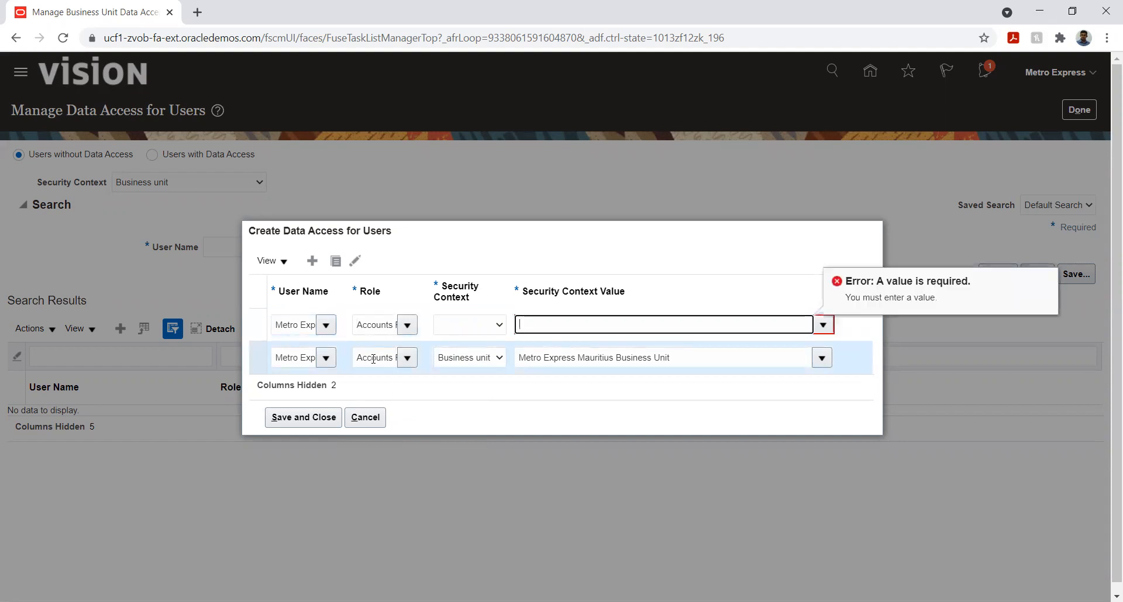
{"action": "left_click", "coordinate": [458, 326]}
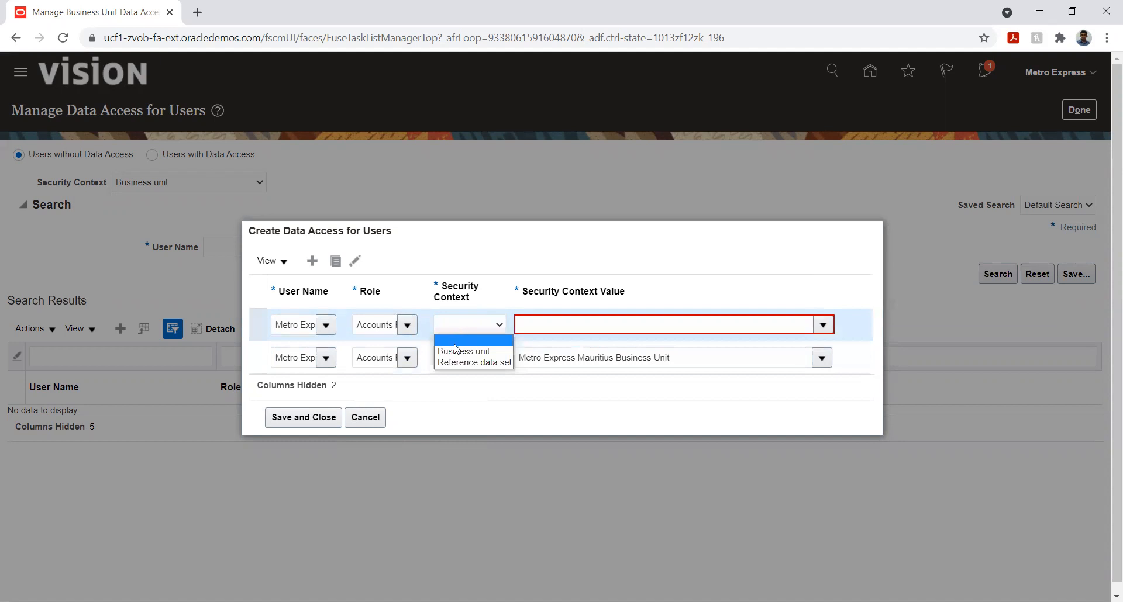
{"action": "left_click", "coordinate": [456, 350]}
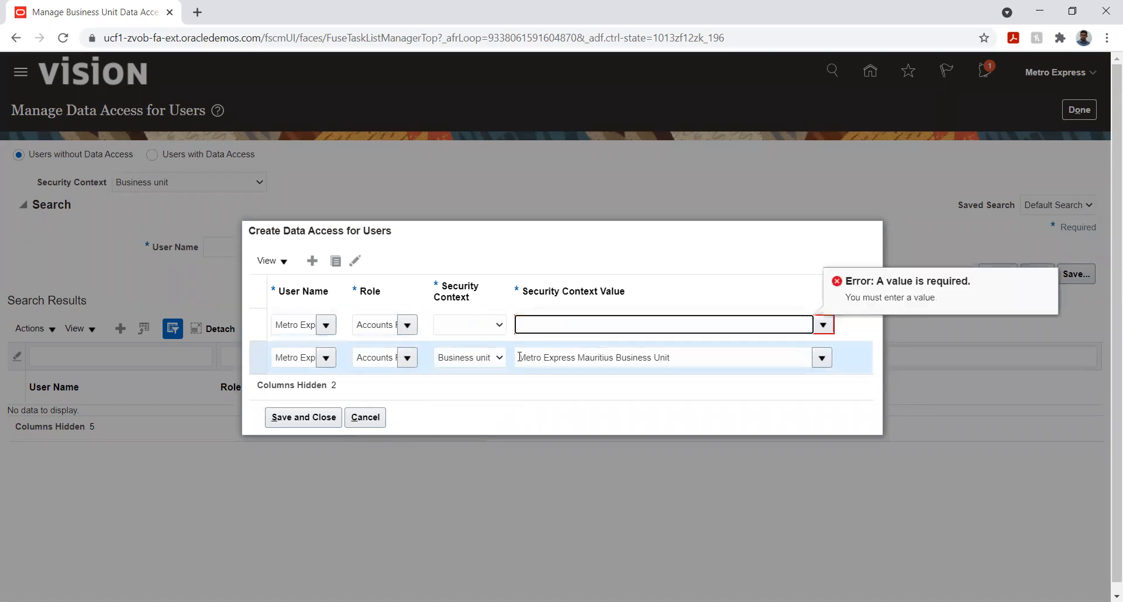
{"action": "left_click", "coordinate": [475, 329]}
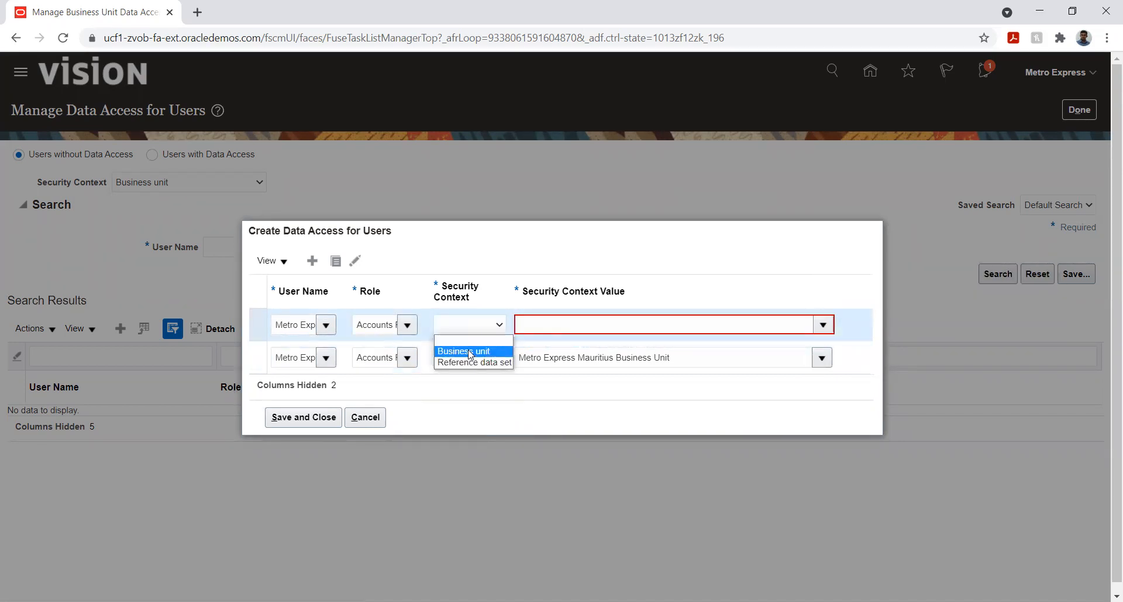
{"action": "left_click", "coordinate": [468, 351]}
{"action": "type", "text": "Met"}
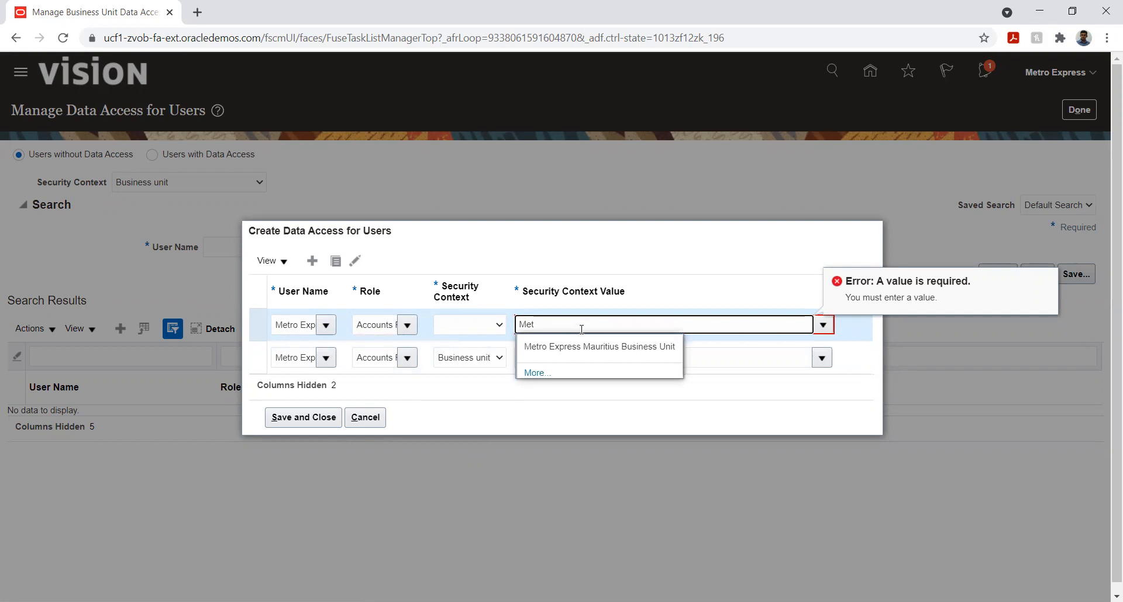
{"action": "left_click", "coordinate": [571, 347]}
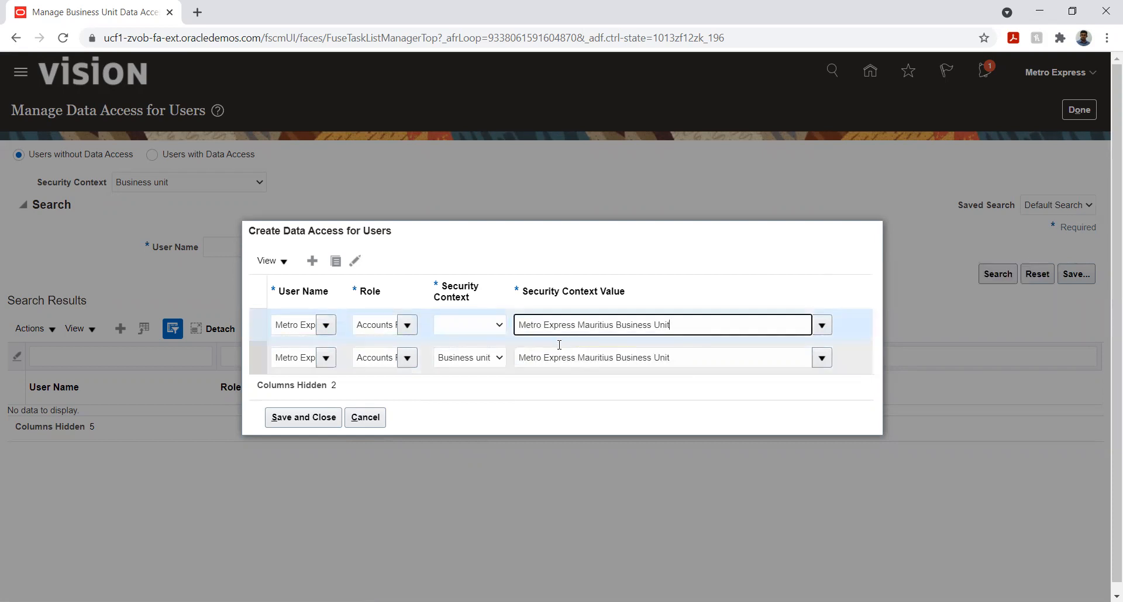
Set the specialist entry's security context to Business unit and its context value to Metro Express Mauritius Business Unit
{"action": "left_click", "coordinate": [486, 329]}
{"action": "left_click", "coordinate": [473, 351]}
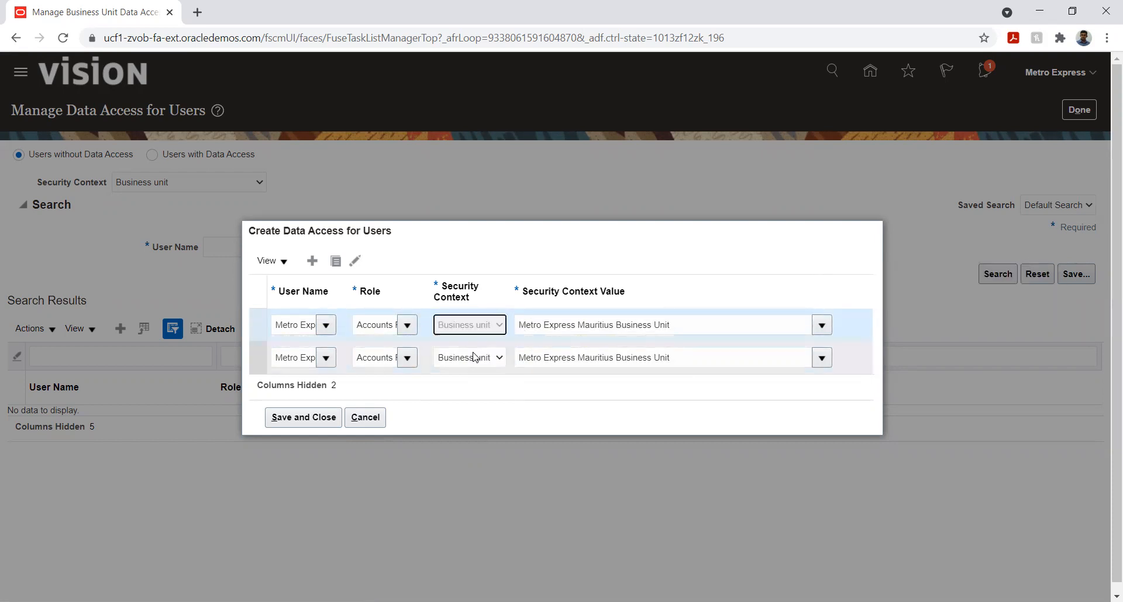
{"action": "left_click", "coordinate": [550, 324]}
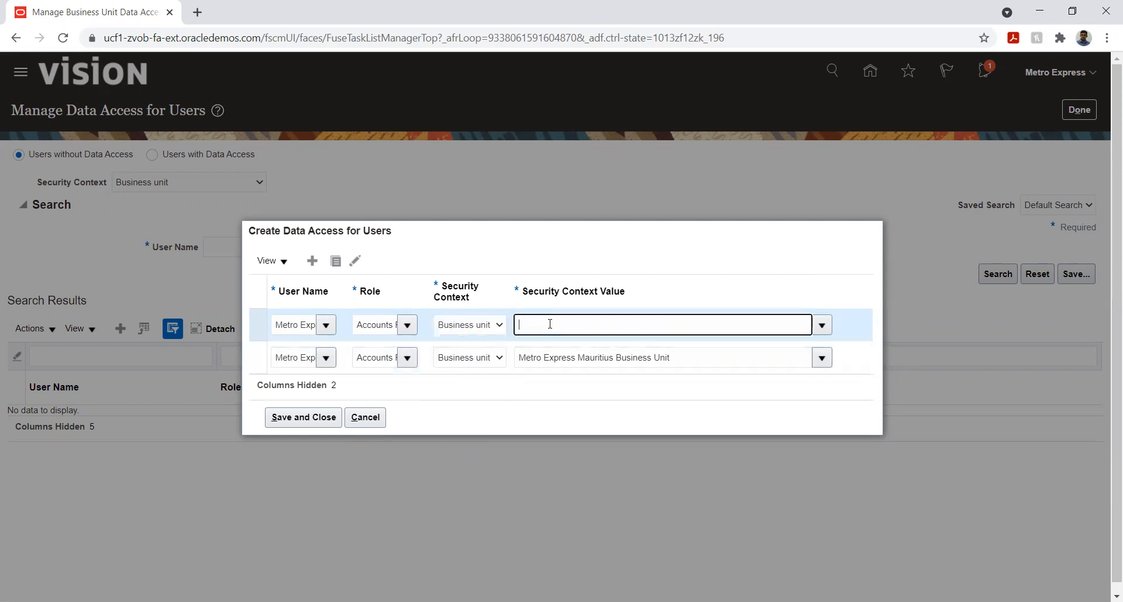
{"action": "type", "text": "Met"}
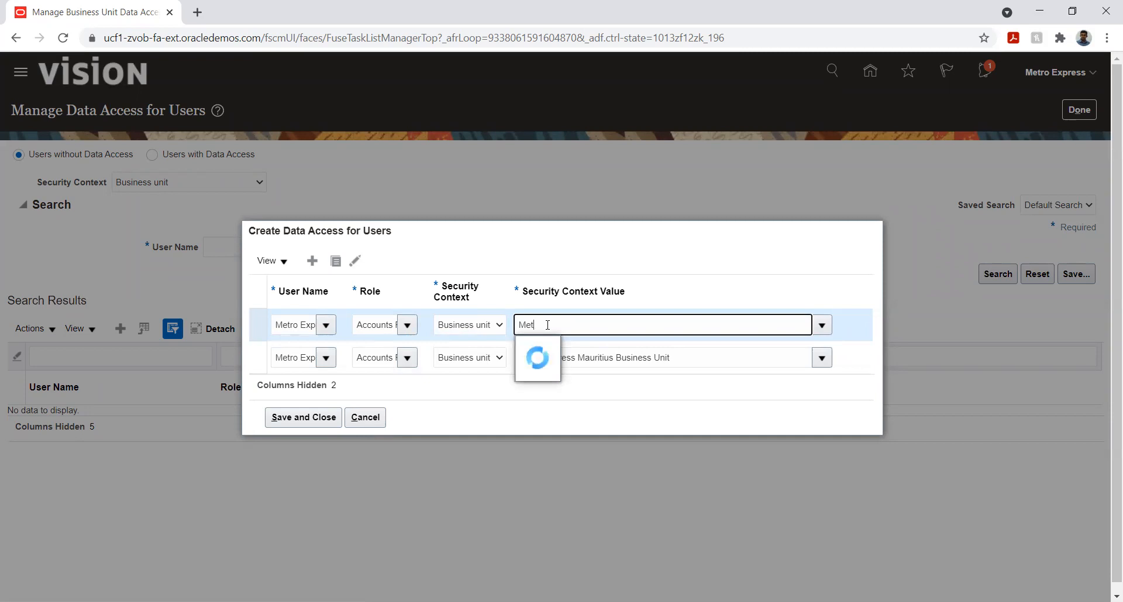
{"action": "left_click", "coordinate": [551, 349]}
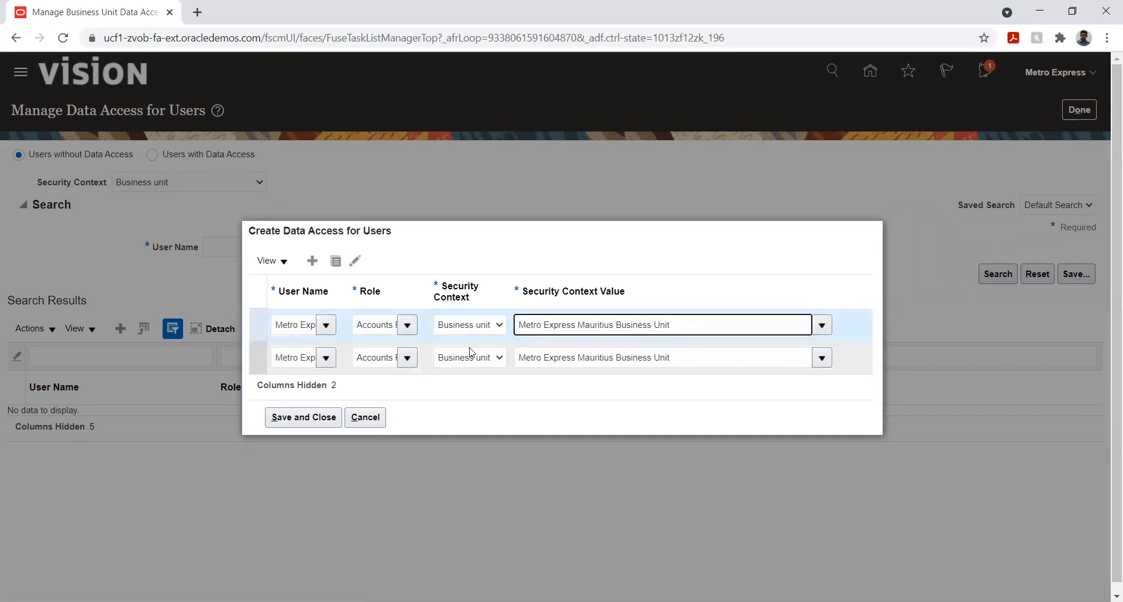
Check the full role names in both new data access entries
{"action": "left_click", "coordinate": [382, 325]}
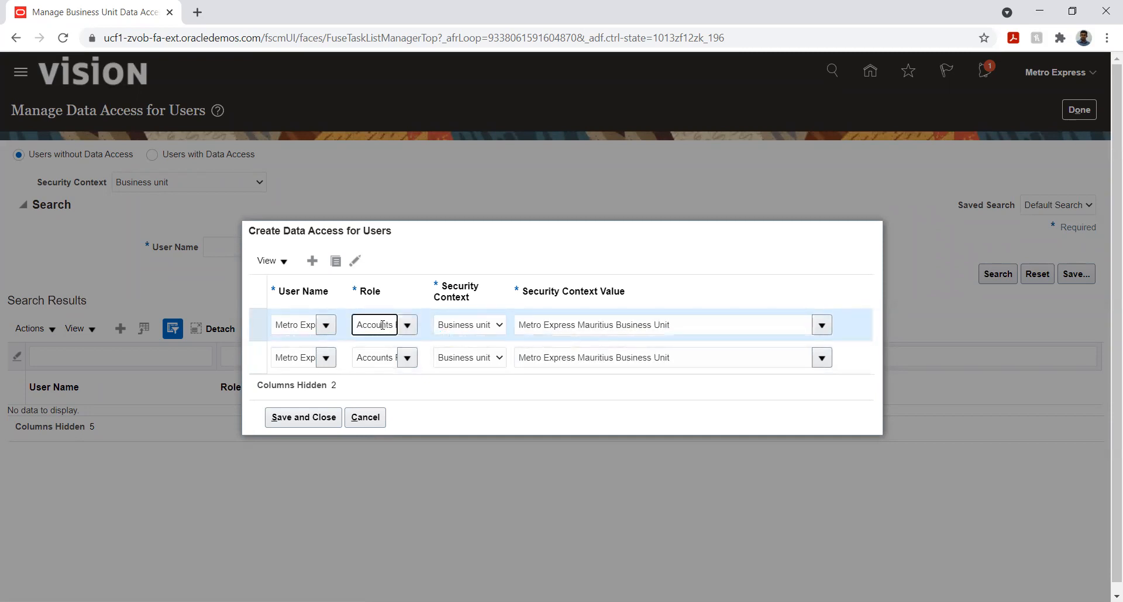
{"action": "key", "text": "Right"}
{"action": "key", "text": "Right"}
{"action": "key", "text": "Right"}
{"action": "key", "text": "Right"}
{"action": "key", "text": "Right"}
{"action": "key", "text": "Right"}
{"action": "key", "text": "Right"}
{"action": "key", "text": "Right"}
{"action": "key", "text": "Right"}
{"action": "key", "text": "Right"}
{"action": "key", "text": "Right"}
{"action": "key", "text": "Right"}
{"action": "key", "text": "Right"}
{"action": "key", "text": "Right"}
{"action": "key", "text": "Right"}
{"action": "key", "text": "Right"}
{"action": "key", "text": "Right"}
{"action": "key", "text": "Right"}
{"action": "key", "text": "Right"}
{"action": "key", "text": "Right"}
{"action": "left_click", "coordinate": [382, 358]}
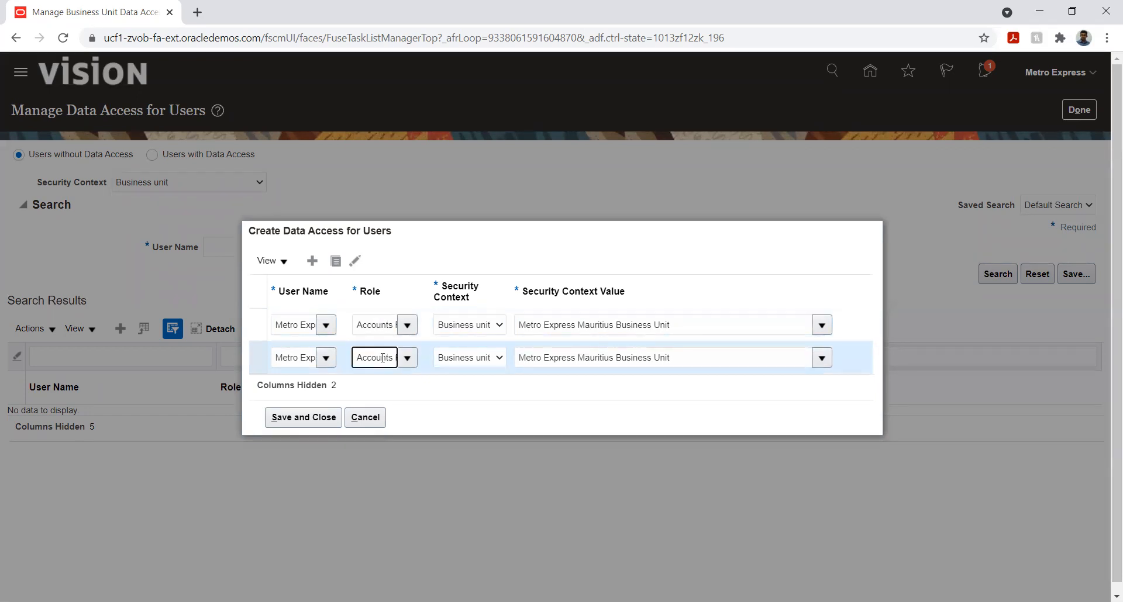
{"action": "key", "text": "Right"}
{"action": "key", "text": "Right"}
{"action": "key", "text": "Right"}
{"action": "key", "text": "Right"}
{"action": "key", "text": "Right"}
{"action": "key", "text": "Right"}
{"action": "key", "text": "Right"}
{"action": "key", "text": "Right"}
{"action": "key", "text": "Right"}
{"action": "key", "text": "Right"}
{"action": "key", "text": "Right"}
{"action": "key", "text": "Right"}
{"action": "key", "text": "Right"}
{"action": "key", "text": "Right"}
{"action": "key", "text": "Right"}
{"action": "key", "text": "Right"}
{"action": "key", "text": "Right"}
{"action": "key", "text": "Right"}
{"action": "key", "text": "Right"}
{"action": "key", "text": "Right"}
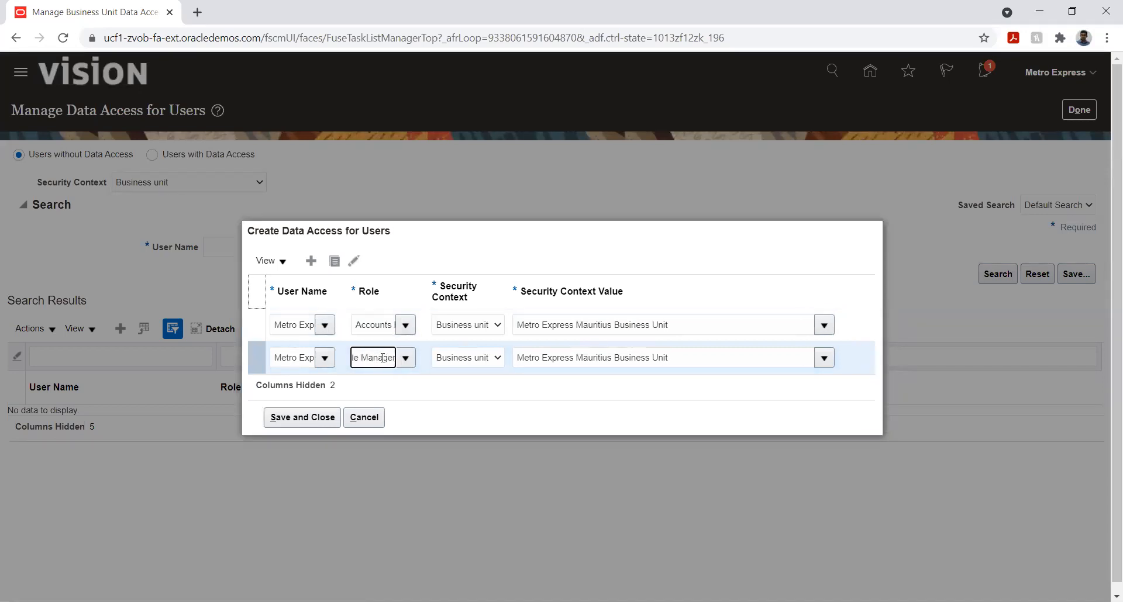
Try to save the two Business unit data access entries and discard them
{"action": "left_click", "coordinate": [306, 418]}
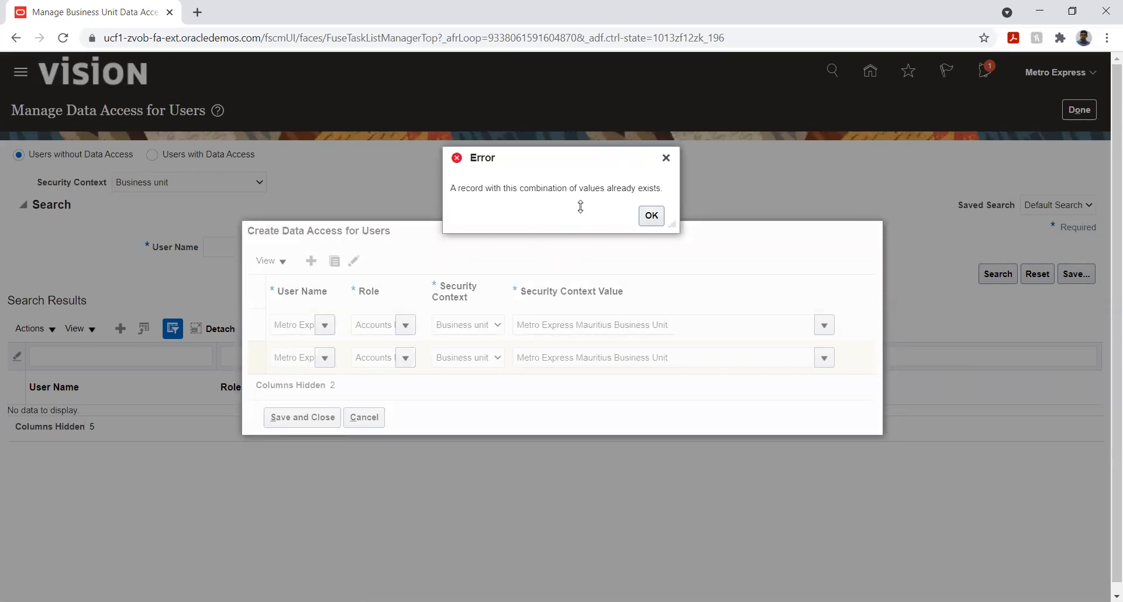
{"action": "left_click", "coordinate": [644, 216]}
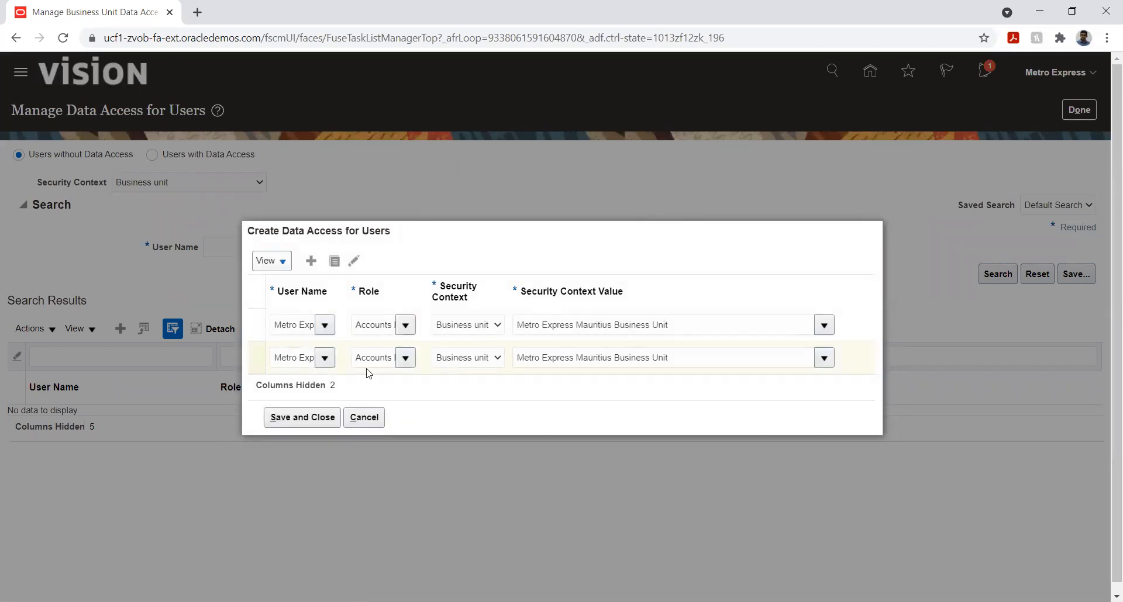
{"action": "left_click", "coordinate": [291, 421]}
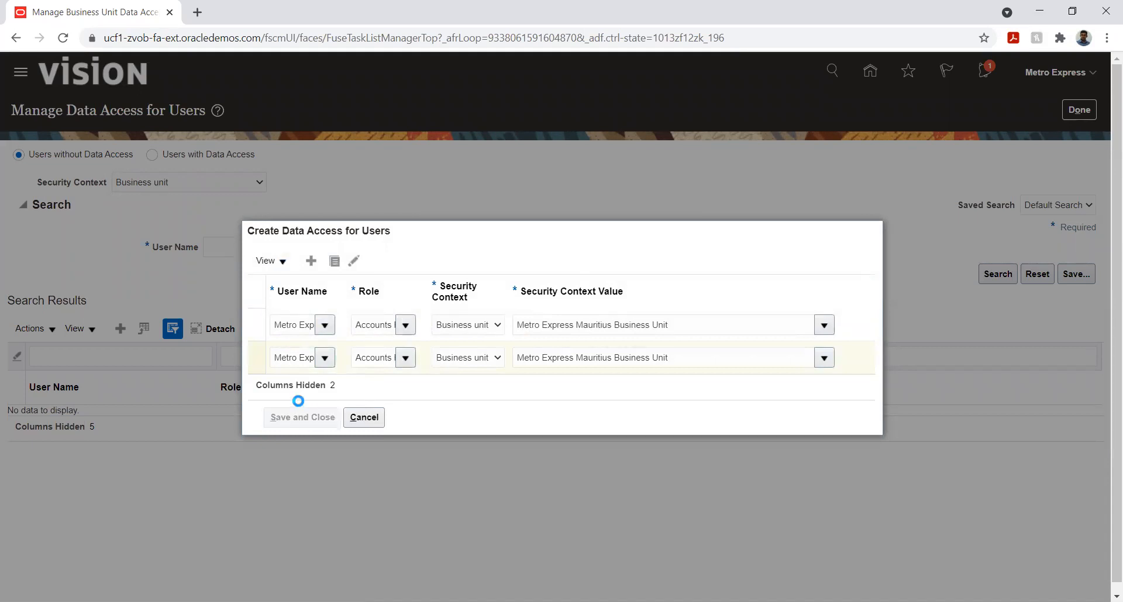
{"action": "left_click", "coordinate": [652, 215]}
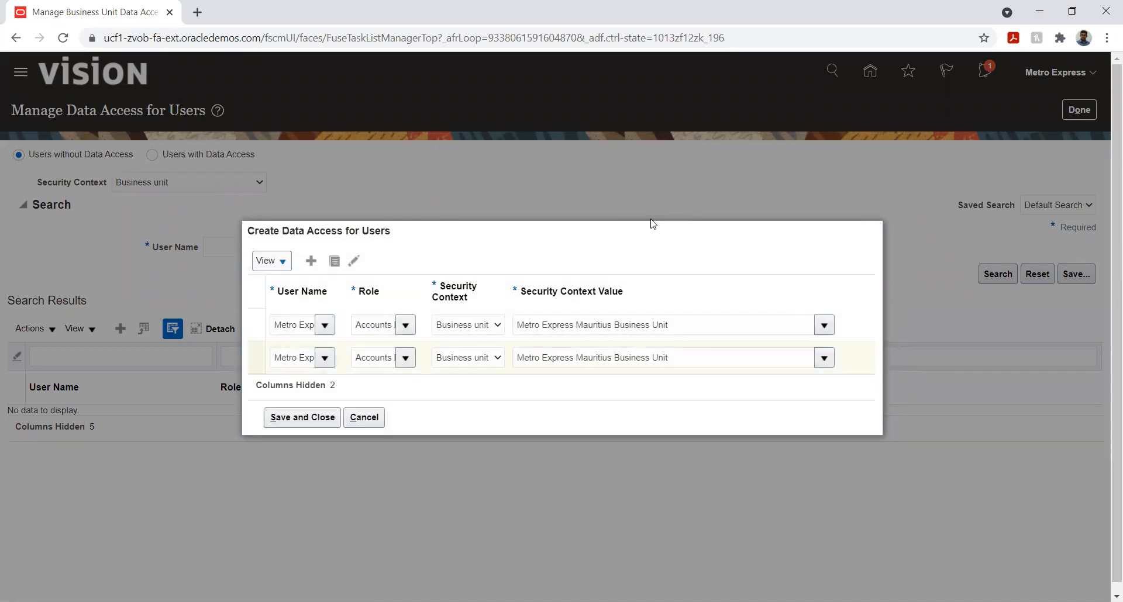
{"action": "left_click", "coordinate": [370, 419]}
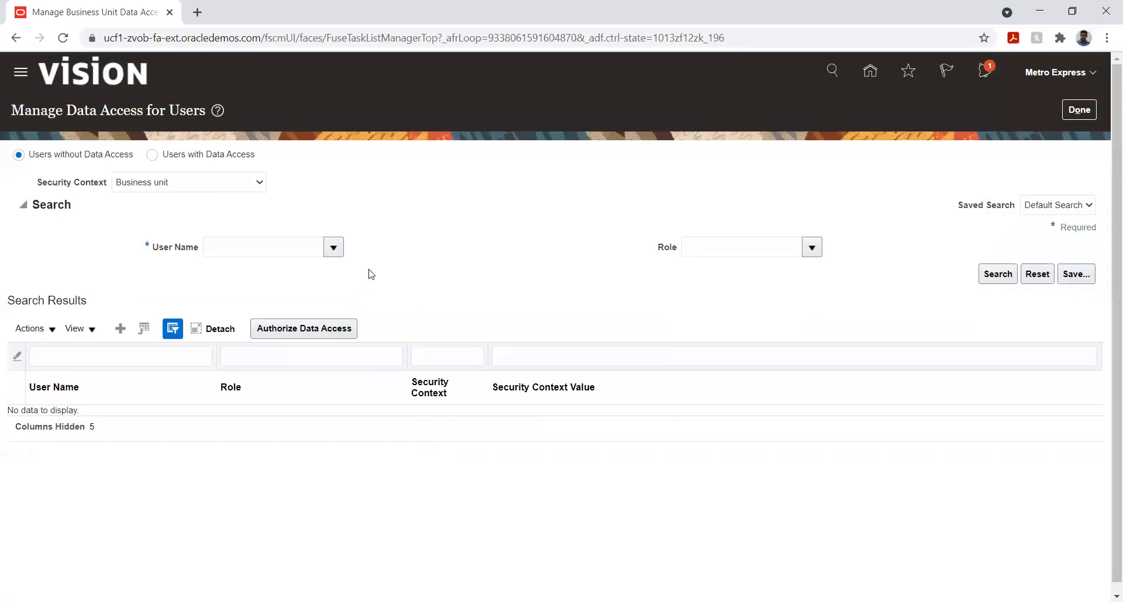
Search the users without data access for Metro Express and review the listed roles
{"action": "left_click", "coordinate": [284, 247]}
{"action": "type", "text": "Metr"}
{"action": "key", "text": "Tab"}
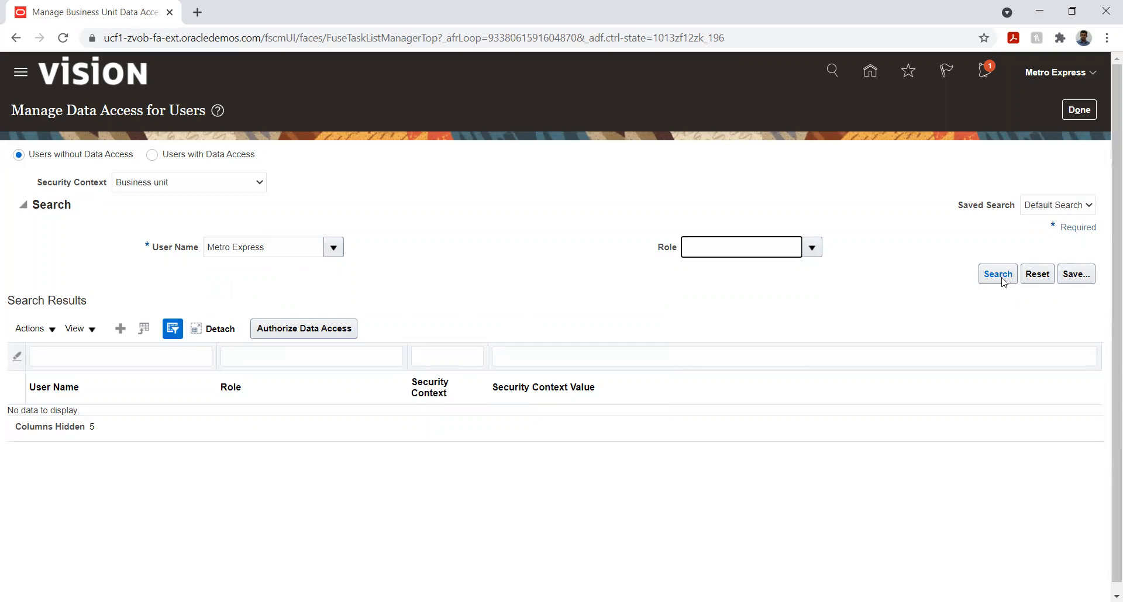
{"action": "left_click", "coordinate": [999, 275]}
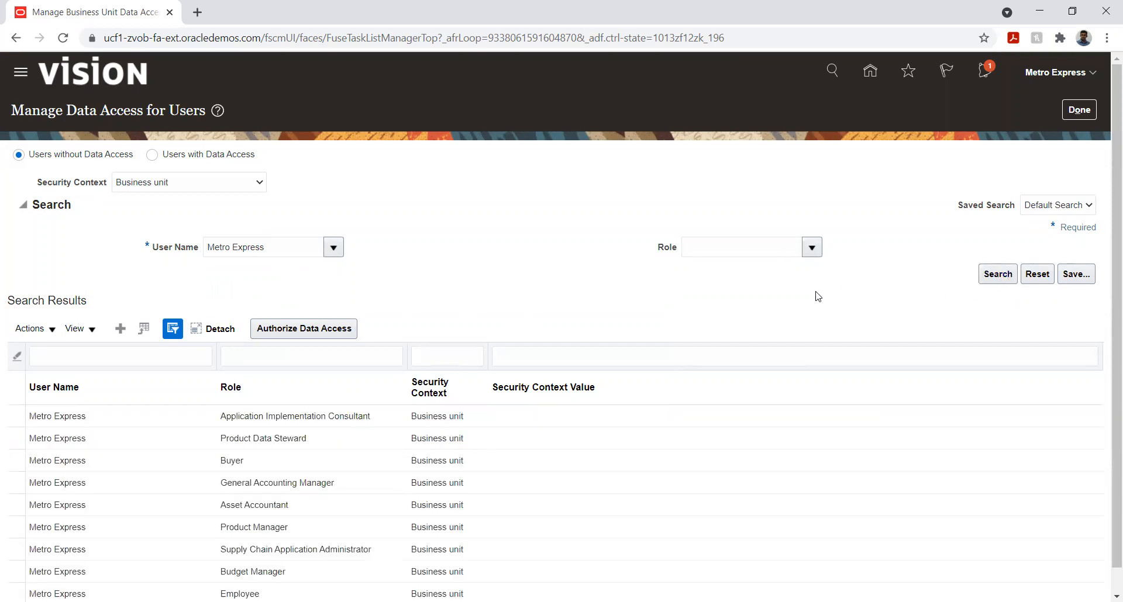
{"action": "scroll", "coordinate": [495, 248], "scroll_direction": "down", "scroll_amount": 1}
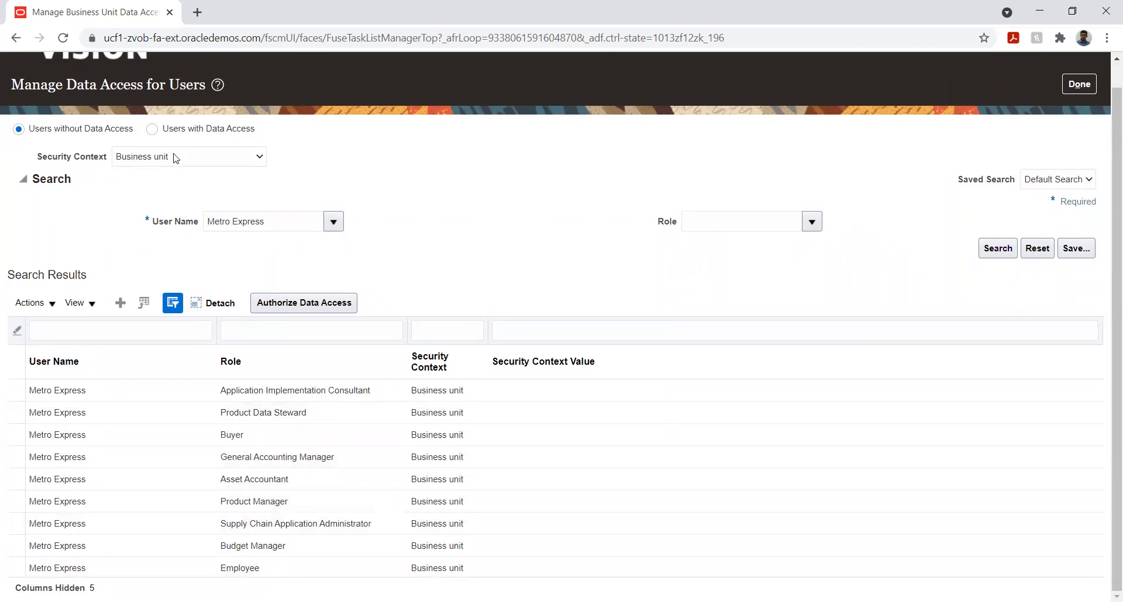
Search the users with data access for Metro Express and inspect the Accounts Receivable Manager and Specialist assignments
{"action": "left_click", "coordinate": [152, 131]}
{"action": "left_click", "coordinate": [273, 240]}
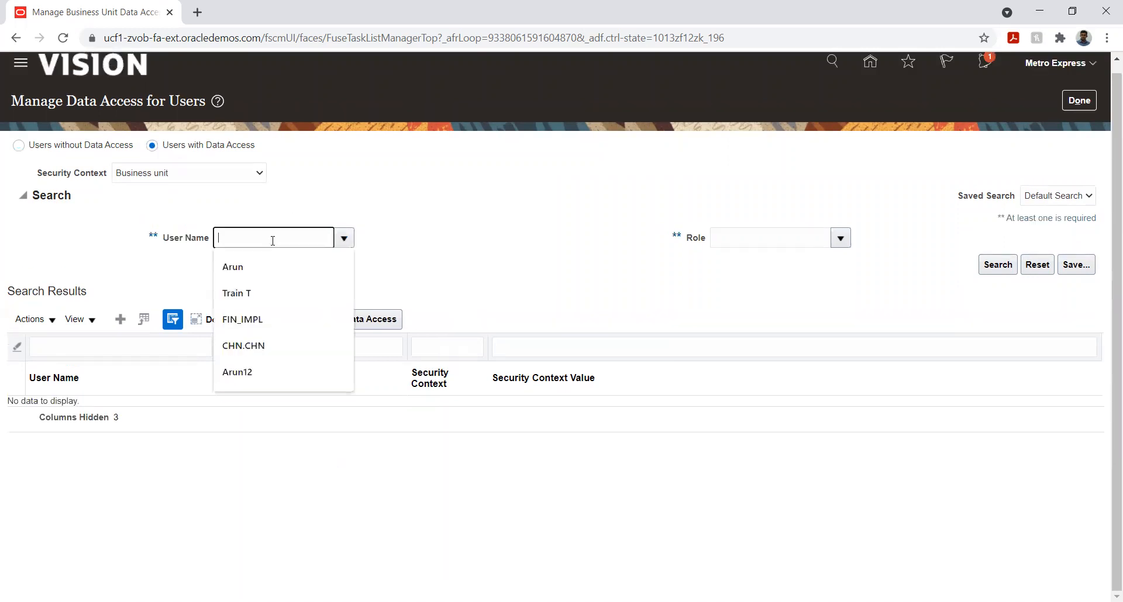
{"action": "type", "text": "Metr"}
{"action": "key", "text": "Tab"}
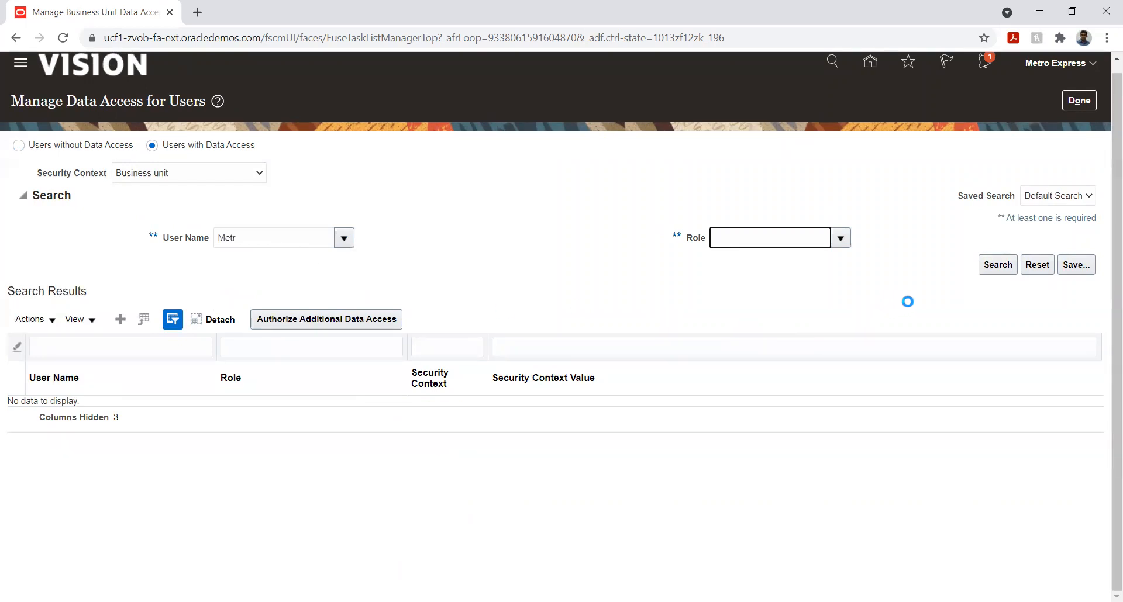
{"action": "left_click", "coordinate": [1004, 266]}
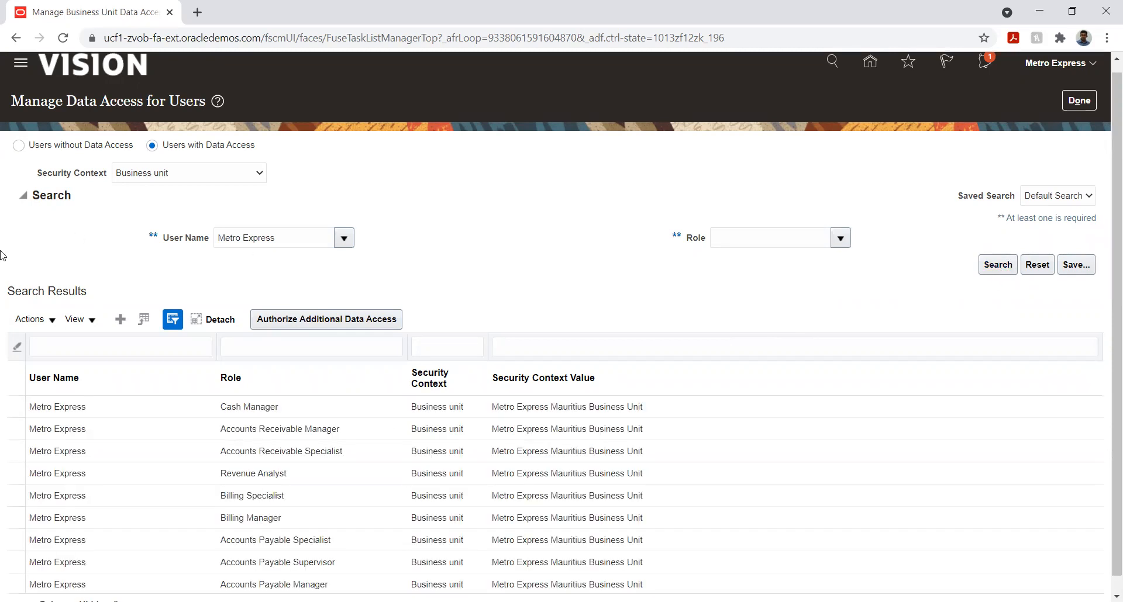
{"action": "scroll", "coordinate": [2, 257], "scroll_direction": "down", "scroll_amount": 1}
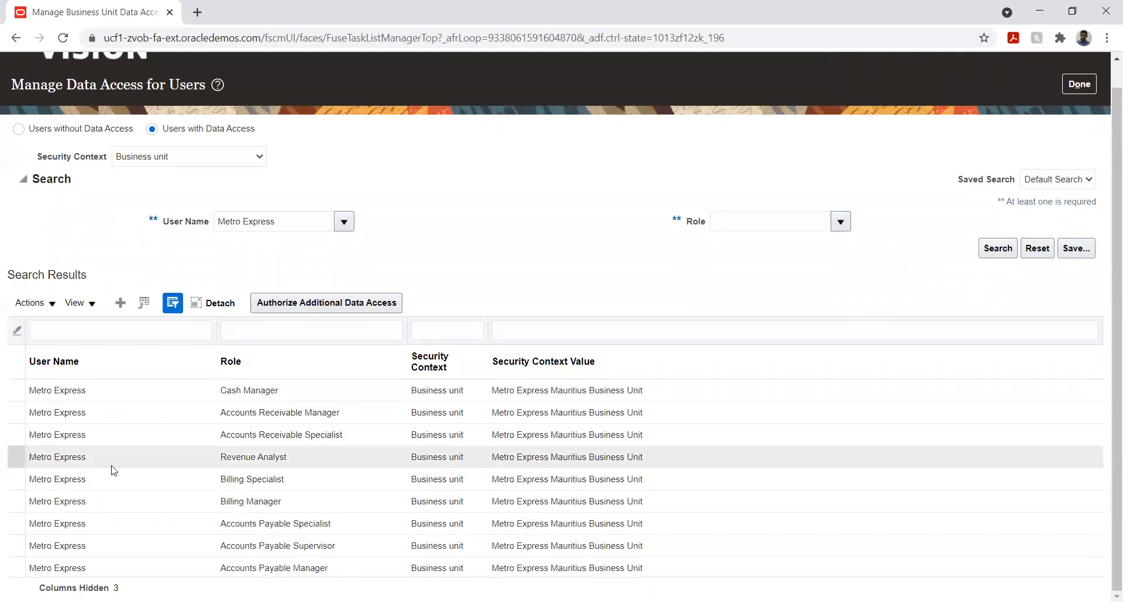
{"action": "left_click", "coordinate": [243, 417]}
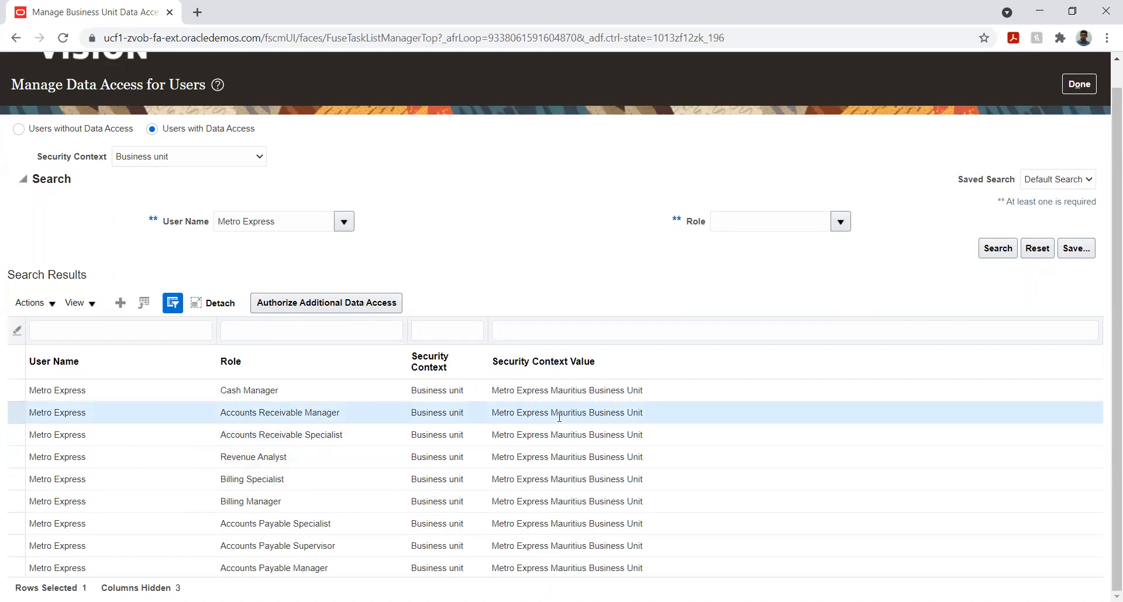
{"action": "left_click", "coordinate": [340, 436]}
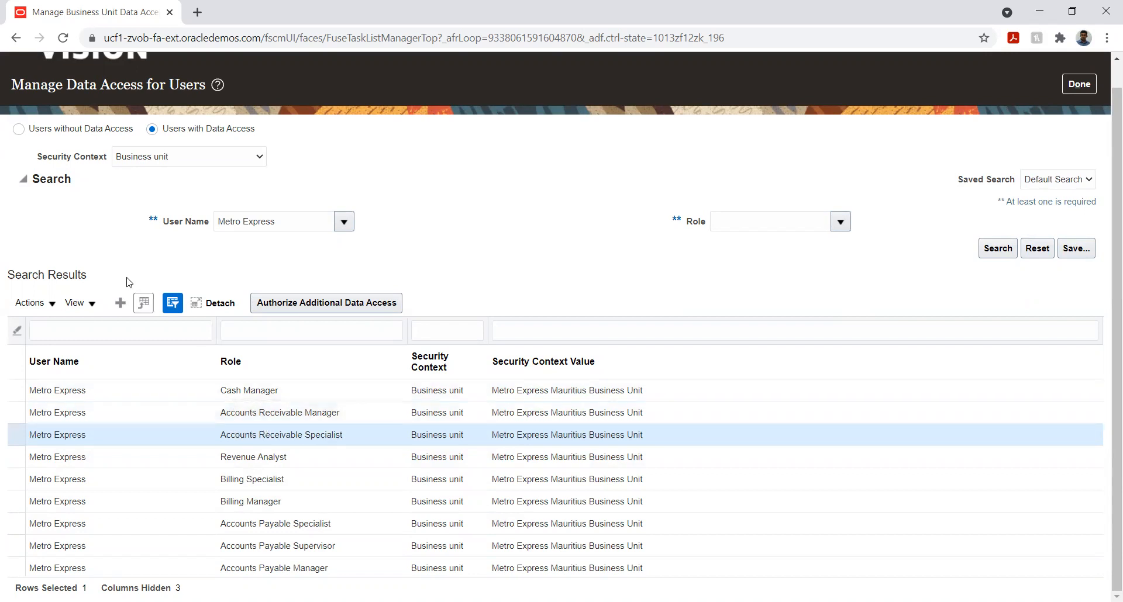
Create a data access entry for the Metro Express user with the Accounts Receivable Manager role
{"action": "left_click", "coordinate": [120, 304]}
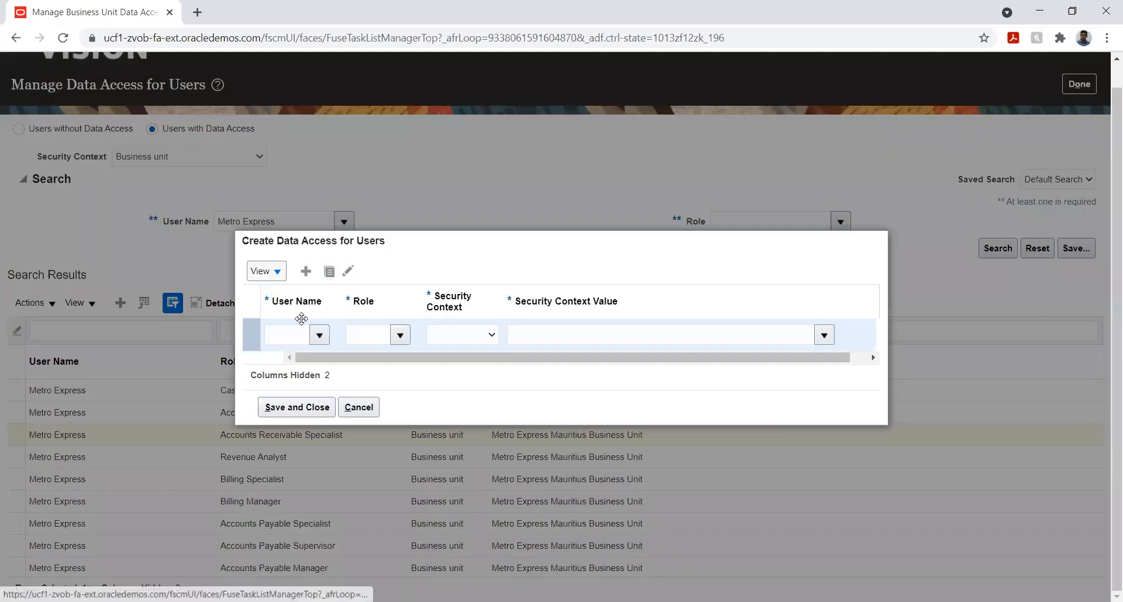
{"action": "type", "text": "Met"}
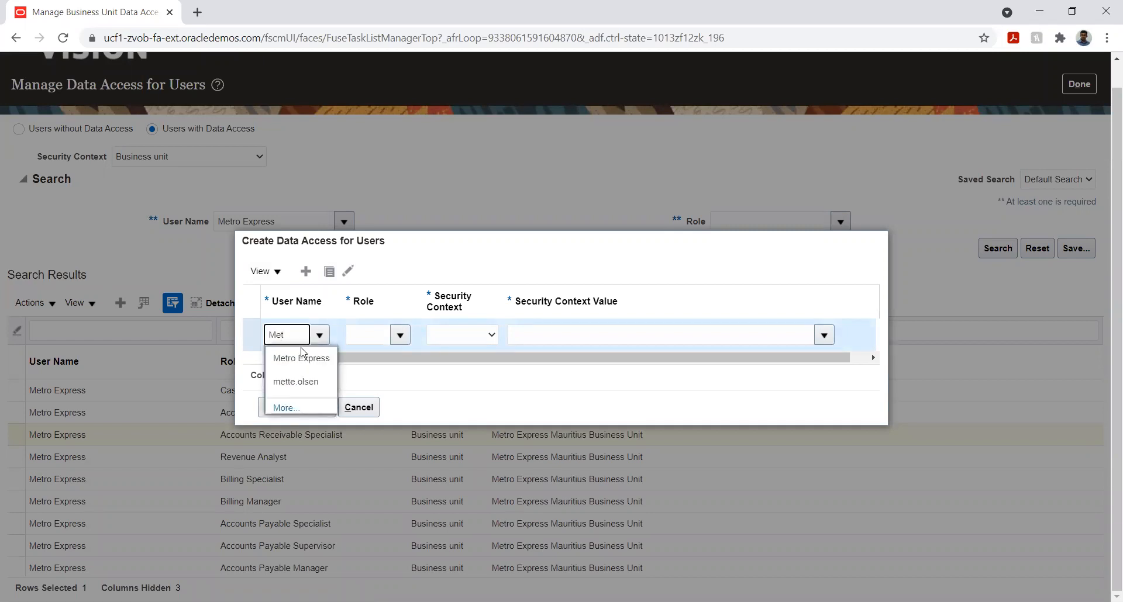
{"action": "left_click", "coordinate": [301, 357]}
{"action": "left_click", "coordinate": [400, 335]}
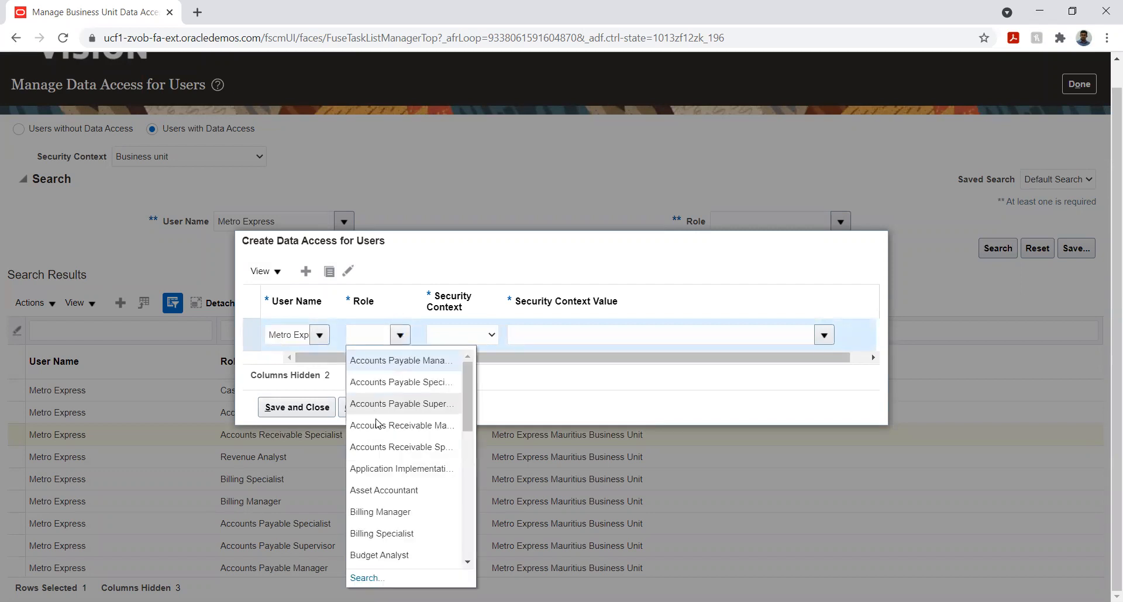
{"action": "left_click", "coordinate": [395, 427]}
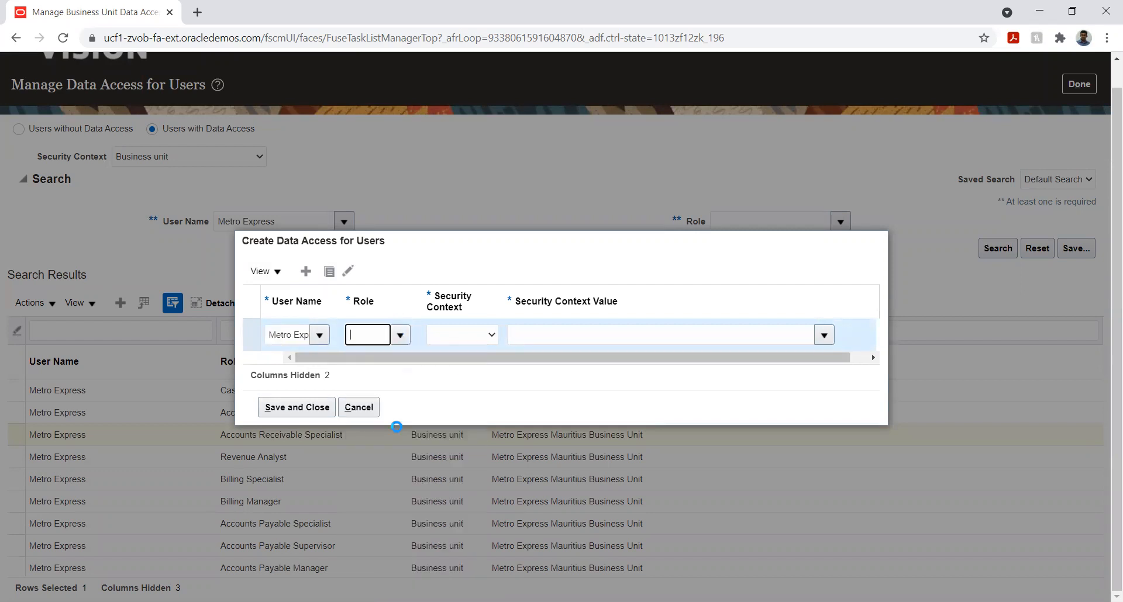
Set the manager entry's security context to Reference data set with the value METRO_MUR_BU_SET
{"action": "left_click", "coordinate": [460, 343]}
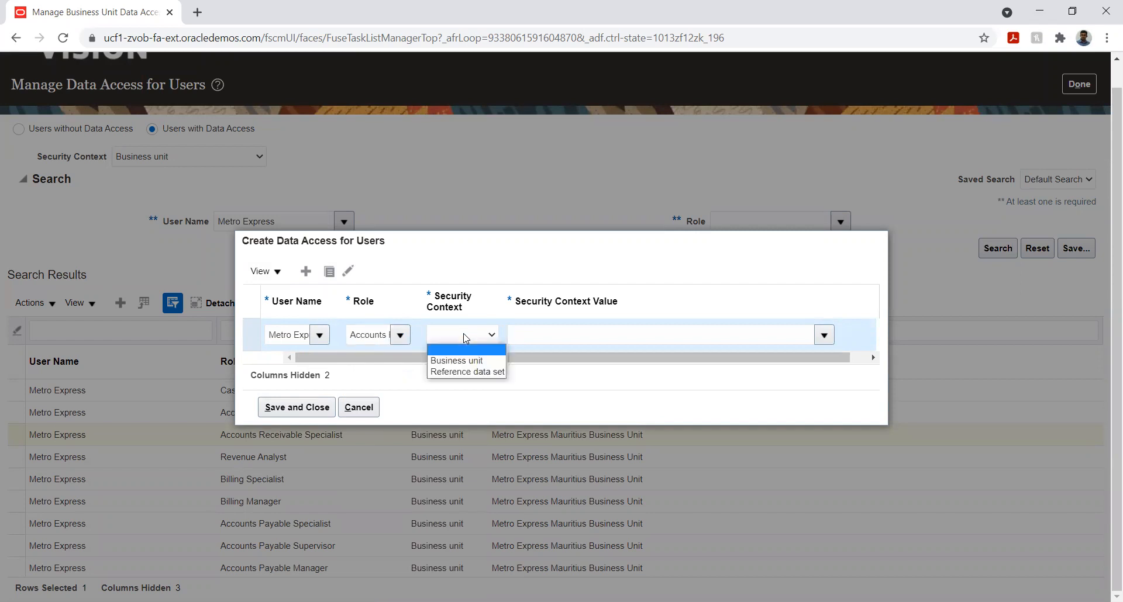
{"action": "left_click", "coordinate": [471, 370]}
{"action": "left_click", "coordinate": [594, 336]}
{"action": "type", "text": "M"}
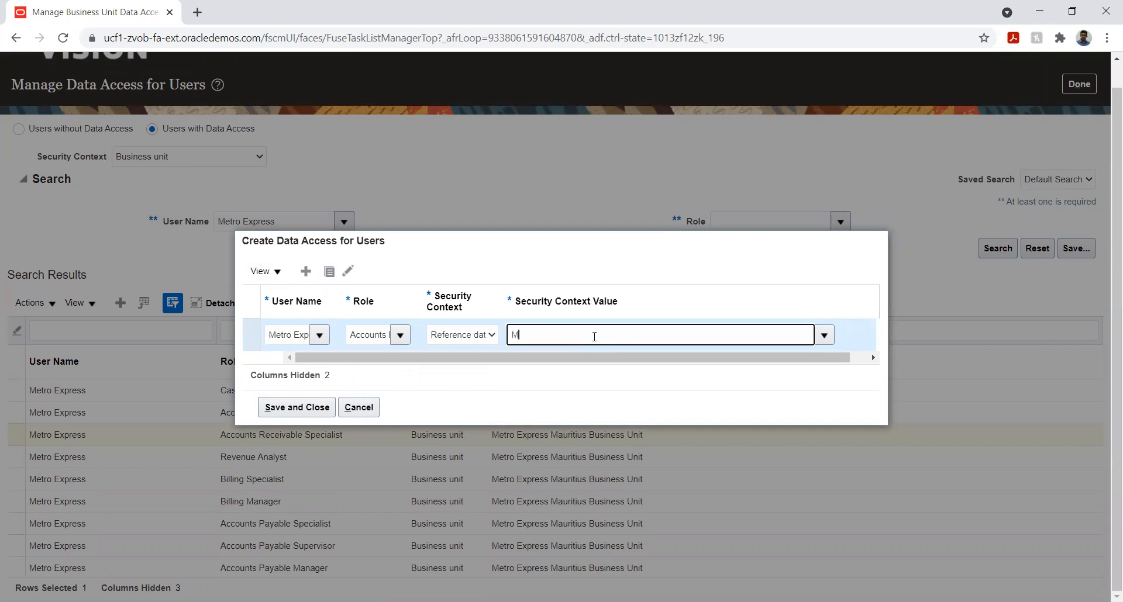
{"action": "type", "text": "et"}
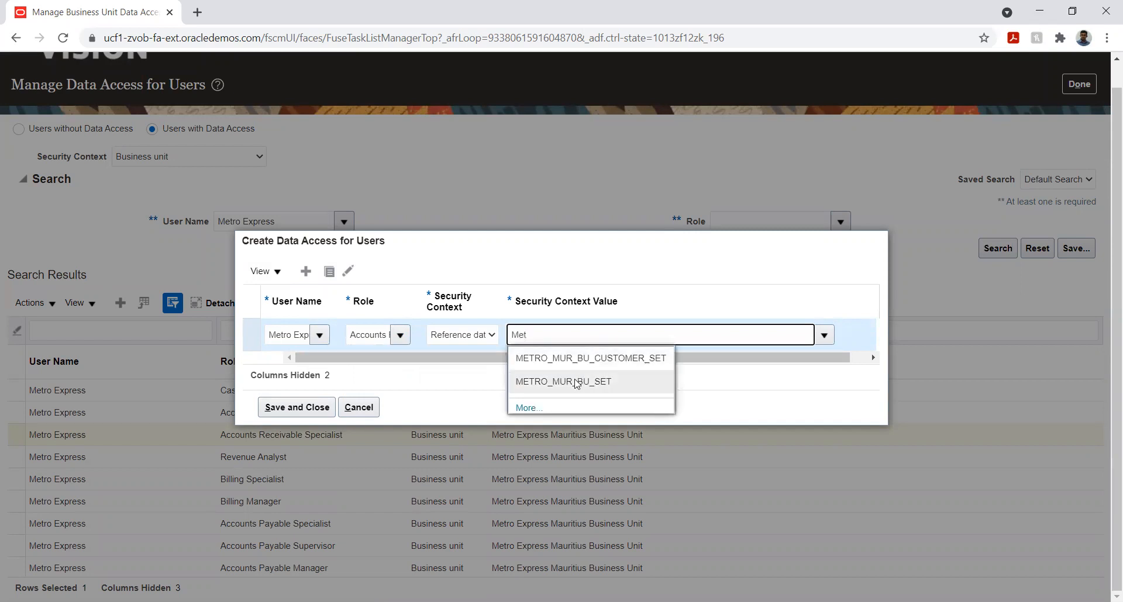
{"action": "left_click", "coordinate": [576, 382]}
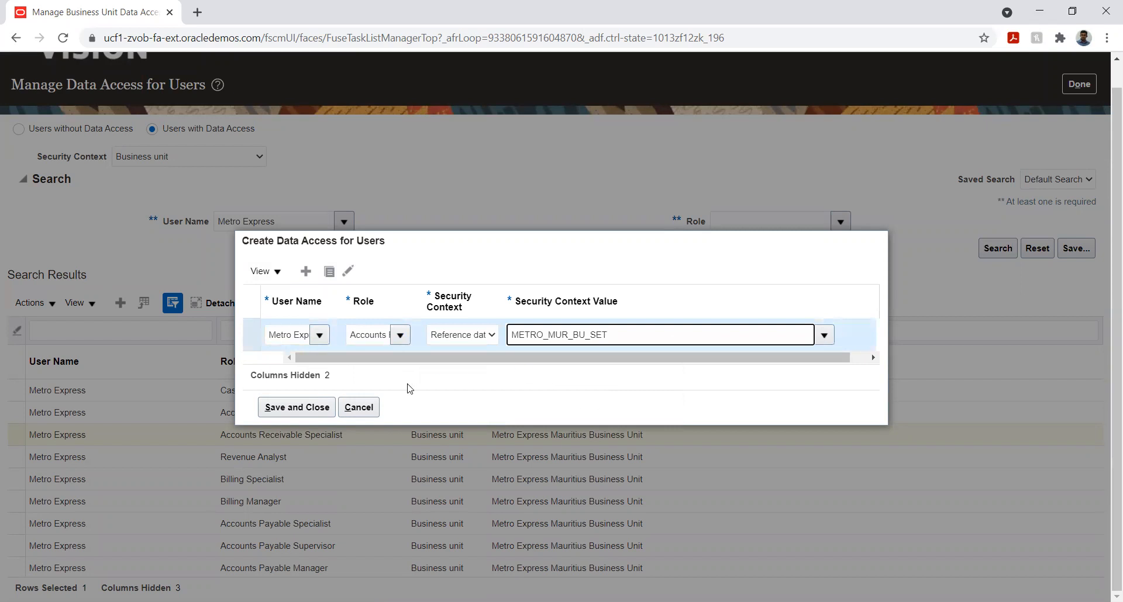
Add another data access entry for the Metro Express user with the Accounts Receivable Specialist role
{"action": "left_click", "coordinate": [305, 271]}
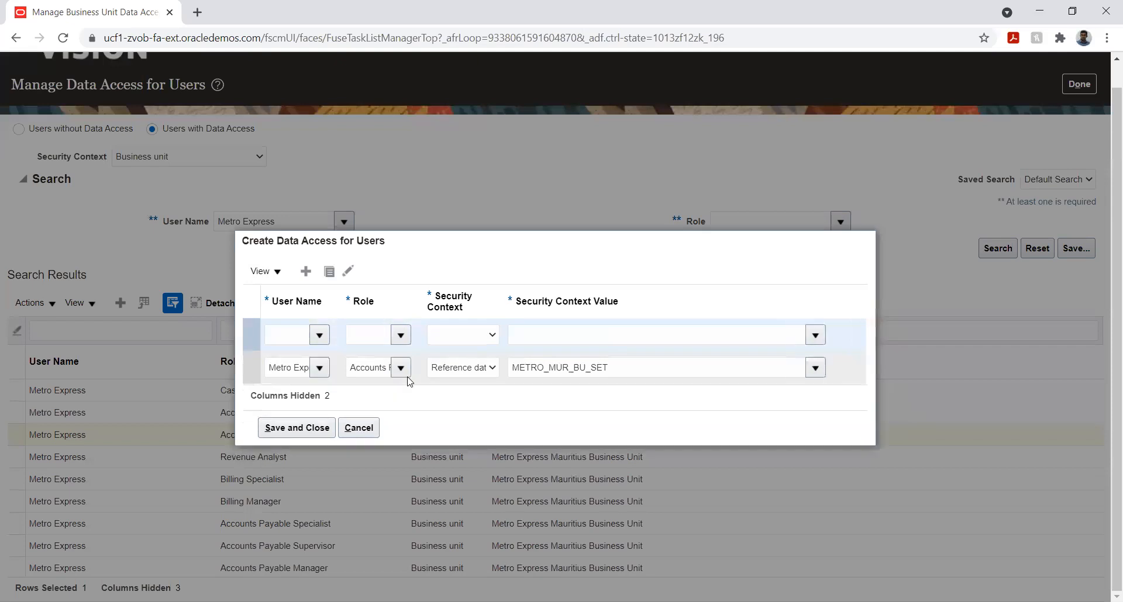
{"action": "left_click", "coordinate": [294, 326]}
{"action": "type", "text": "Met"}
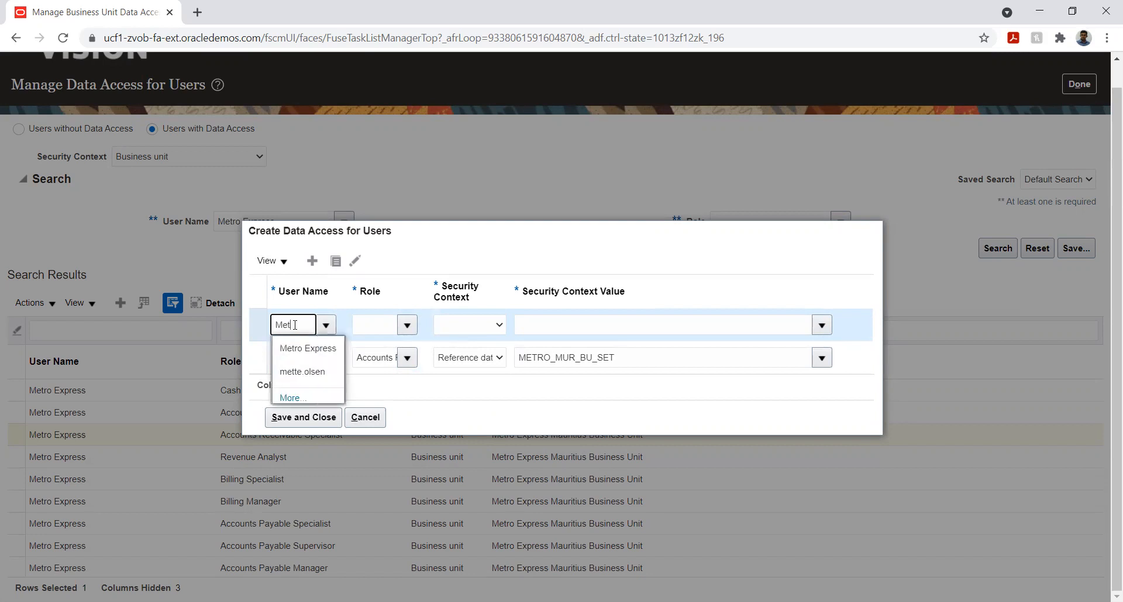
{"action": "left_click", "coordinate": [304, 348]}
{"action": "left_click", "coordinate": [378, 324]}
{"action": "left_click", "coordinate": [407, 325]}
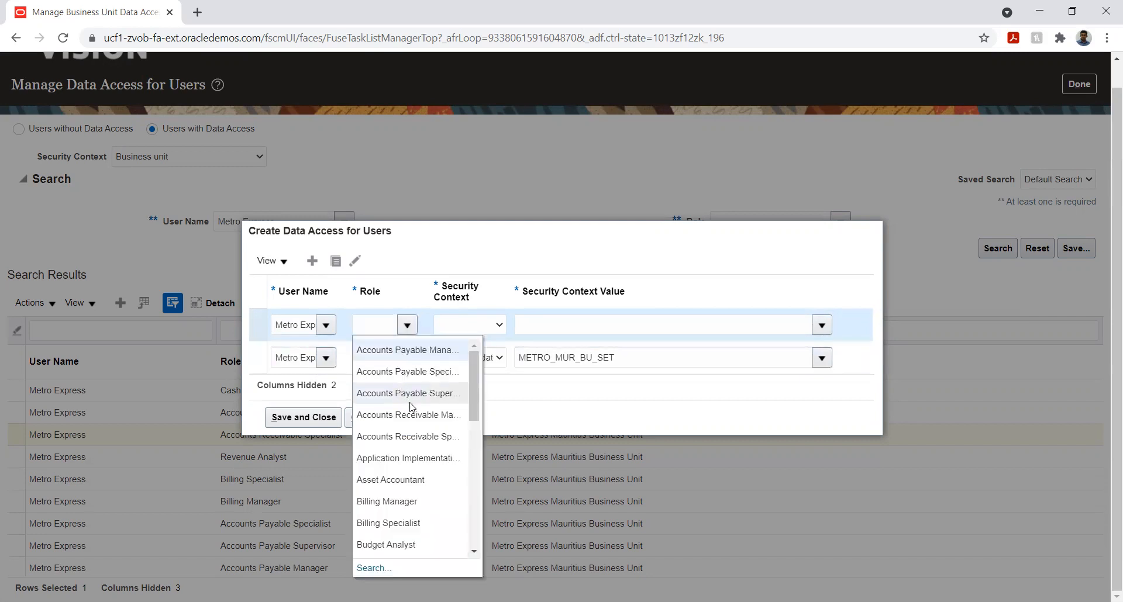
{"action": "left_click", "coordinate": [418, 434]}
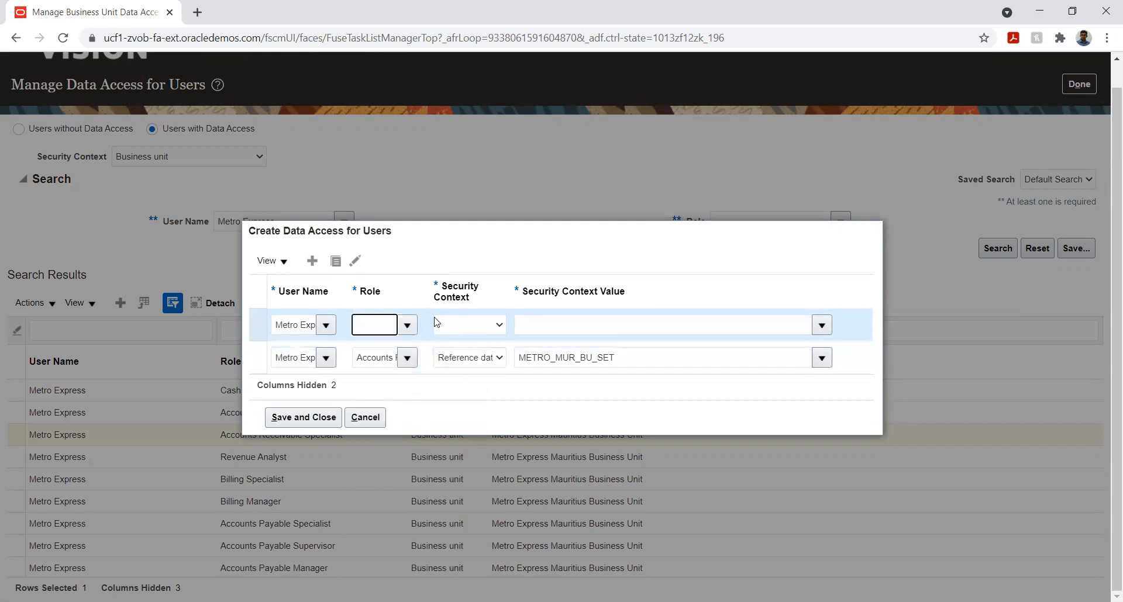
Set the specialist entry's security context to Reference data set with the value METRO_MUR_BU_SET, and try to save both entries
{"action": "left_click", "coordinate": [463, 331]}
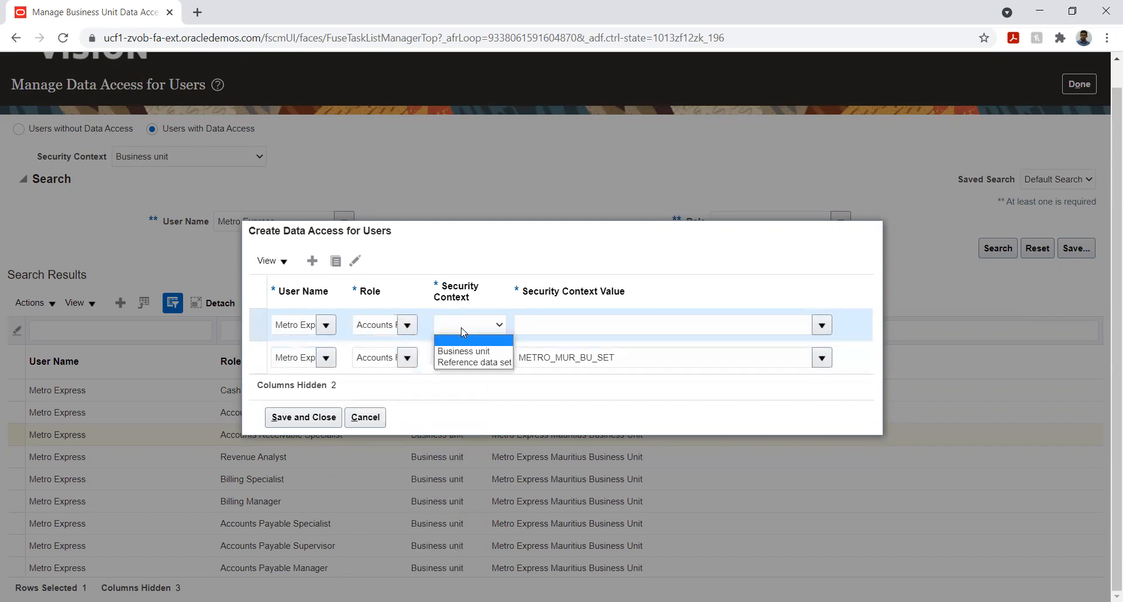
{"action": "left_click", "coordinate": [467, 362]}
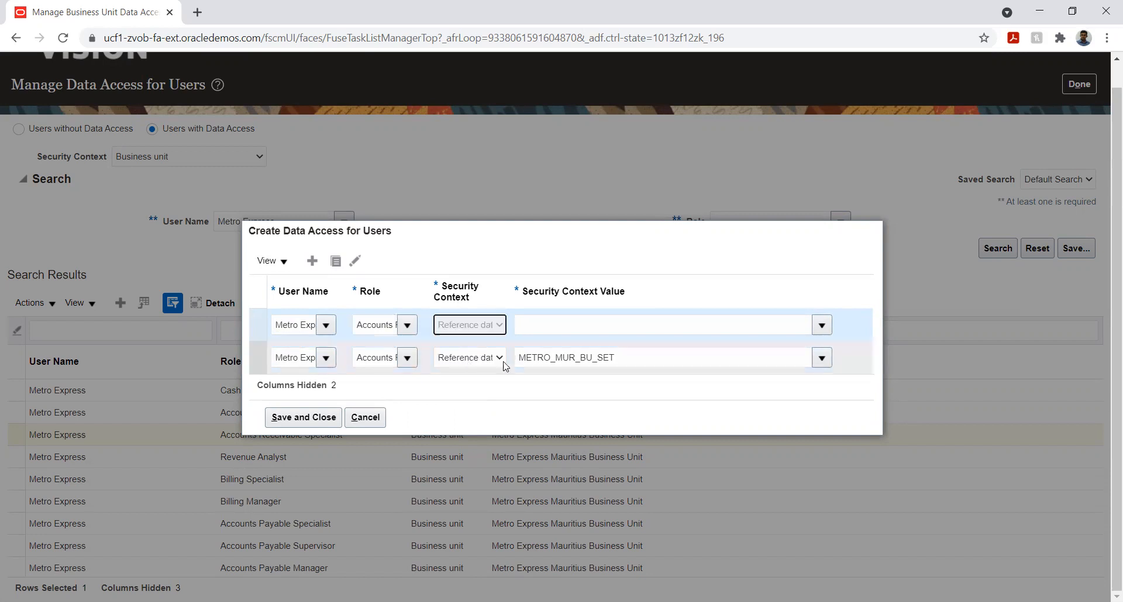
{"action": "left_click", "coordinate": [599, 319]}
{"action": "type", "text": "Met"}
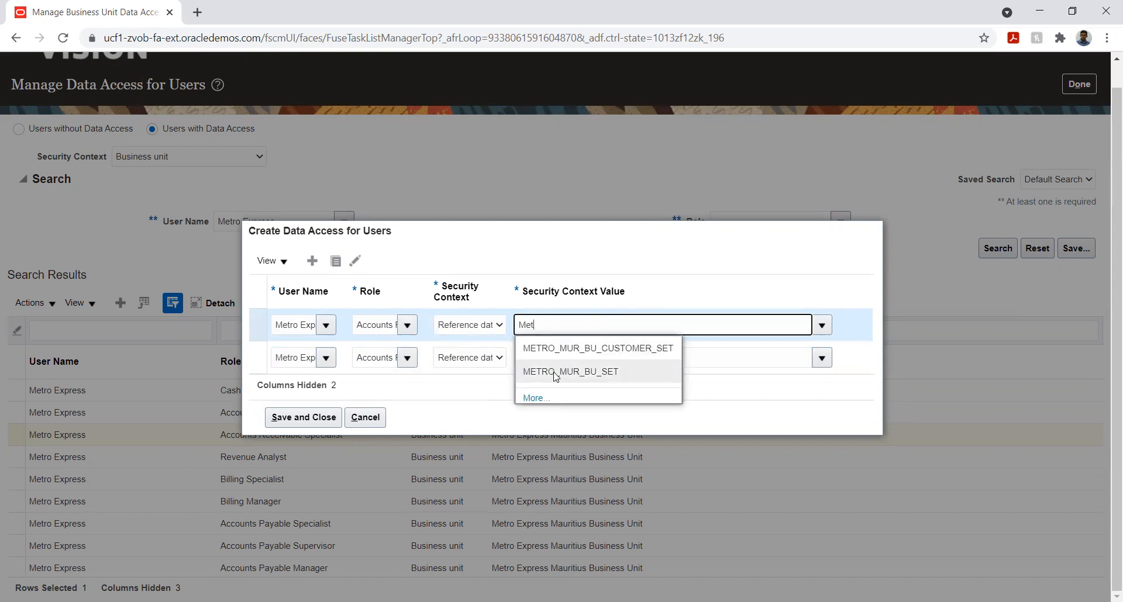
{"action": "left_click", "coordinate": [555, 373]}
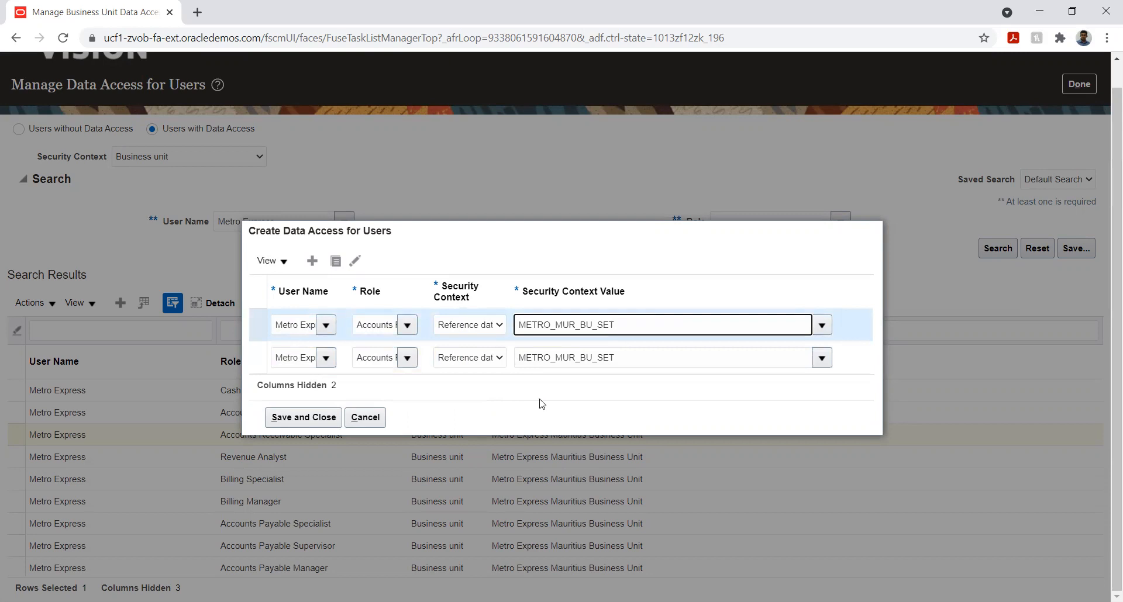
{"action": "left_click", "coordinate": [307, 420]}
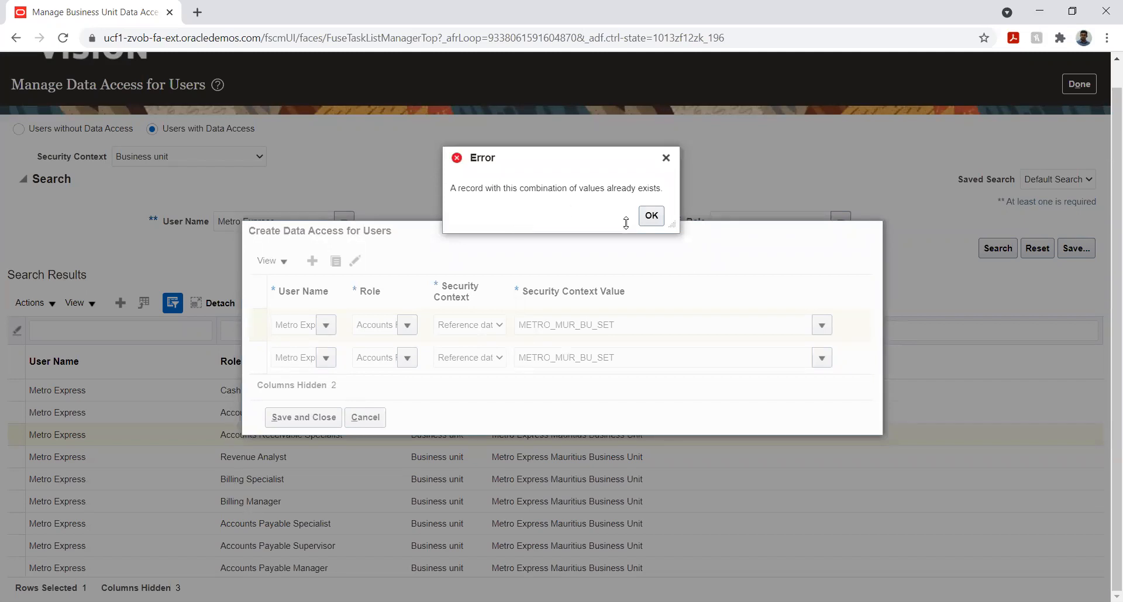
{"action": "left_click", "coordinate": [651, 216]}
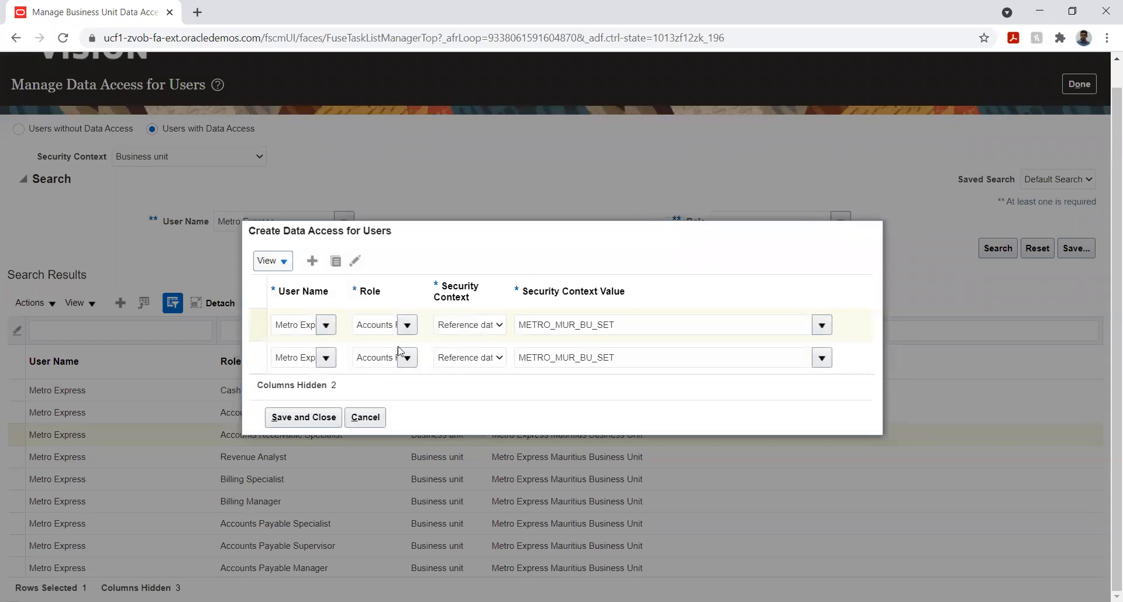
Cancel the new data access entries, leave the data access setup, and open the Manage Transaction Types task from the implementation project
{"action": "left_click", "coordinate": [366, 422]}
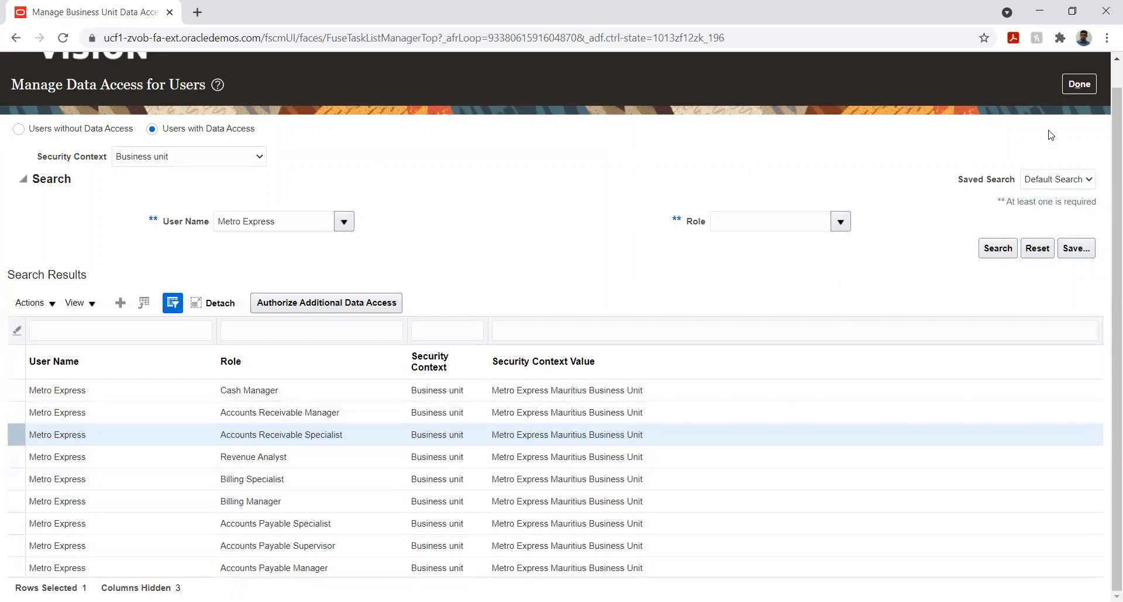
{"action": "left_click", "coordinate": [1081, 86]}
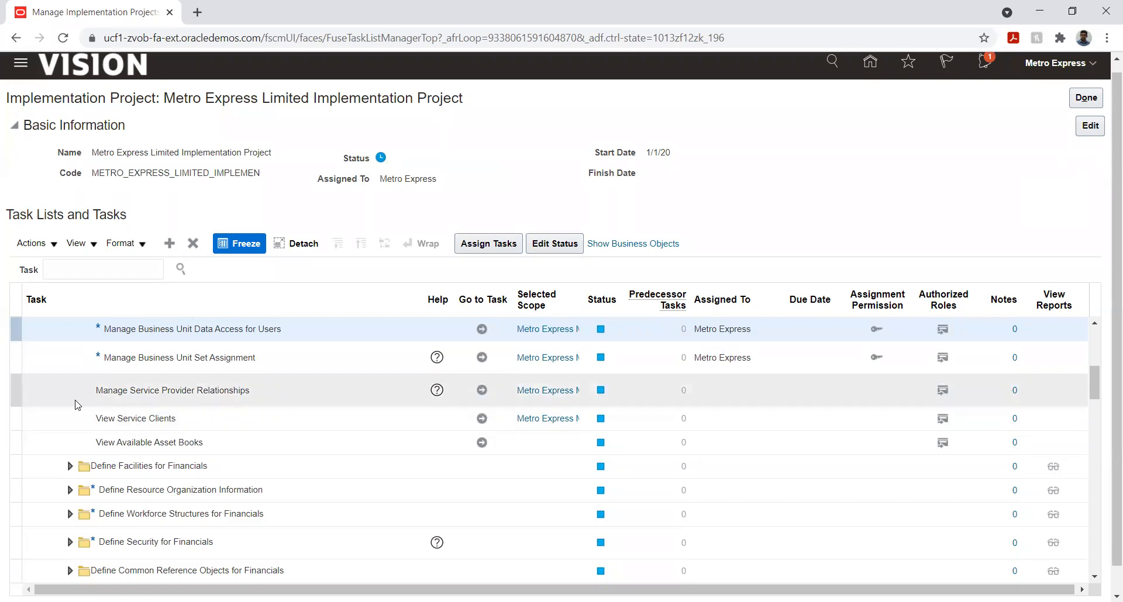
{"action": "scroll", "coordinate": [70, 410], "scroll_direction": "down", "scroll_amount": 10}
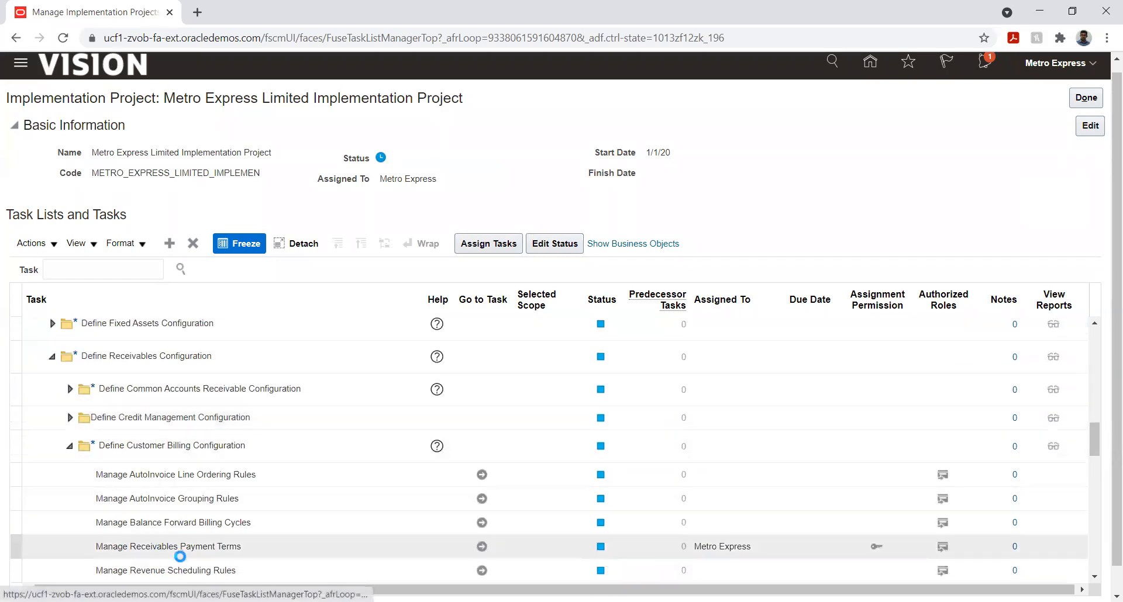
{"action": "scroll", "coordinate": [193, 457], "scroll_direction": "down", "scroll_amount": 3}
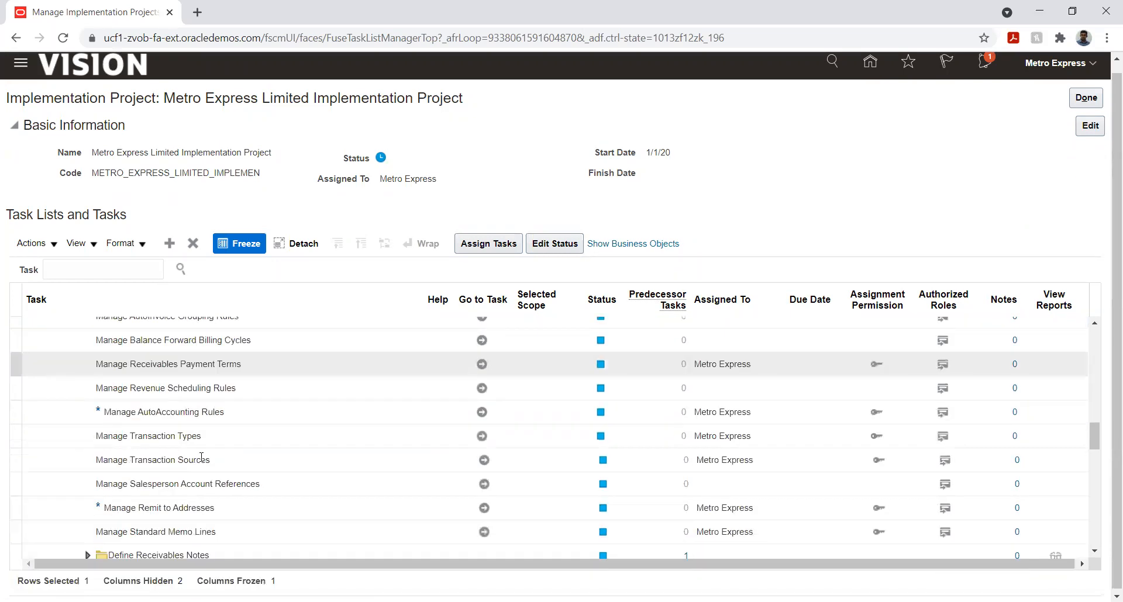
{"action": "scroll", "coordinate": [202, 457], "scroll_direction": "down", "scroll_amount": 2}
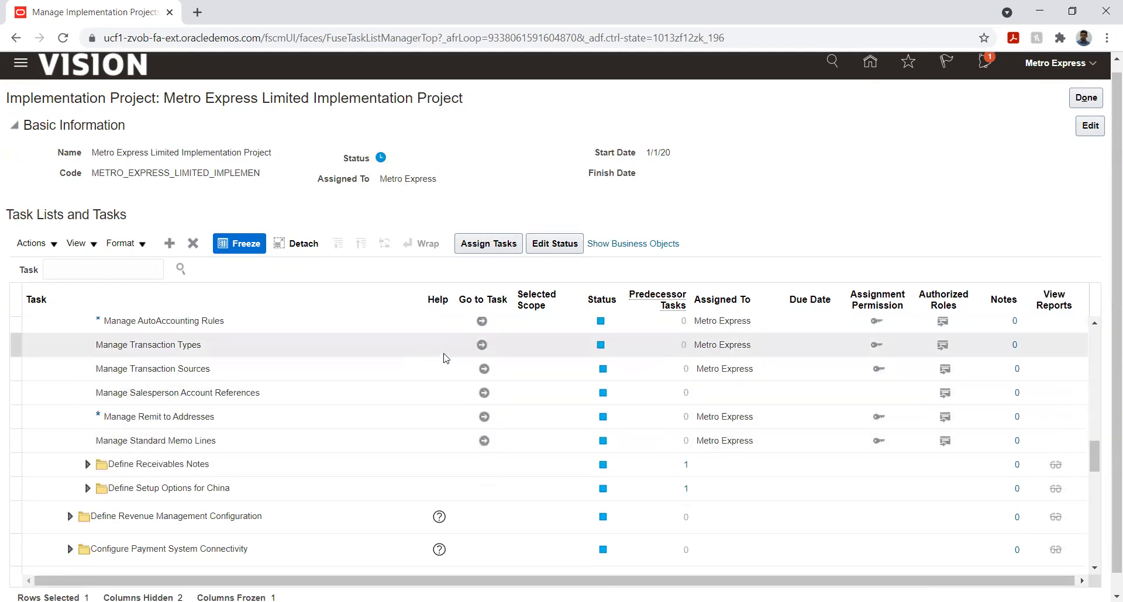
{"action": "left_click", "coordinate": [479, 345]}
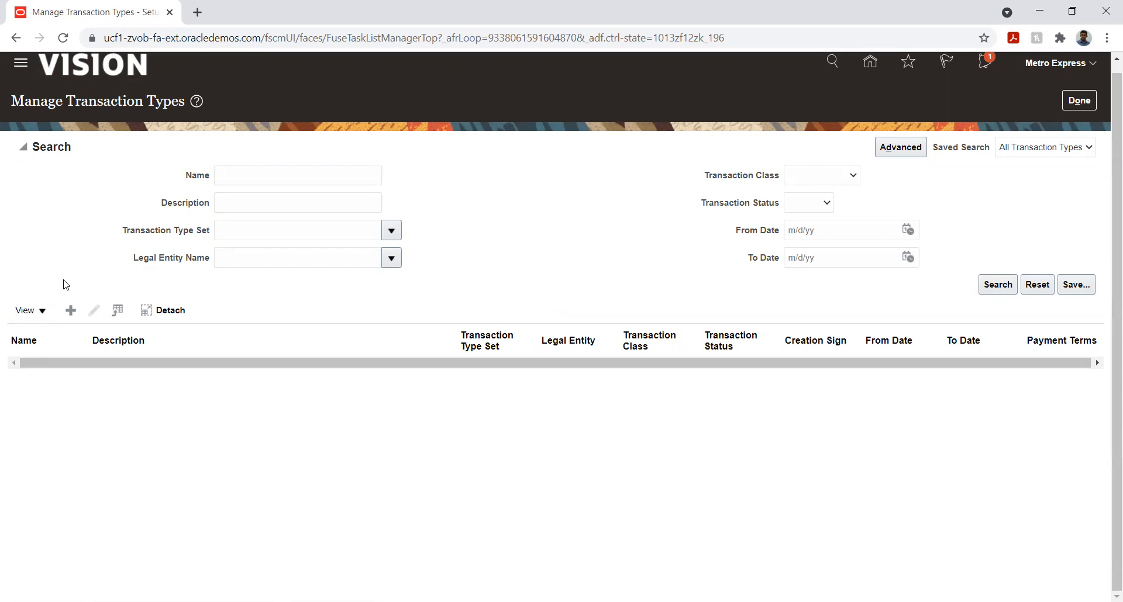
Start a new transaction type and set its Transaction Type Set to METRO_MUR_BU_SET
{"action": "left_click", "coordinate": [76, 307]}
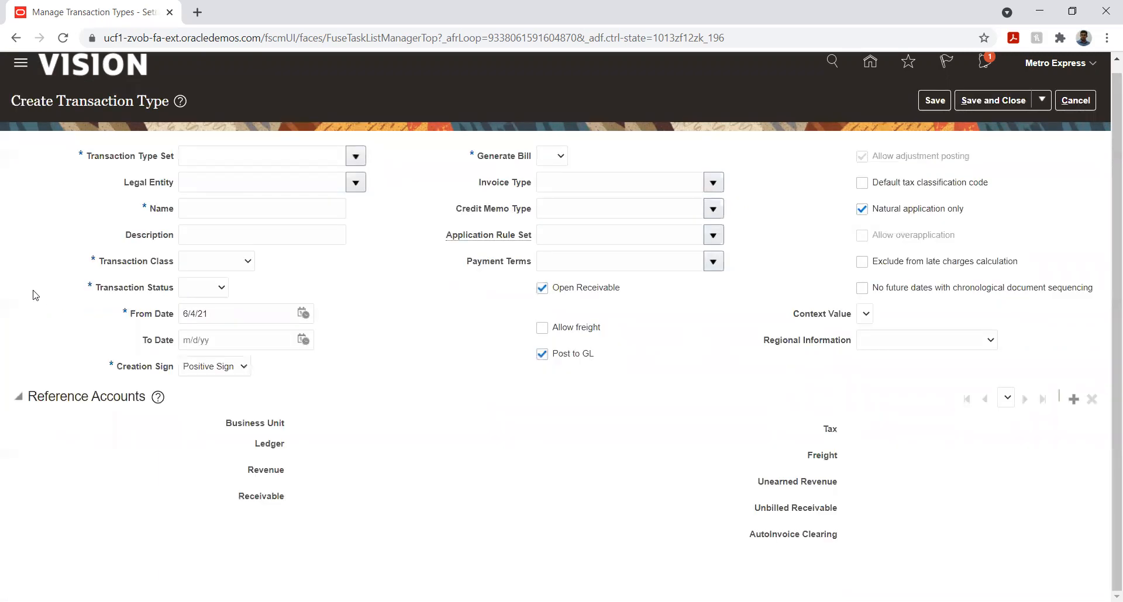
{"action": "left_click", "coordinate": [355, 160]}
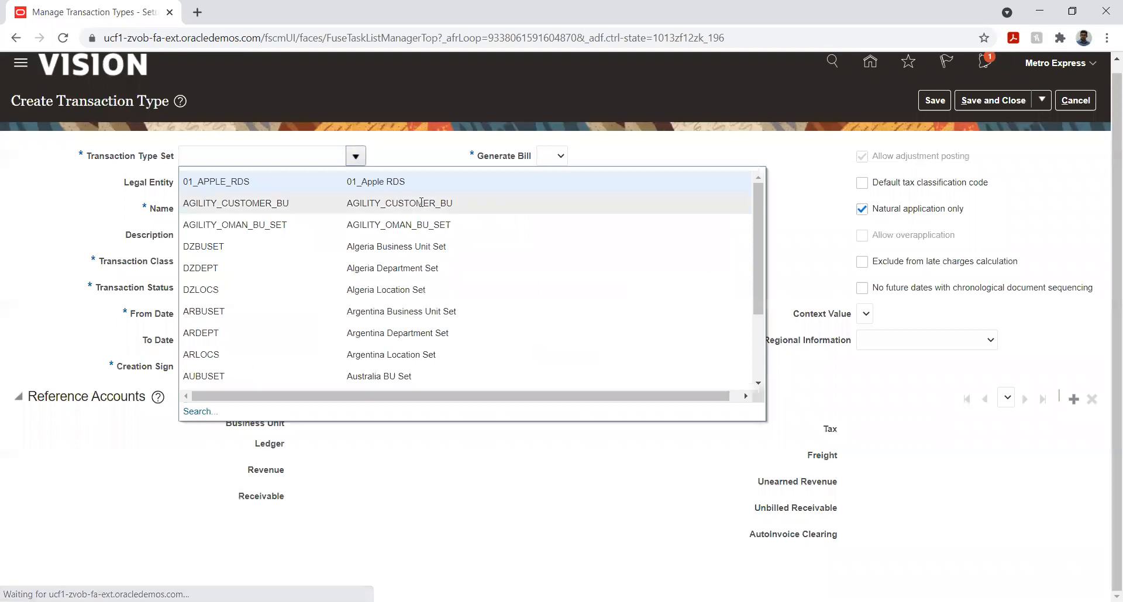
{"action": "left_click", "coordinate": [270, 153]}
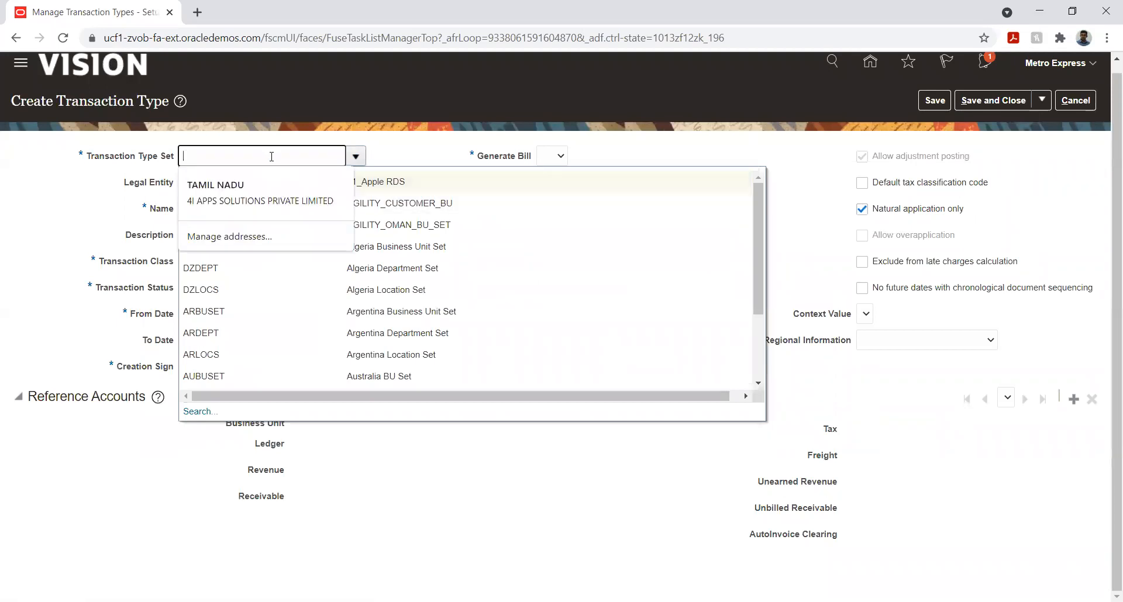
{"action": "type", "text": "Met"}
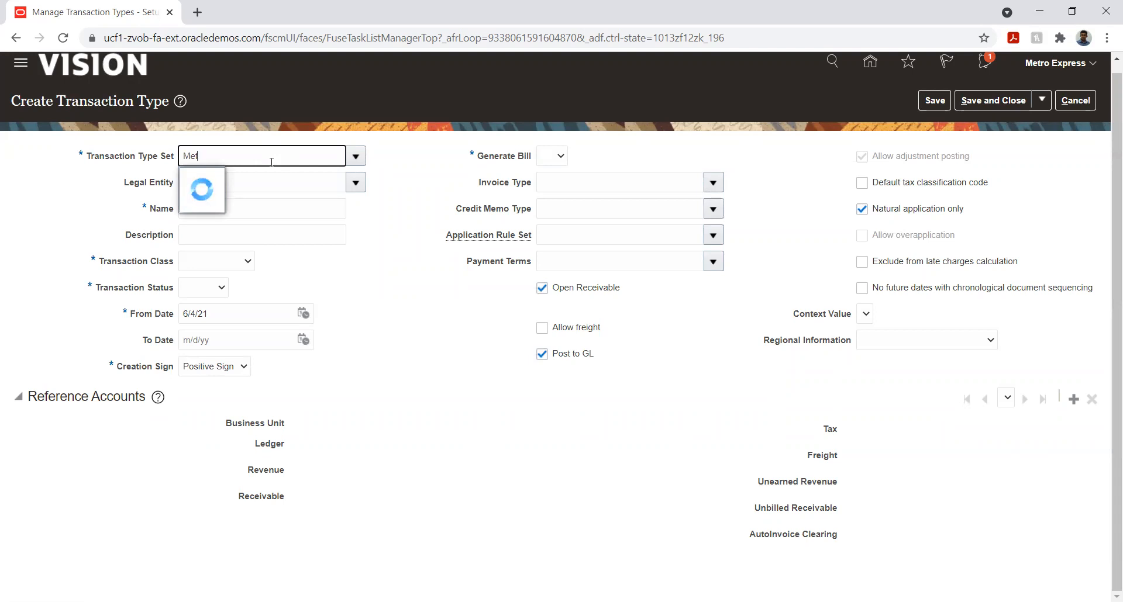
{"action": "left_click", "coordinate": [274, 204]}
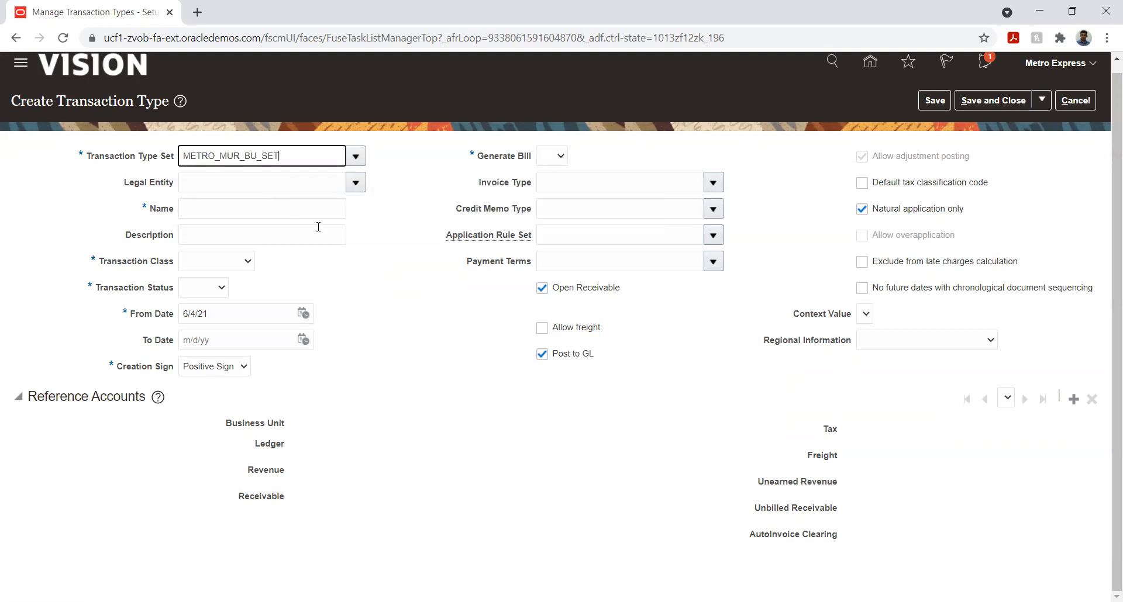
Set the legal entity to Metro Express Mauritius Legal Entity and name the transaction type Metro_Invoice
{"action": "left_click", "coordinate": [356, 182]}
{"action": "left_click", "coordinate": [319, 179]}
{"action": "type", "text": "Met"}
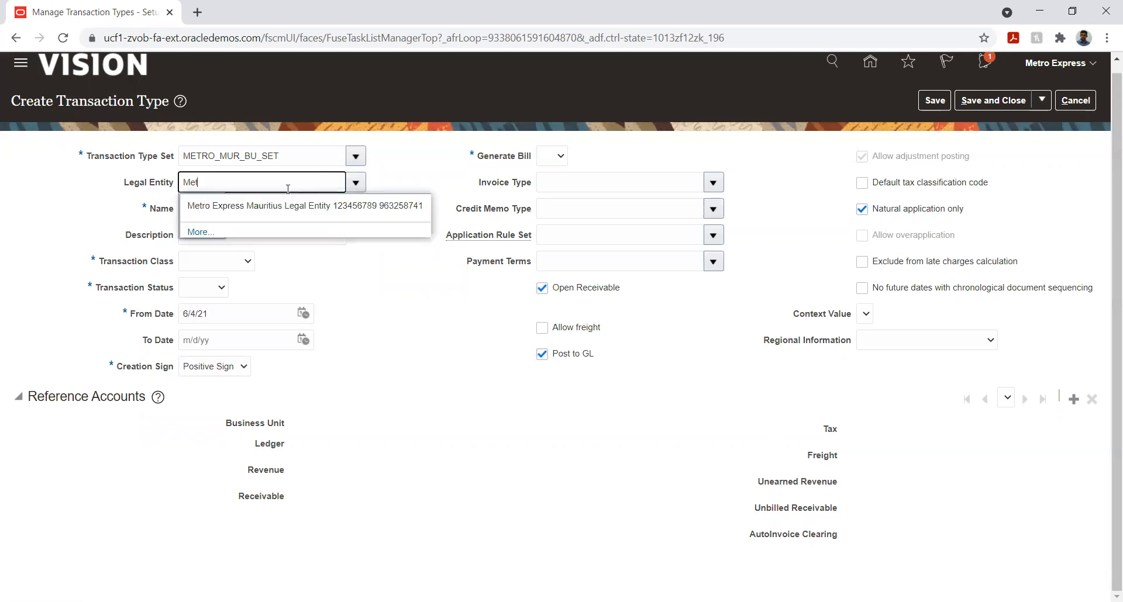
{"action": "left_click", "coordinate": [264, 208]}
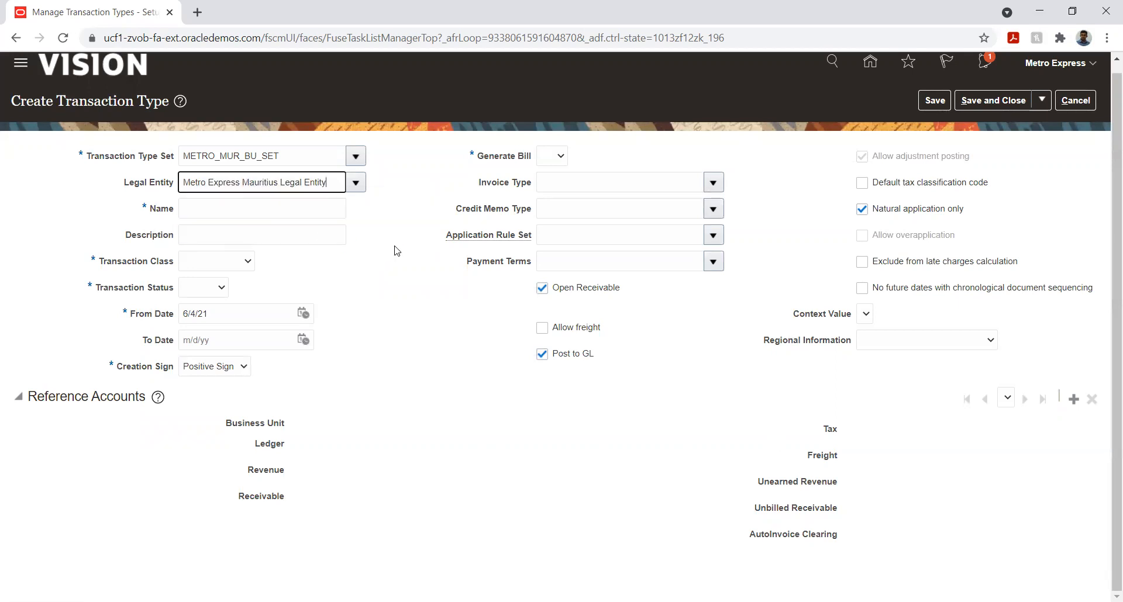
{"action": "left_click", "coordinate": [278, 200]}
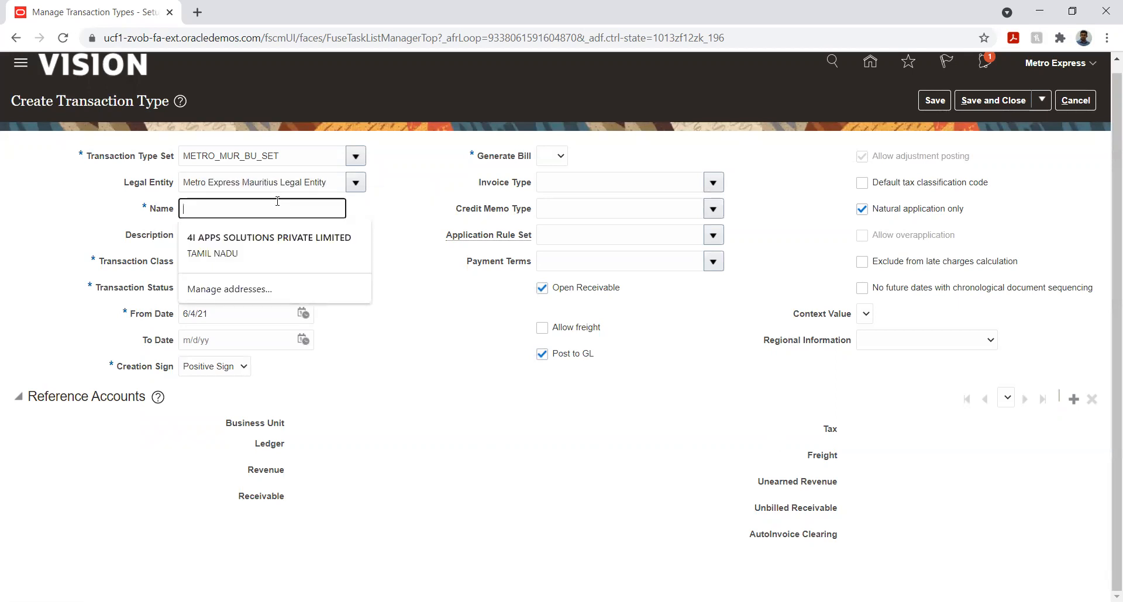
{"action": "type", "text": "Metro_Invoice"}
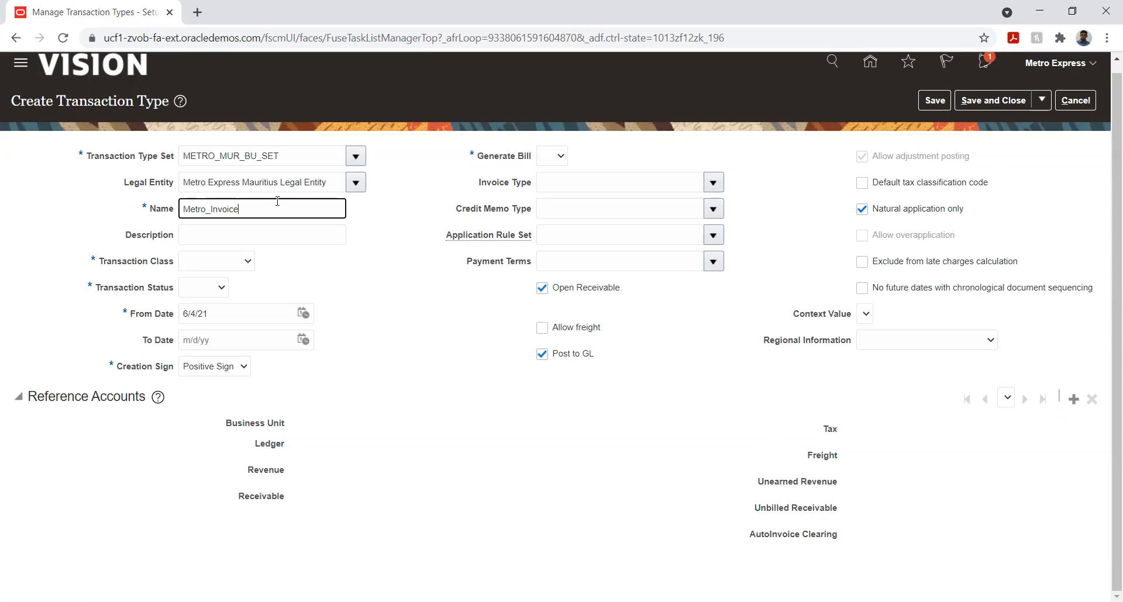
Set the transaction class to Invoice and the transaction status to Open
{"action": "key", "text": "Tab"}
{"action": "left_click", "coordinate": [238, 261]}
{"action": "key", "text": "i"}
{"action": "key", "text": "Return"}
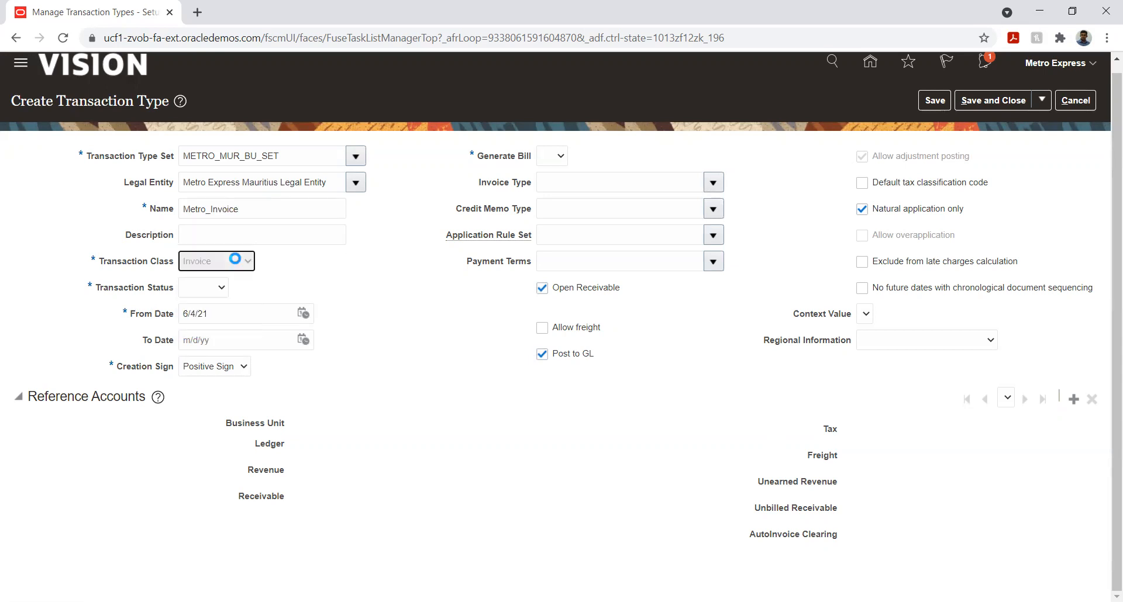
{"action": "left_click", "coordinate": [202, 288]}
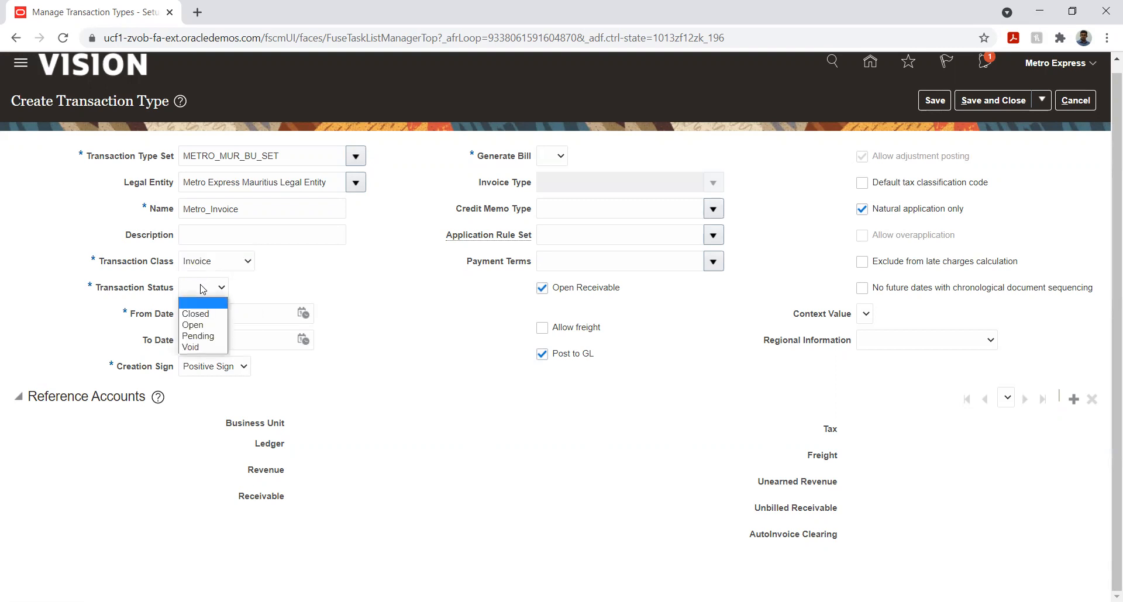
{"action": "key", "text": "o"}
{"action": "key", "text": "Return"}
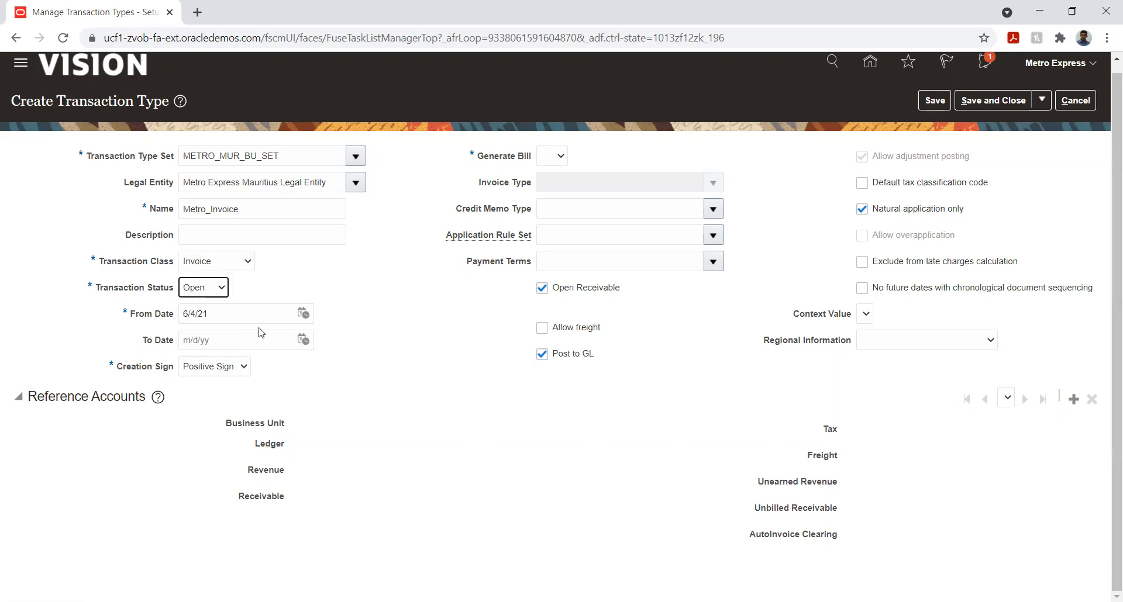
Set the transaction type's From Date to 1/1/21
{"action": "left_click", "coordinate": [303, 314]}
{"action": "left_click", "coordinate": [353, 342]}
{"action": "left_click", "coordinate": [357, 345]}
{"action": "left_click", "coordinate": [357, 356]}
{"action": "left_click", "coordinate": [447, 382]}
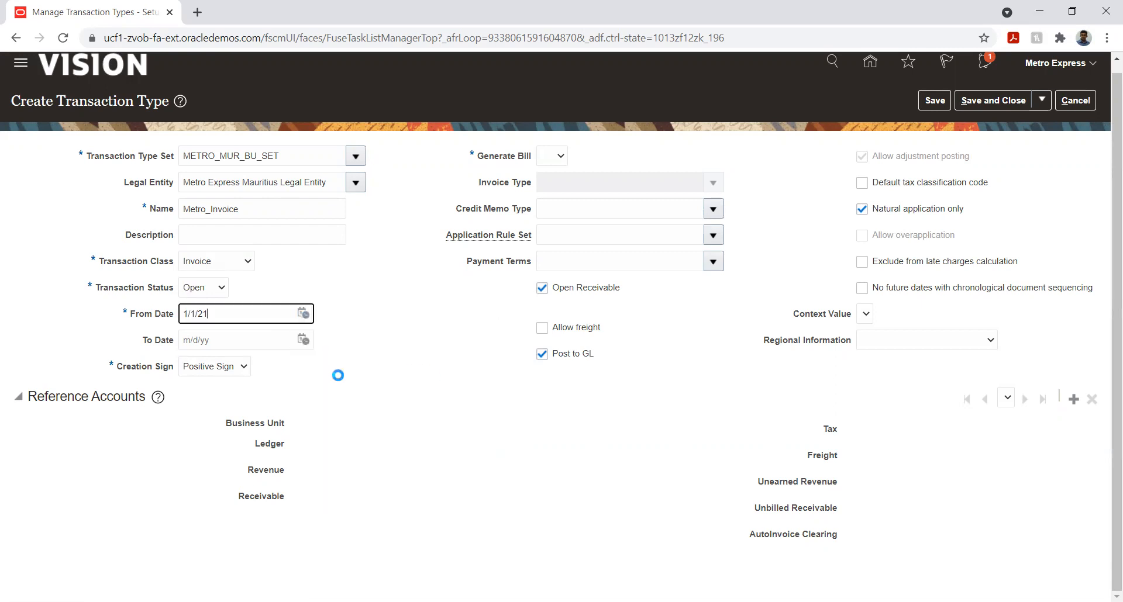
Set Generate Bill to Yes and save the transaction type
{"action": "left_click", "coordinate": [383, 306]}
{"action": "left_click", "coordinate": [555, 156]}
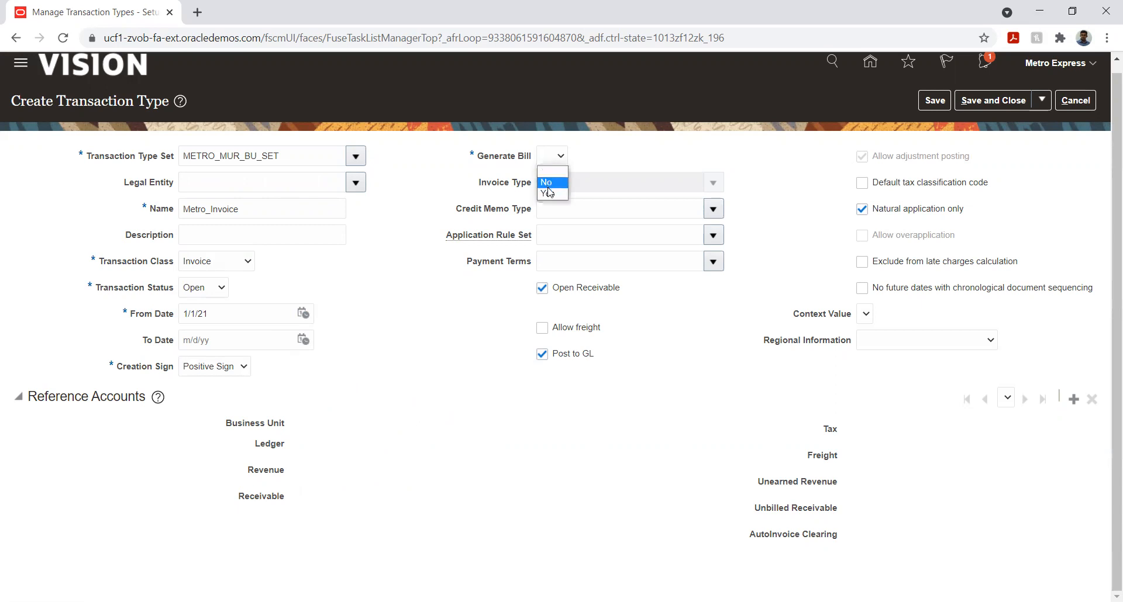
{"action": "left_click", "coordinate": [550, 194]}
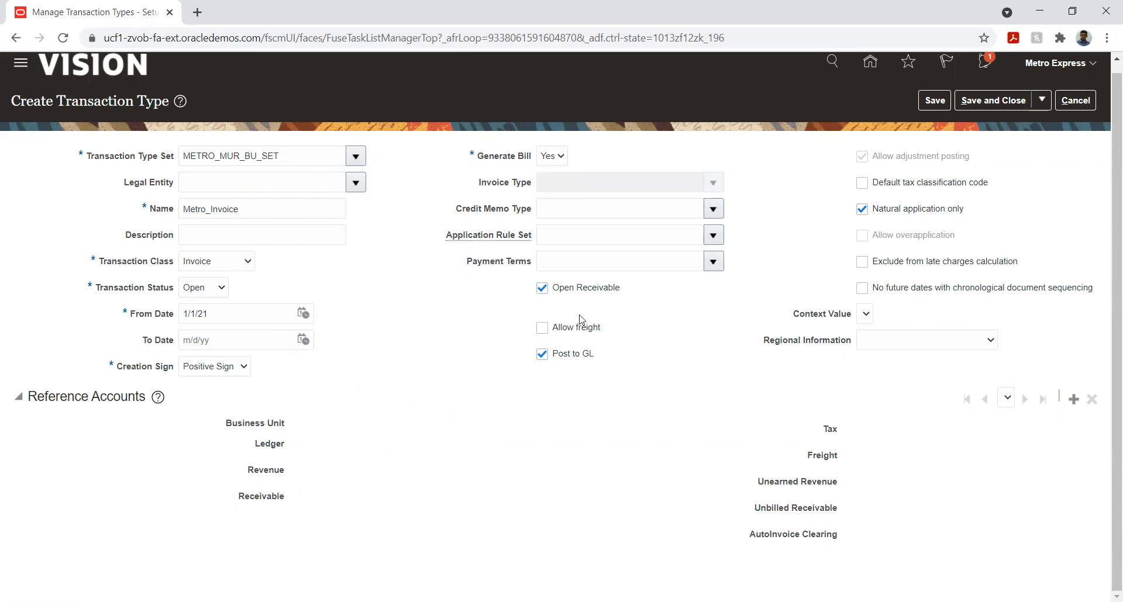
{"action": "left_click", "coordinate": [934, 102]}
Try to choose a business unit for new reference accounts, then cancel the entry
{"action": "left_click", "coordinate": [1074, 402]}
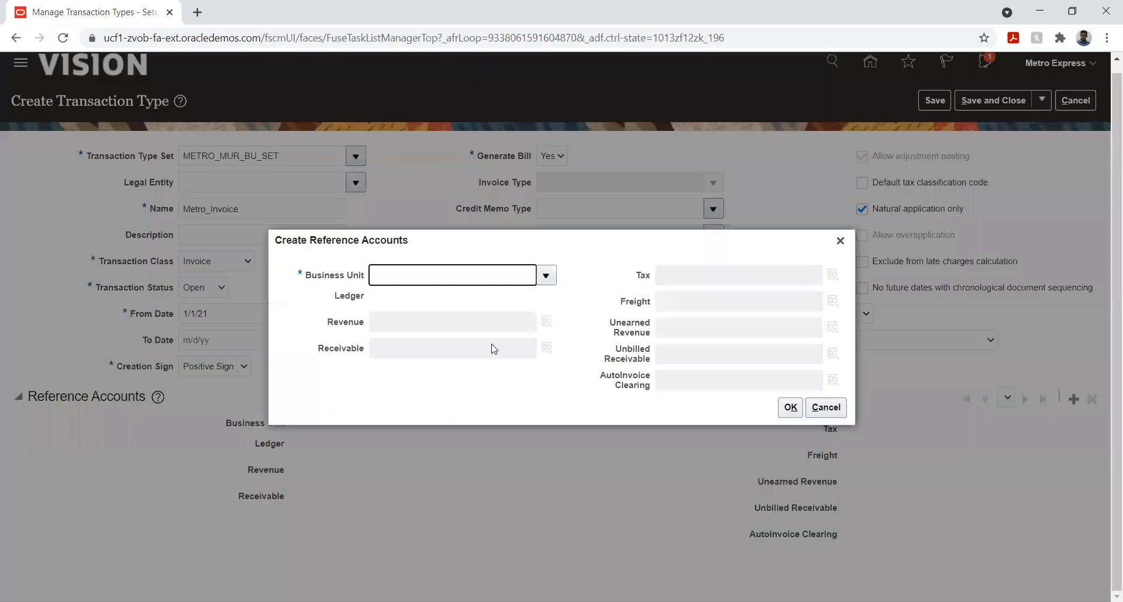
{"action": "left_click", "coordinate": [545, 277]}
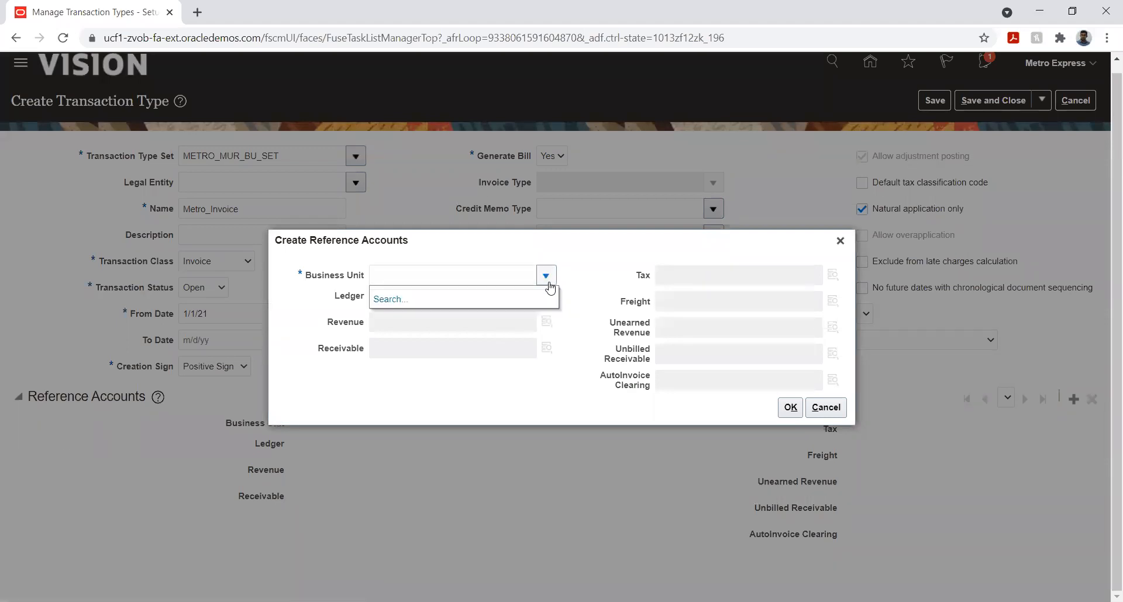
{"action": "left_click", "coordinate": [582, 281]}
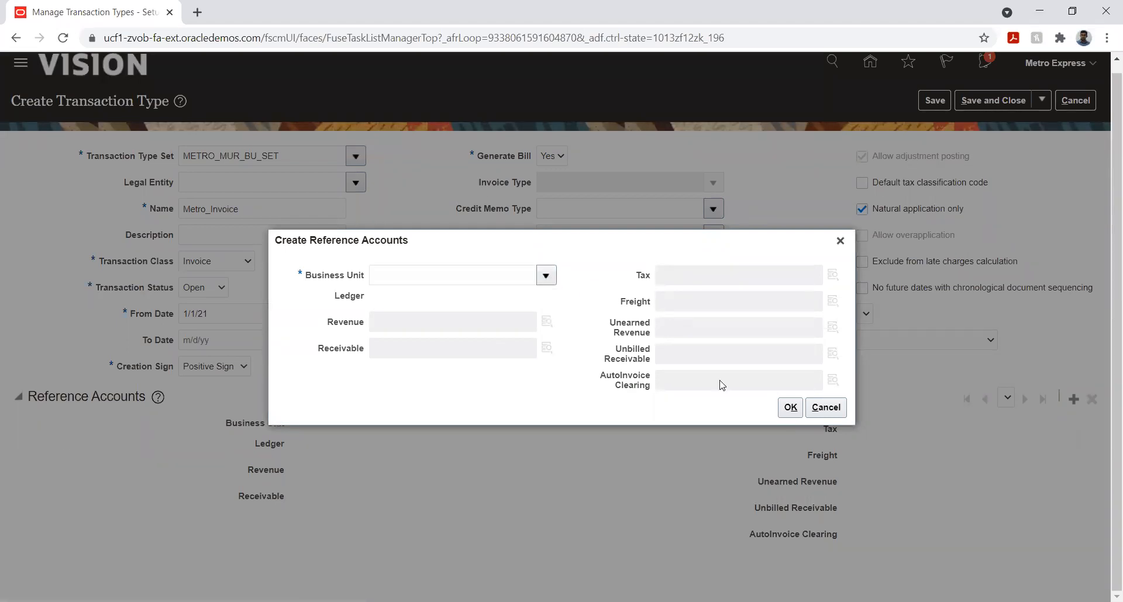
{"action": "left_click", "coordinate": [824, 407]}
Choose Metro Express Mauritius Legal Entity as the legal entity again, try to save the transaction type, and dismiss the error messages
{"action": "left_click", "coordinate": [356, 182]}
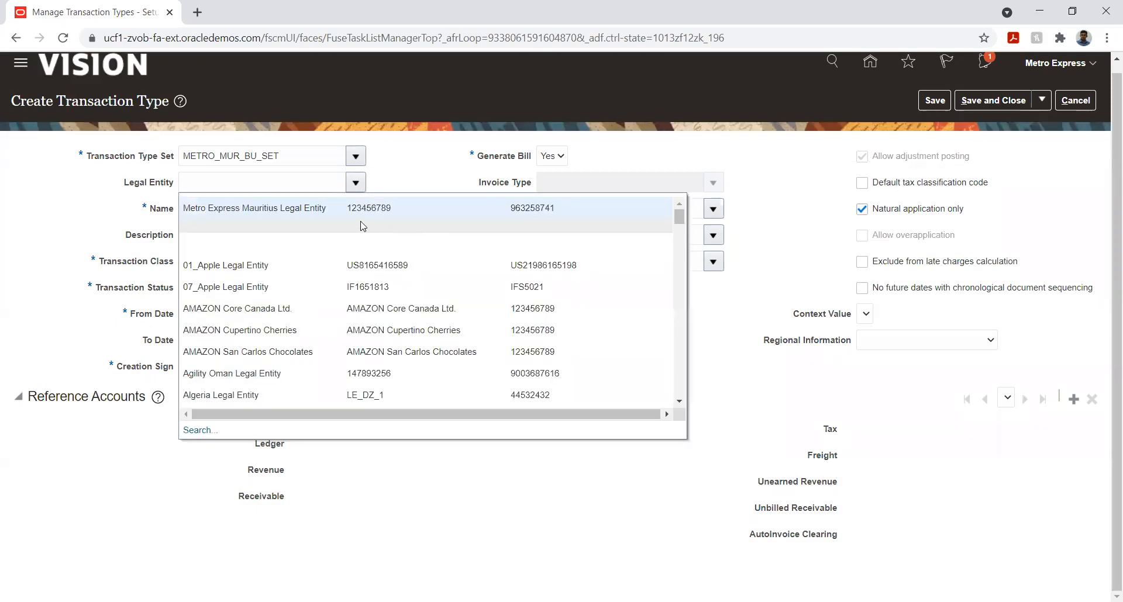
{"action": "left_click", "coordinate": [327, 211]}
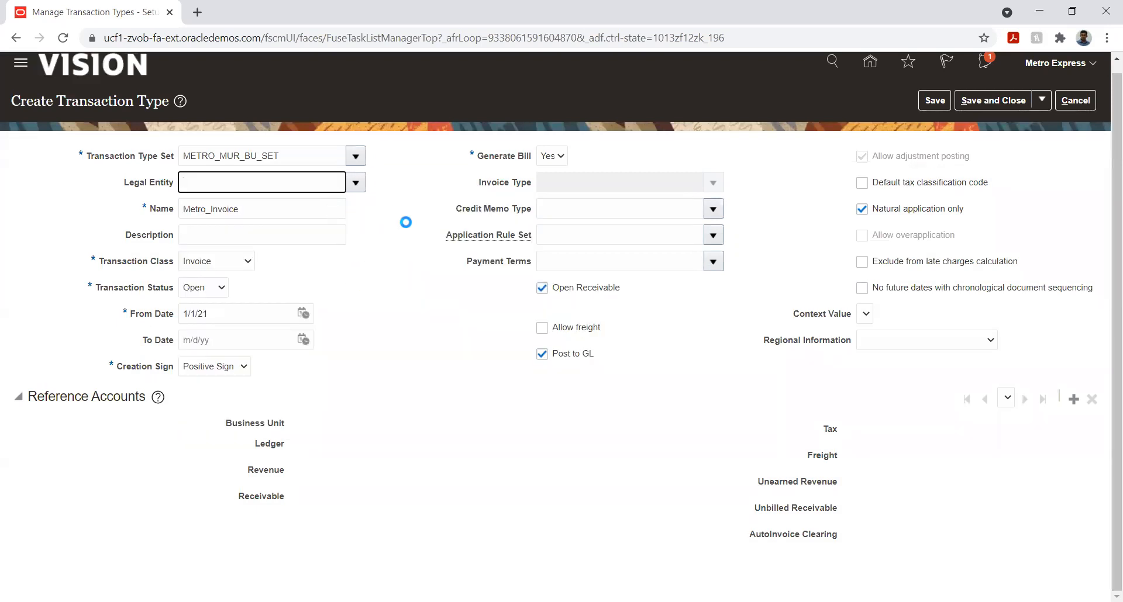
{"action": "left_click", "coordinate": [924, 103]}
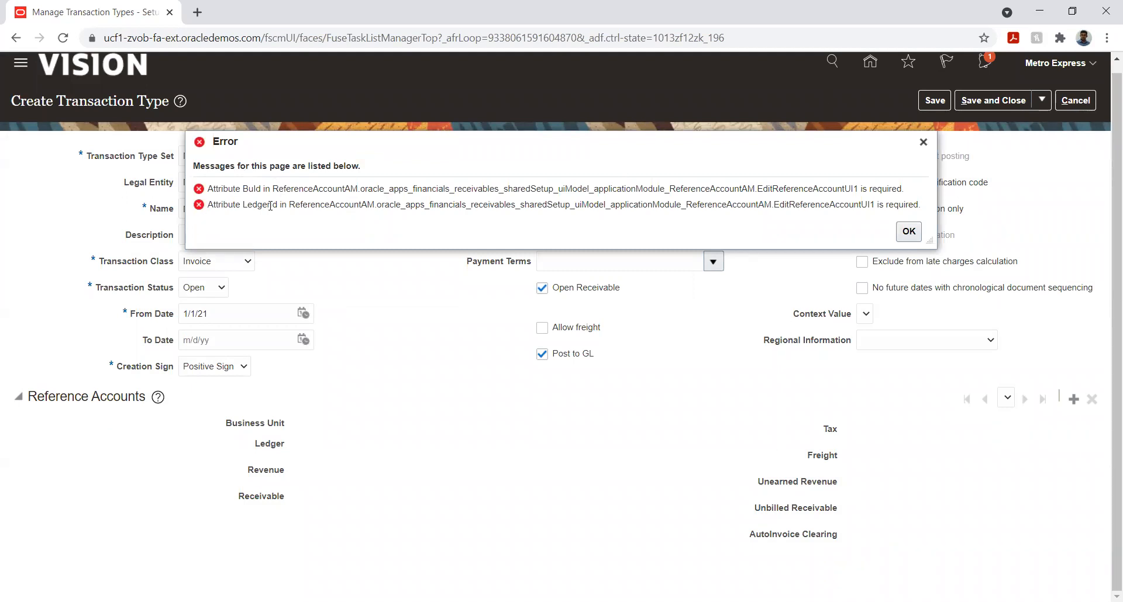
{"action": "left_click_drag", "start_coordinate": [536, 191], "coordinate": [853, 188]}
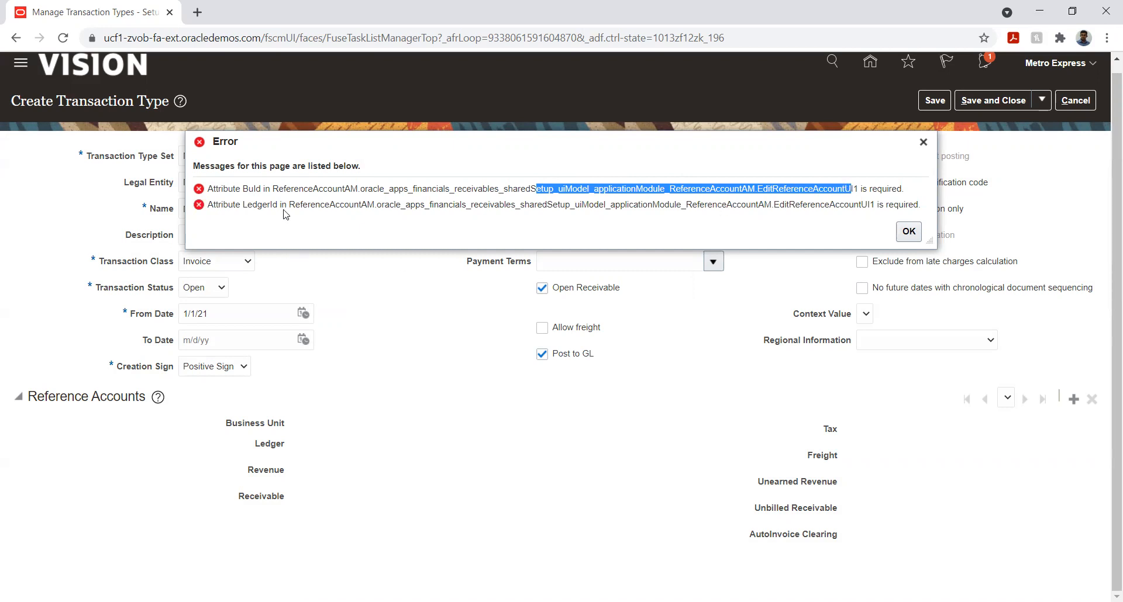
{"action": "left_click_drag", "start_coordinate": [291, 205], "coordinate": [375, 215]}
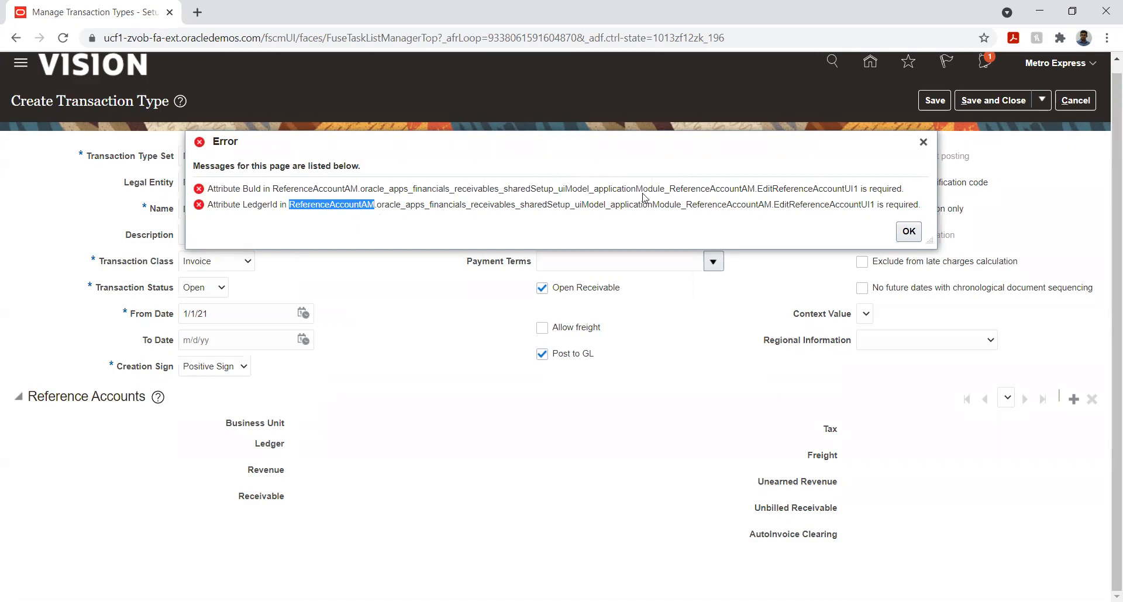
{"action": "left_click", "coordinate": [713, 204]}
{"action": "left_click", "coordinate": [907, 233]}
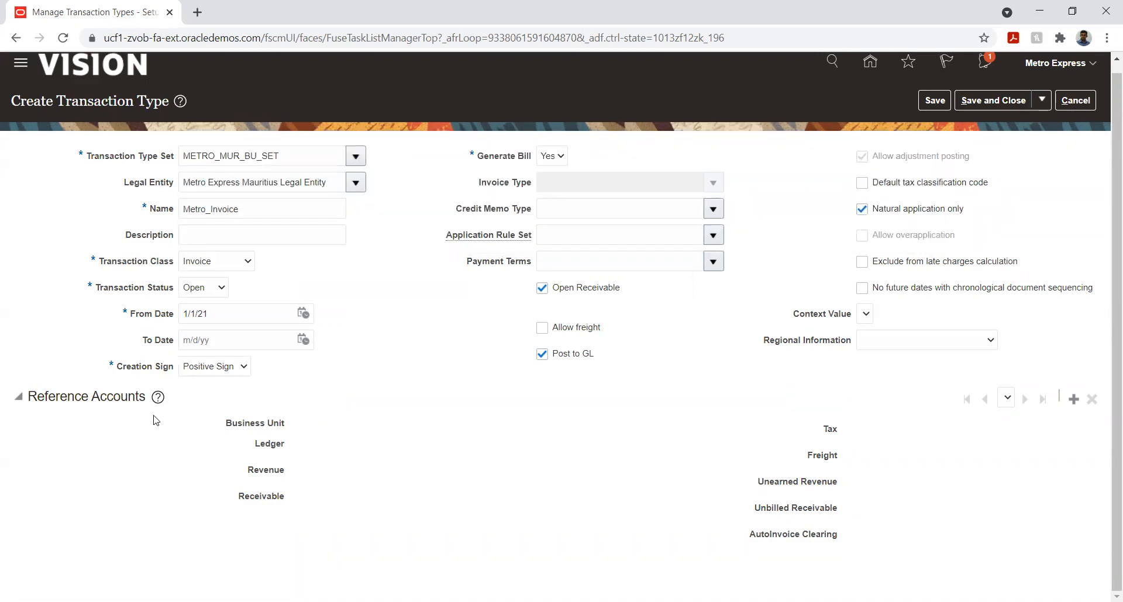
Try to add reference accounts by searching for an available business unit without a name filter, then cancel the entry
{"action": "left_click", "coordinate": [1073, 400]}
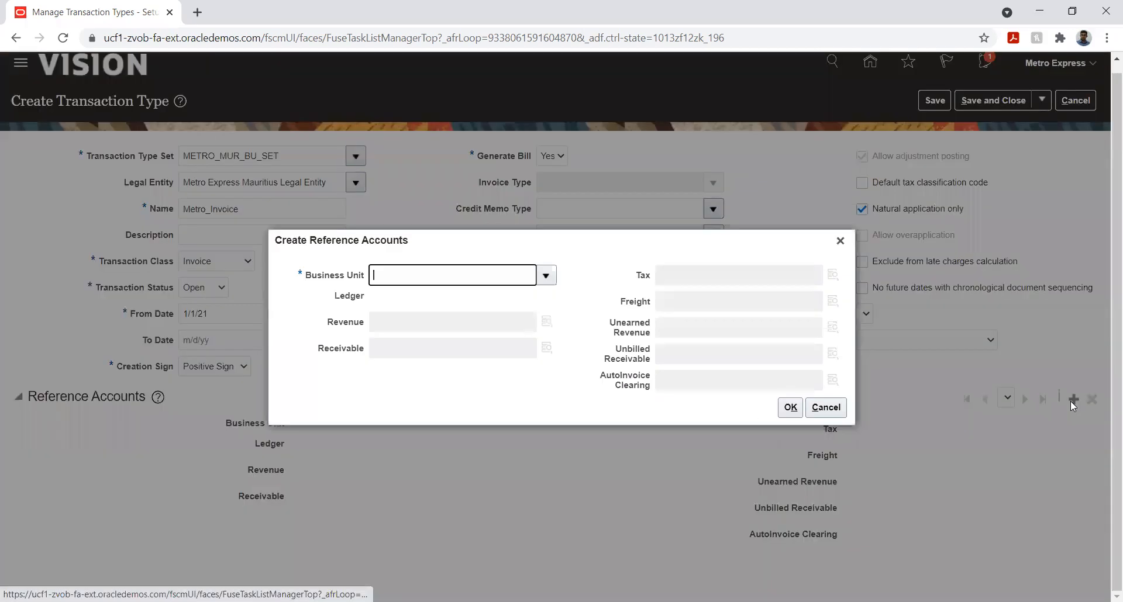
{"action": "left_click", "coordinate": [545, 275]}
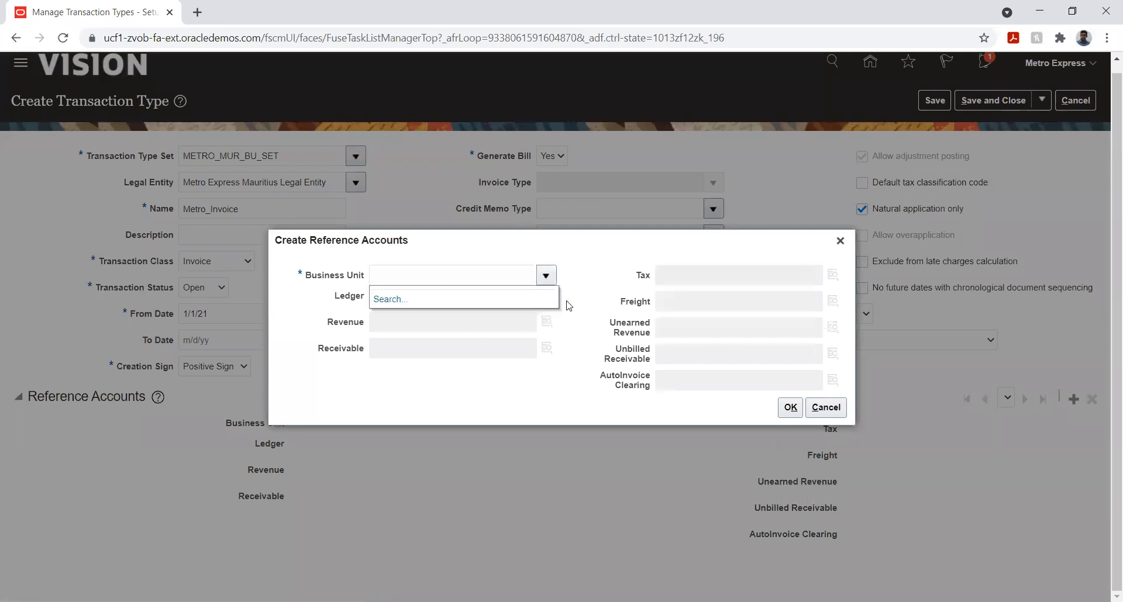
{"action": "left_click", "coordinate": [383, 299]}
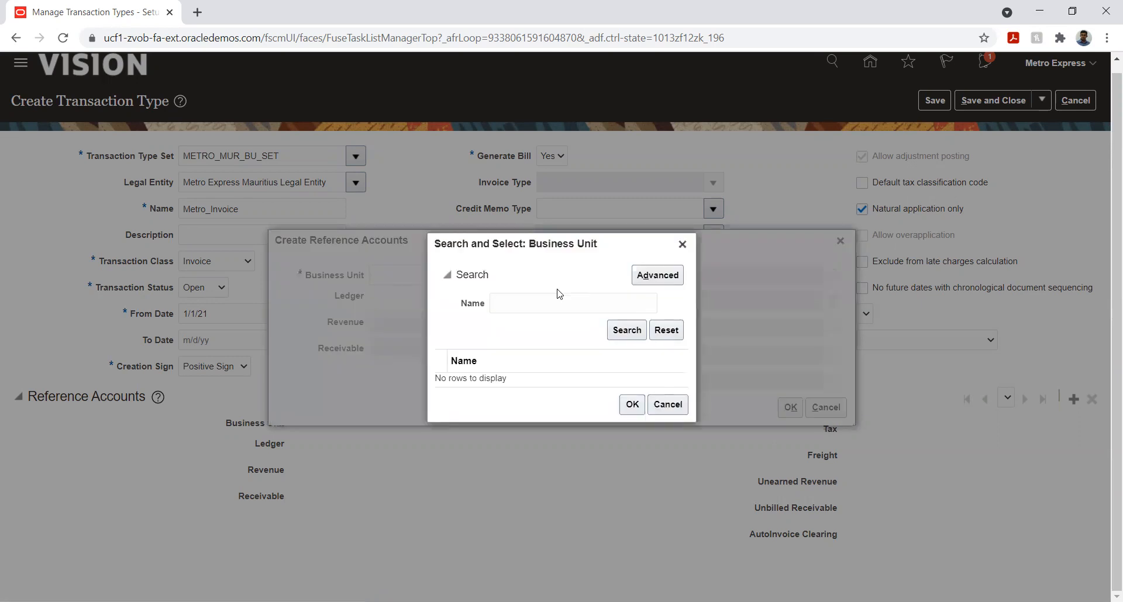
{"action": "left_click", "coordinate": [623, 331]}
{"action": "left_click", "coordinate": [658, 407]}
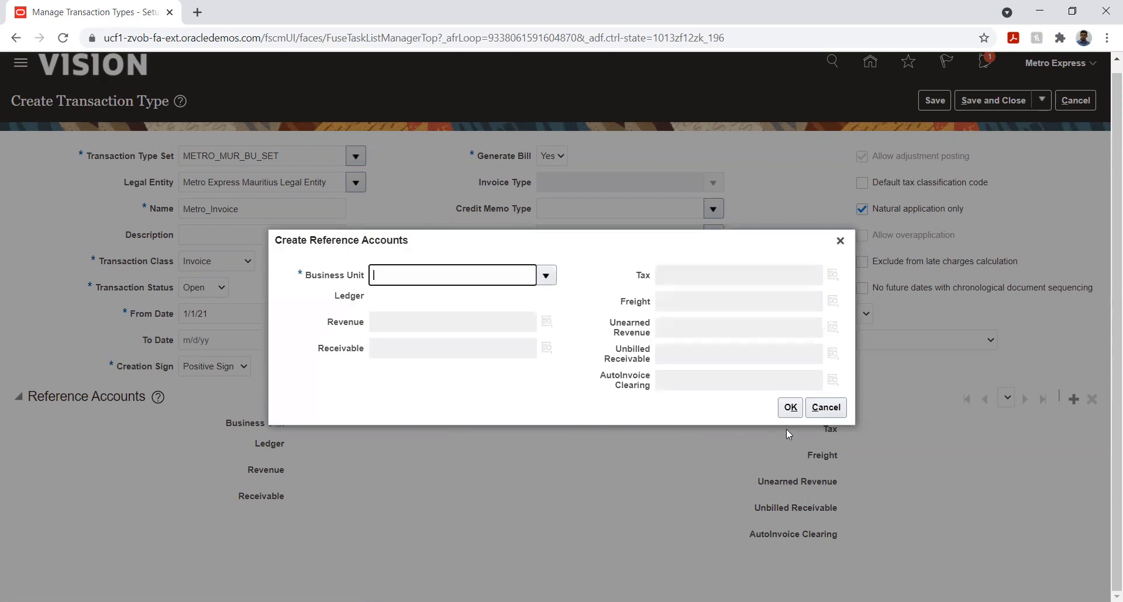
{"action": "left_click", "coordinate": [824, 407]}
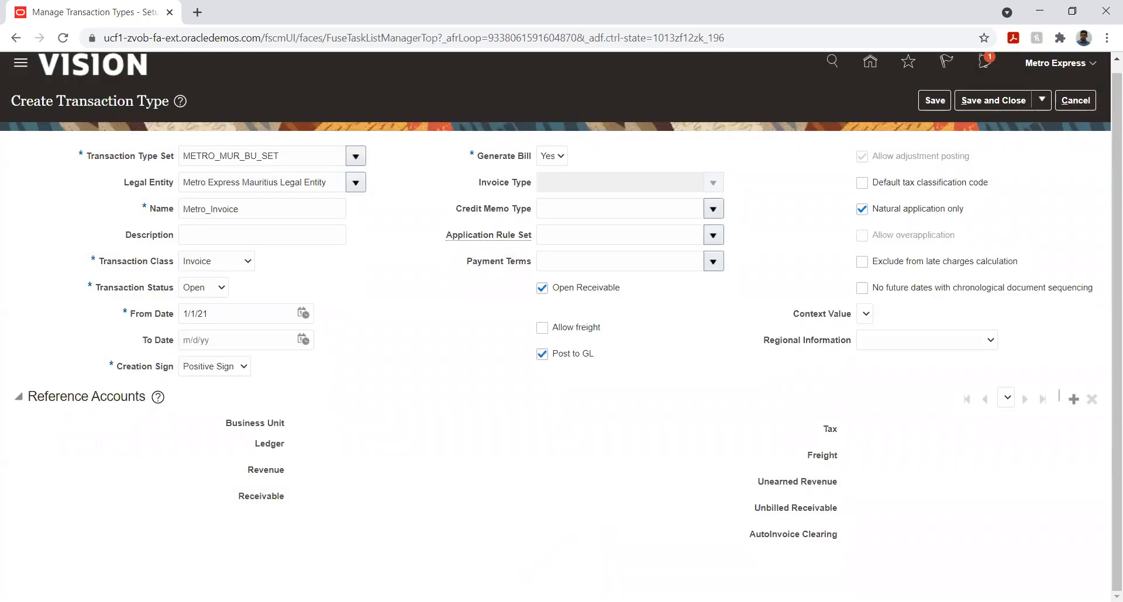
{"action": "key", "text": "alt+Tab"}
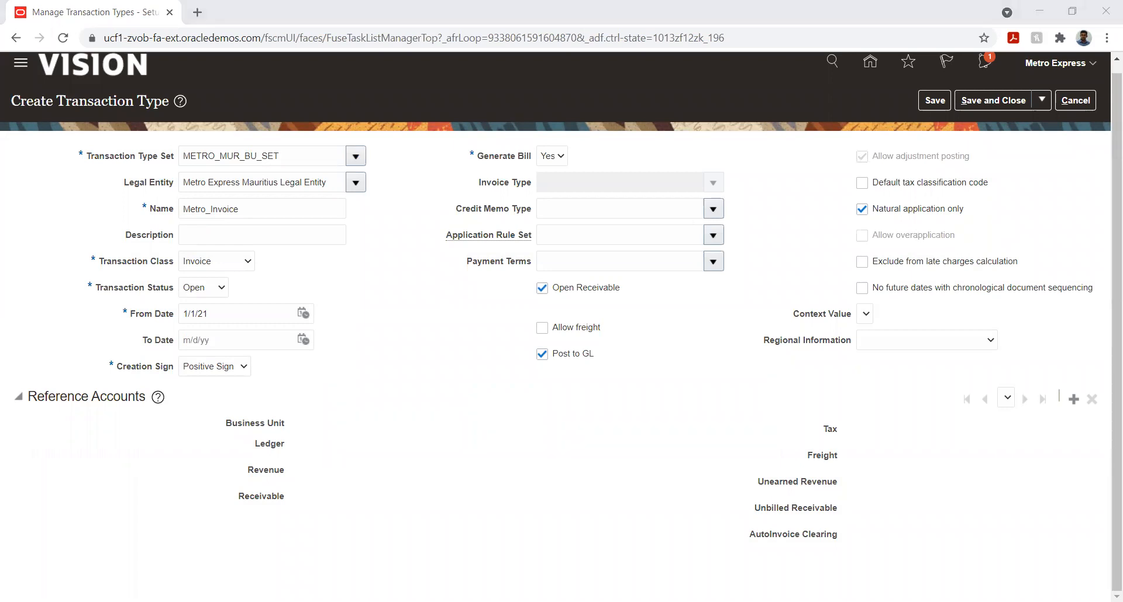
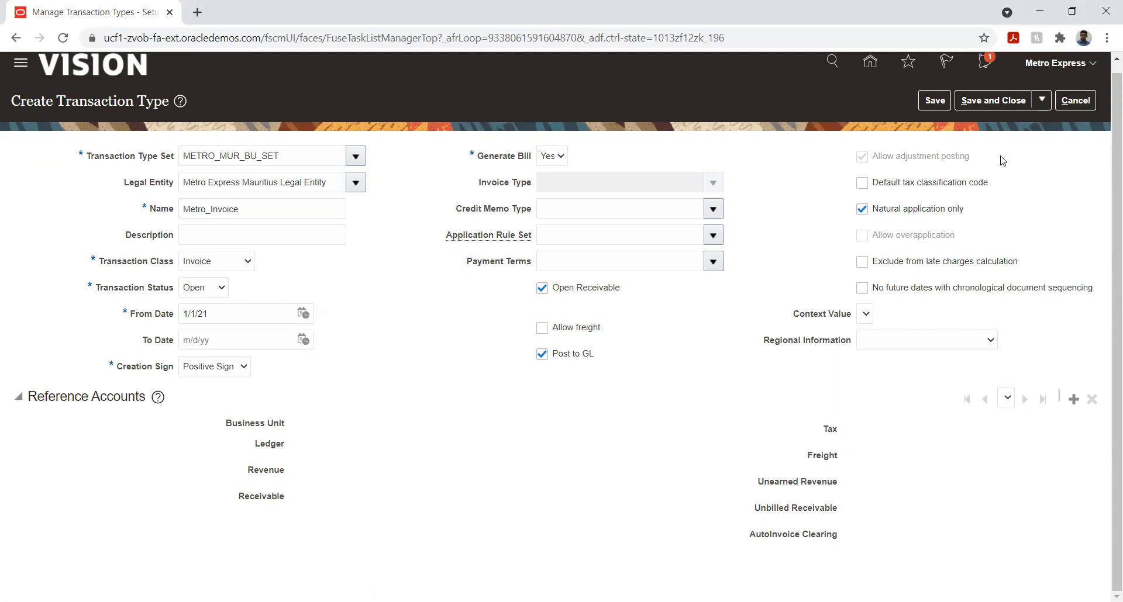
Cancel the transaction type entry, return to the implementation project and open the Manage Business Unit task
{"action": "left_click", "coordinate": [1074, 101]}
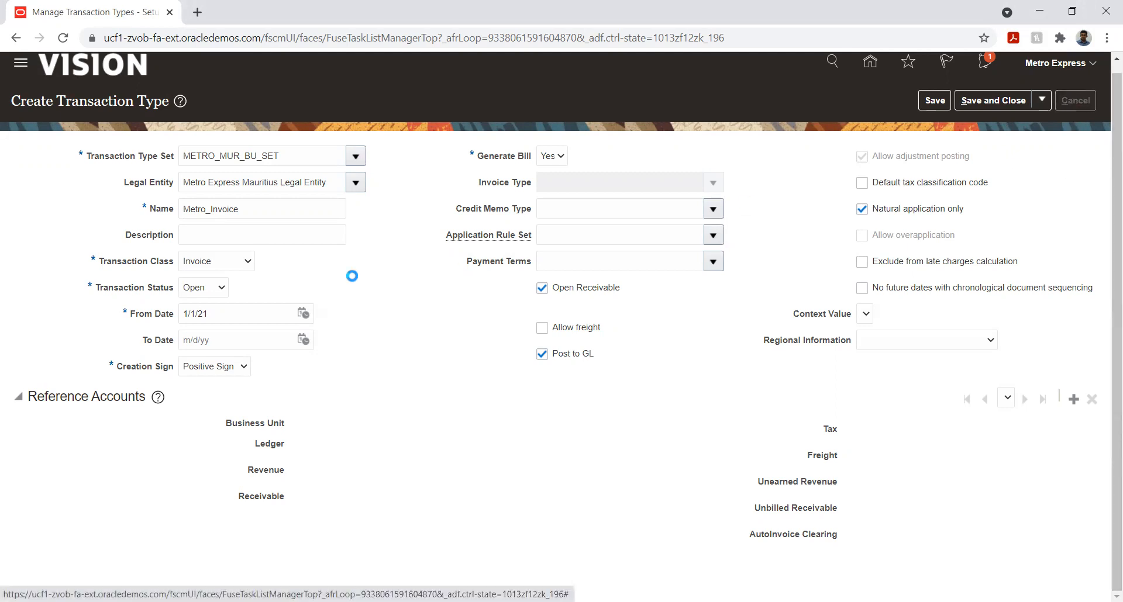
{"action": "left_click", "coordinate": [1077, 96]}
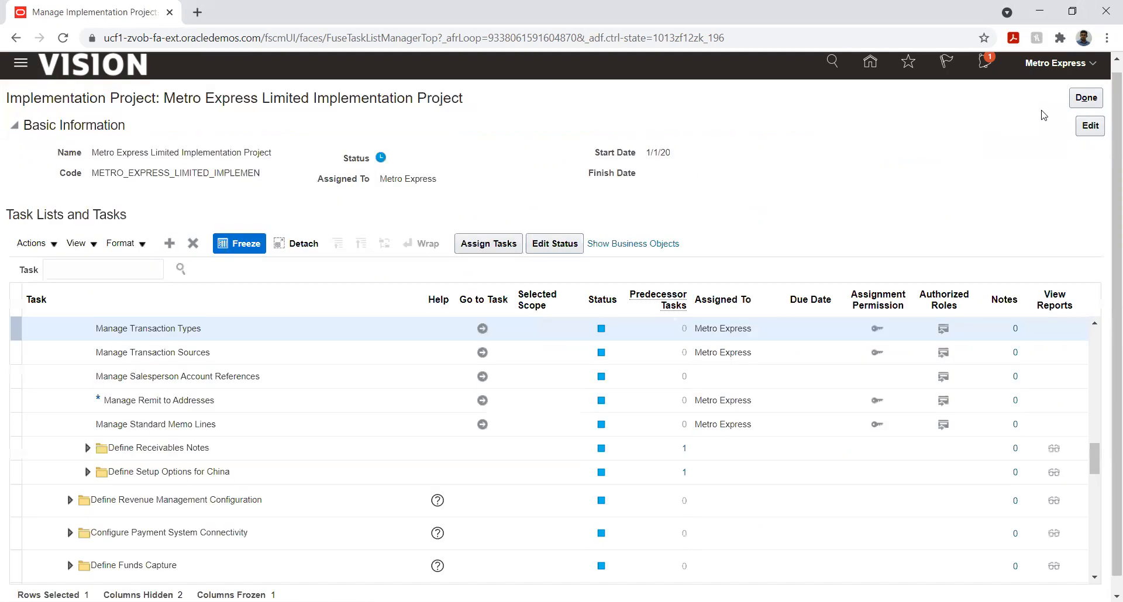
{"action": "scroll", "coordinate": [266, 450], "scroll_direction": "up", "scroll_amount": 3}
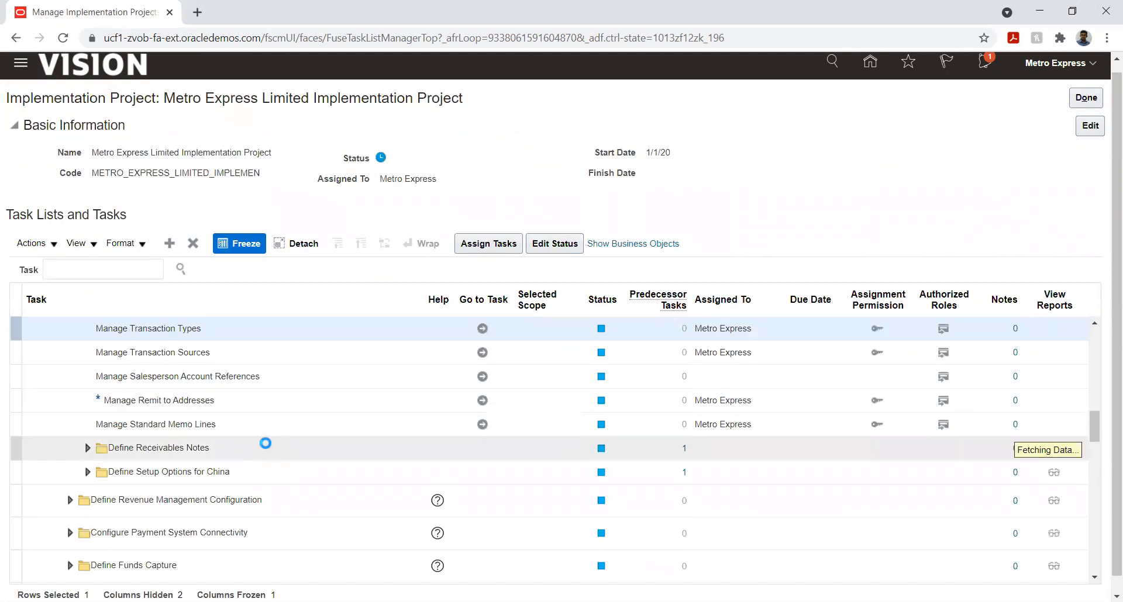
{"action": "scroll", "coordinate": [266, 449], "scroll_direction": "up", "scroll_amount": 2}
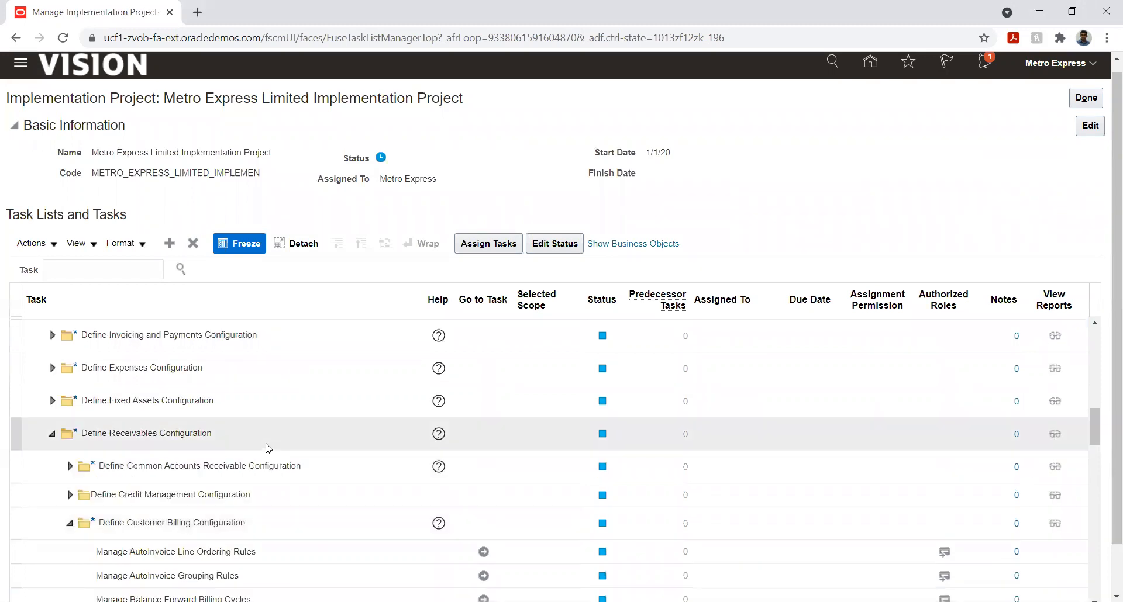
{"action": "scroll", "coordinate": [266, 449], "scroll_direction": "up", "scroll_amount": 5}
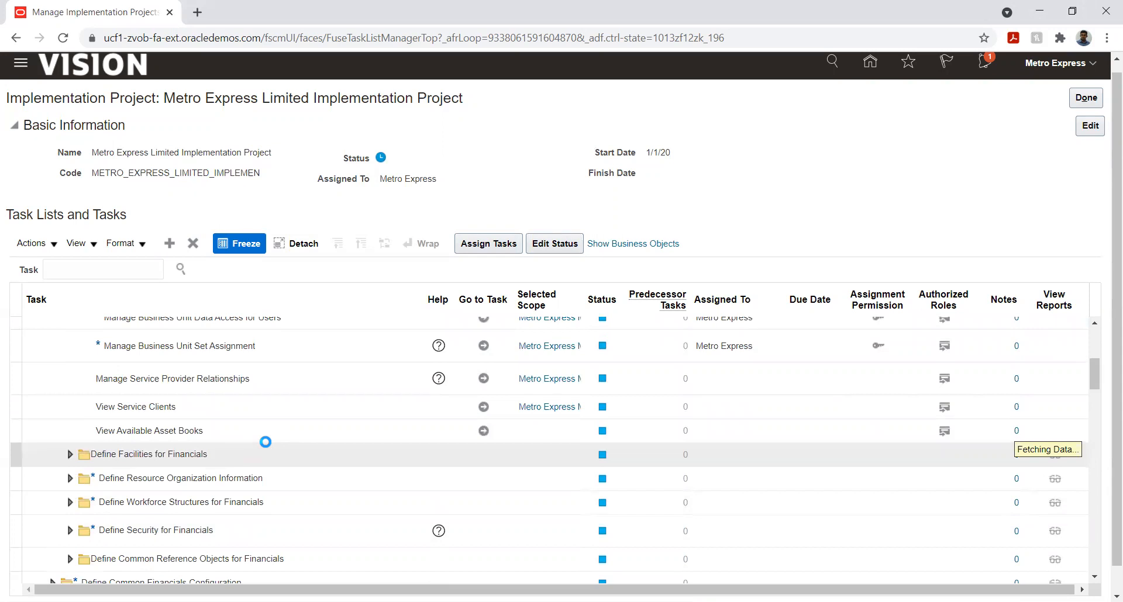
{"action": "scroll", "coordinate": [265, 442], "scroll_direction": "up", "scroll_amount": 3}
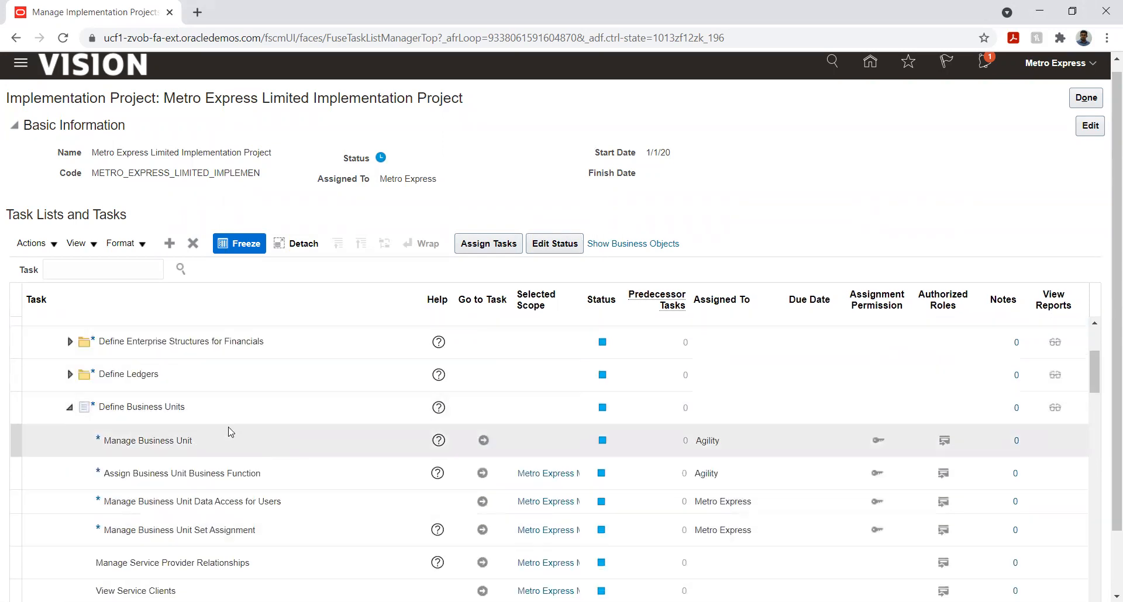
{"action": "left_click", "coordinate": [483, 440]}
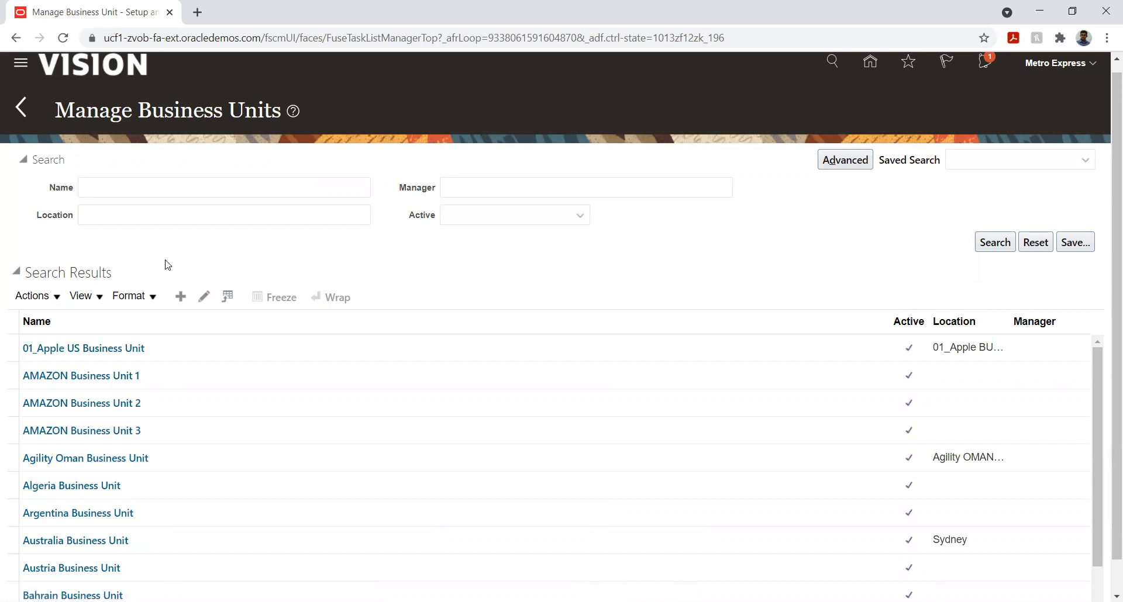
Start a new business unit named Metro unit two and set its location to Frankfurt
{"action": "left_click", "coordinate": [196, 165]}
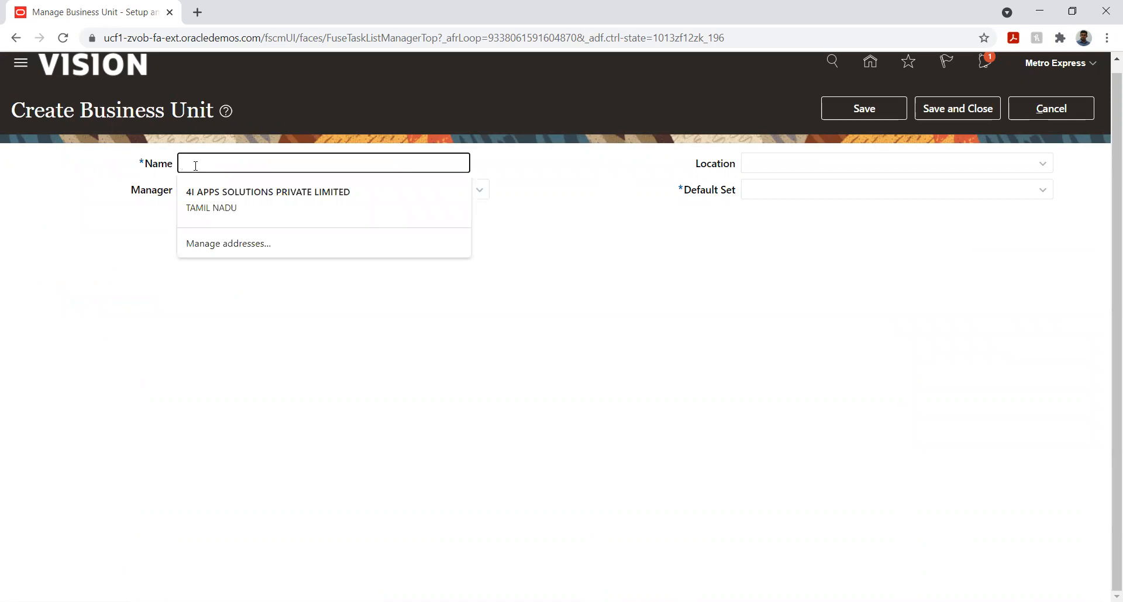
{"action": "type", "text": "<"}
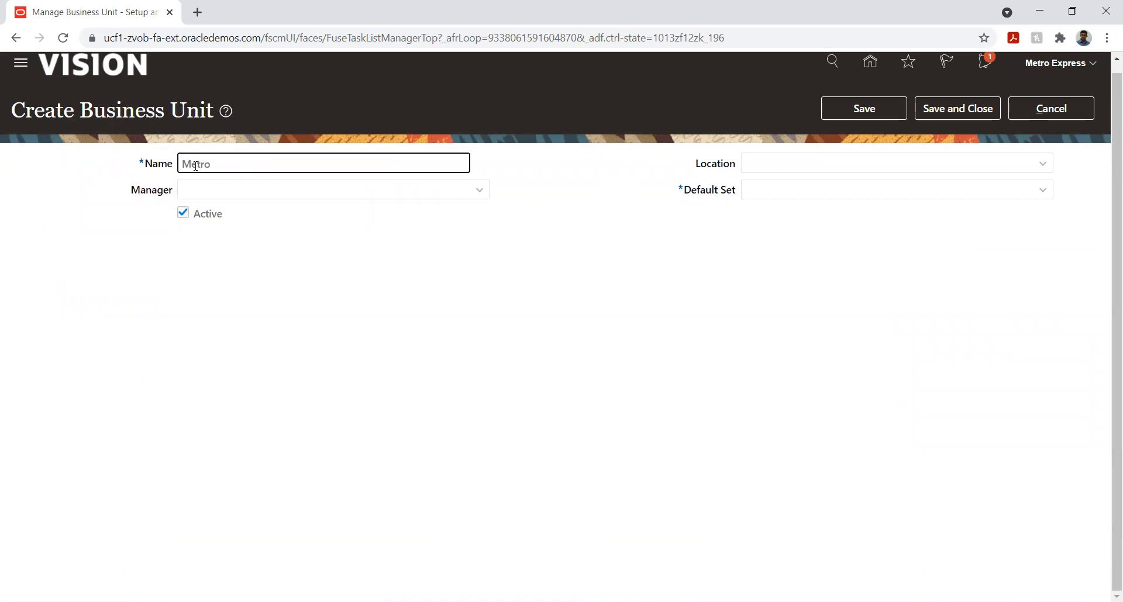
{"action": "type", "text": "etro unit two"}
{"action": "left_click", "coordinate": [918, 164]}
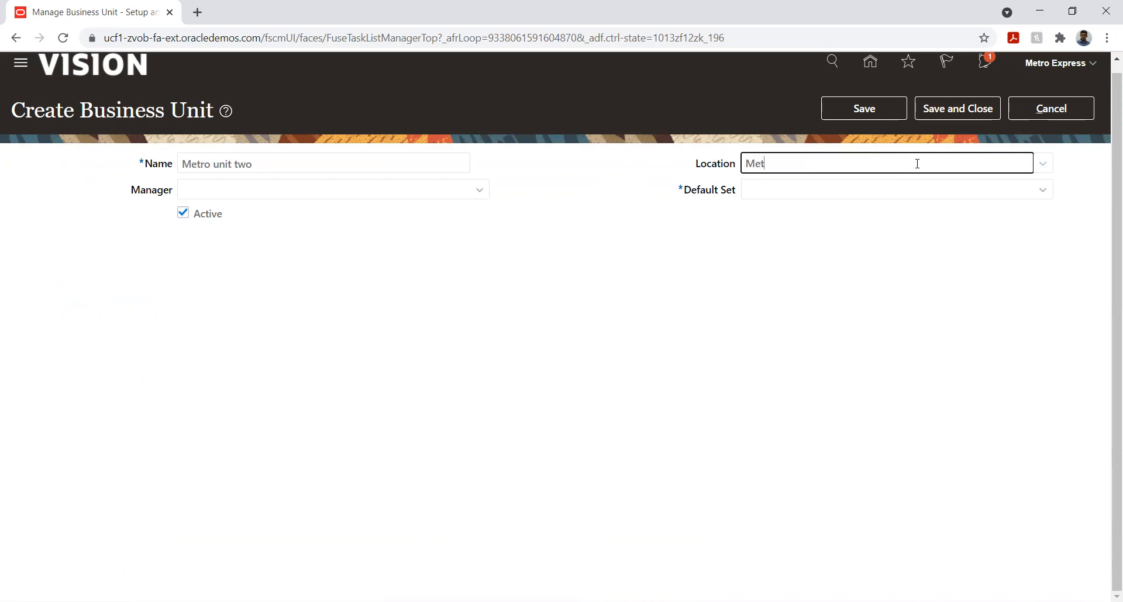
{"action": "key", "text": "Tab"}
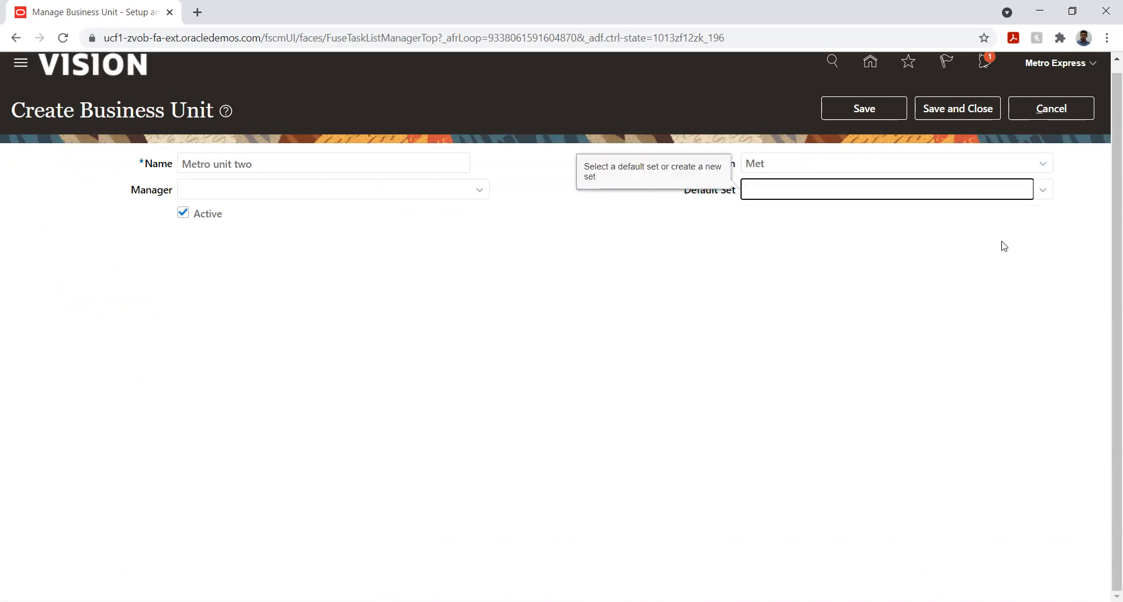
{"action": "left_click", "coordinate": [1039, 169]}
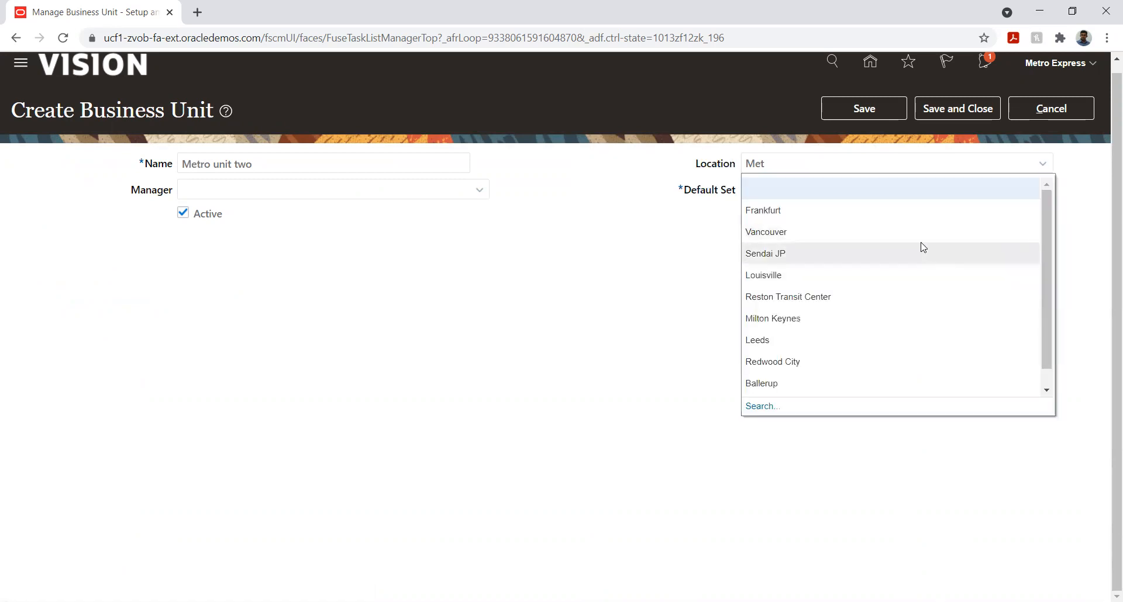
{"action": "left_click", "coordinate": [813, 210]}
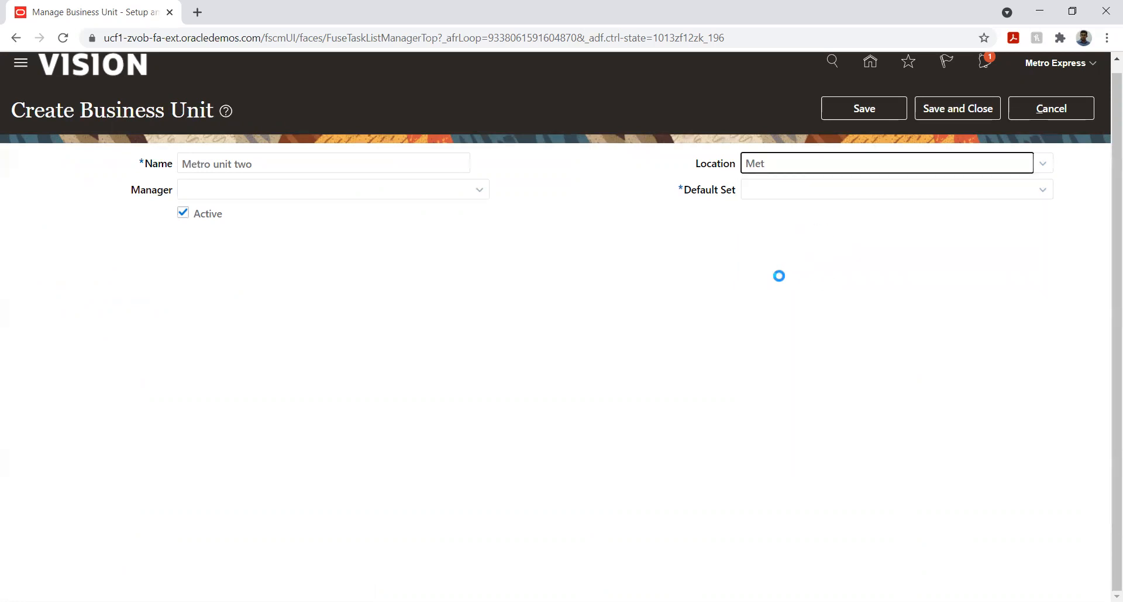
Create a reference data set with code MUT and name Metro Unit two as the business unit's default set
{"action": "left_click", "coordinate": [1041, 190]}
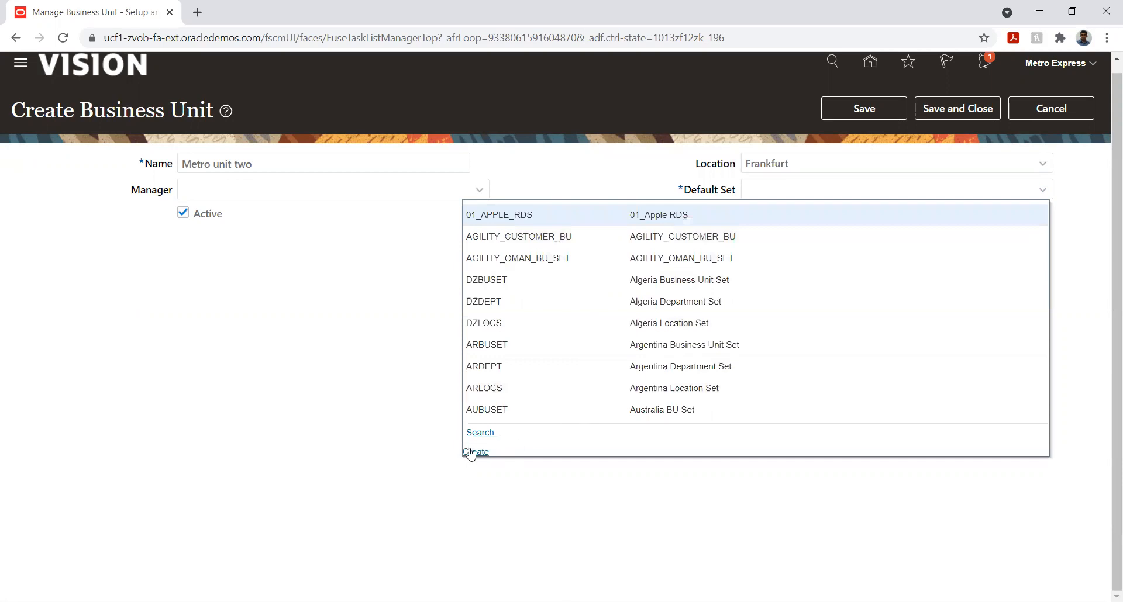
{"action": "left_click", "coordinate": [473, 454]}
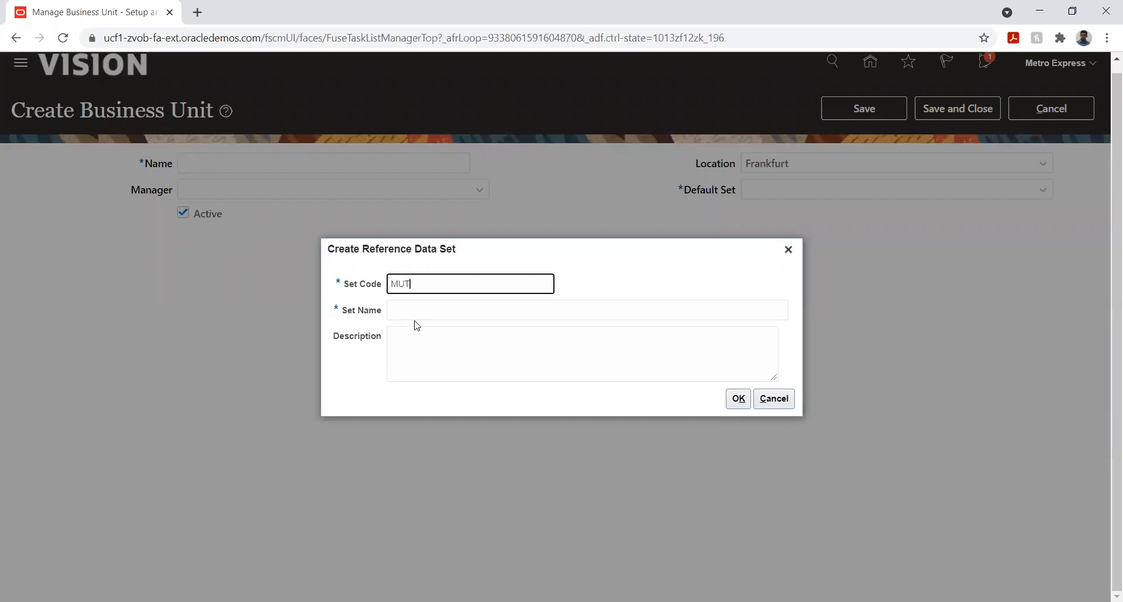
{"action": "key", "text": "Tab"}
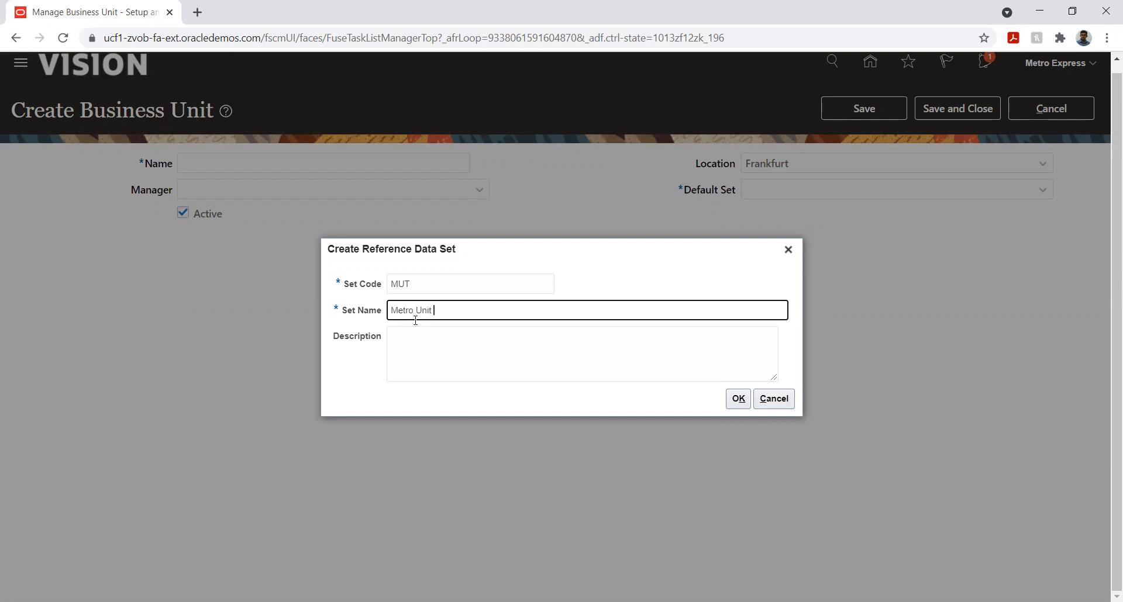
{"action": "type", "text": "Metro Unit two"}
{"action": "left_click", "coordinate": [738, 398]}
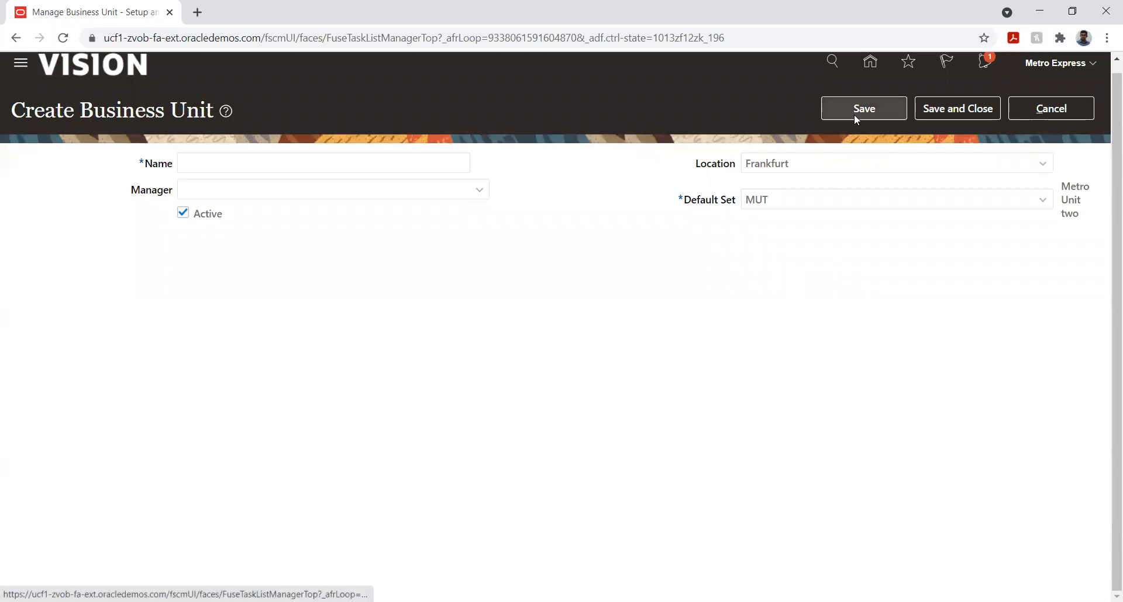
Enter the business unit name Metro unit two again, then save and close the business unit
{"action": "left_click", "coordinate": [218, 163]}
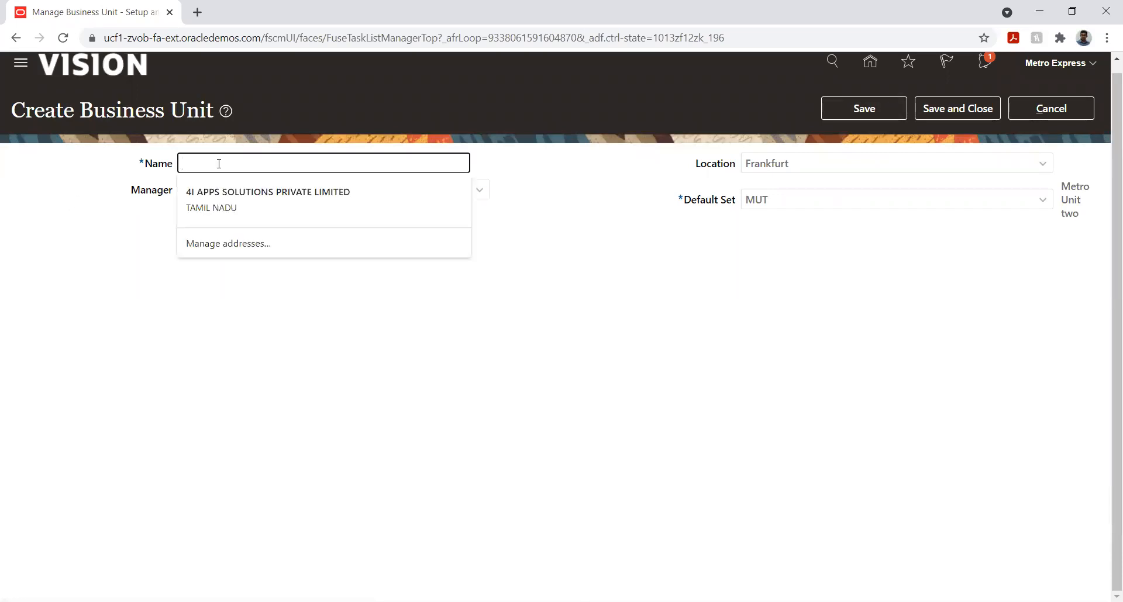
{"action": "type", "text": "Metro unit two"}
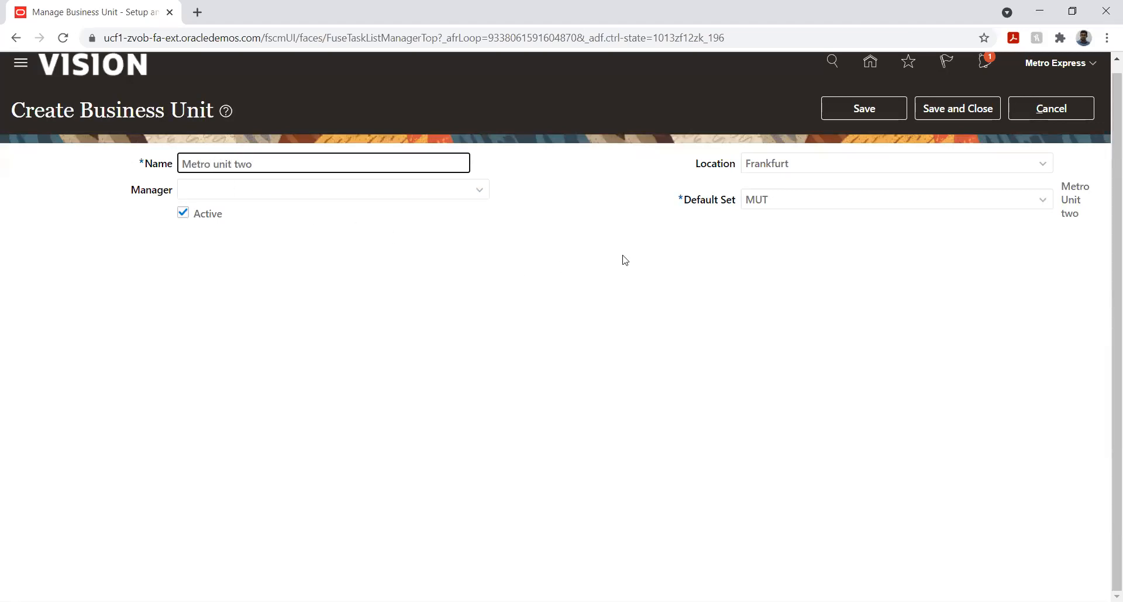
{"action": "left_click", "coordinate": [862, 111]}
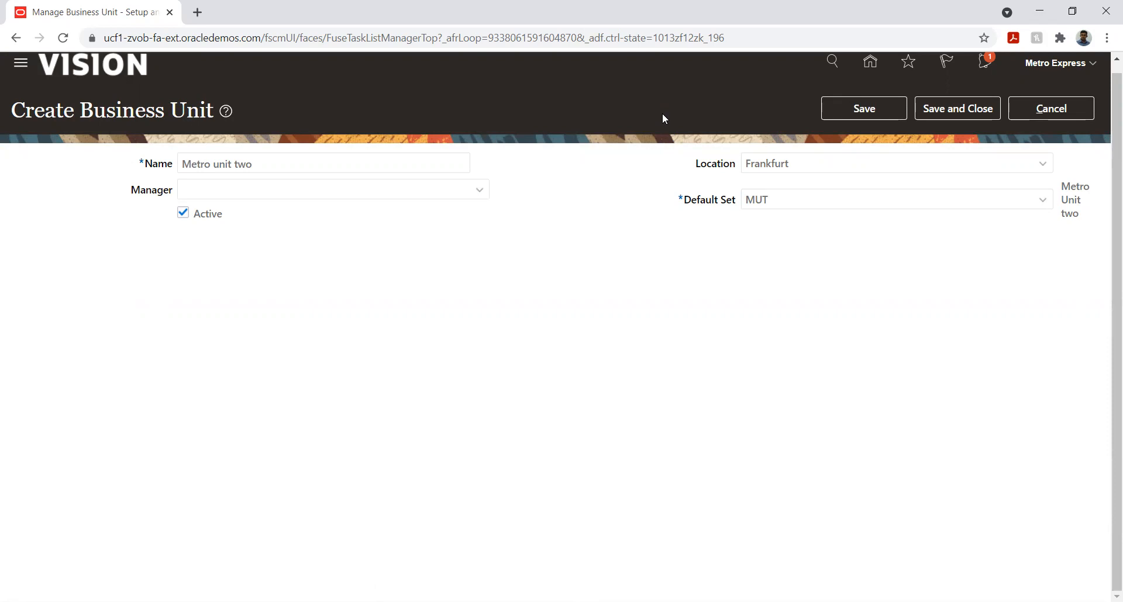
{"action": "left_click", "coordinate": [936, 112]}
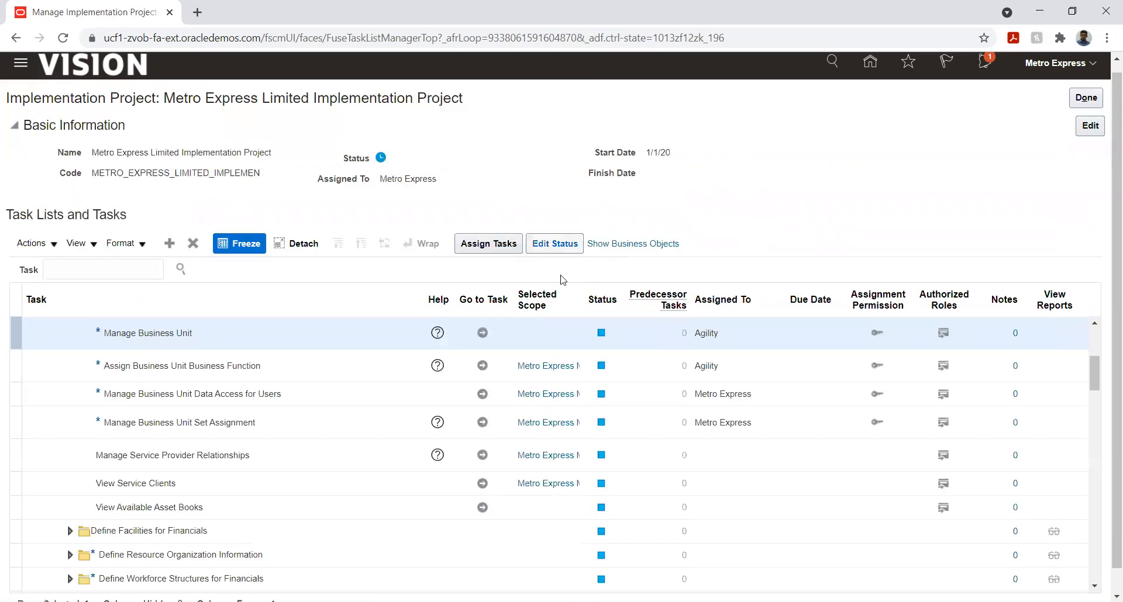
{"action": "left_click", "coordinate": [482, 365]}
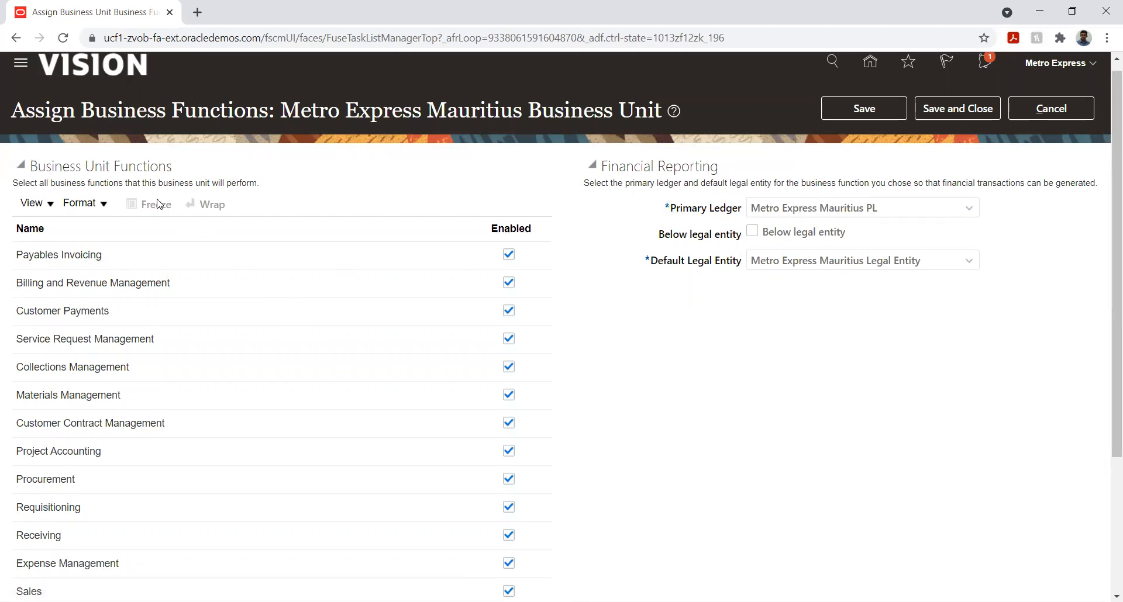
{"action": "left_click_drag", "start_coordinate": [411, 115], "coordinate": [434, 116]}
{"action": "left_click", "coordinate": [1050, 108]}
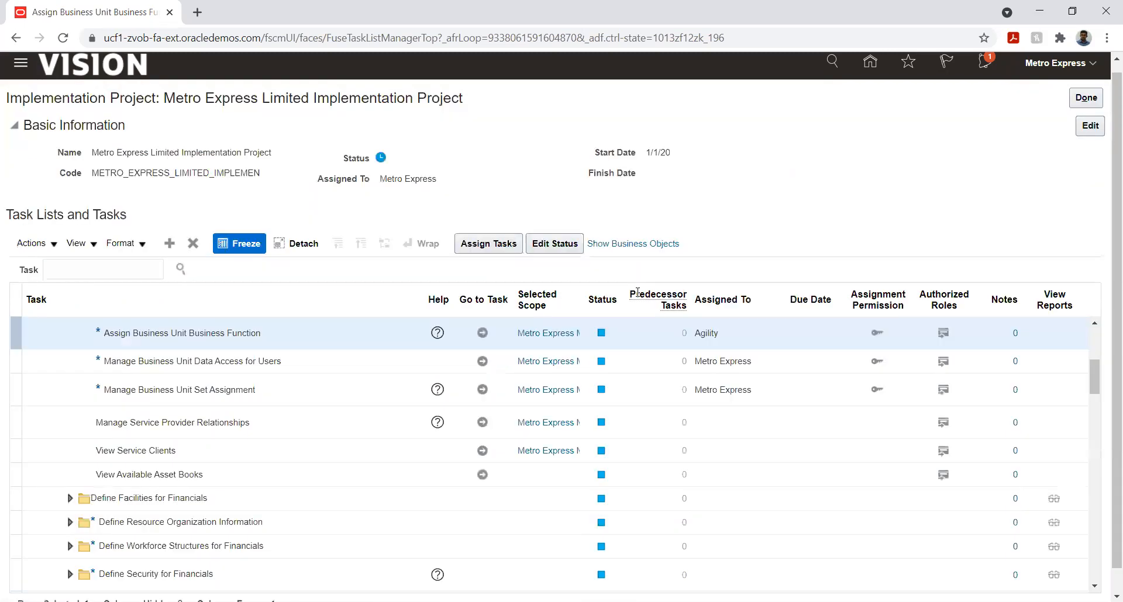
Change the scope of the Assign Business Unit Business Function task by finding Metro units and adding Metro unit two
{"action": "left_click", "coordinate": [534, 335]}
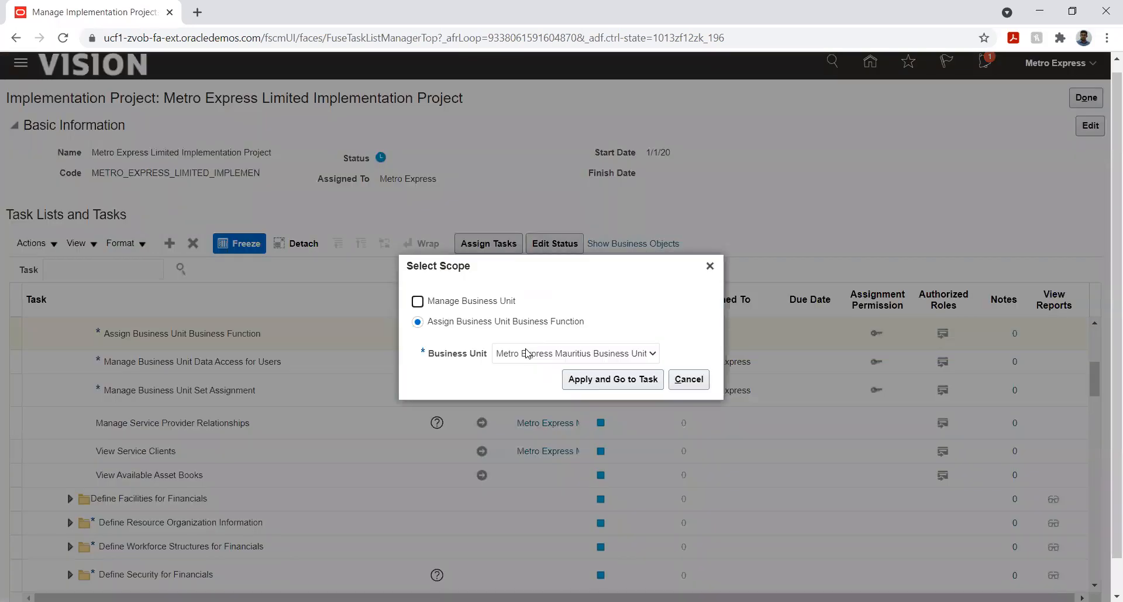
{"action": "left_click", "coordinate": [527, 354]}
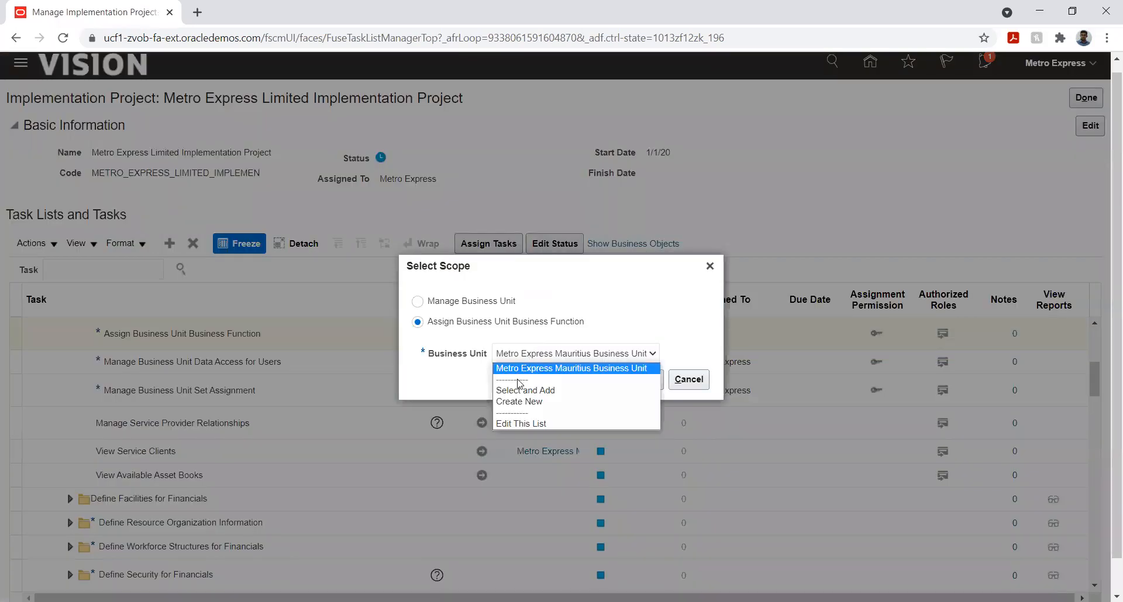
{"action": "left_click", "coordinate": [519, 390]}
{"action": "left_click", "coordinate": [617, 382]}
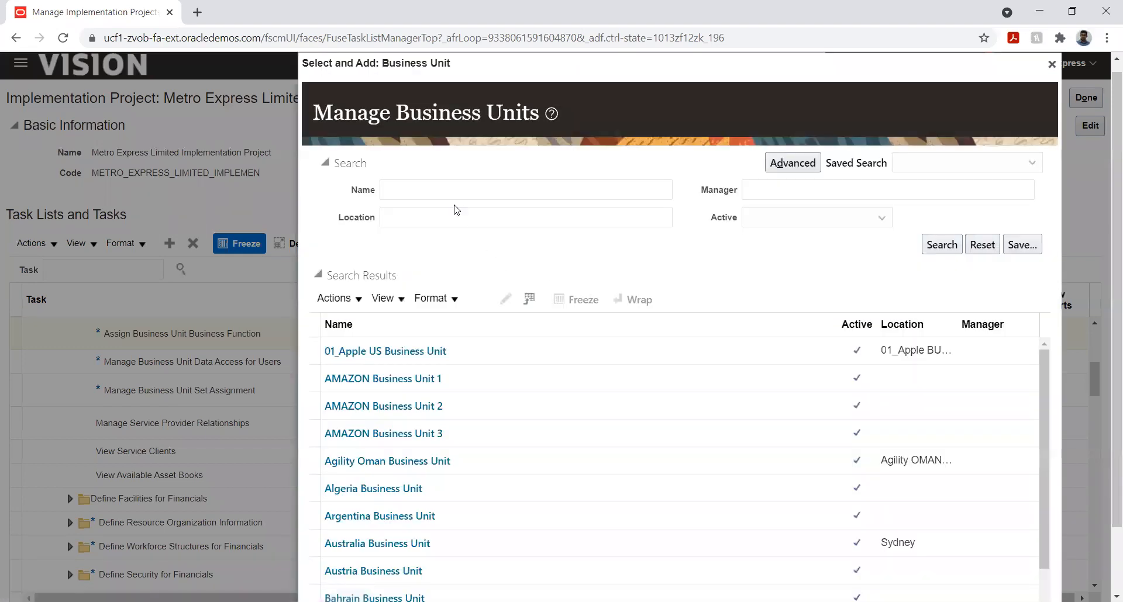
{"action": "left_click", "coordinate": [448, 193]}
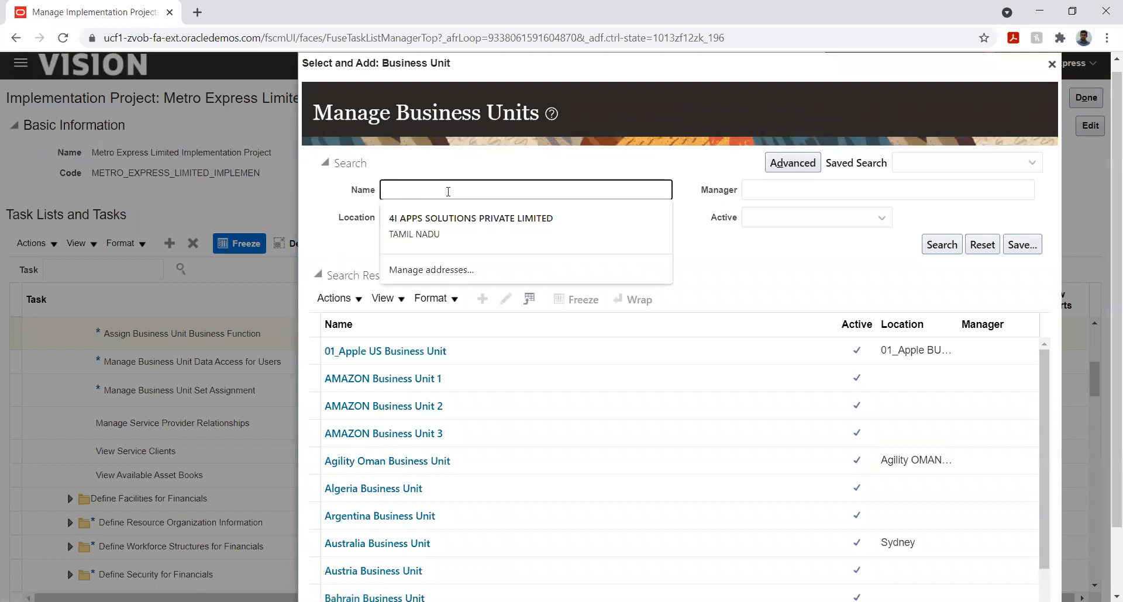
{"action": "type", "text": "Metro"}
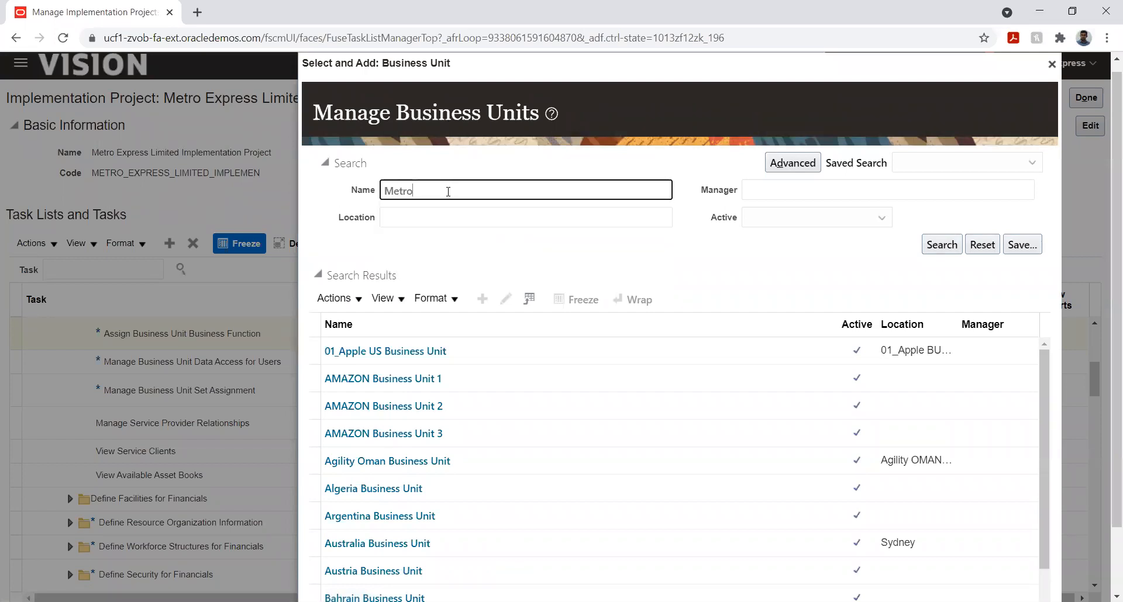
{"action": "key", "text": "Return"}
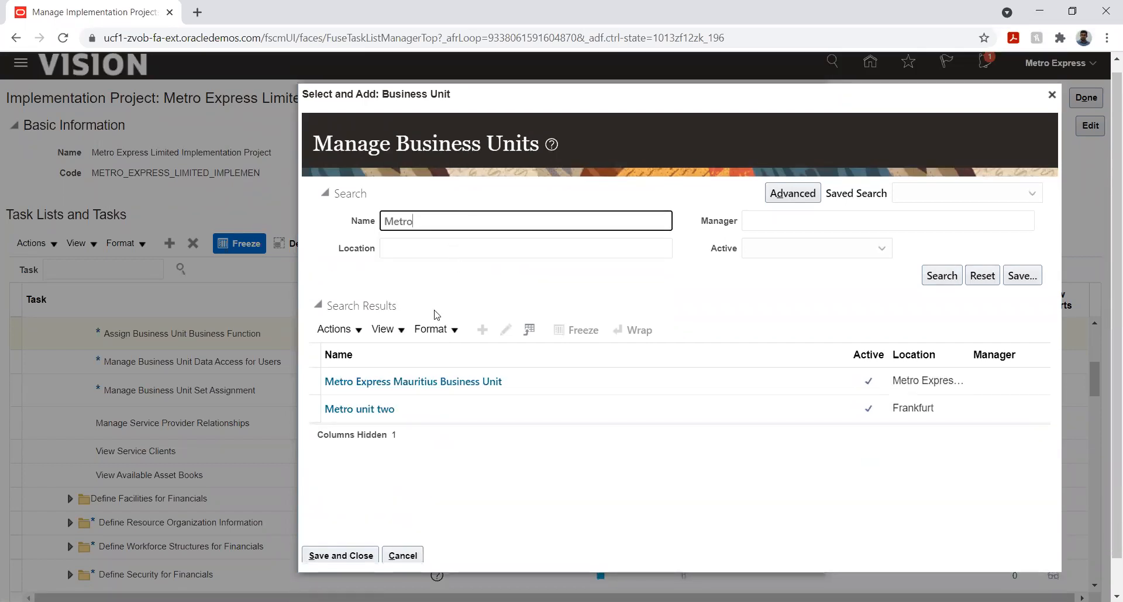
{"action": "left_click", "coordinate": [404, 409]}
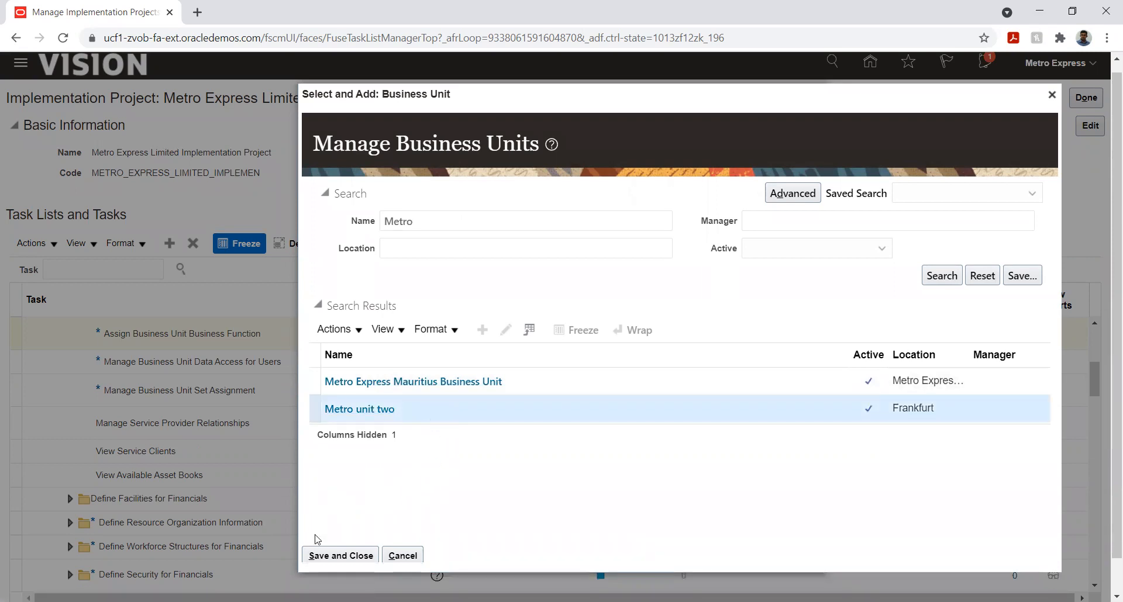
{"action": "left_click", "coordinate": [329, 555]}
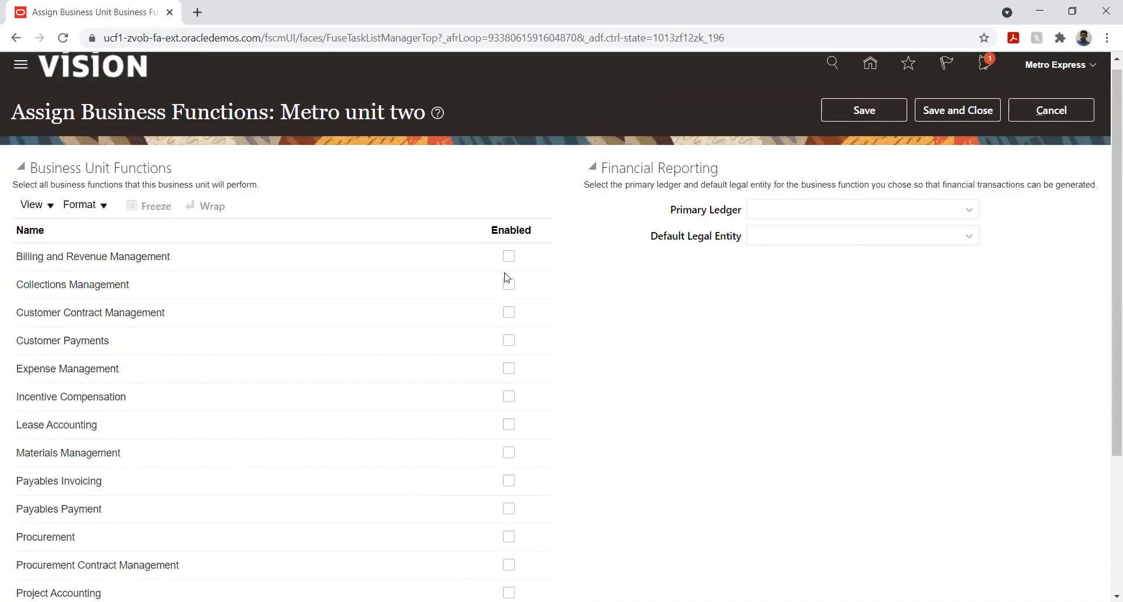
Enable Billing and Revenue Management, Collections Management and Customer Contract Management for Metro unit two
{"action": "left_click", "coordinate": [508, 257]}
{"action": "left_click", "coordinate": [508, 285]}
{"action": "left_click", "coordinate": [508, 312]}
Find and assign Metro Express Mauritius PL as the primary ledger, with Metro Express Mauritius Legal Entity as the default legal entity
{"action": "scroll", "coordinate": [619, 277], "scroll_direction": "down", "scroll_amount": 1}
{"action": "left_click", "coordinate": [870, 137]}
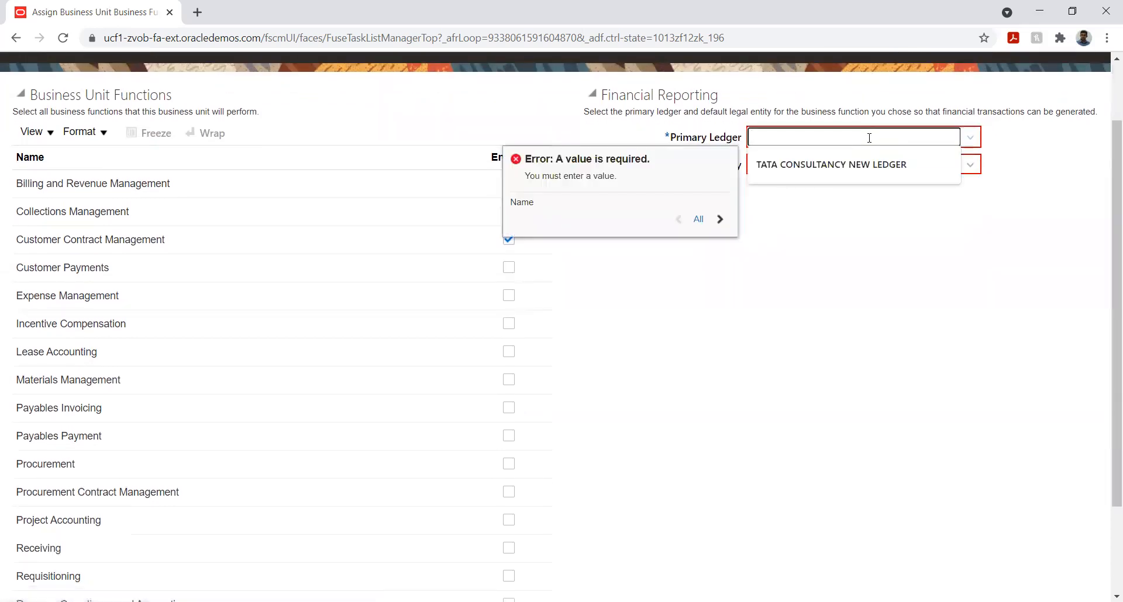
{"action": "type", "text": "Met"}
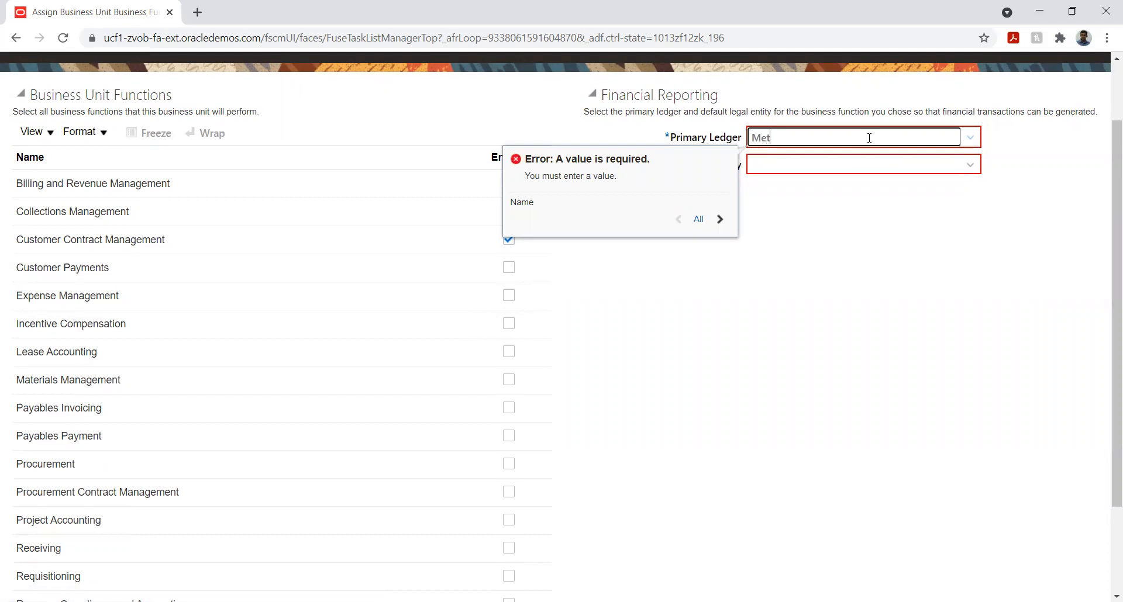
{"action": "left_click", "coordinate": [830, 162]}
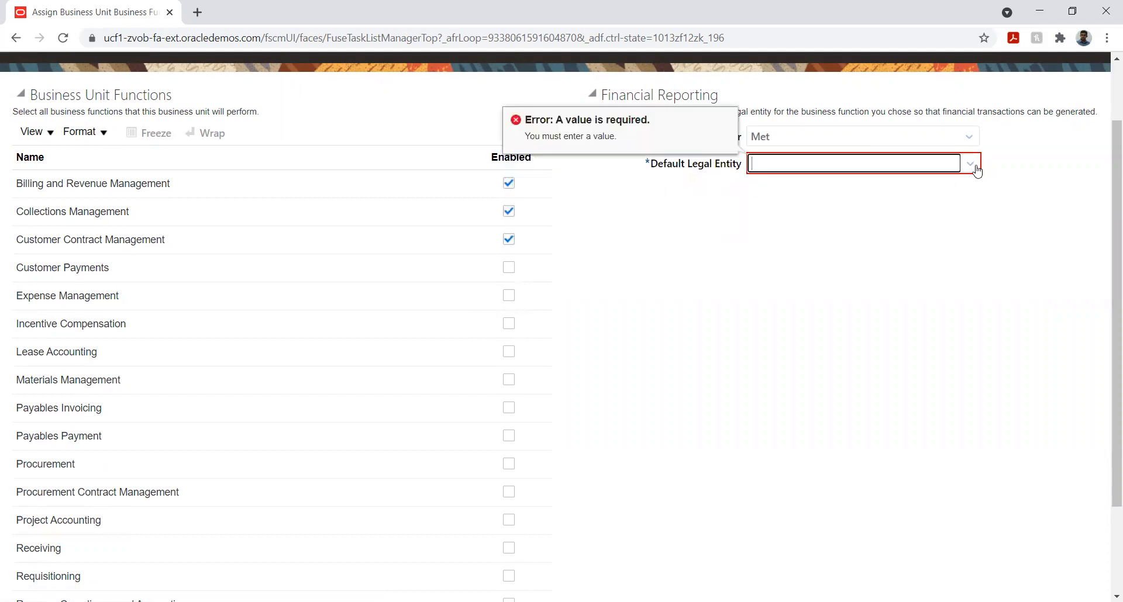
{"action": "left_click", "coordinate": [970, 138]}
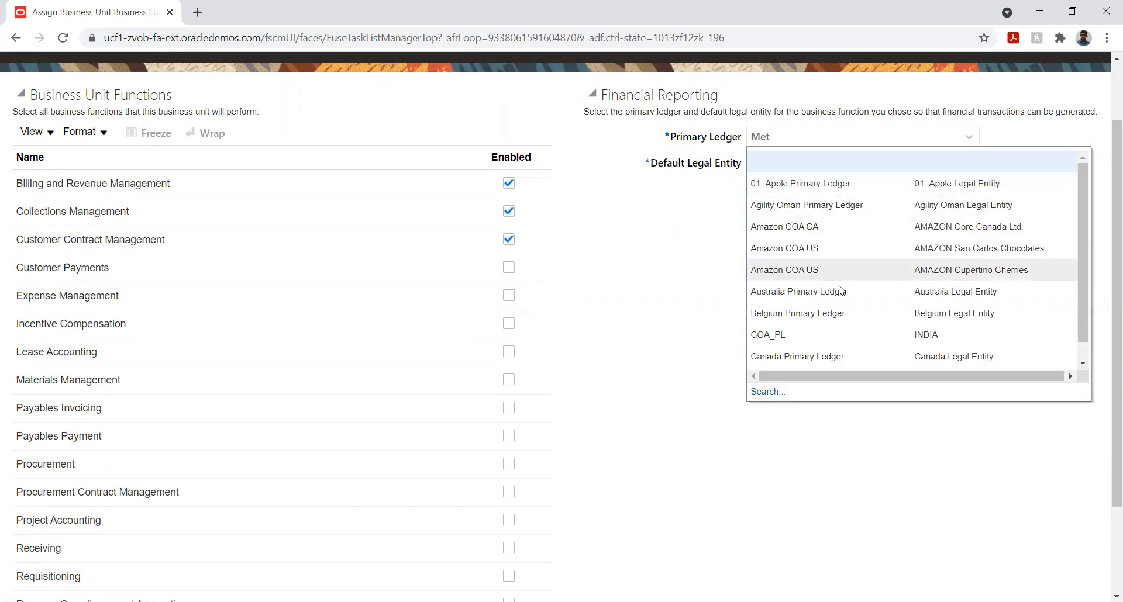
{"action": "left_click", "coordinate": [768, 392]}
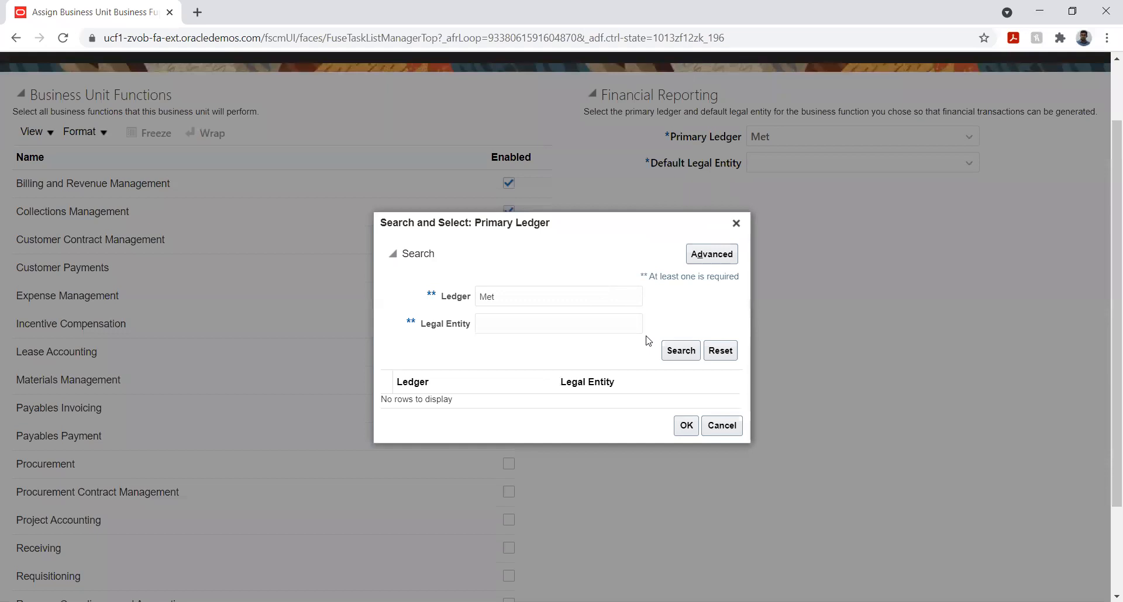
{"action": "left_click", "coordinate": [677, 353]}
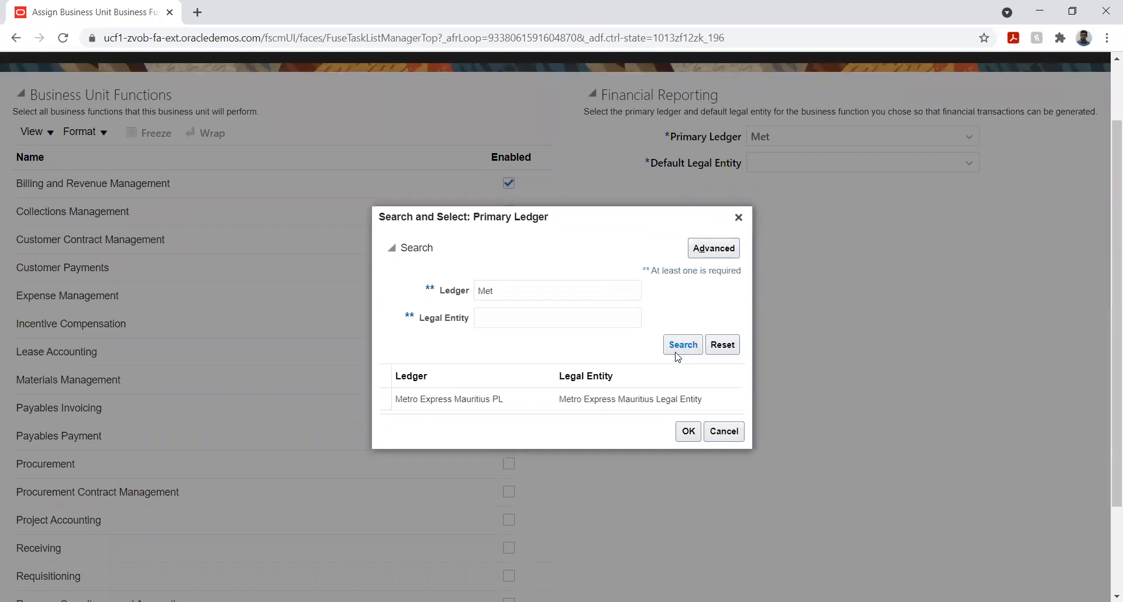
{"action": "left_click", "coordinate": [559, 404]}
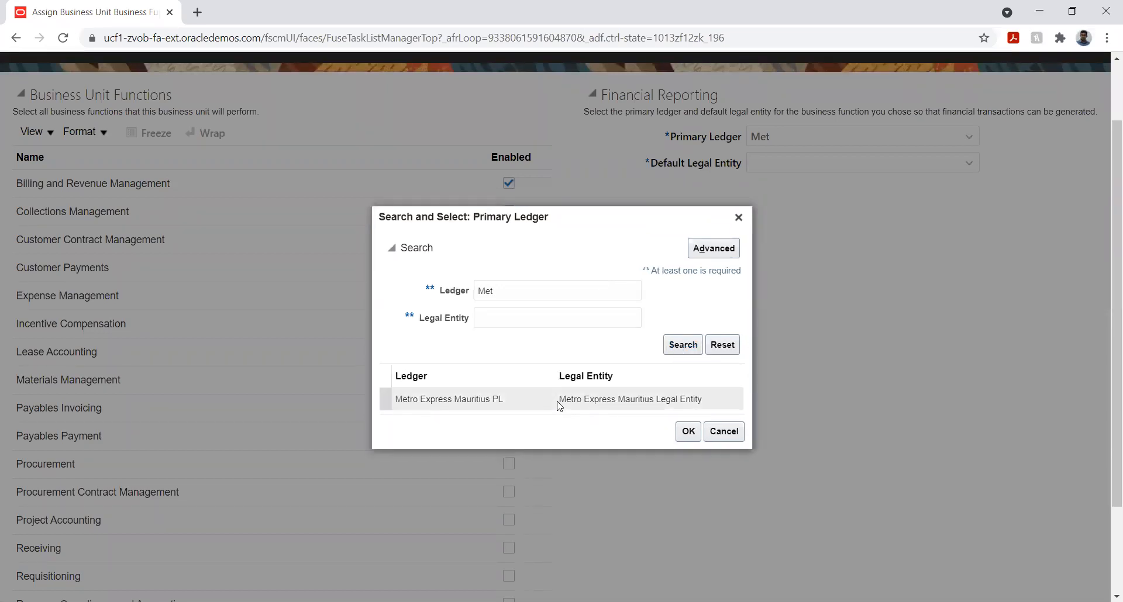
{"action": "left_click", "coordinate": [688, 431]}
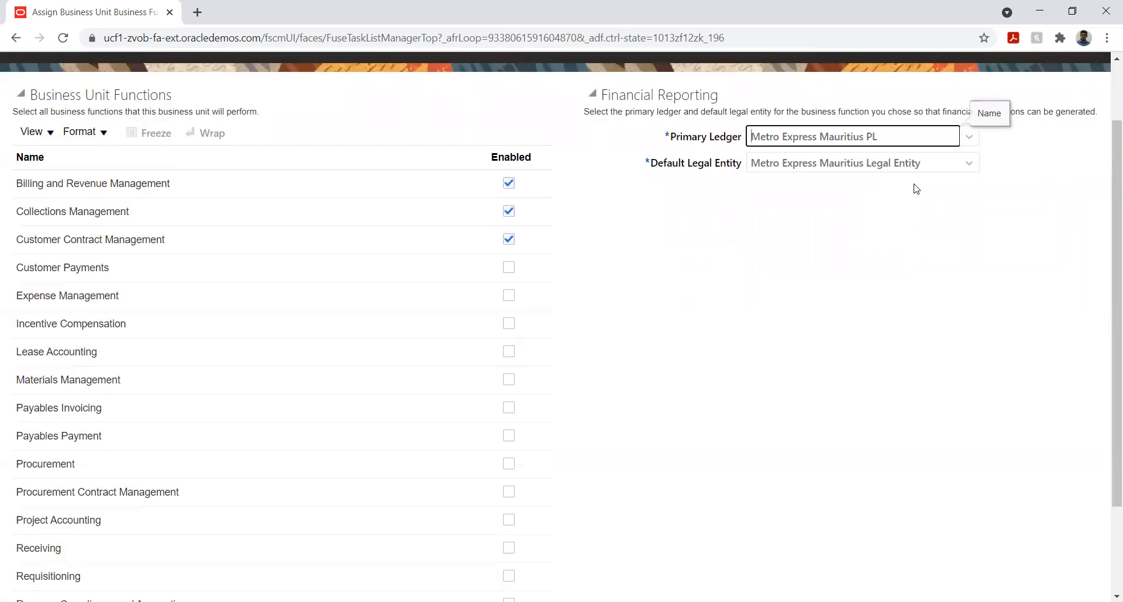
Enable Customer Payments, Expense Management, Lease Accounting, Materials Management and Payables Invoicing for Metro unit two
{"action": "left_click", "coordinate": [509, 269]}
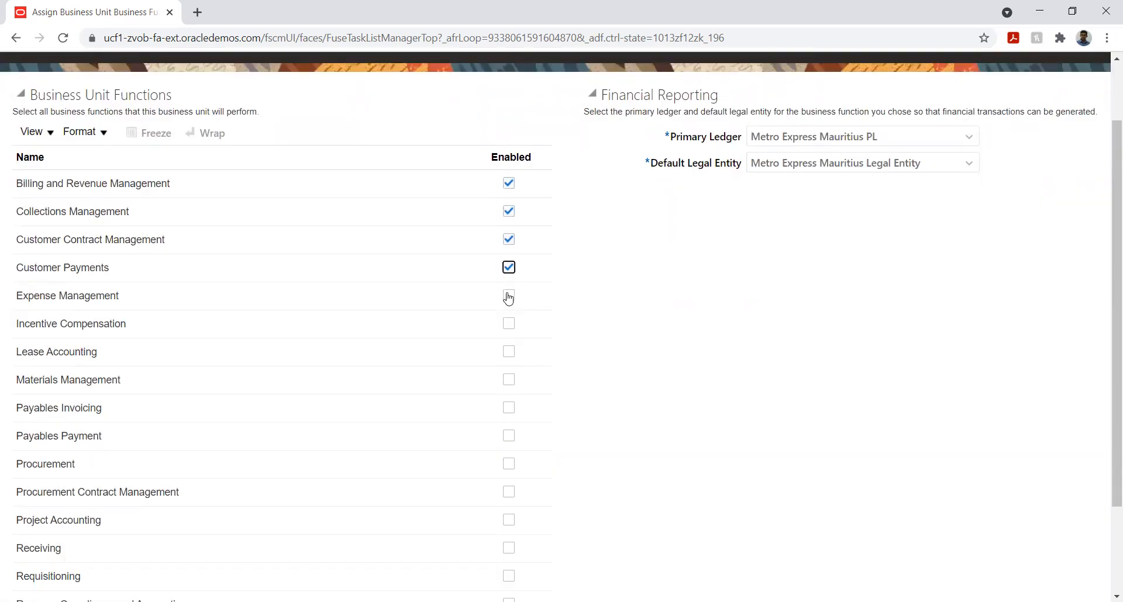
{"action": "left_click", "coordinate": [508, 296]}
{"action": "left_click", "coordinate": [510, 353]}
{"action": "left_click", "coordinate": [509, 381]}
{"action": "left_click", "coordinate": [508, 408]}
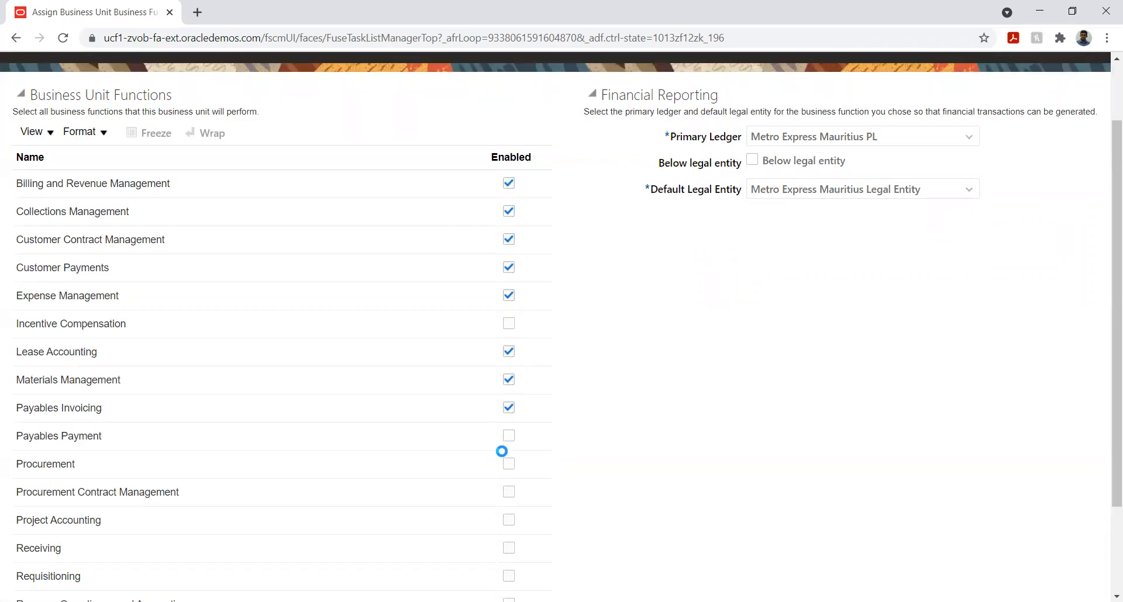
Enable Payables Payment, Procurement, Procurement Contract Management, Project Accounting, Receiving and Requisitioning for the business unit
{"action": "left_click", "coordinate": [509, 437]}
{"action": "left_click", "coordinate": [509, 464]}
{"action": "left_click", "coordinate": [509, 494]}
{"action": "left_click", "coordinate": [509, 521]}
{"action": "left_click", "coordinate": [509, 551]}
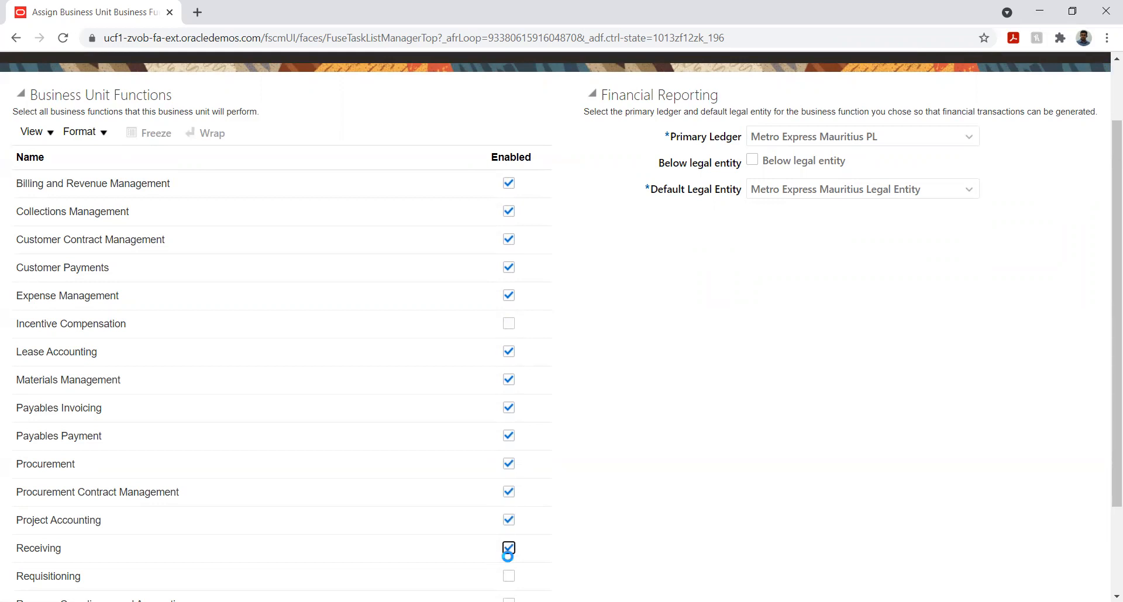
{"action": "left_click", "coordinate": [509, 578]}
Enable the Revenue Compliance and Accounting and Sales business functions for Metro unit two
{"action": "scroll", "coordinate": [576, 430], "scroll_direction": "down", "scroll_amount": 2}
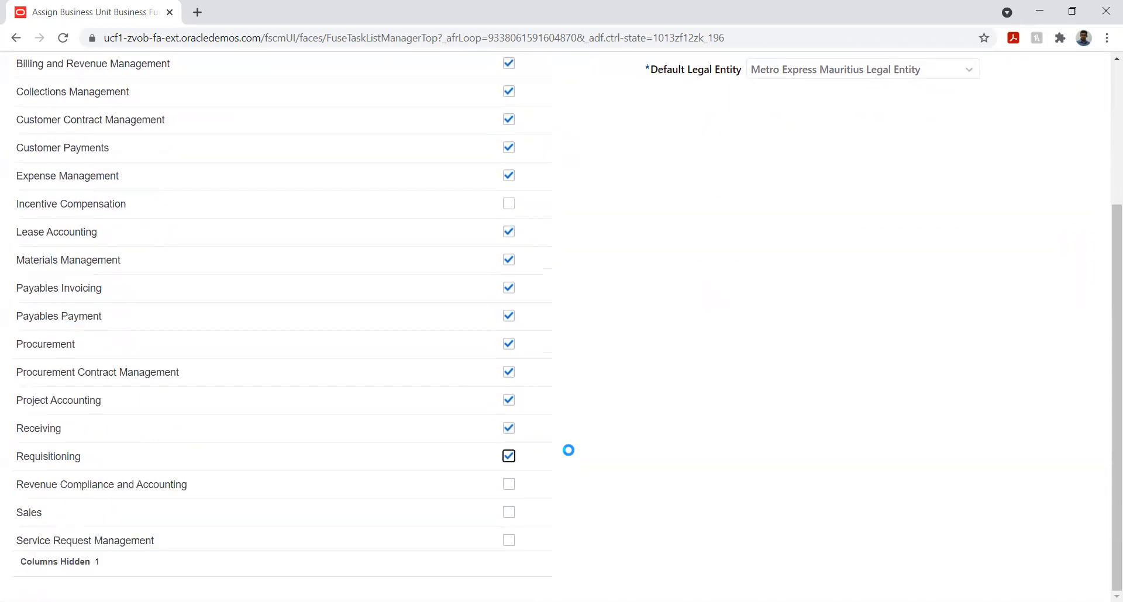
{"action": "left_click", "coordinate": [509, 489]}
{"action": "left_click", "coordinate": [509, 512]}
Mark the business unit as below legal entity and save the assignment, accepting the warning
{"action": "scroll", "coordinate": [618, 451], "scroll_direction": "up", "scroll_amount": 4}
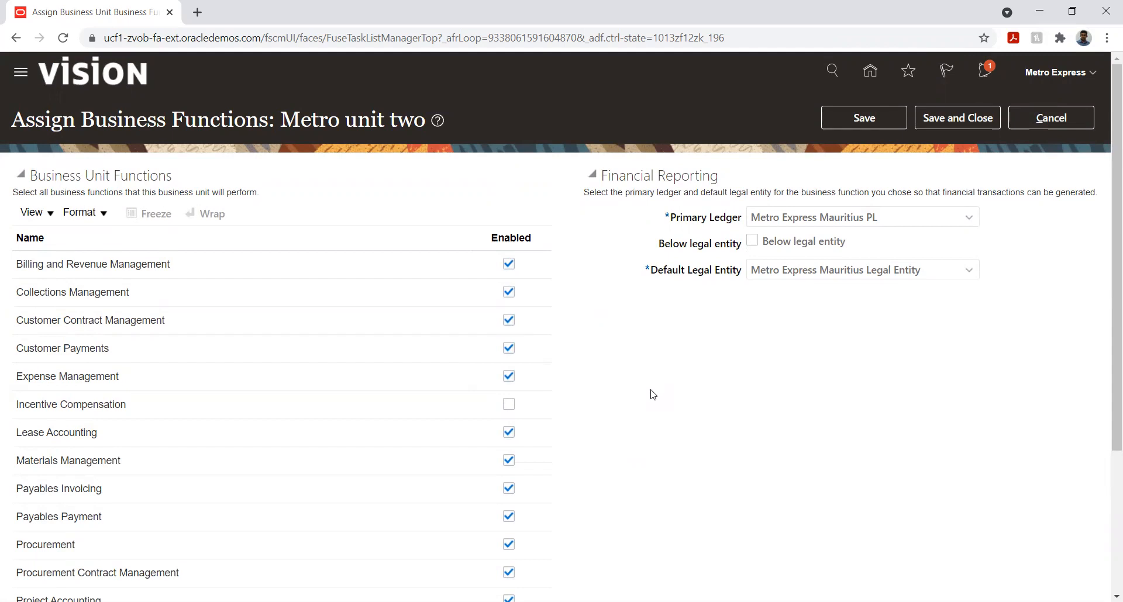
{"action": "left_click", "coordinate": [752, 242]}
{"action": "left_click", "coordinate": [851, 121]}
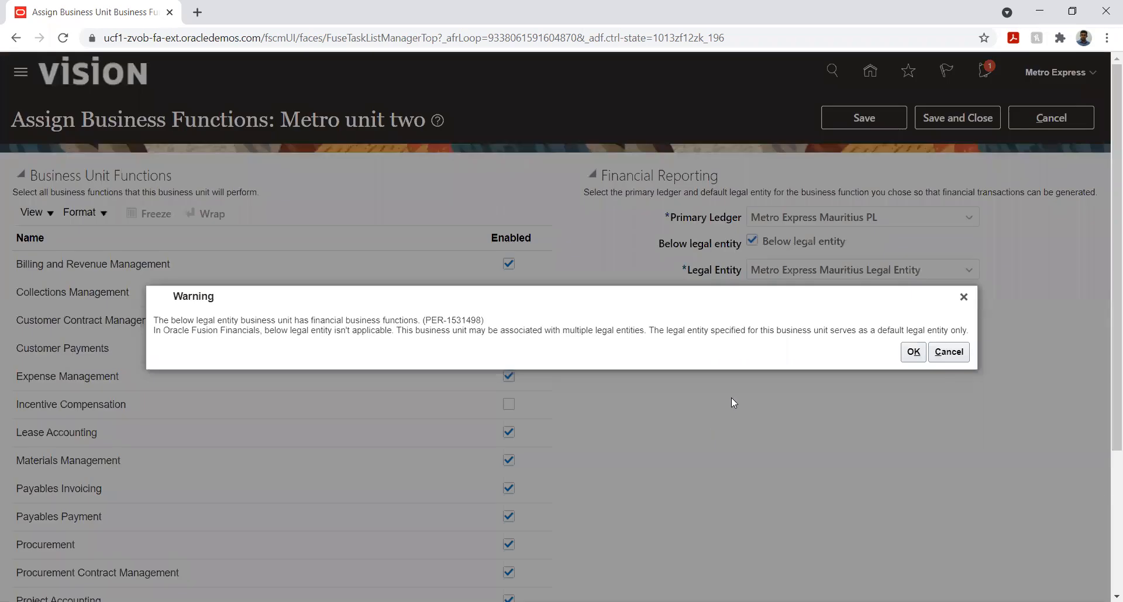
{"action": "left_click", "coordinate": [913, 352]}
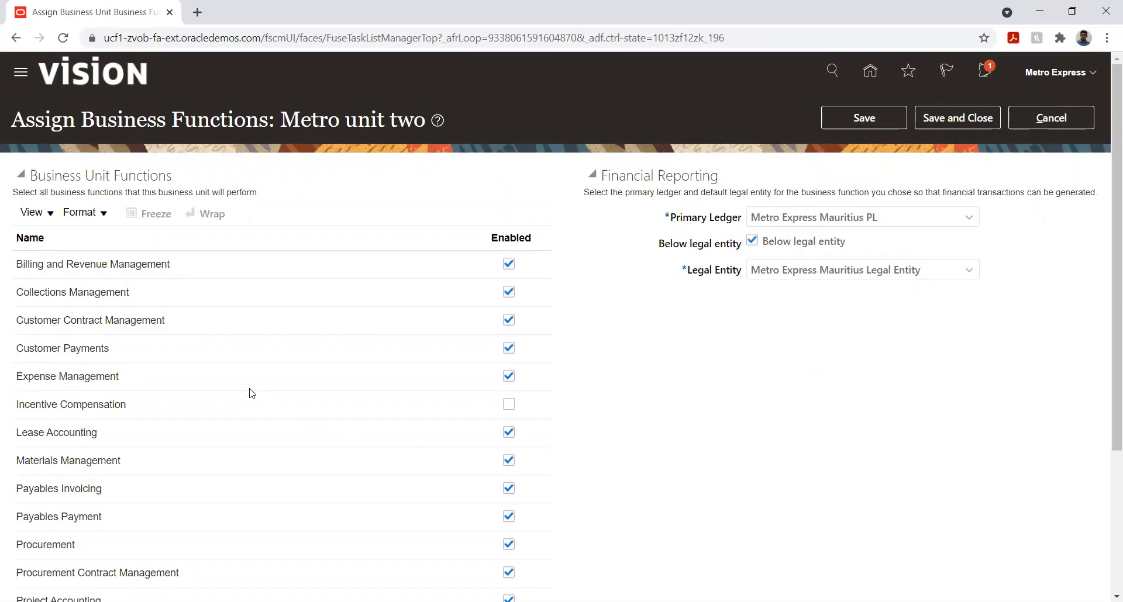
Review the enabled business functions, save them again and close the assignment, accepting each warning
{"action": "scroll", "coordinate": [859, 371], "scroll_direction": "down", "scroll_amount": 3}
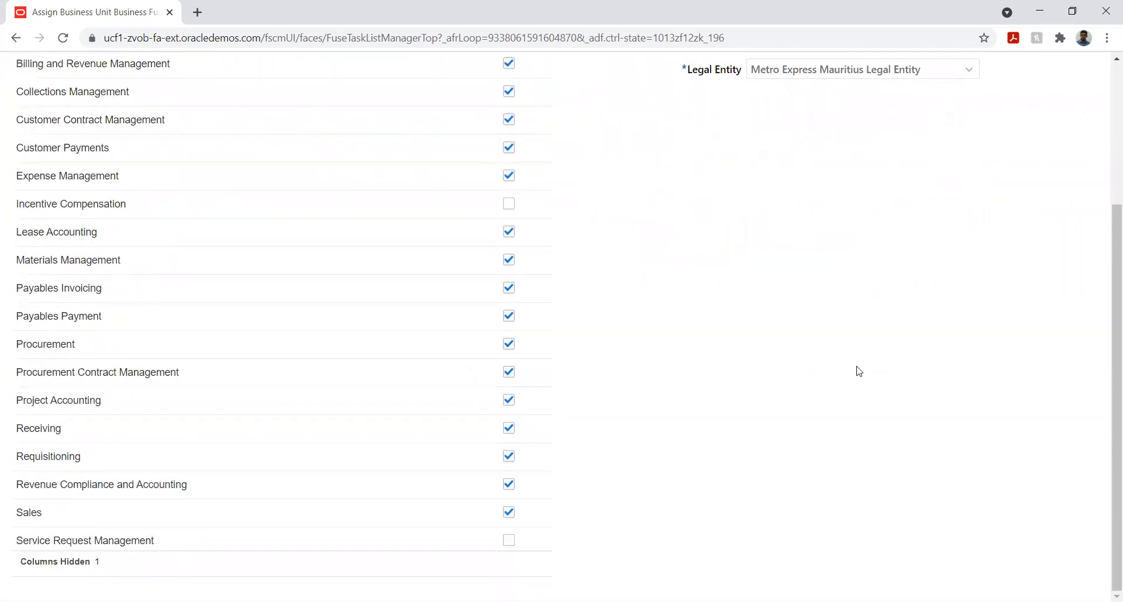
{"action": "scroll", "coordinate": [858, 371], "scroll_direction": "up", "scroll_amount": 3}
{"action": "left_click", "coordinate": [863, 120]}
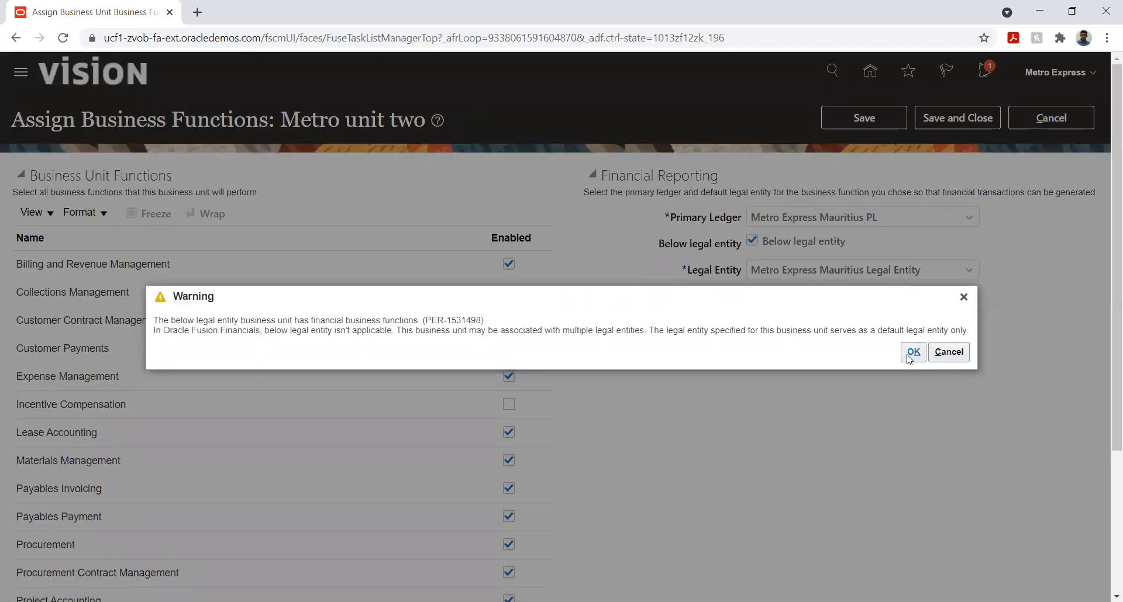
{"action": "left_click", "coordinate": [911, 353]}
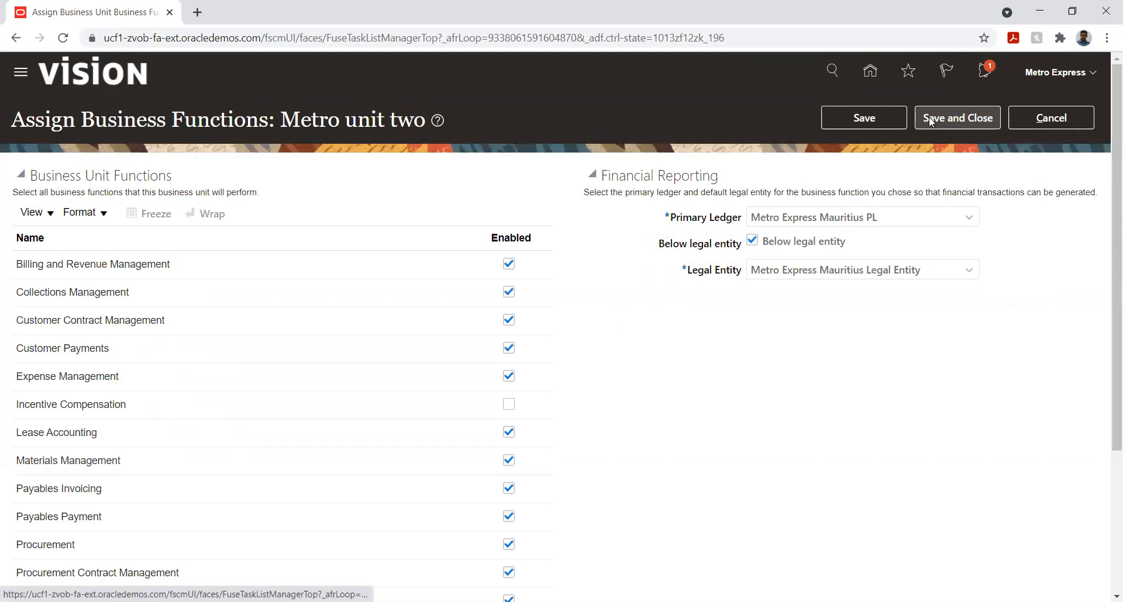
{"action": "left_click", "coordinate": [930, 121]}
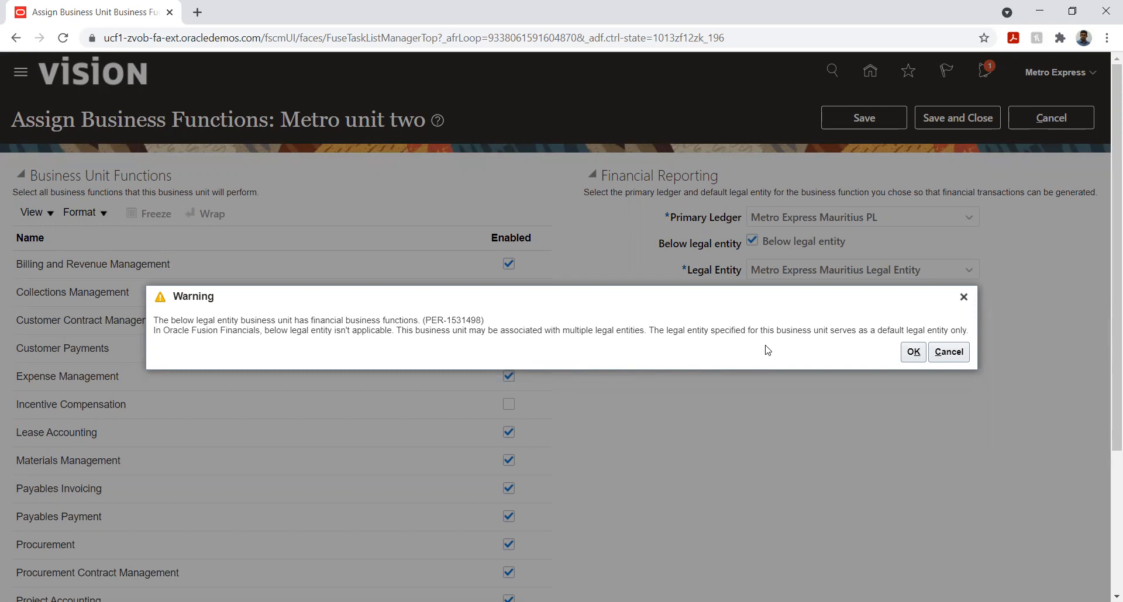
{"action": "left_click", "coordinate": [917, 352]}
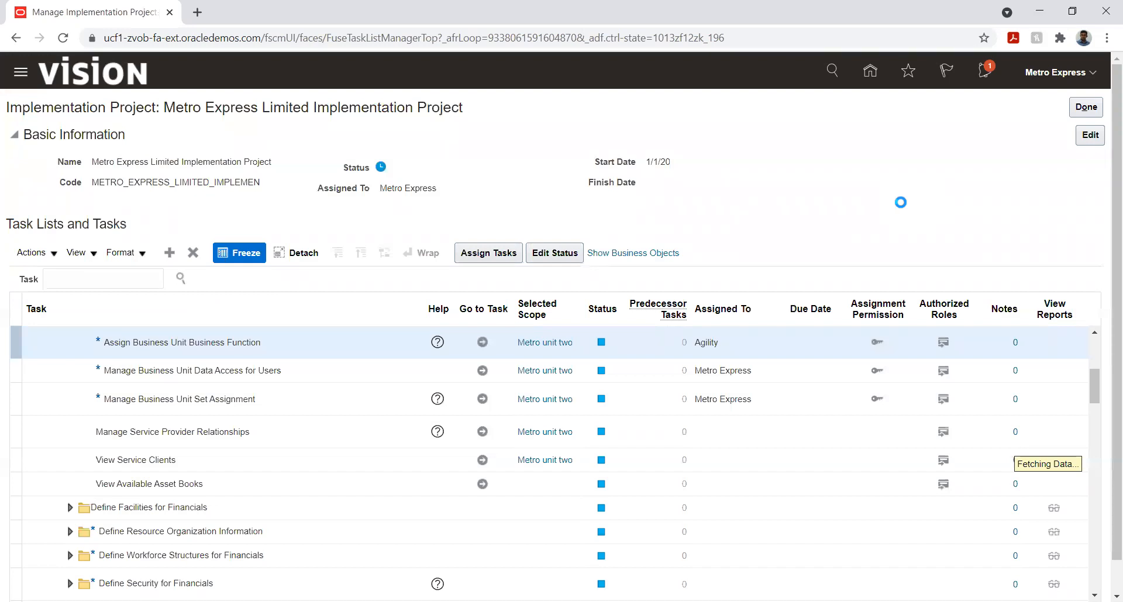
In Manage Business Unit Data Access for Users, create an entry for user Metro Express with the Accounts Receivable Manager role
{"action": "left_click", "coordinate": [481, 372]}
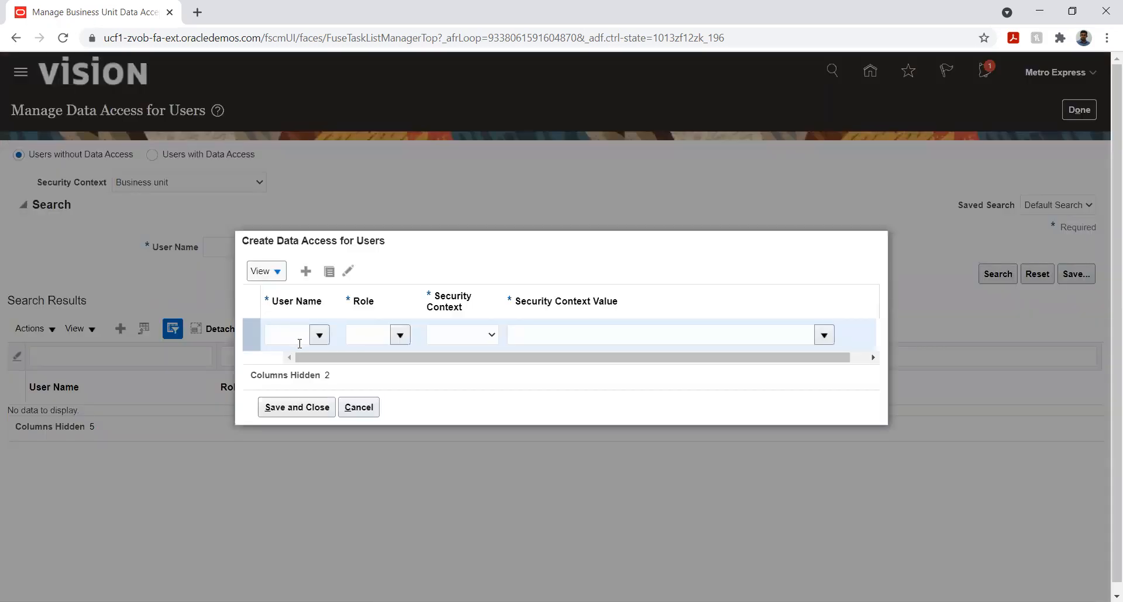
{"action": "left_click", "coordinate": [296, 342]}
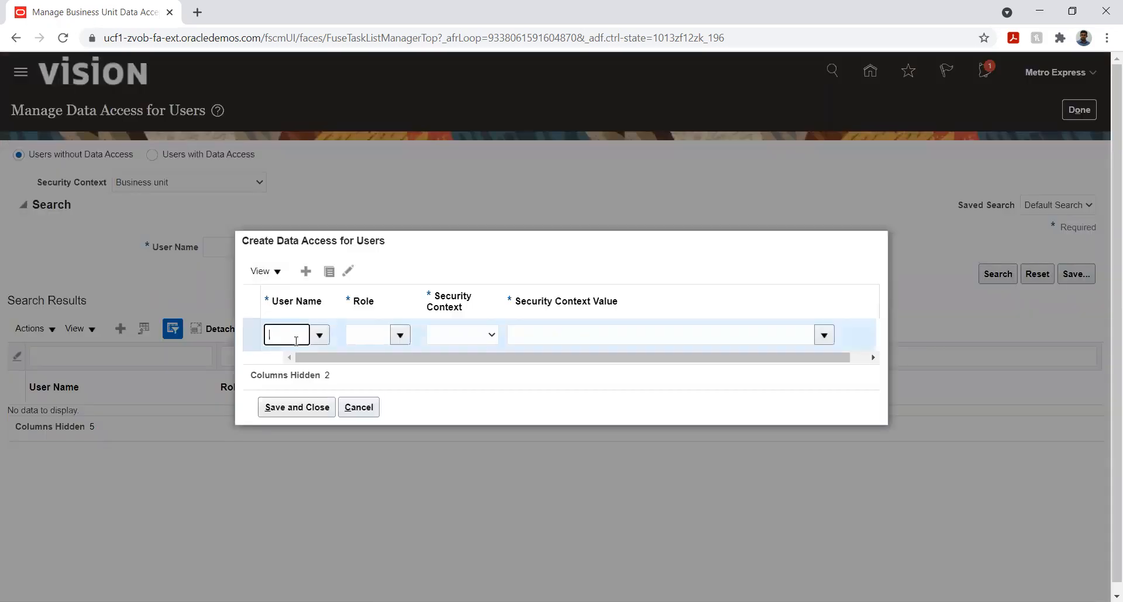
{"action": "type", "text": "Met"}
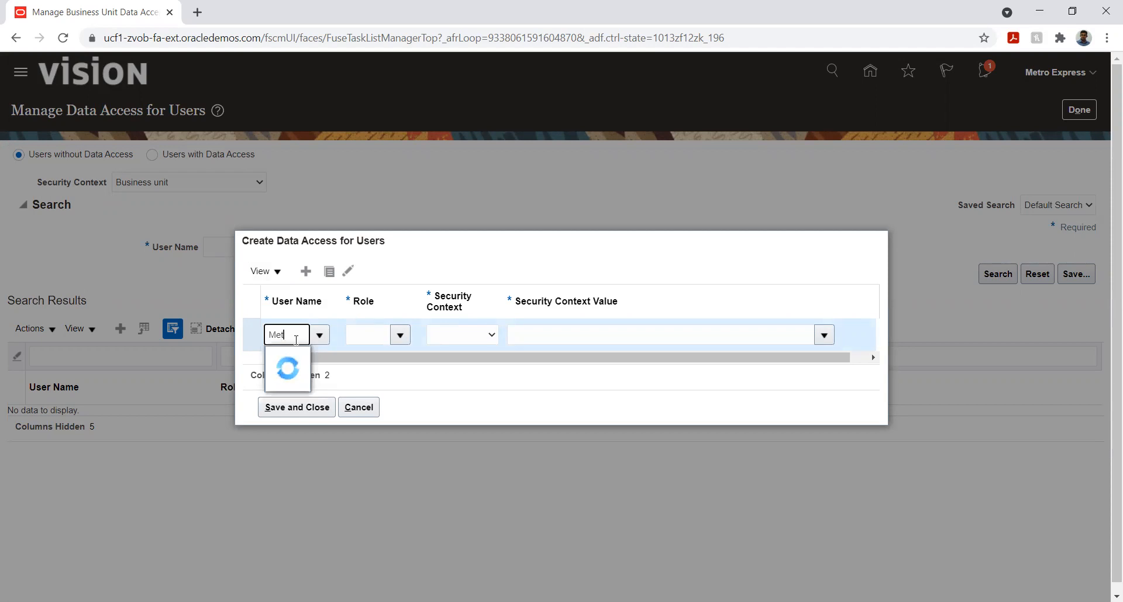
{"action": "left_click", "coordinate": [299, 358]}
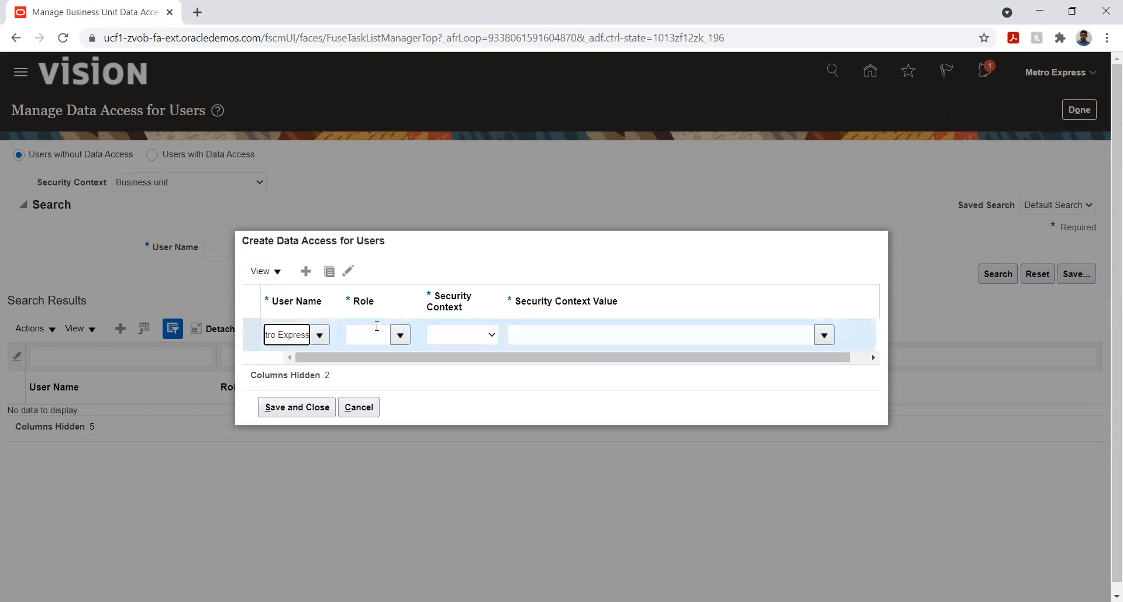
{"action": "left_click", "coordinate": [400, 341]}
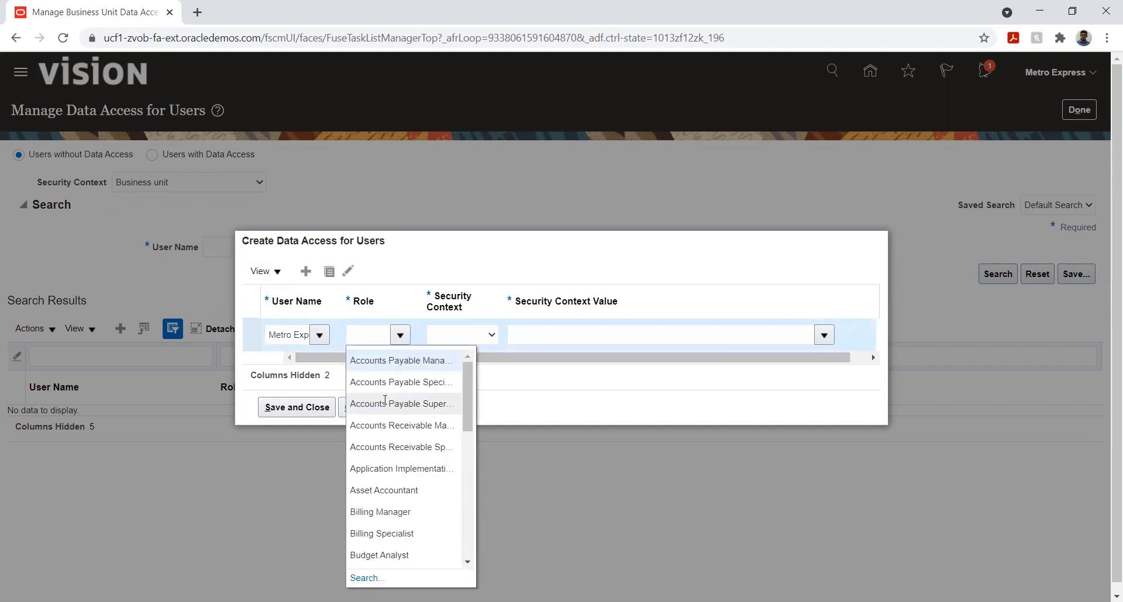
{"action": "left_click", "coordinate": [394, 424]}
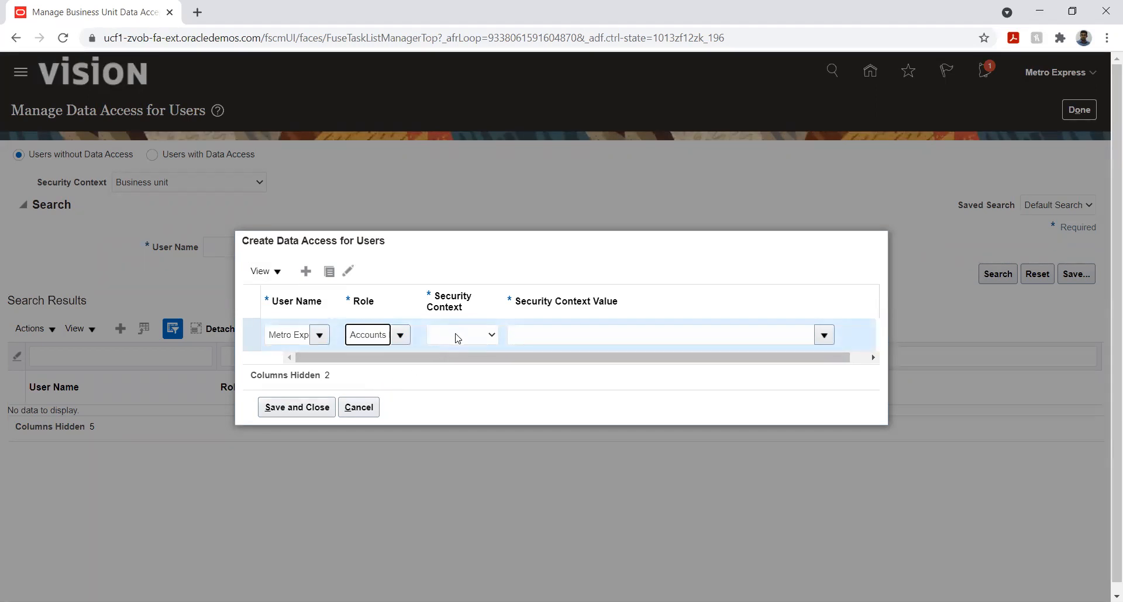
Set the entry's security context to Reference data set with Metro Unit two as its value
{"action": "left_click", "coordinate": [479, 341]}
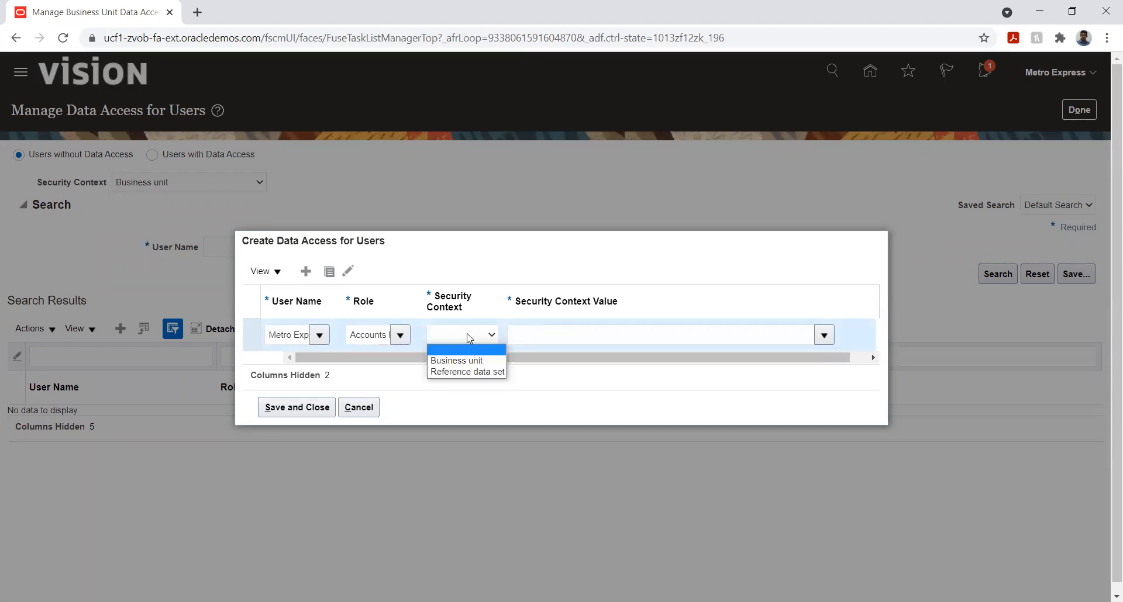
{"action": "left_click", "coordinate": [465, 372]}
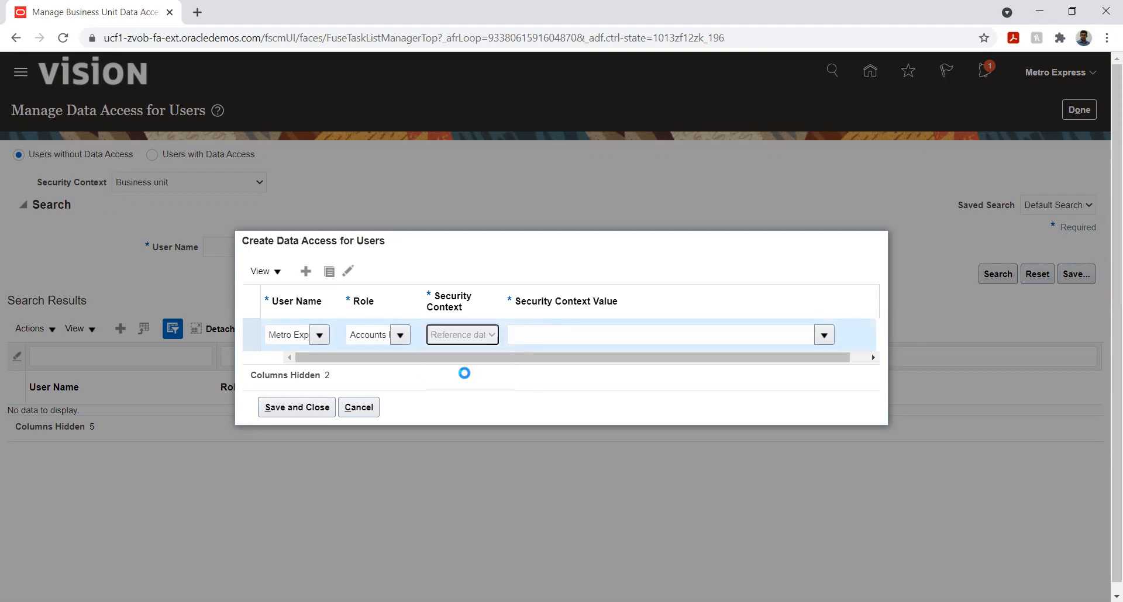
{"action": "left_click", "coordinate": [556, 335]}
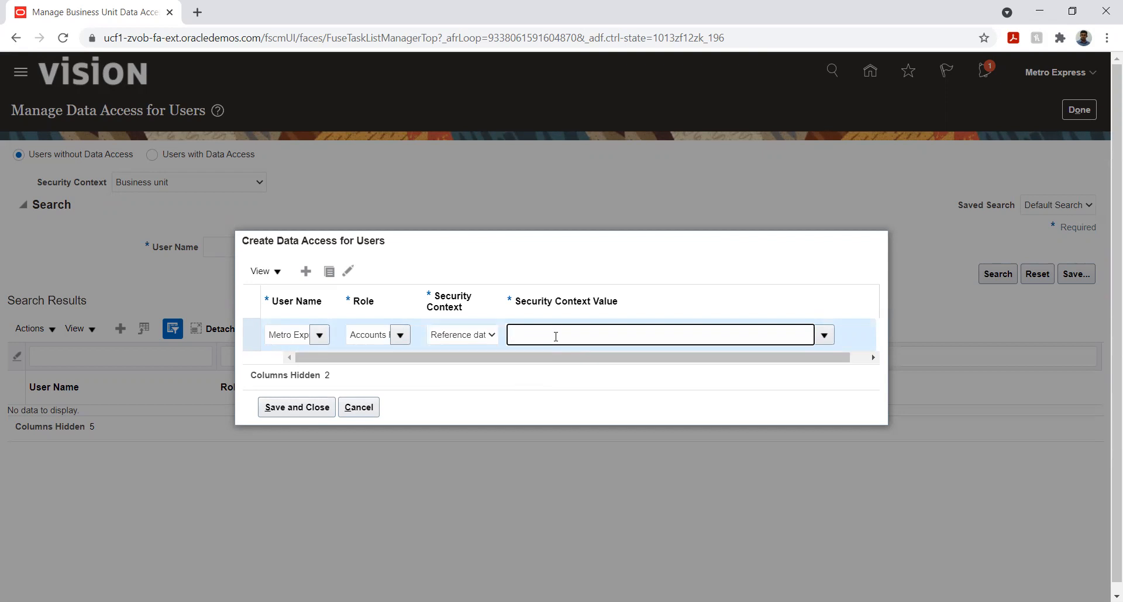
{"action": "type", "text": "Met"}
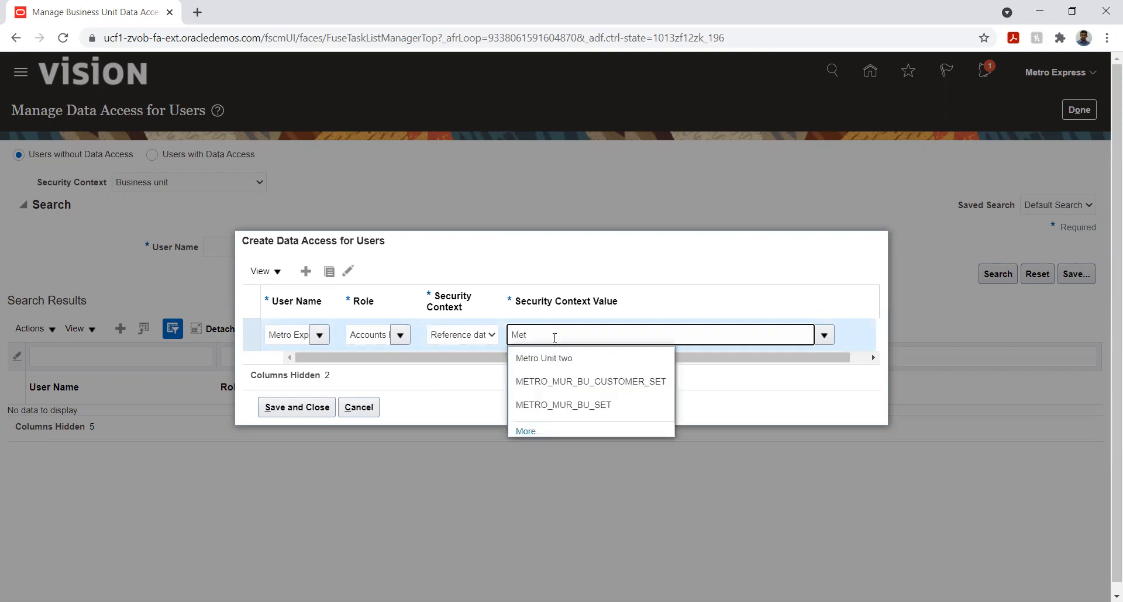
{"action": "left_click", "coordinate": [559, 359]}
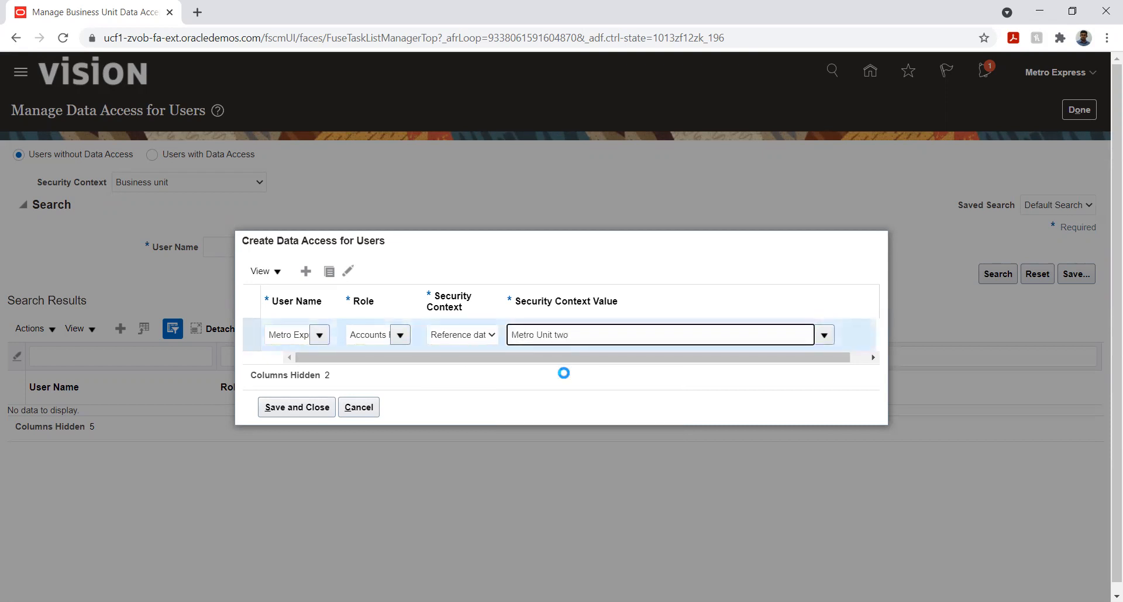
Add a second data access entry for user Metro Express with the Accounts Receivable Specialist role
{"action": "left_click", "coordinate": [305, 272]}
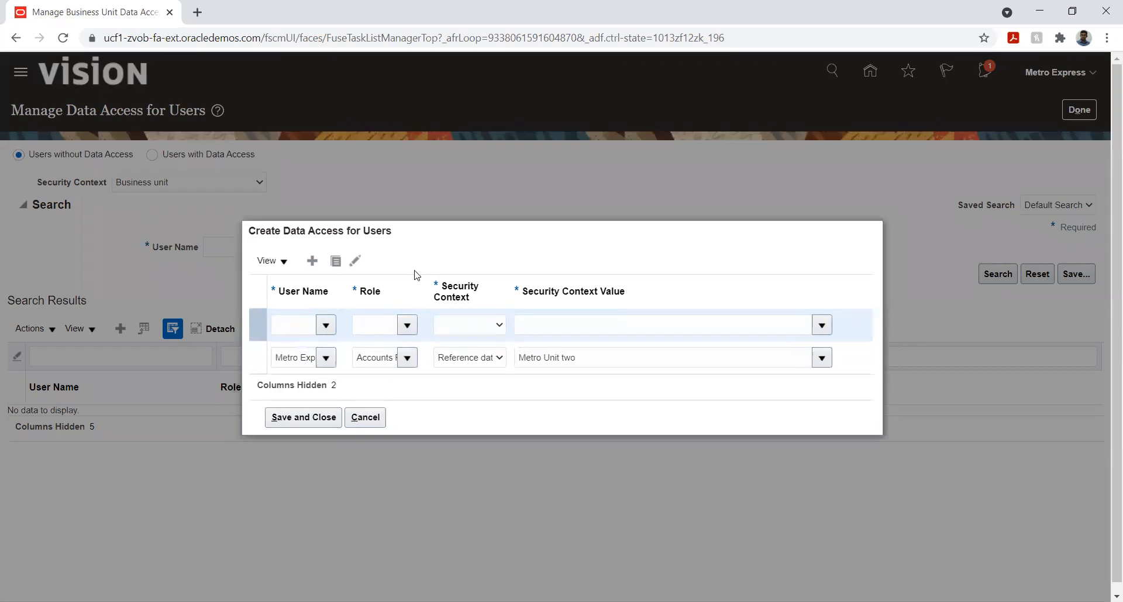
{"action": "left_click", "coordinate": [293, 327]}
{"action": "type", "text": "Metr"}
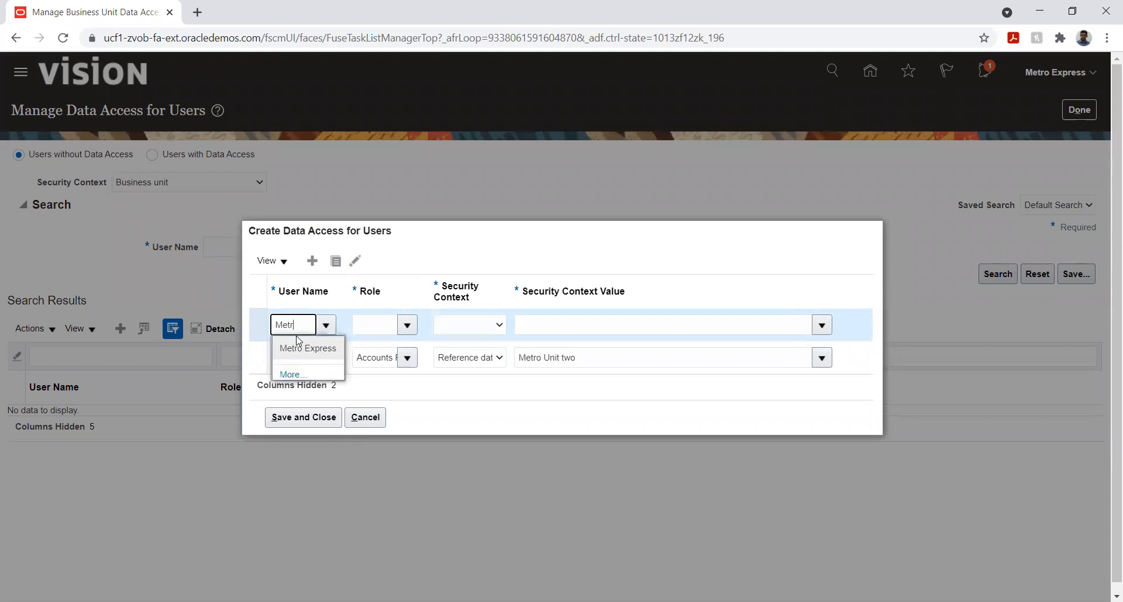
{"action": "left_click", "coordinate": [302, 348]}
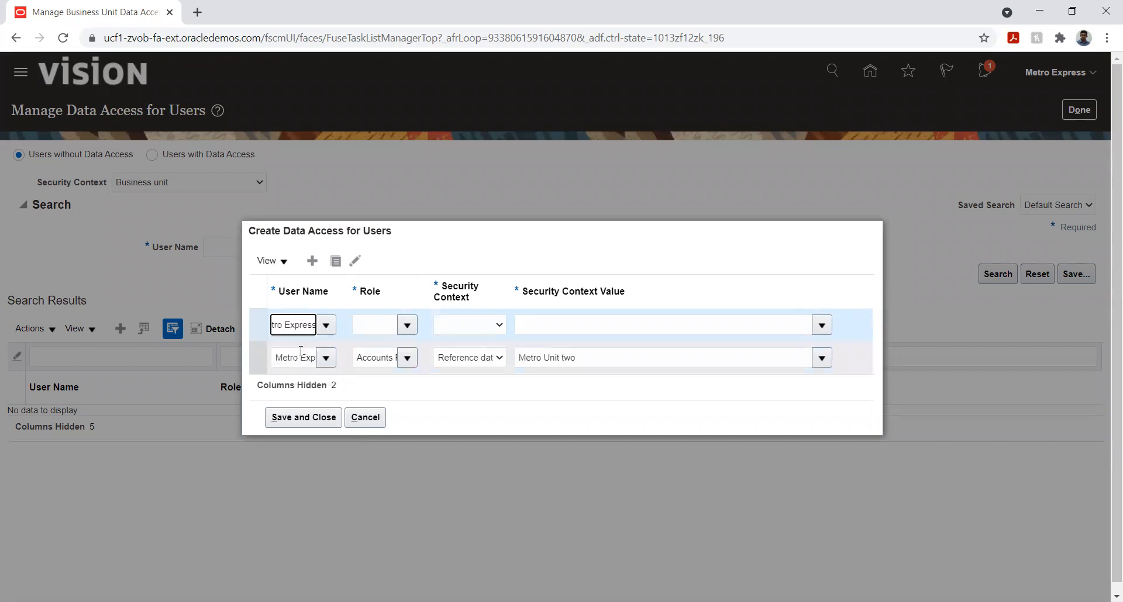
{"action": "left_click", "coordinate": [370, 326]}
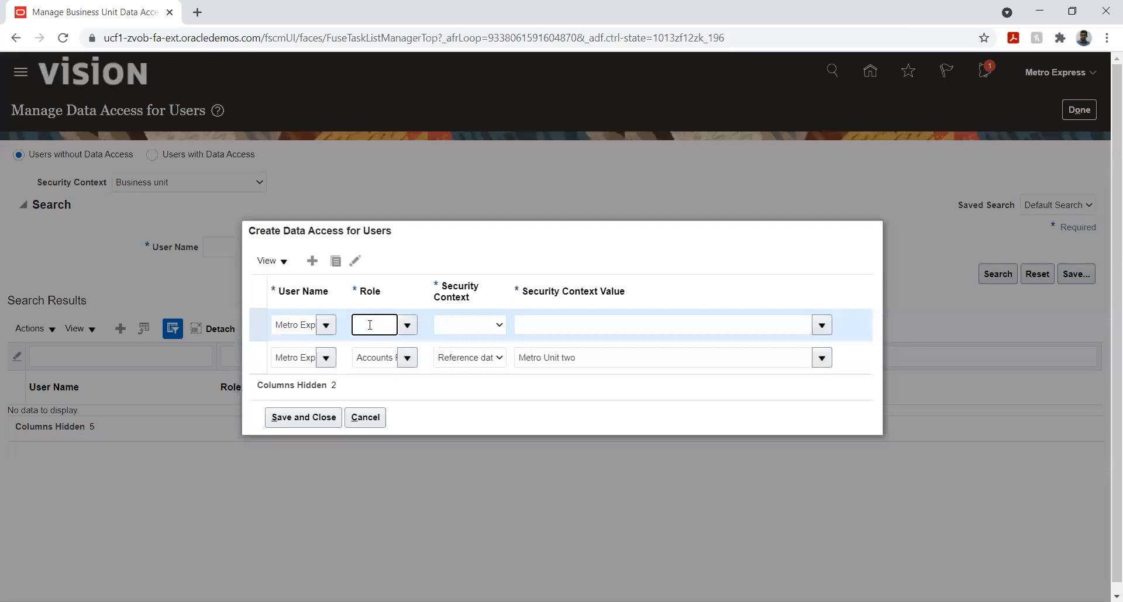
{"action": "type", "text": "Accounts P"}
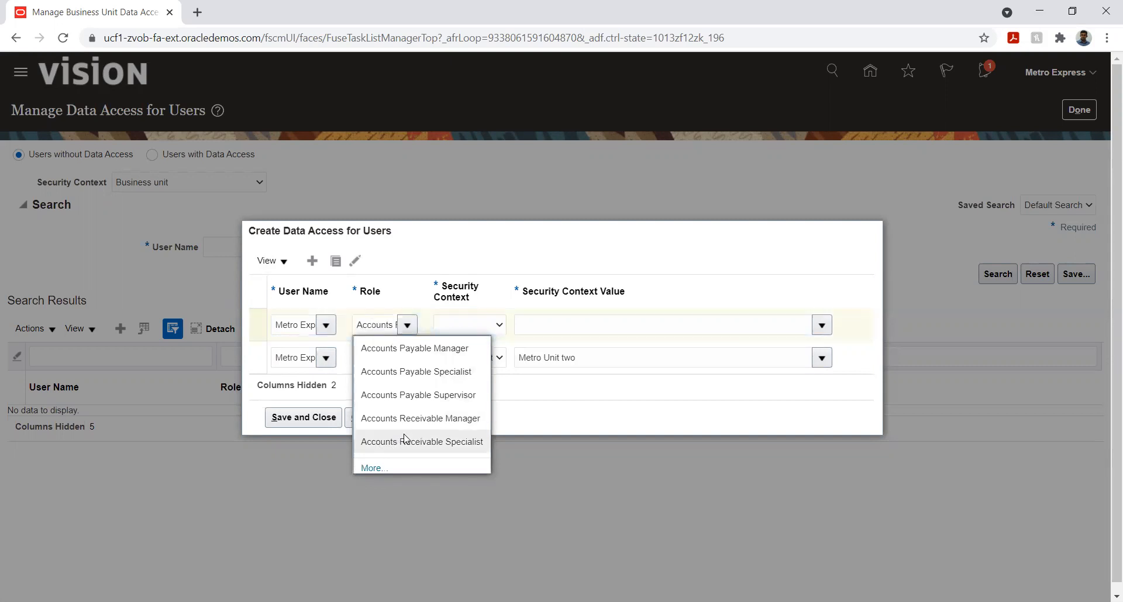
{"action": "left_click", "coordinate": [403, 443]}
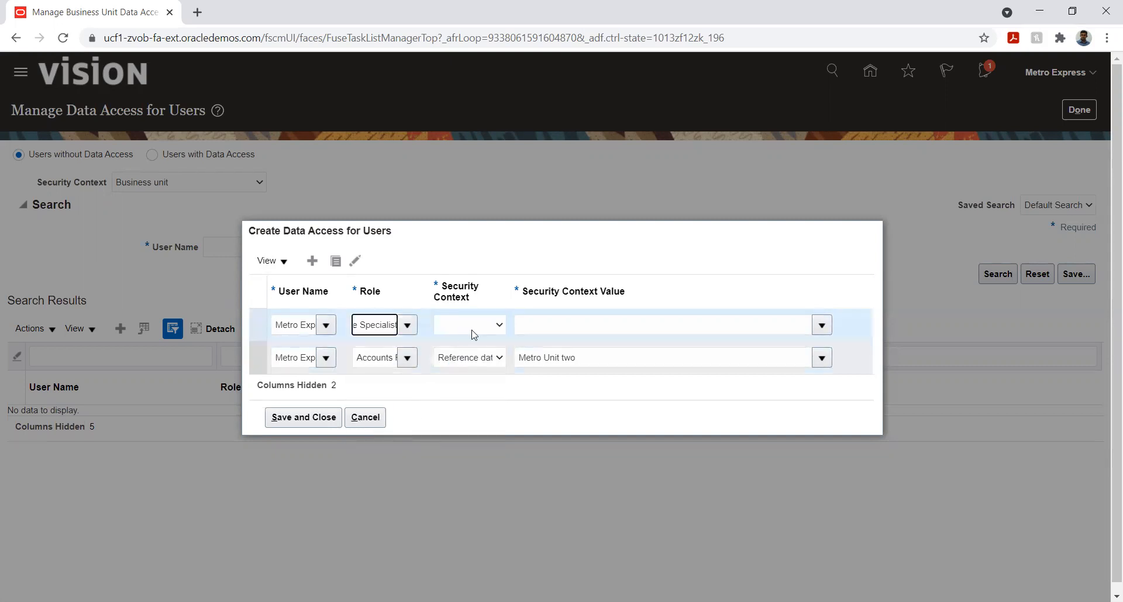
Set the new entry's security context to Reference data set with Metro Unit two, and save the entries and finish the data access task
{"action": "left_click", "coordinate": [478, 325]}
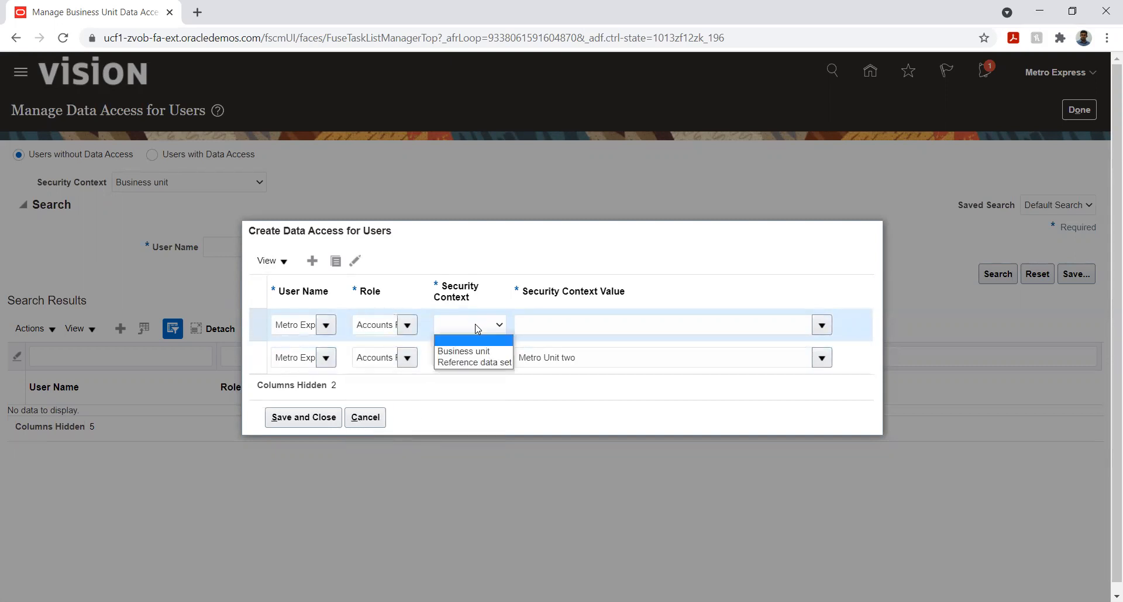
{"action": "left_click", "coordinate": [473, 362]}
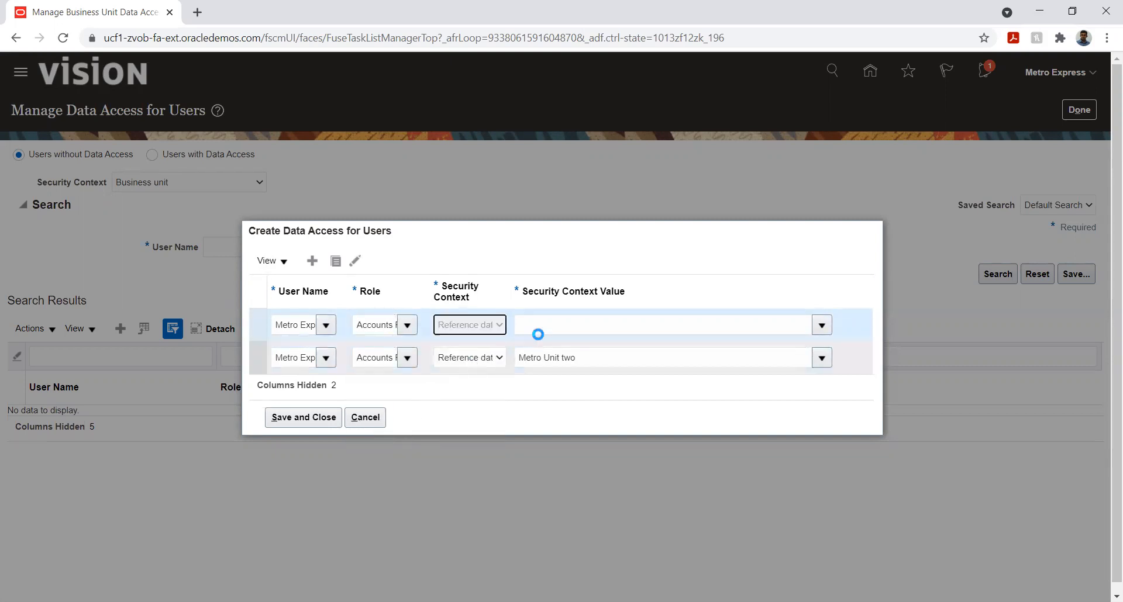
{"action": "left_click", "coordinate": [582, 321]}
{"action": "type", "text": "Met"}
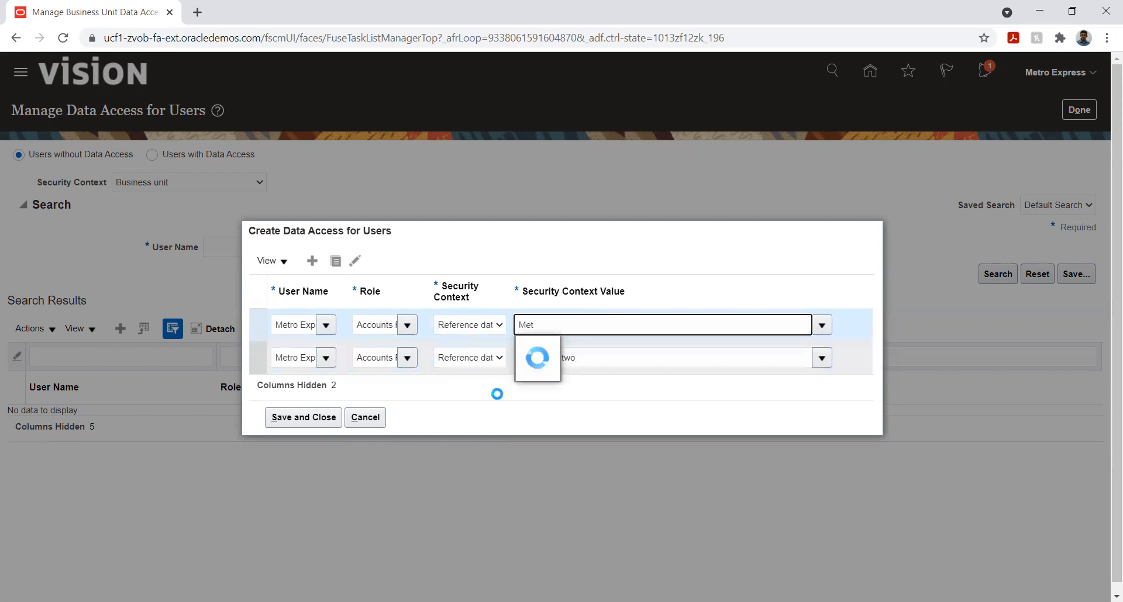
{"action": "left_click", "coordinate": [603, 356]}
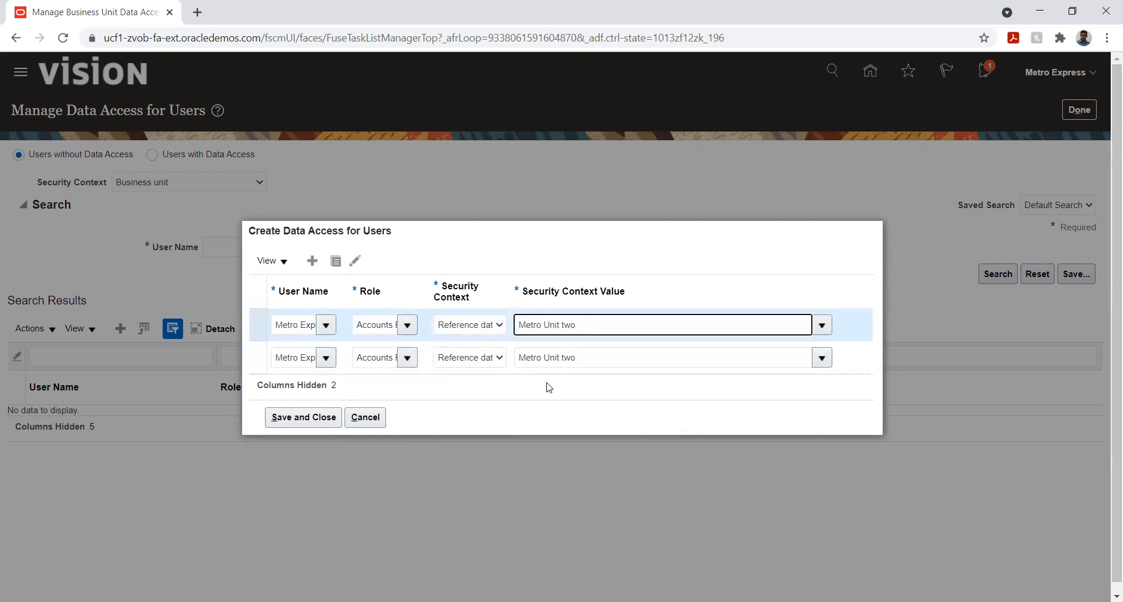
{"action": "left_click", "coordinate": [307, 415]}
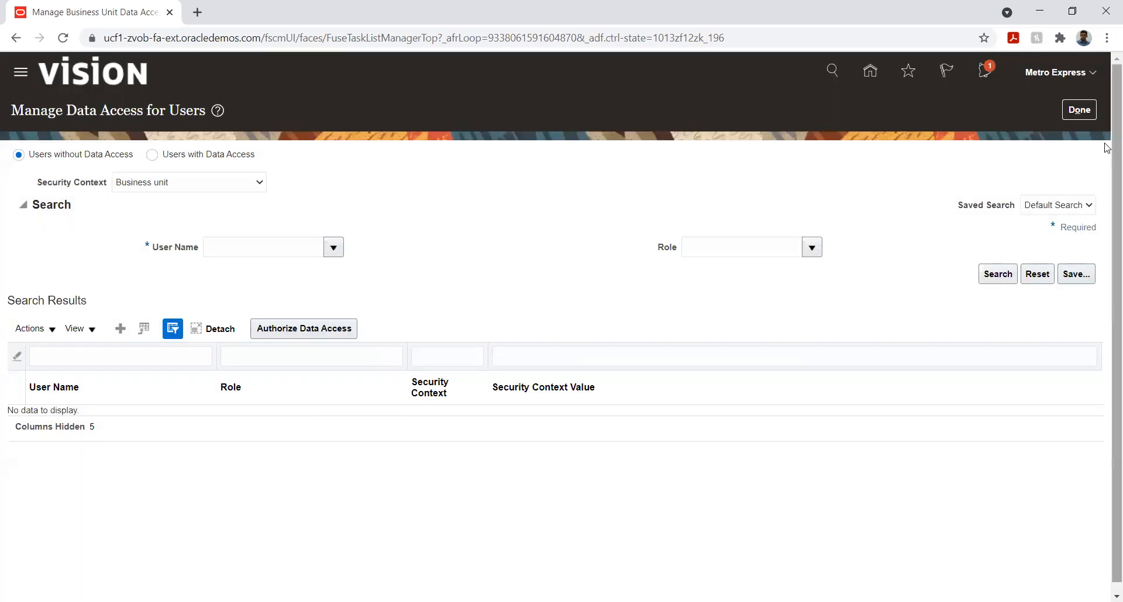
{"action": "left_click", "coordinate": [1081, 110]}
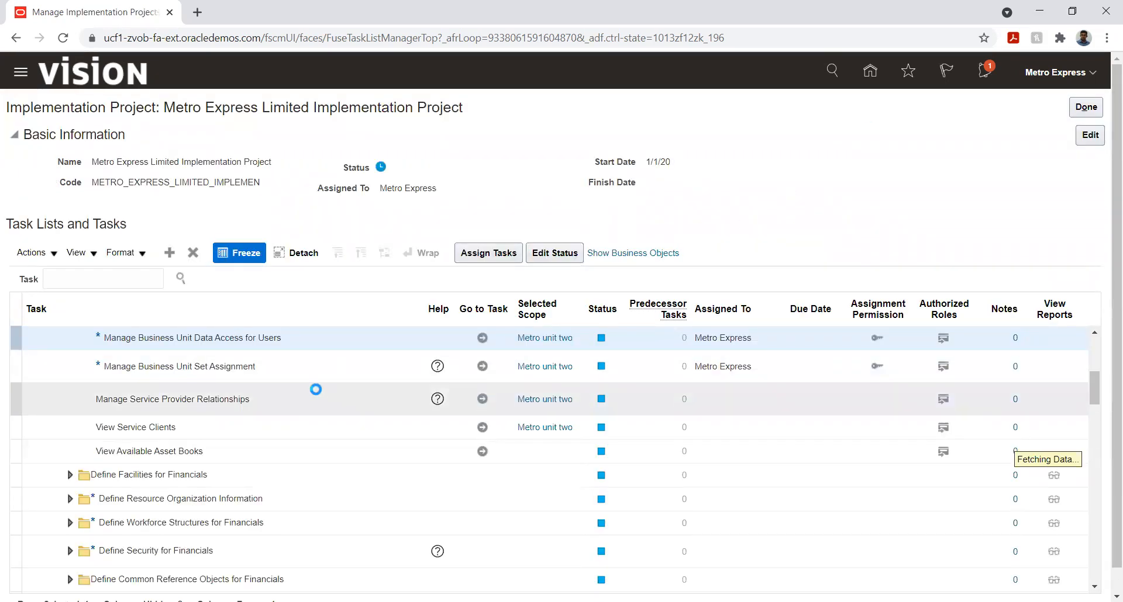
Open the Manage Receivables System Options task from the implementation project and start a new system options record
{"action": "scroll", "coordinate": [172, 430], "scroll_direction": "down", "scroll_amount": 6}
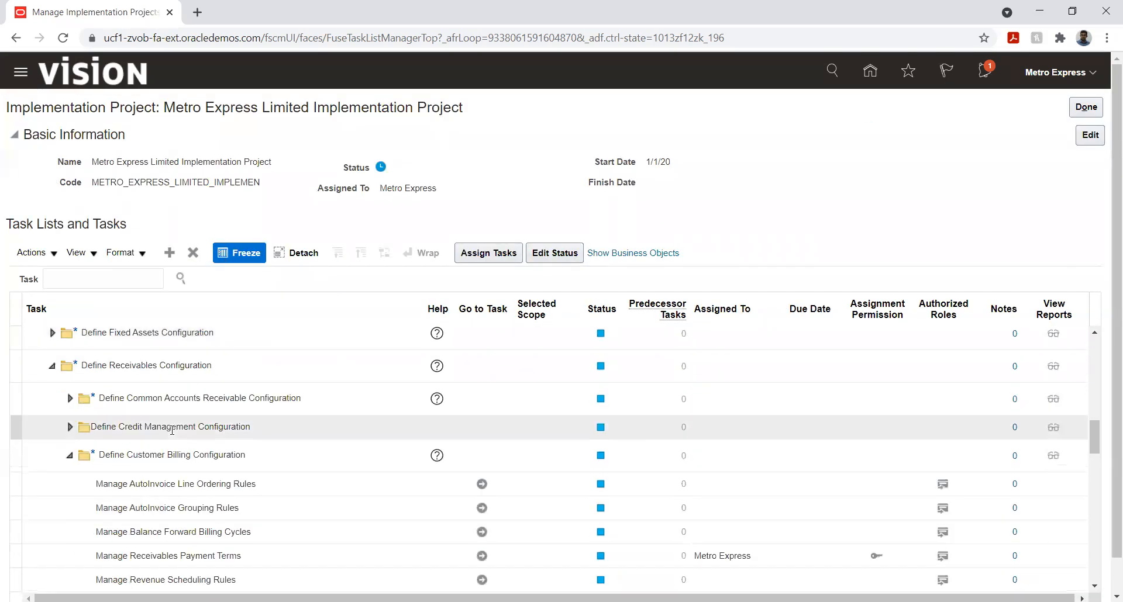
{"action": "scroll", "coordinate": [172, 430], "scroll_direction": "down", "scroll_amount": 4}
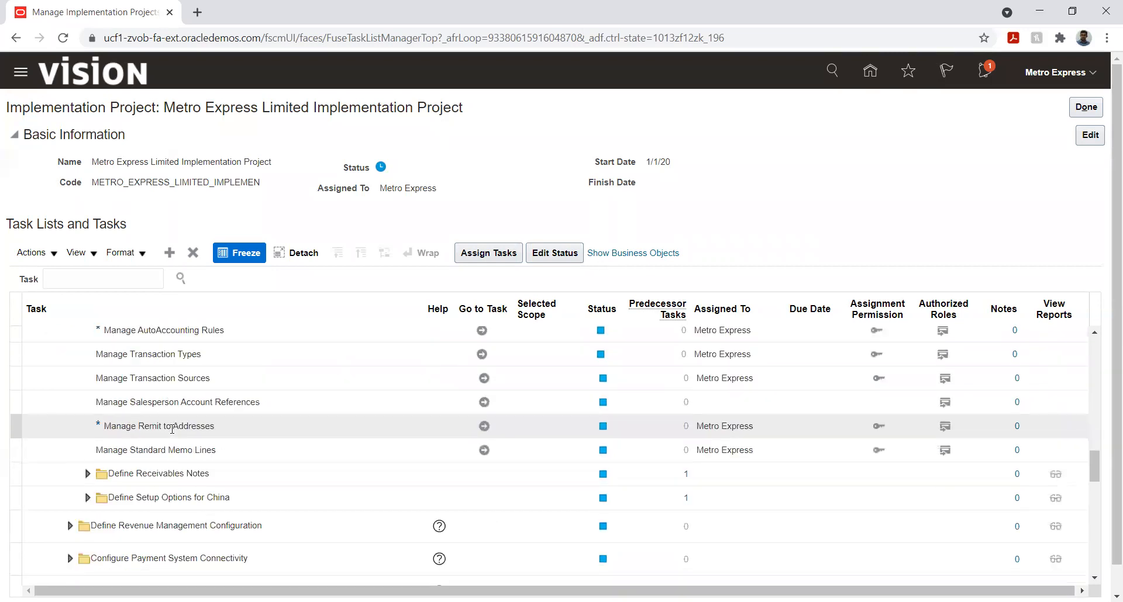
{"action": "scroll", "coordinate": [172, 430], "scroll_direction": "down", "scroll_amount": 5}
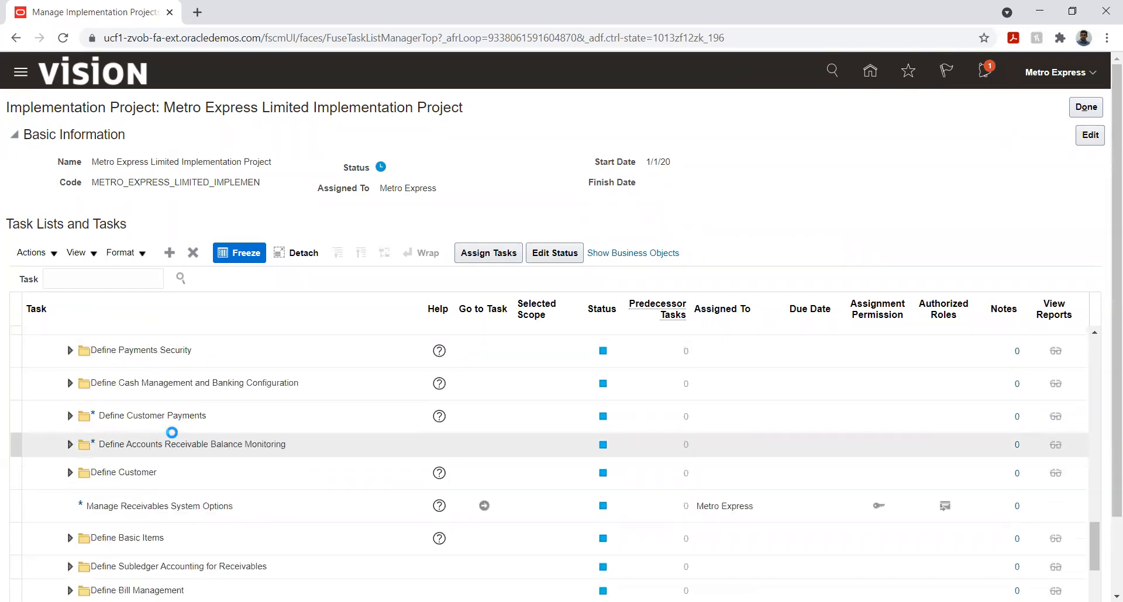
{"action": "left_click", "coordinate": [483, 504]}
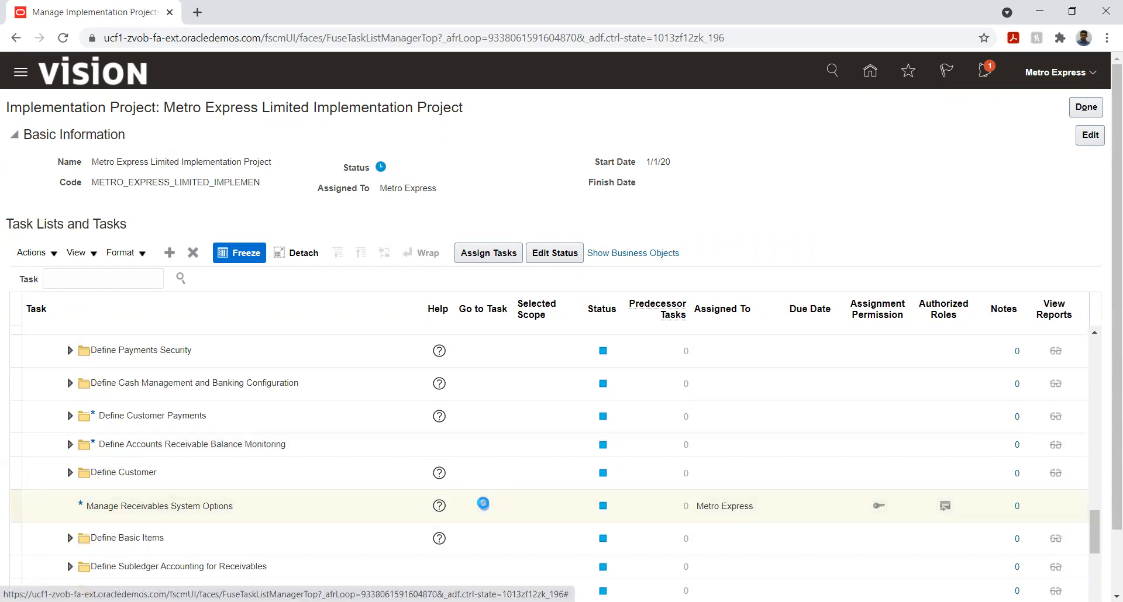
{"action": "left_click", "coordinate": [483, 503]}
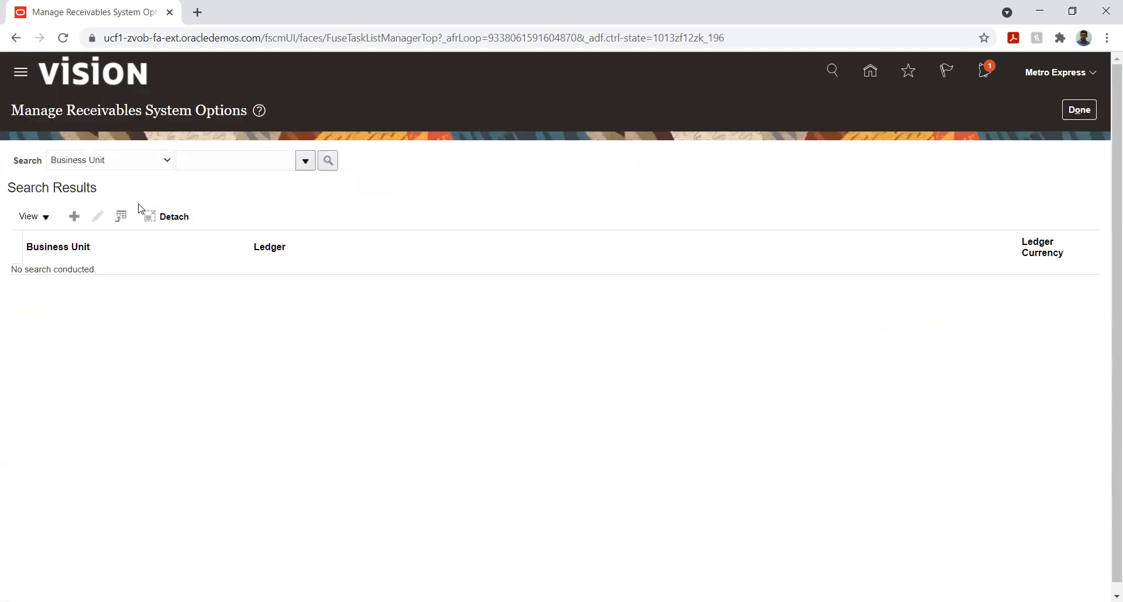
{"action": "left_click", "coordinate": [74, 217]}
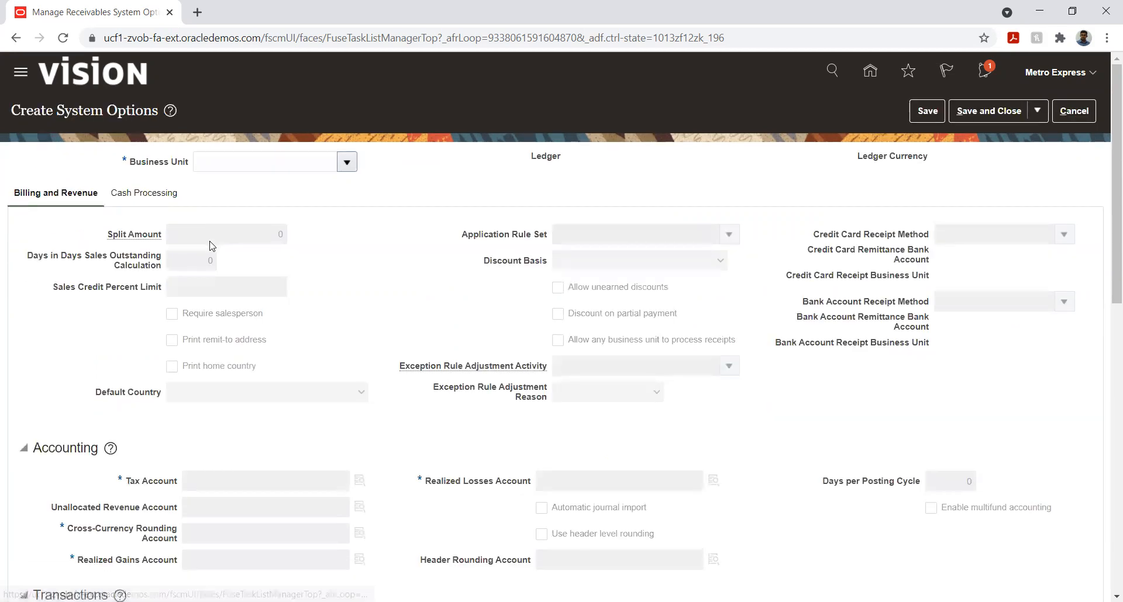
Find and select Metro unit two as the business unit for the new system options
{"action": "left_click", "coordinate": [347, 167]}
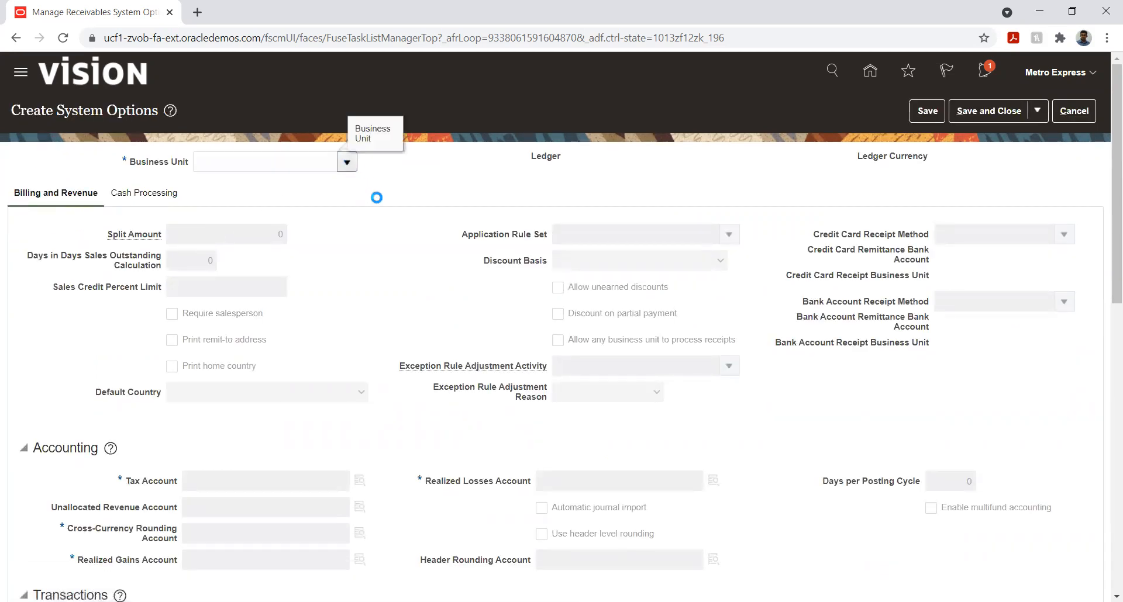
{"action": "left_click", "coordinate": [303, 162]}
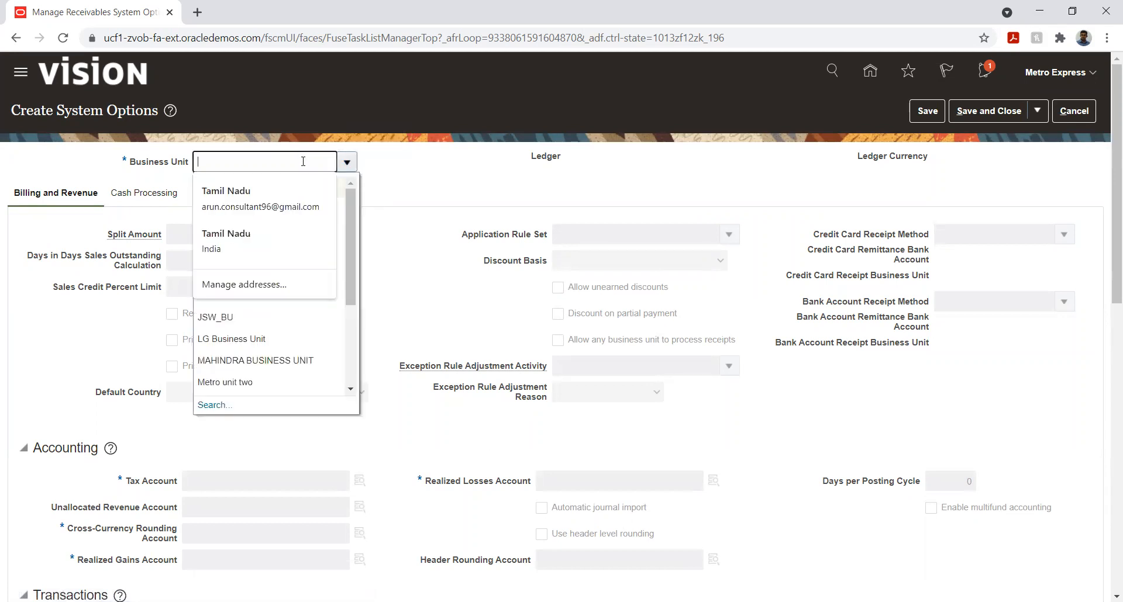
{"action": "type", "text": "Met"}
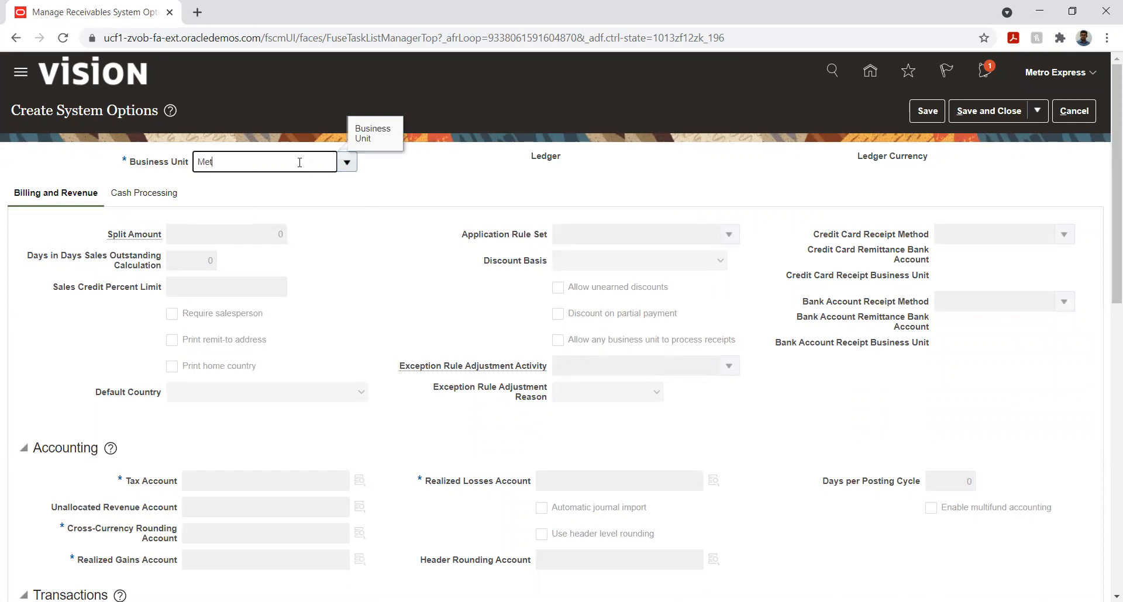
{"action": "left_click", "coordinate": [346, 164]}
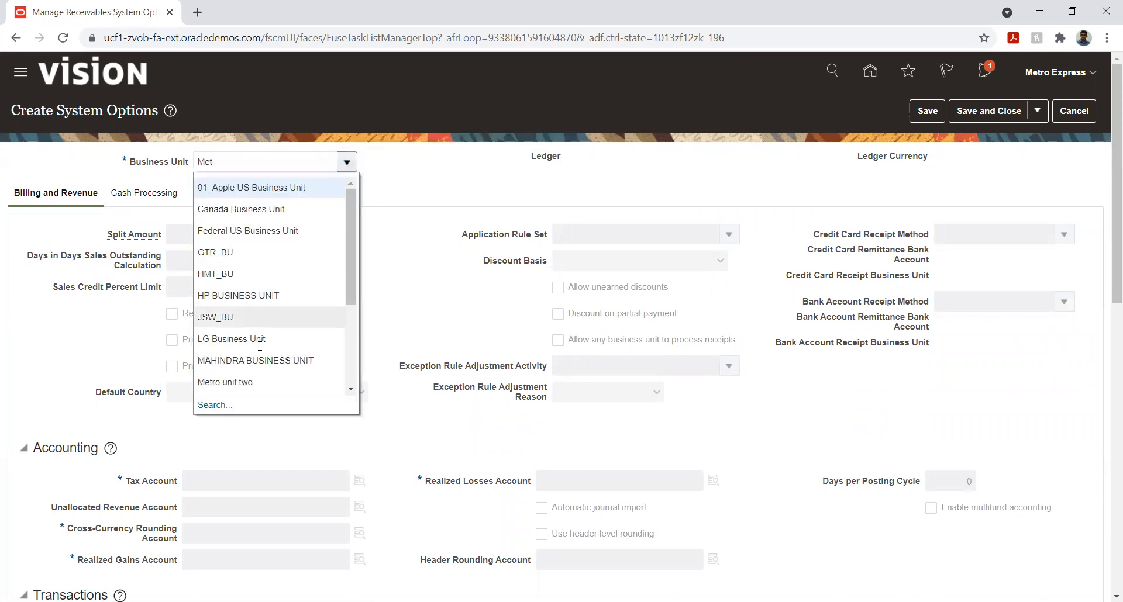
{"action": "left_click", "coordinate": [215, 404]}
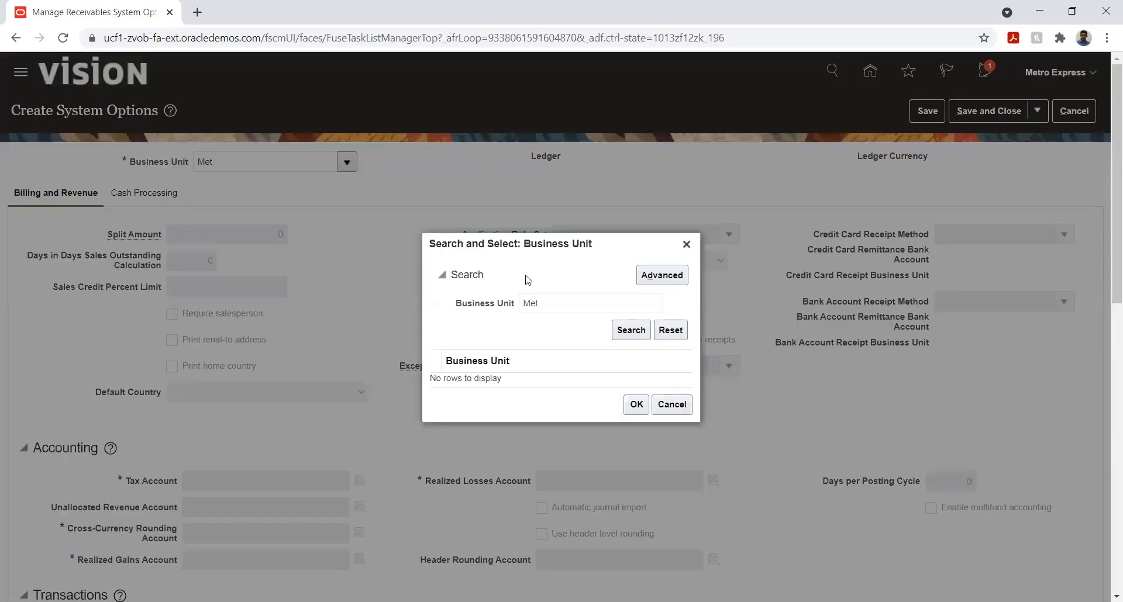
{"action": "left_click", "coordinate": [629, 331]}
{"action": "double_click", "coordinate": [585, 304]}
{"action": "key", "text": "BackSpace"}
{"action": "left_click", "coordinate": [644, 338]}
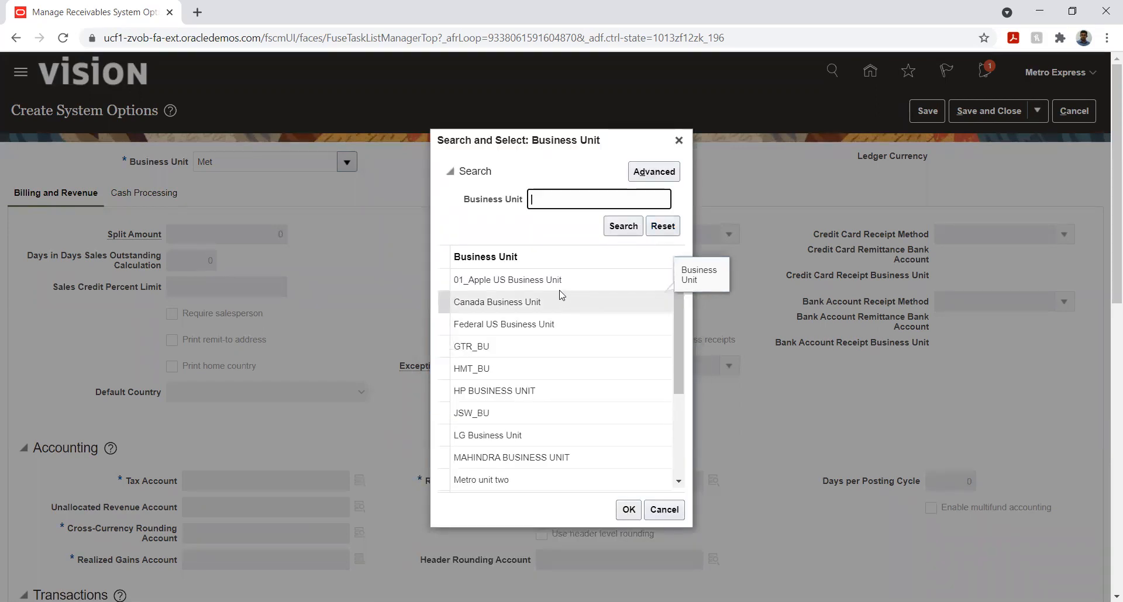
{"action": "scroll", "coordinate": [502, 382], "scroll_direction": "down", "scroll_amount": 3}
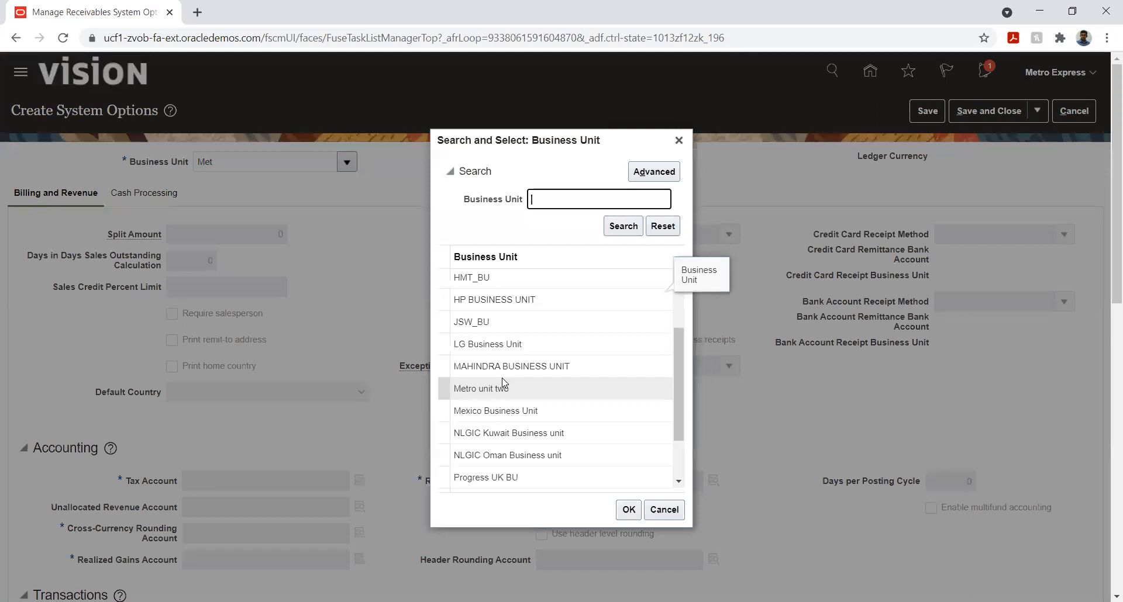
{"action": "left_click", "coordinate": [526, 392]}
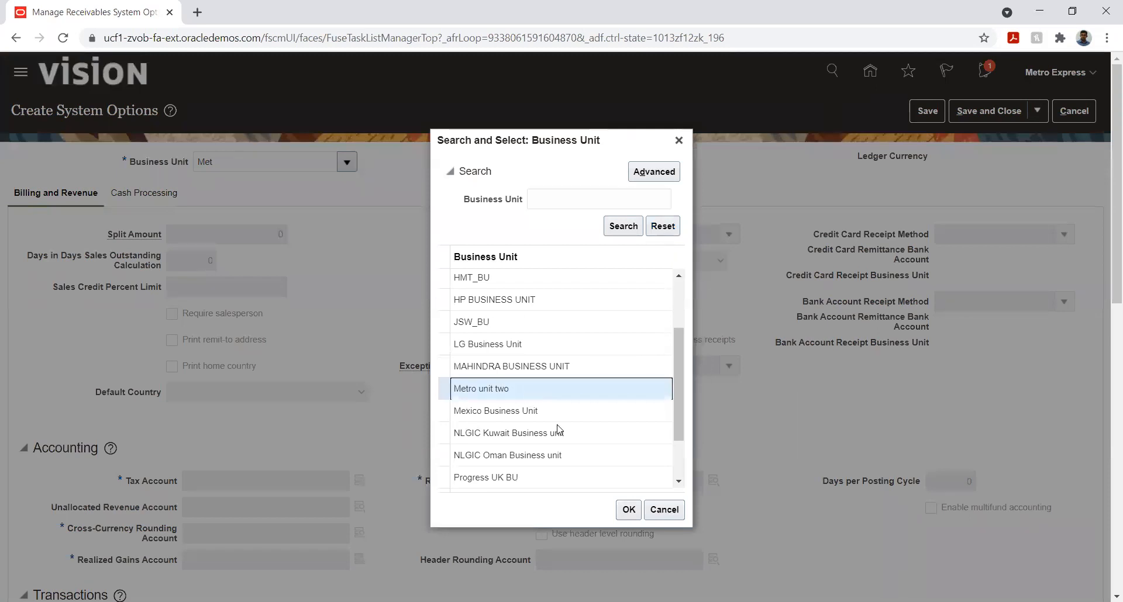
{"action": "left_click", "coordinate": [627, 510]}
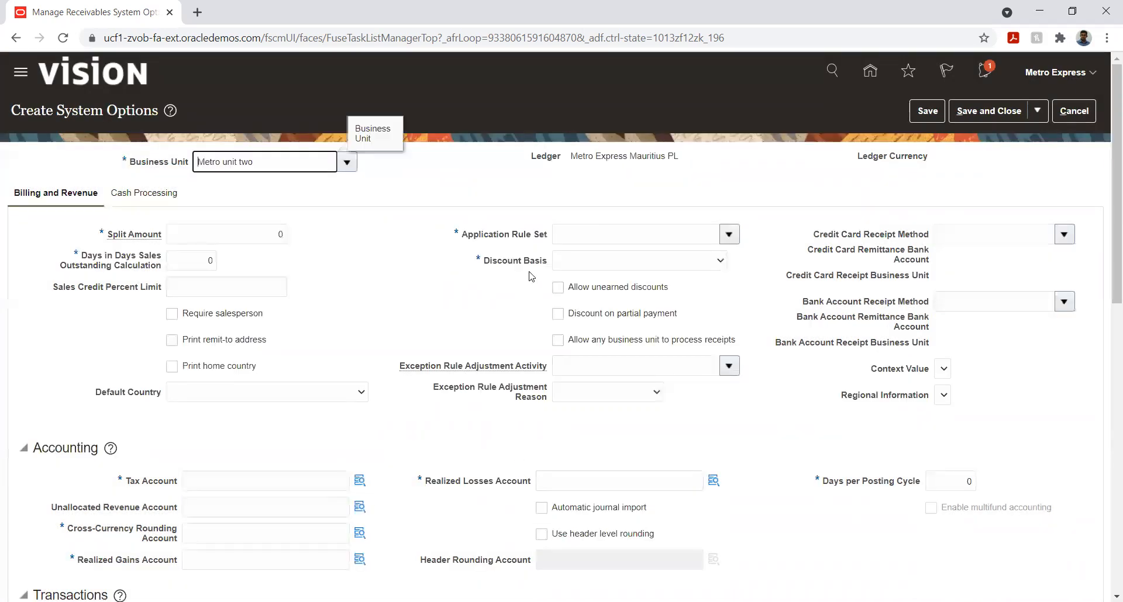
Set the application rule set to Prorate All and the discount basis to Invoice Amount
{"action": "left_click", "coordinate": [731, 234]}
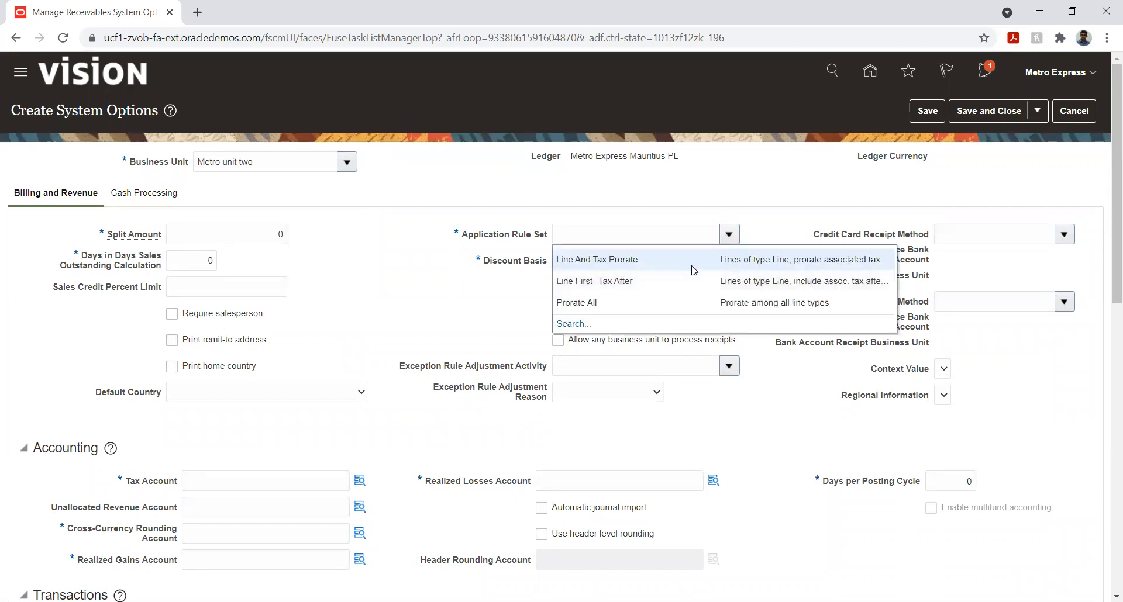
{"action": "left_click", "coordinate": [605, 302]}
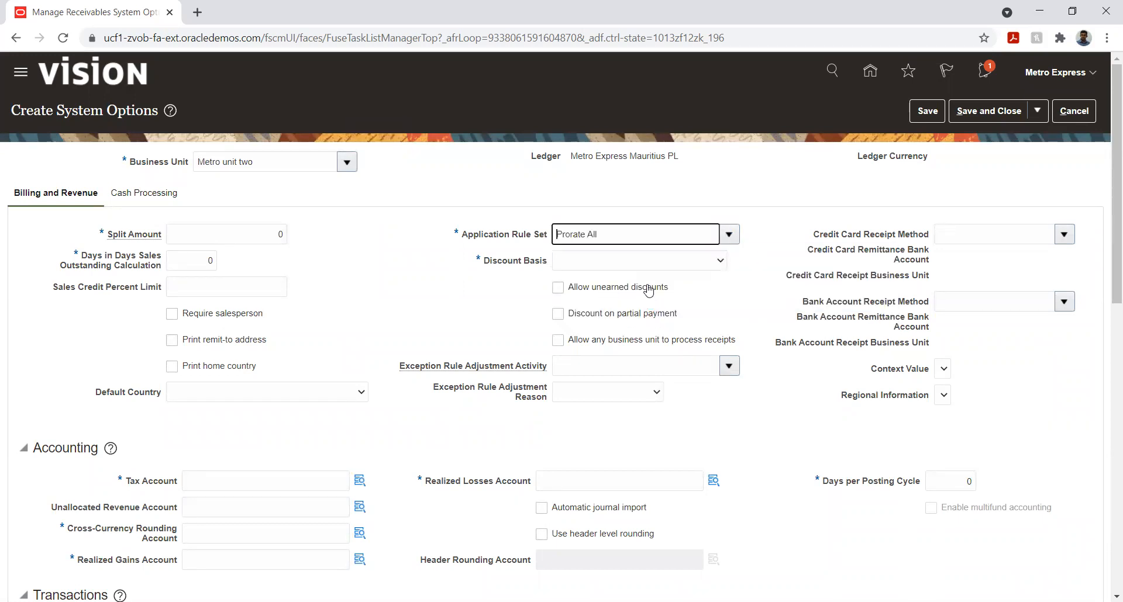
{"action": "left_click", "coordinate": [639, 262]}
{"action": "left_click", "coordinate": [623, 287]}
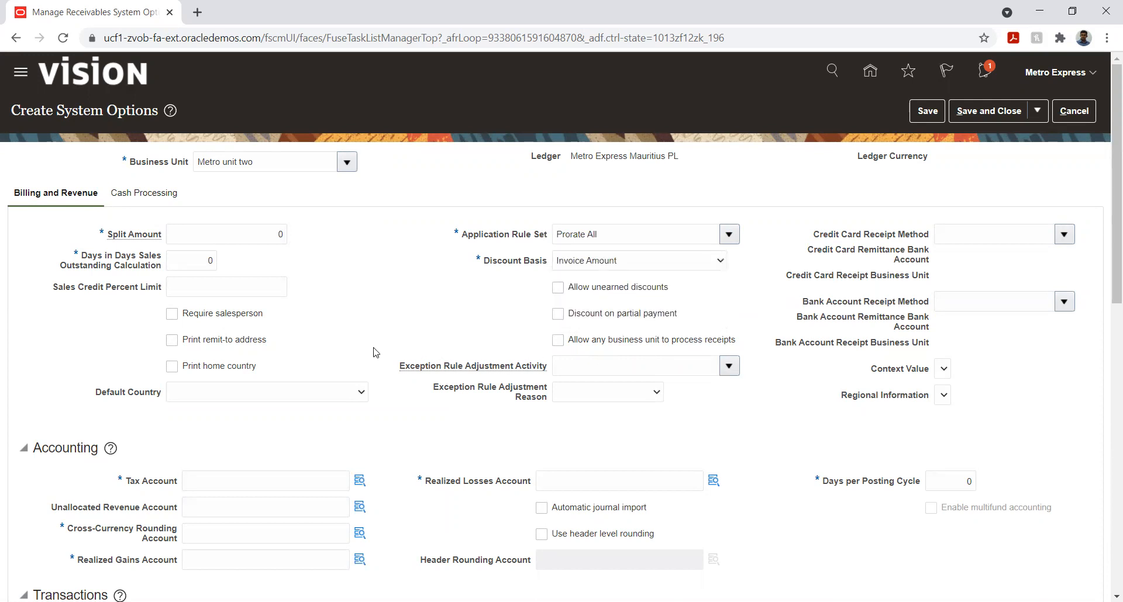
Open the Tax Account segments and set the company to 01 Metro Express Mauritius and the department to 001 Human Resource
{"action": "scroll", "coordinate": [375, 342], "scroll_direction": "down", "scroll_amount": 3}
{"action": "left_click", "coordinate": [359, 334]}
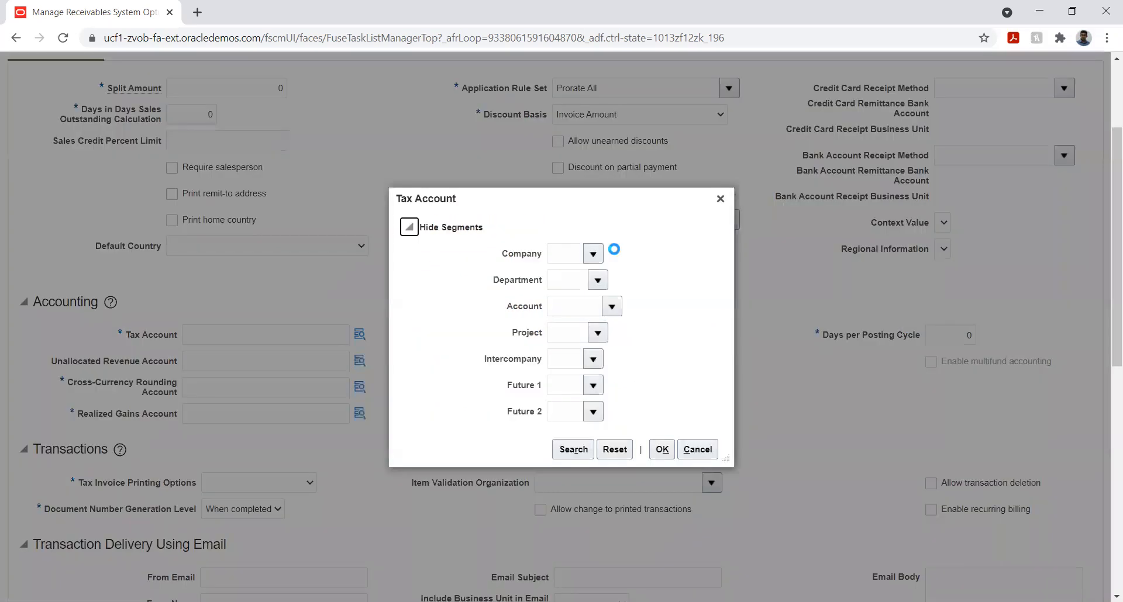
{"action": "left_click", "coordinate": [602, 281]}
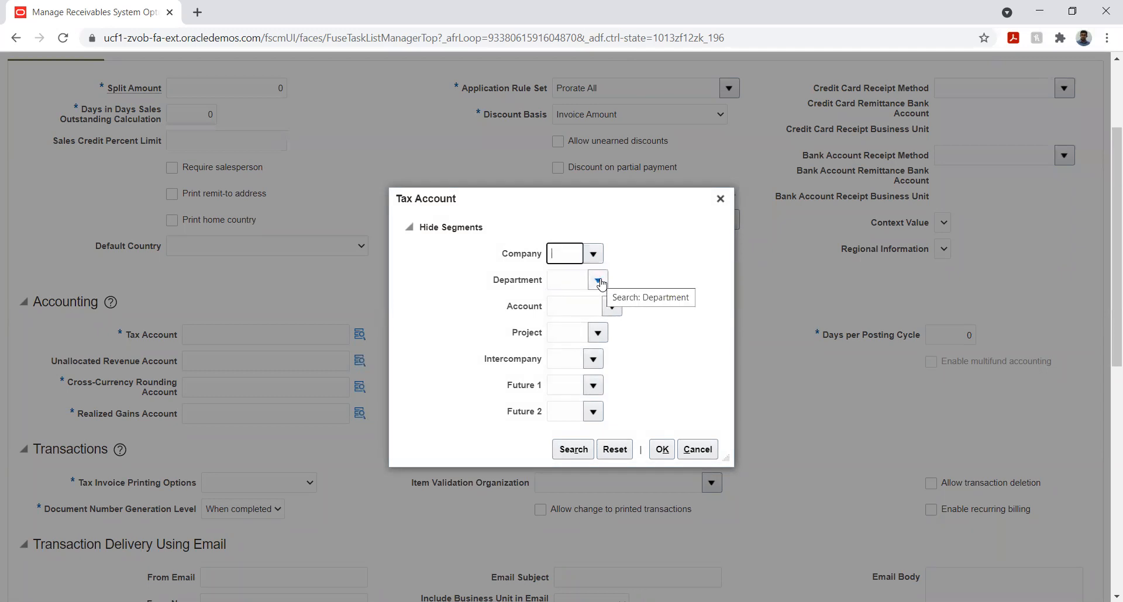
{"action": "left_click", "coordinate": [594, 257]}
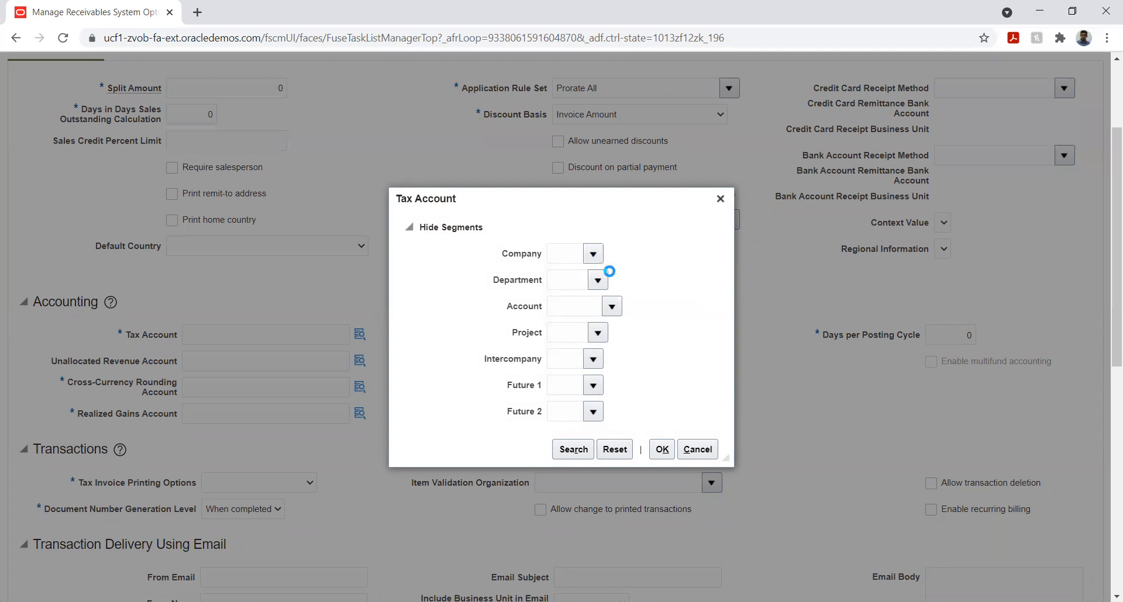
{"action": "left_click", "coordinate": [618, 281]}
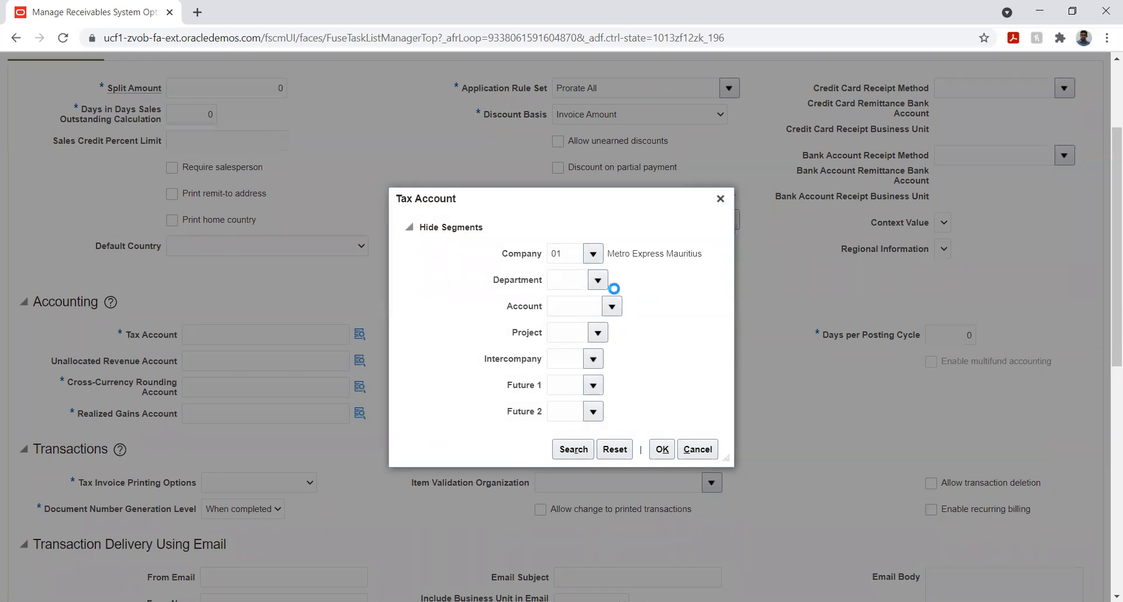
Search the account segment values by description %tax% and select 25210 Accrued Taxes for the Tax Account
{"action": "left_click", "coordinate": [614, 301]}
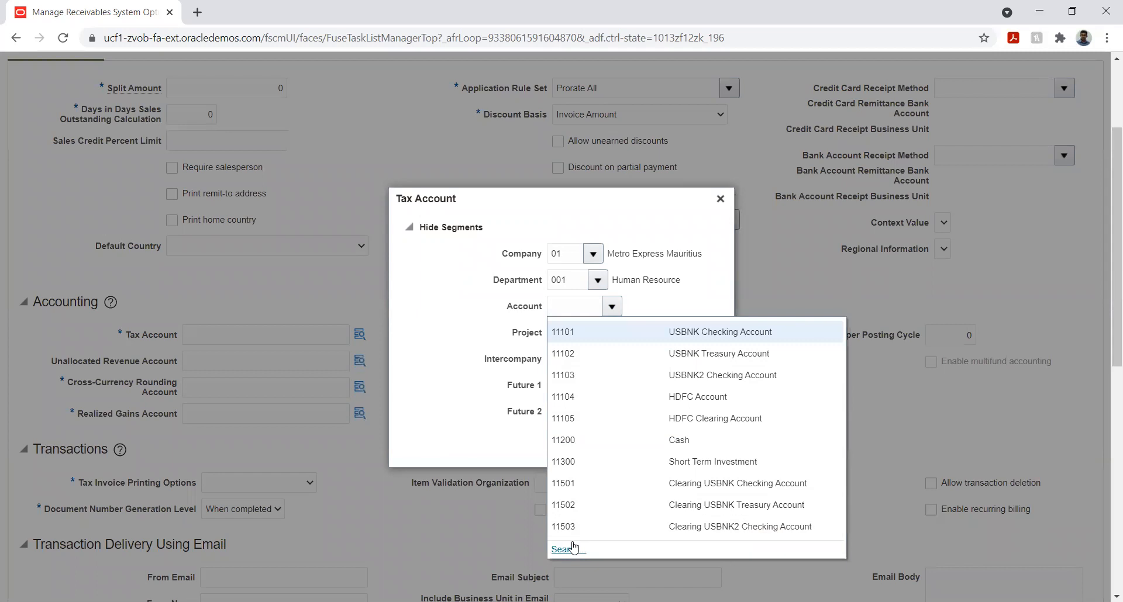
{"action": "left_click", "coordinate": [571, 543]}
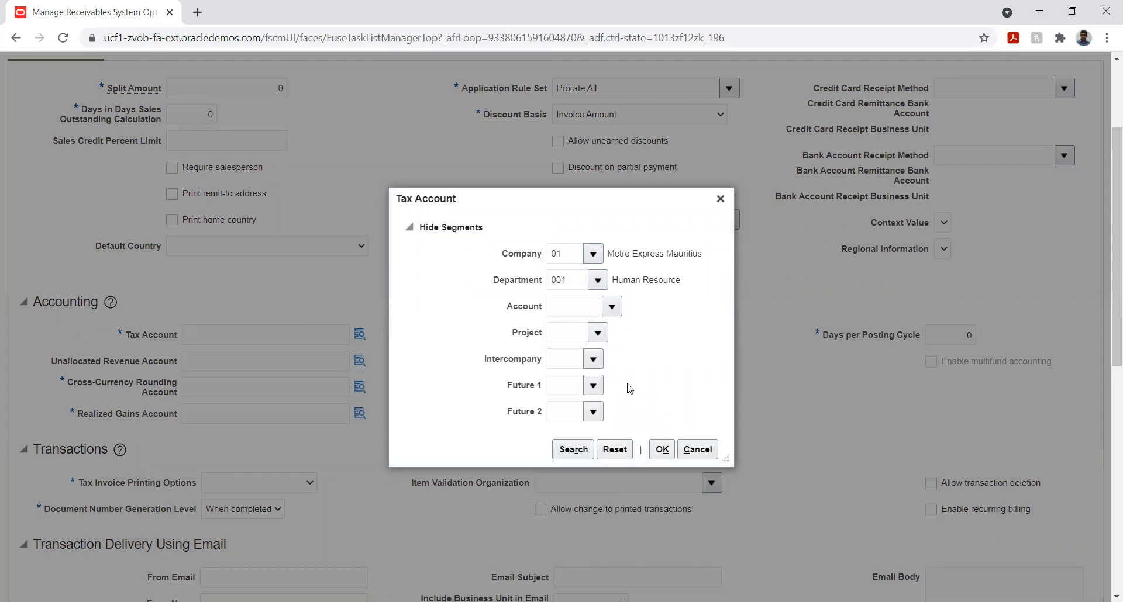
{"action": "left_click", "coordinate": [566, 328]}
{"action": "type", "text": "%tax%"}
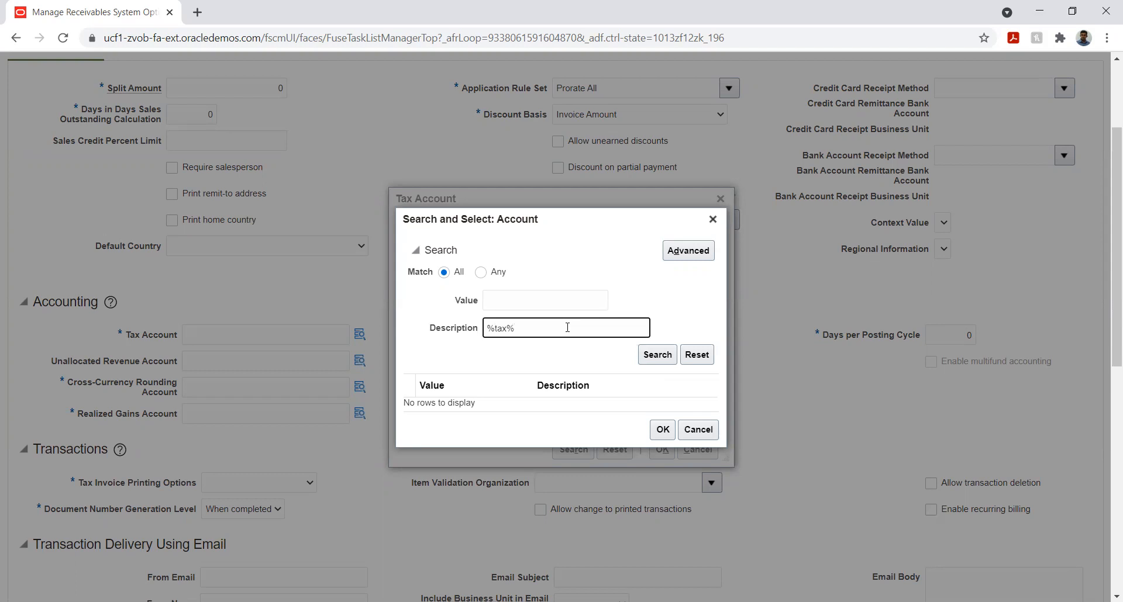
{"action": "key", "text": "Return"}
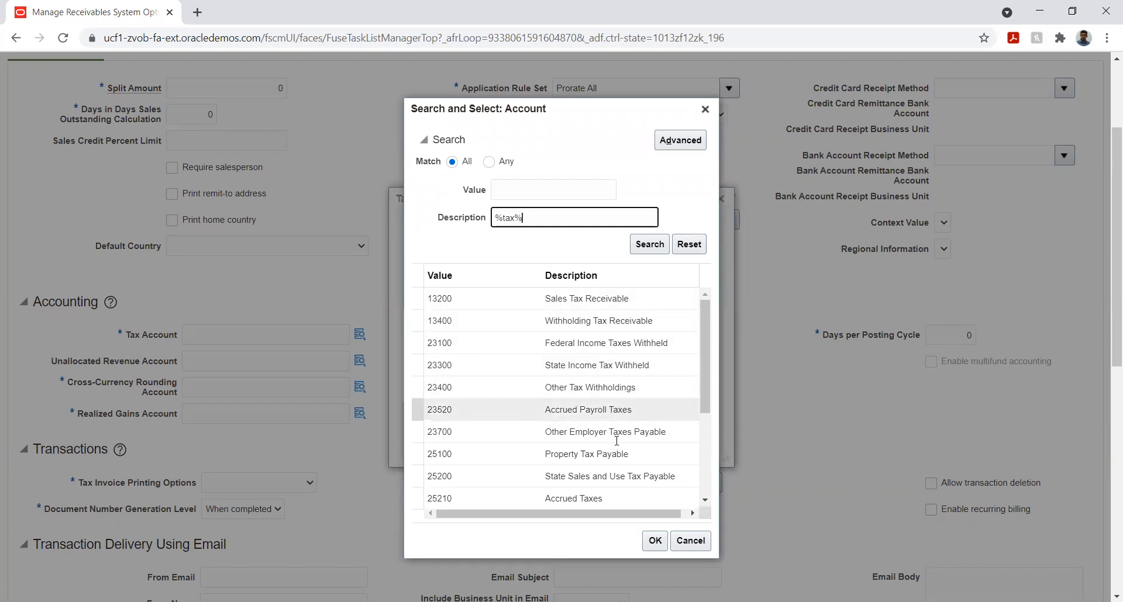
{"action": "left_click", "coordinate": [608, 502]}
{"action": "left_click", "coordinate": [655, 540]}
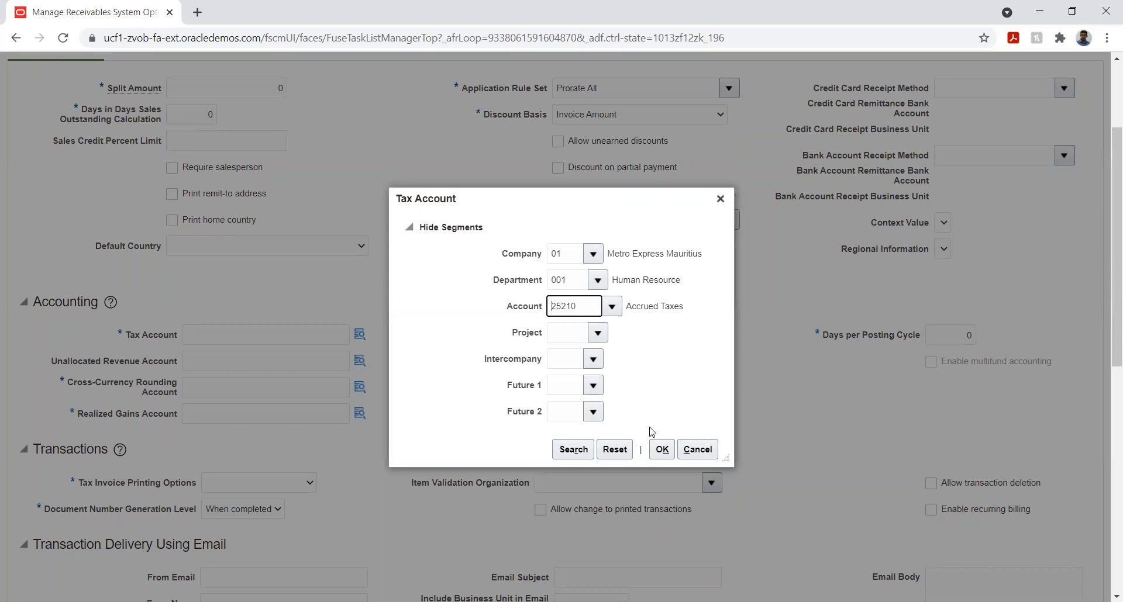
Complete the Tax Account with project 01 Rose-Hill to Curepipe, intercompany 01 and both future segments 00, and accept the combination
{"action": "left_click", "coordinate": [598, 332]}
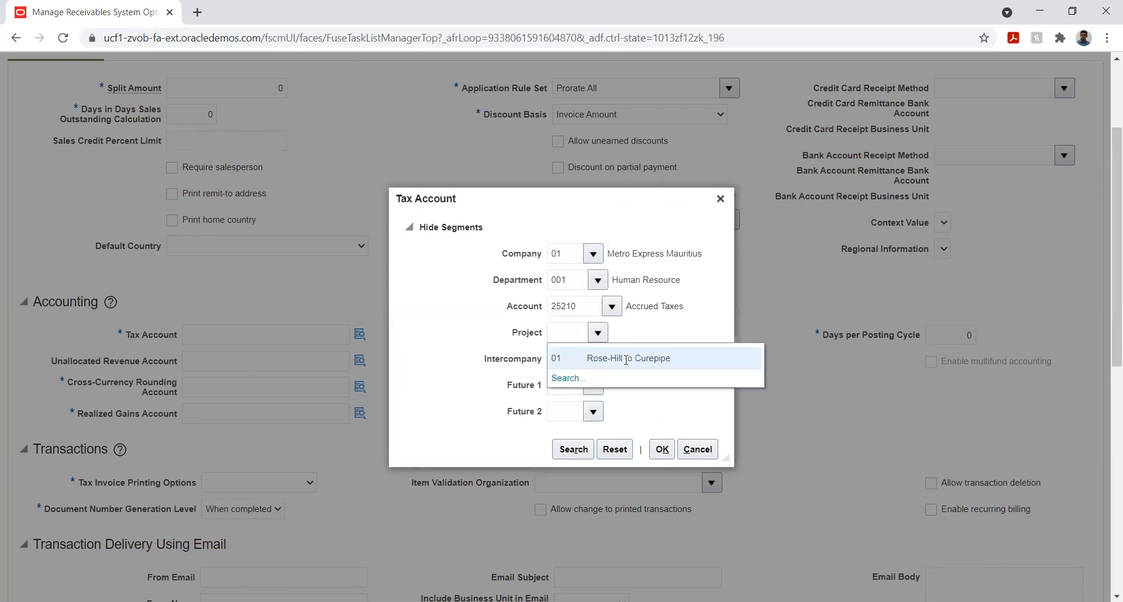
{"action": "left_click", "coordinate": [619, 358]}
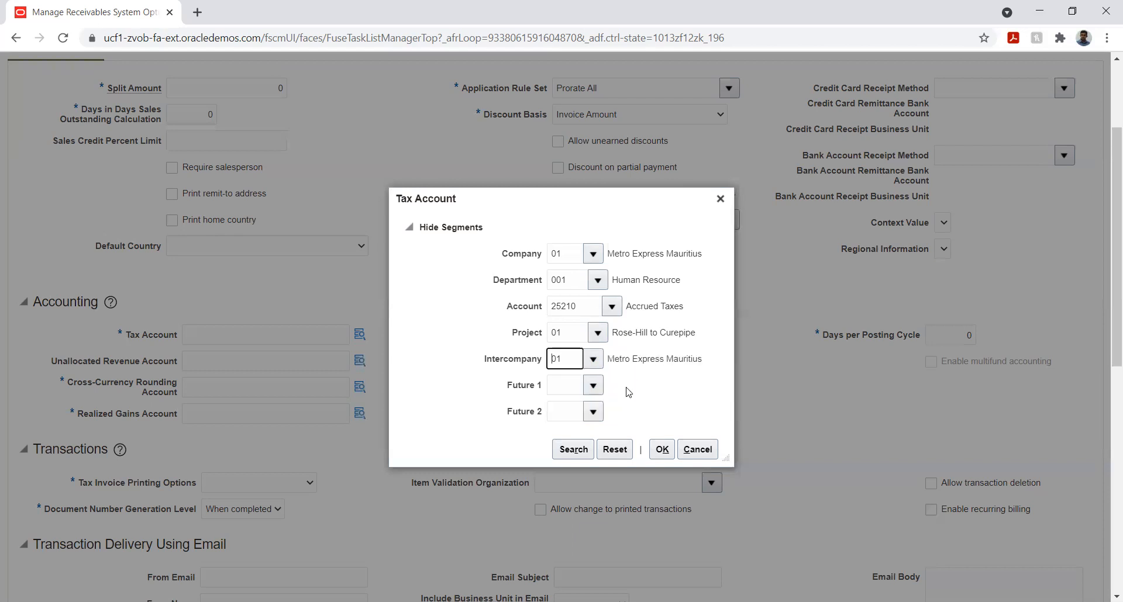
{"action": "left_click", "coordinate": [594, 388]}
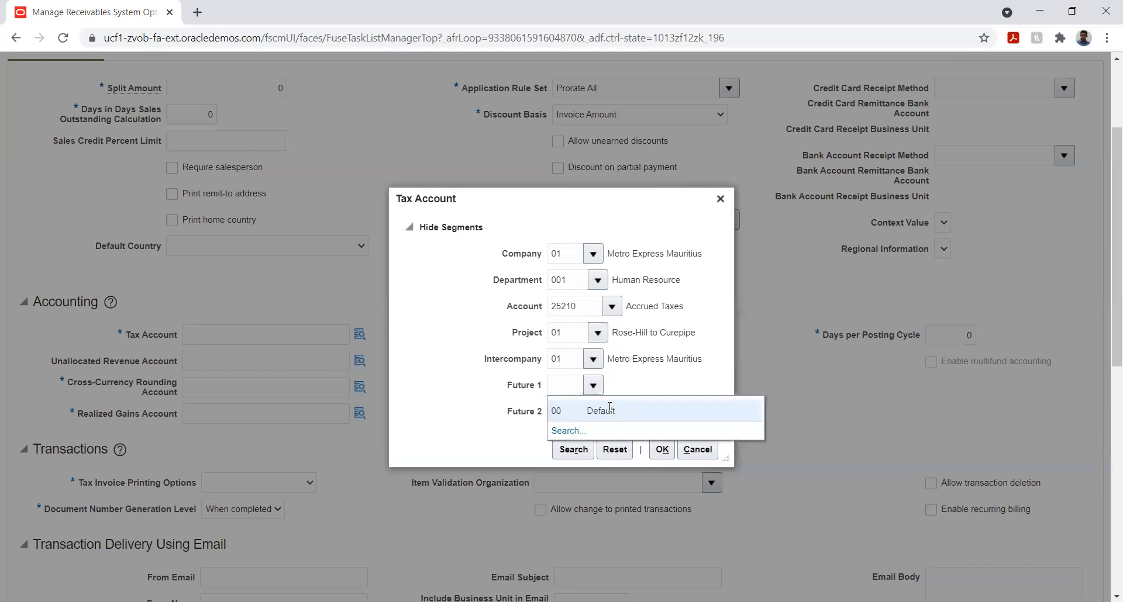
{"action": "left_click", "coordinate": [609, 409]}
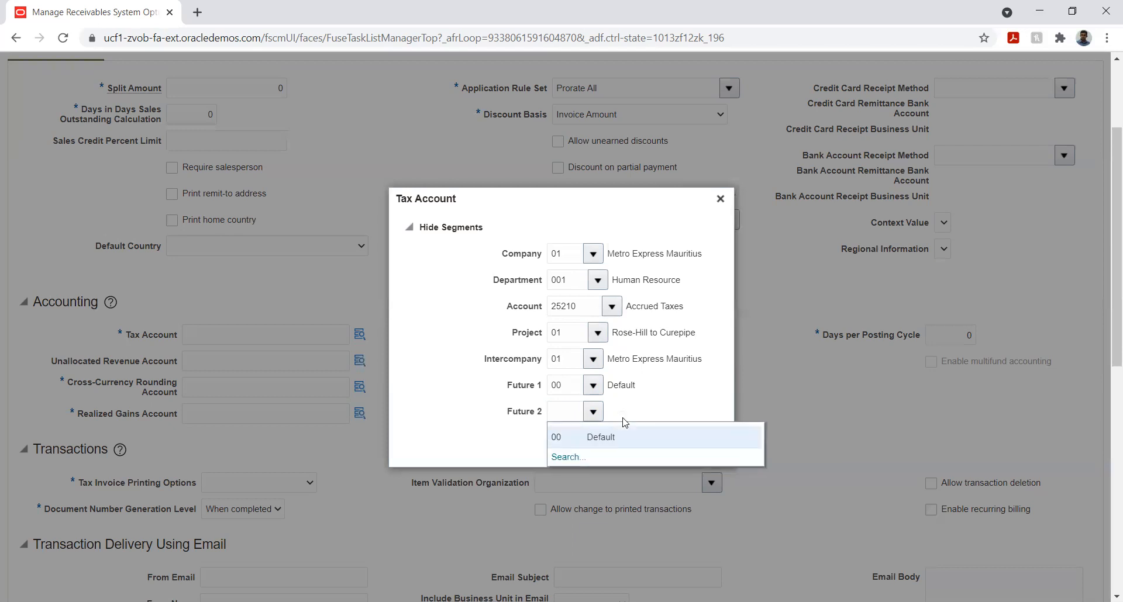
{"action": "left_click", "coordinate": [606, 435]}
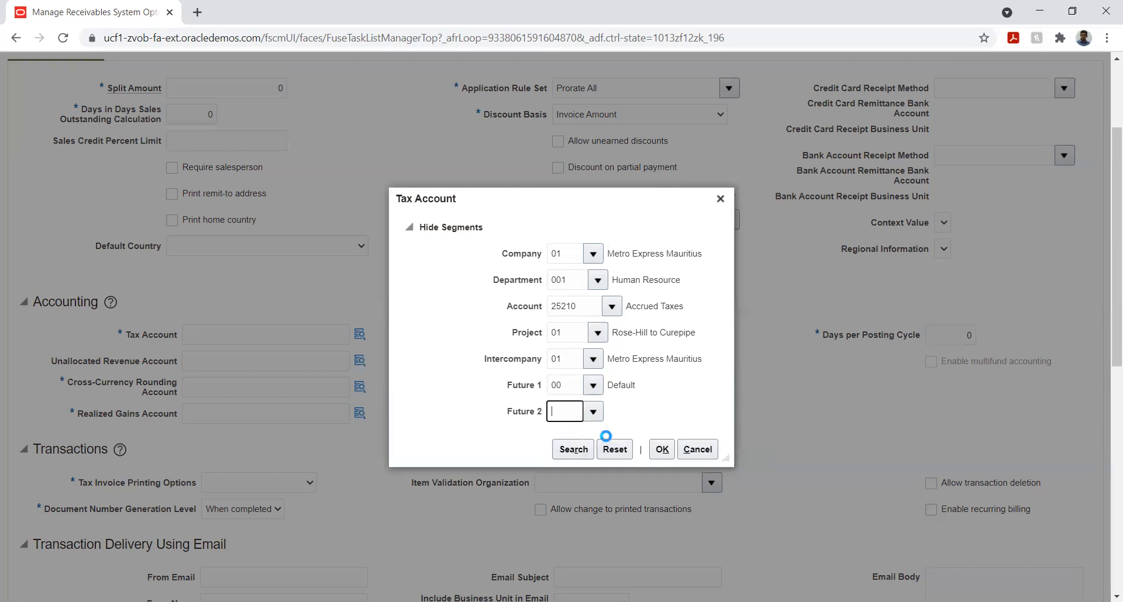
{"action": "left_click", "coordinate": [662, 449]}
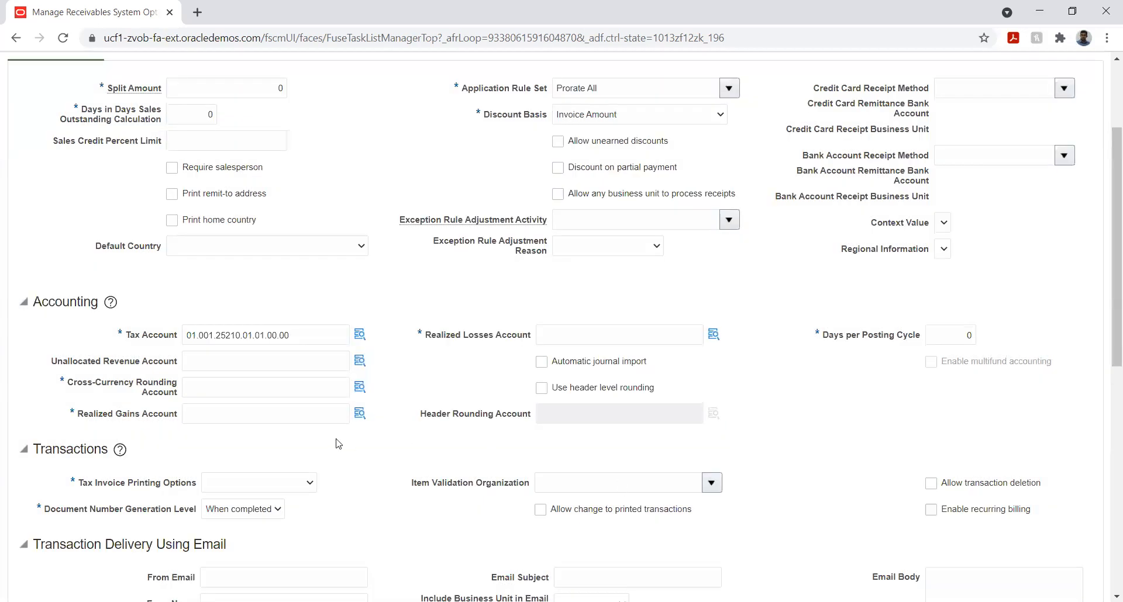
Copy the Tax Account combination 01.001.25210.01.01.00.00 into the Cross-Currency Rounding Account
{"action": "double_click", "coordinate": [326, 337]}
{"action": "key", "text": "ctrl+c"}
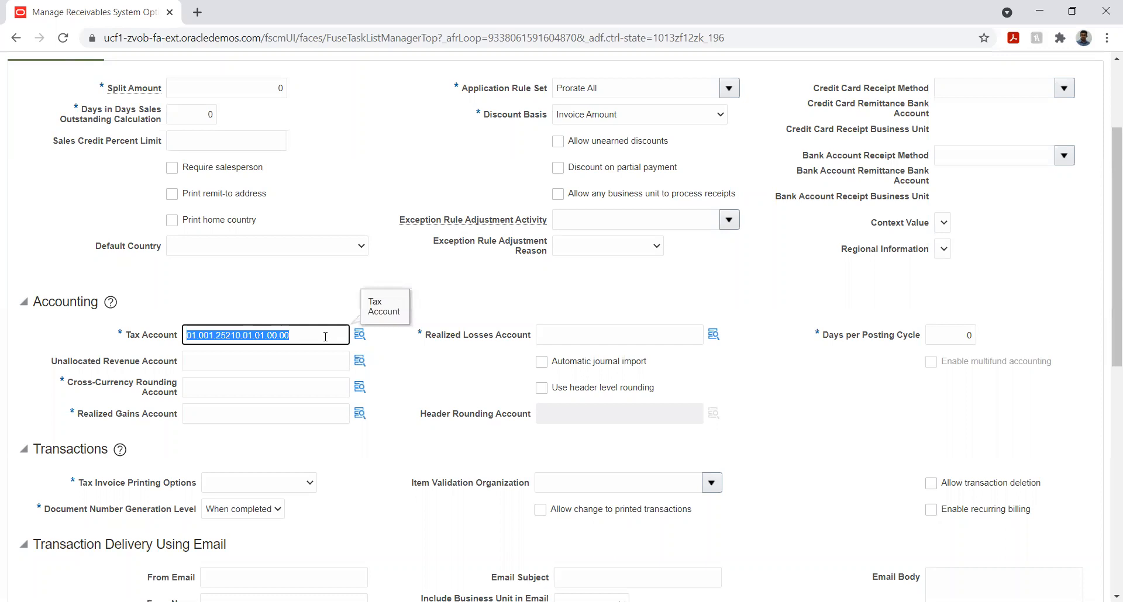
{"action": "left_click", "coordinate": [309, 384]}
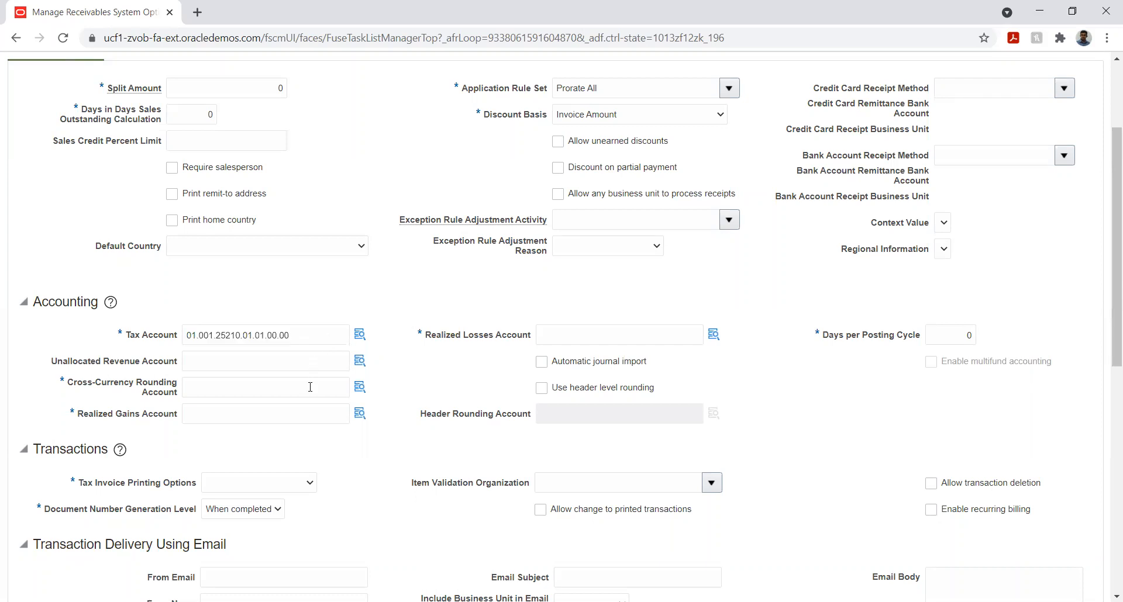
{"action": "left_click", "coordinate": [310, 387]}
{"action": "key", "text": "ctrl+v"}
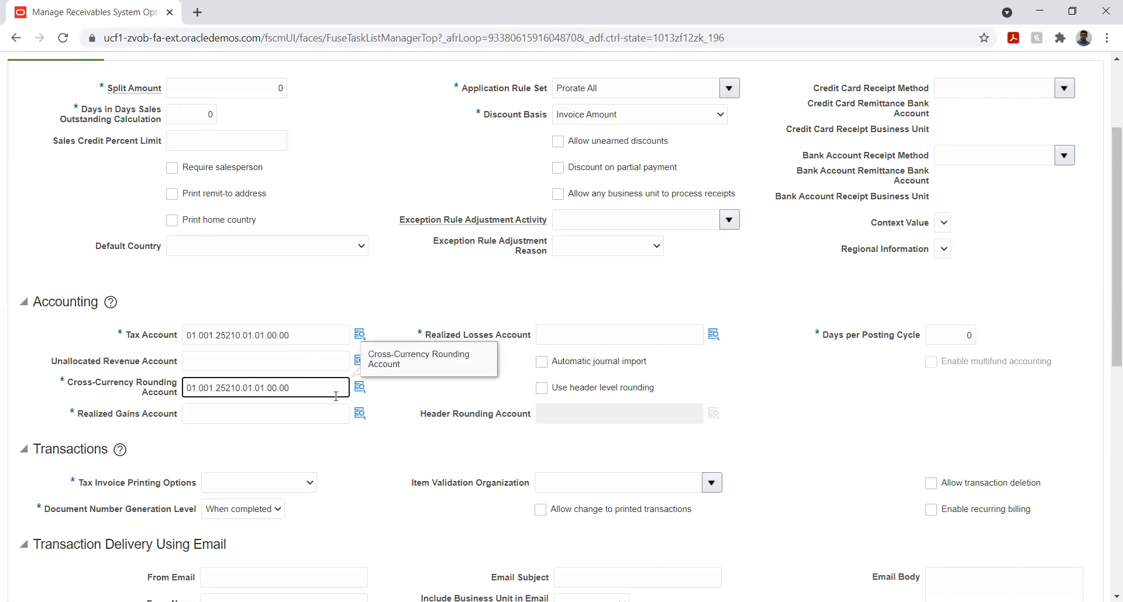
{"action": "left_click", "coordinate": [359, 388]}
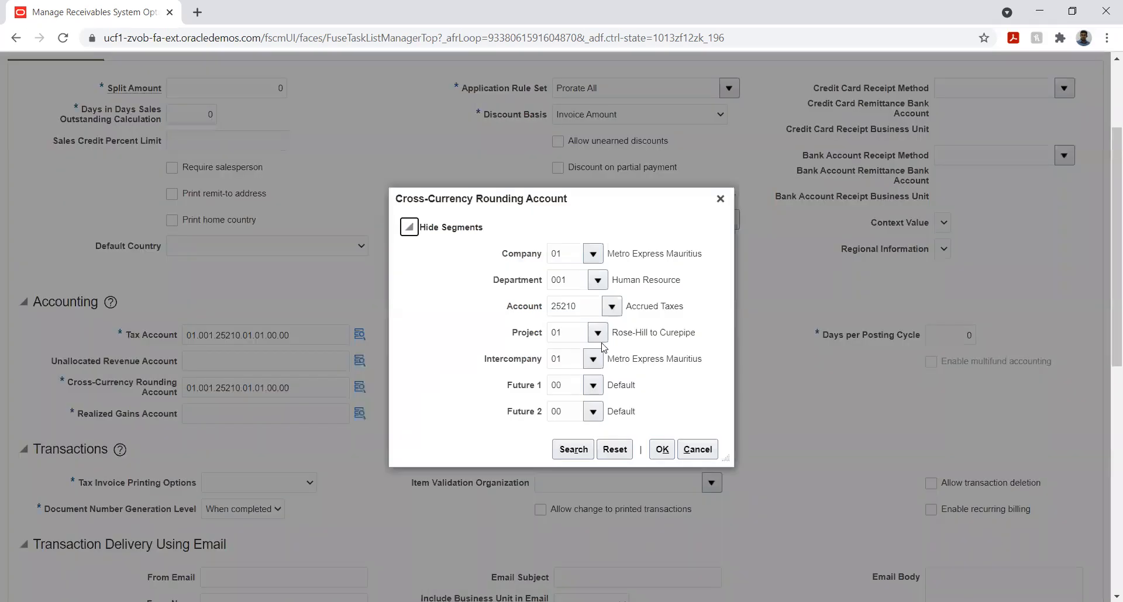
{"action": "double_click", "coordinate": [586, 303]}
{"action": "key", "text": "BackSpace"}
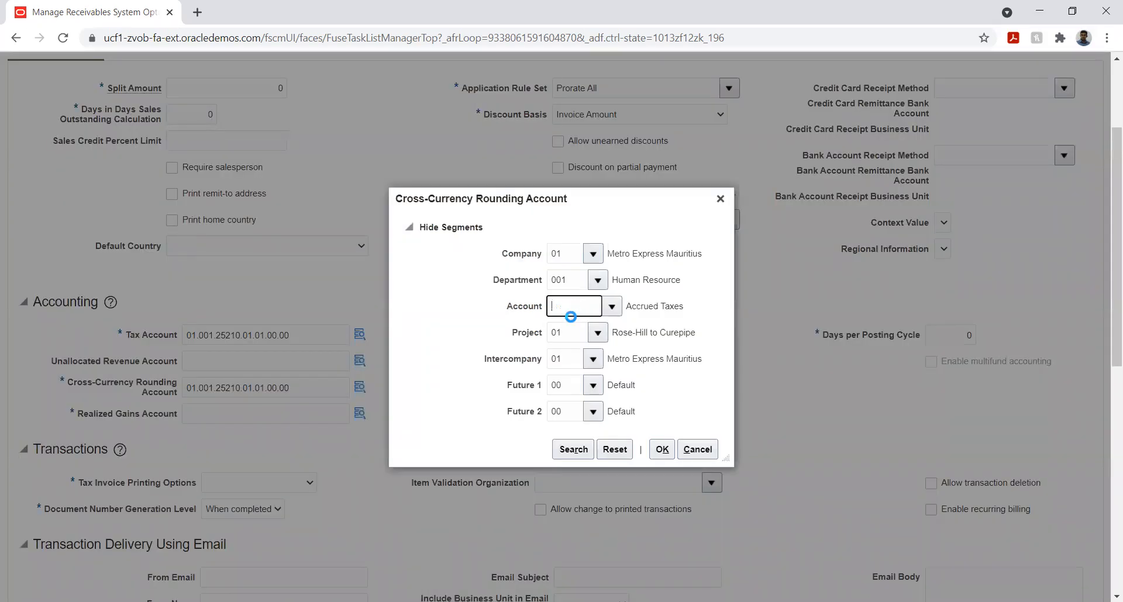
{"action": "left_click", "coordinate": [610, 307]}
{"action": "left_click", "coordinate": [576, 550]}
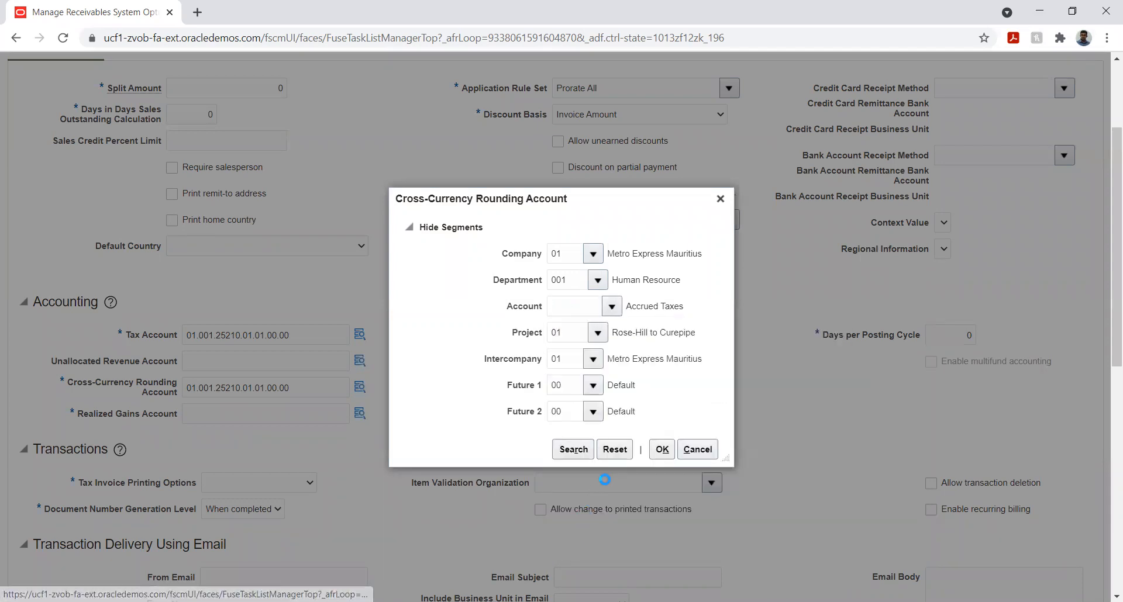
{"action": "left_click", "coordinate": [545, 325]}
{"action": "type", "text": "%round%"}
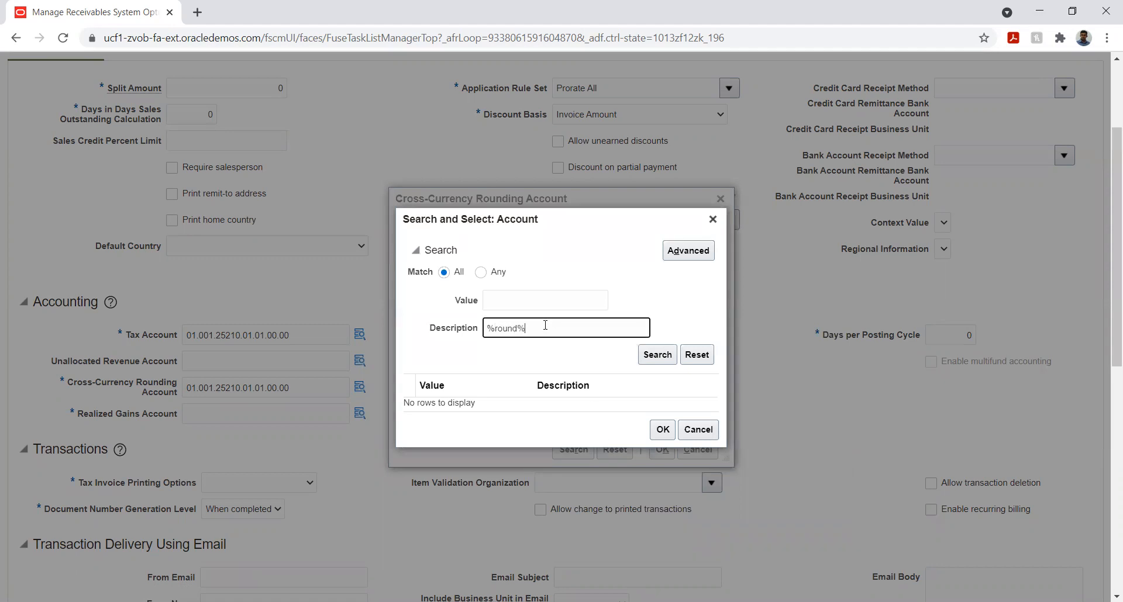
{"action": "left_click", "coordinate": [656, 354]}
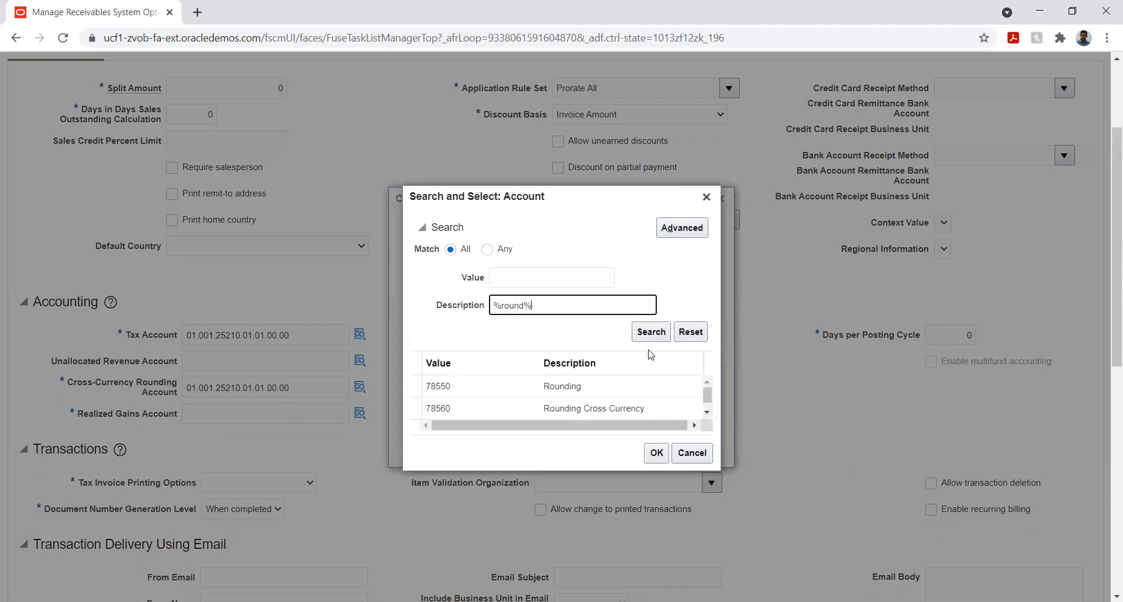
{"action": "left_click", "coordinate": [605, 389]}
{"action": "left_click", "coordinate": [656, 453]}
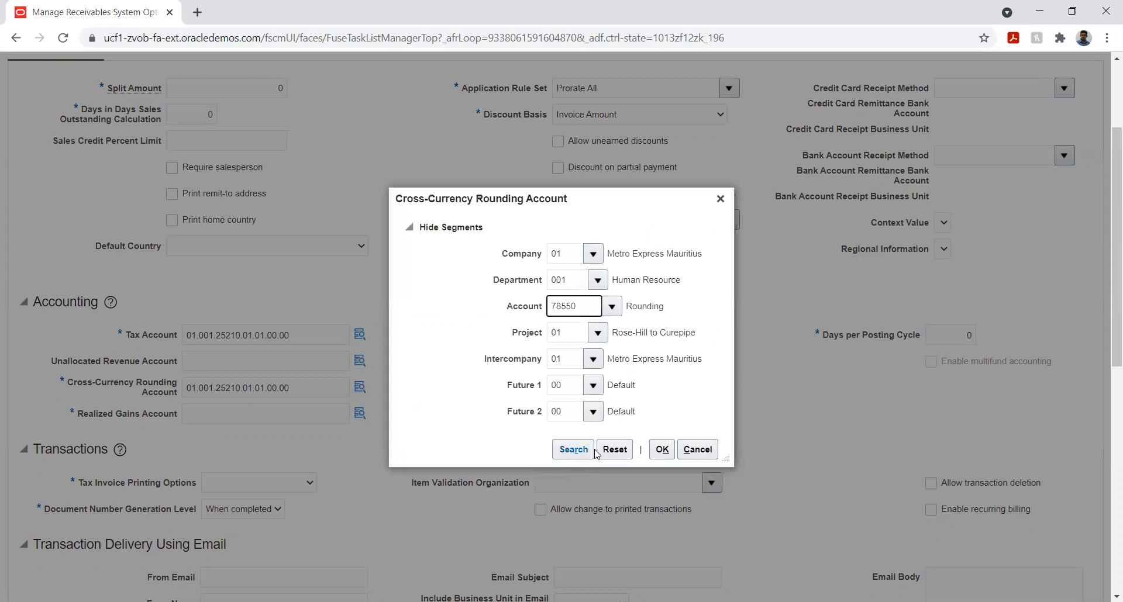
{"action": "left_click", "coordinate": [665, 450]}
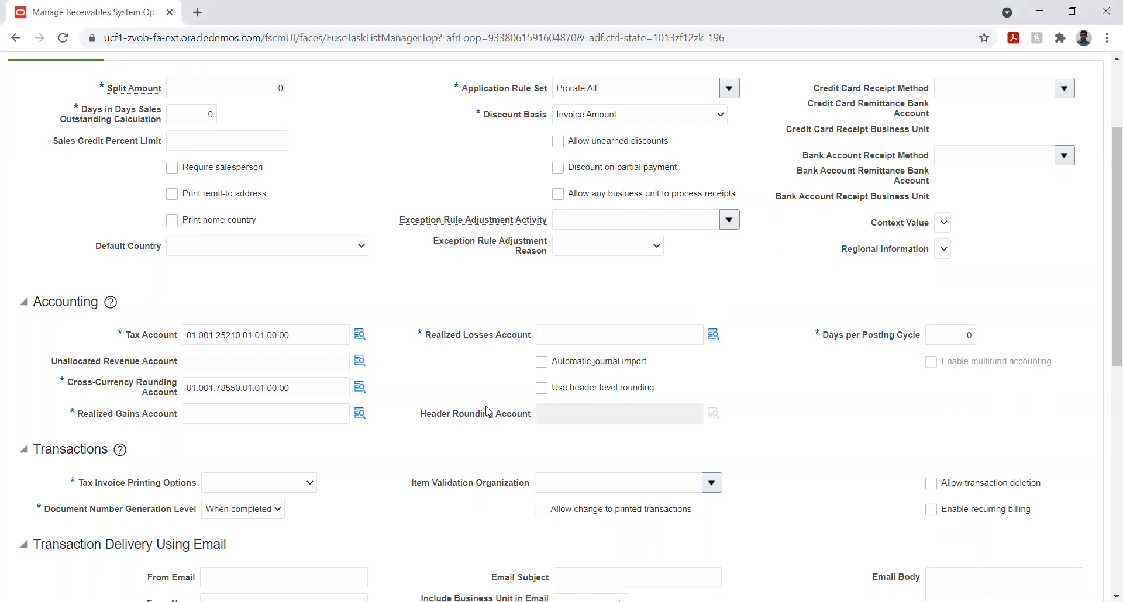
Paste the copied combination as the Realized Gains Account and replace its account segment with 78610 Realised Gain, found by searching for %gain%
{"action": "left_click", "coordinate": [317, 411]}
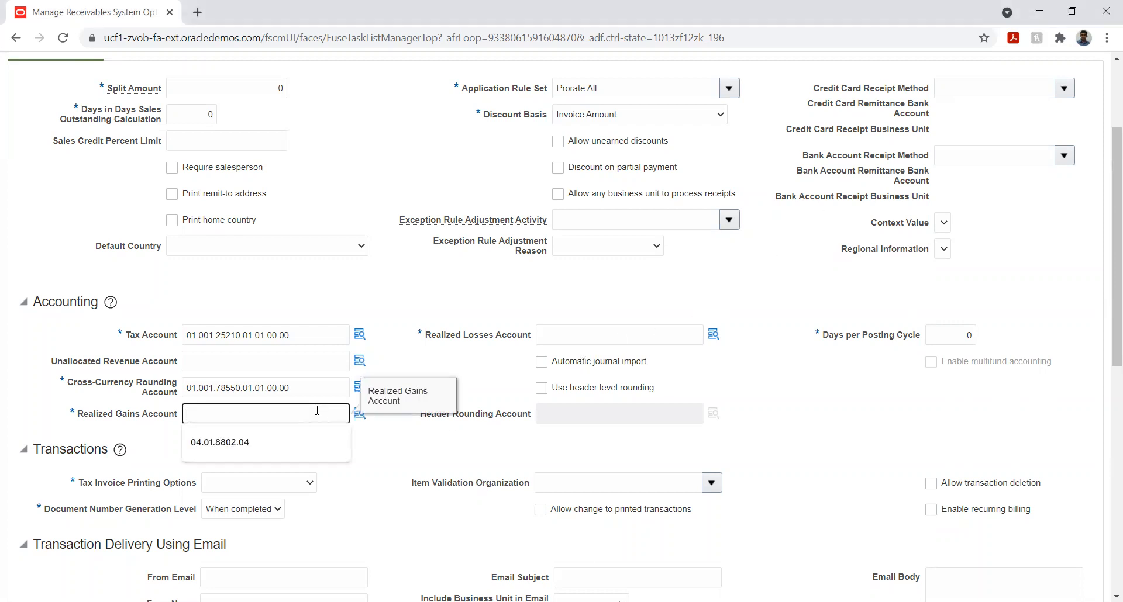
{"action": "type", "text": "01.001.25210.01.01.00.00"}
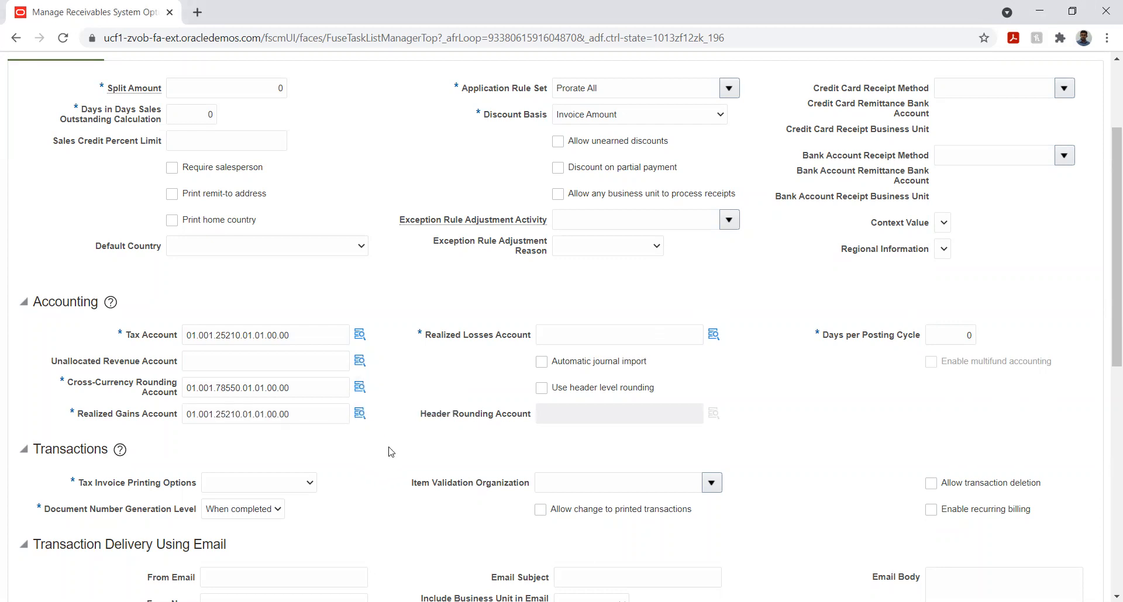
{"action": "left_click", "coordinate": [361, 417]}
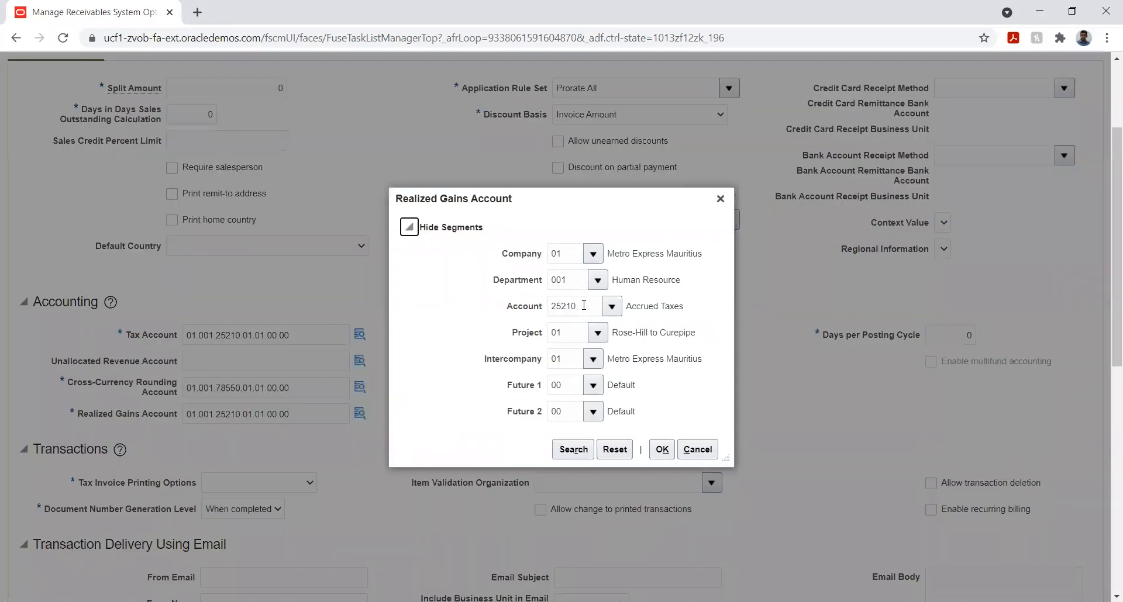
{"action": "double_click", "coordinate": [583, 306]}
{"action": "key", "text": "BackSpace"}
{"action": "left_click", "coordinate": [610, 309]}
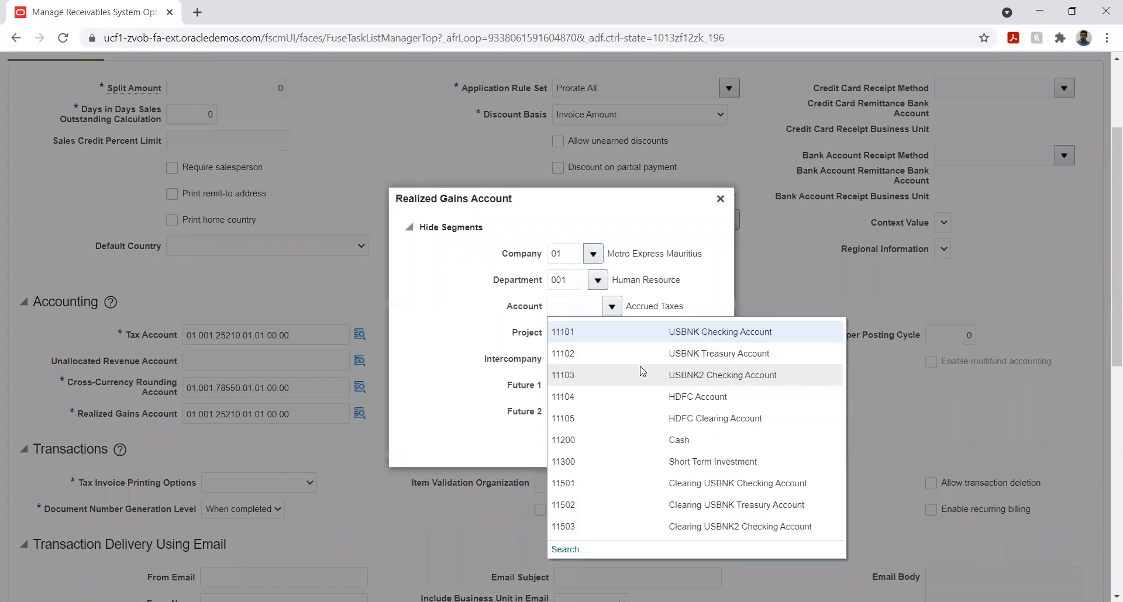
{"action": "left_click", "coordinate": [568, 550]}
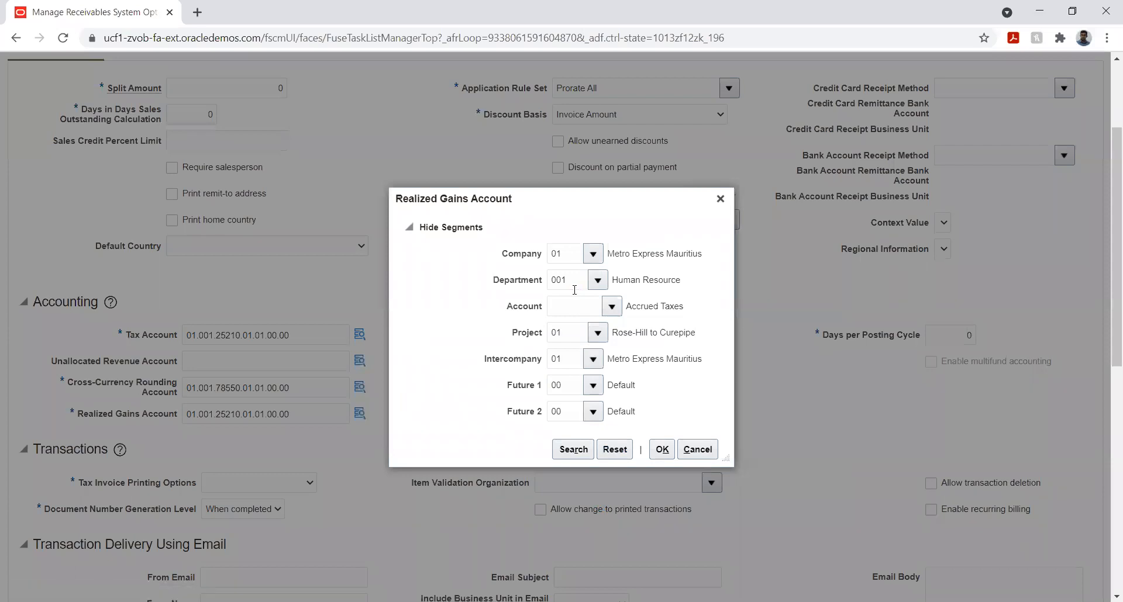
{"action": "left_click", "coordinate": [530, 323]}
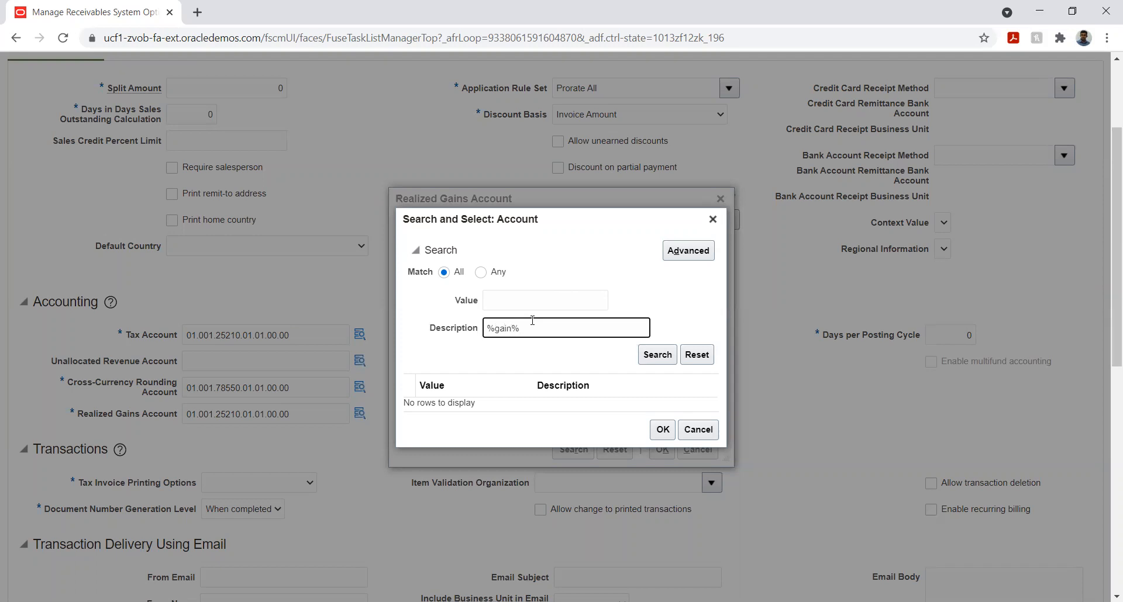
{"action": "left_click", "coordinate": [656, 354]}
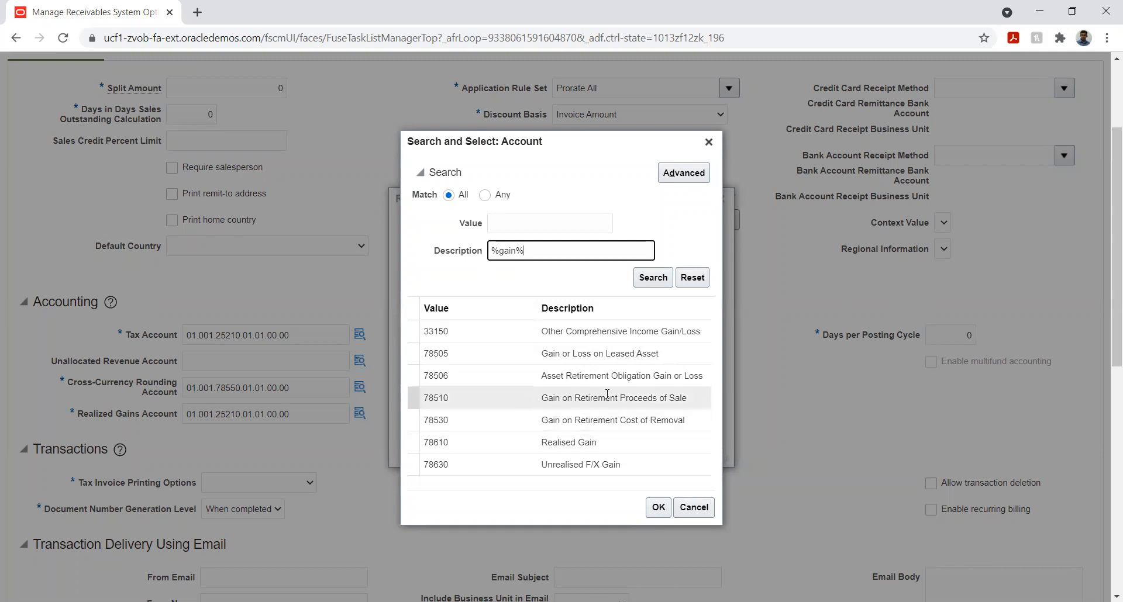
{"action": "left_click", "coordinate": [579, 442]}
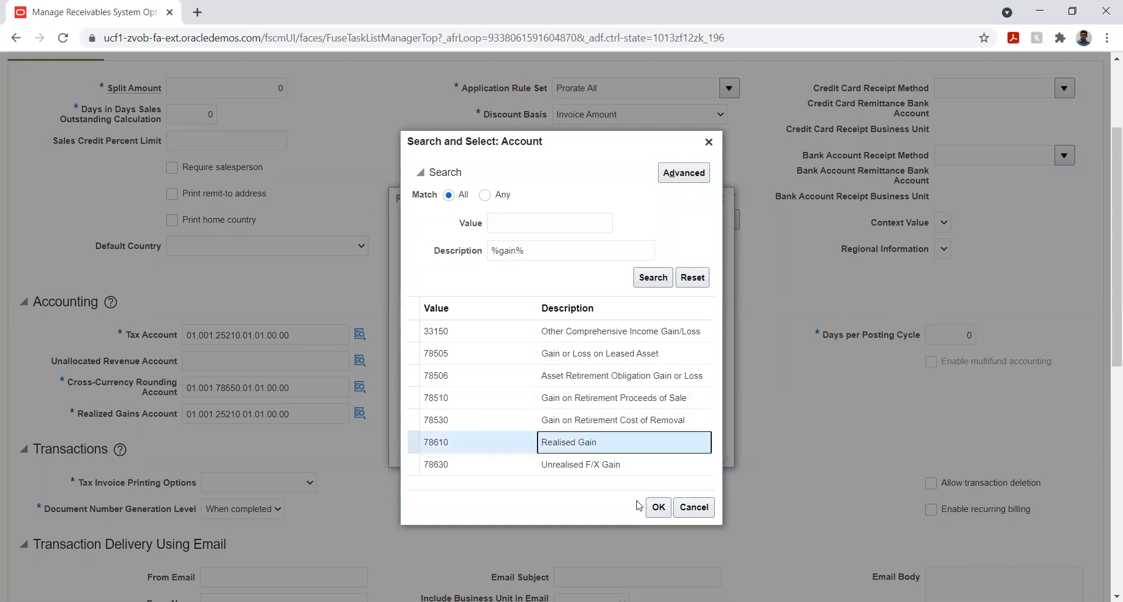
{"action": "left_click", "coordinate": [657, 511]}
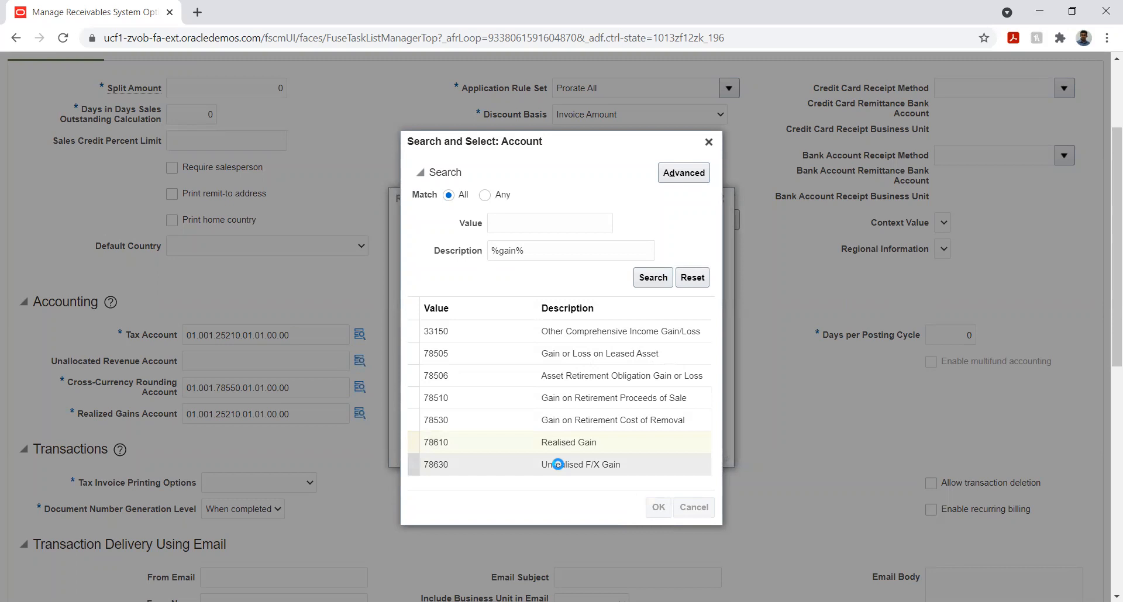
{"action": "left_click", "coordinate": [661, 449]}
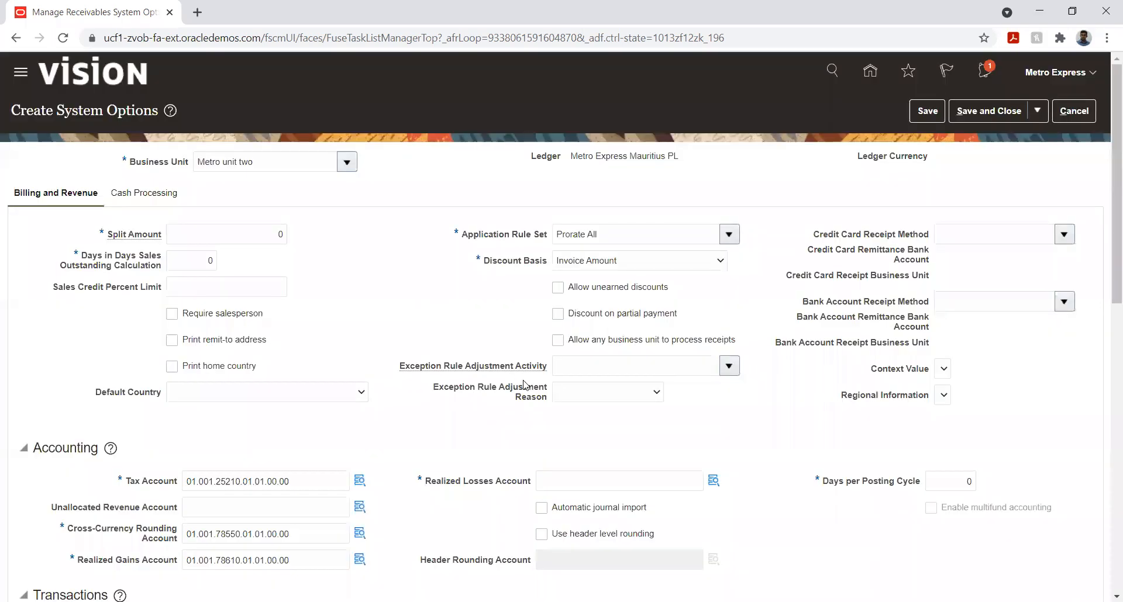
Paste the copied combination as the Realized Losses Account and replace its account segment with 78620 Realised Loss, found by searching descriptions for %loss%
{"action": "left_click", "coordinate": [584, 486]}
{"action": "type", "text": "01.001.25210.01.01.00.00"}
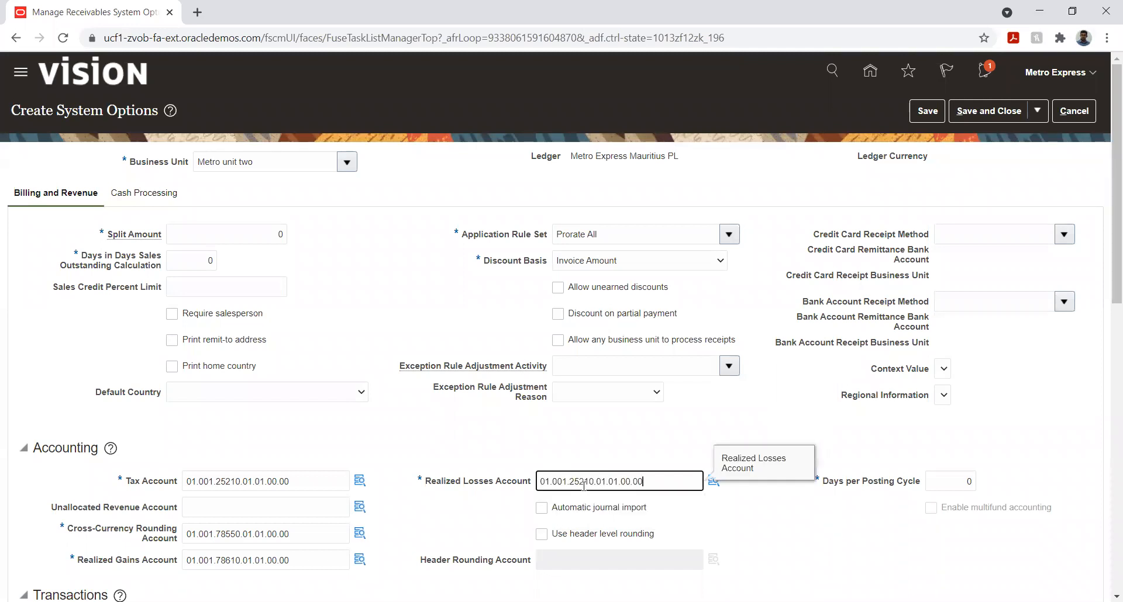
{"action": "left_click", "coordinate": [714, 481]}
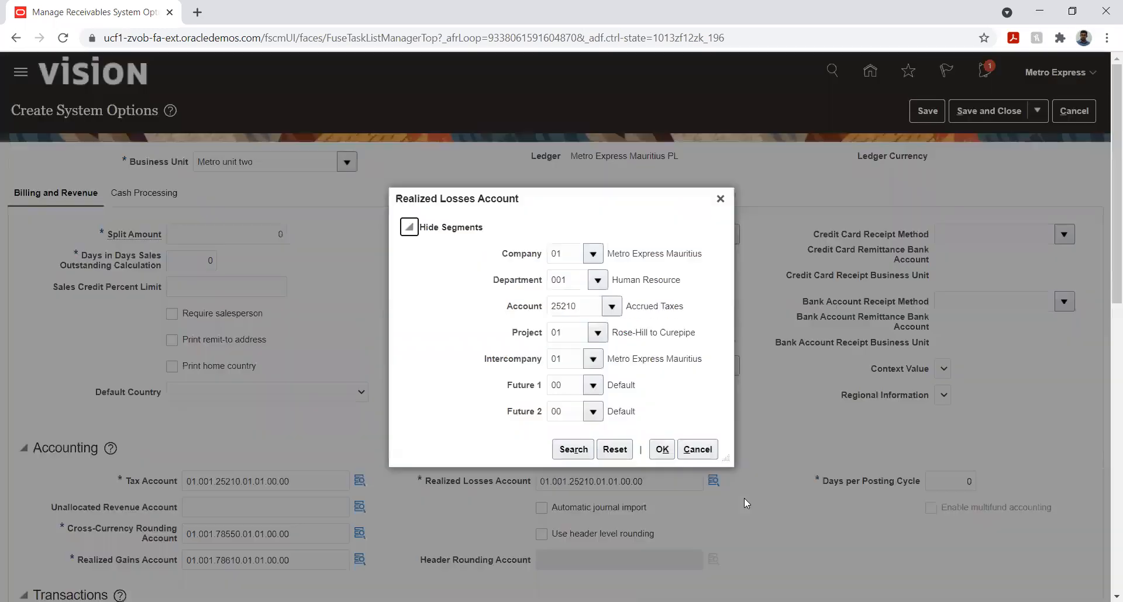
{"action": "left_click", "coordinate": [585, 302]}
{"action": "double_click", "coordinate": [585, 301]}
{"action": "key", "text": "BackSpace"}
{"action": "left_click", "coordinate": [612, 307]}
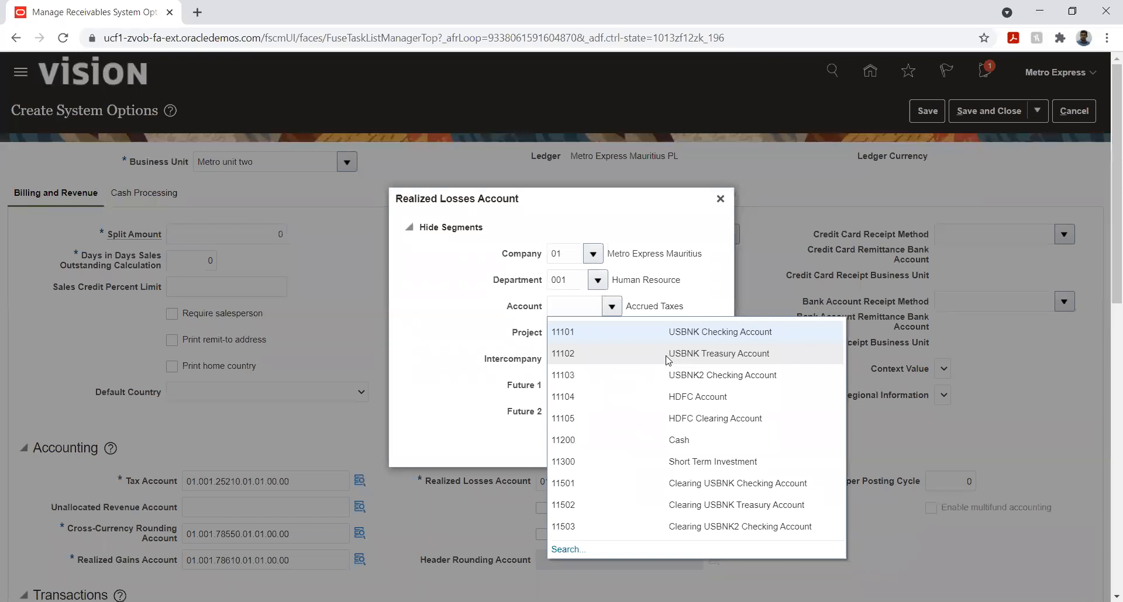
{"action": "left_click", "coordinate": [567, 550]}
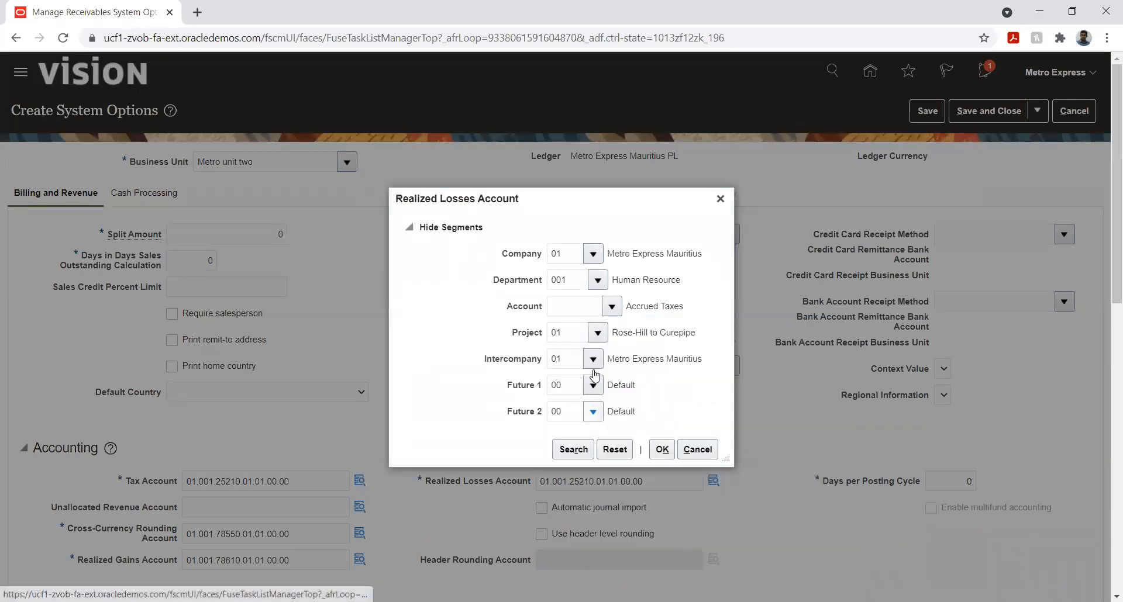
{"action": "left_click", "coordinate": [560, 328]}
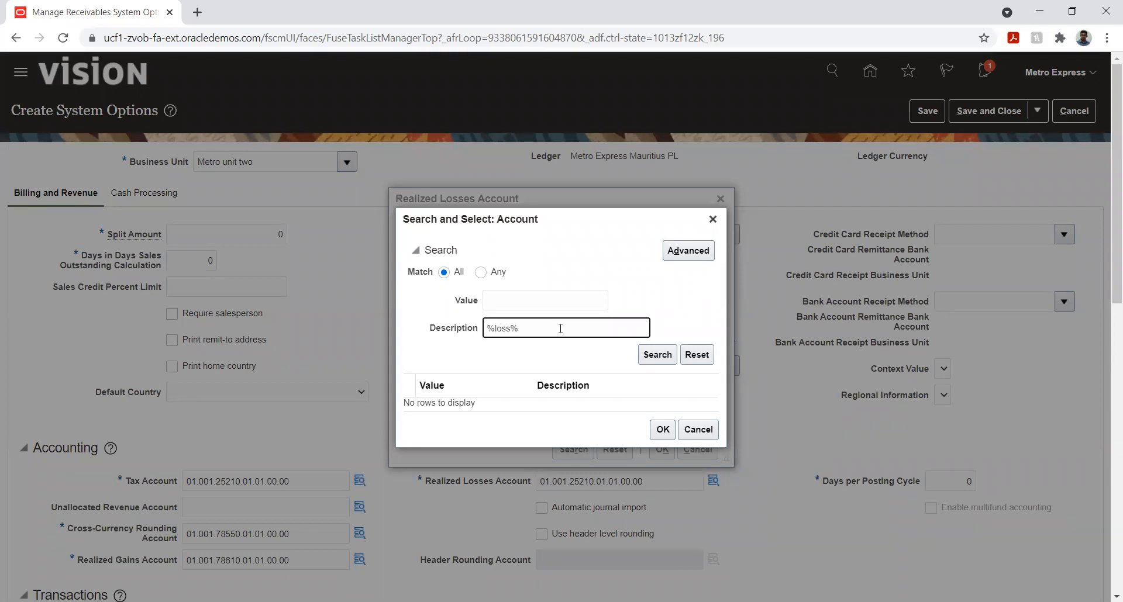
{"action": "type", "text": "%loss%"}
{"action": "left_click", "coordinate": [648, 360]}
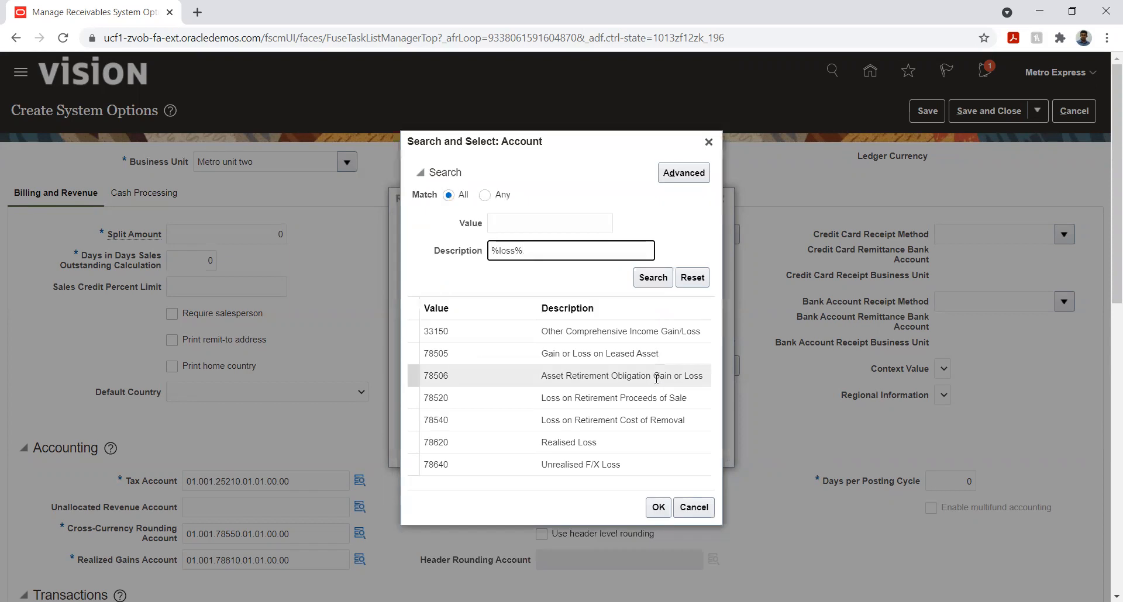
{"action": "left_click", "coordinate": [582, 443]}
{"action": "left_click", "coordinate": [658, 507]}
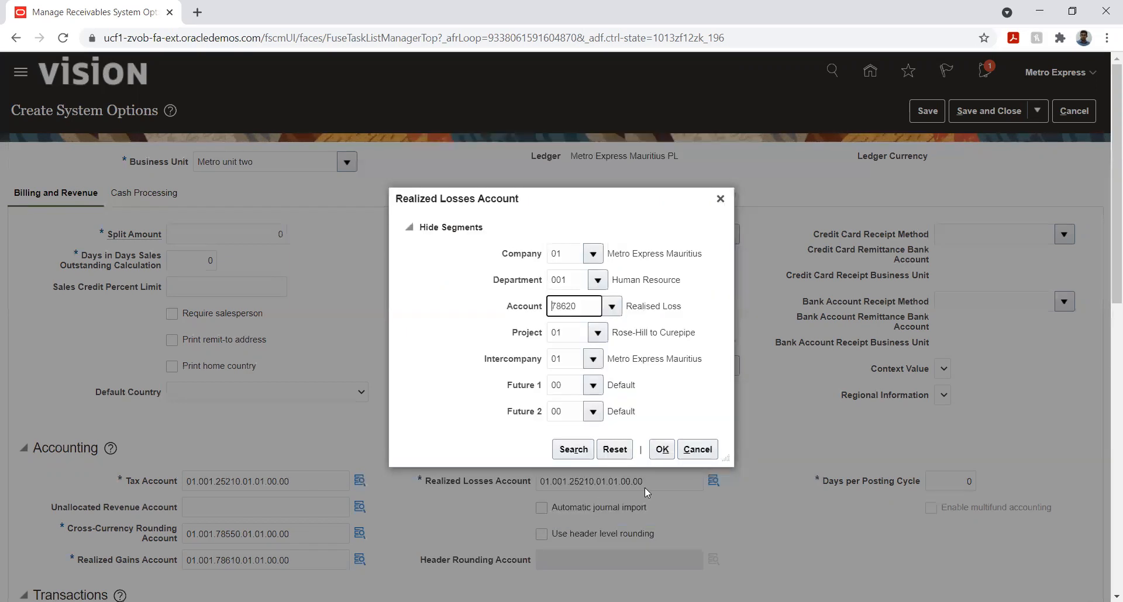
{"action": "left_click", "coordinate": [663, 455]}
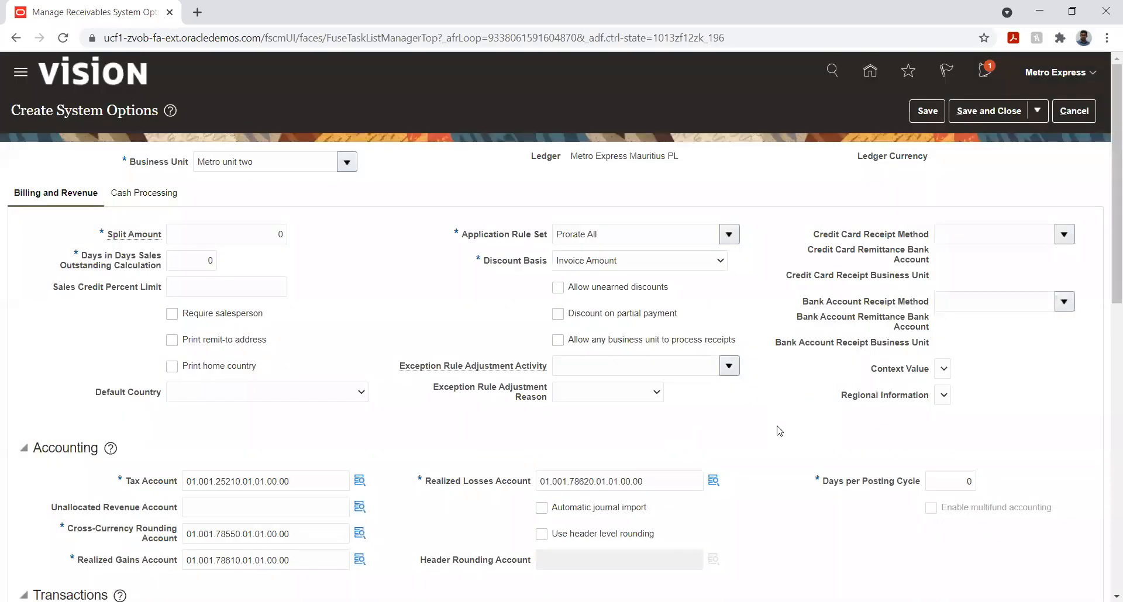
Set the Tax Invoice Printing Options for transactions to Itemize and Sum
{"action": "scroll", "coordinate": [784, 430], "scroll_direction": "down", "scroll_amount": 10}
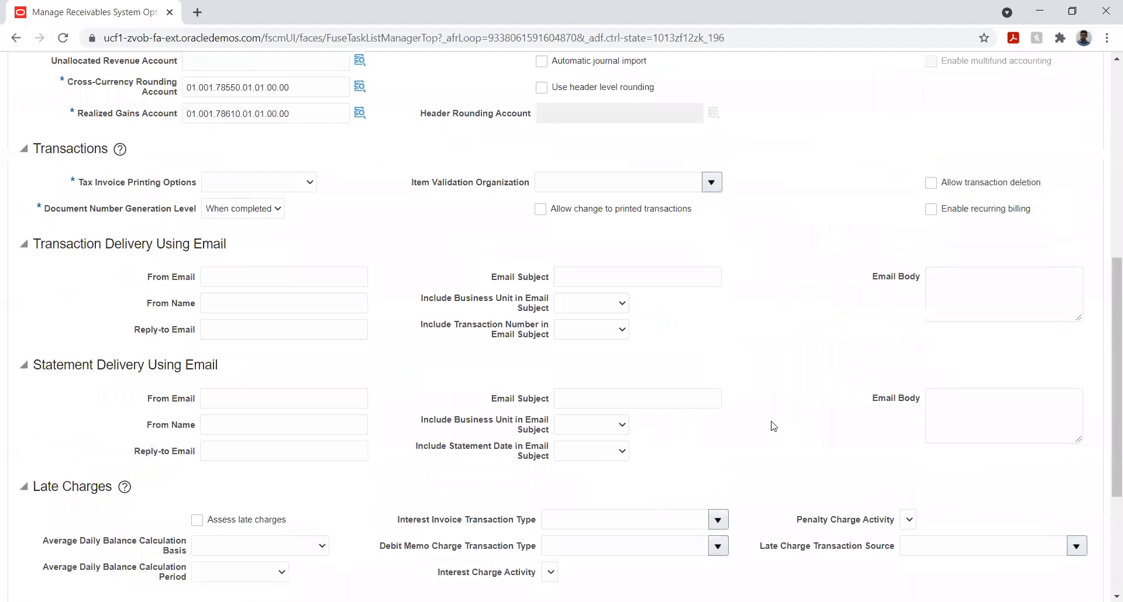
{"action": "scroll", "coordinate": [773, 427], "scroll_direction": "up", "scroll_amount": 3}
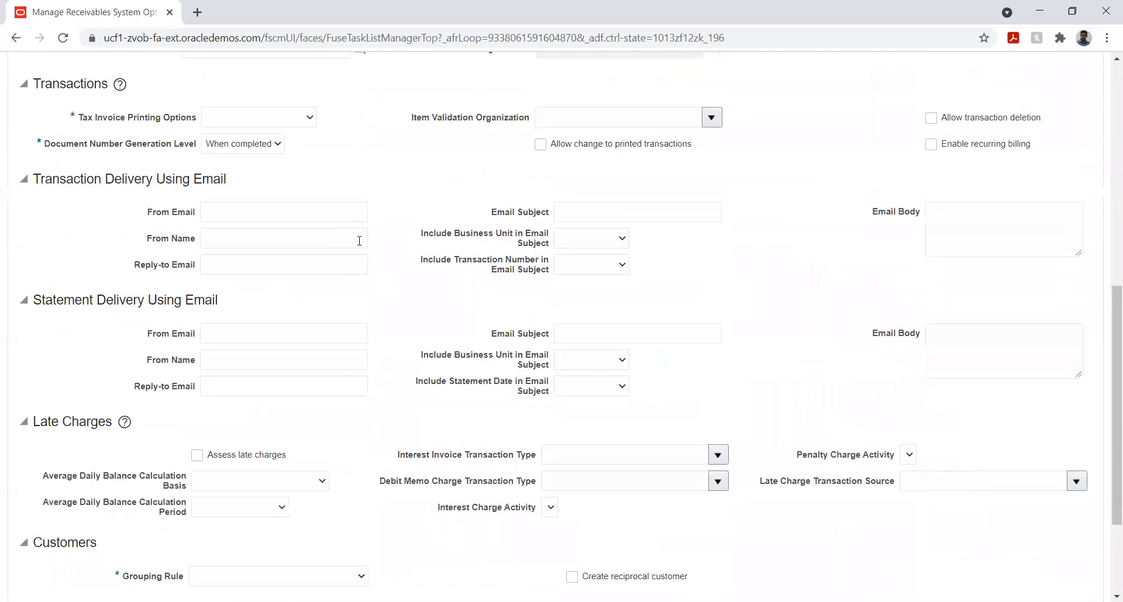
{"action": "left_click", "coordinate": [282, 118]}
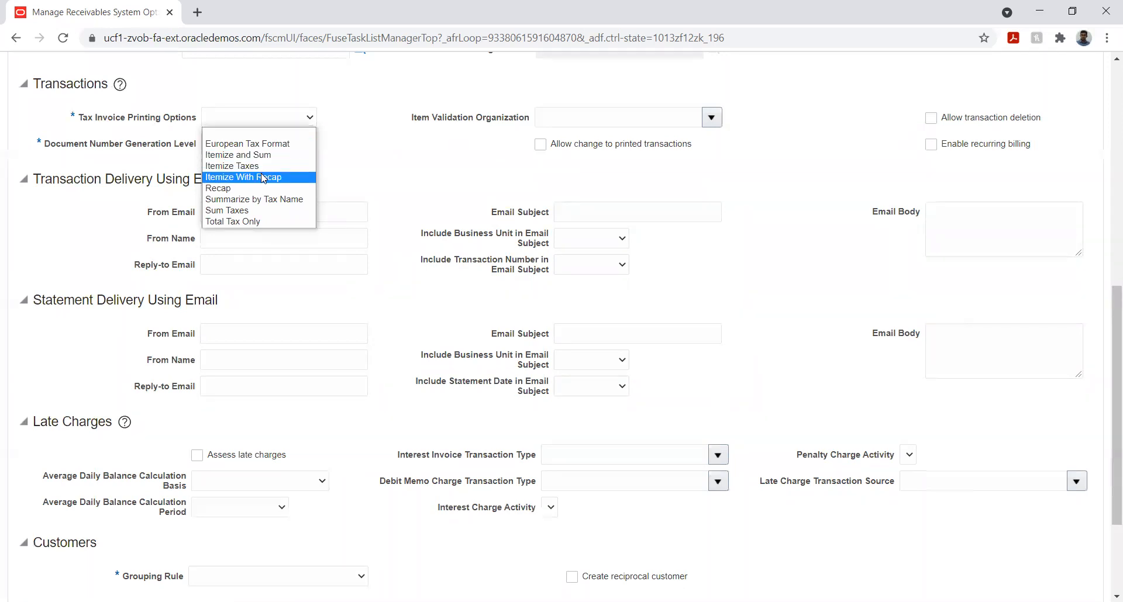
{"action": "key", "text": "Up"}
{"action": "key", "text": "Up"}
{"action": "key", "text": "Up"}
{"action": "key", "text": "Up"}
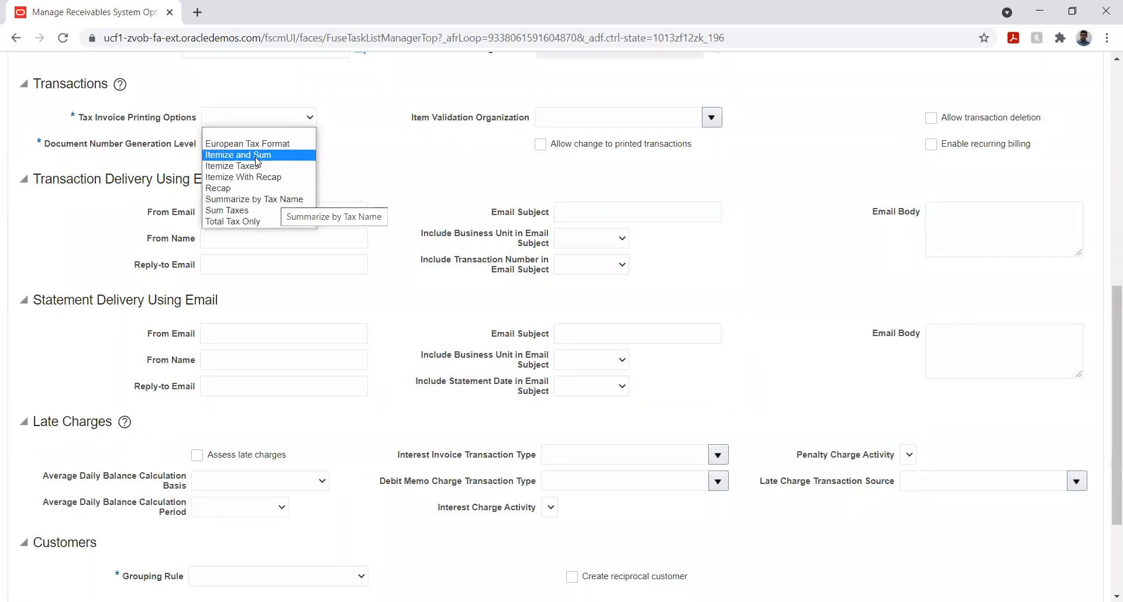
{"action": "key", "text": "Return"}
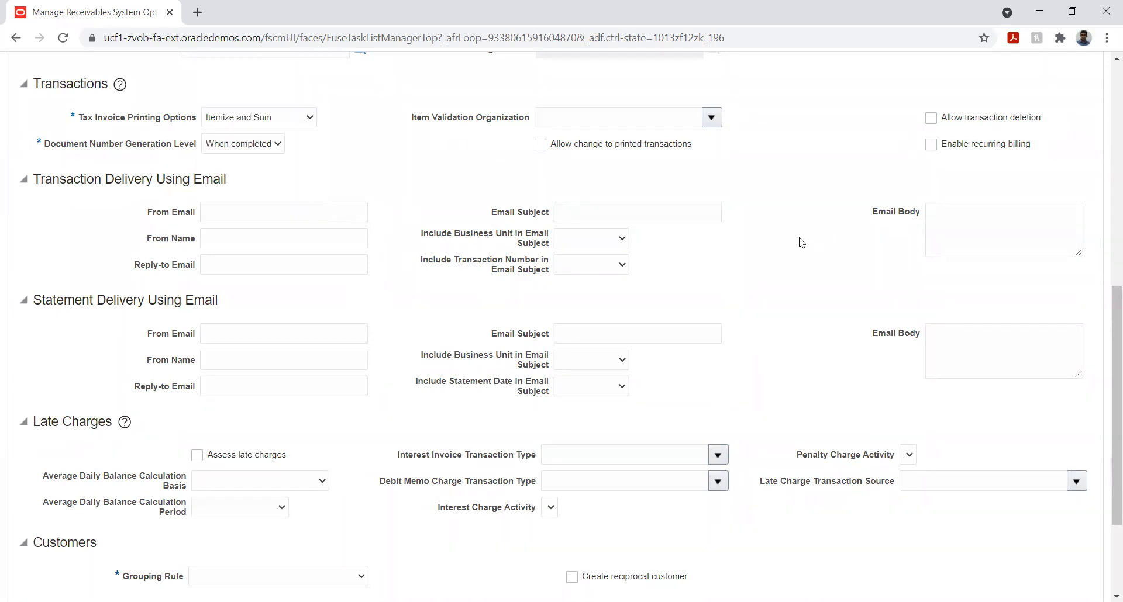
Set the customers' Grouping Rule to DEFAULT
{"action": "scroll", "coordinate": [799, 241], "scroll_direction": "down", "scroll_amount": 3}
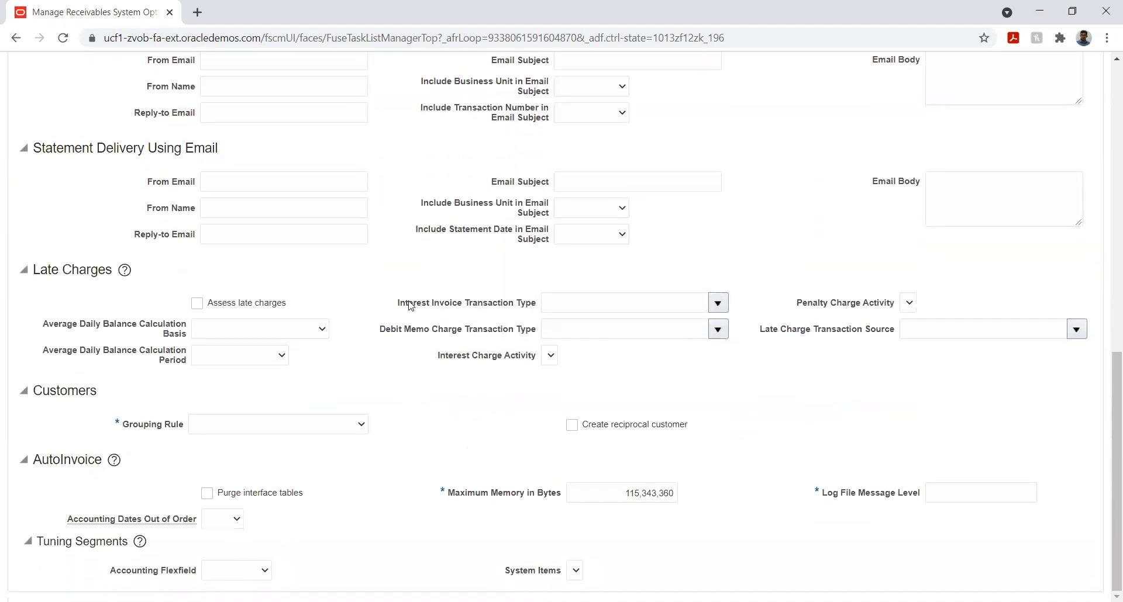
{"action": "left_click", "coordinate": [321, 423]}
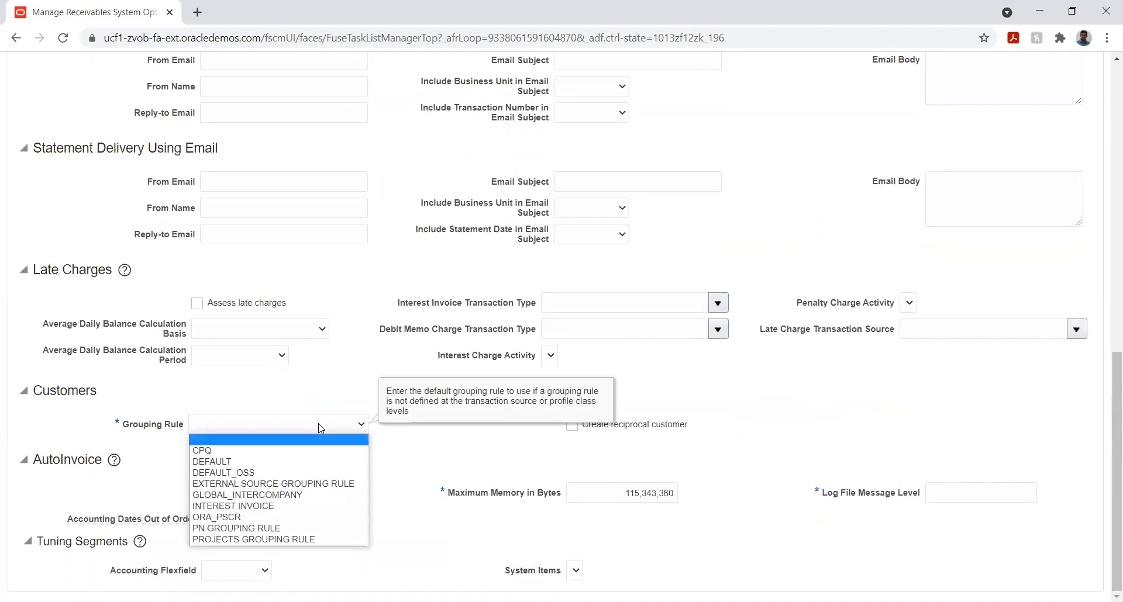
{"action": "left_click", "coordinate": [294, 461]}
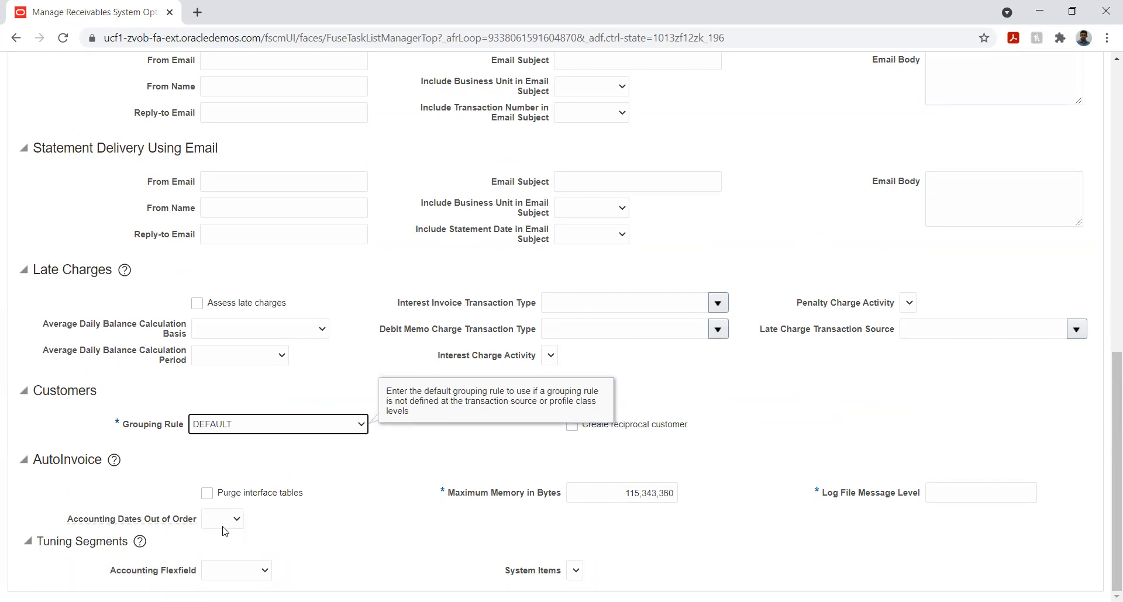
{"action": "left_click", "coordinate": [343, 499]}
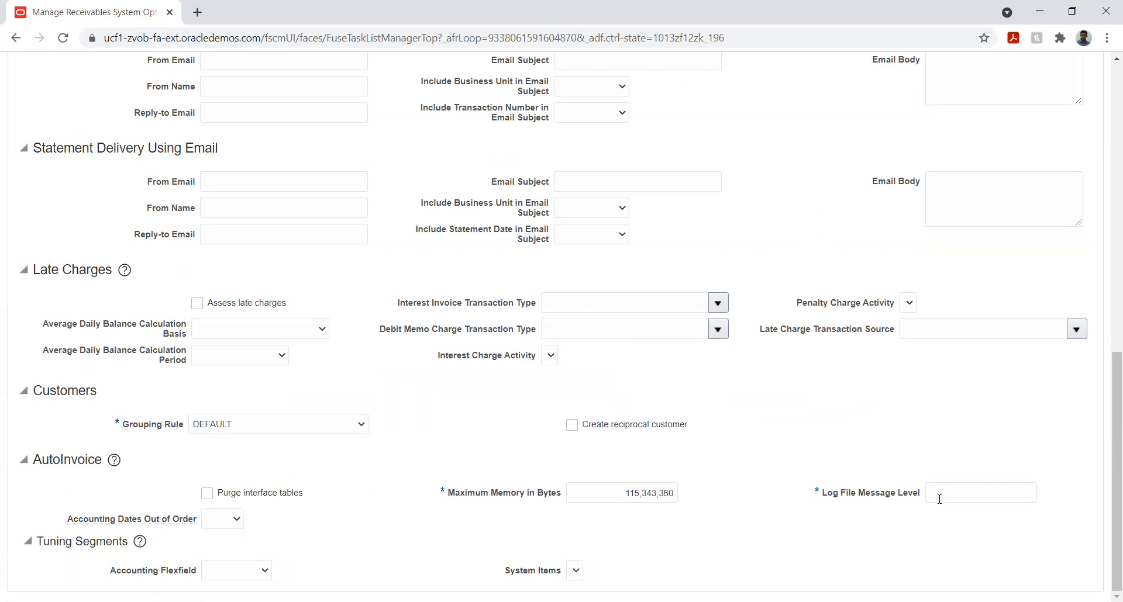
Copy the AutoInvoice Maximum Memory in Bytes value into the Log File Message Level
{"action": "double_click", "coordinate": [632, 494]}
{"action": "key", "text": "ctrl+c"}
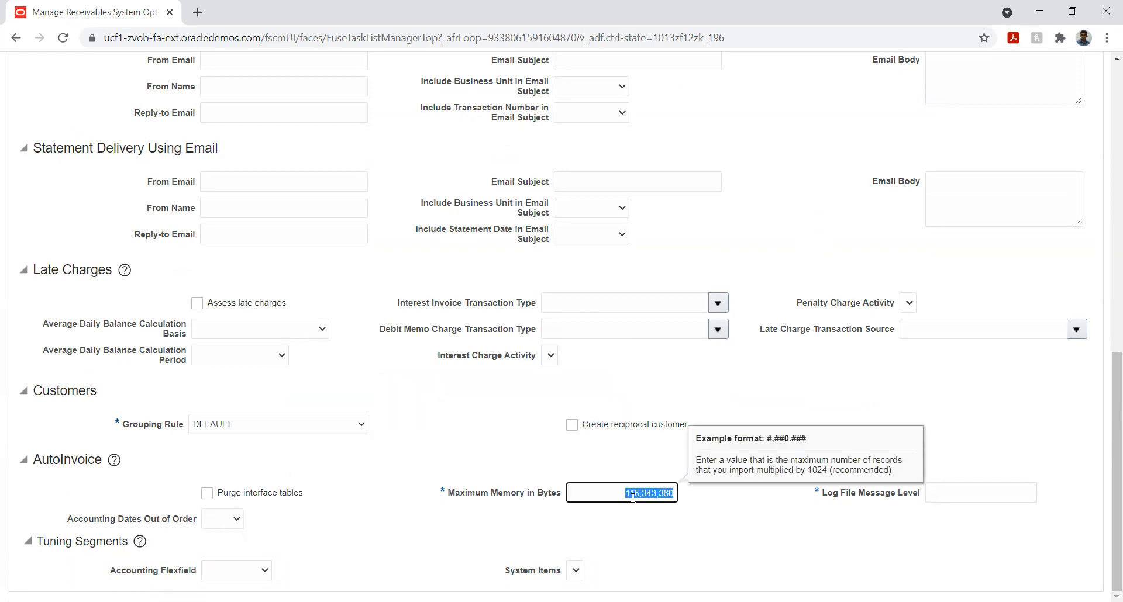
{"action": "left_click", "coordinate": [972, 492]}
{"action": "key", "text": "ctrl+v"}
{"action": "left_click", "coordinate": [933, 436]}
In the Cash Processing options, set the Chargeback Due Date to Receipt Date
{"action": "left_click_drag", "start_coordinate": [1107, 442], "coordinate": [1105, 108]}
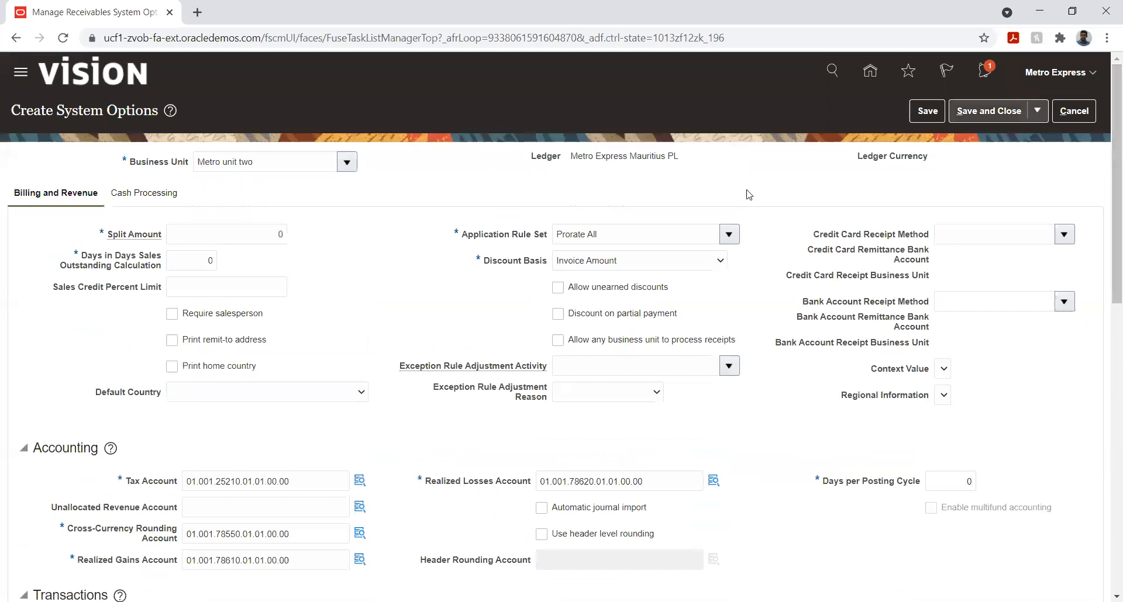
{"action": "left_click", "coordinate": [139, 197]}
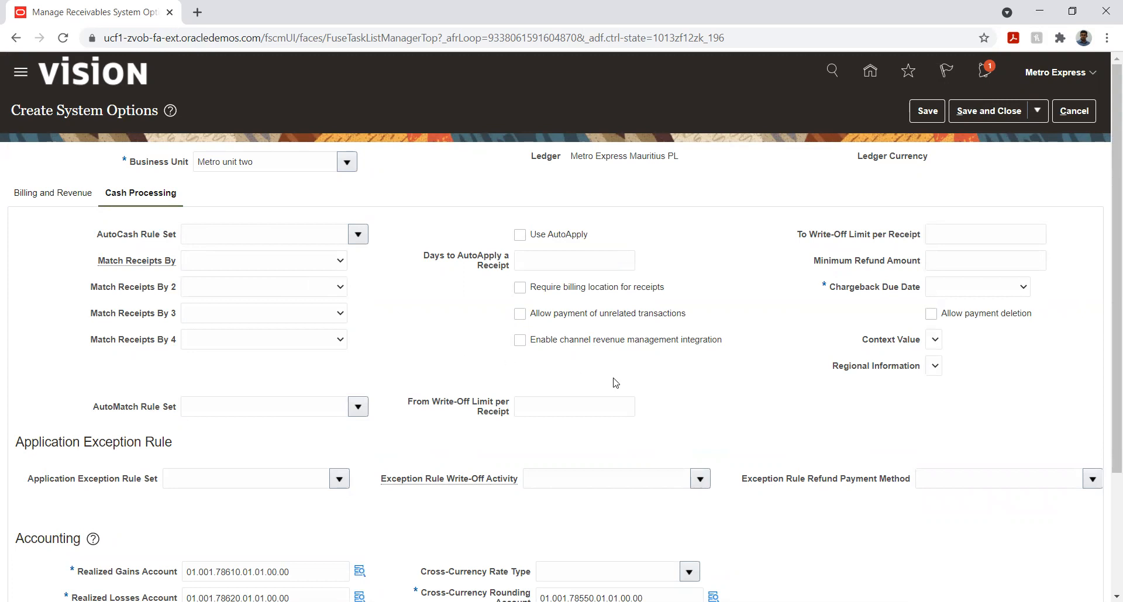
{"action": "left_click", "coordinate": [1018, 293]}
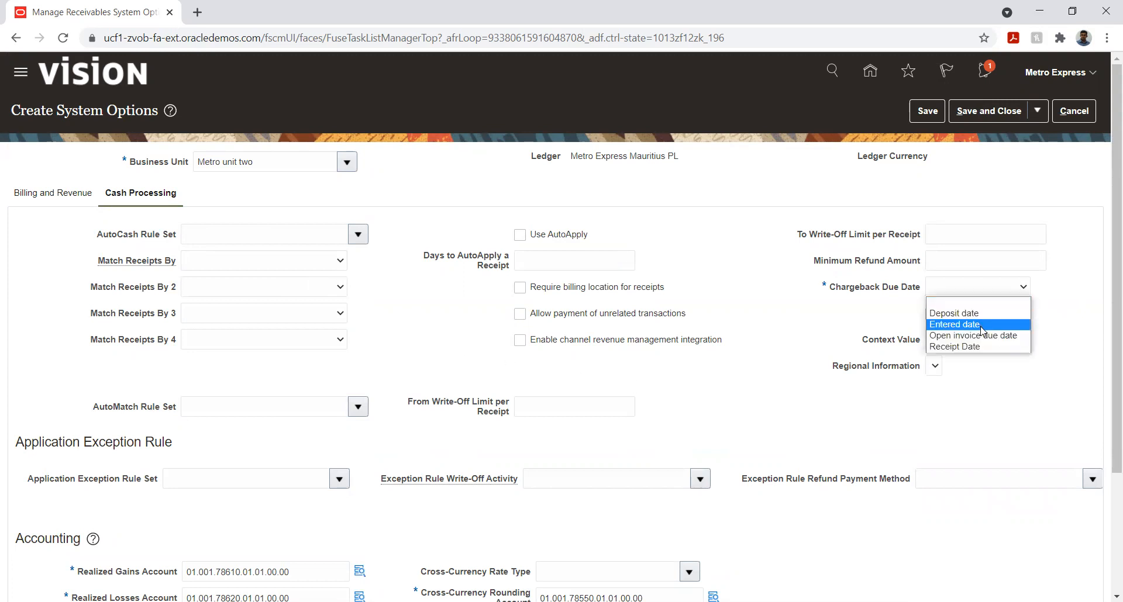
{"action": "left_click", "coordinate": [968, 347]}
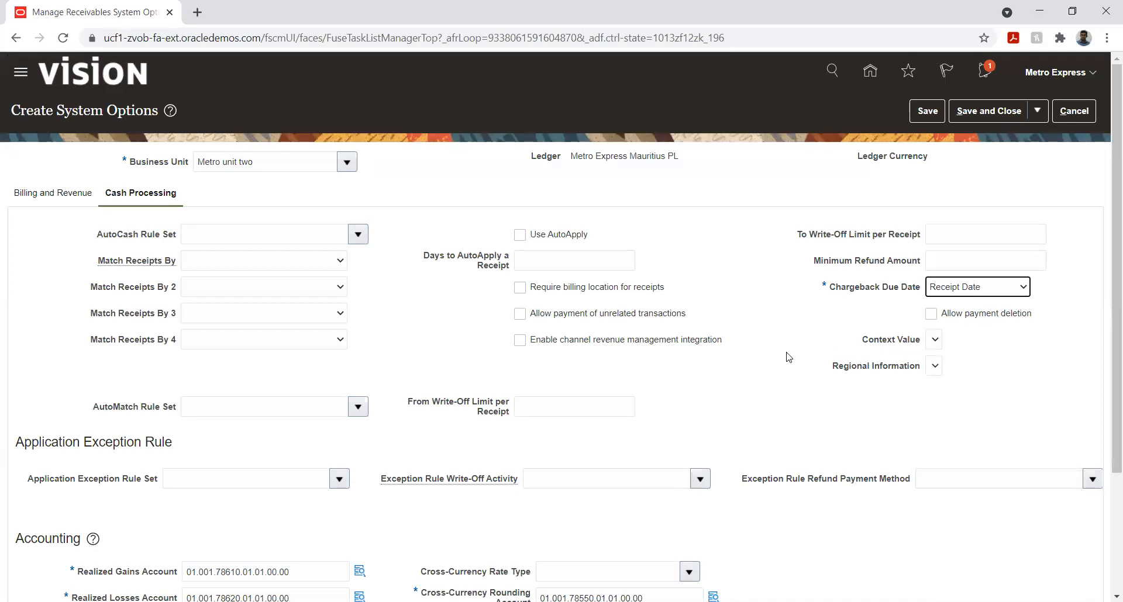
Set both Invoices per Commit and Receipts per Commit to 1,000 for automatic receipts
{"action": "scroll", "coordinate": [532, 373], "scroll_direction": "down", "scroll_amount": 3}
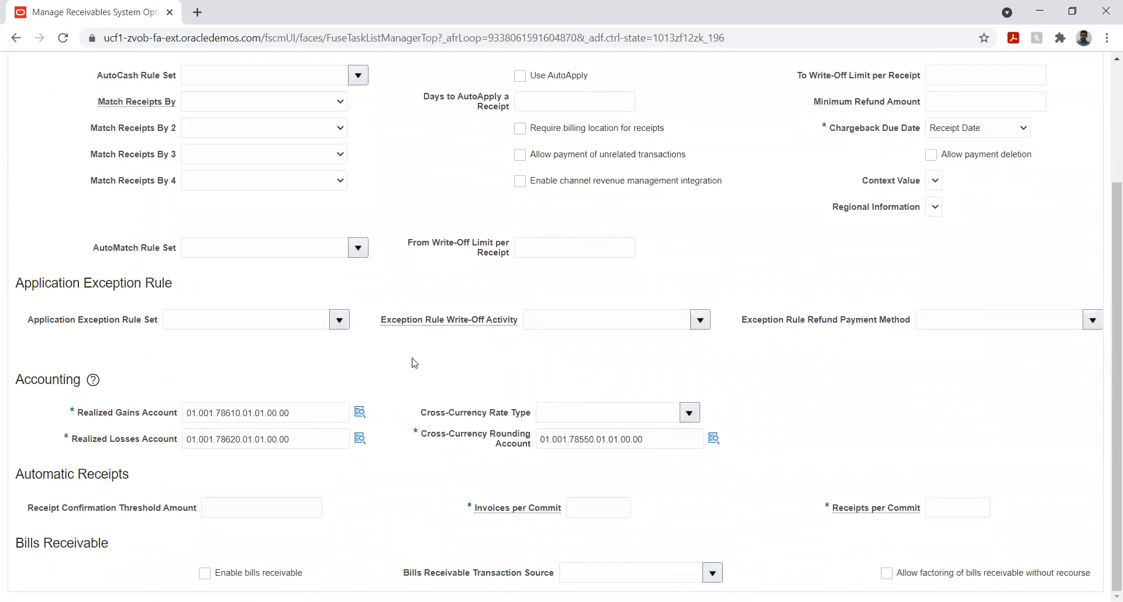
{"action": "left_click", "coordinate": [592, 507]}
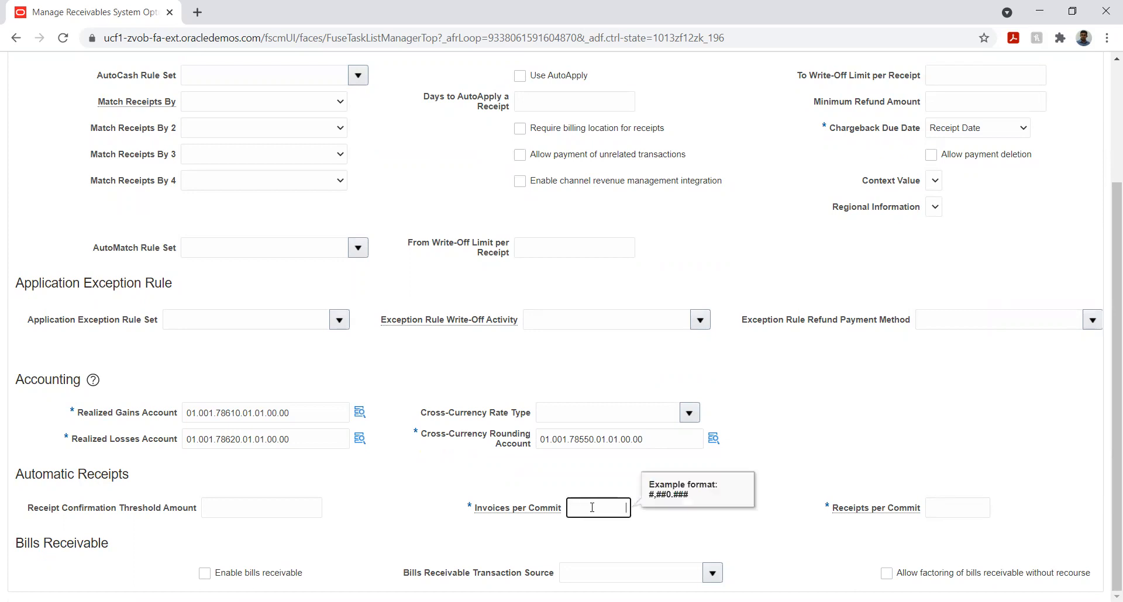
{"action": "type", "text": "1,000"}
{"action": "key", "text": "Tab"}
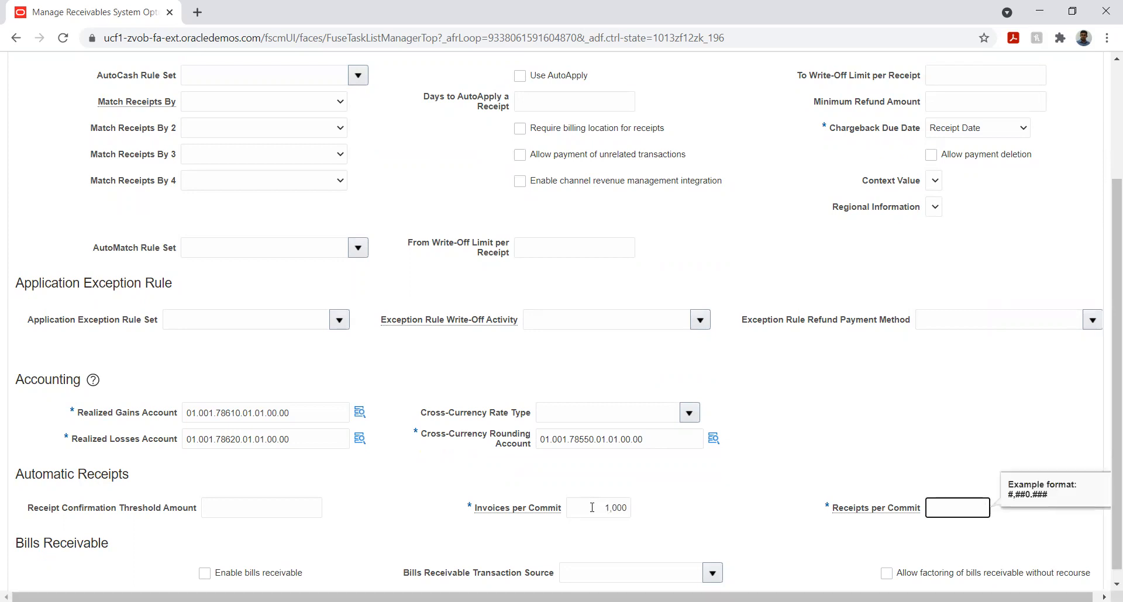
{"action": "type", "text": "1000"}
{"action": "key", "text": "Tab"}
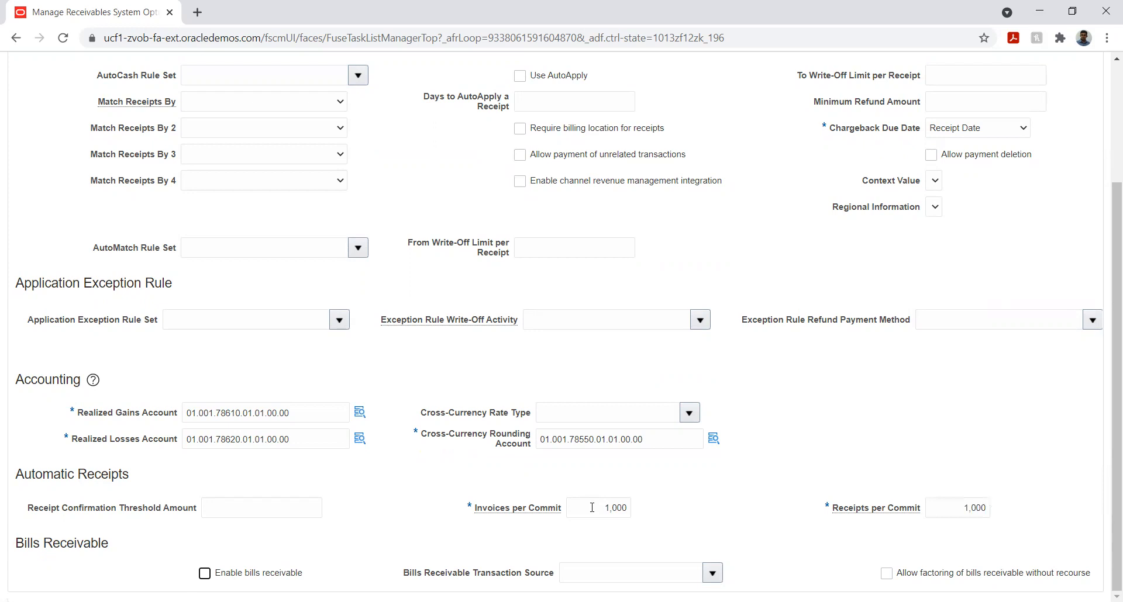
Save the Receivables system options for Metro unit two and close the form
{"action": "left_click", "coordinate": [1076, 401]}
{"action": "left_click_drag", "start_coordinate": [1113, 389], "coordinate": [945, 145]}
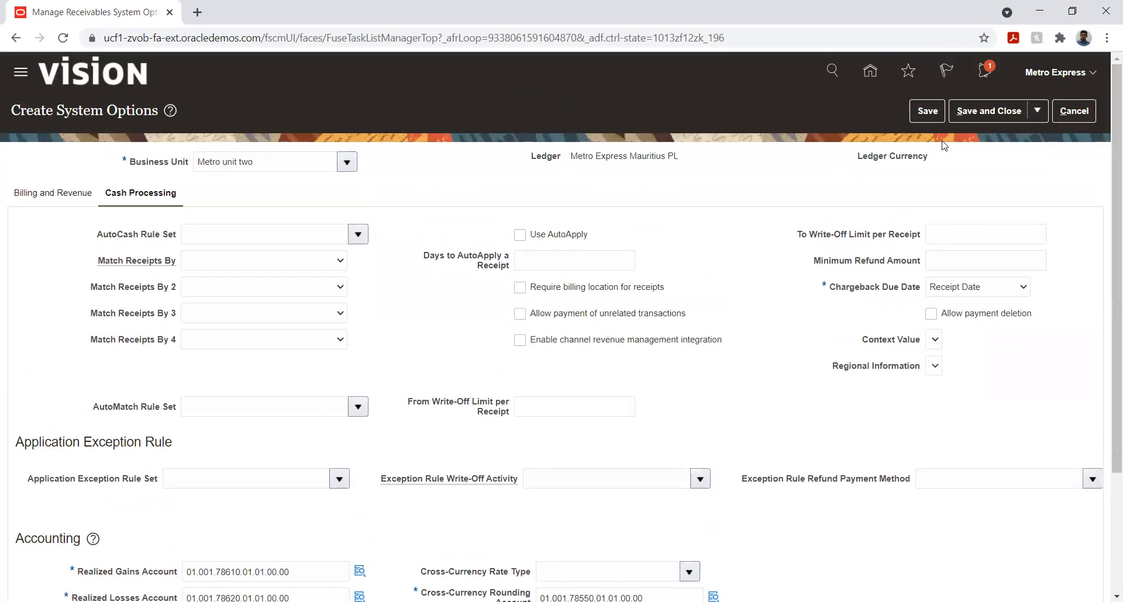
{"action": "left_click", "coordinate": [927, 111]}
{"action": "left_click", "coordinate": [970, 113]}
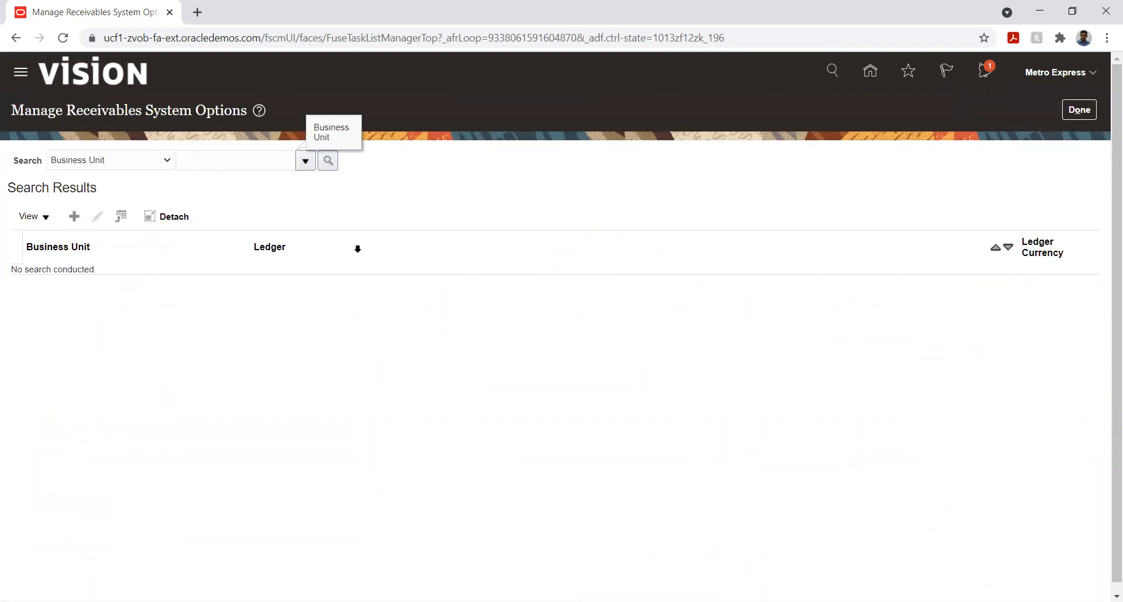
Search the Receivables system options for the business unit Metro unit two
{"action": "left_click", "coordinate": [304, 161]}
{"action": "scroll", "coordinate": [287, 303], "scroll_direction": "down", "scroll_amount": 3}
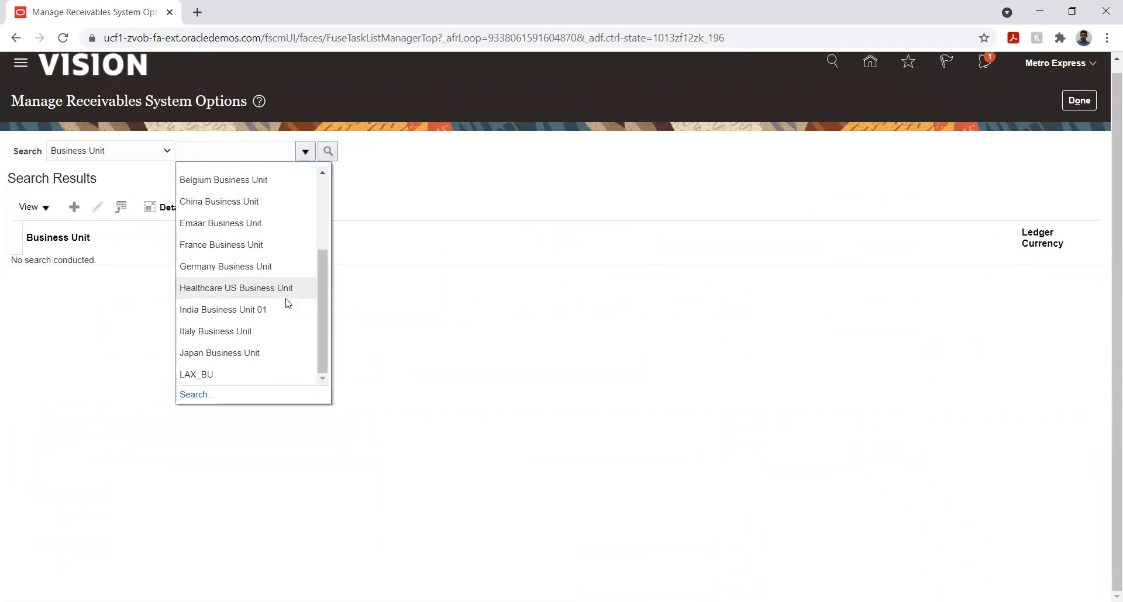
{"action": "left_click", "coordinate": [193, 393]}
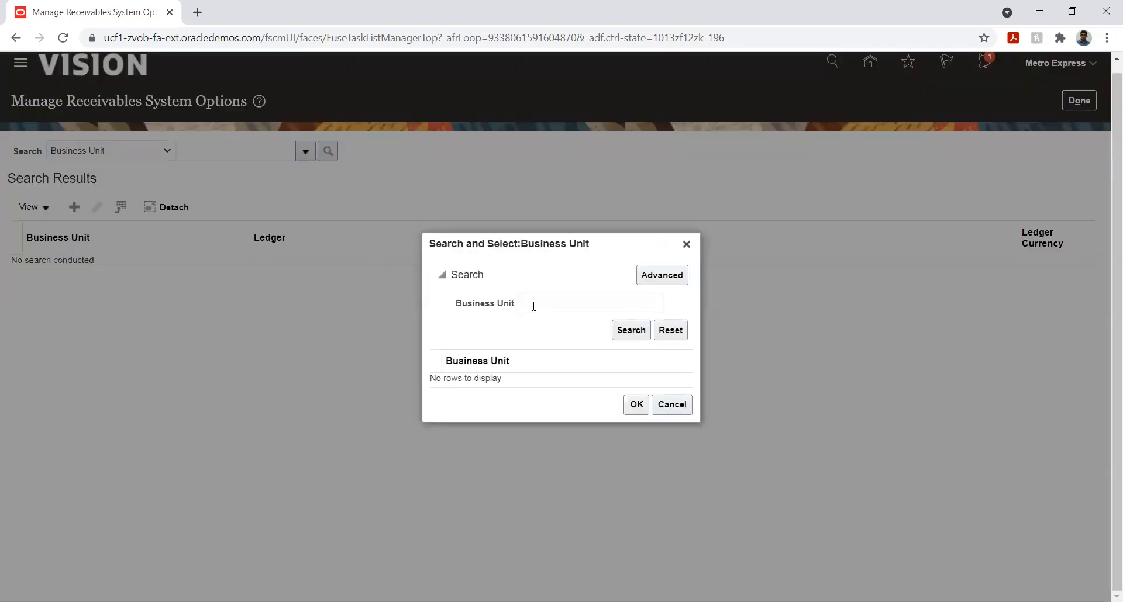
{"action": "left_click", "coordinate": [636, 331]}
{"action": "scroll", "coordinate": [526, 326], "scroll_direction": "down", "scroll_amount": 3}
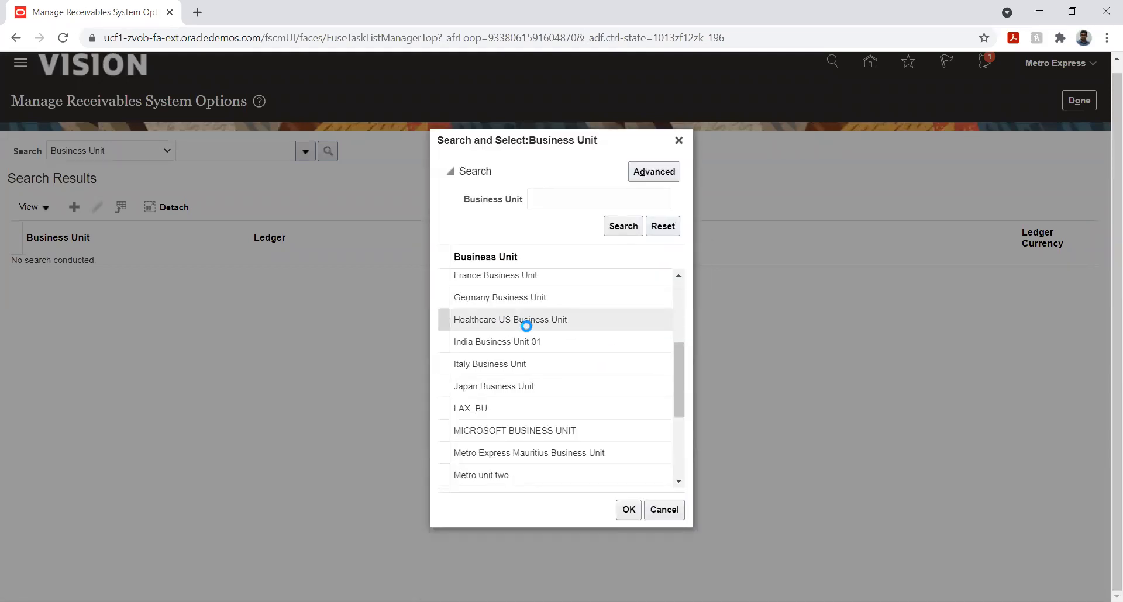
{"action": "left_click", "coordinate": [494, 474]}
{"action": "left_click", "coordinate": [626, 511]}
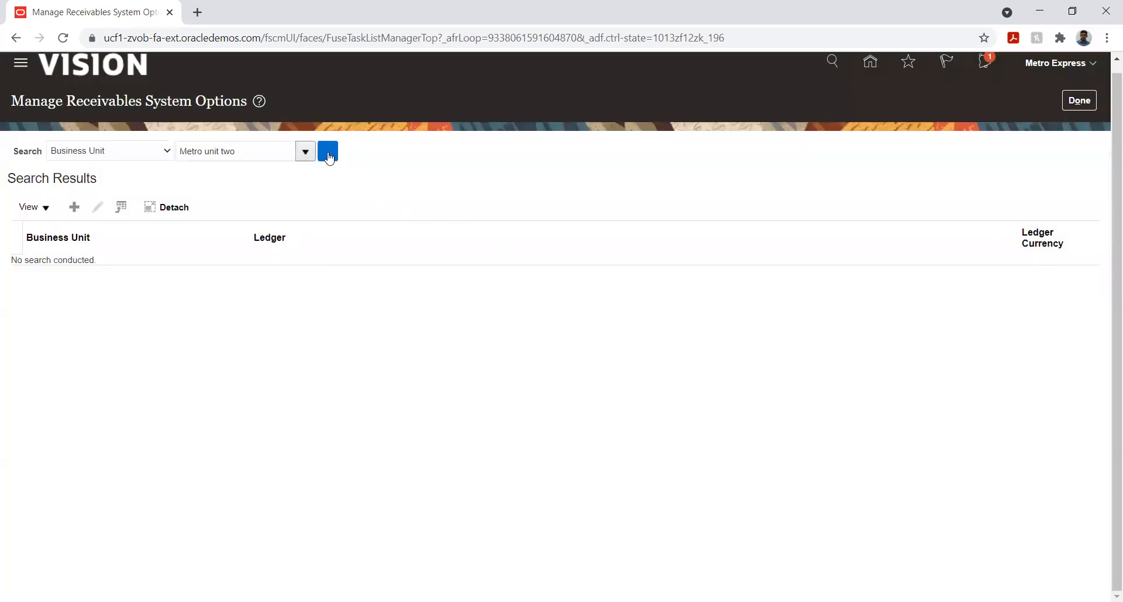
{"action": "left_click", "coordinate": [328, 153]}
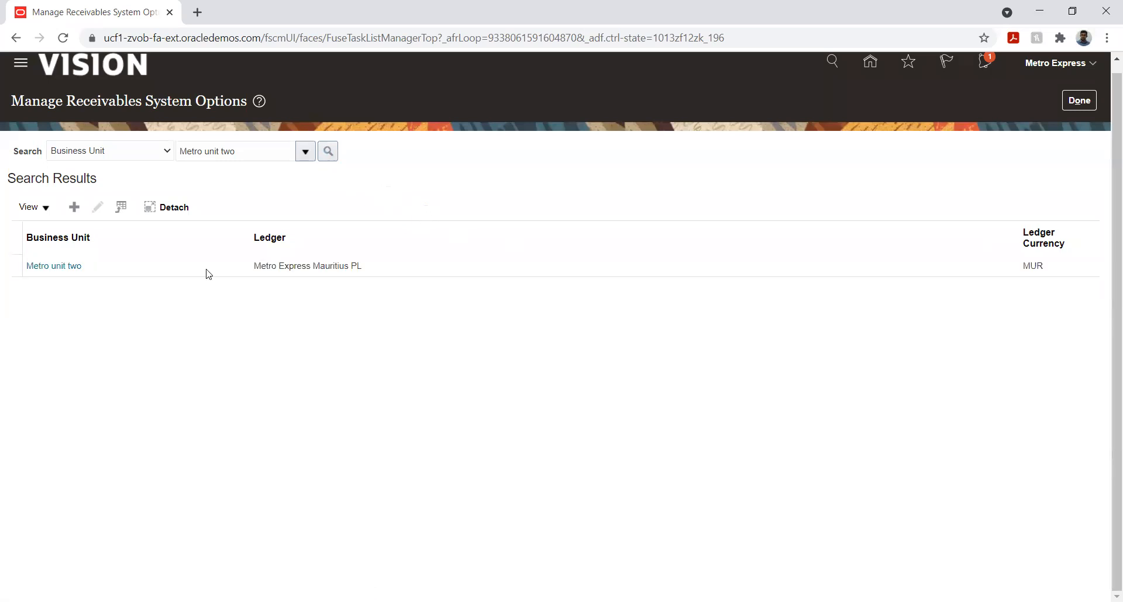
Finish managing Receivables system options and return to the implementation project's task list around Define Customer
{"action": "left_click", "coordinate": [1079, 101]}
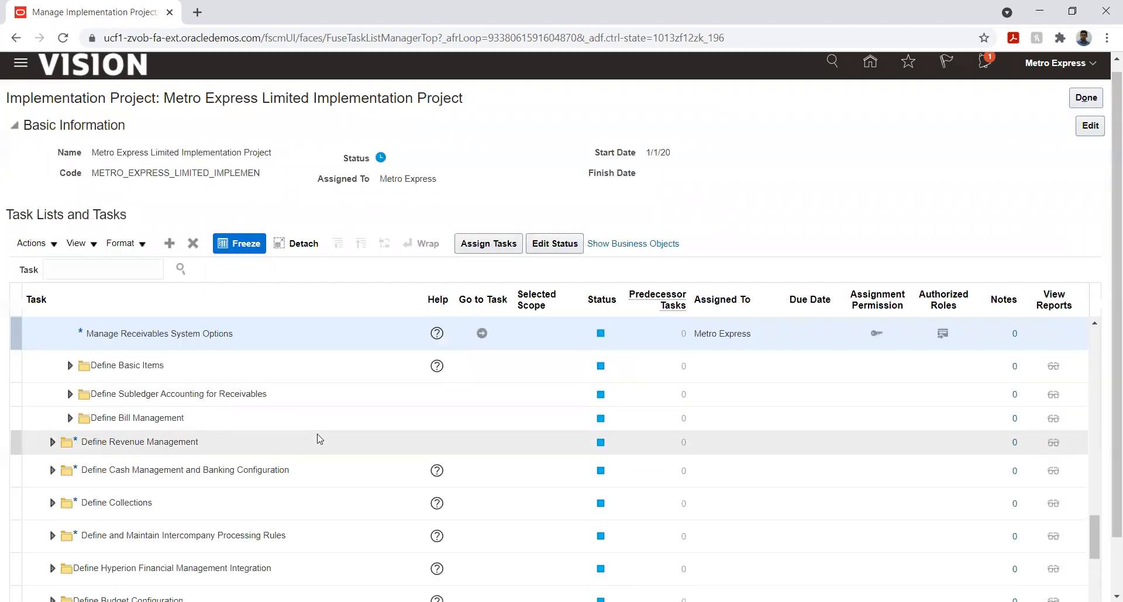
{"action": "scroll", "coordinate": [319, 439], "scroll_direction": "up", "scroll_amount": 2}
{"action": "scroll", "coordinate": [287, 411], "scroll_direction": "up", "scroll_amount": 2}
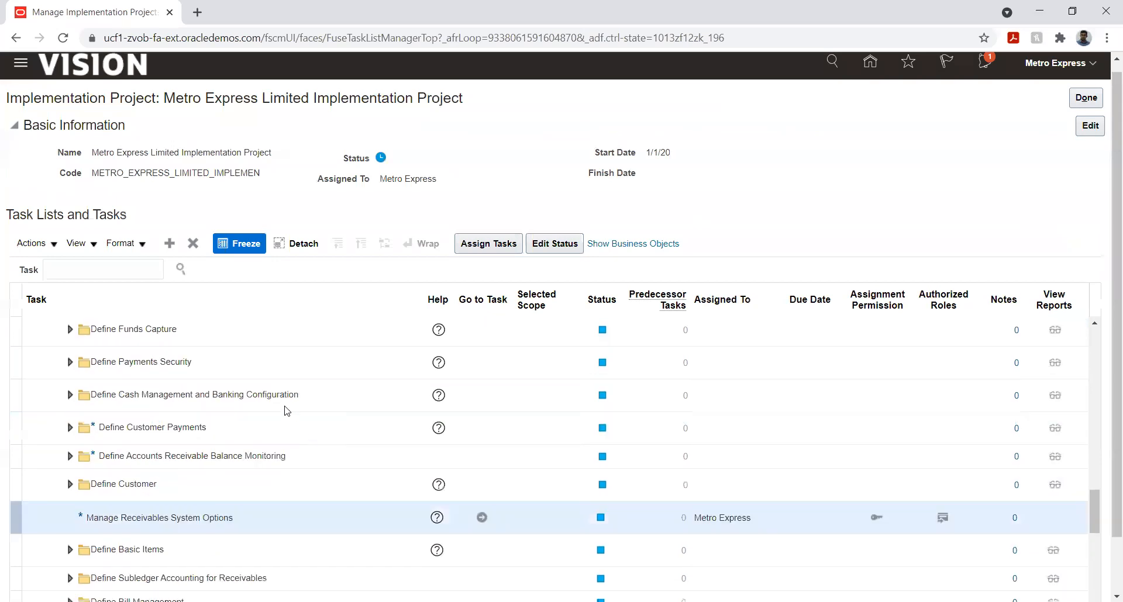
Open the Manage Transaction Types task under Define Customer Billing Configuration and start creating a transaction type
{"action": "scroll", "coordinate": [286, 411], "scroll_direction": "up", "scroll_amount": 2}
{"action": "scroll", "coordinate": [286, 412], "scroll_direction": "up", "scroll_amount": 2}
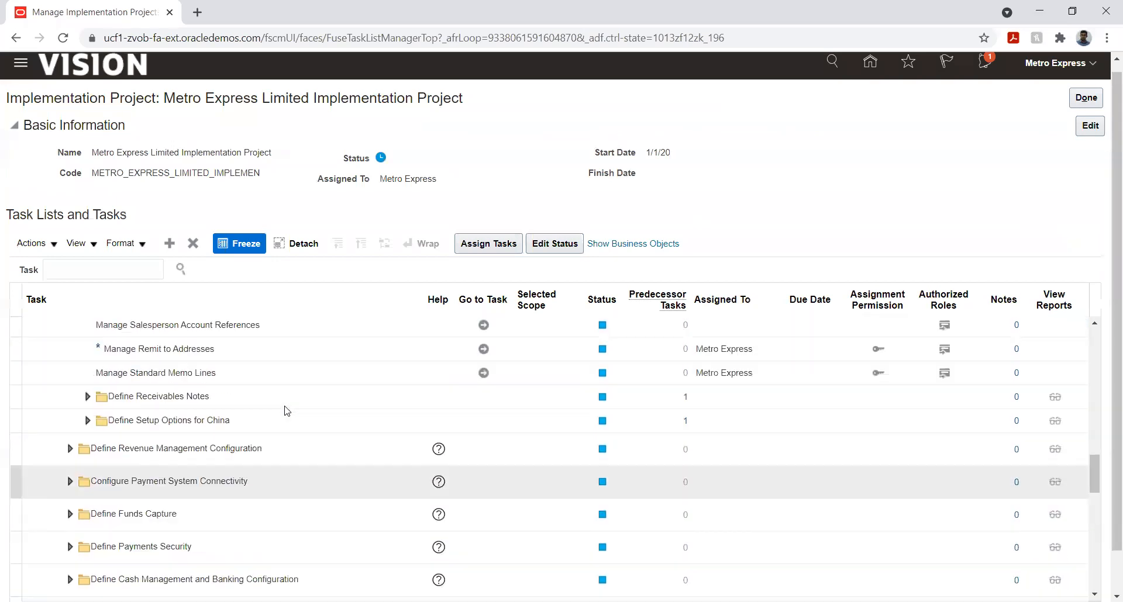
{"action": "scroll", "coordinate": [286, 411], "scroll_direction": "up", "scroll_amount": 2}
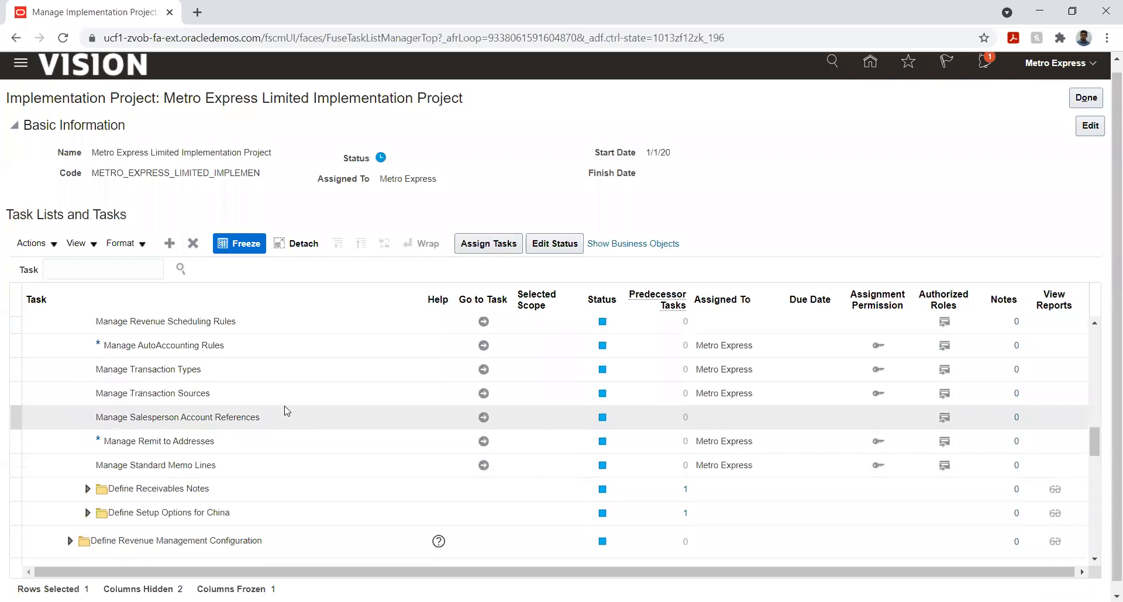
{"action": "scroll", "coordinate": [287, 412], "scroll_direction": "up", "scroll_amount": 2}
{"action": "scroll", "coordinate": [287, 411], "scroll_direction": "up", "scroll_amount": 2}
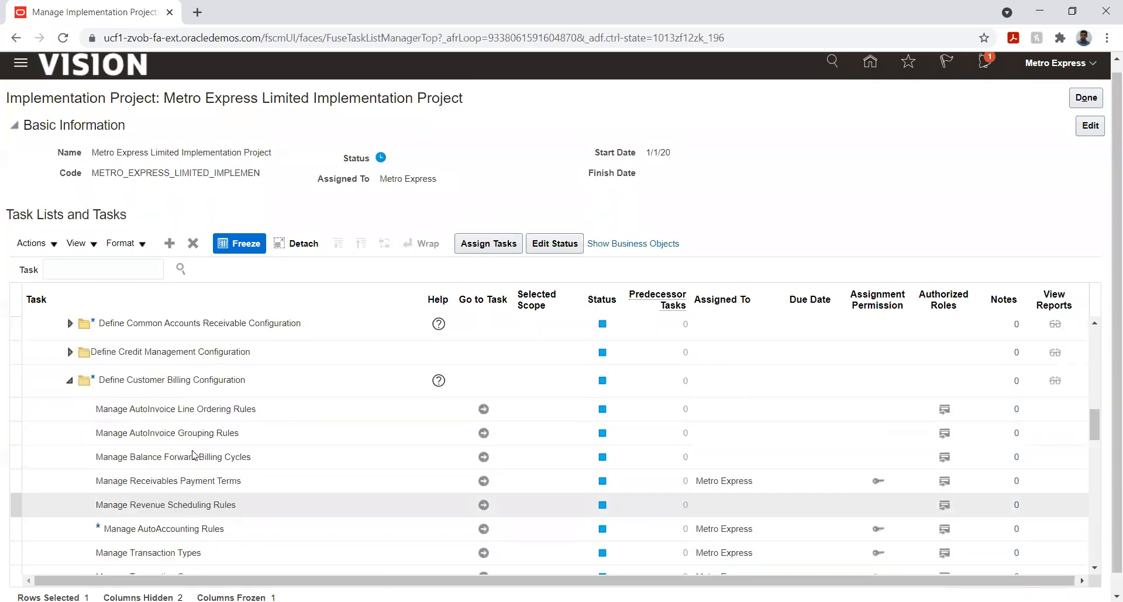
{"action": "left_click", "coordinate": [483, 555]}
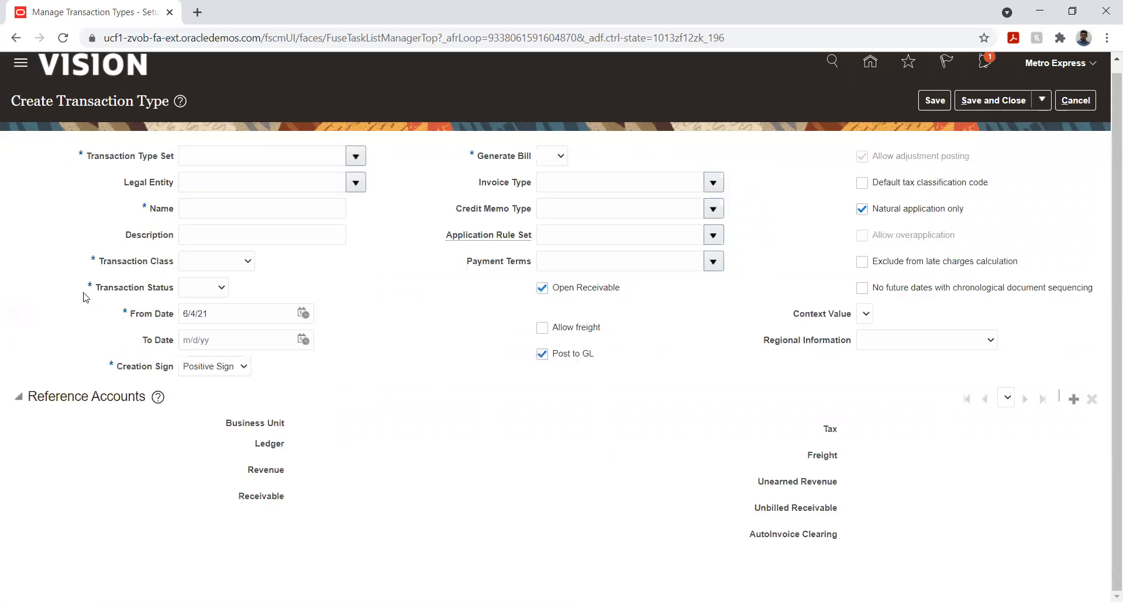
Assign the transaction type set Metro Unit two and name the new transaction type Metro unit two Invoi
{"action": "left_click", "coordinate": [356, 156]}
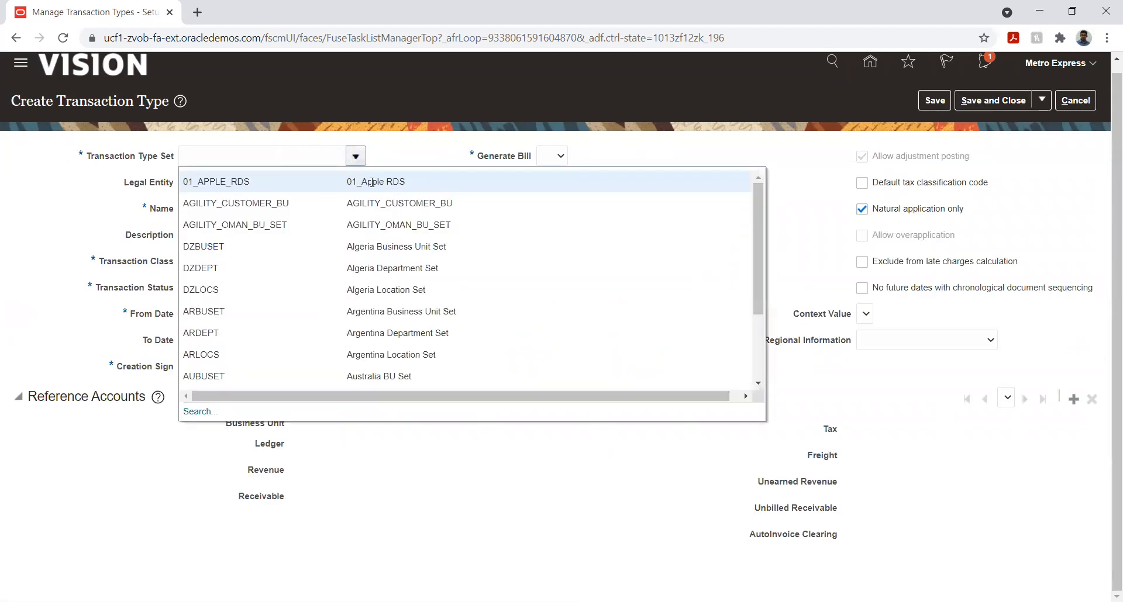
{"action": "scroll", "coordinate": [355, 309], "scroll_direction": "down", "scroll_amount": 3}
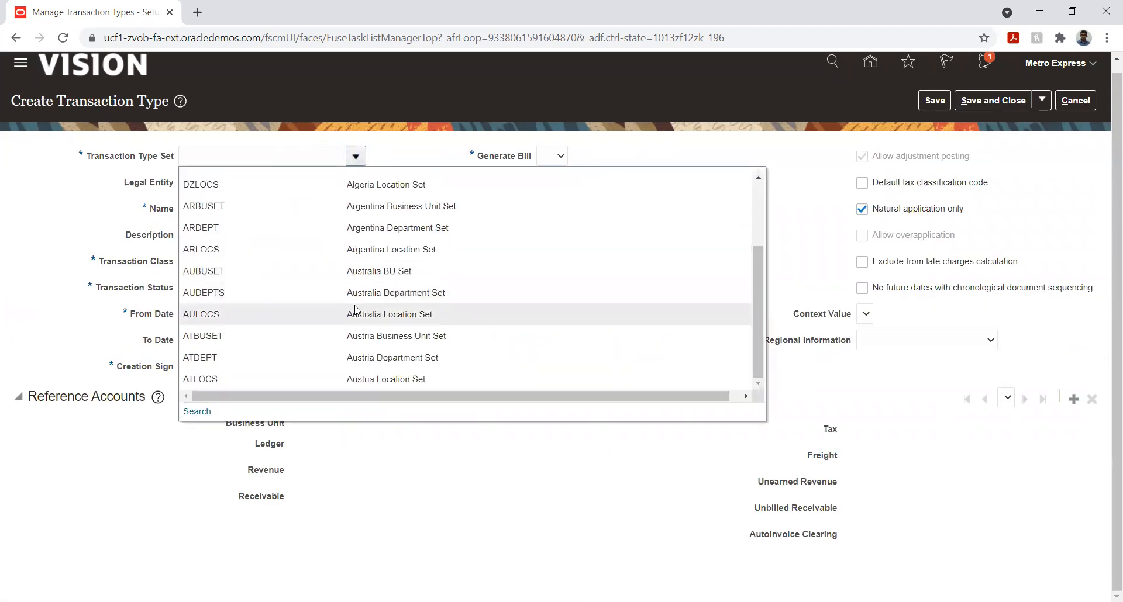
{"action": "left_click", "coordinate": [270, 157]}
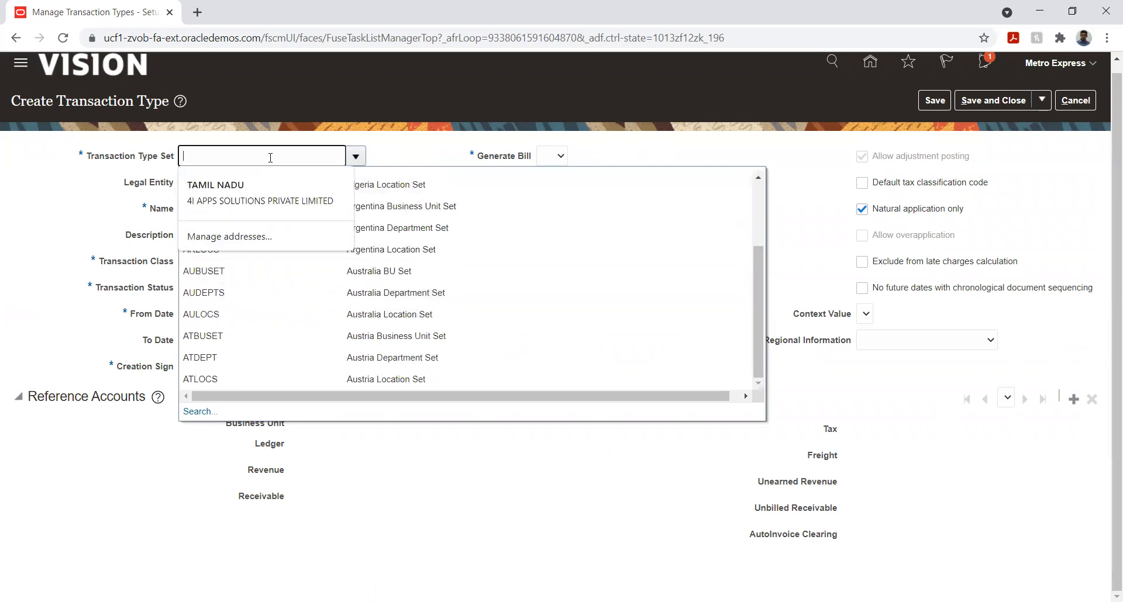
{"action": "type", "text": "Met"}
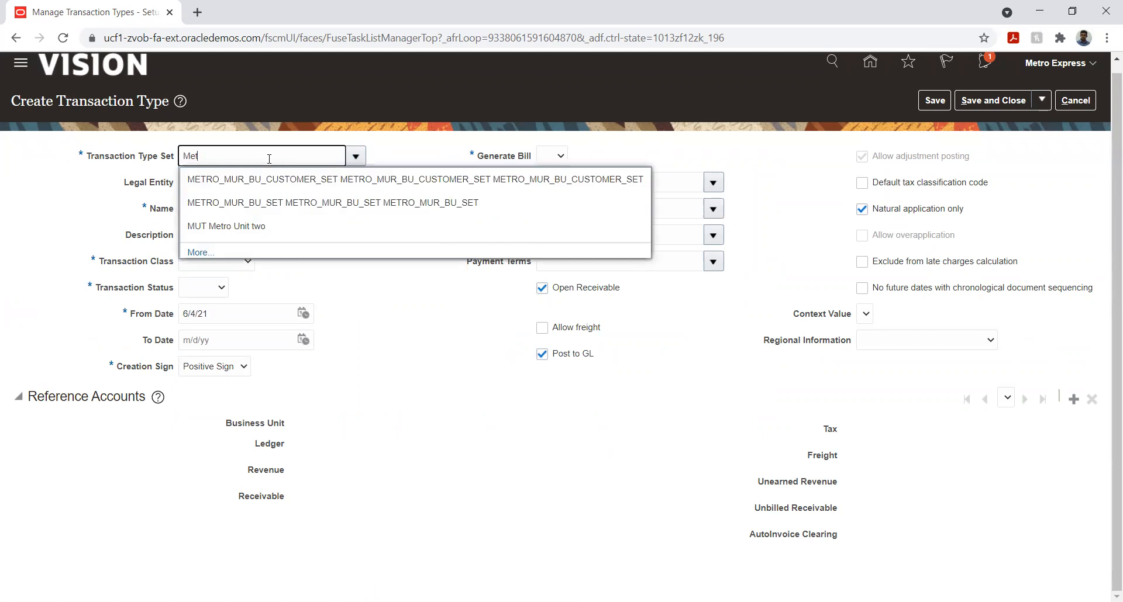
{"action": "left_click", "coordinate": [261, 227]}
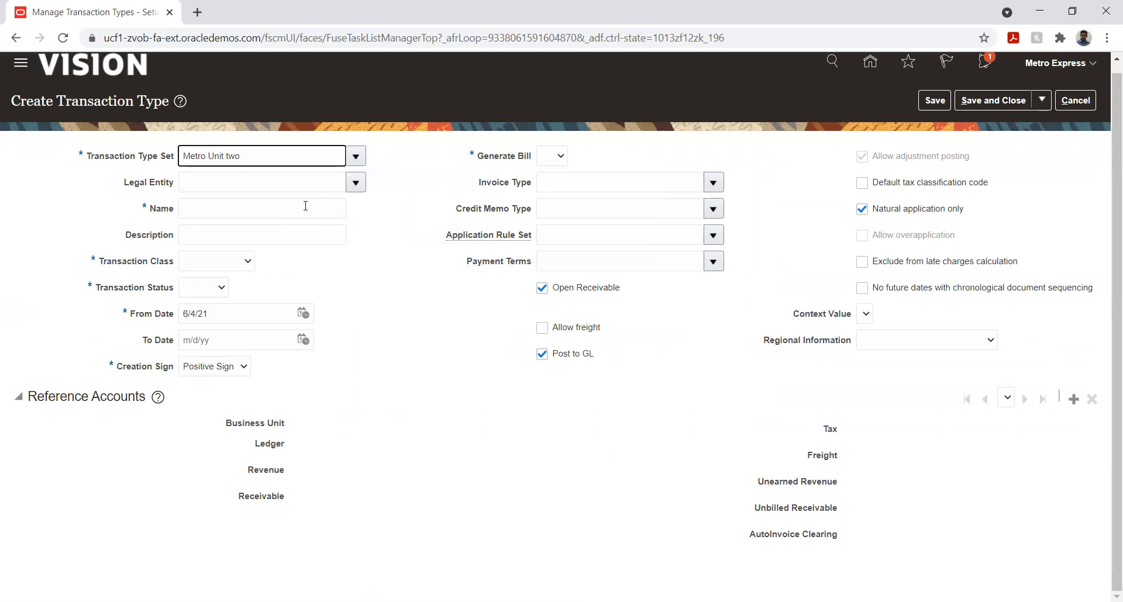
{"action": "left_click", "coordinate": [263, 209]}
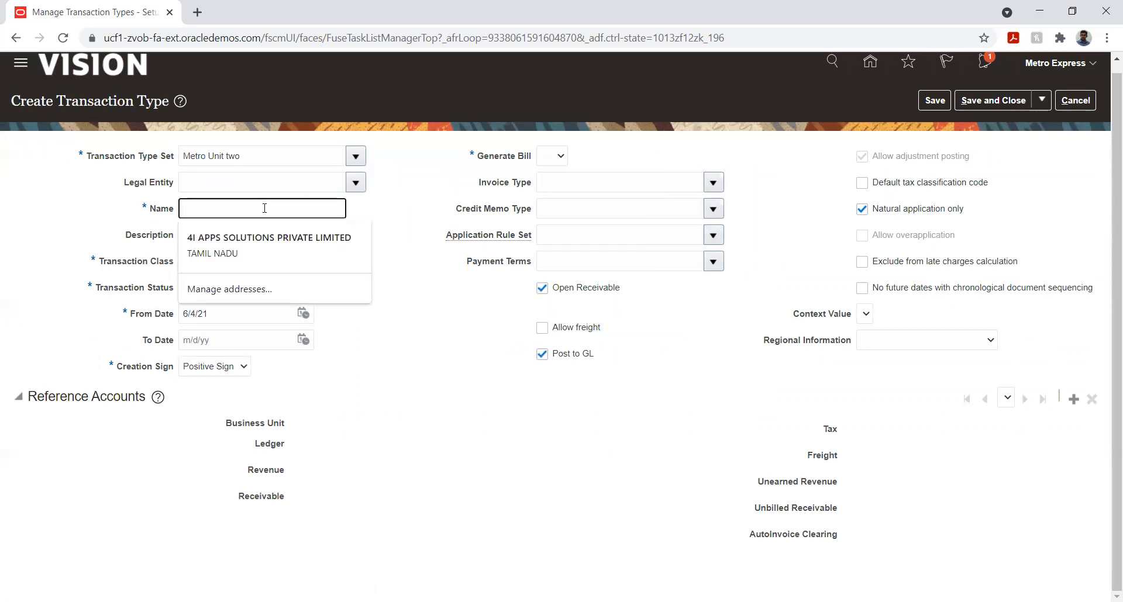
{"action": "type", "text": "Metro unit two Invoi"}
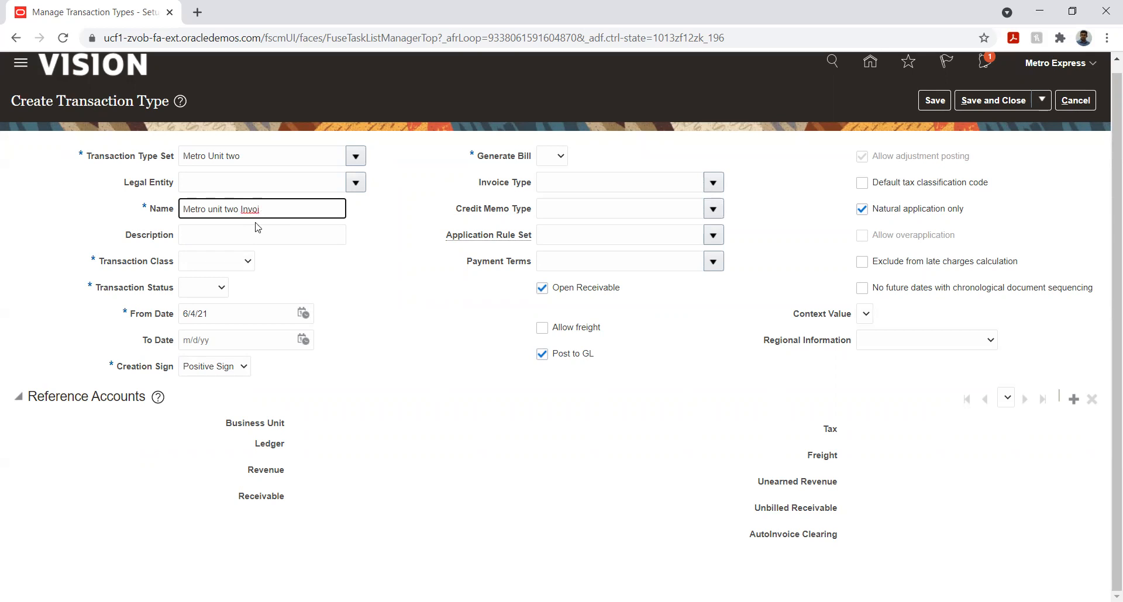
Set the transaction type's class to Invoice and its transaction status to Open
{"action": "left_click", "coordinate": [210, 264]}
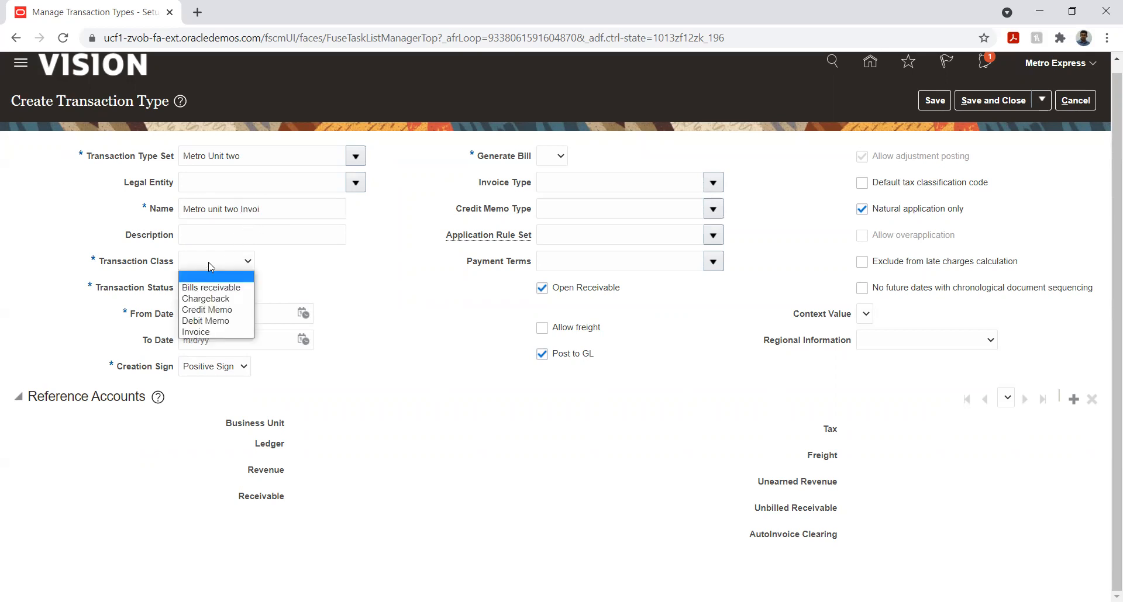
{"action": "key", "text": "i"}
{"action": "key", "text": "Return"}
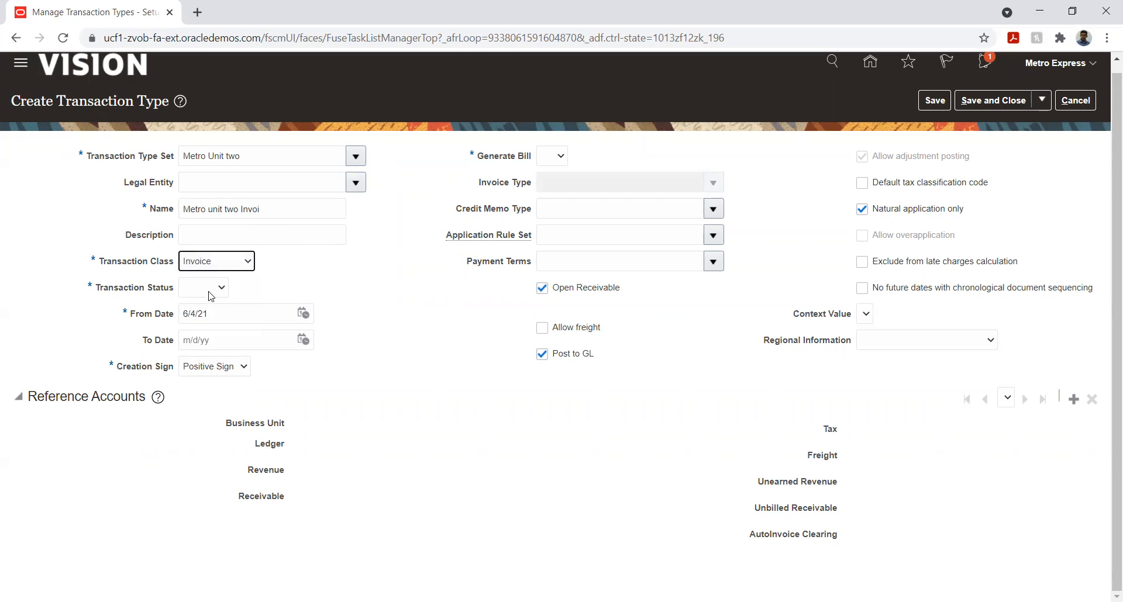
{"action": "left_click", "coordinate": [211, 290]}
{"action": "left_click", "coordinate": [210, 319]}
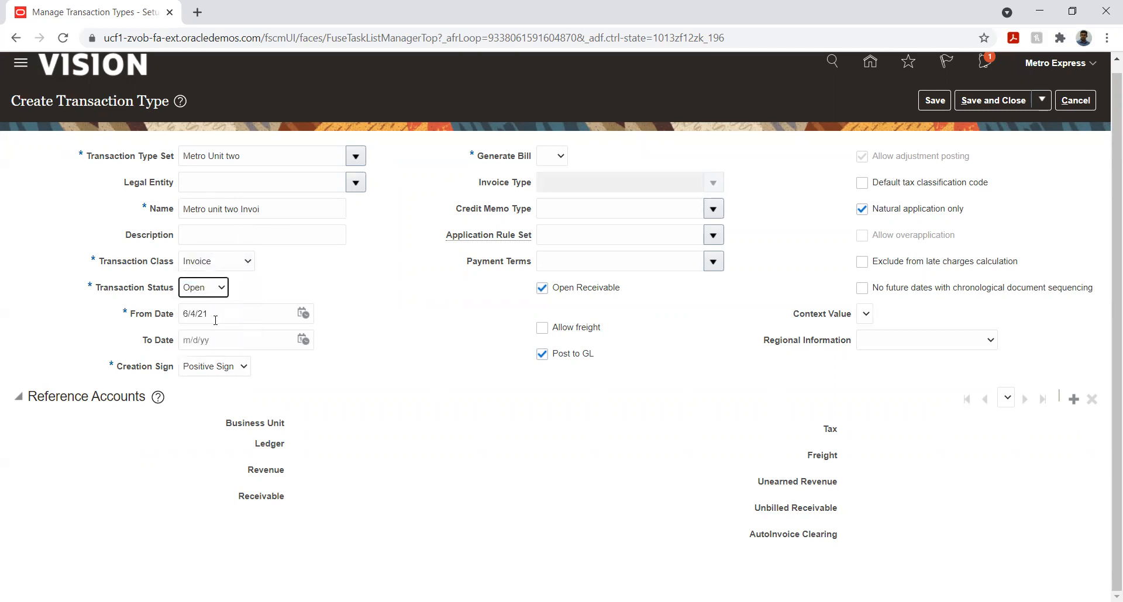
Set the transaction type's From Date to 1/1/21 and Generate Bill to Yes
{"action": "left_click", "coordinate": [303, 314]}
{"action": "left_click", "coordinate": [367, 340]}
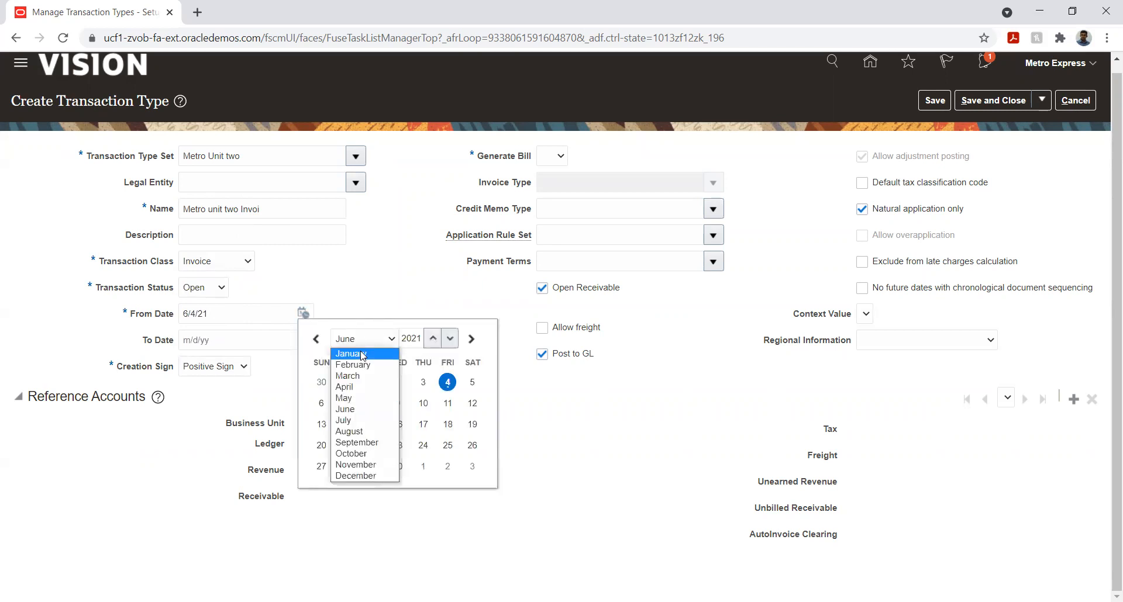
{"action": "left_click", "coordinate": [362, 354]}
{"action": "left_click", "coordinate": [447, 382]}
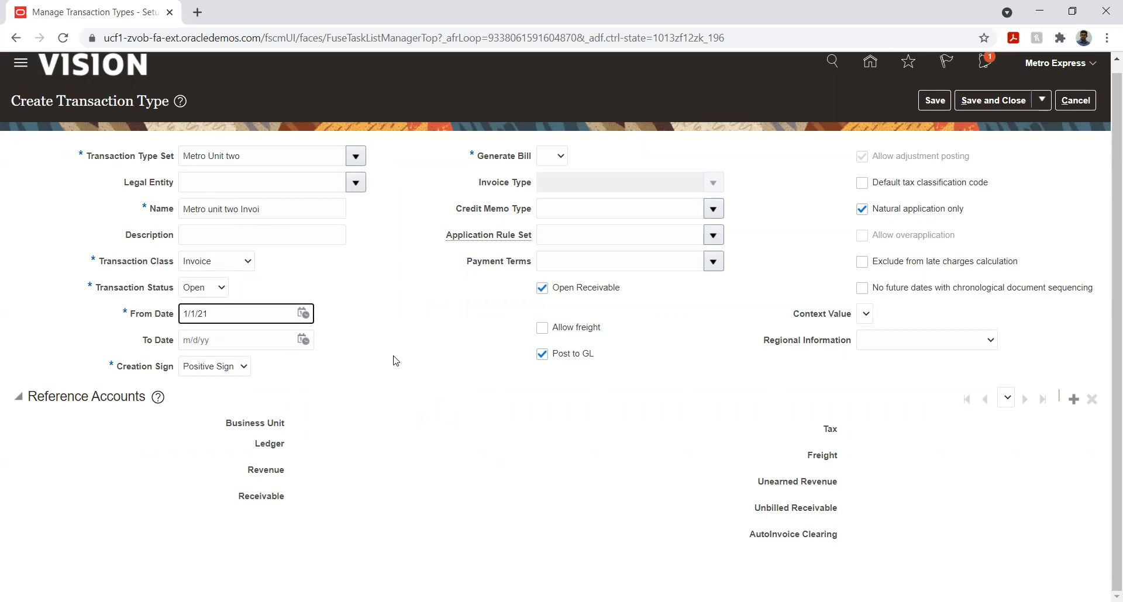
{"action": "left_click", "coordinate": [552, 155]}
{"action": "left_click", "coordinate": [545, 193]}
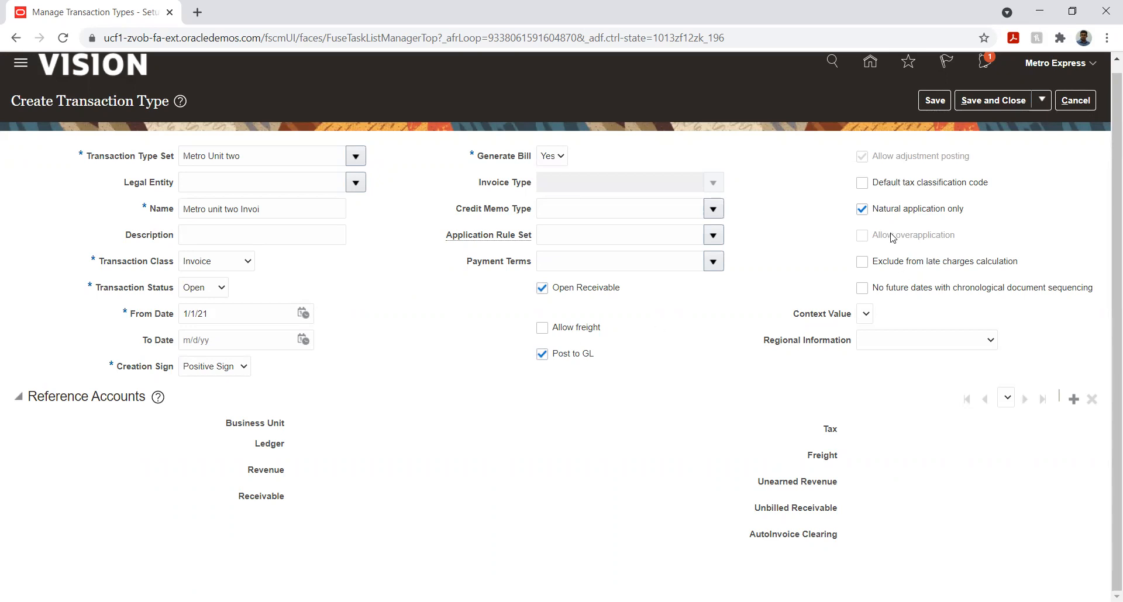
Save the transaction type and start a reference accounts entry for the business unit Metro unit two
{"action": "left_click", "coordinate": [936, 108]}
{"action": "left_click", "coordinate": [1075, 402]}
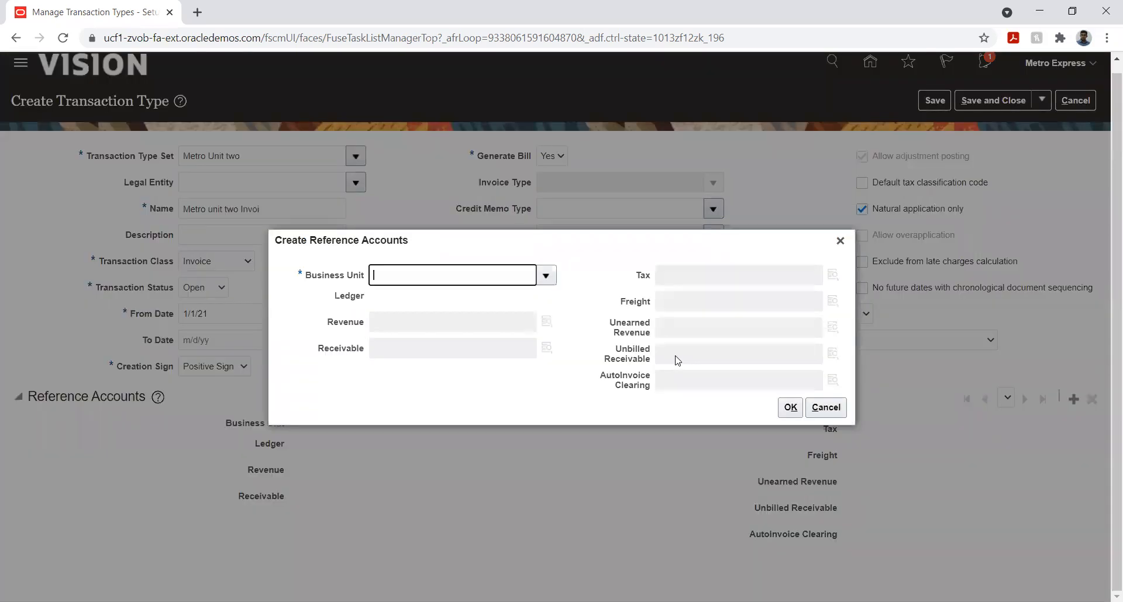
{"action": "left_click", "coordinate": [545, 275]}
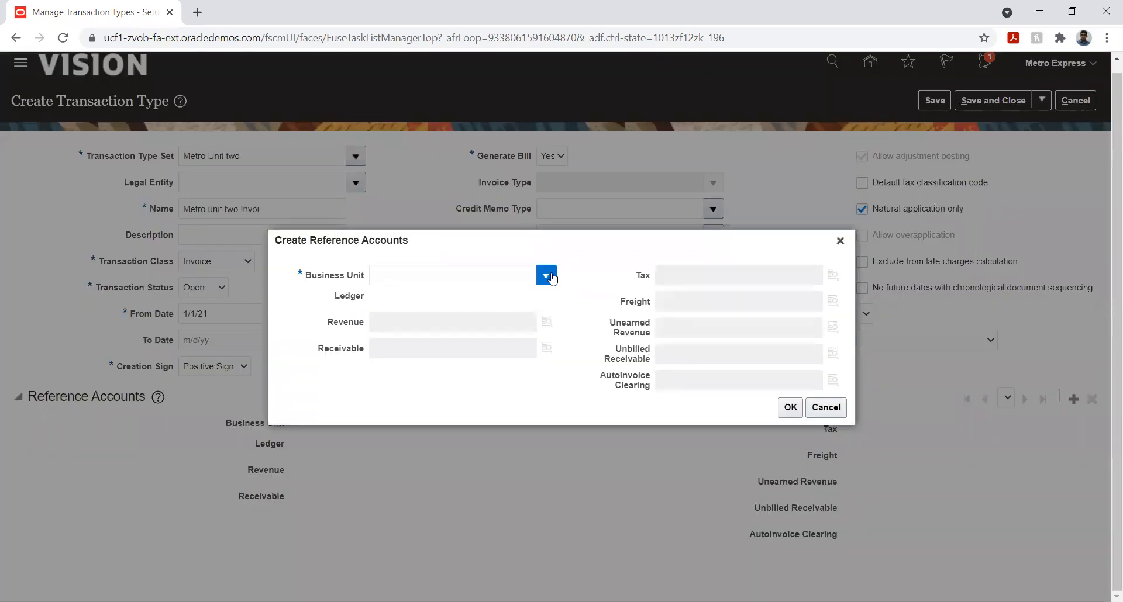
{"action": "left_click", "coordinate": [409, 300]}
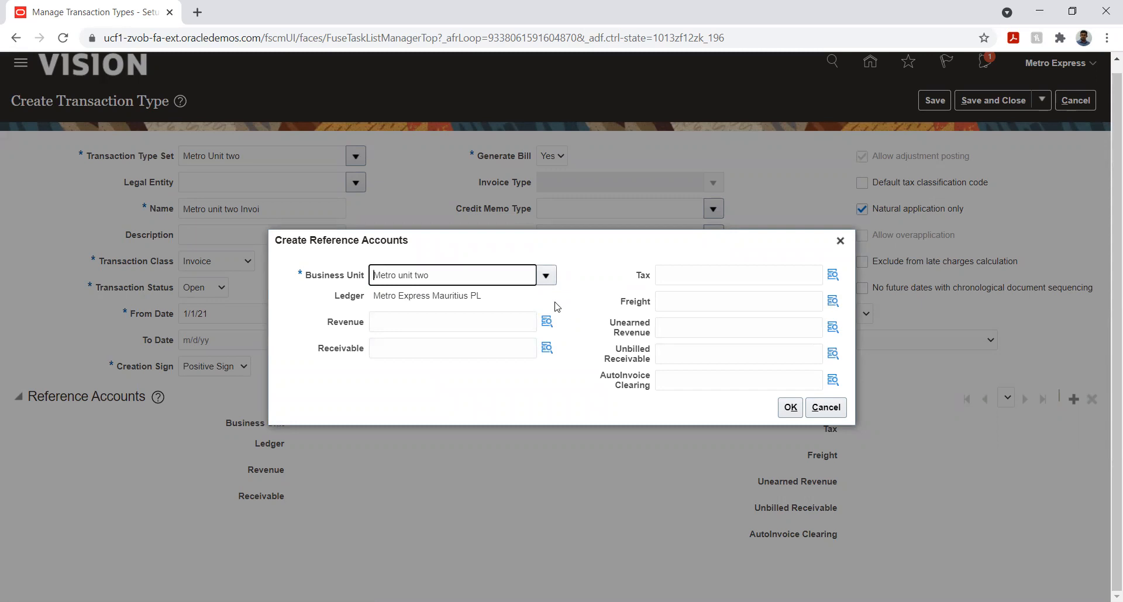
{"action": "left_click", "coordinate": [547, 325]}
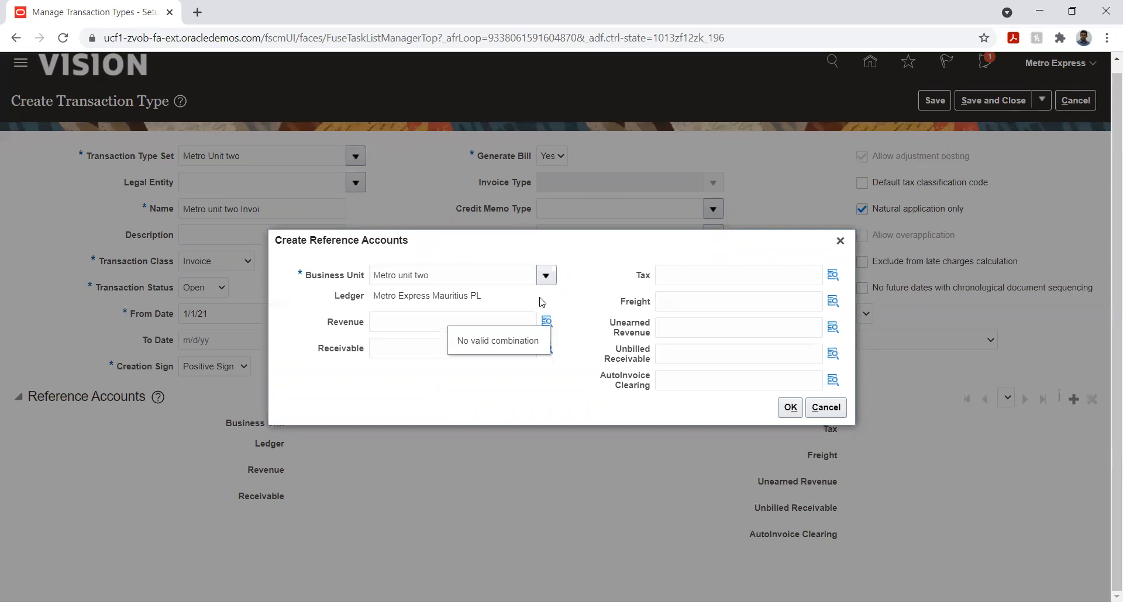
{"action": "left_click", "coordinate": [547, 322]}
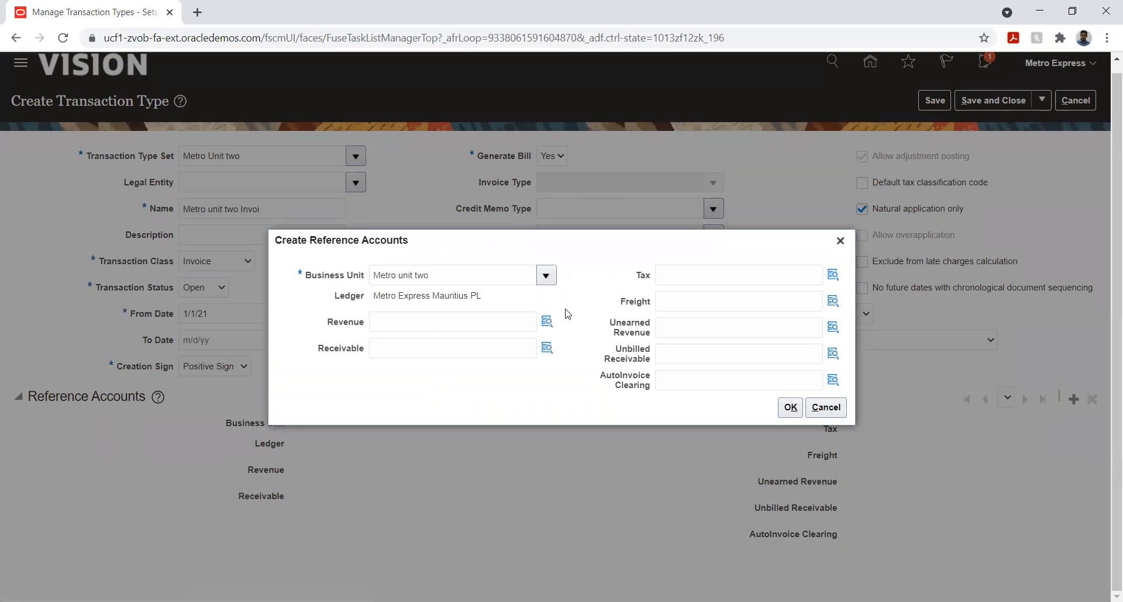
{"action": "left_click", "coordinate": [547, 321]}
{"action": "left_click", "coordinate": [547, 321]}
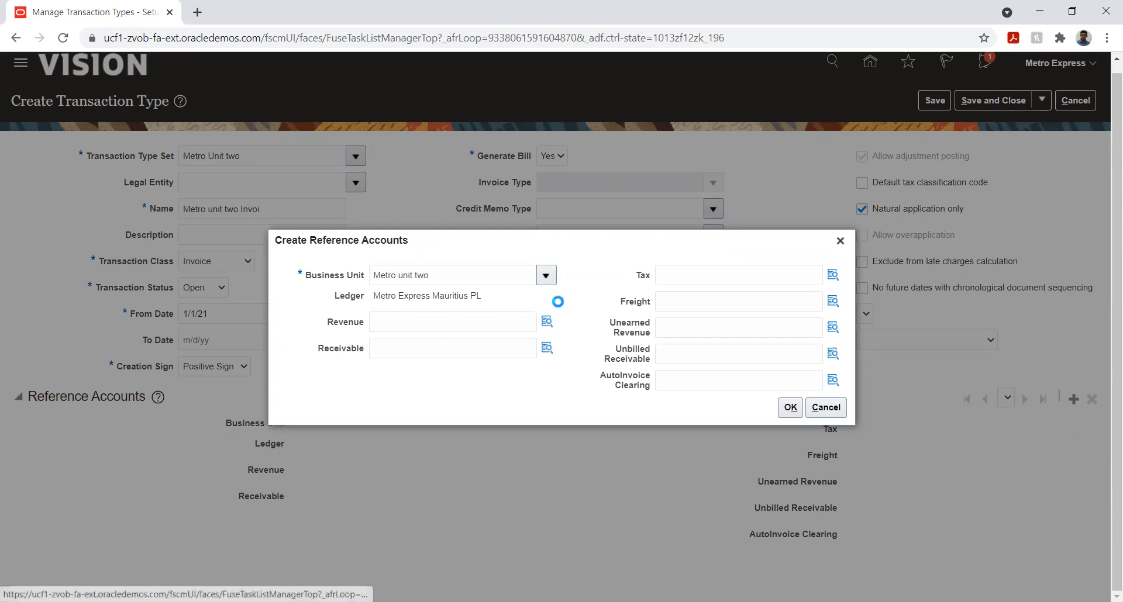
{"action": "left_click", "coordinate": [710, 451]}
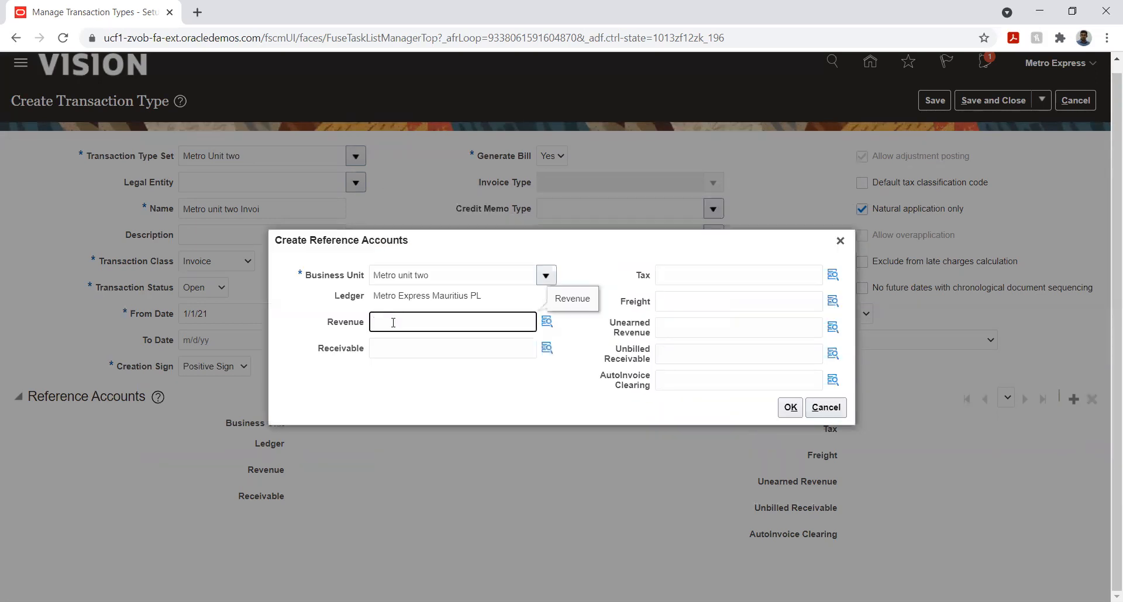
Paste the copied value into both the Revenue and Receivable reference accounts
{"action": "type", "text": "115,343,360"}
{"action": "left_click", "coordinate": [394, 348]}
{"action": "type", "text": "115,343,360"}
Set the Receivable account combination's Company to 01 Metro Express Mauritius and Department to 001 Human Resource
{"action": "left_click", "coordinate": [545, 323]}
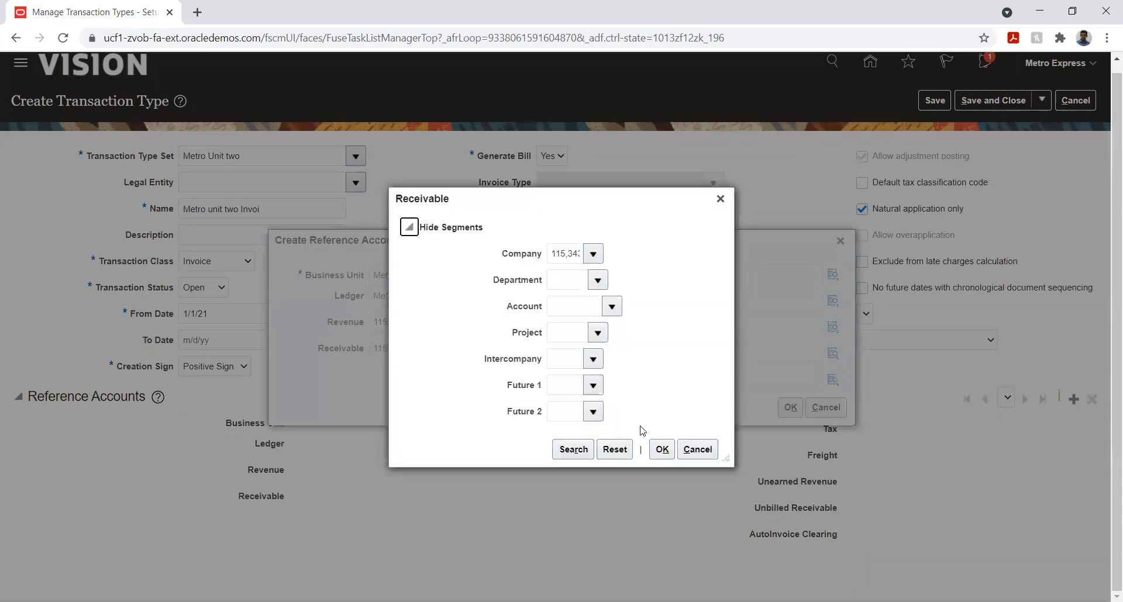
{"action": "left_click", "coordinate": [575, 255]}
{"action": "key", "text": "ctrl+a"}
{"action": "key", "text": "BackSpace"}
{"action": "left_click", "coordinate": [643, 265]}
{"action": "left_click", "coordinate": [624, 279]}
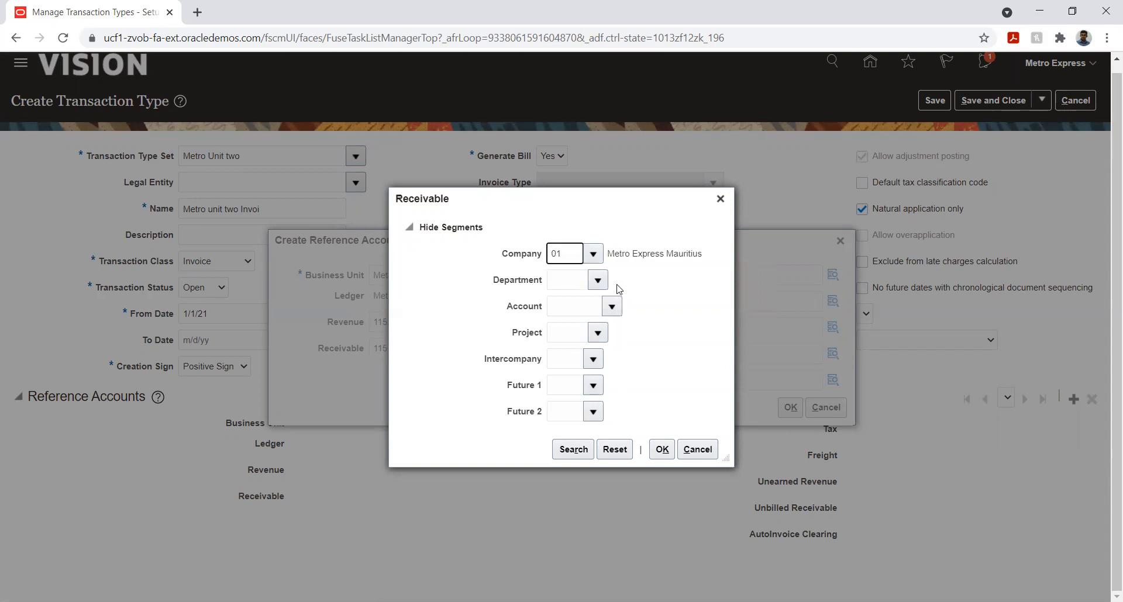
{"action": "left_click", "coordinate": [597, 280]}
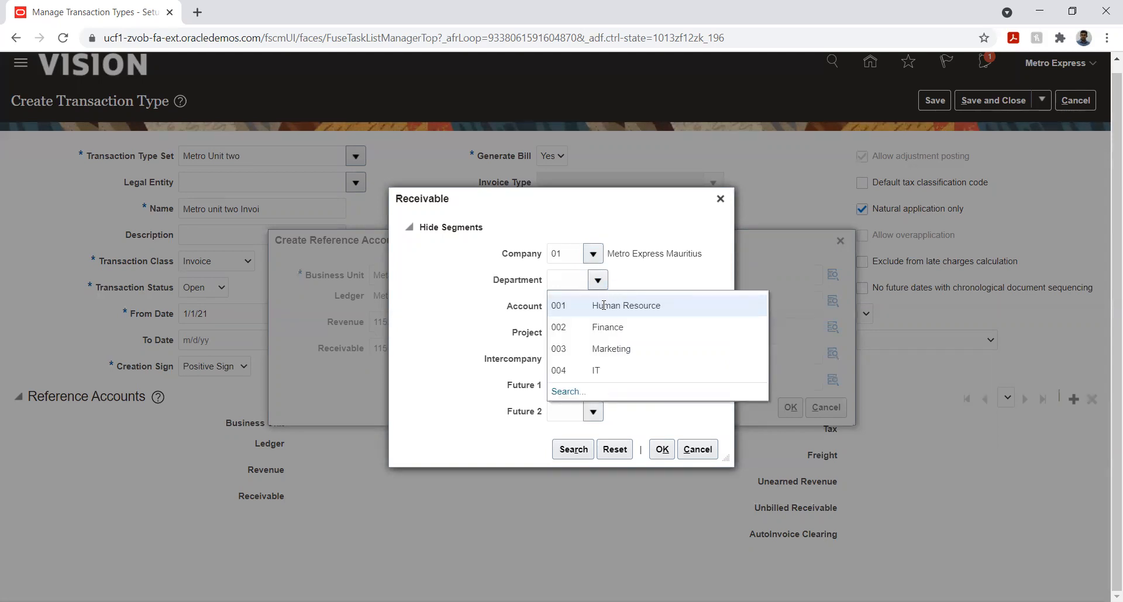
{"action": "left_click", "coordinate": [604, 305]}
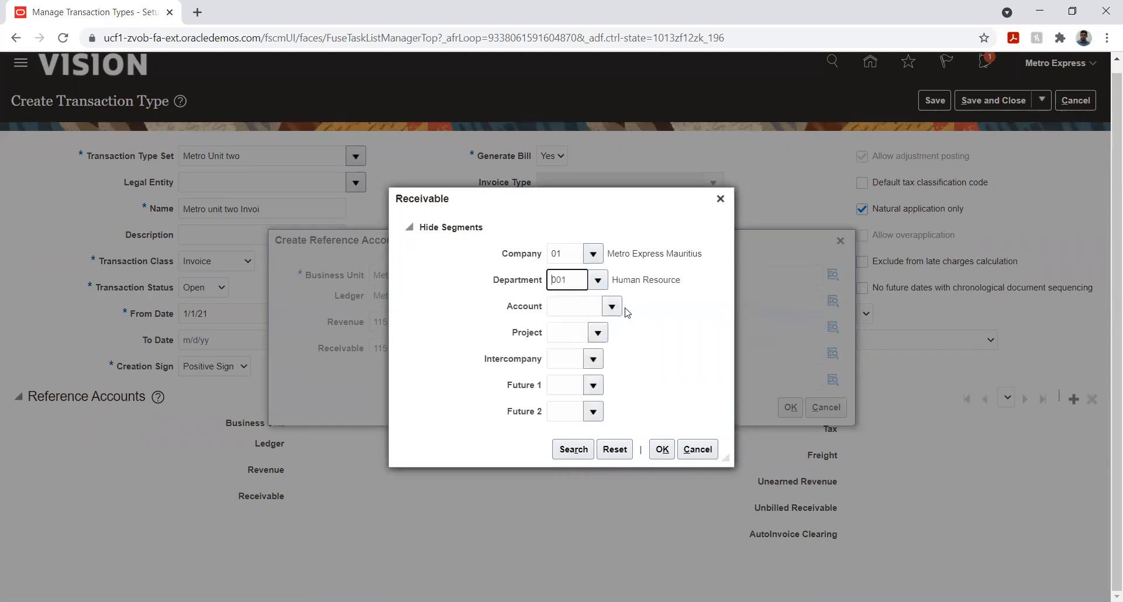
Search account descriptions for %reve% and assign 41000 Revenue Domestic as the combination's Account segment
{"action": "left_click", "coordinate": [612, 307]}
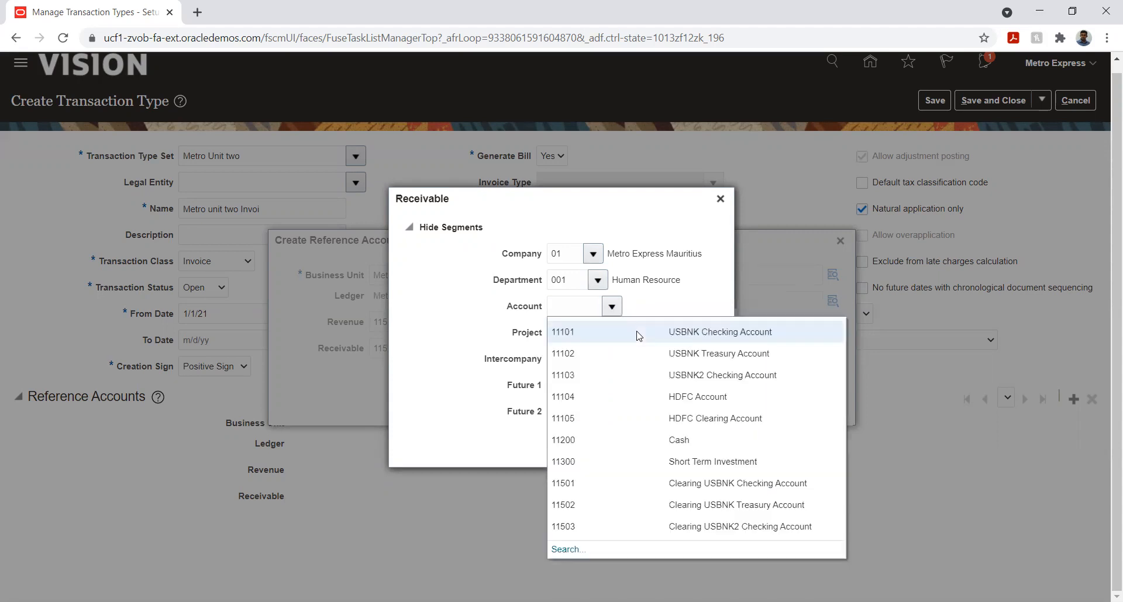
{"action": "left_click", "coordinate": [576, 536]}
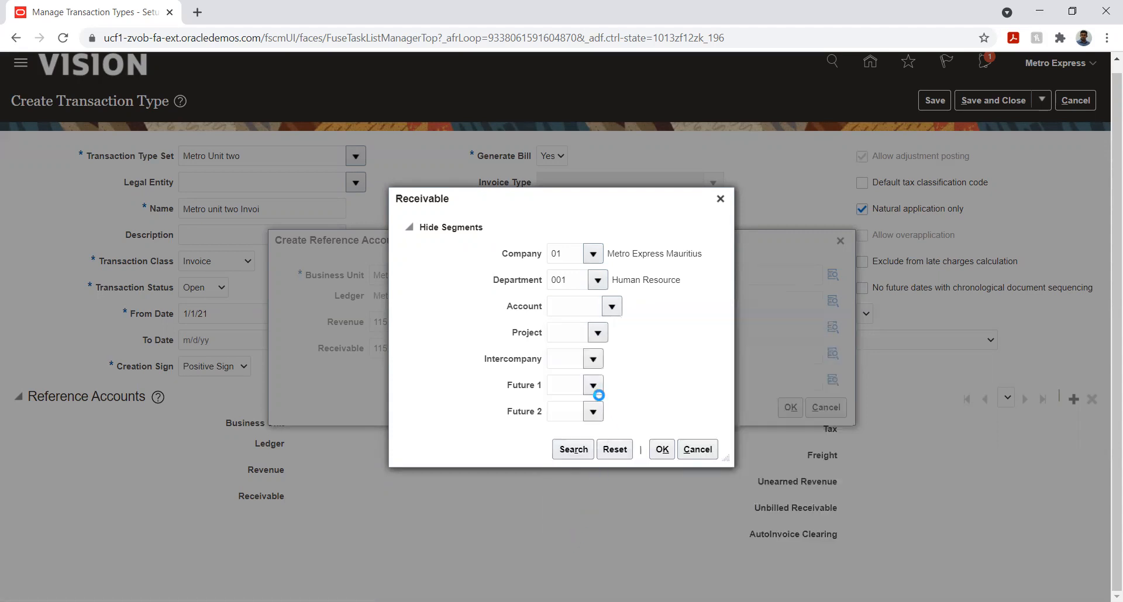
{"action": "left_click", "coordinate": [528, 332]}
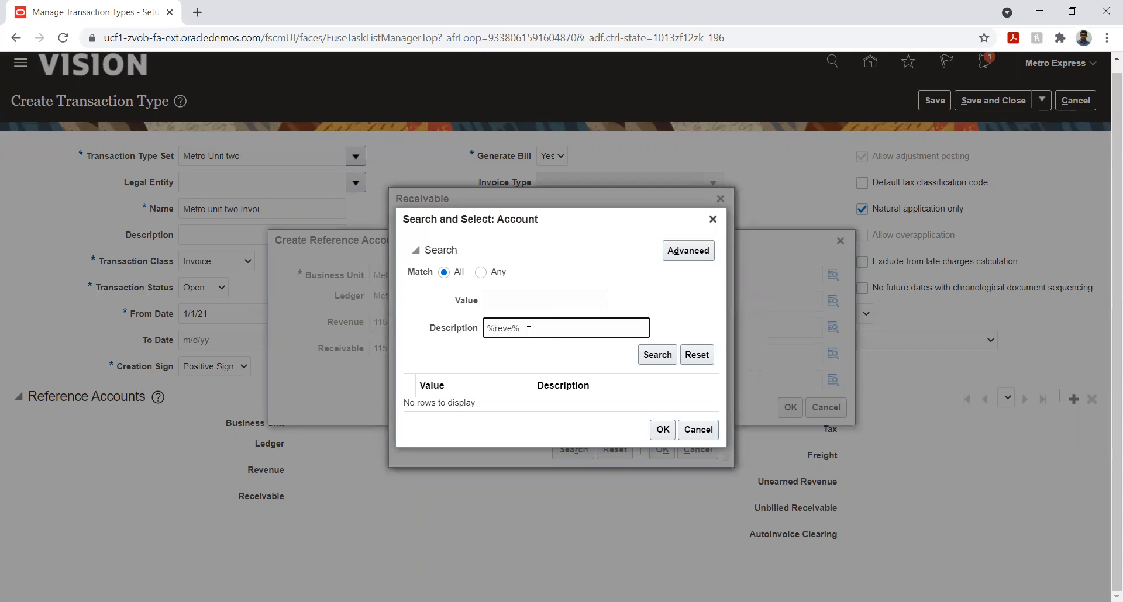
{"action": "key", "text": "Return"}
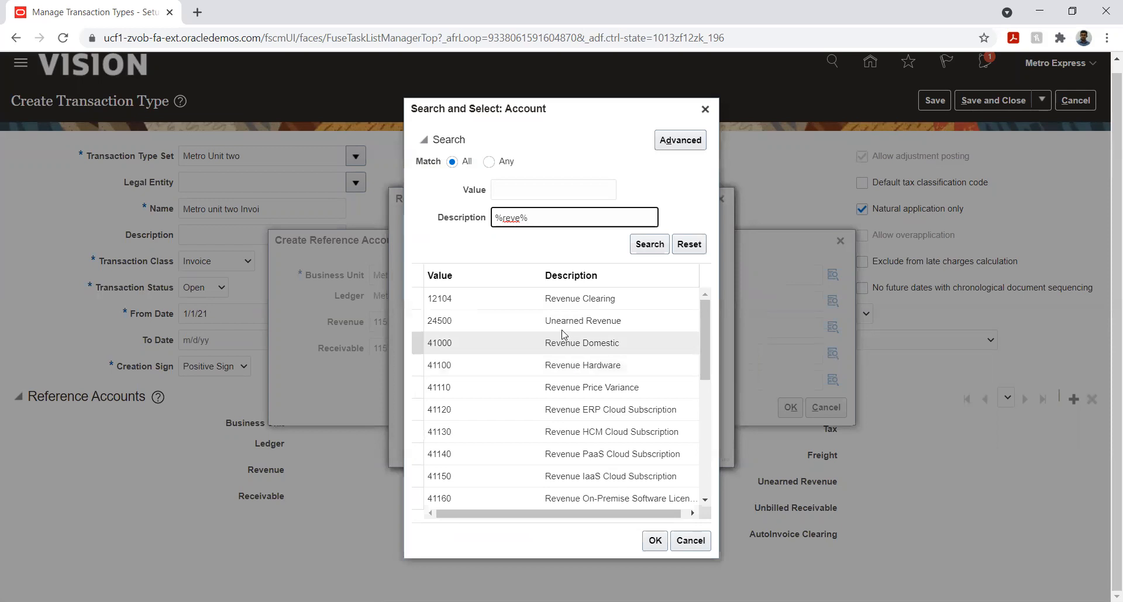
{"action": "left_click", "coordinate": [513, 337]}
{"action": "left_click", "coordinate": [654, 540]}
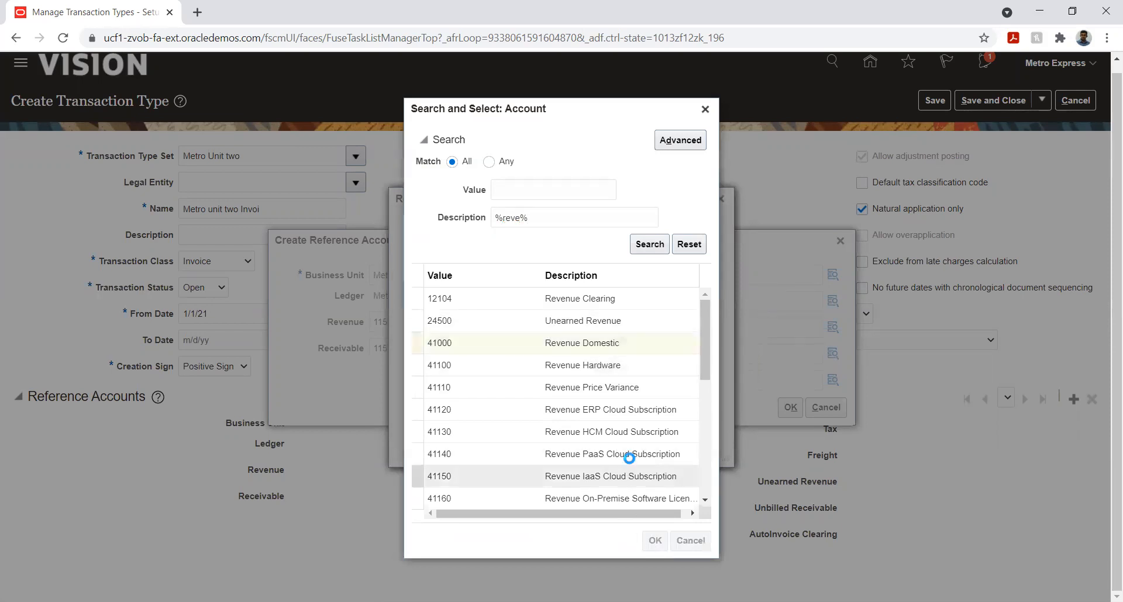
Complete the Receivable combination with Project 01 Rose-Hill to Curepipe, Intercompany 01 Metro Express Mauritius and 00 Default for Future 1 and Future 2
{"action": "left_click", "coordinate": [598, 333]}
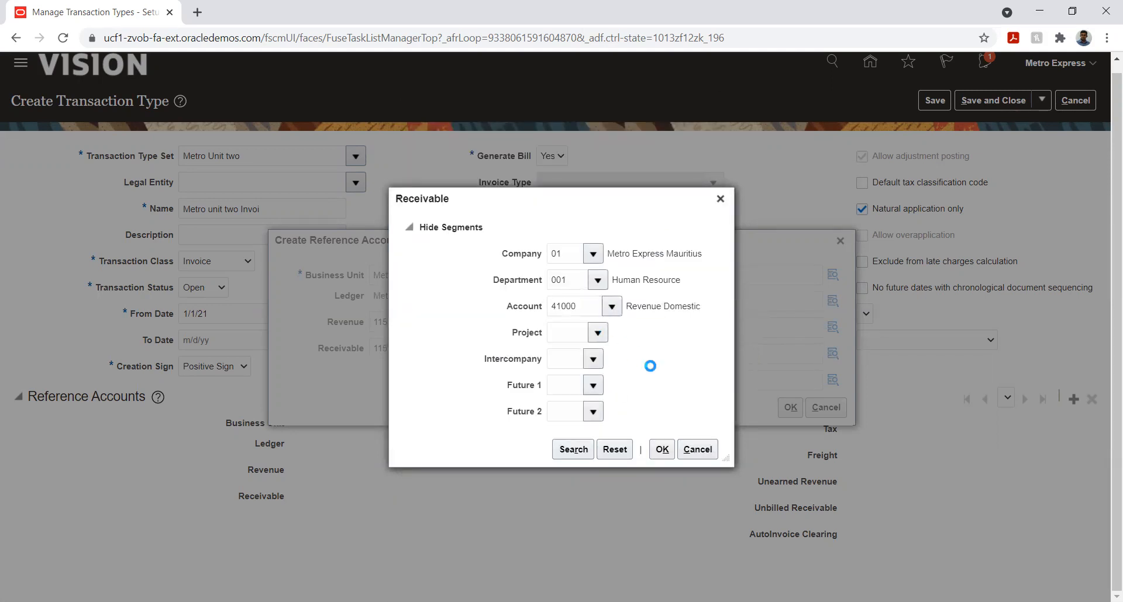
{"action": "left_click", "coordinate": [629, 359]}
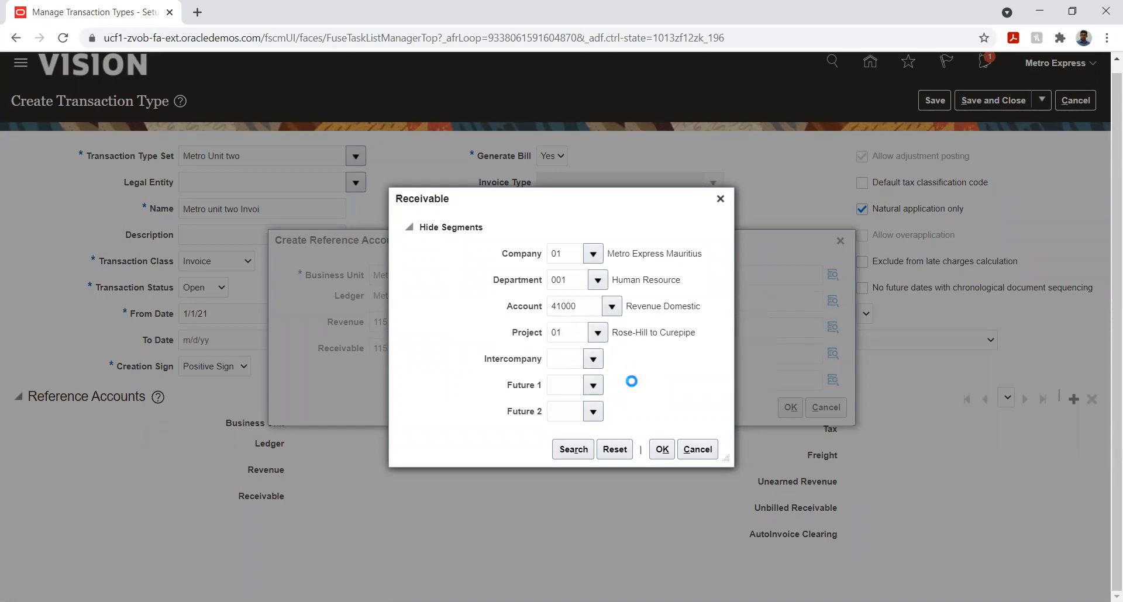
{"action": "left_click", "coordinate": [623, 384]}
{"action": "left_click", "coordinate": [595, 385]}
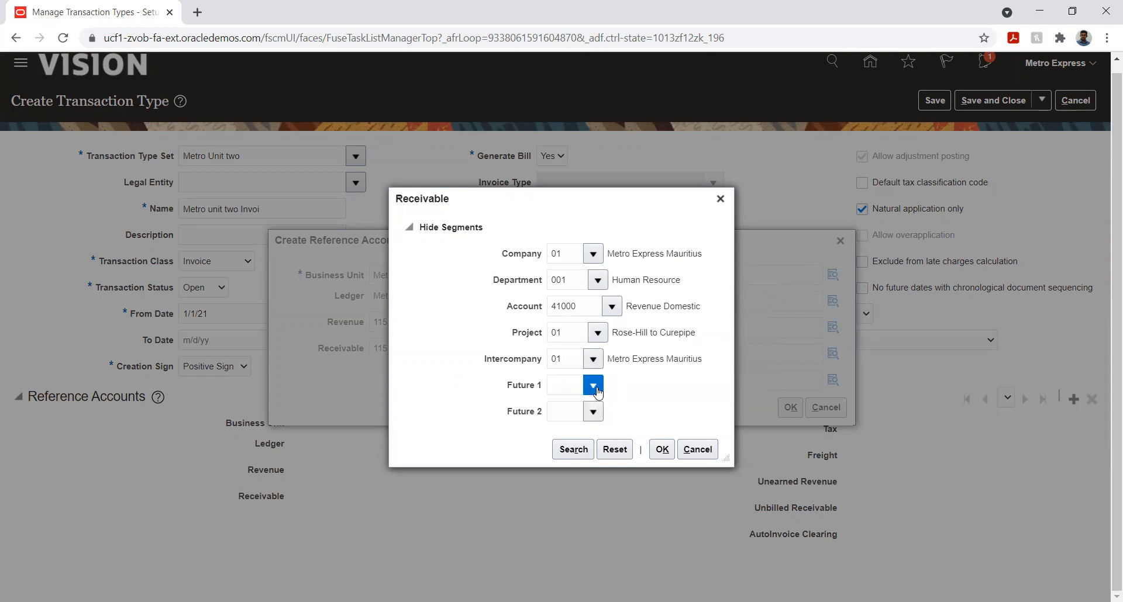
{"action": "left_click", "coordinate": [620, 408]}
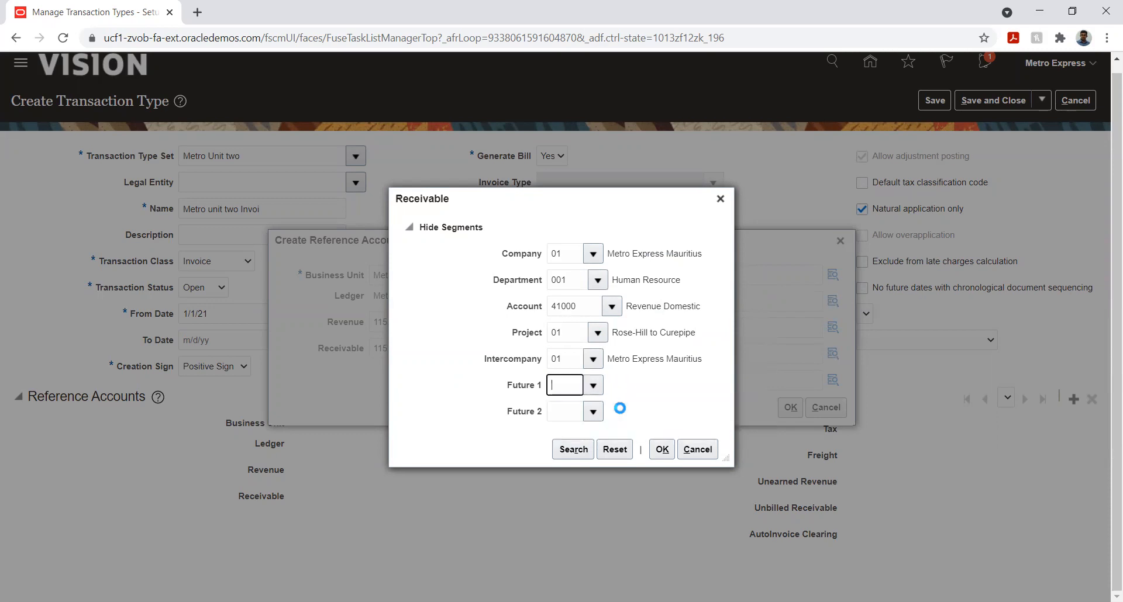
{"action": "left_click", "coordinate": [596, 412]}
{"action": "left_click", "coordinate": [596, 436]}
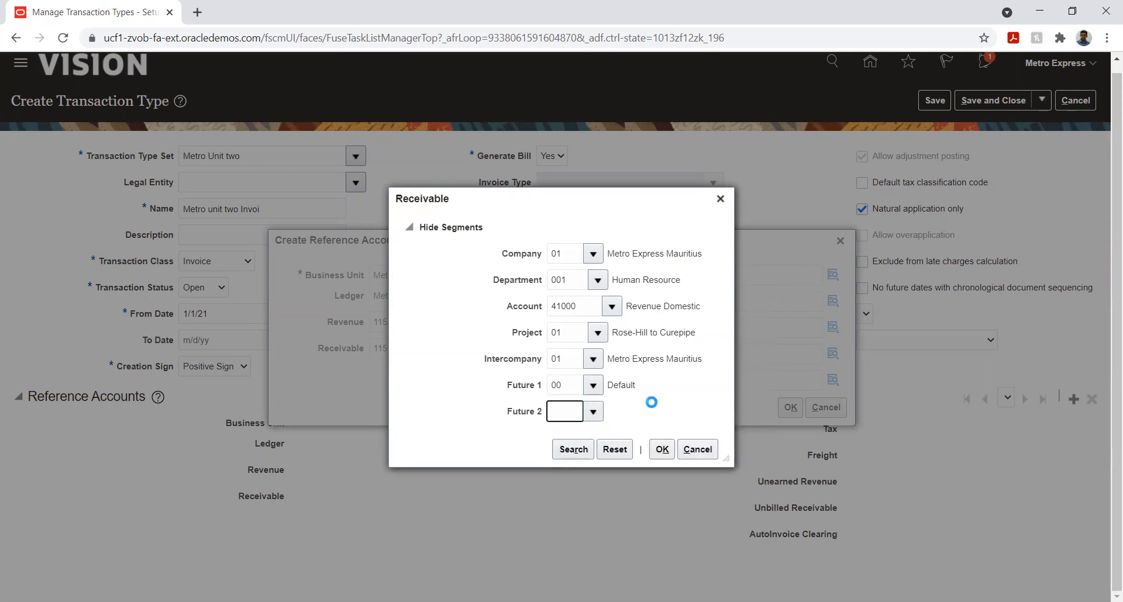
{"action": "left_click", "coordinate": [661, 450]}
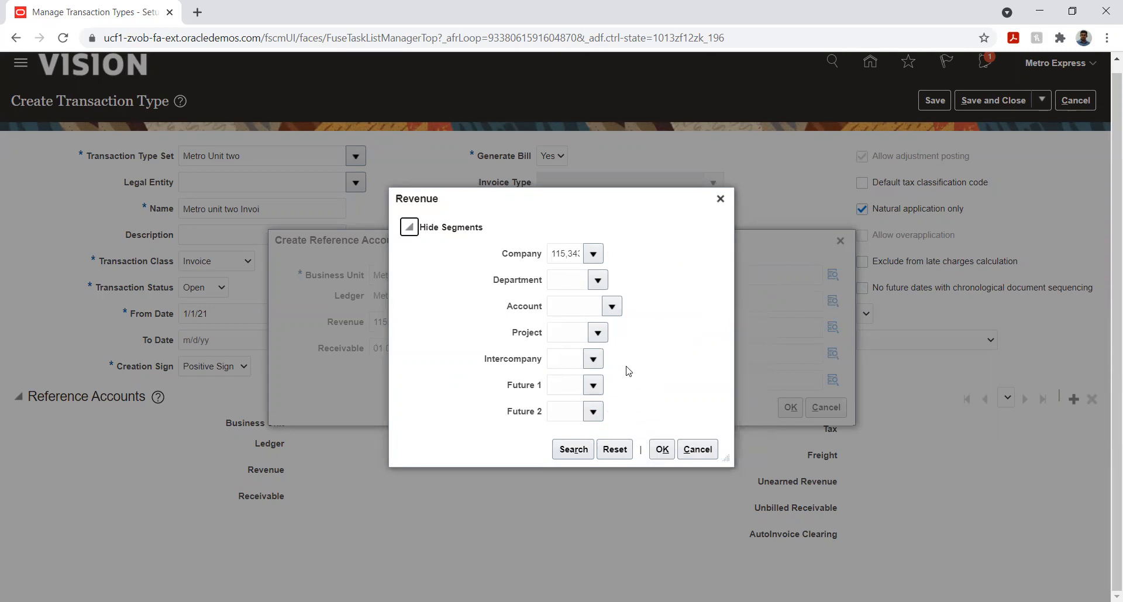
Clear the pasted value from the Revenue combination and set Company 01 Metro Express Mauritius and Department 001 Human Resource
{"action": "double_click", "coordinate": [565, 255]}
{"action": "key", "text": "BackSpace"}
{"action": "left_click", "coordinate": [592, 255]}
{"action": "left_click", "coordinate": [624, 277]}
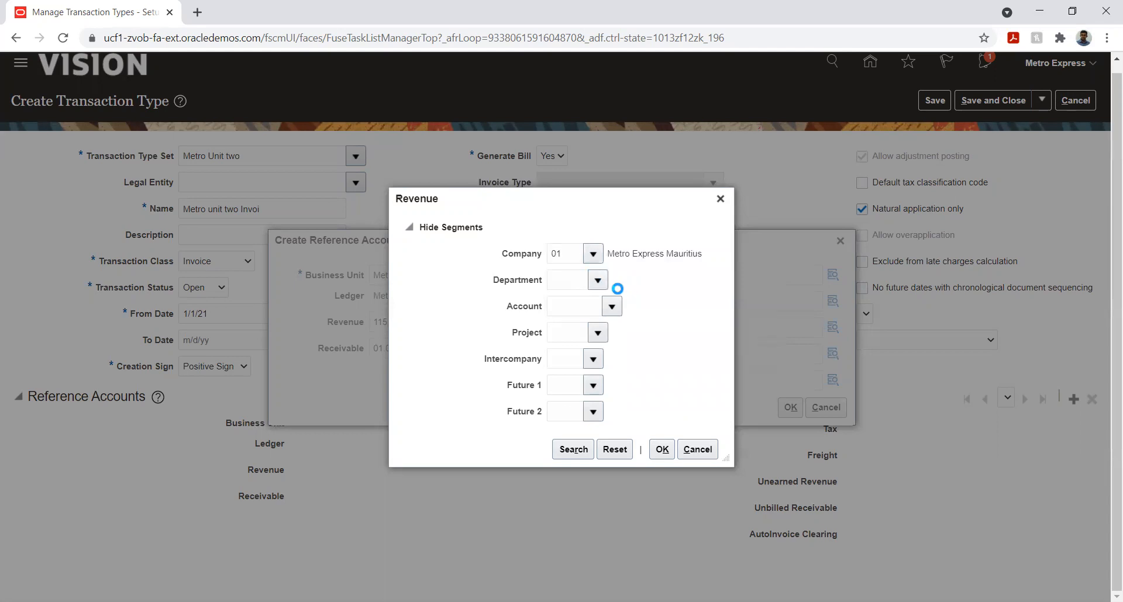
{"action": "left_click", "coordinate": [609, 303]}
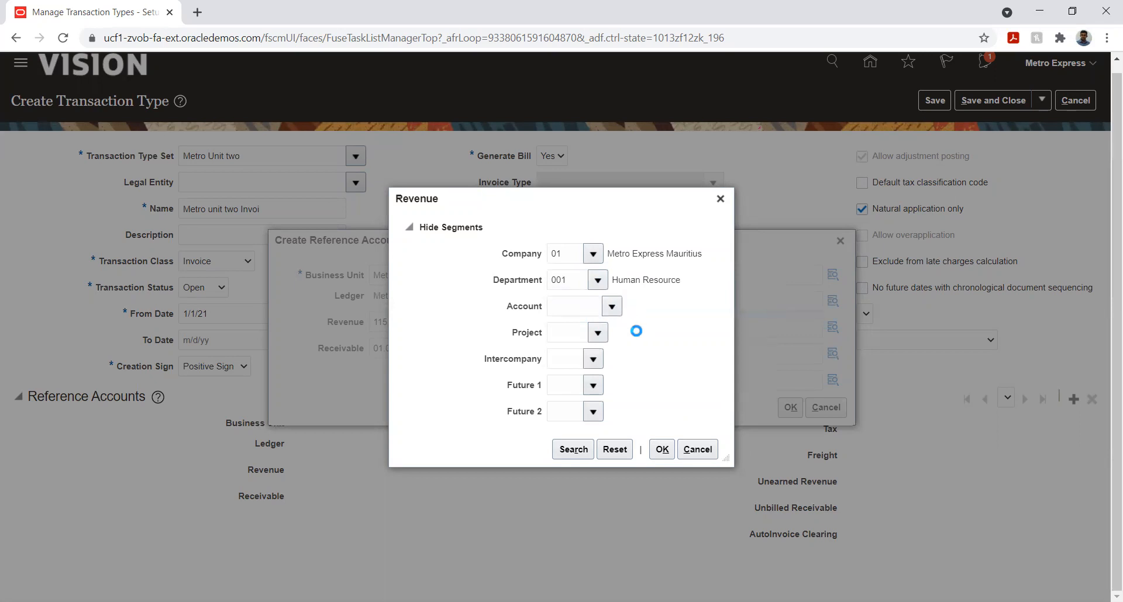
Search the account descriptions and assign 12101 Accounts Receivable as the Revenue combination's Account segment
{"action": "left_click", "coordinate": [618, 308]}
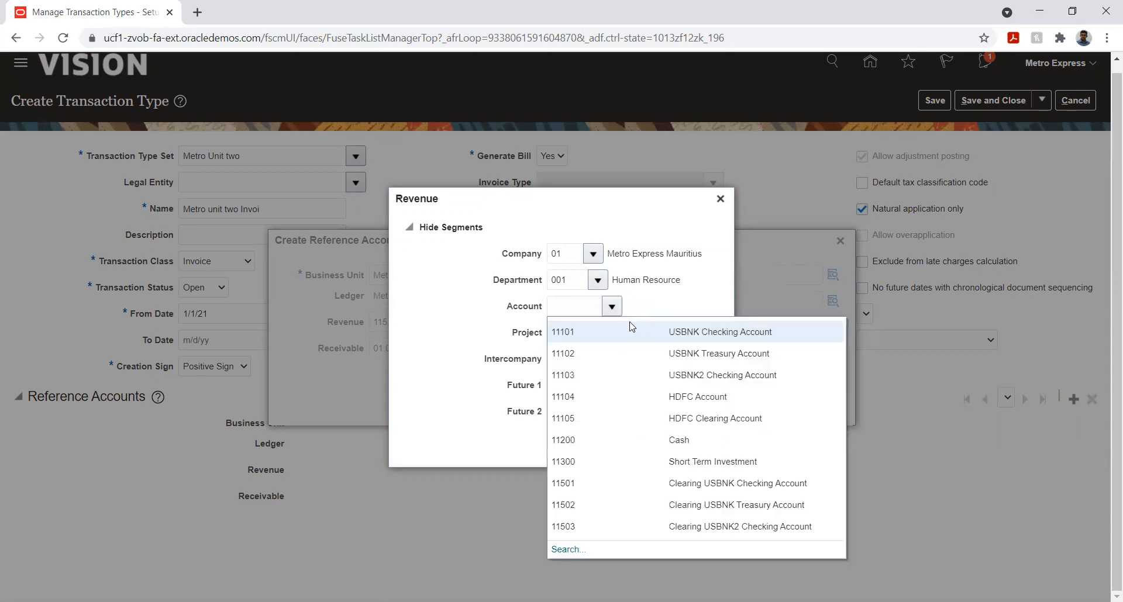
{"action": "left_click", "coordinate": [568, 550]}
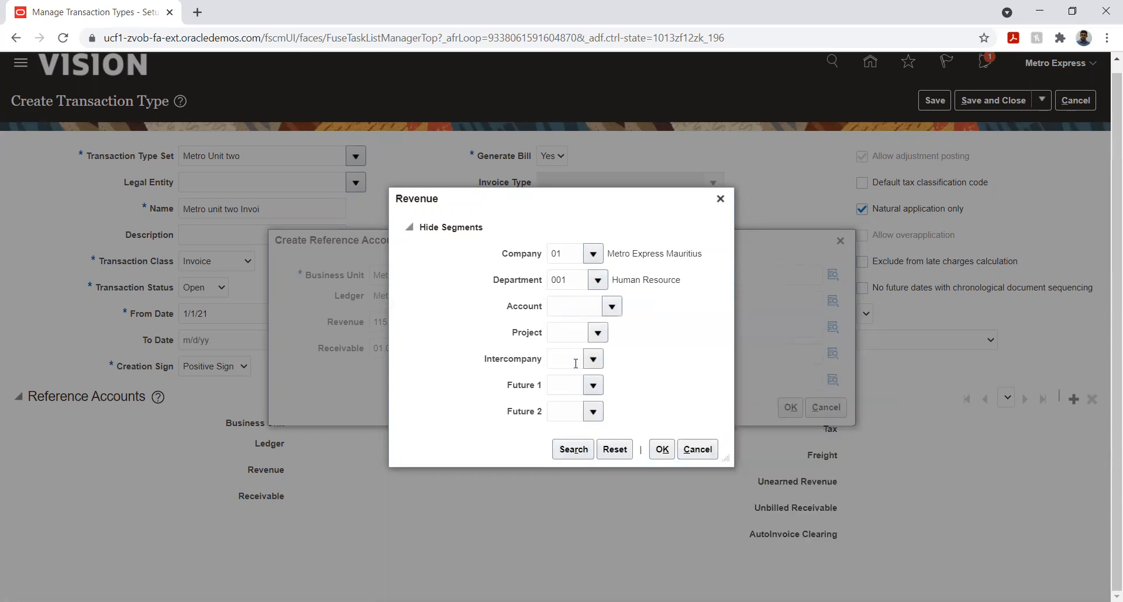
{"action": "left_click", "coordinate": [565, 326]}
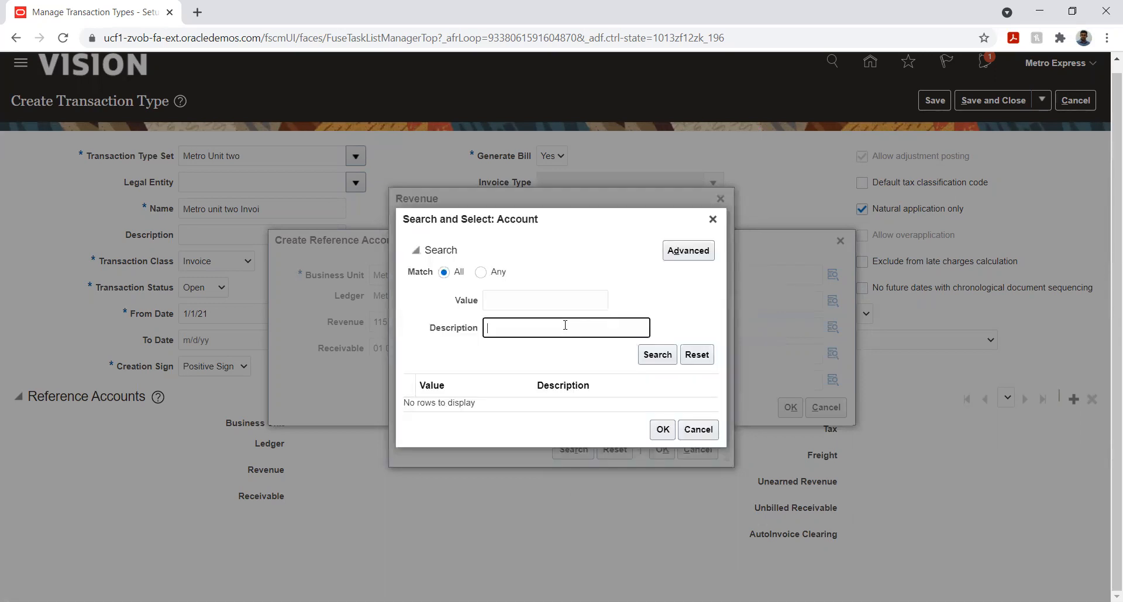
{"action": "type", "text": "%recei%"}
{"action": "key", "text": "Return"}
{"action": "left_click", "coordinate": [606, 300]}
{"action": "left_click", "coordinate": [650, 540]}
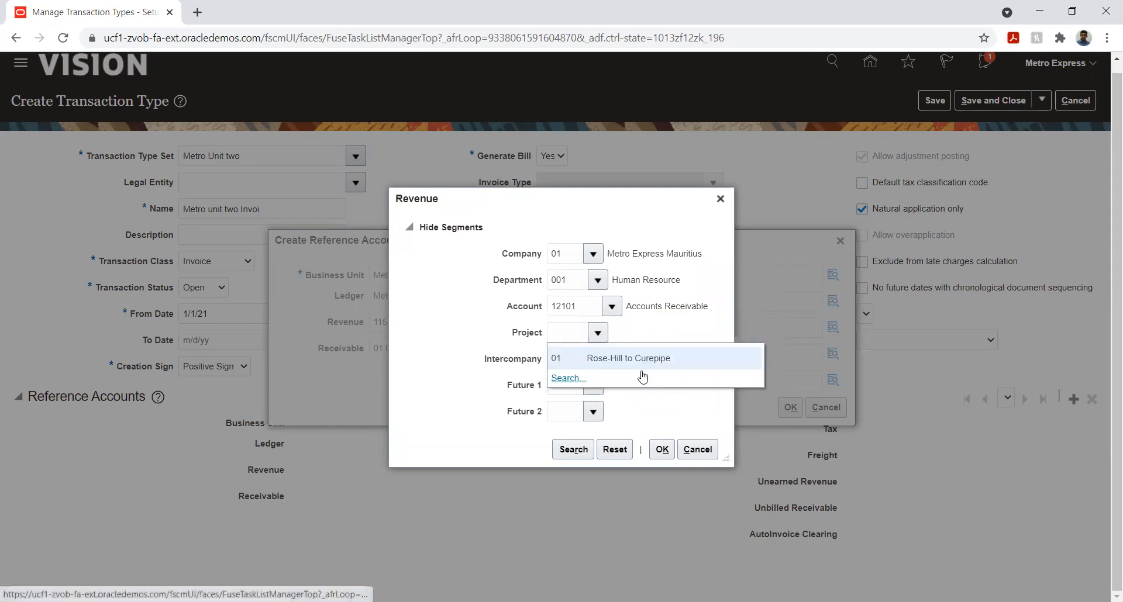
Complete the Revenue combination with Project 01 Rose-Hill to Curepipe, Intercompany 01 Metro Express Mauritius and 00 Default for Future 1 and Future 2
{"action": "left_click", "coordinate": [637, 357]}
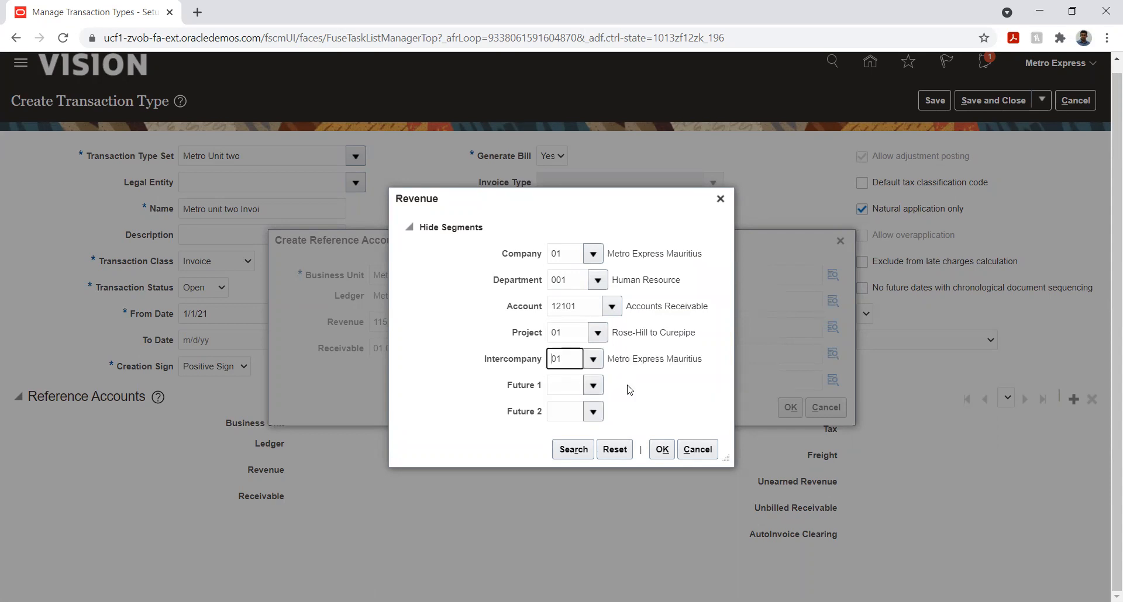
{"action": "left_click", "coordinate": [600, 388]}
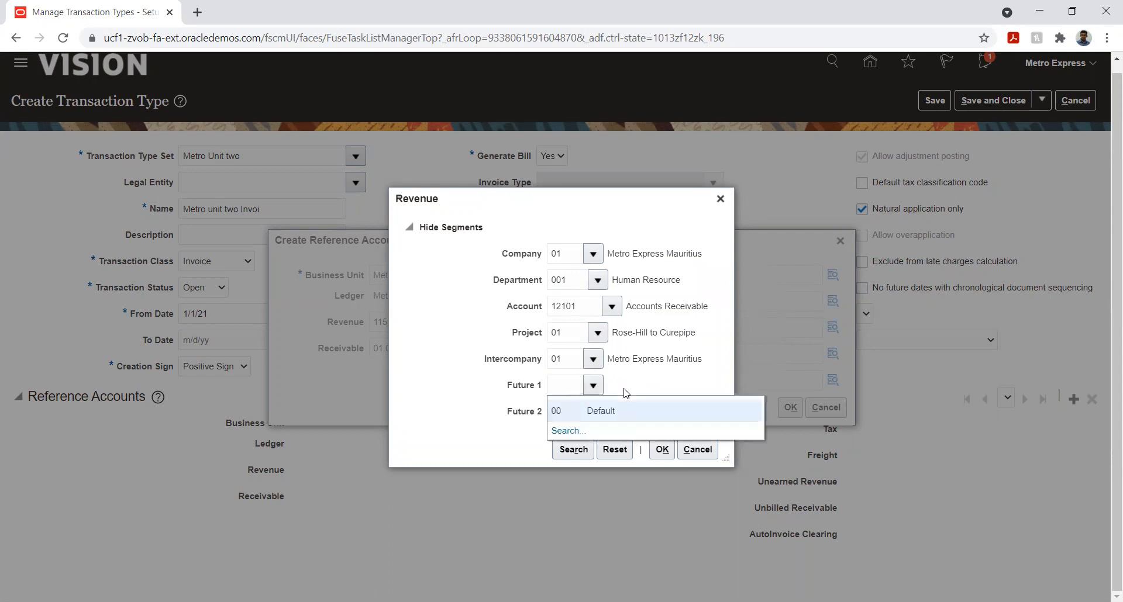
{"action": "left_click", "coordinate": [604, 410]}
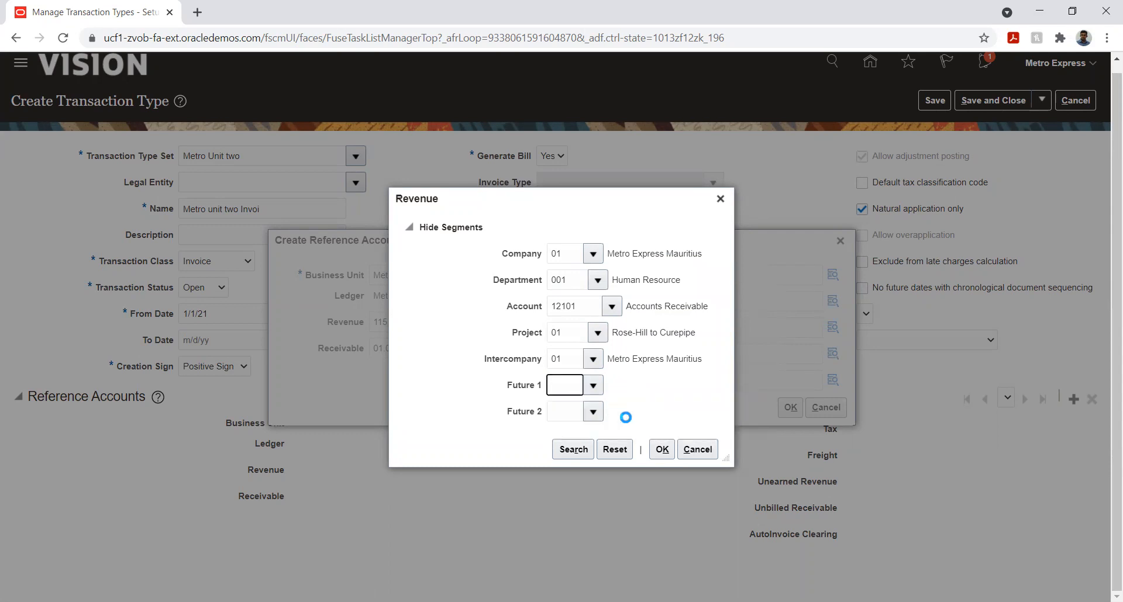
{"action": "left_click", "coordinate": [602, 411]}
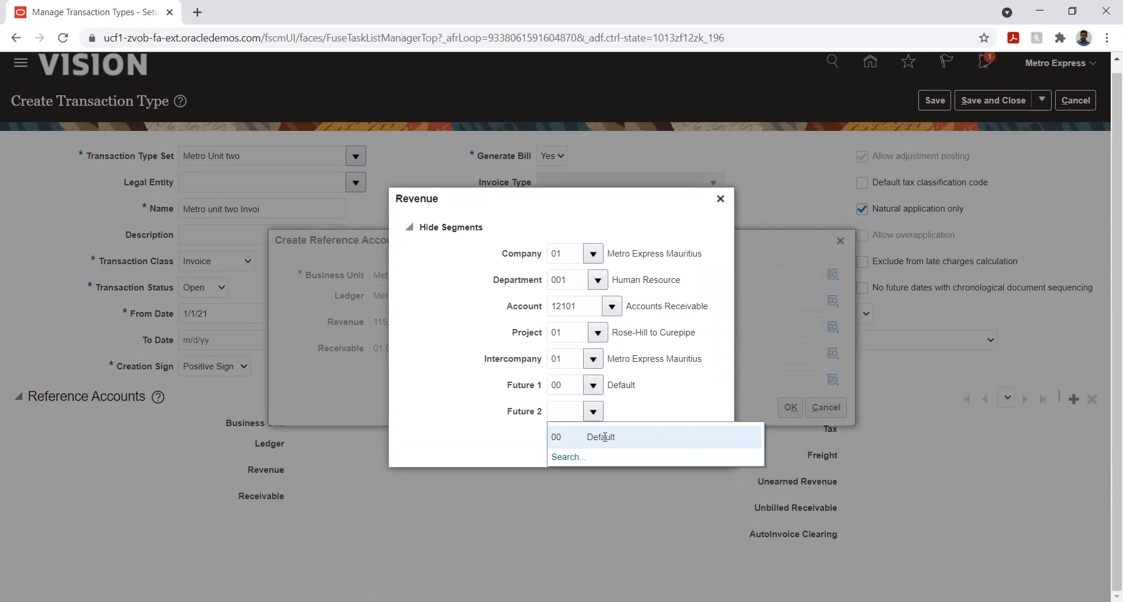
{"action": "left_click", "coordinate": [607, 435]}
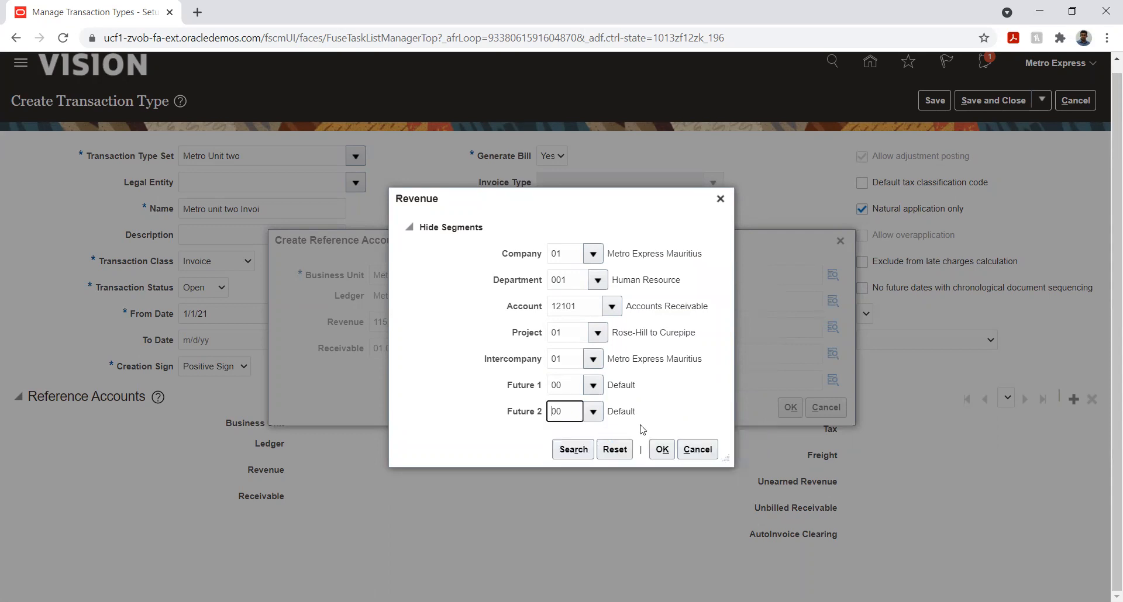
{"action": "left_click", "coordinate": [660, 448]}
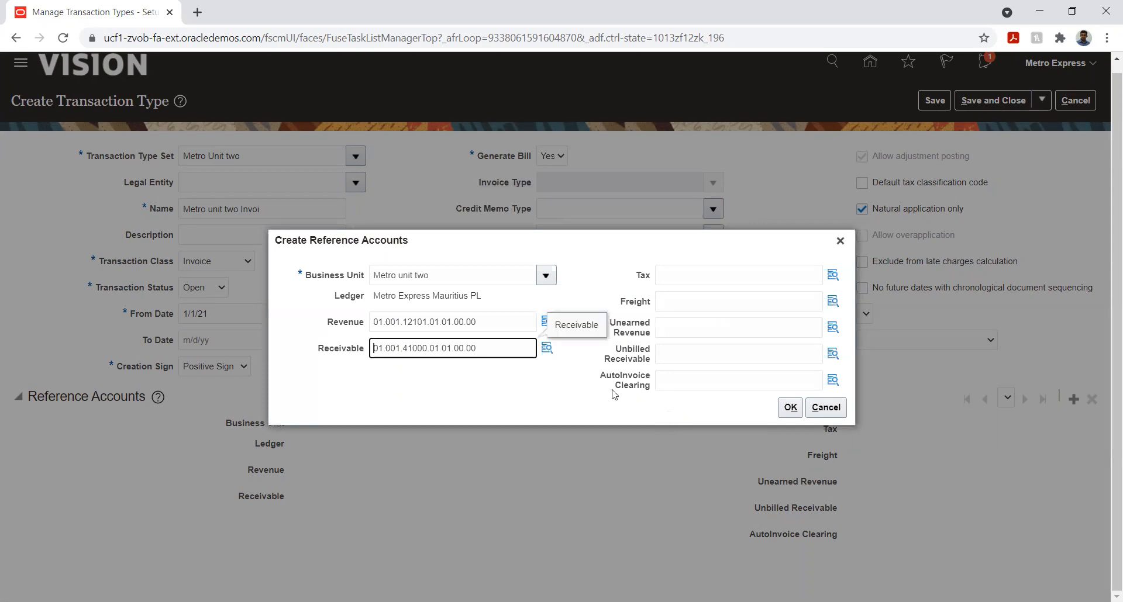
Accept the reference accounts for Metro unit two, save and close the transaction type, and return to the implementation project's tasks
{"action": "left_click", "coordinate": [790, 408]}
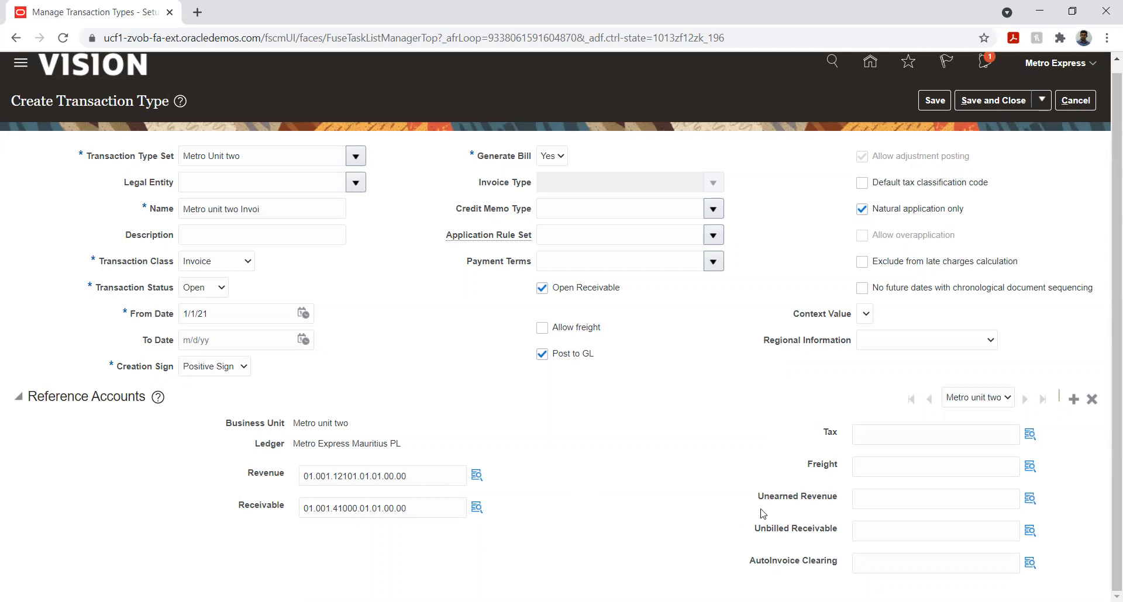
{"action": "left_click_drag", "start_coordinate": [758, 502], "coordinate": [828, 529]}
{"action": "left_click", "coordinate": [679, 493]}
{"action": "left_click", "coordinate": [925, 103]}
{"action": "left_click", "coordinate": [973, 103]}
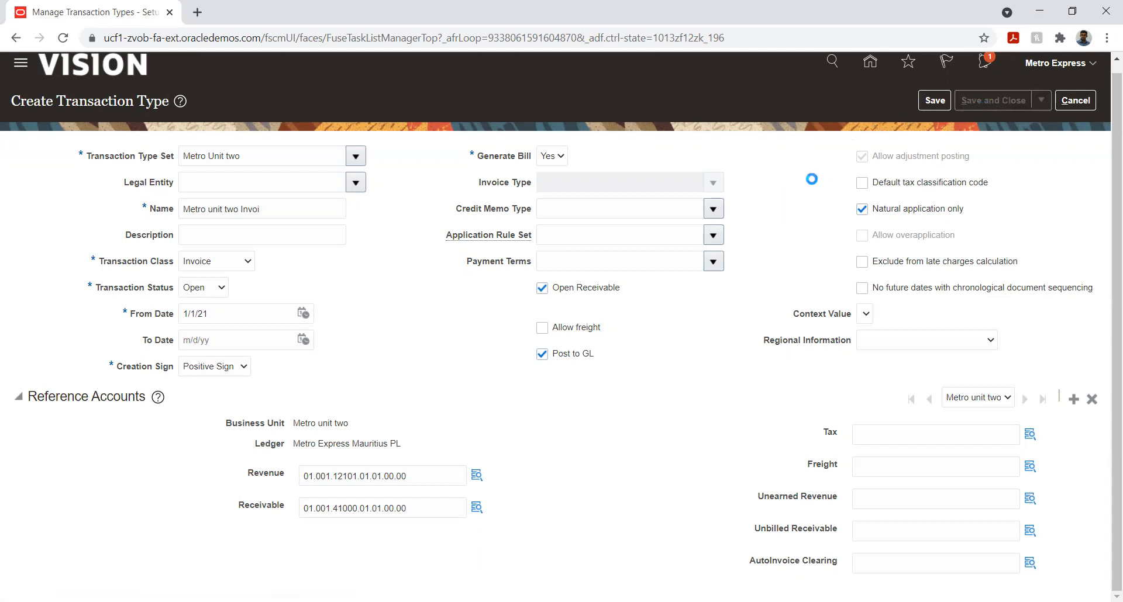
{"action": "left_click", "coordinate": [1078, 103]}
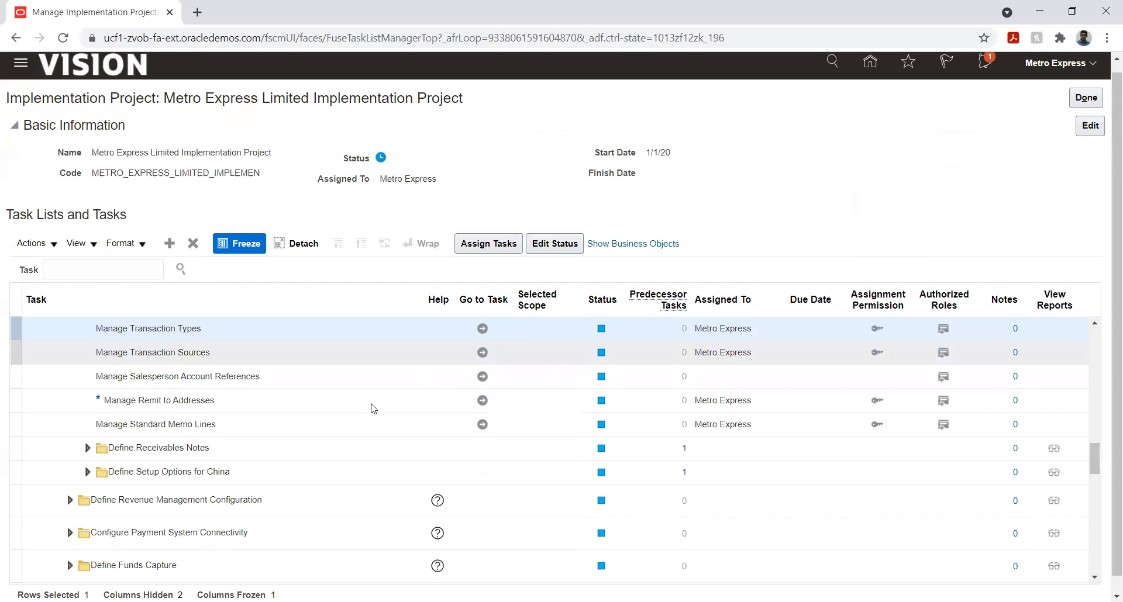
Open the Manage Transaction Sources task and start a new transaction source with the Metro Unit two transaction source set
{"action": "left_click", "coordinate": [482, 352]}
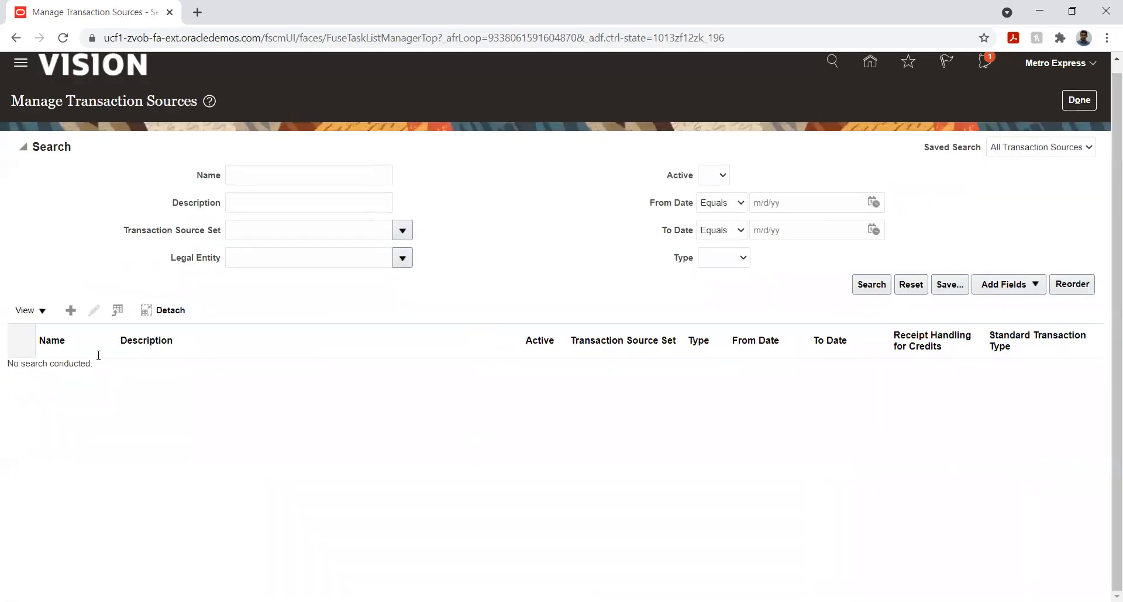
{"action": "left_click", "coordinate": [71, 310]}
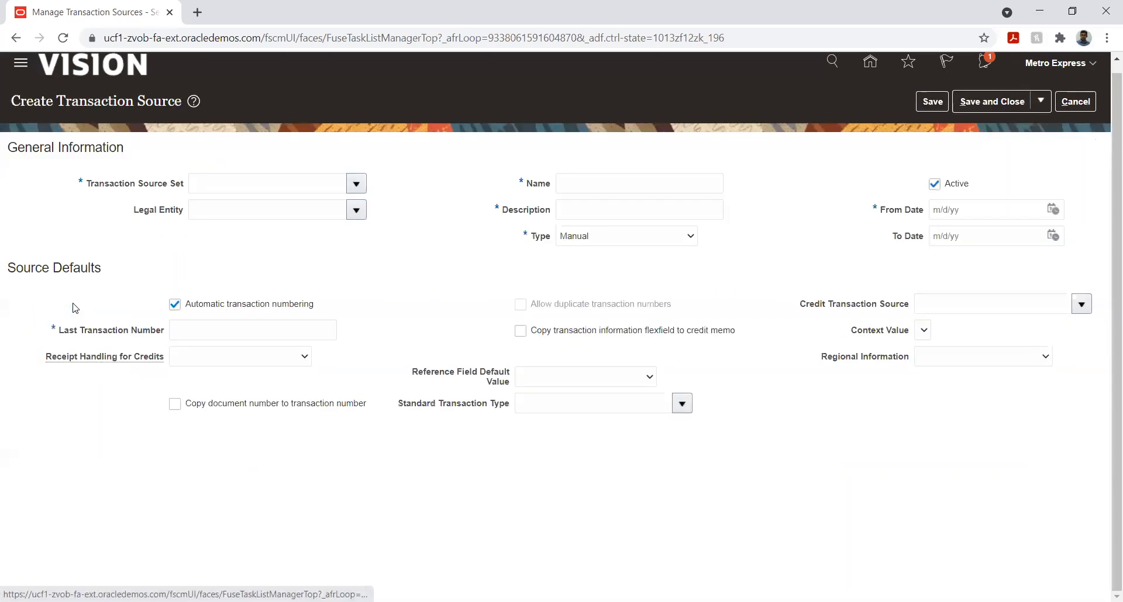
{"action": "left_click", "coordinate": [357, 183]}
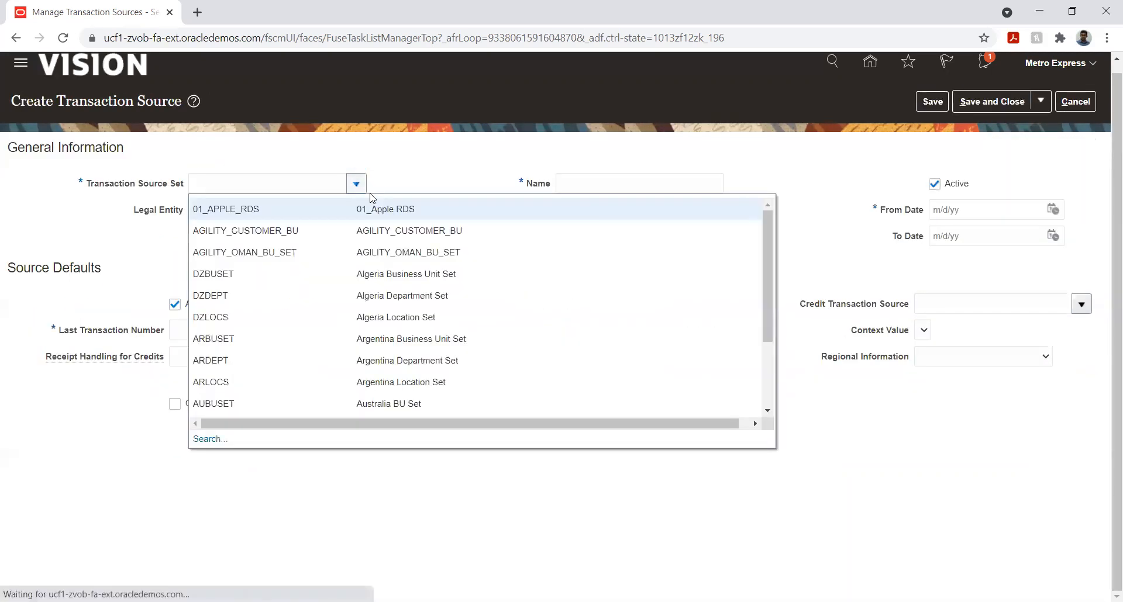
{"action": "left_click", "coordinate": [281, 181]}
{"action": "type", "text": "Met"}
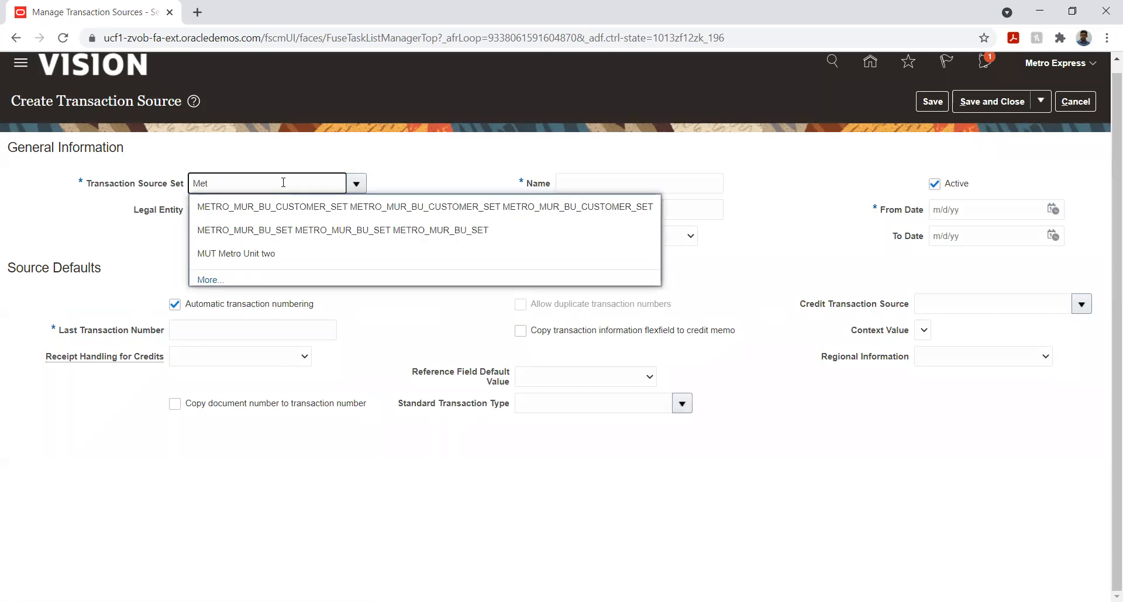
{"action": "left_click", "coordinate": [251, 255]}
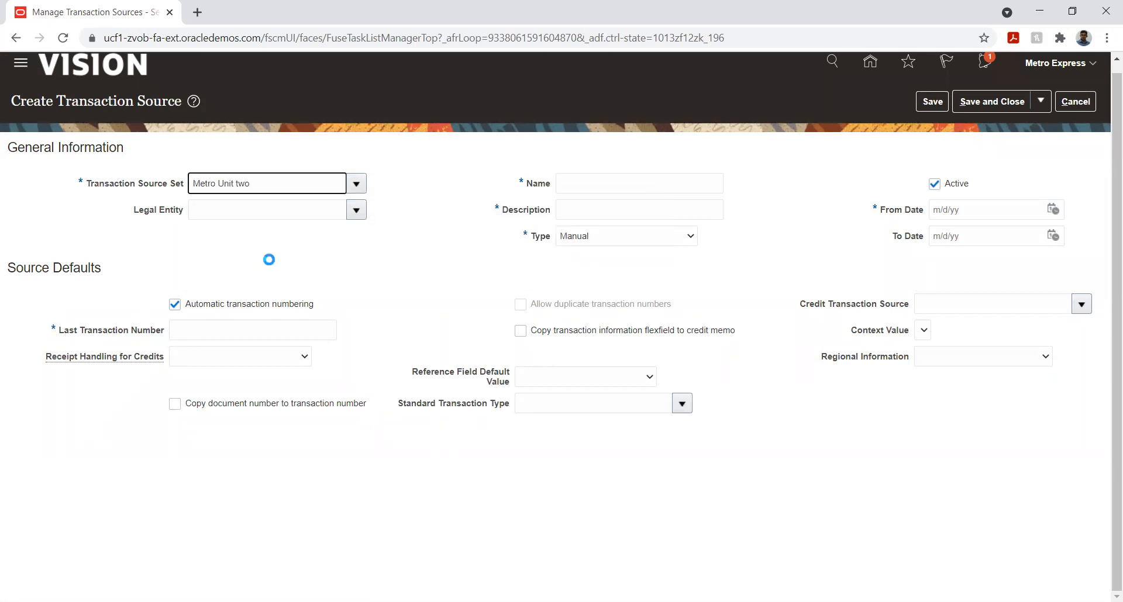
Name the transaction source MUT_Manual and reuse that name as its description
{"action": "left_click", "coordinate": [635, 183]}
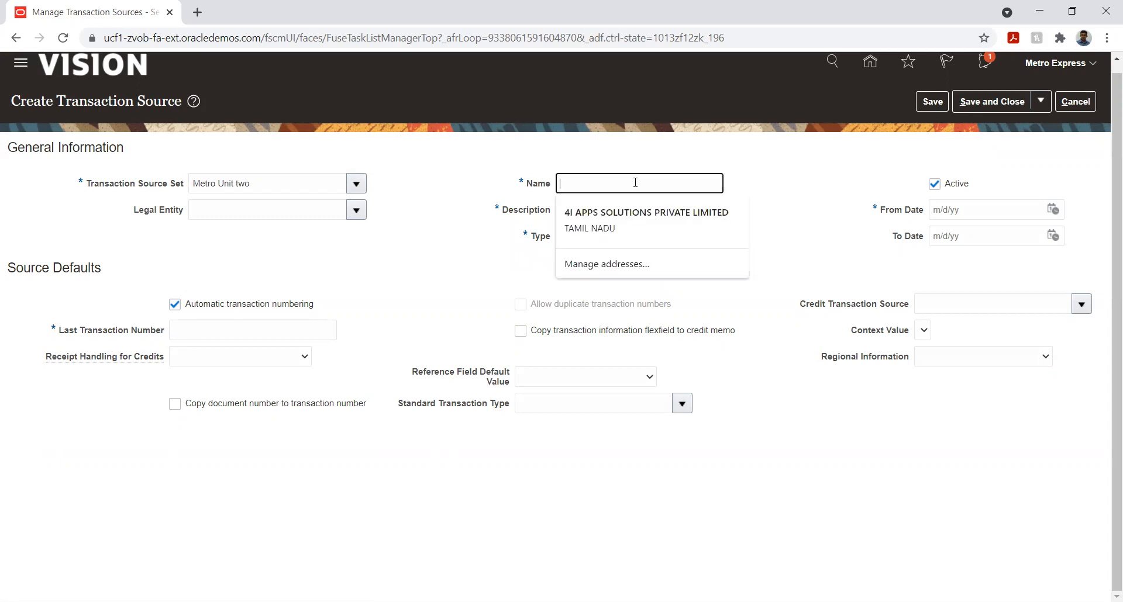
{"action": "type", "text": "M"}
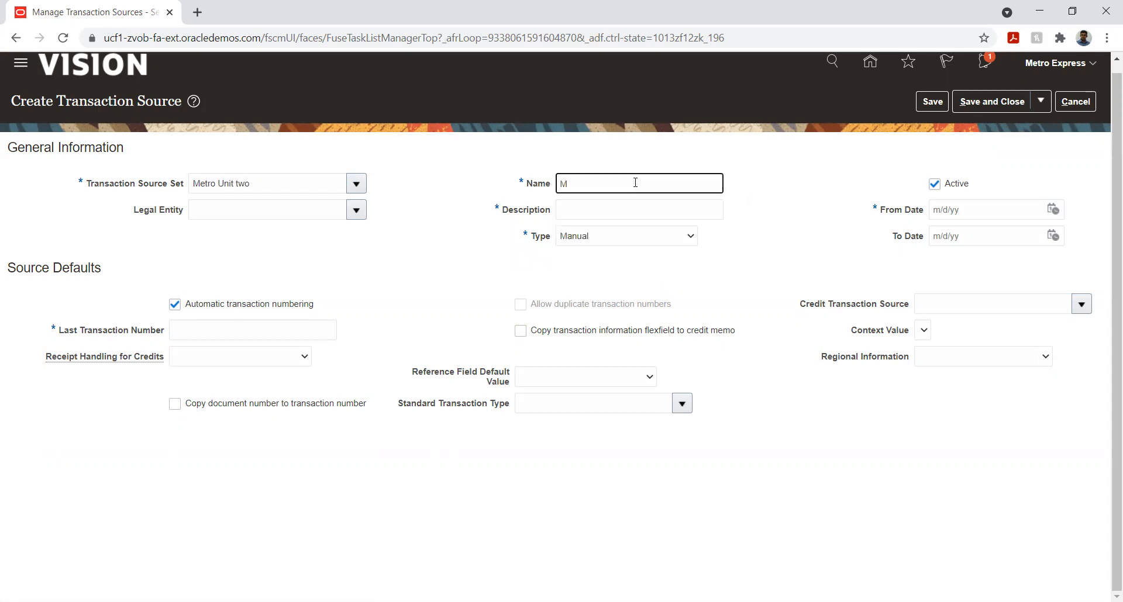
{"action": "type", "text": "UT_Manual"}
{"action": "double_click", "coordinate": [596, 188]}
{"action": "key", "text": "ctrl+c"}
{"action": "key", "text": "Tab"}
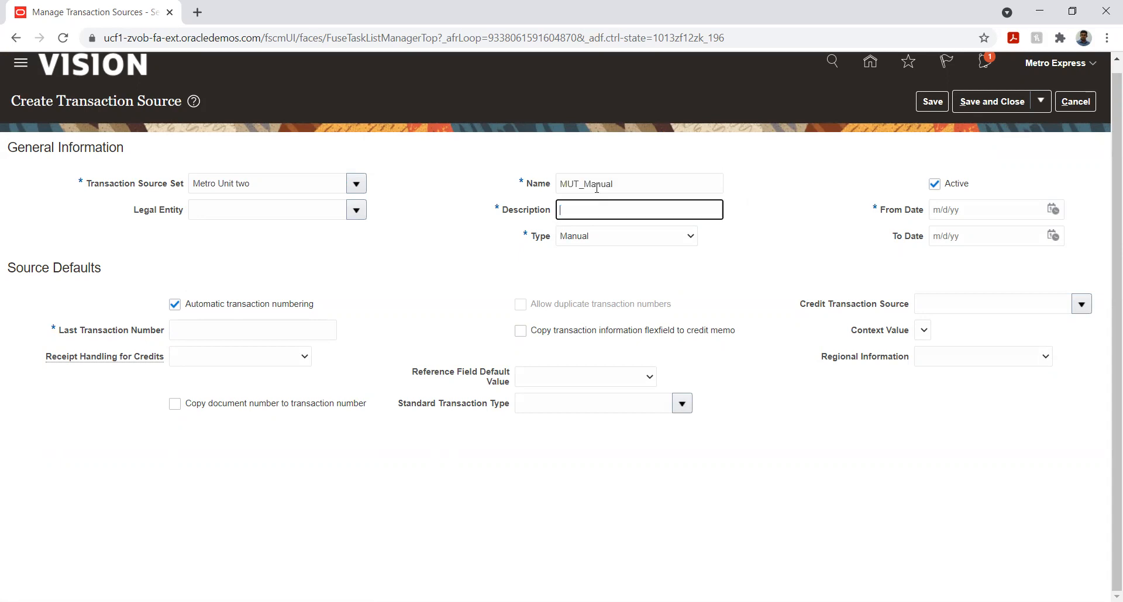
{"action": "key", "text": "ctrl+v"}
{"action": "left_click", "coordinate": [803, 192]}
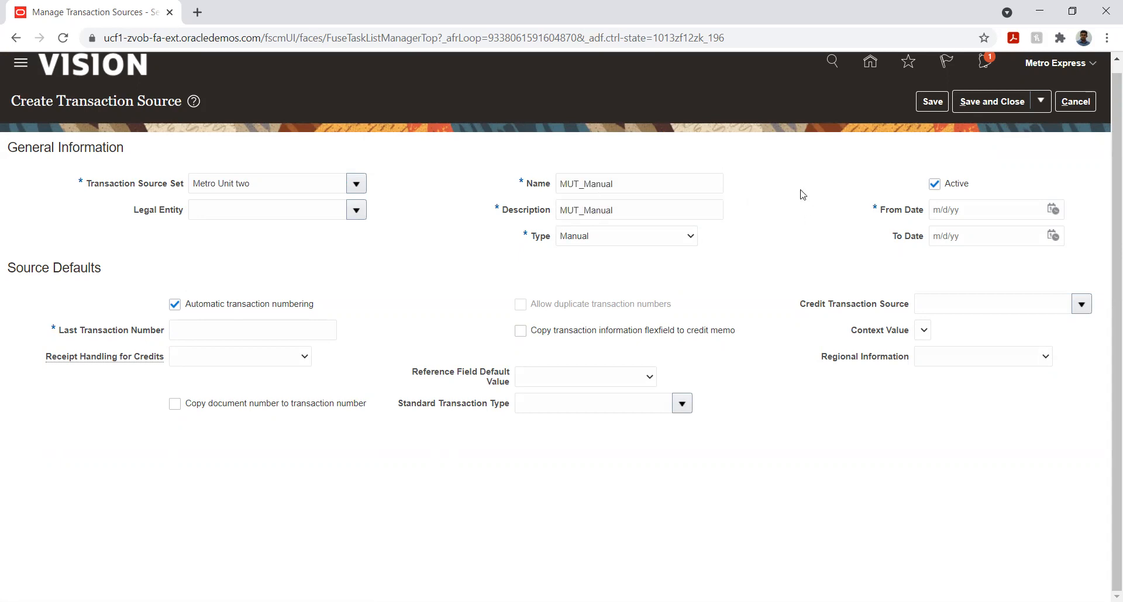
Set the transaction source's From Date to 1/1/21 and its Last Transaction Number to 1
{"action": "left_click", "coordinate": [1053, 209]}
{"action": "left_click", "coordinate": [908, 235]}
{"action": "left_click", "coordinate": [909, 253]}
{"action": "left_click", "coordinate": [1003, 279]}
{"action": "left_click", "coordinate": [255, 332]}
{"action": "type", "text": "1"}
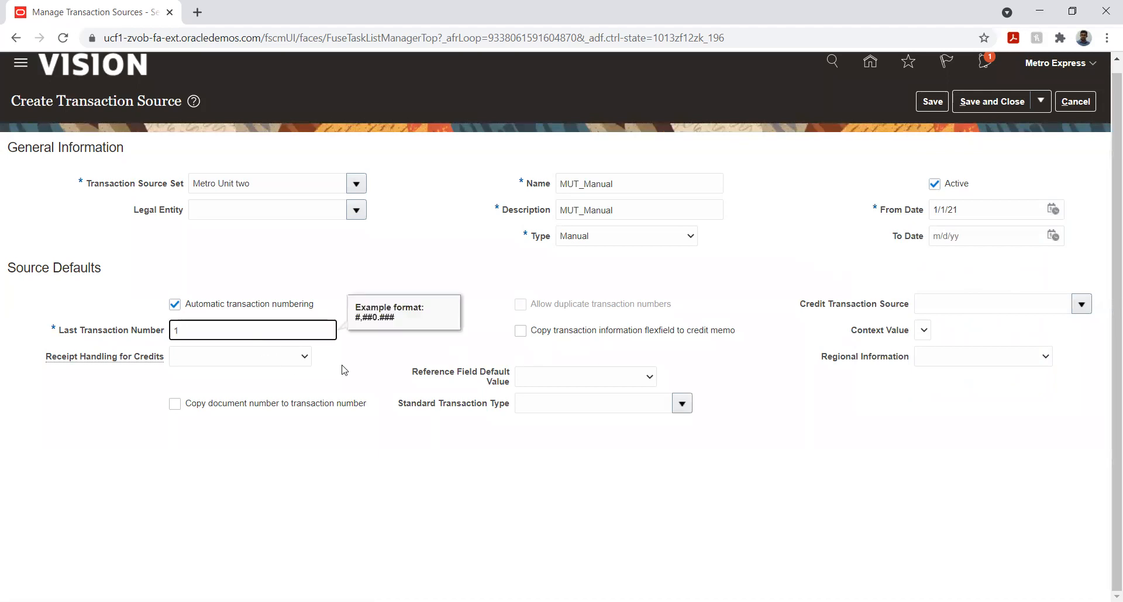
Set Receipt Handling for Credits to On account and enable copying the transaction information flexfield to credit memo
{"action": "left_click", "coordinate": [331, 367]}
{"action": "left_click", "coordinate": [245, 358]}
{"action": "left_click", "coordinate": [234, 382]}
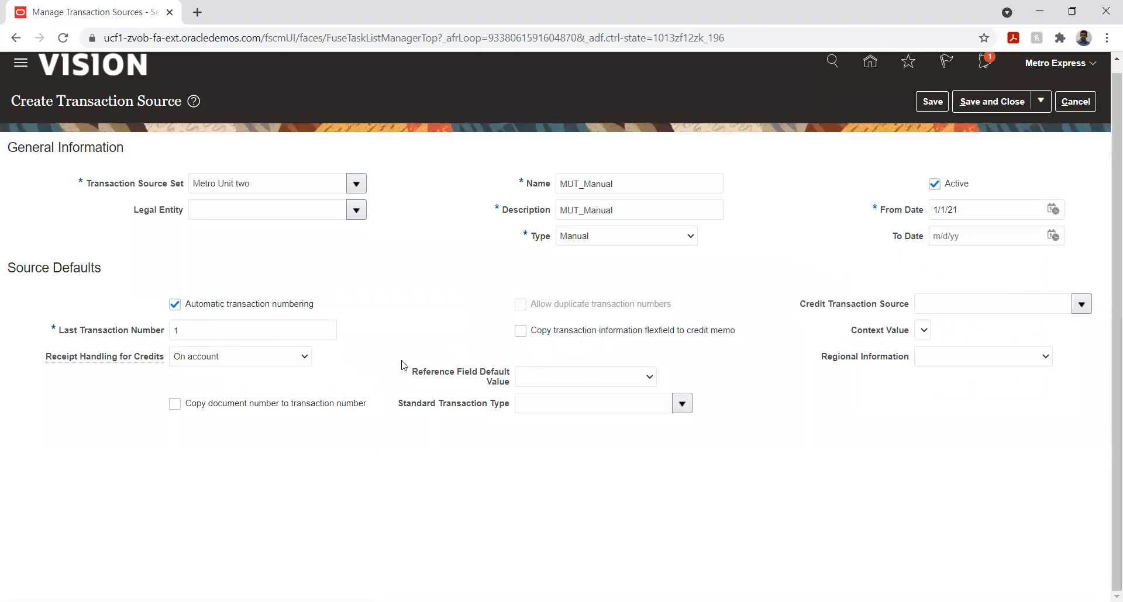
{"action": "left_click", "coordinate": [520, 331]}
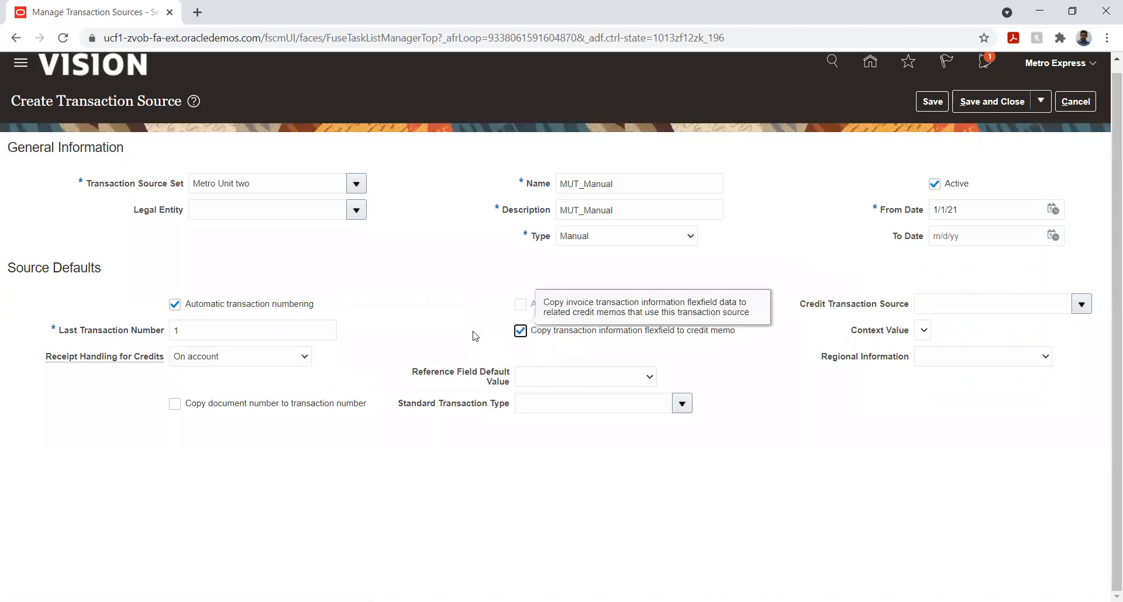
Assign Metro unit two Invoi as the source's Standard Transaction Type
{"action": "left_click", "coordinate": [687, 412]}
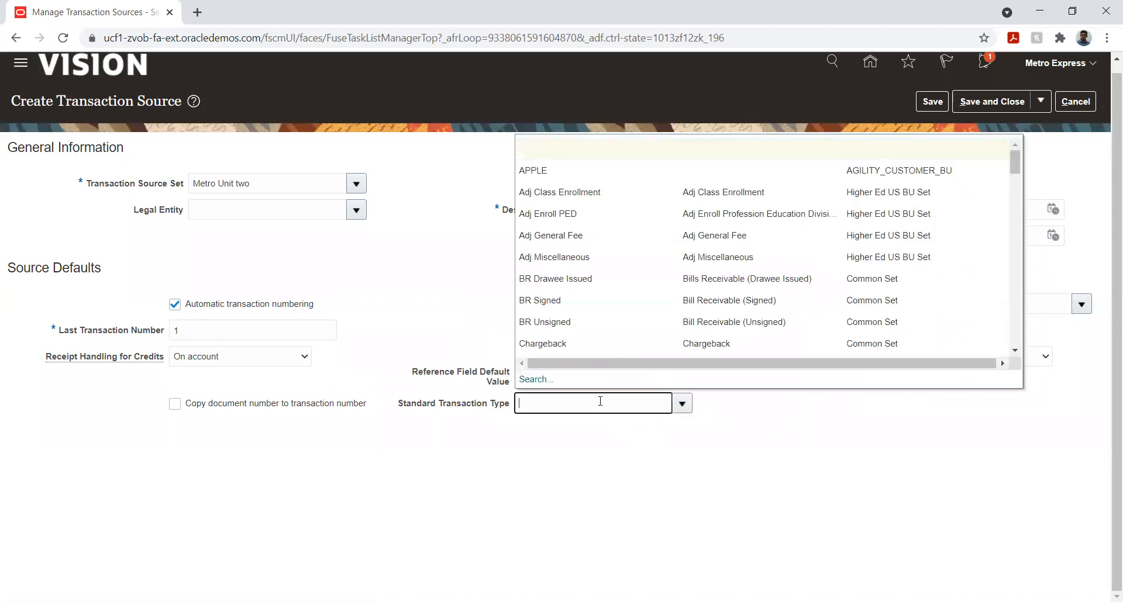
{"action": "type", "text": "Met"}
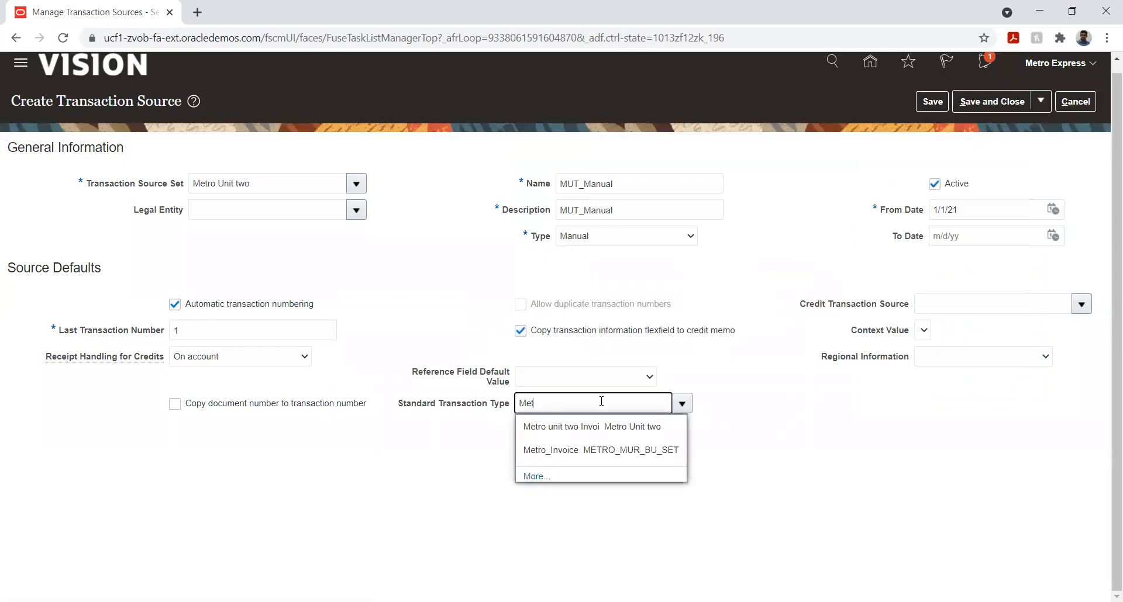
{"action": "left_click", "coordinate": [546, 426]}
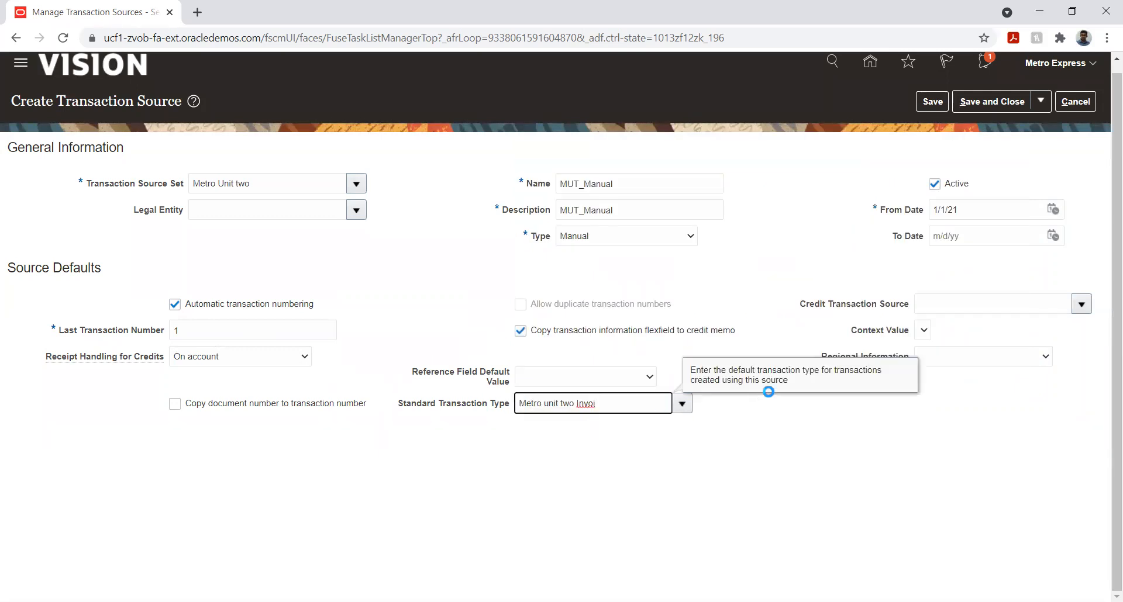
Review the available choices for the transaction source's Type and Receipt Handling for Credits
{"action": "left_click", "coordinate": [753, 290]}
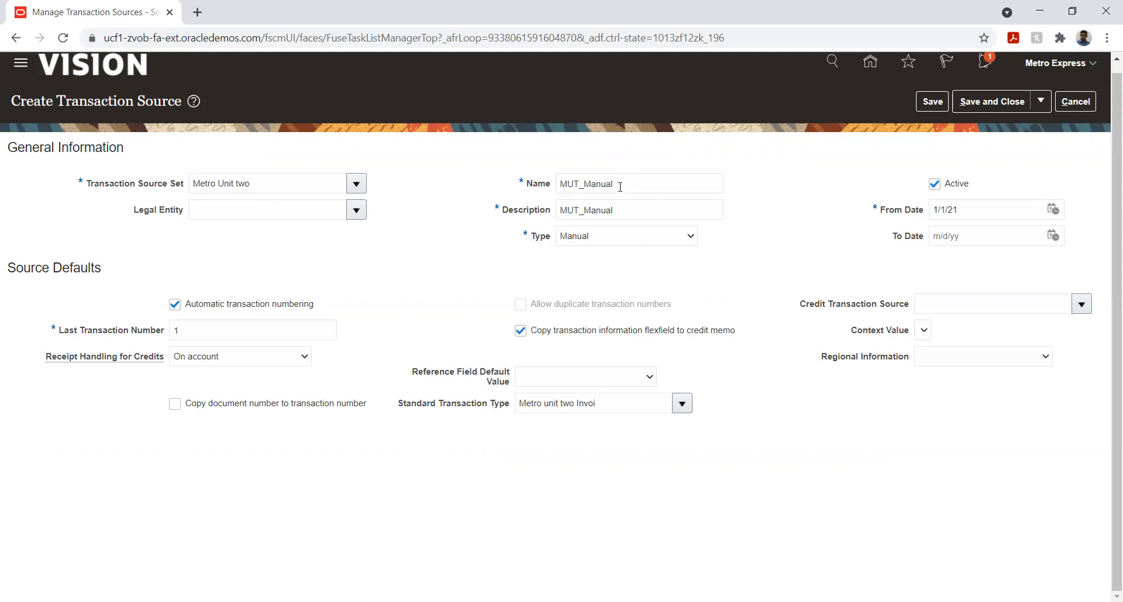
{"action": "left_click", "coordinate": [617, 240]}
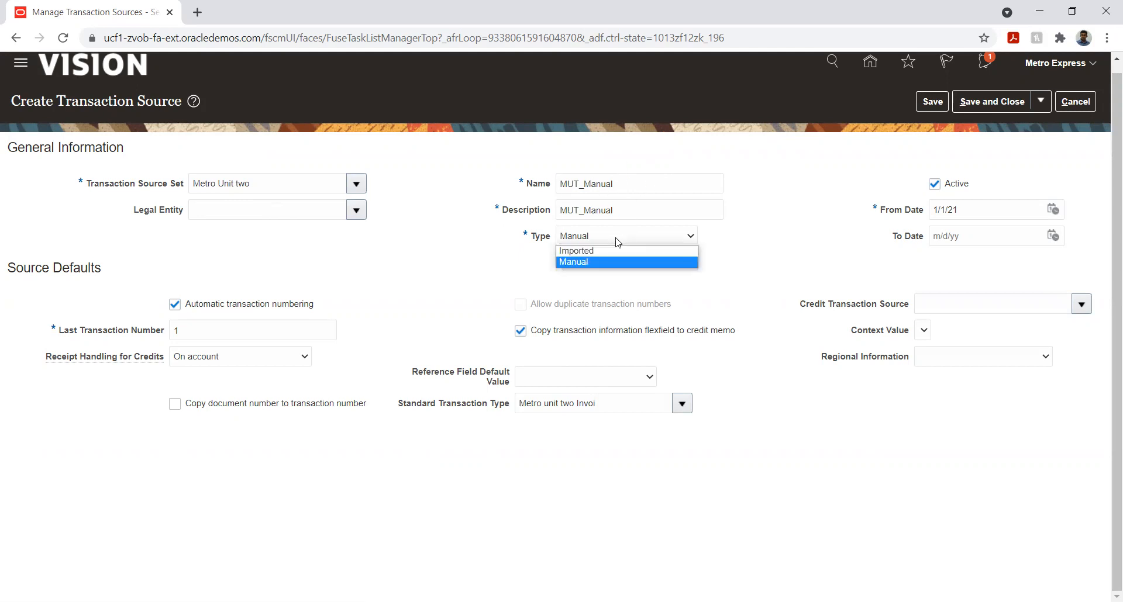
{"action": "left_click", "coordinate": [787, 240]}
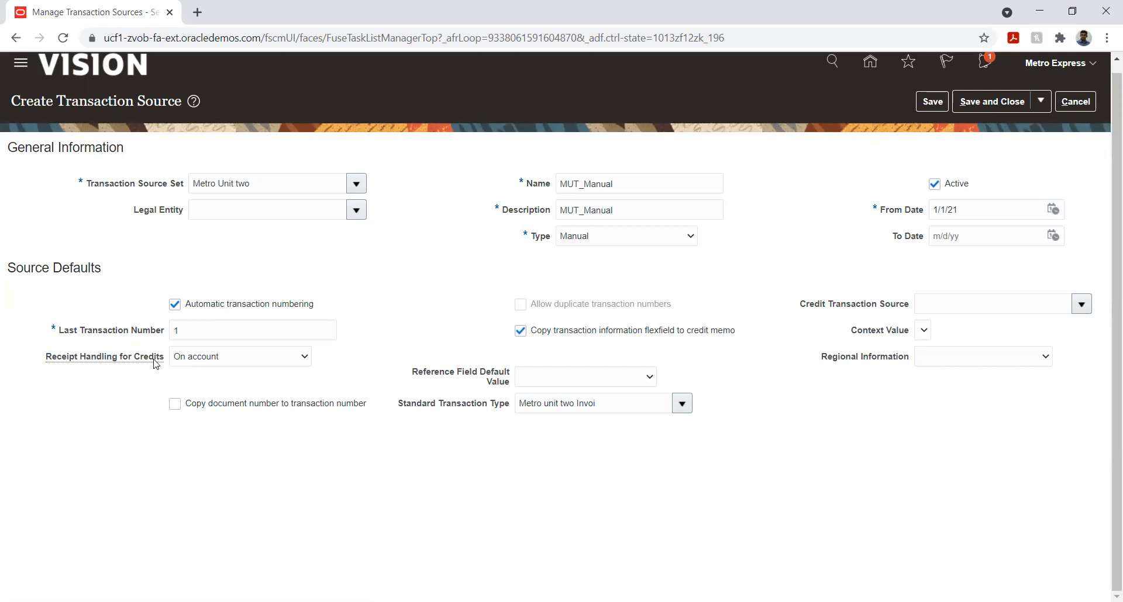
{"action": "mouse_move", "coordinate": [154, 363]}
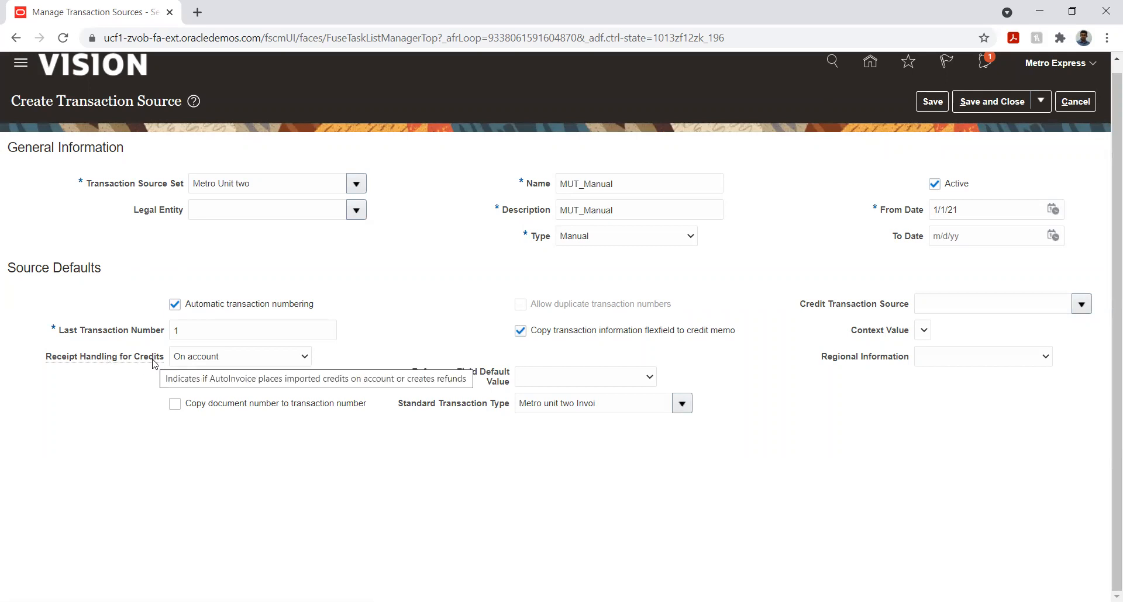
{"action": "left_click", "coordinate": [241, 362]}
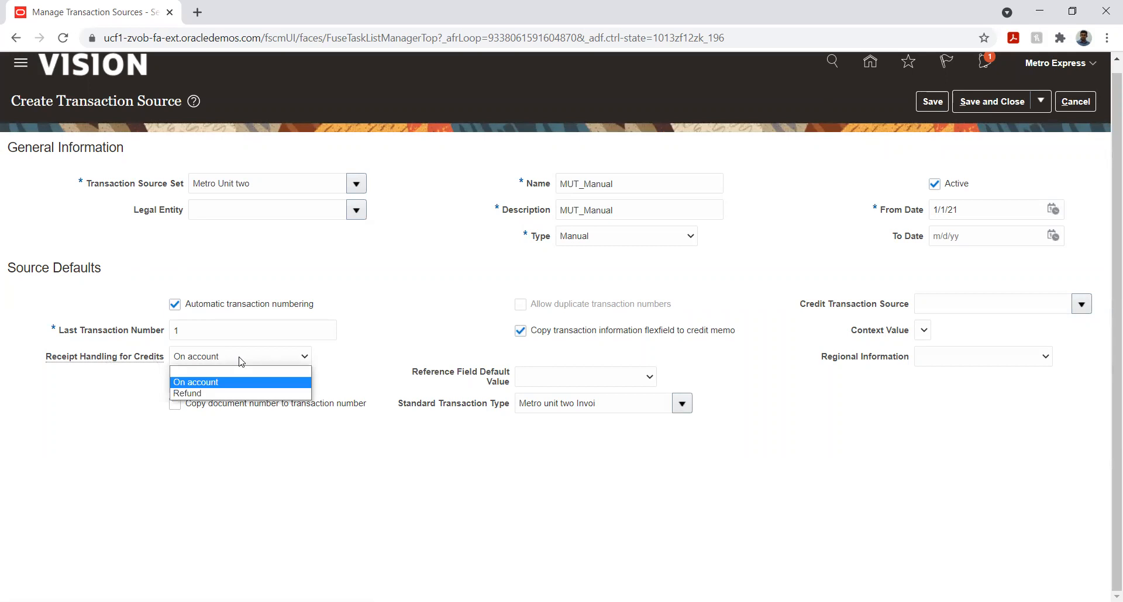
{"action": "left_click", "coordinate": [360, 356]}
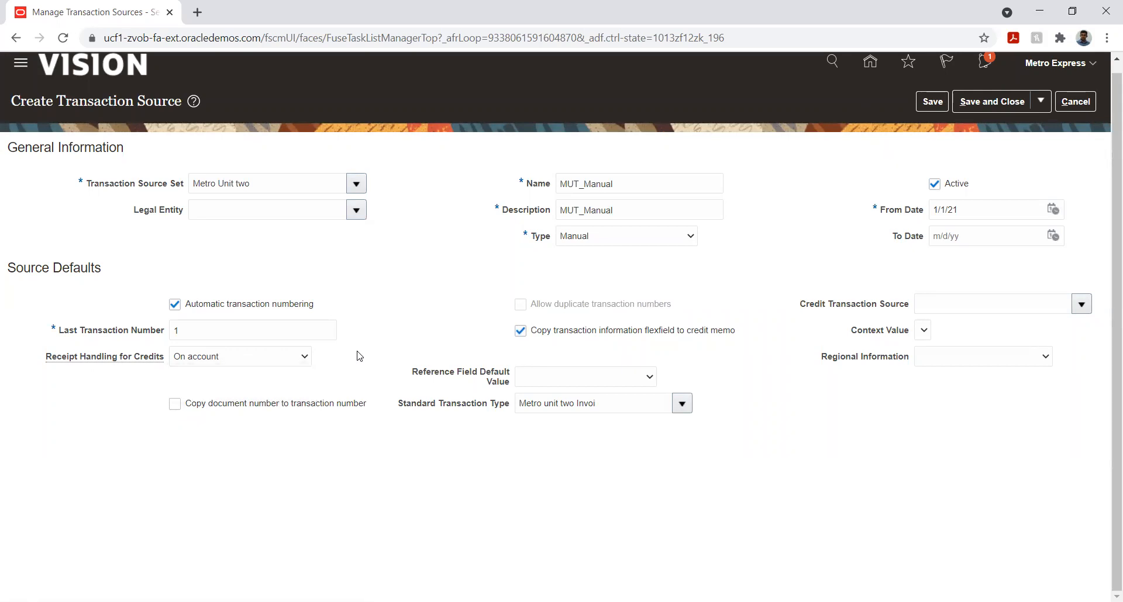
{"action": "left_click", "coordinate": [297, 358]}
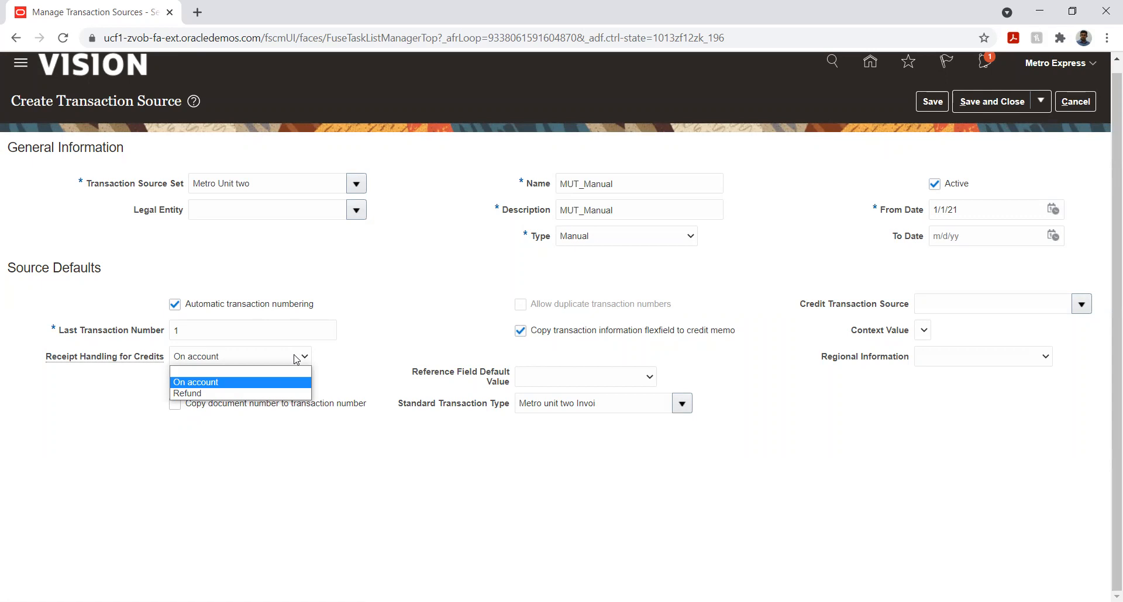
{"action": "left_click", "coordinate": [459, 310]}
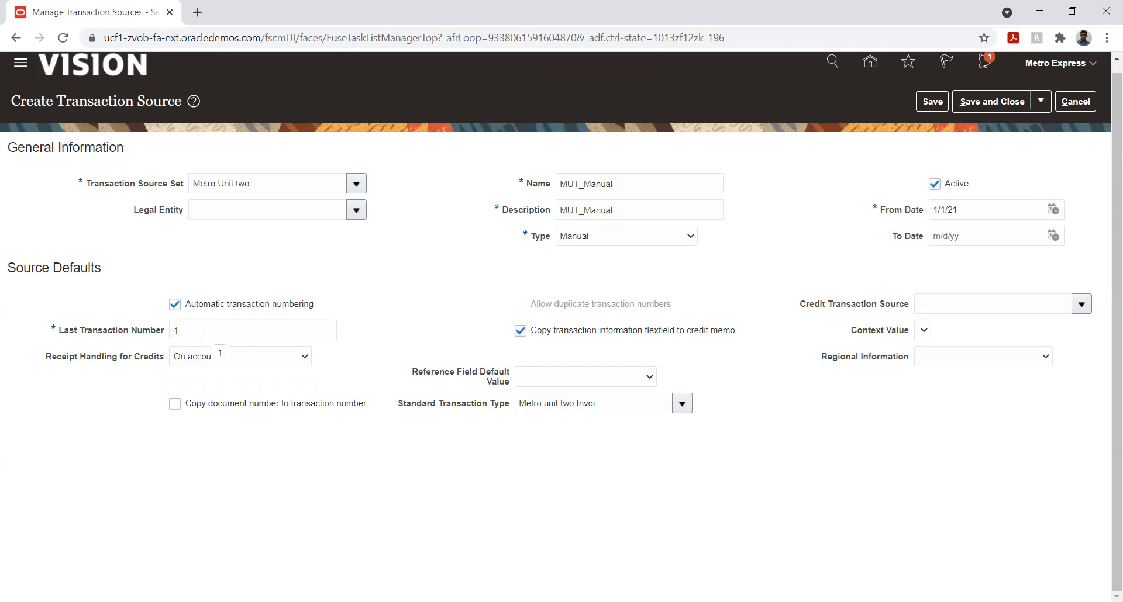
Save the MUT_Manual transaction source and close its creation page
{"action": "mouse_move", "coordinate": [577, 381]}
{"action": "left_click", "coordinate": [935, 104]}
{"action": "left_click", "coordinate": [976, 105]}
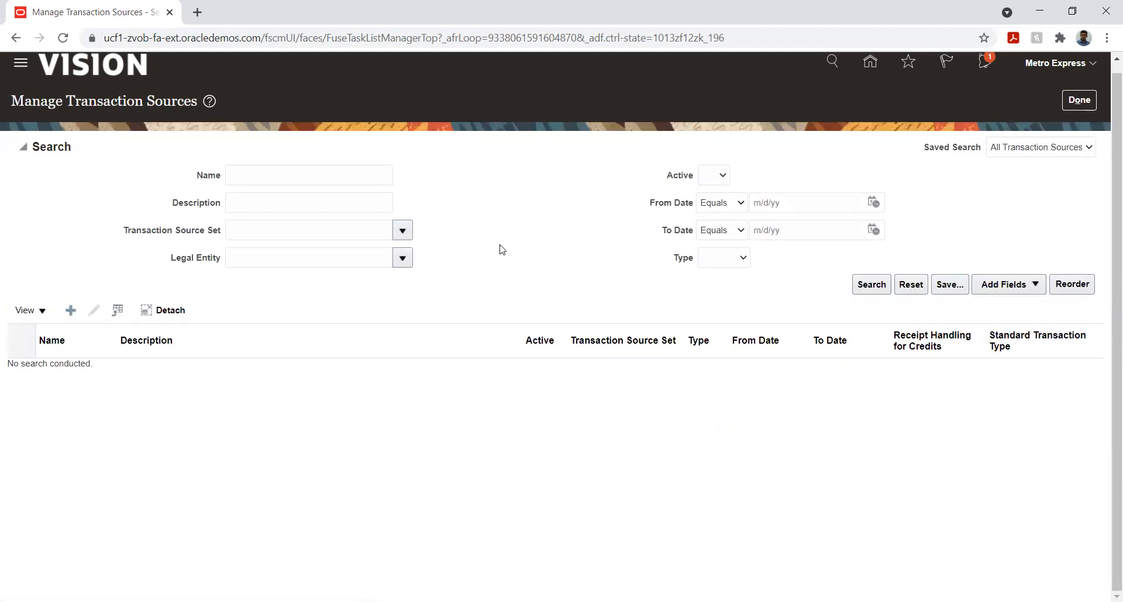
Create another transaction source and assign it to the Metro Unit two transaction source set
{"action": "left_click", "coordinate": [254, 183]}
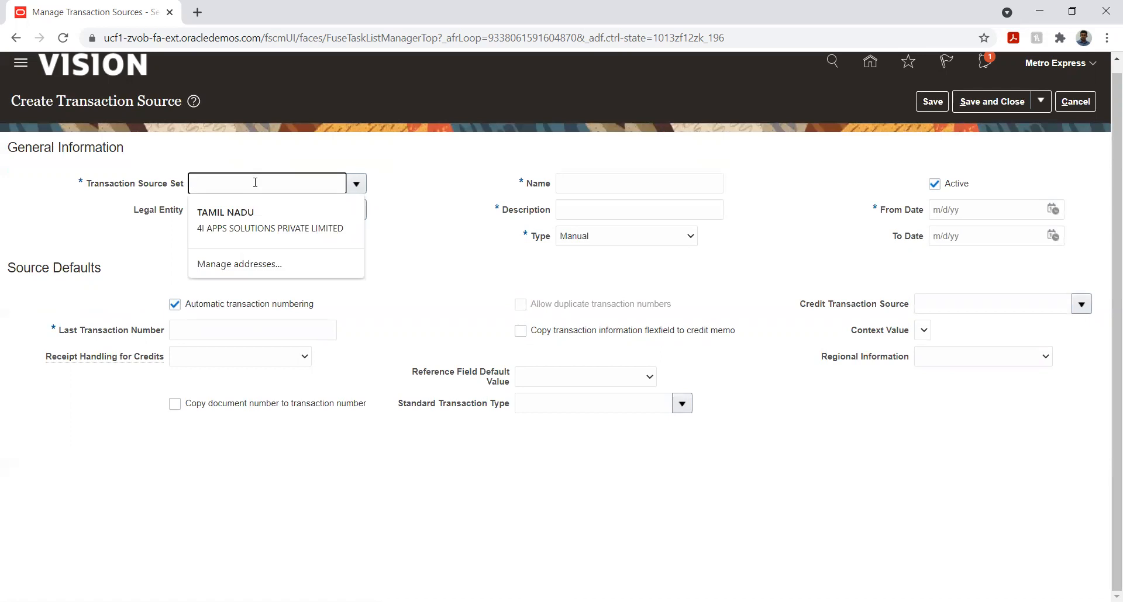
{"action": "type", "text": "Metr"}
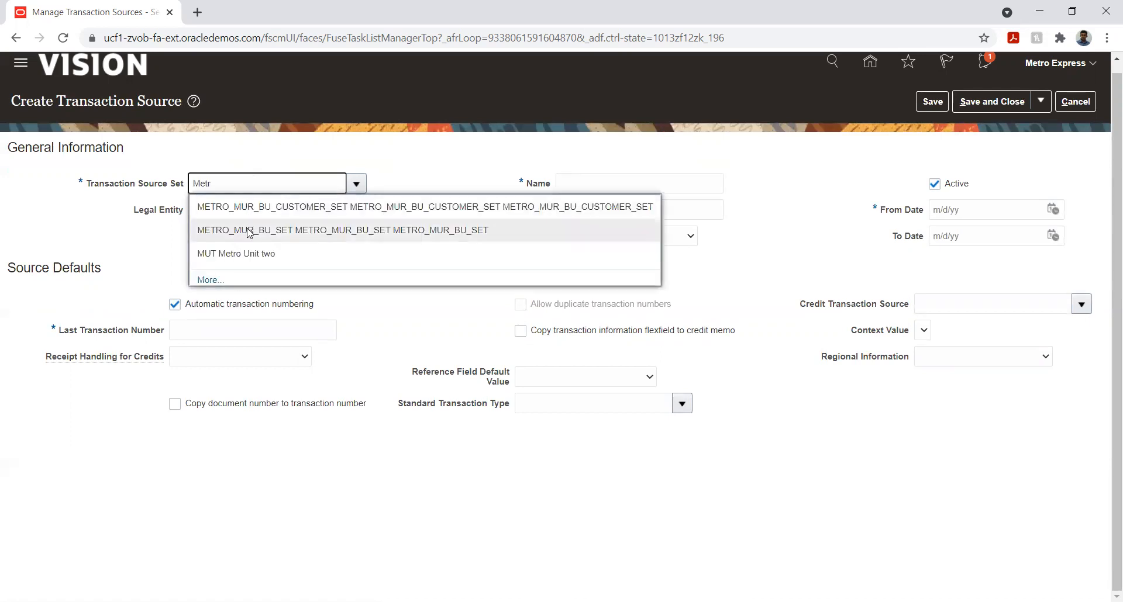
{"action": "left_click", "coordinate": [239, 253]}
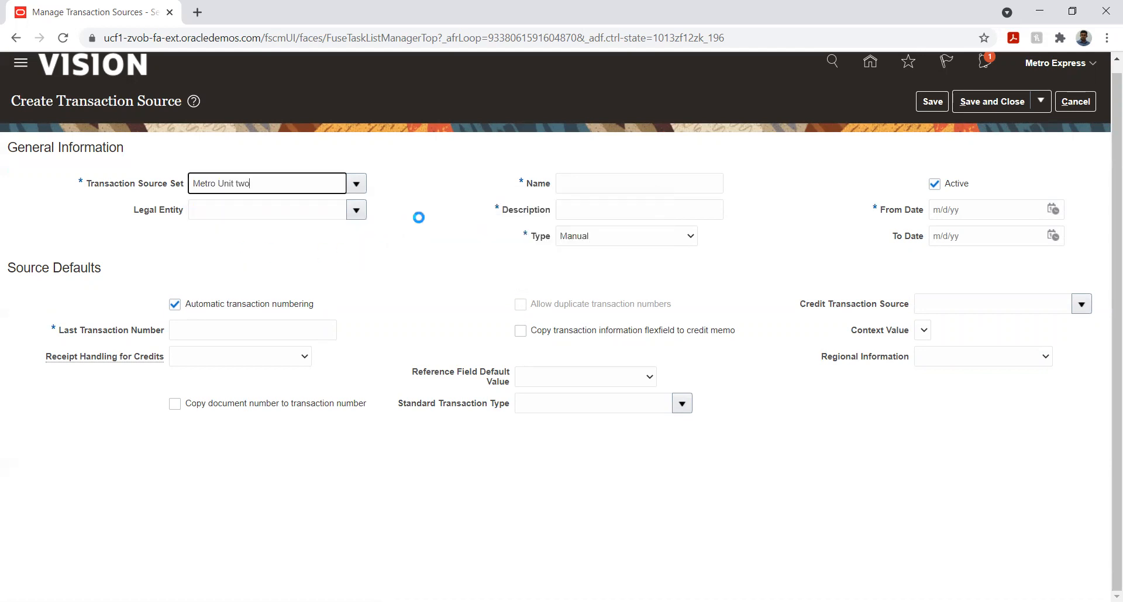
Name the new transaction source Metro_Import and copy that name into its description
{"action": "left_click", "coordinate": [588, 184]}
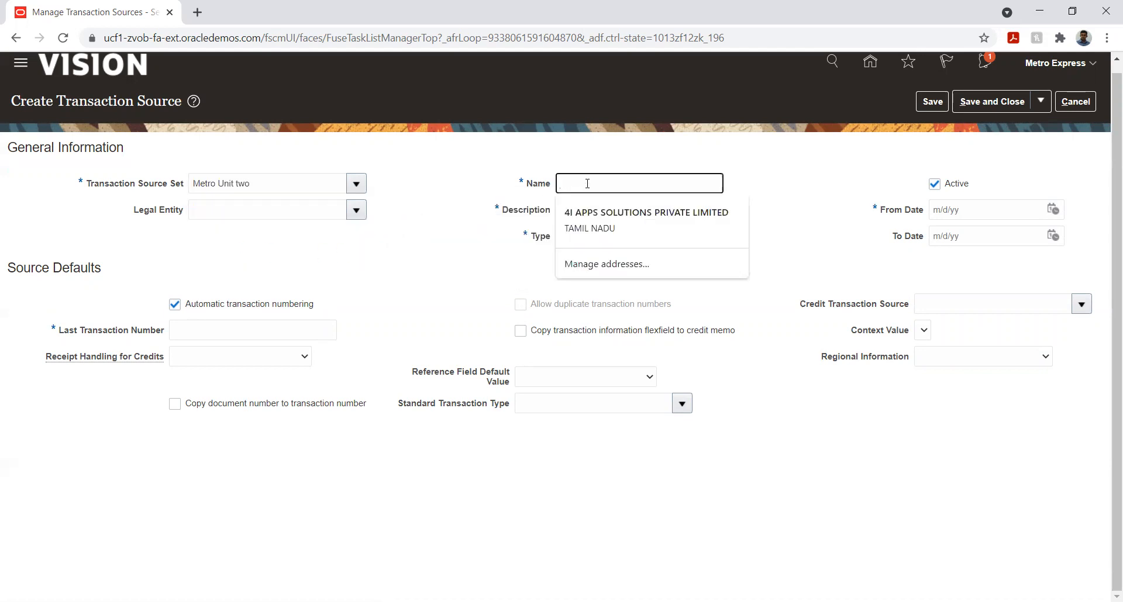
{"action": "type", "text": "Metro"}
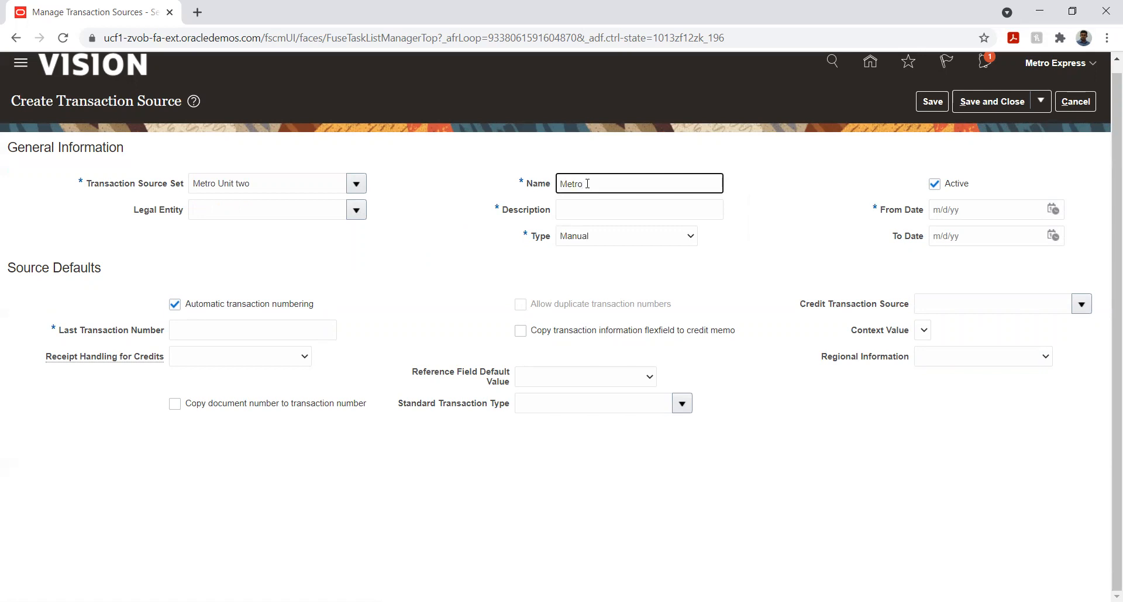
{"action": "type", "text": "_Import"}
{"action": "key", "text": "Tab"}
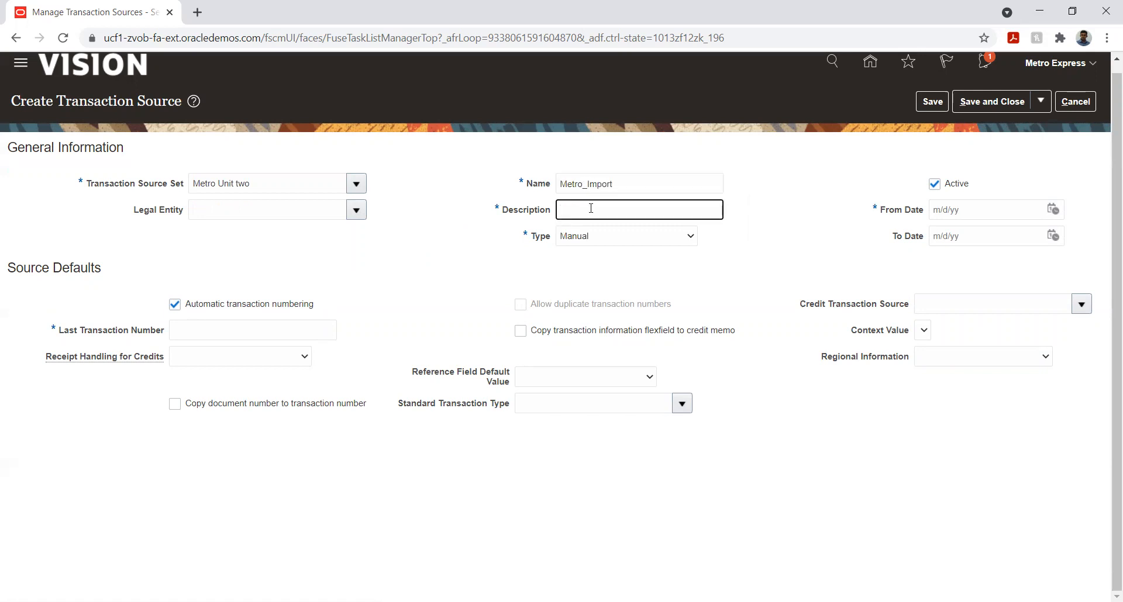
{"action": "left_click", "coordinate": [570, 184]}
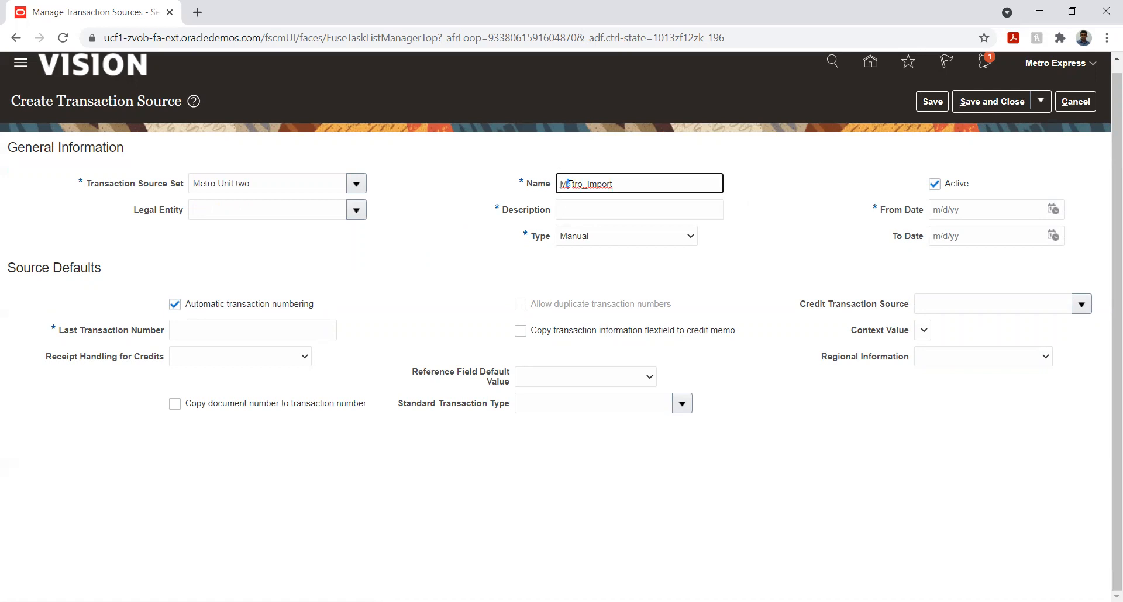
{"action": "double_click", "coordinate": [574, 185]}
{"action": "key", "text": "ctrl+c"}
{"action": "left_click", "coordinate": [567, 208]}
{"action": "key", "text": "ctrl+v"}
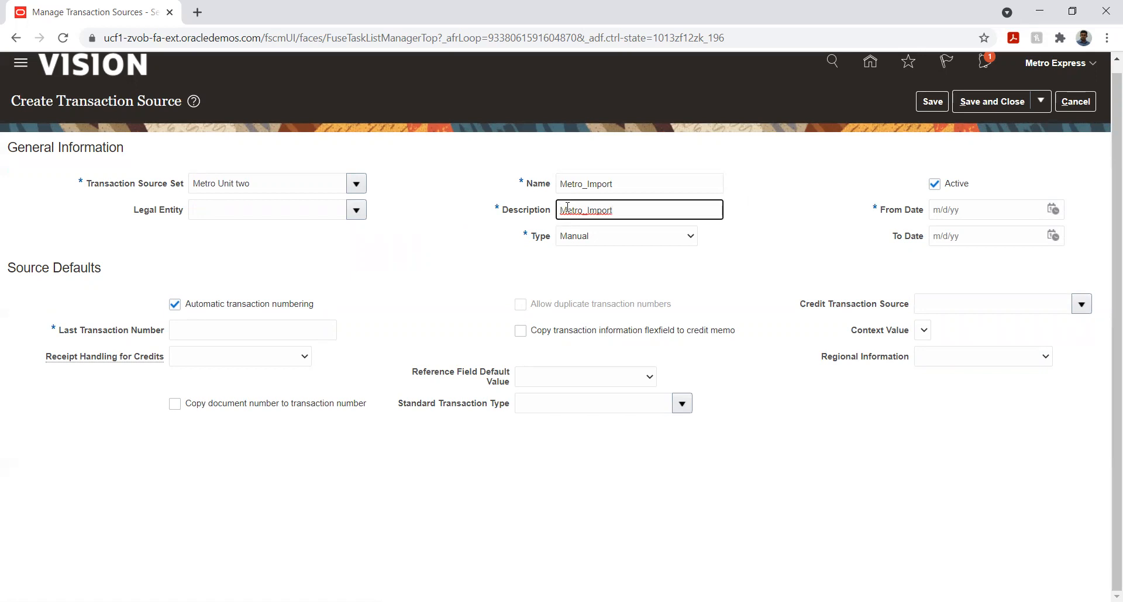
Set the Metro_Import source's Type to Imported and its From Date to 1/1/21
{"action": "left_click", "coordinate": [572, 238]}
{"action": "left_click", "coordinate": [577, 250]}
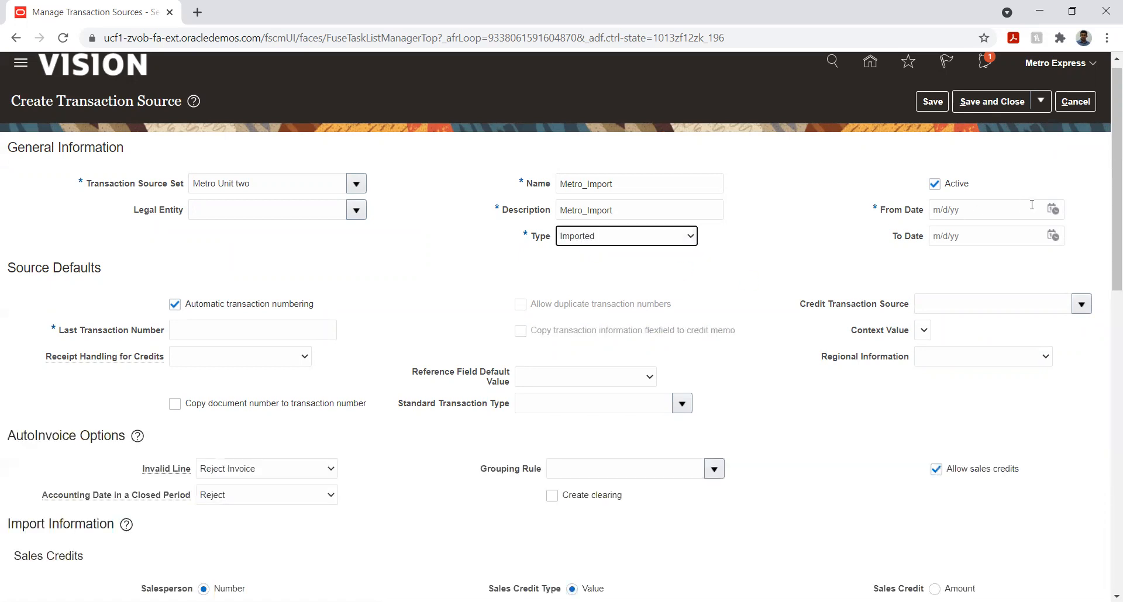
{"action": "left_click", "coordinate": [1053, 211]}
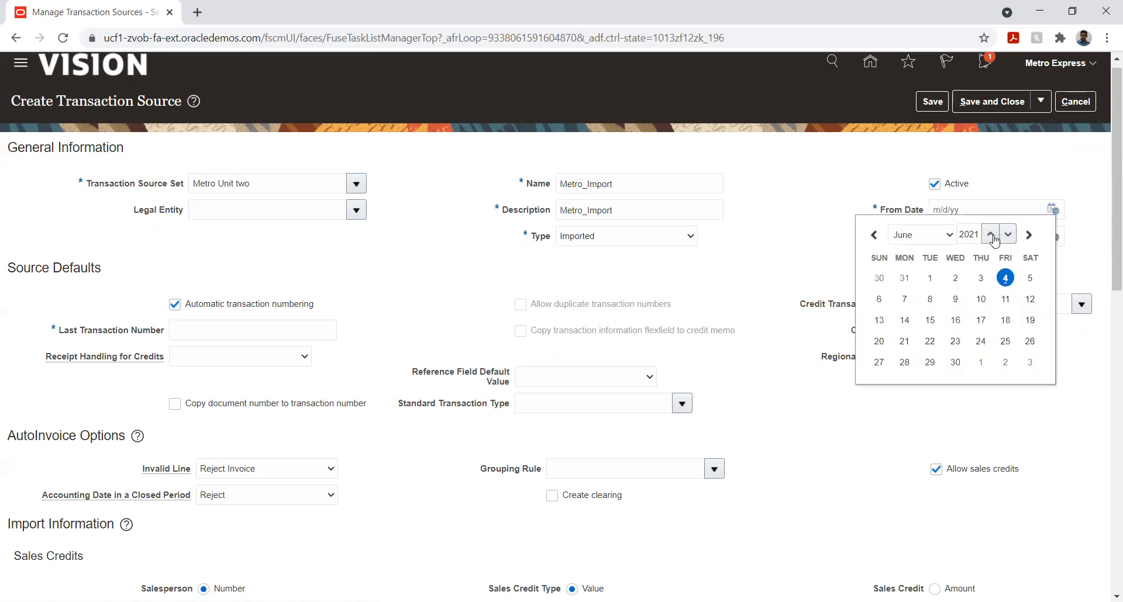
{"action": "left_click", "coordinate": [914, 235]}
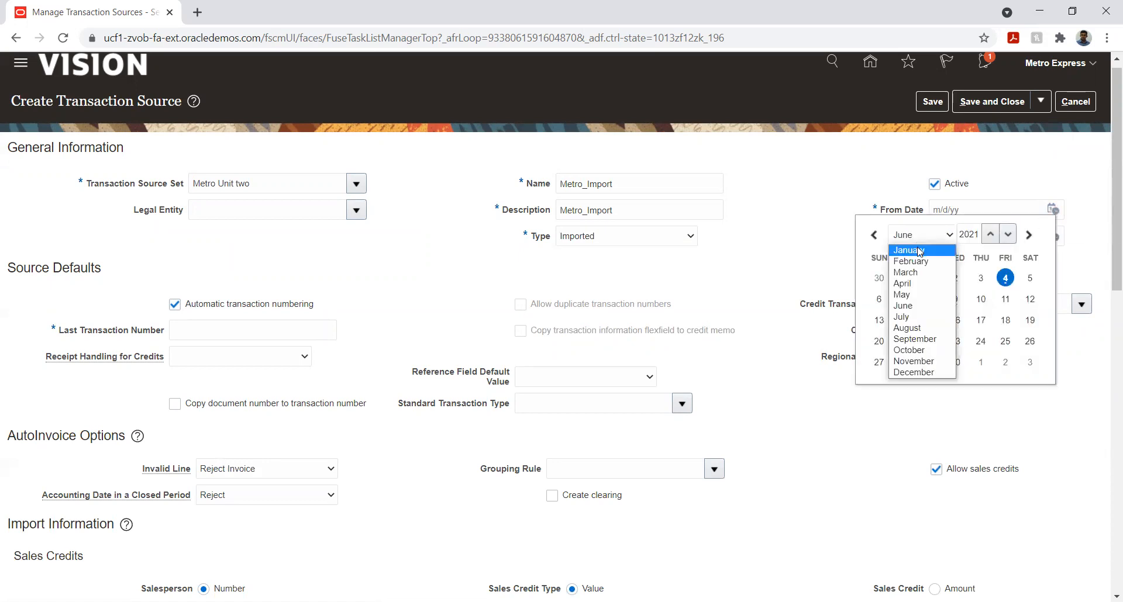
{"action": "left_click", "coordinate": [917, 250]}
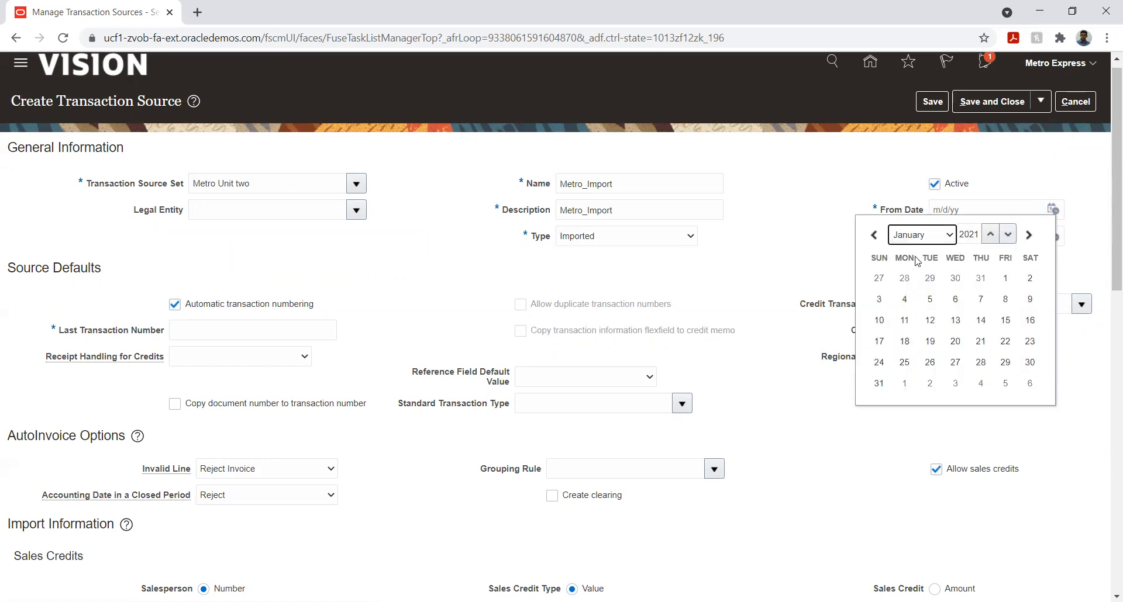
{"action": "left_click", "coordinate": [1006, 280]}
{"action": "left_click", "coordinate": [771, 243]}
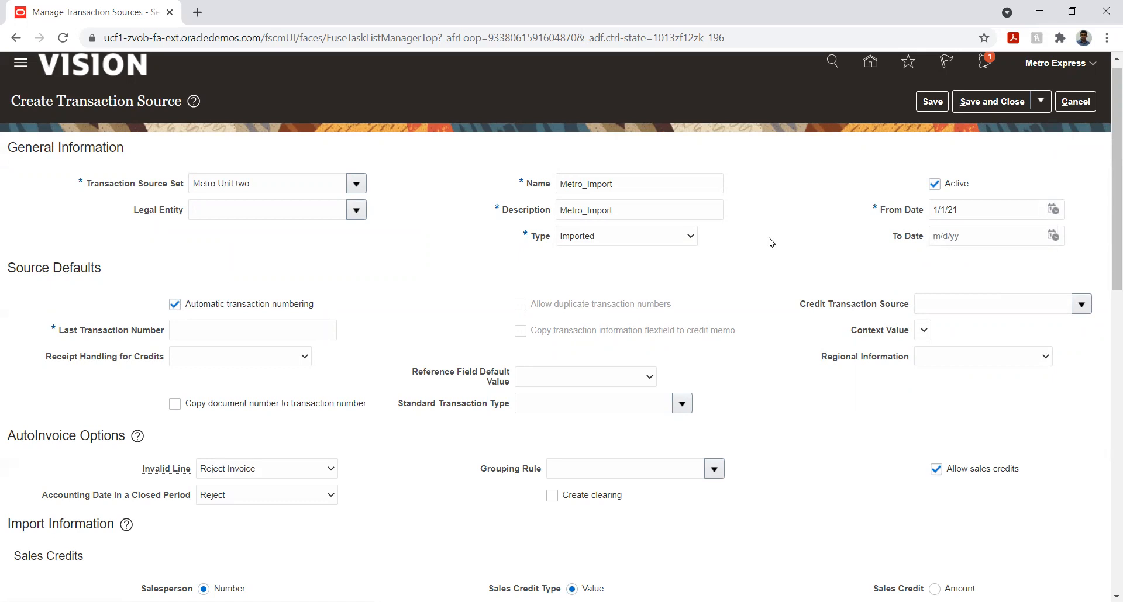
Set the imported source's Last Transaction Number to 1 and Receipt Handling for Credits to On account
{"action": "left_click", "coordinate": [303, 325]}
{"action": "type", "text": "1"}
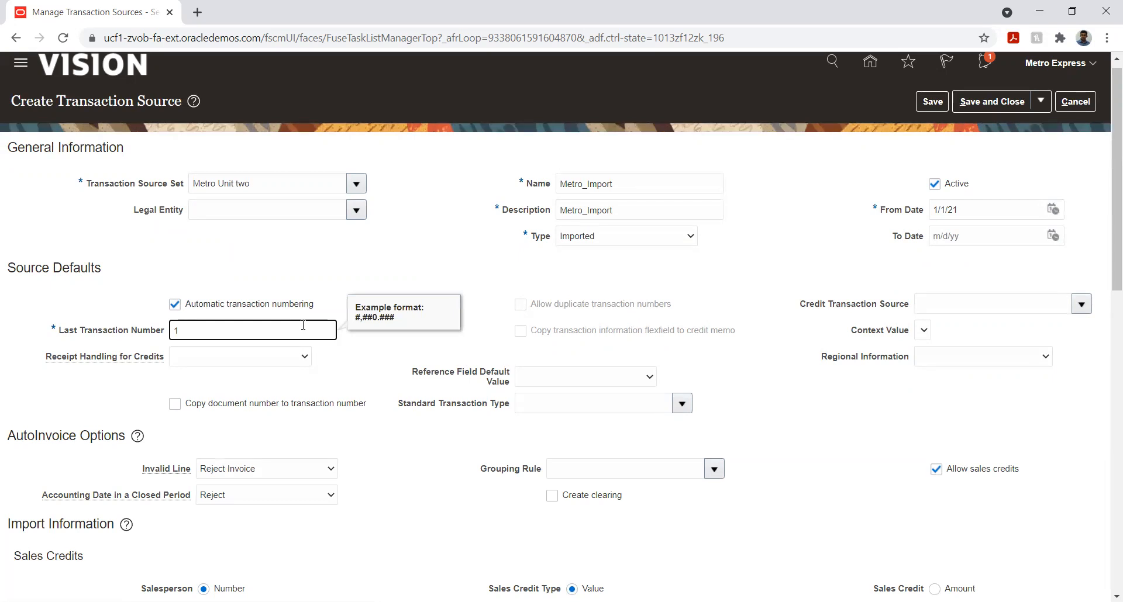
{"action": "left_click", "coordinate": [446, 234]}
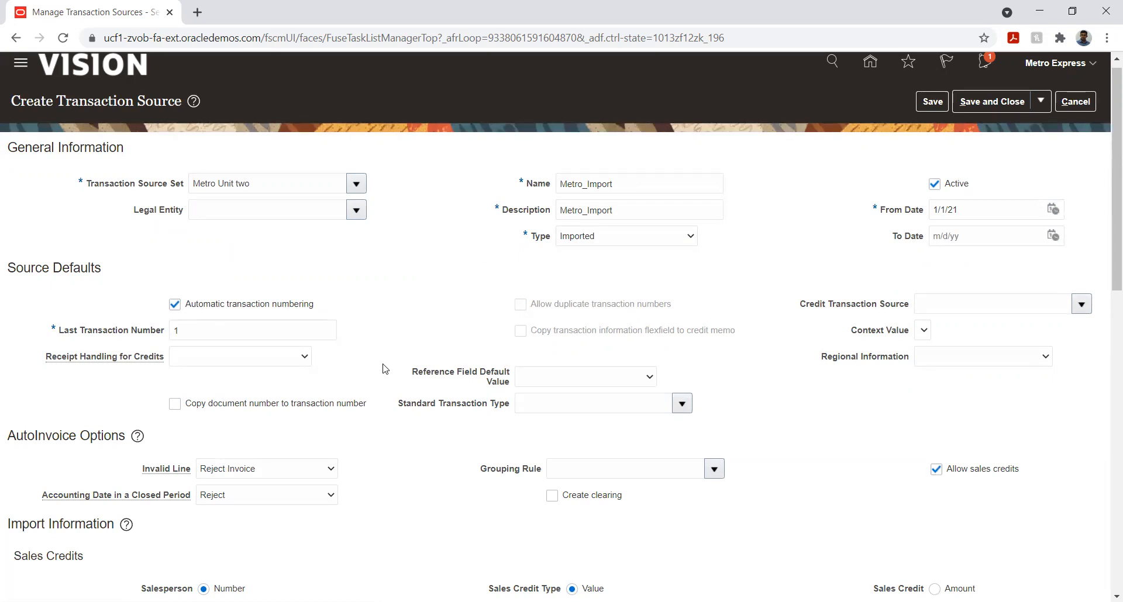
{"action": "left_click", "coordinate": [215, 359]}
{"action": "left_click", "coordinate": [205, 383]}
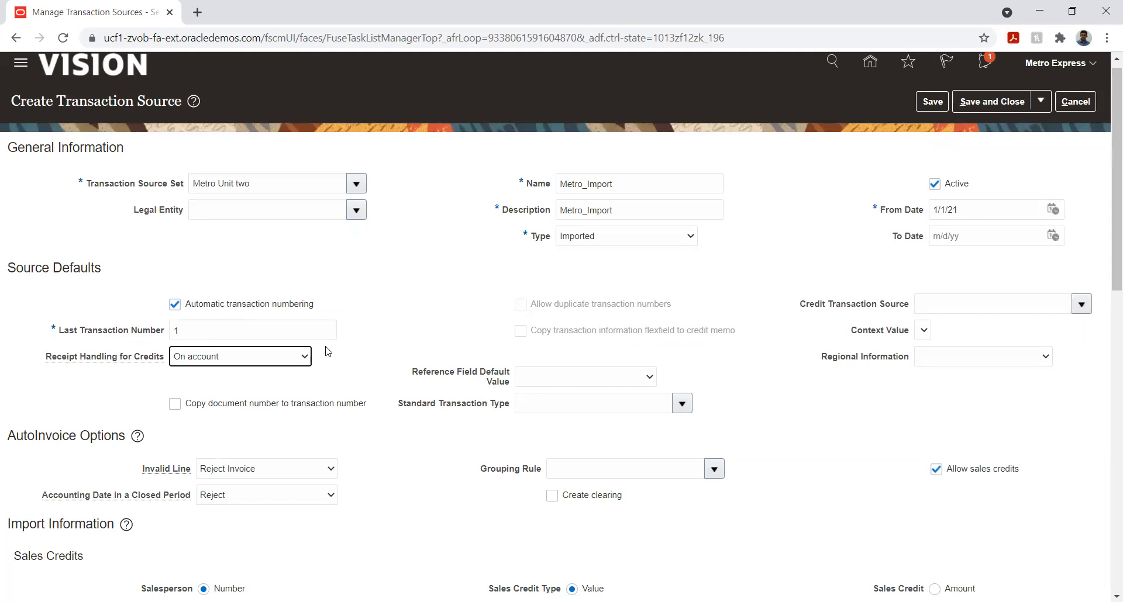
Assign Metro unit two Invoi as the Standard Transaction Type and enable copying the document number to the transaction number
{"action": "left_click", "coordinate": [622, 403]}
{"action": "type", "text": "Met"}
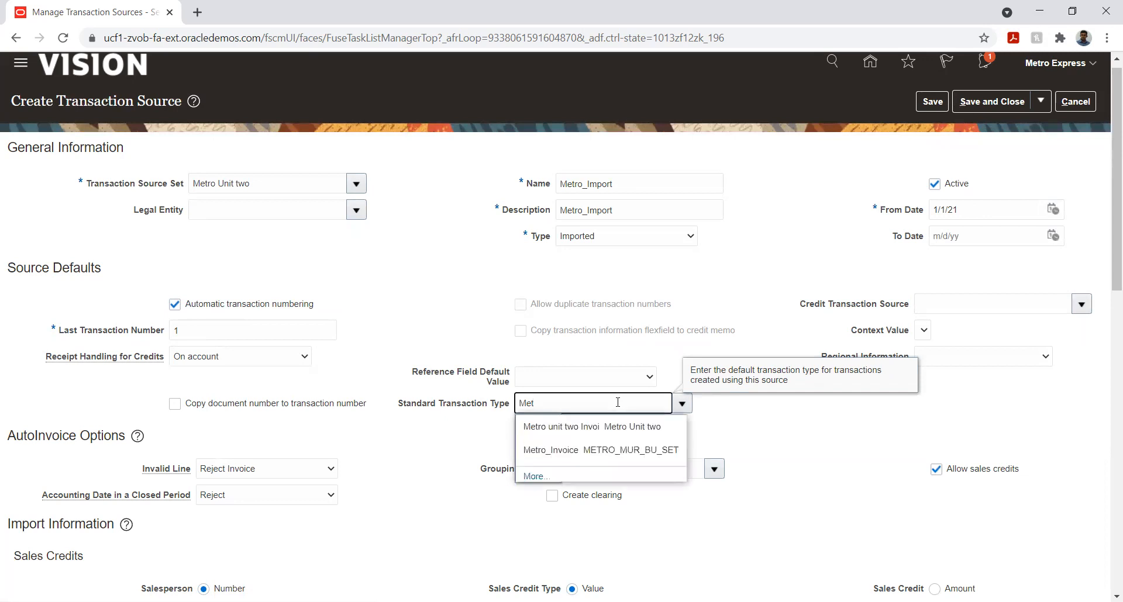
{"action": "left_click", "coordinate": [570, 438]}
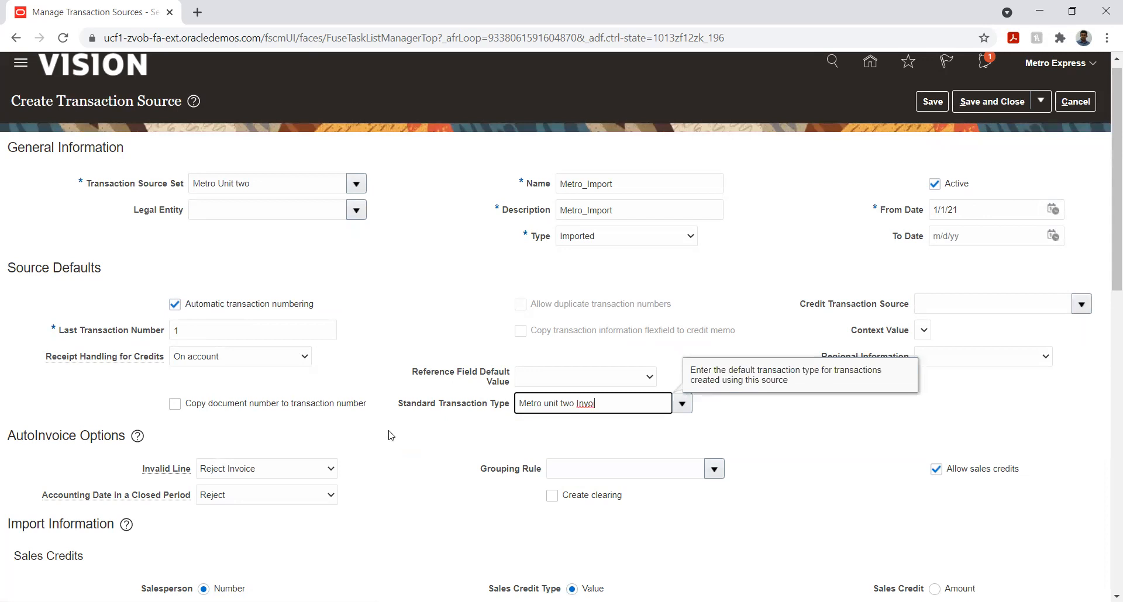
{"action": "left_click", "coordinate": [175, 404]}
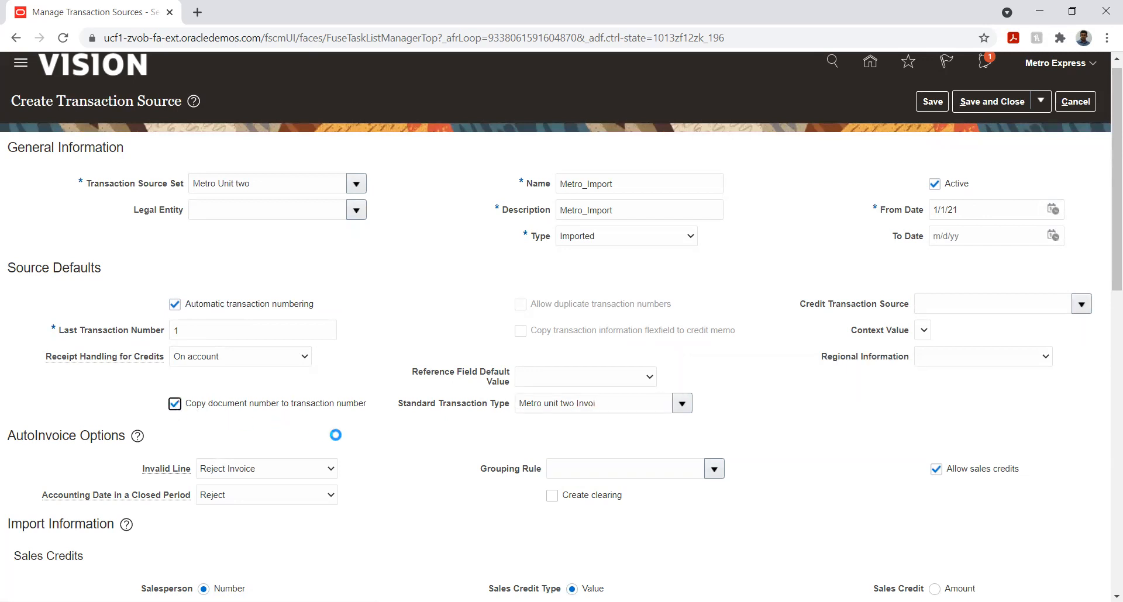
Examine the Invalid Line choices in the imported source's AutoInvoice options
{"action": "scroll", "coordinate": [826, 371], "scroll_direction": "down", "scroll_amount": 5}
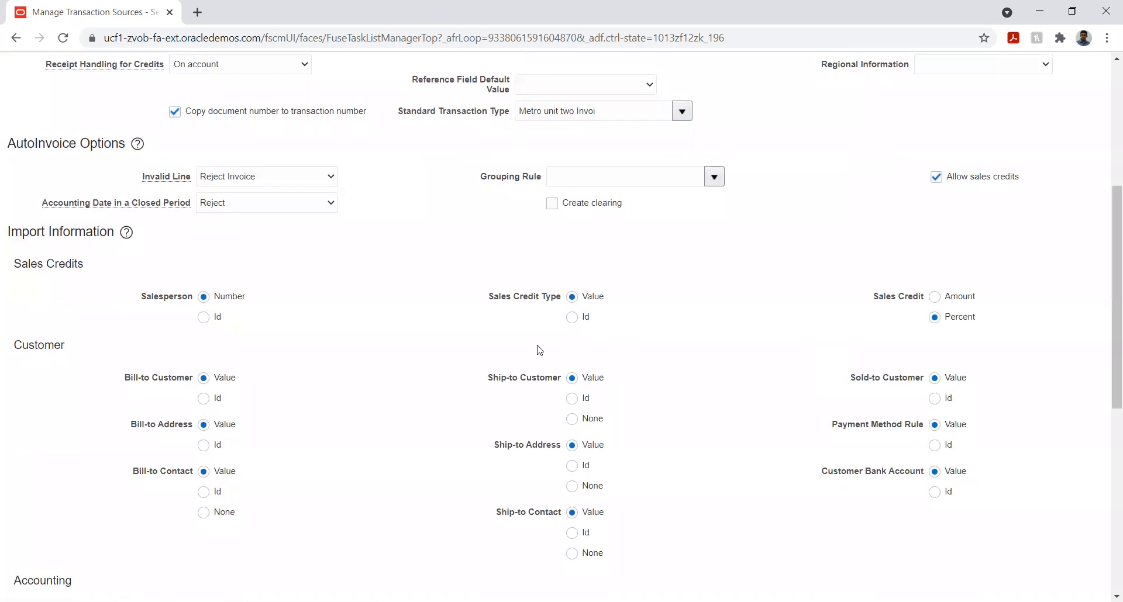
{"action": "mouse_move", "coordinate": [188, 181]}
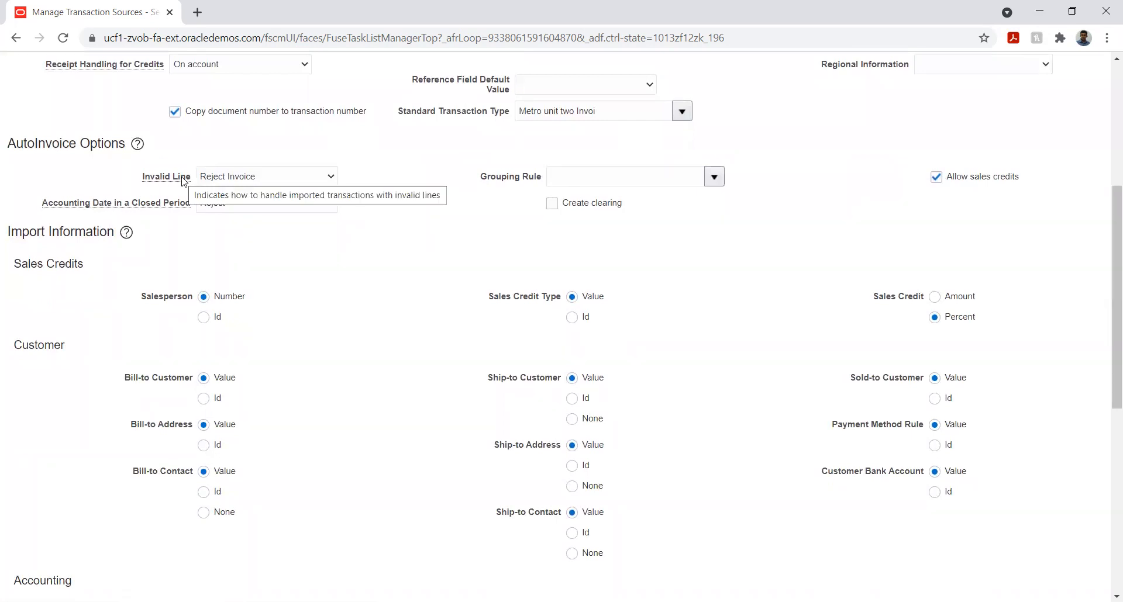
{"action": "left_click", "coordinate": [268, 179]}
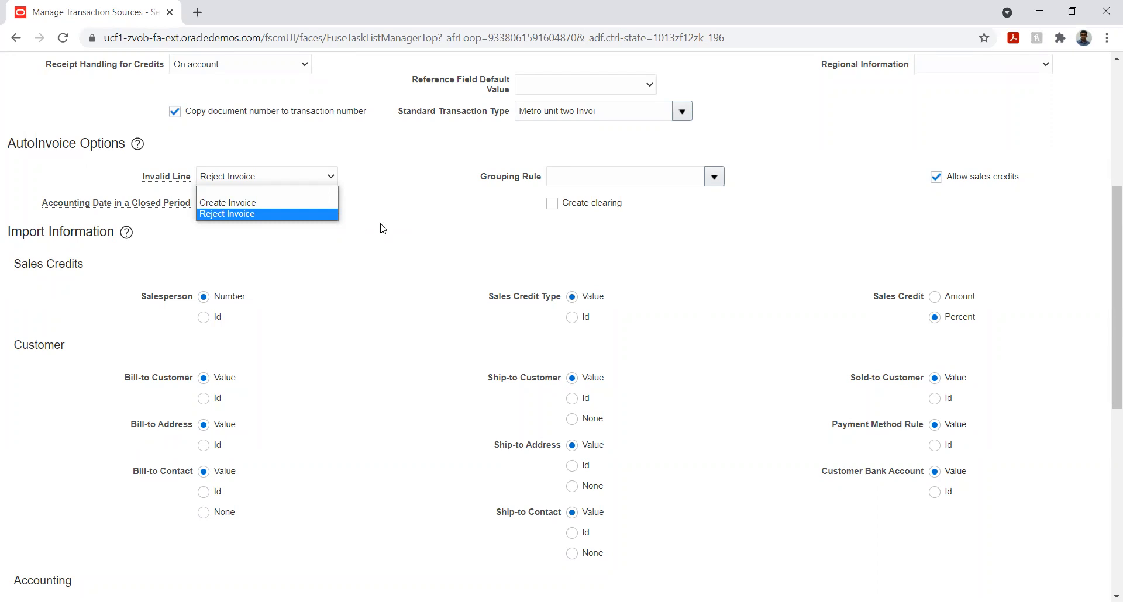
Keep the reject choices for Invalid Line and Accounting Date in a Closed Period, and set the Grouping Rule to DEFAULT
{"action": "left_click", "coordinate": [383, 228]}
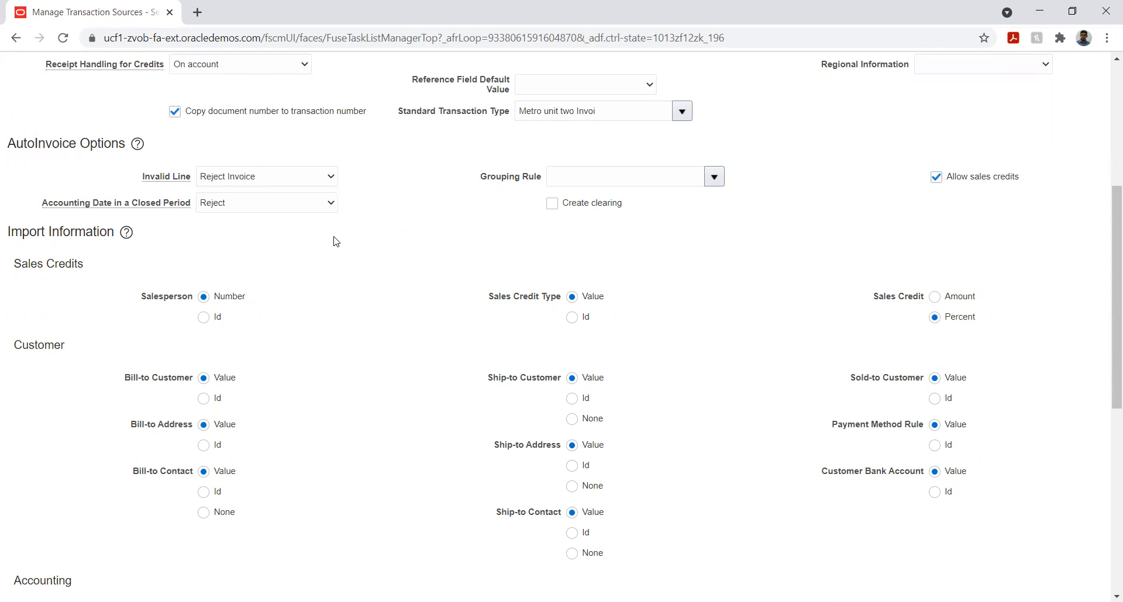
{"action": "left_click", "coordinate": [241, 210]}
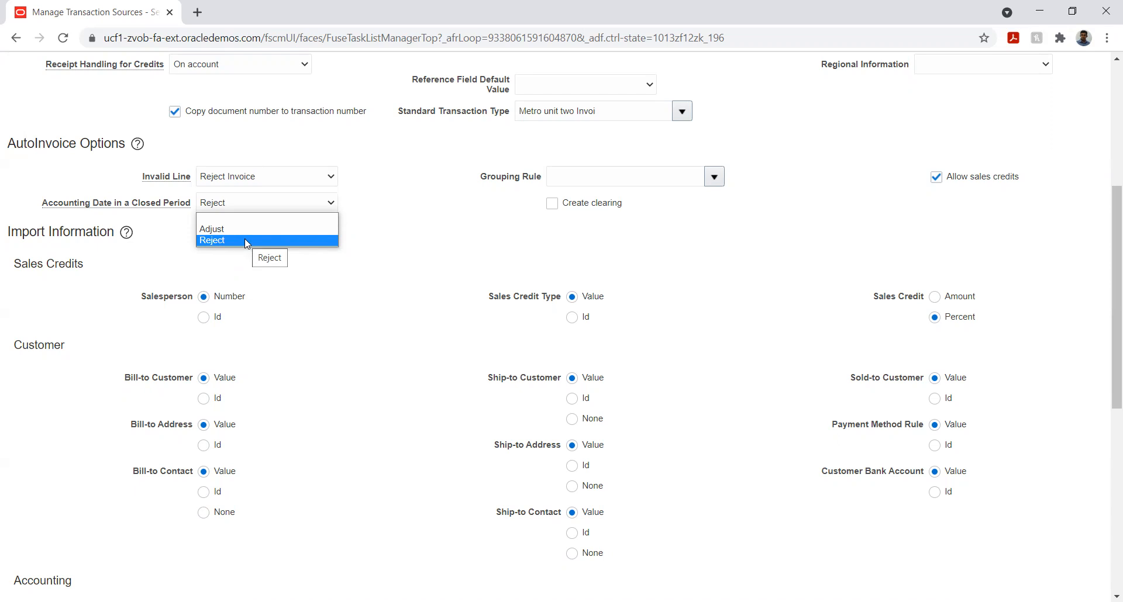
{"action": "left_click", "coordinate": [367, 241]}
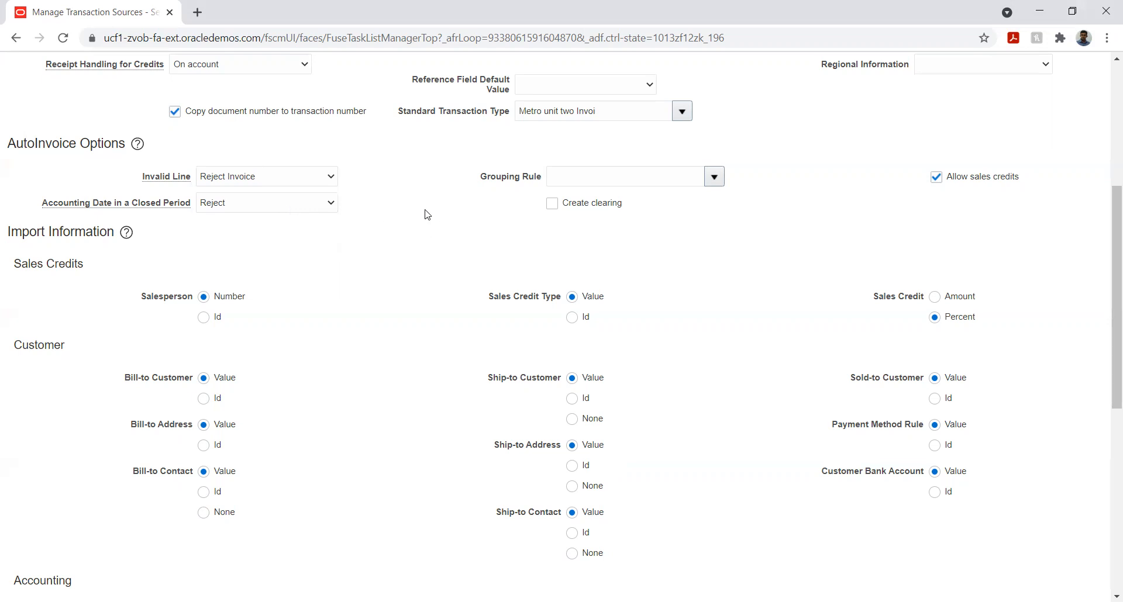
{"action": "mouse_move", "coordinate": [47, 205]}
{"action": "left_click", "coordinate": [716, 177]}
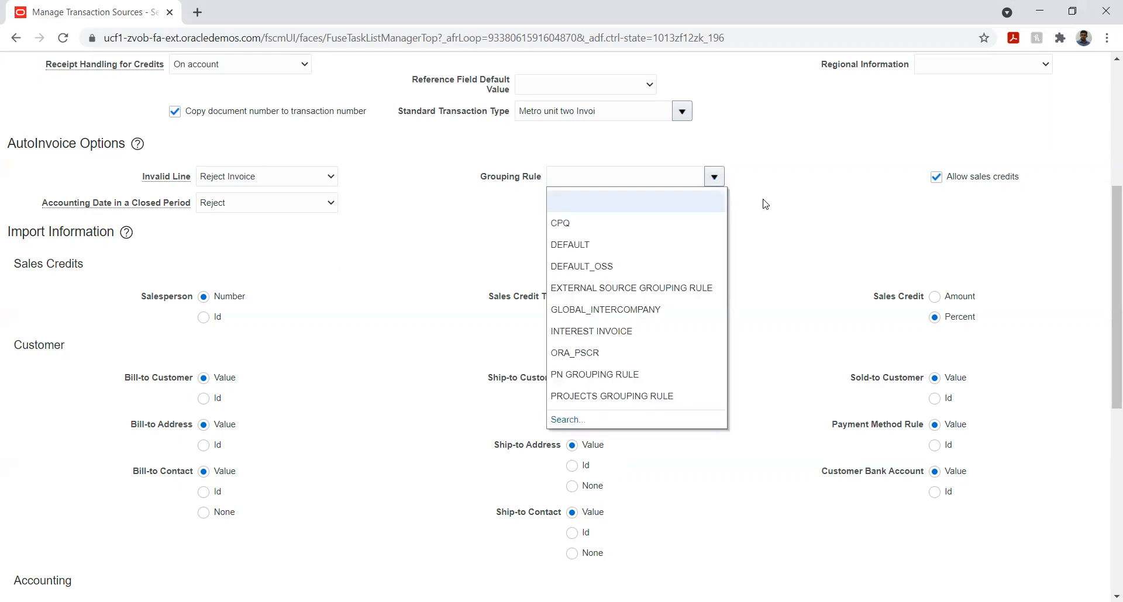
{"action": "left_click", "coordinate": [672, 242]}
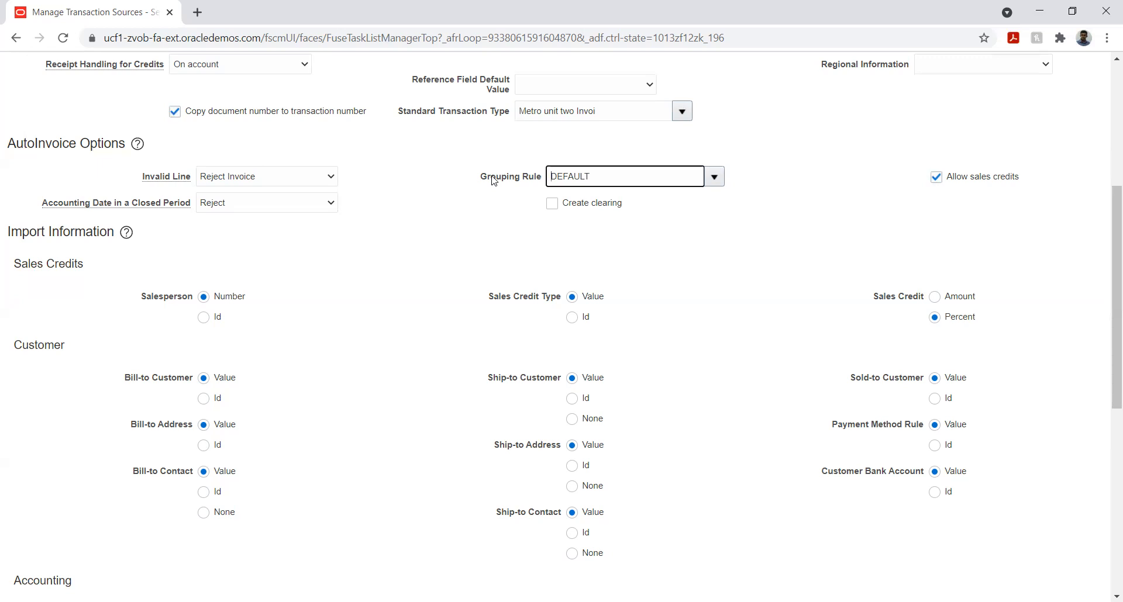
{"action": "left_click", "coordinate": [725, 278]}
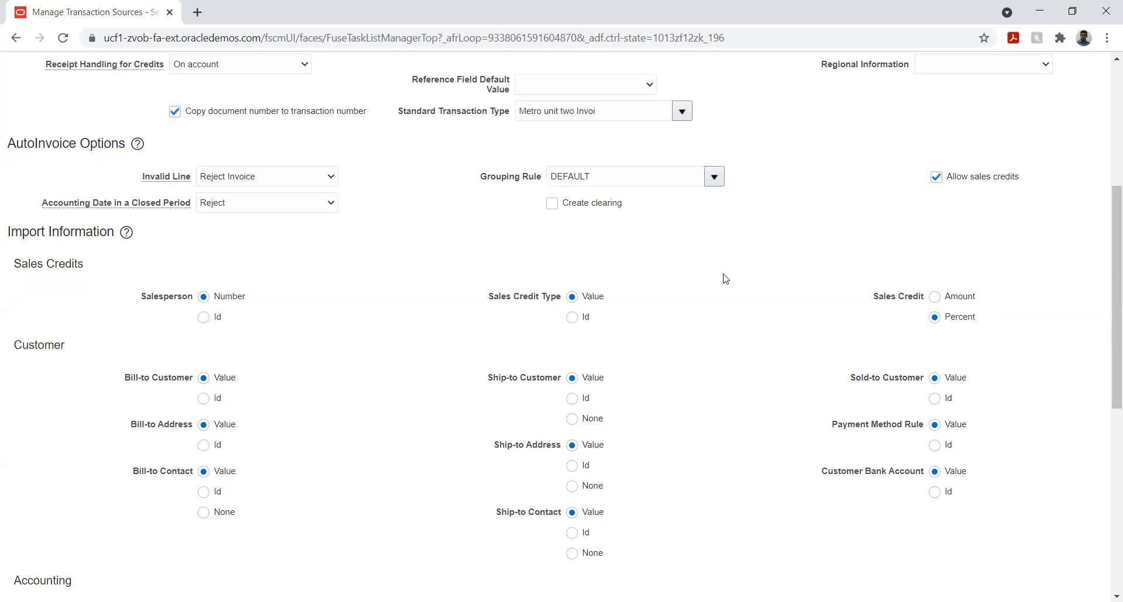
Set Salesperson and Sales Credit Type in the Sales Credits import information to Id
{"action": "scroll", "coordinate": [359, 277], "scroll_direction": "down", "scroll_amount": 1}
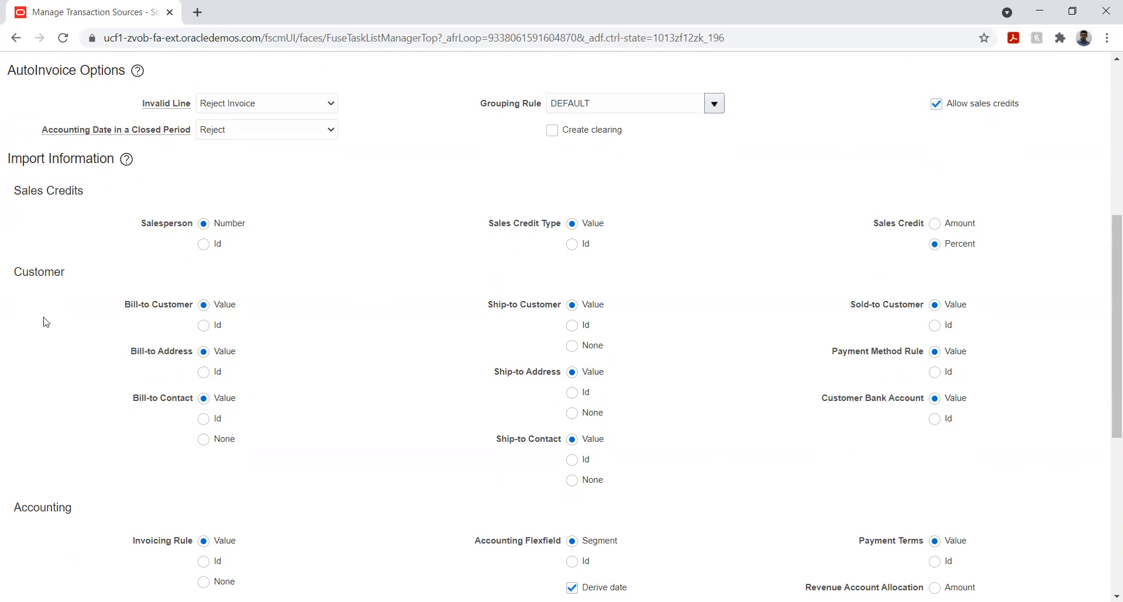
{"action": "scroll", "coordinate": [58, 297], "scroll_direction": "down", "scroll_amount": 1}
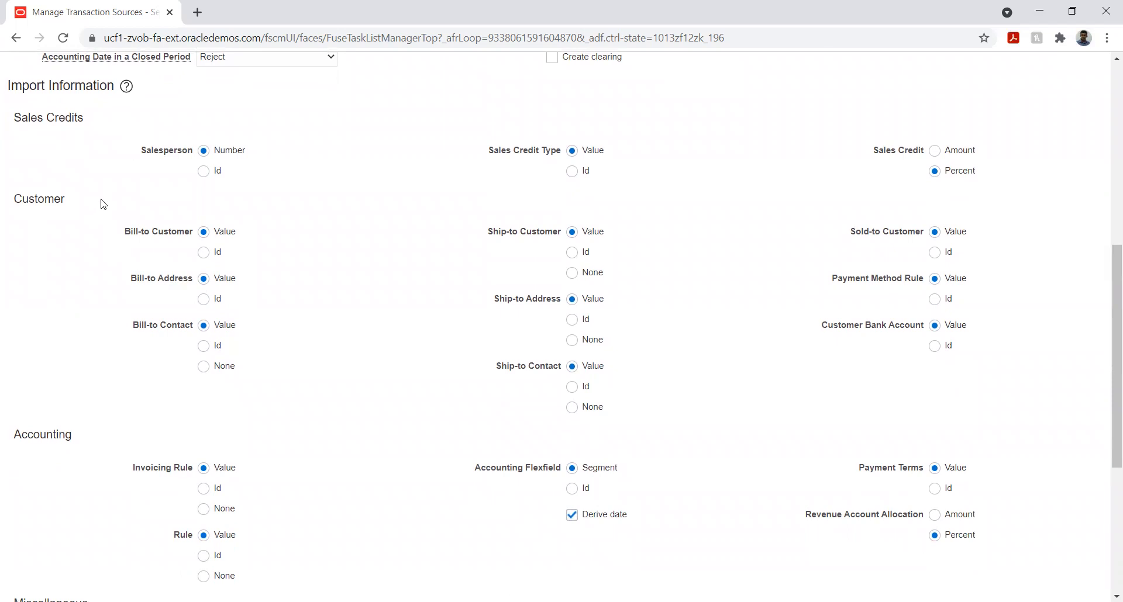
{"action": "left_click", "coordinate": [204, 171]}
{"action": "left_click", "coordinate": [571, 171]}
Set the Customer import options to Id for bill-to, ship-to and sold-to customer, bill-to contact, ship-to address and contact, payment method rule and bank account
{"action": "left_click", "coordinate": [205, 254]}
{"action": "left_click", "coordinate": [571, 253]}
{"action": "left_click", "coordinate": [934, 252]}
{"action": "left_click", "coordinate": [203, 346]}
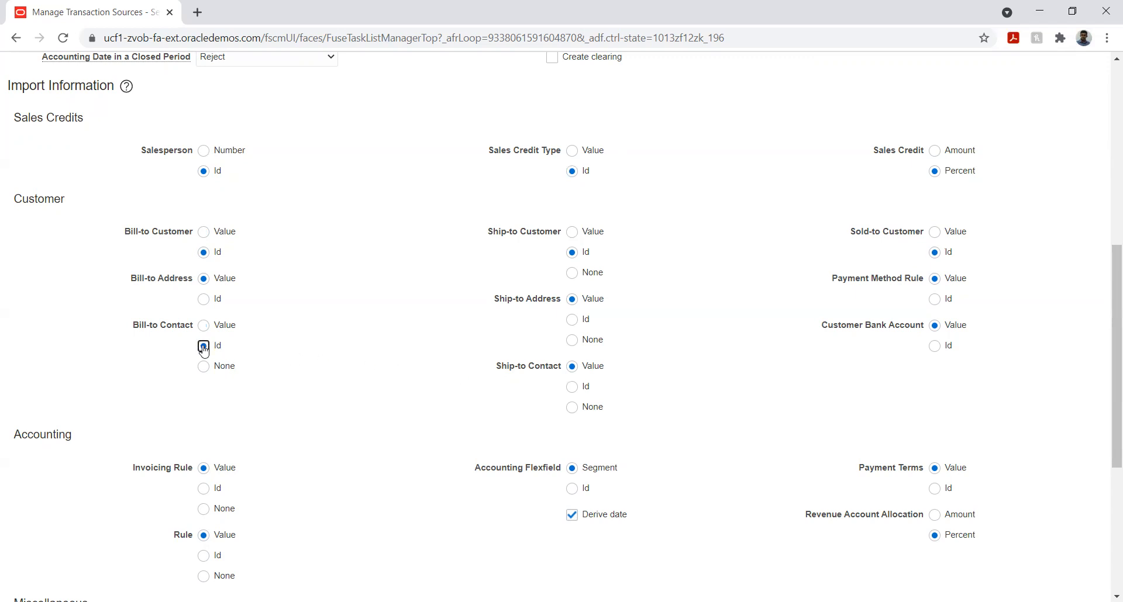
{"action": "left_click", "coordinate": [572, 321]}
{"action": "left_click", "coordinate": [934, 299]}
{"action": "left_click", "coordinate": [572, 387]}
{"action": "left_click", "coordinate": [934, 346]}
{"action": "left_click", "coordinate": [689, 405]}
Set Invoicing Rule, Accounting Flexfield and Payment Terms to Id, and change the customer's Bill-to Address option to Id
{"action": "scroll", "coordinate": [424, 356], "scroll_direction": "up", "scroll_amount": 1}
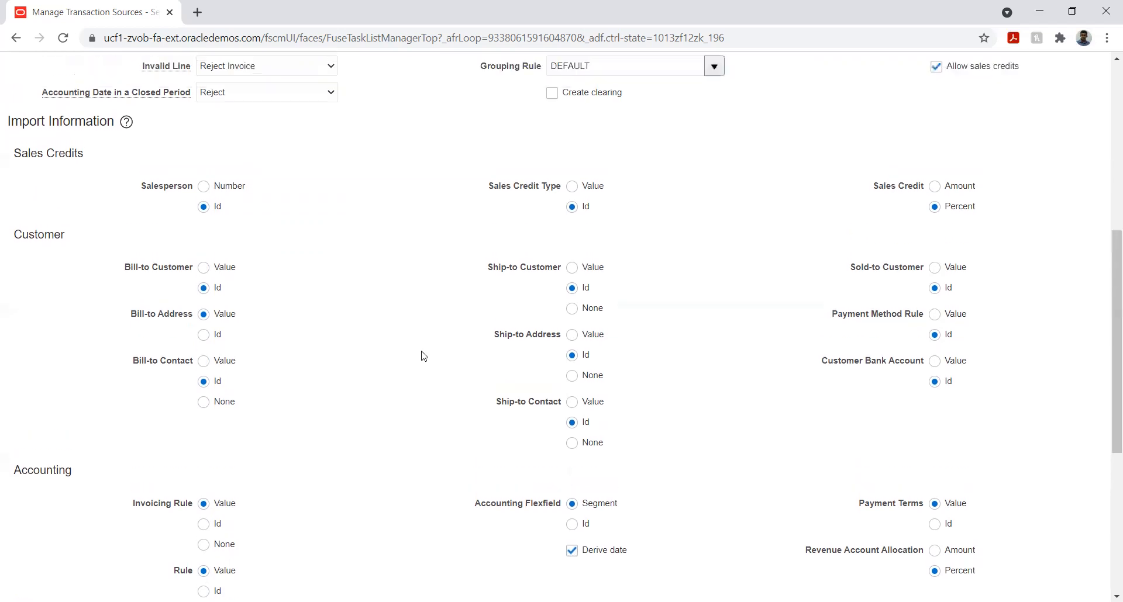
{"action": "scroll", "coordinate": [424, 356], "scroll_direction": "up", "scroll_amount": 7}
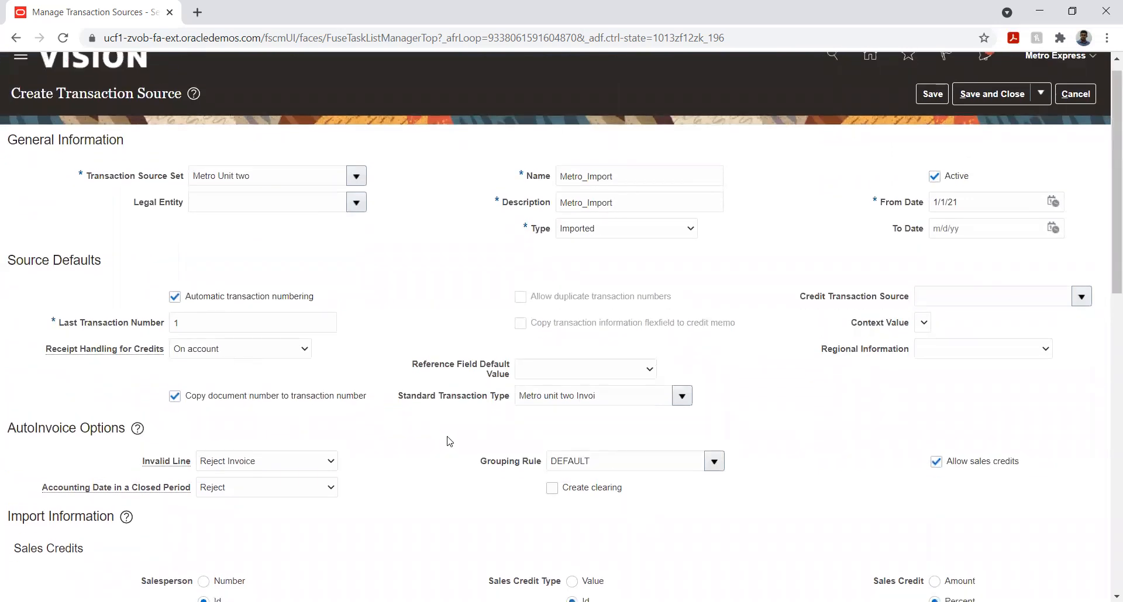
{"action": "scroll", "coordinate": [449, 441], "scroll_direction": "down", "scroll_amount": 7}
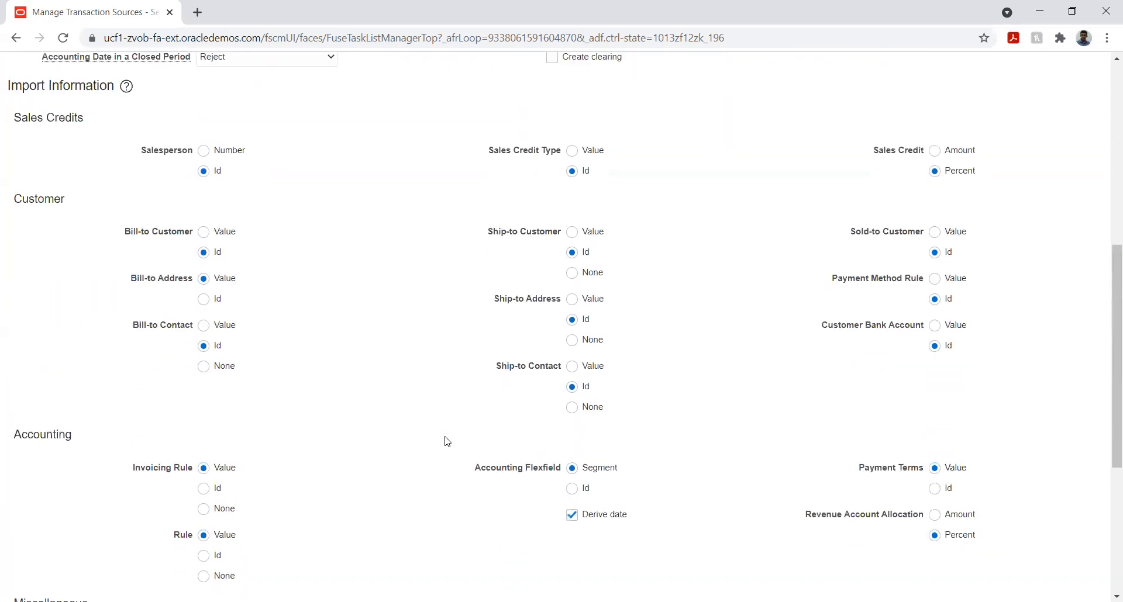
{"action": "scroll", "coordinate": [433, 448], "scroll_direction": "down", "scroll_amount": 2}
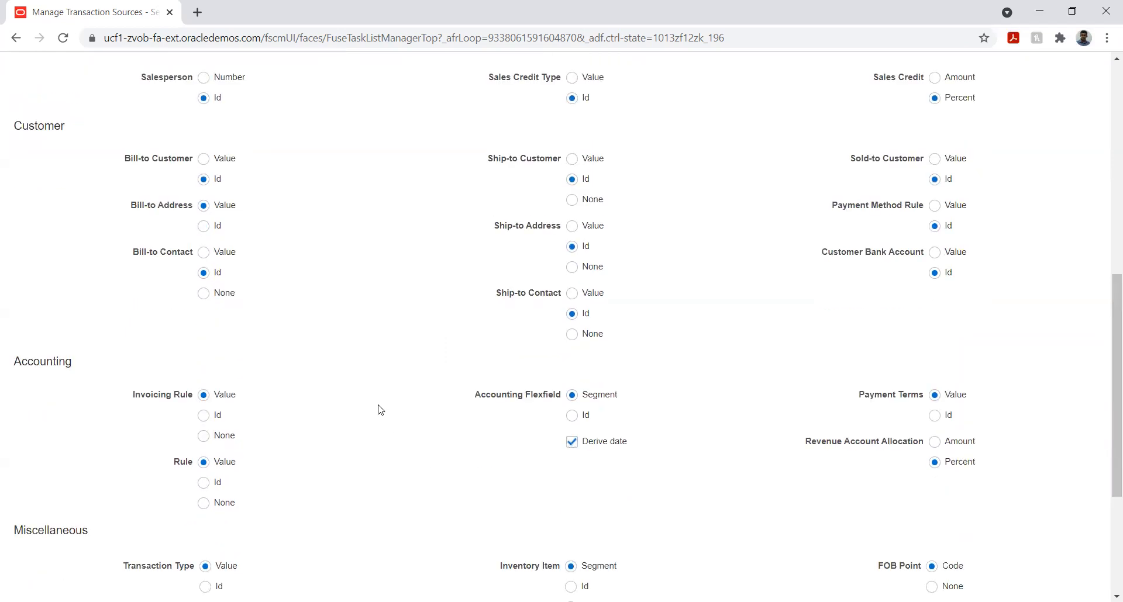
{"action": "scroll", "coordinate": [380, 409], "scroll_direction": "down", "scroll_amount": 2}
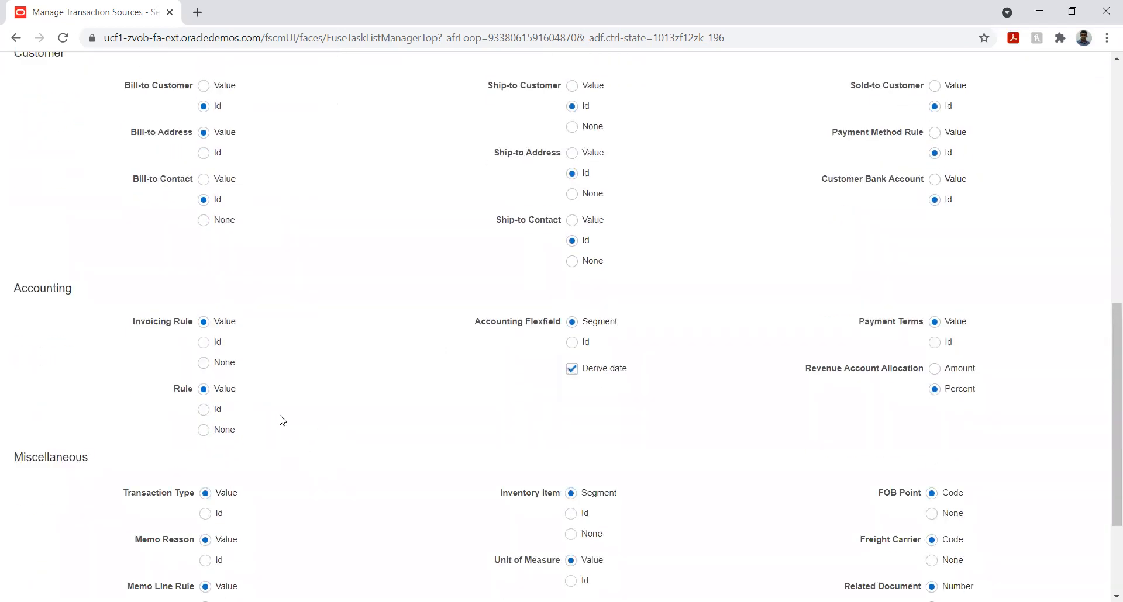
{"action": "left_click", "coordinate": [203, 342]}
{"action": "left_click", "coordinate": [573, 343]}
{"action": "left_click", "coordinate": [935, 343]}
{"action": "scroll", "coordinate": [364, 413], "scroll_direction": "up", "scroll_amount": 3}
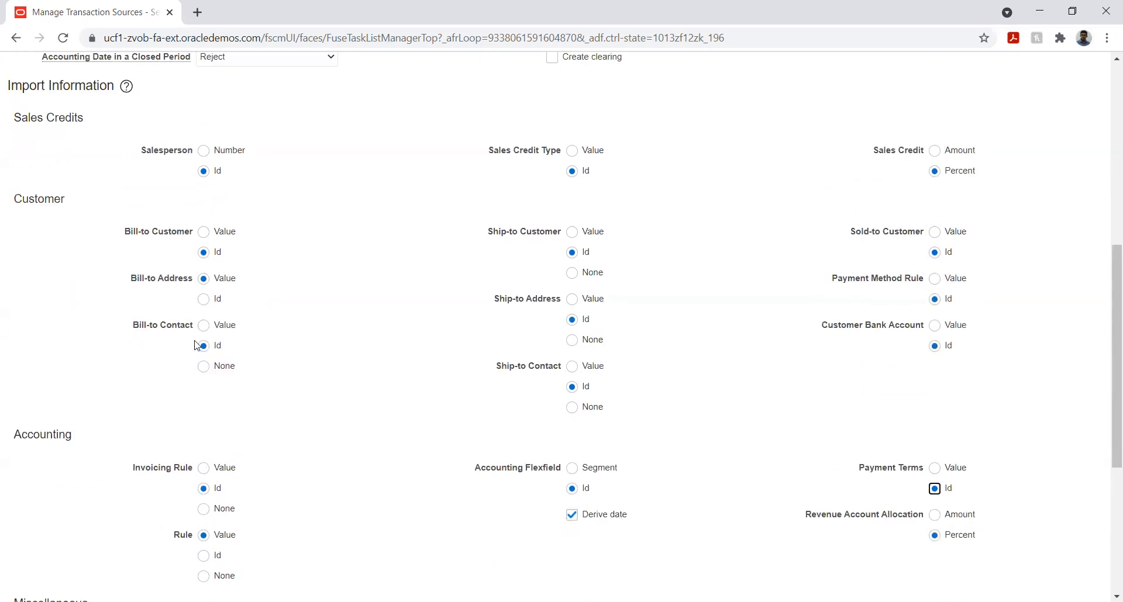
{"action": "left_click", "coordinate": [203, 300]}
Set the Miscellaneous import options Transaction Type, Memo Reason, Memo Line Rule, Inventory Item and Unit of Measure to Id
{"action": "scroll", "coordinate": [350, 389], "scroll_direction": "down", "scroll_amount": 5}
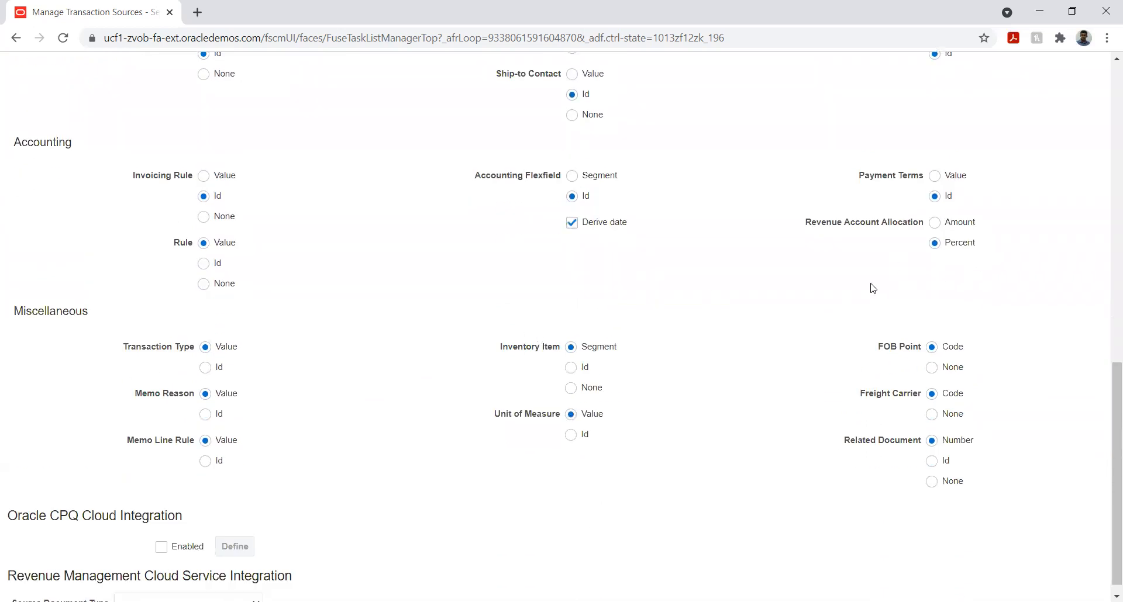
{"action": "scroll", "coordinate": [319, 360], "scroll_direction": "down", "scroll_amount": 1}
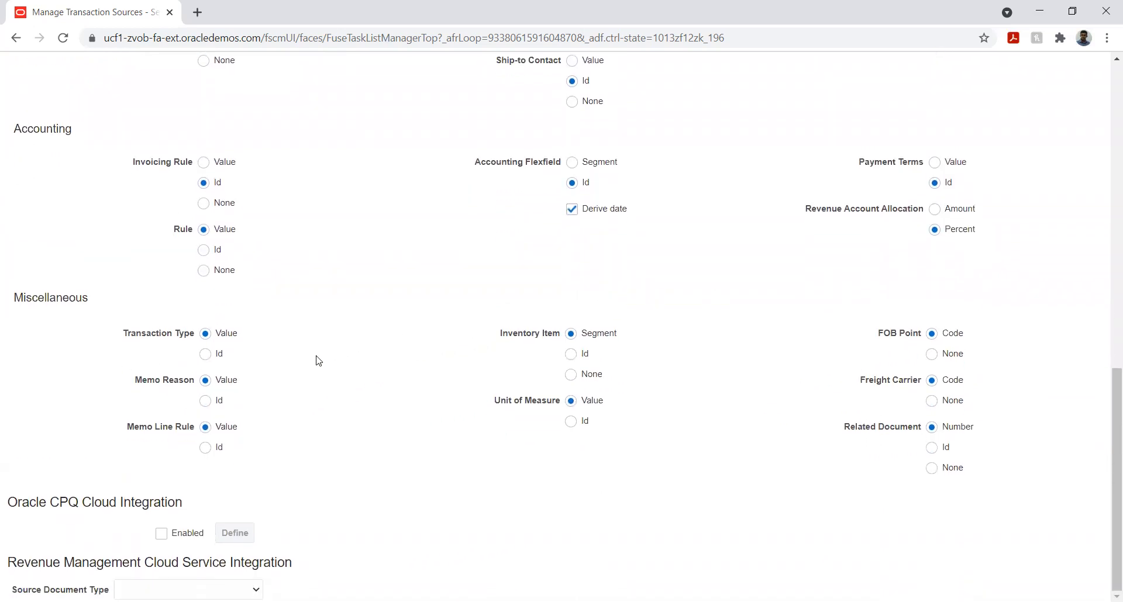
{"action": "left_click", "coordinate": [206, 354]}
{"action": "left_click", "coordinate": [208, 402]}
{"action": "left_click", "coordinate": [207, 449]}
{"action": "left_click", "coordinate": [571, 354]}
{"action": "left_click", "coordinate": [570, 423]}
{"action": "left_click", "coordinate": [711, 438]}
Save the Metro_Import transaction source and close it to return to the implementation project's task list
{"action": "scroll", "coordinate": [699, 405], "scroll_direction": "up", "scroll_amount": 9}
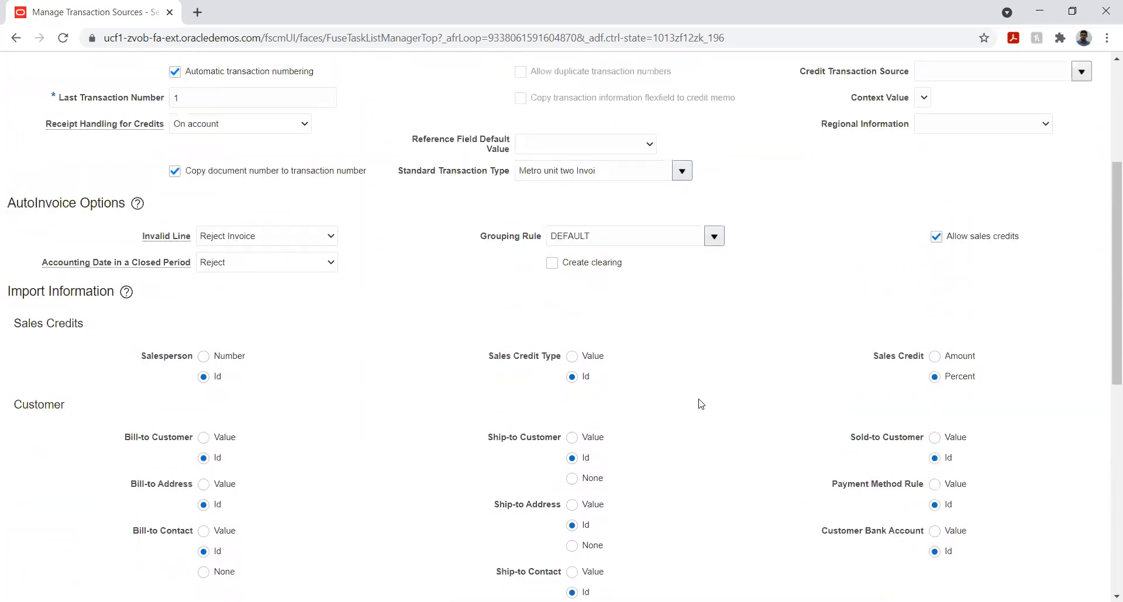
{"action": "scroll", "coordinate": [700, 403], "scroll_direction": "up", "scroll_amount": 1}
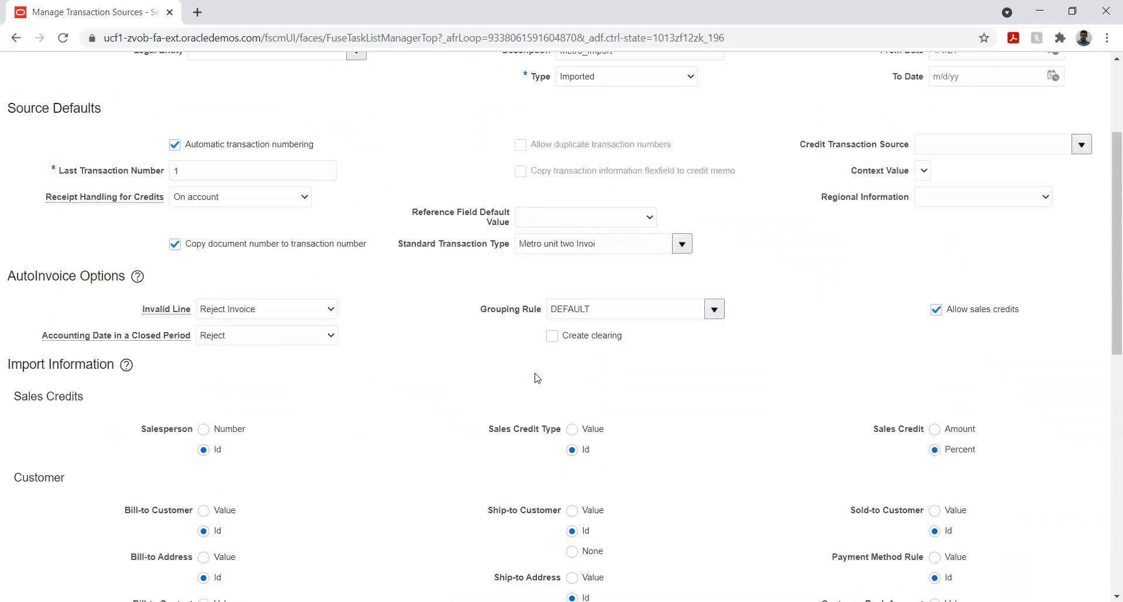
{"action": "scroll", "coordinate": [498, 369], "scroll_direction": "up", "scroll_amount": 3}
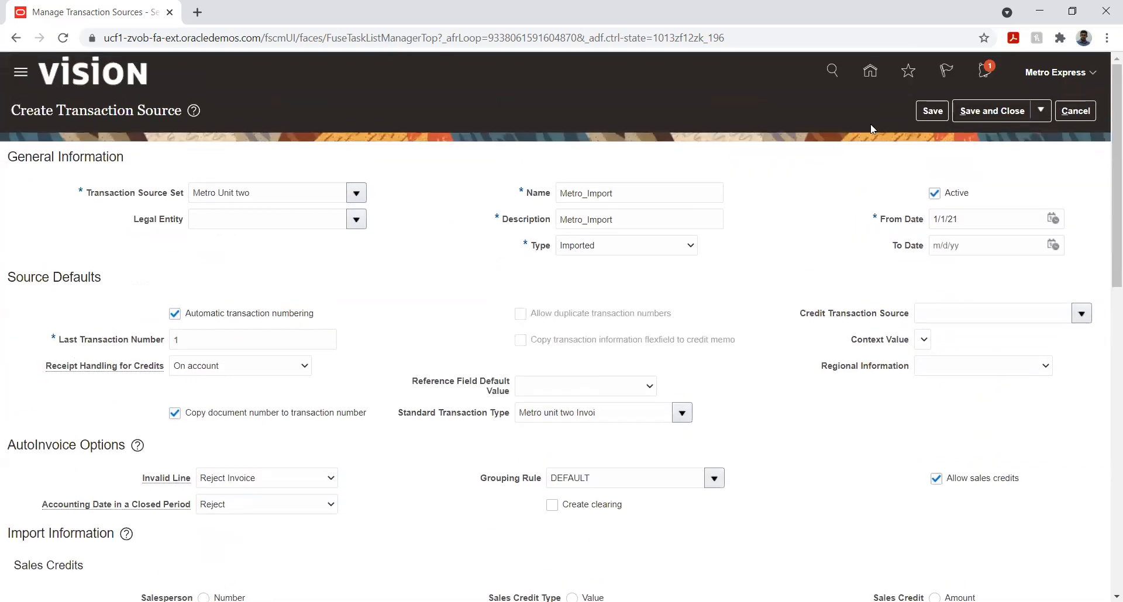
{"action": "left_click", "coordinate": [921, 114]}
{"action": "left_click", "coordinate": [985, 113]}
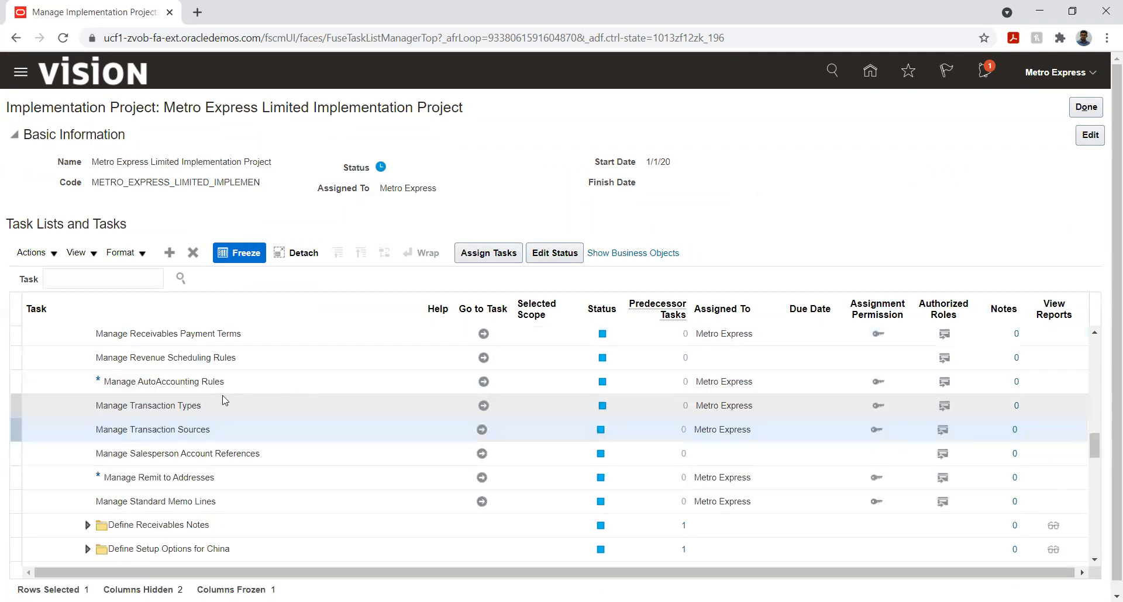
Go to the Manage AutoAccounting Rules task and start creating a rule
{"action": "left_click", "coordinate": [483, 382]}
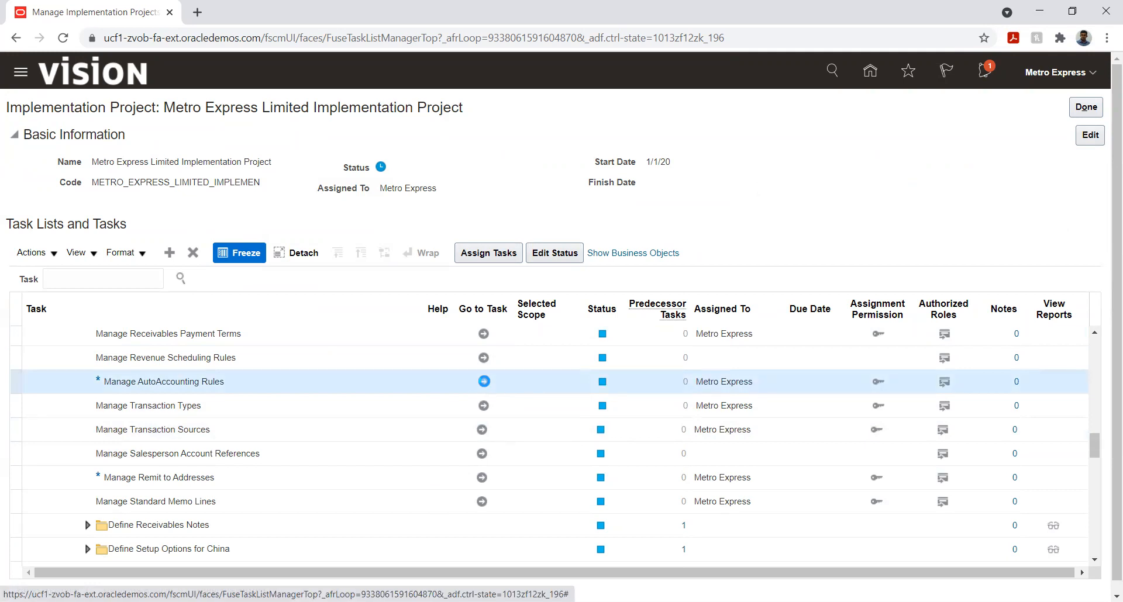
{"action": "left_click", "coordinate": [483, 381]}
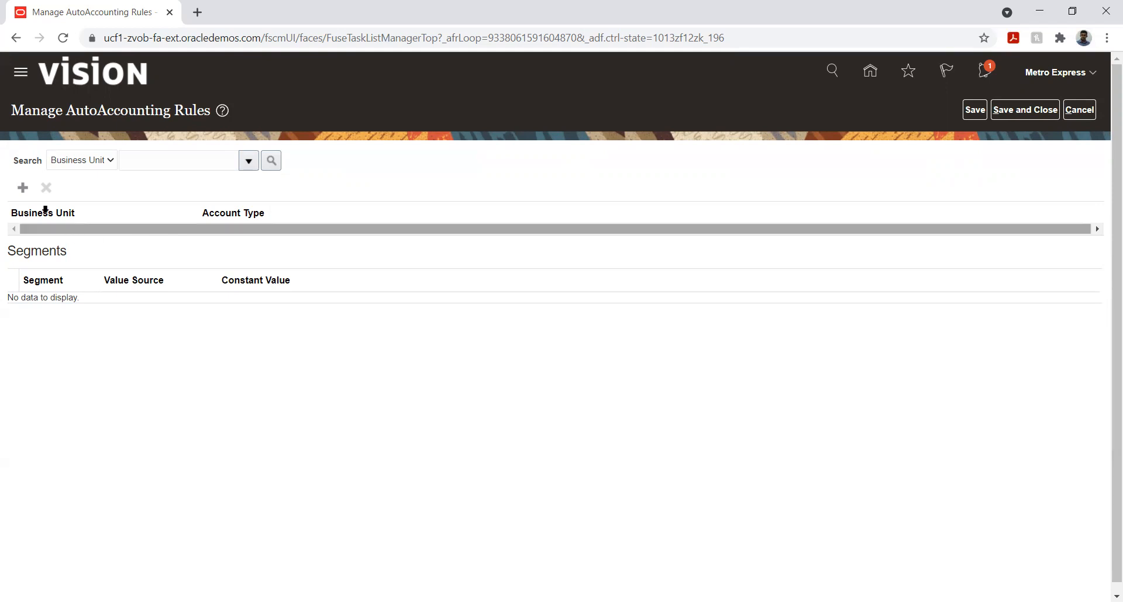
{"action": "left_click", "coordinate": [22, 189]}
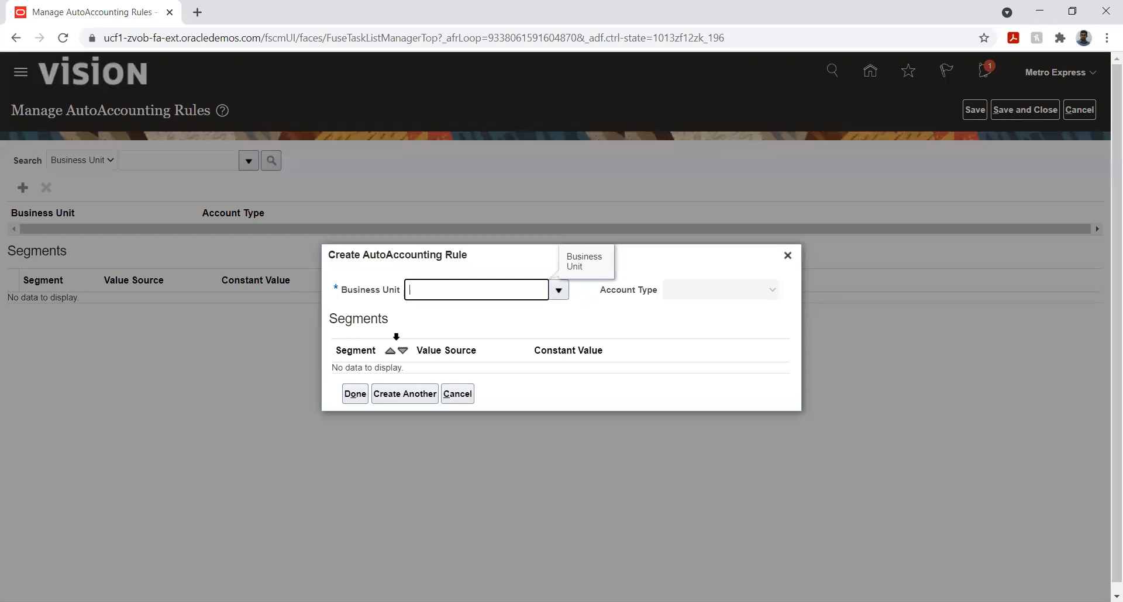
Assign the new AutoAccounting rule to business unit Metro unit two with account type Receivable
{"action": "left_click", "coordinate": [558, 290]}
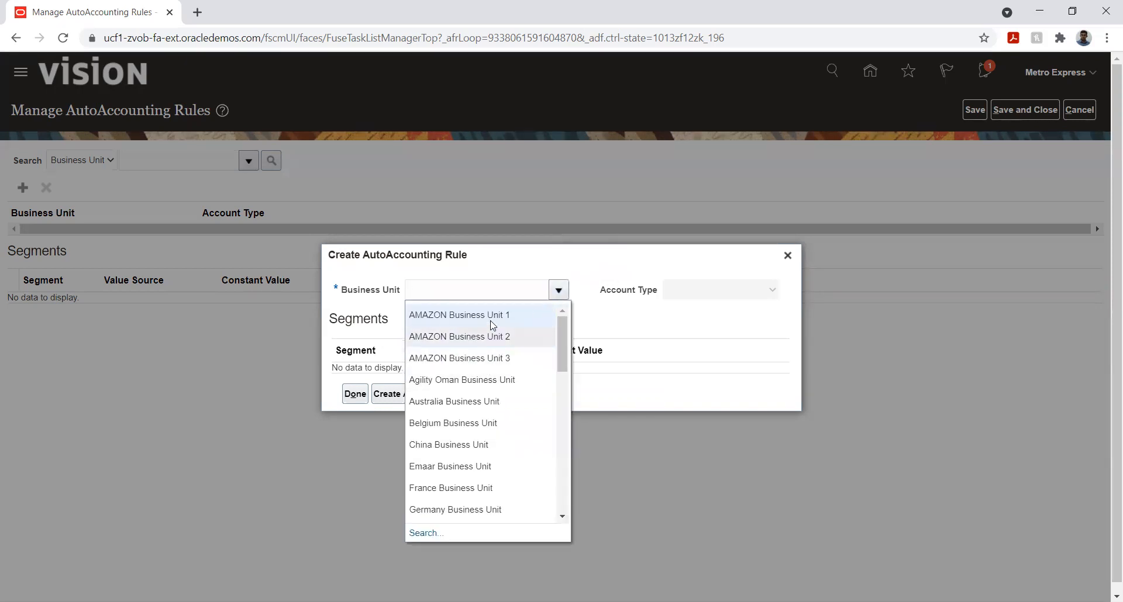
{"action": "left_click", "coordinate": [491, 295]}
{"action": "type", "text": "M"}
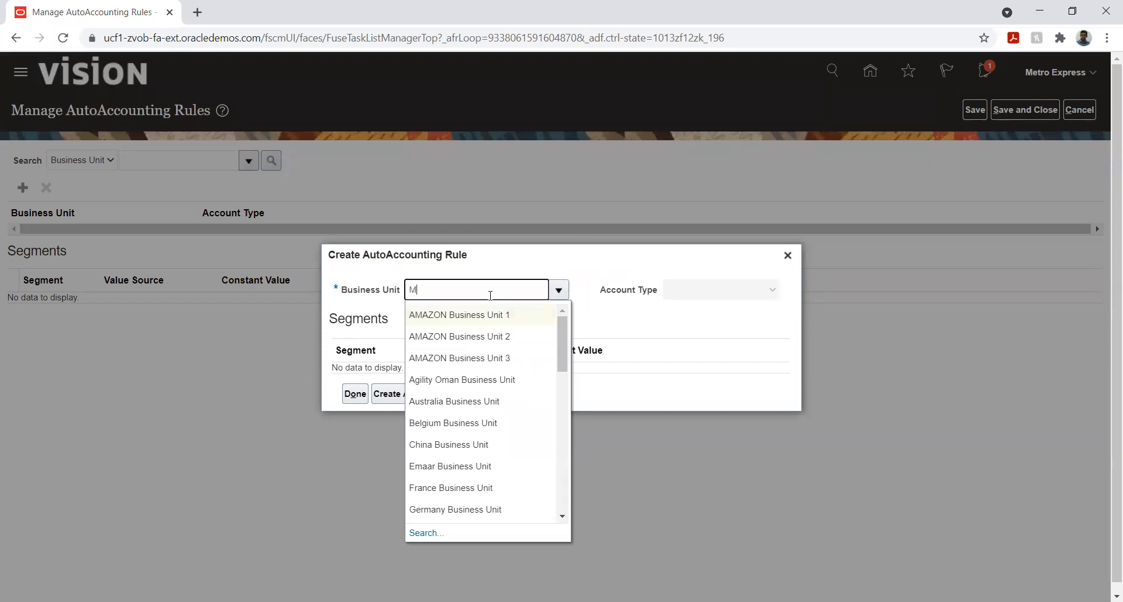
{"action": "type", "text": "et"}
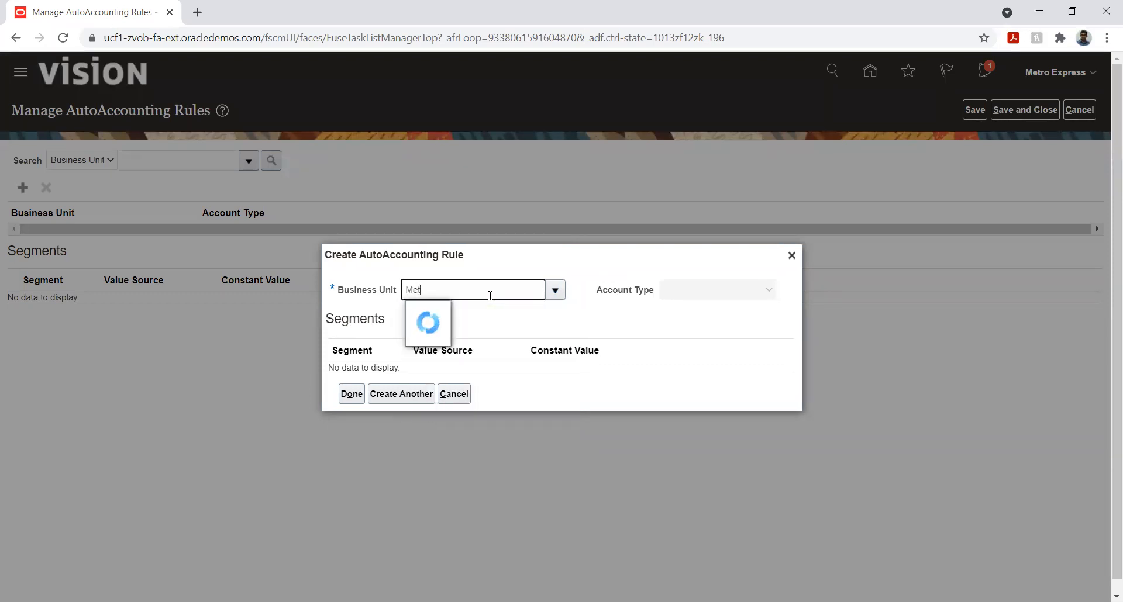
{"action": "left_click", "coordinate": [494, 335]}
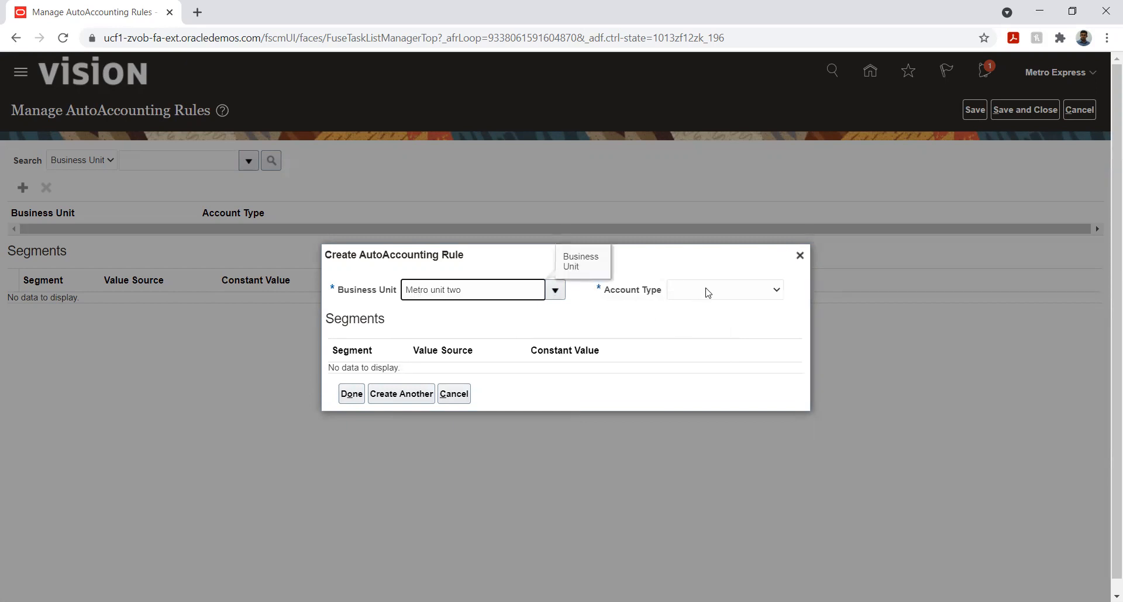
{"action": "left_click", "coordinate": [708, 290]}
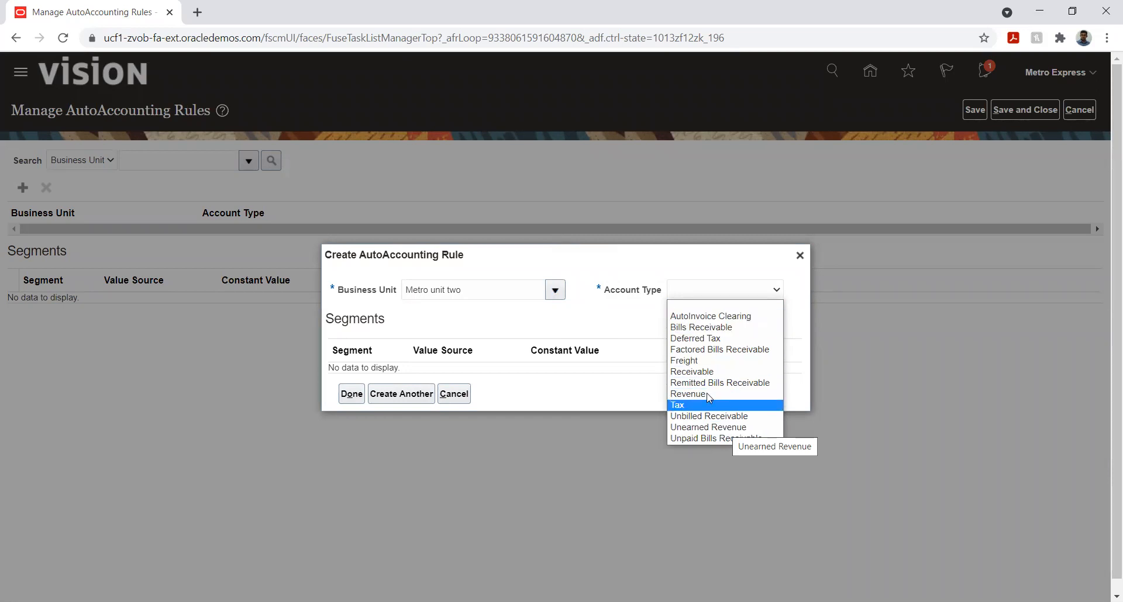
{"action": "left_click", "coordinate": [697, 372]}
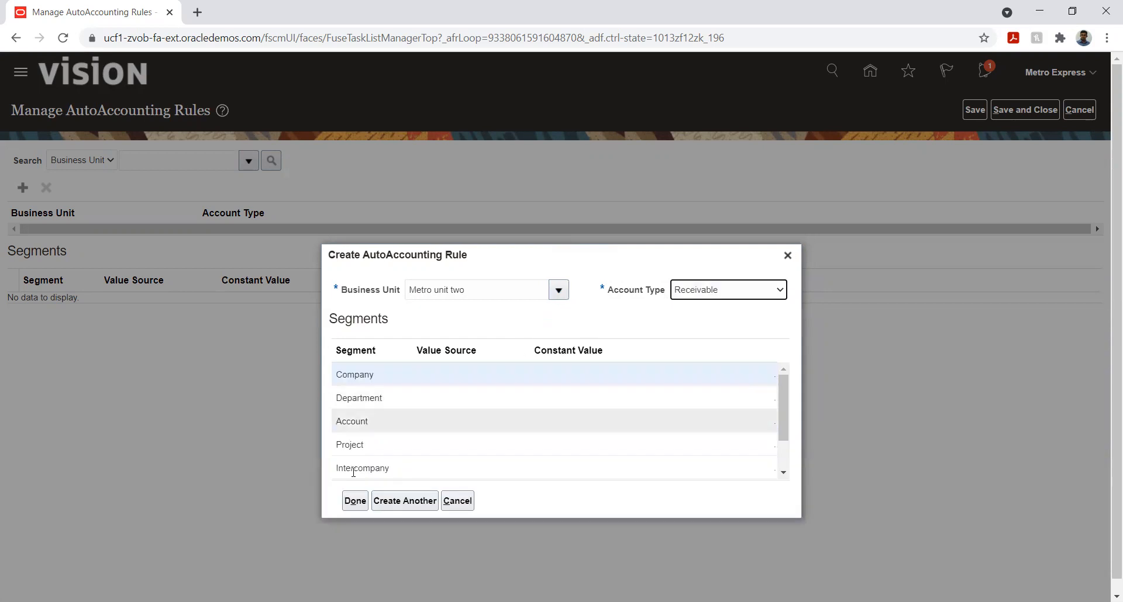
Set the Company segment's value source to Transaction Types in the new Receivable rule
{"action": "left_click", "coordinate": [354, 375]}
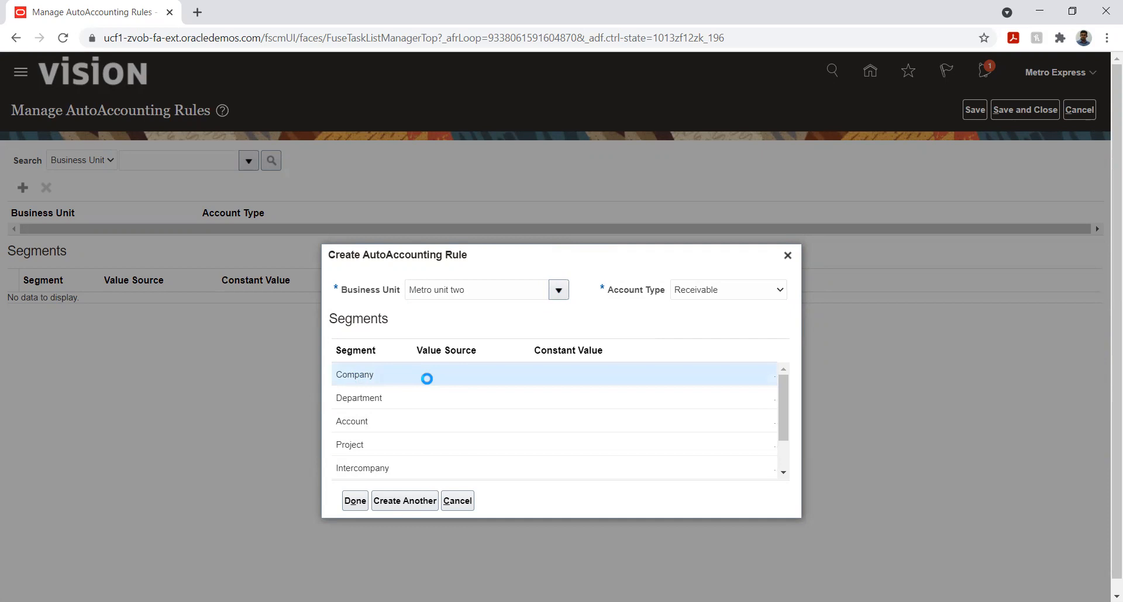
{"action": "left_click", "coordinate": [463, 379]}
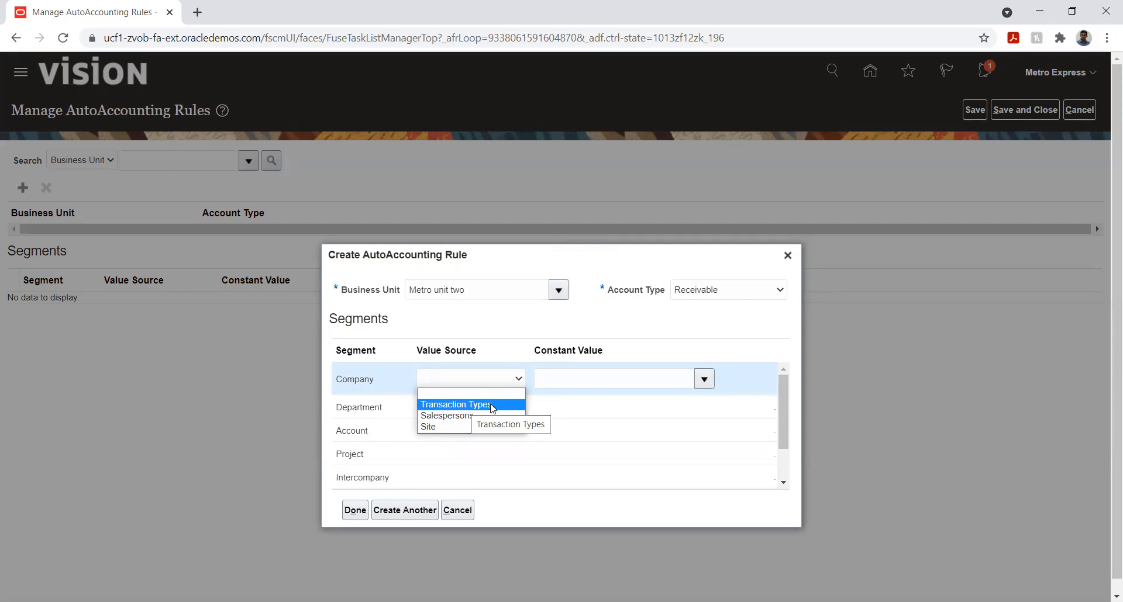
{"action": "left_click", "coordinate": [622, 380]}
{"action": "left_click", "coordinate": [707, 385]}
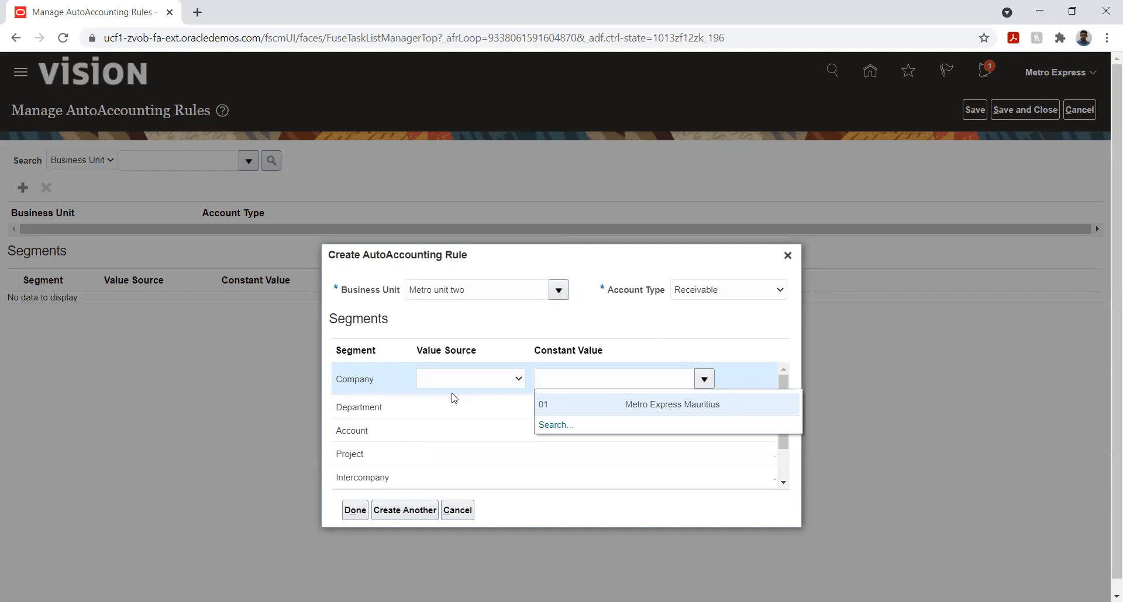
{"action": "left_click", "coordinate": [459, 380]}
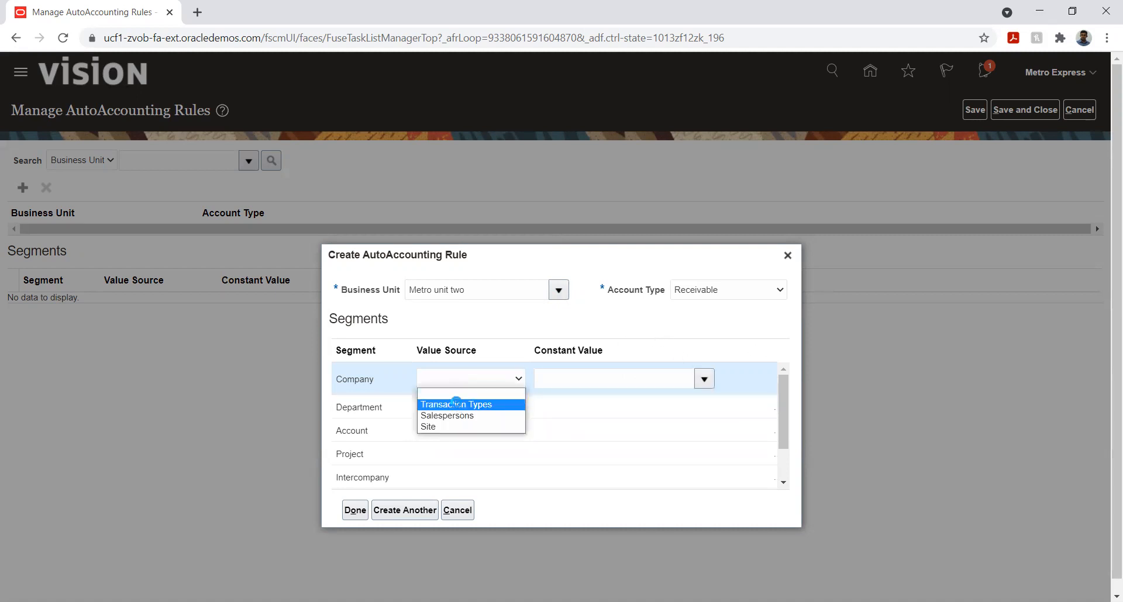
{"action": "left_click", "coordinate": [456, 404]}
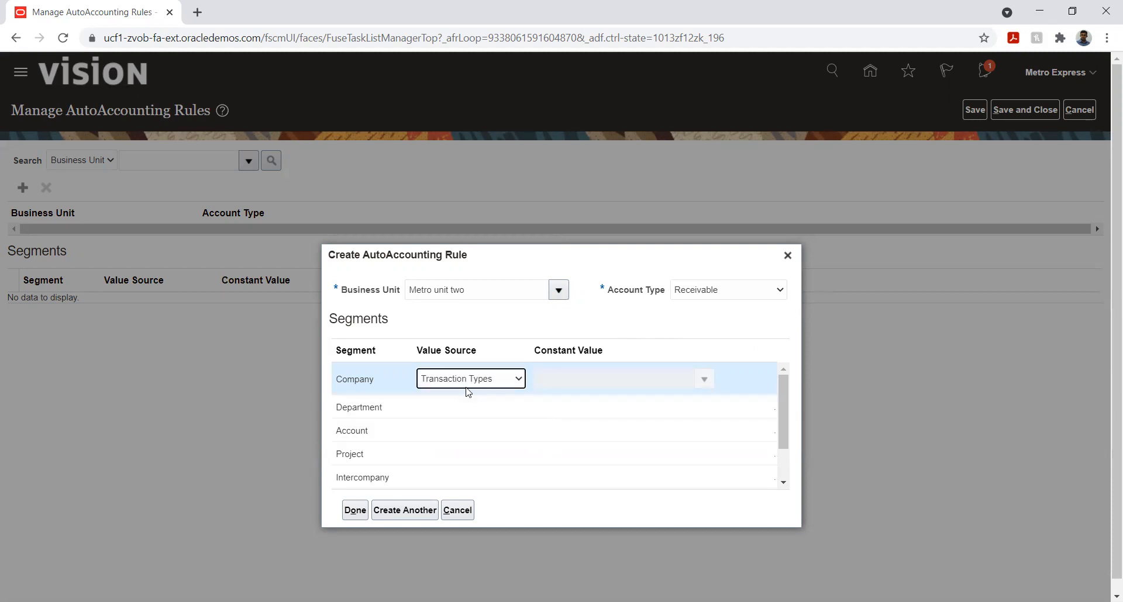
Set the value source of the Receivable rule's Department and Account segments to Transaction Types
{"action": "left_click", "coordinate": [576, 400]}
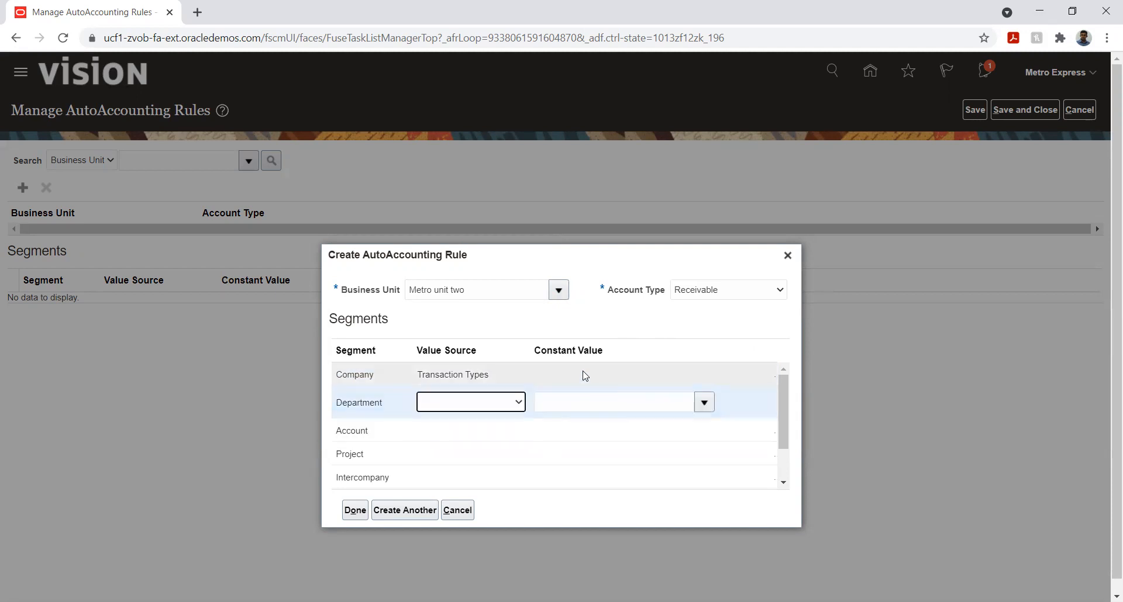
{"action": "left_click", "coordinate": [504, 405]}
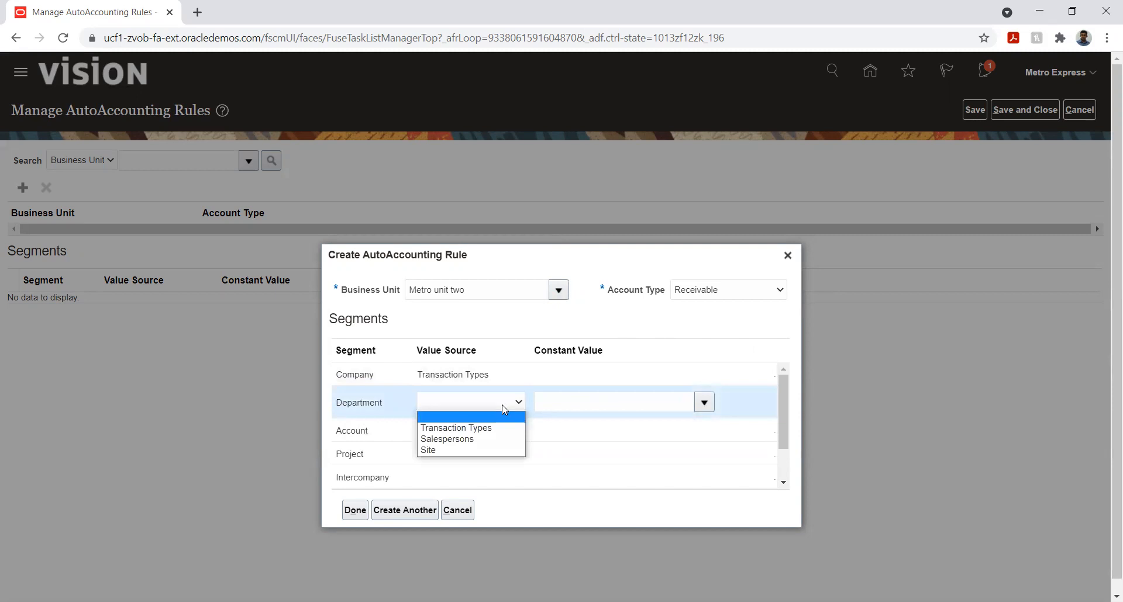
{"action": "left_click", "coordinate": [486, 431]}
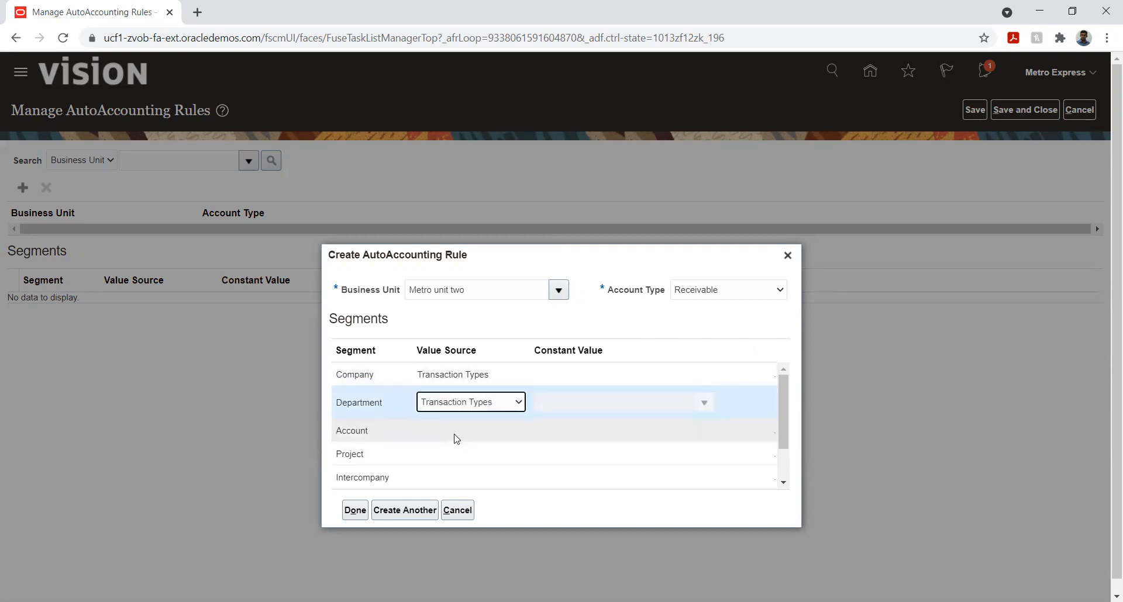
{"action": "left_click", "coordinate": [480, 407]}
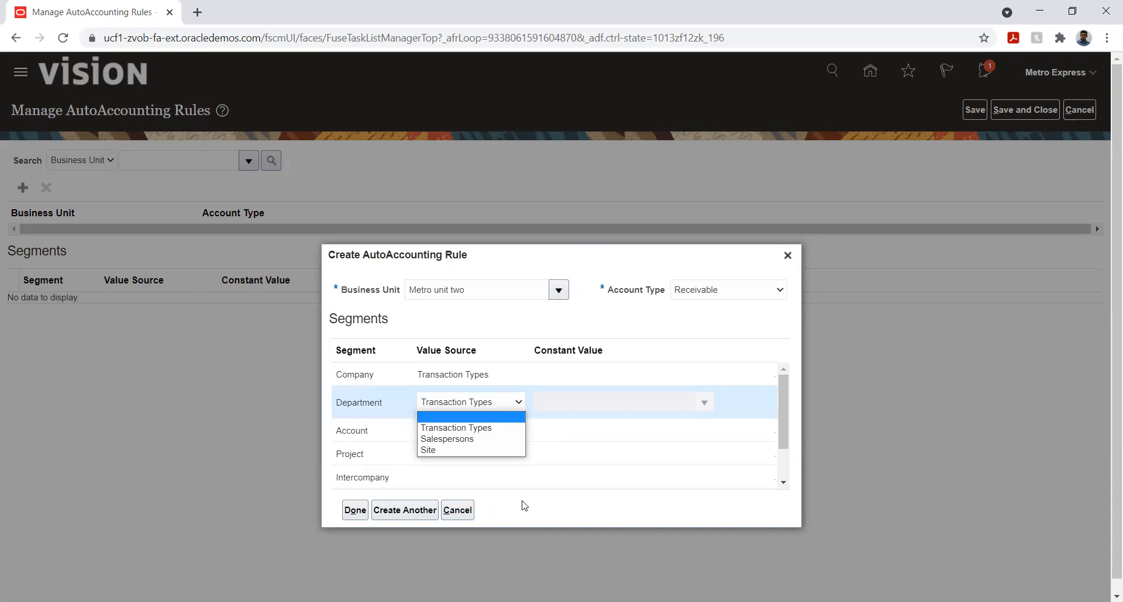
{"action": "left_click", "coordinate": [462, 428]}
{"action": "left_click", "coordinate": [462, 431]}
{"action": "left_click", "coordinate": [462, 451]}
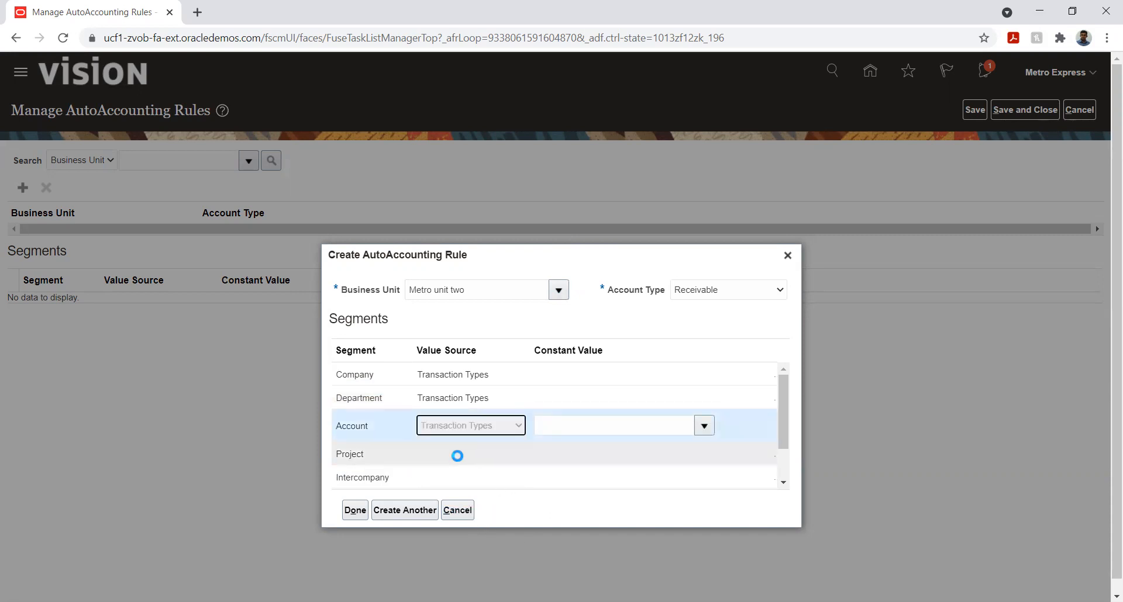
Set the Receivable rule's Project and Intercompany segments to Transaction Types and finish creating the rule
{"action": "left_click", "coordinate": [447, 454]}
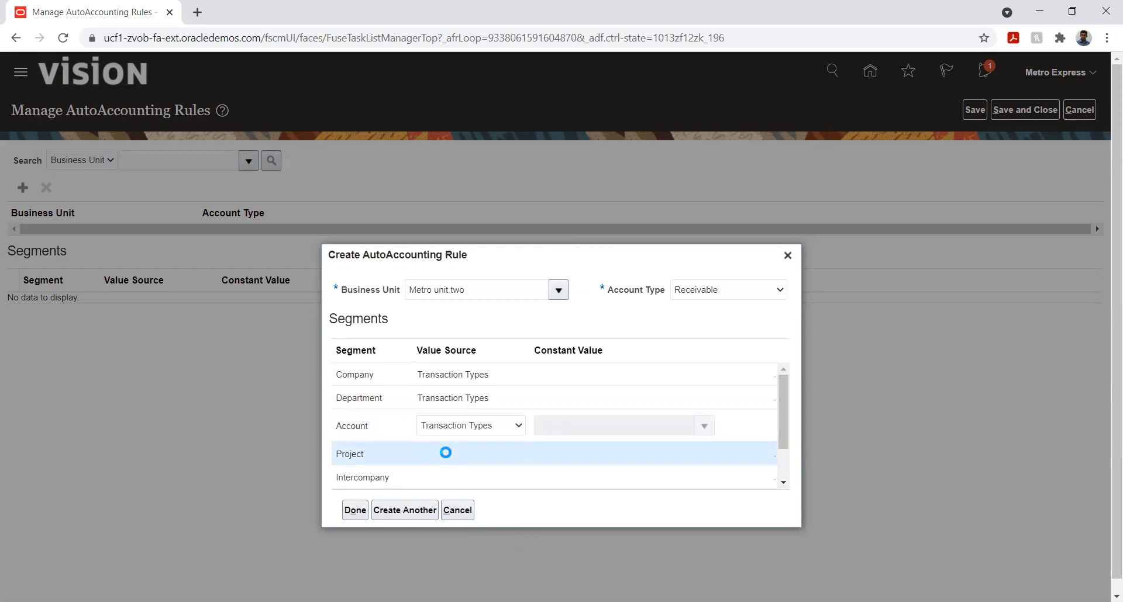
{"action": "left_click", "coordinate": [446, 451]}
{"action": "left_click", "coordinate": [454, 481]}
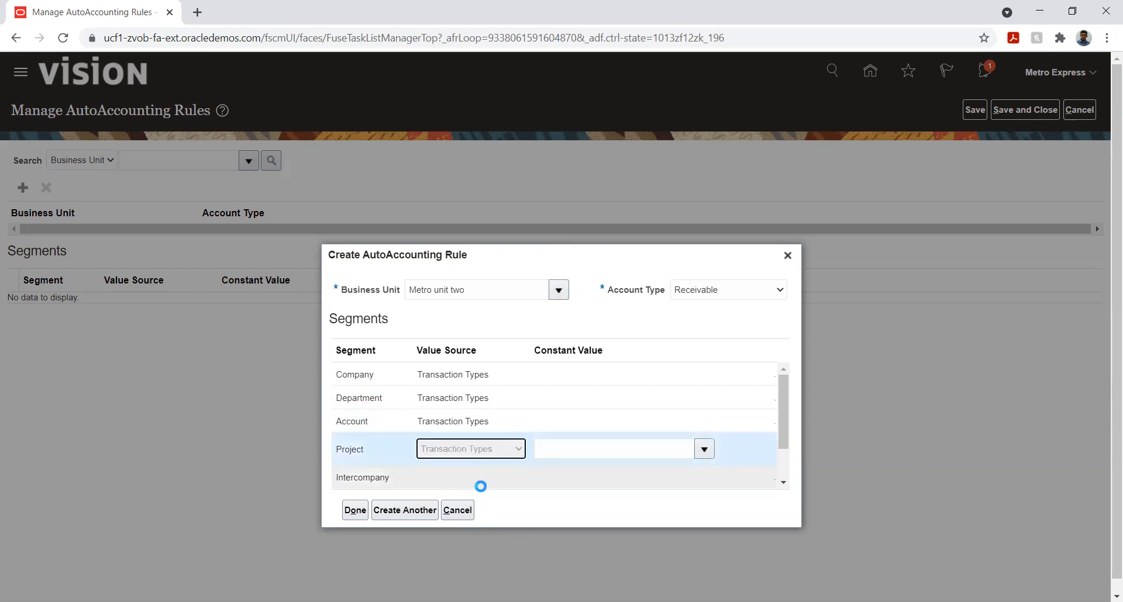
{"action": "left_click", "coordinate": [466, 476]}
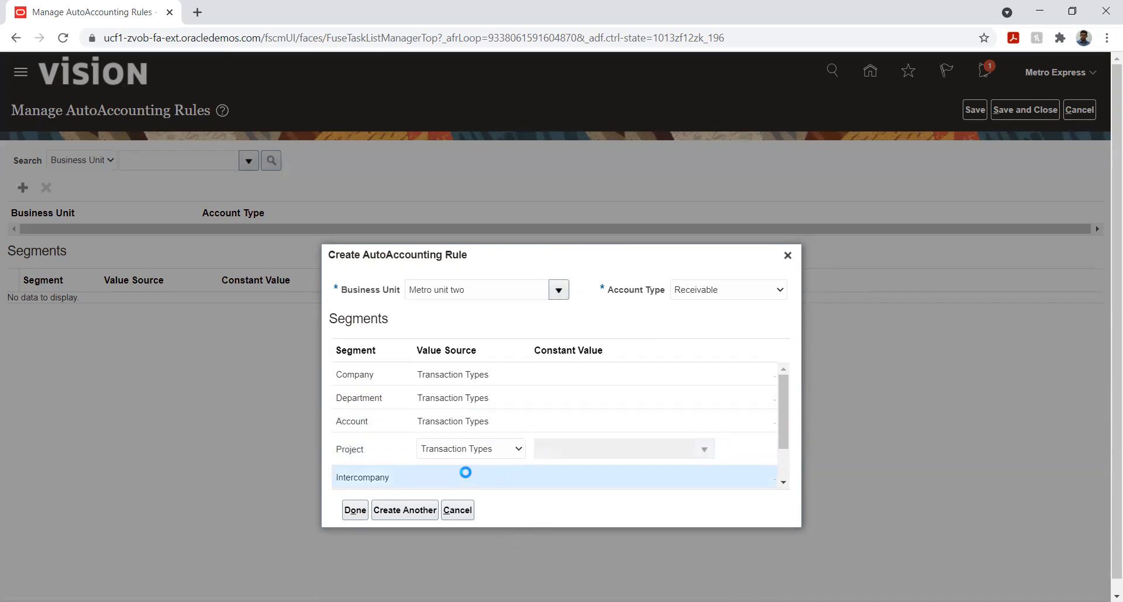
{"action": "left_click", "coordinate": [465, 472]}
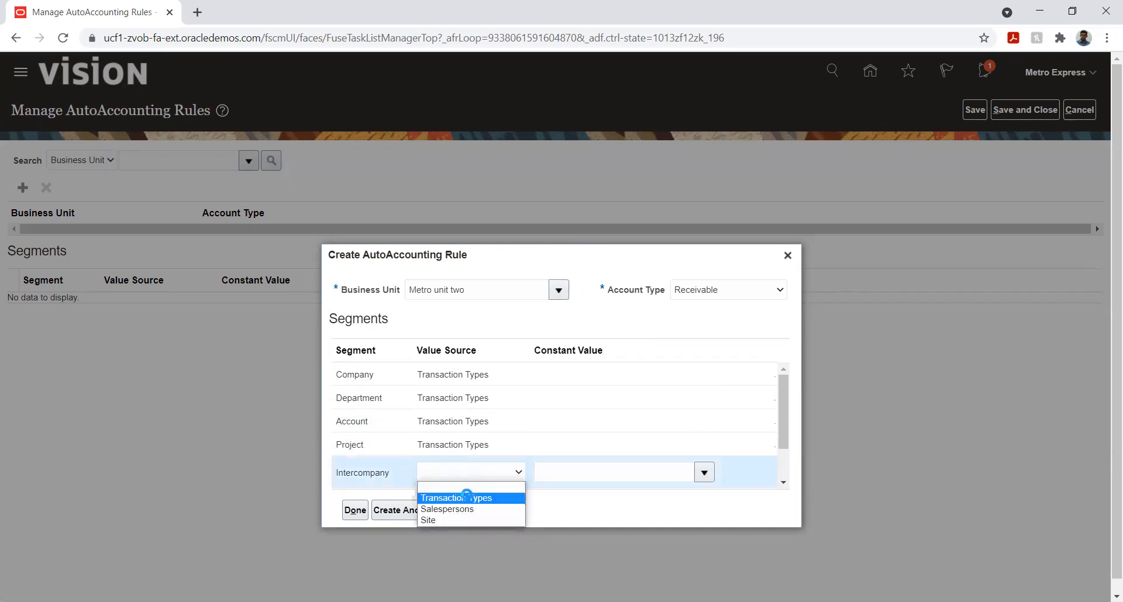
{"action": "left_click", "coordinate": [467, 495]}
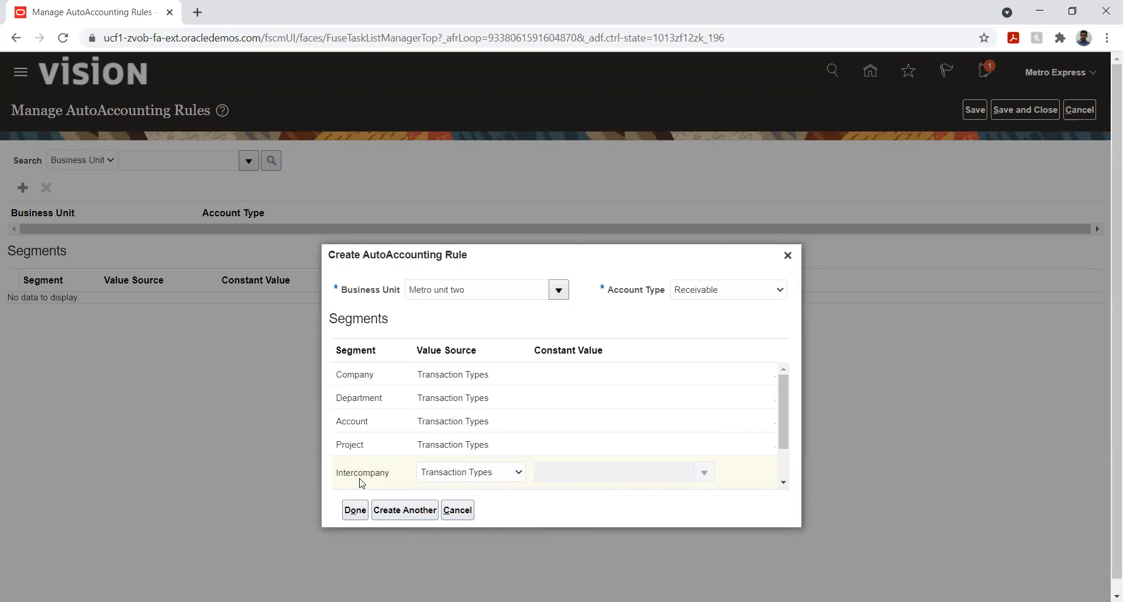
{"action": "left_click", "coordinate": [354, 510]}
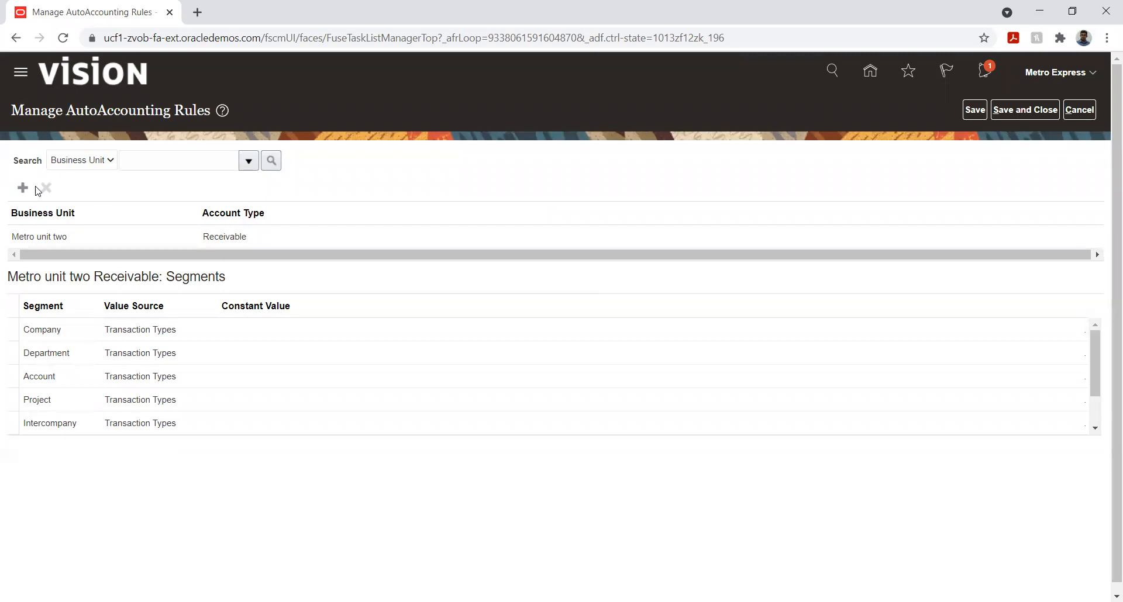
Start another AutoAccounting rule for business unit Metro unit two with account type Revenue
{"action": "left_click", "coordinate": [23, 187]}
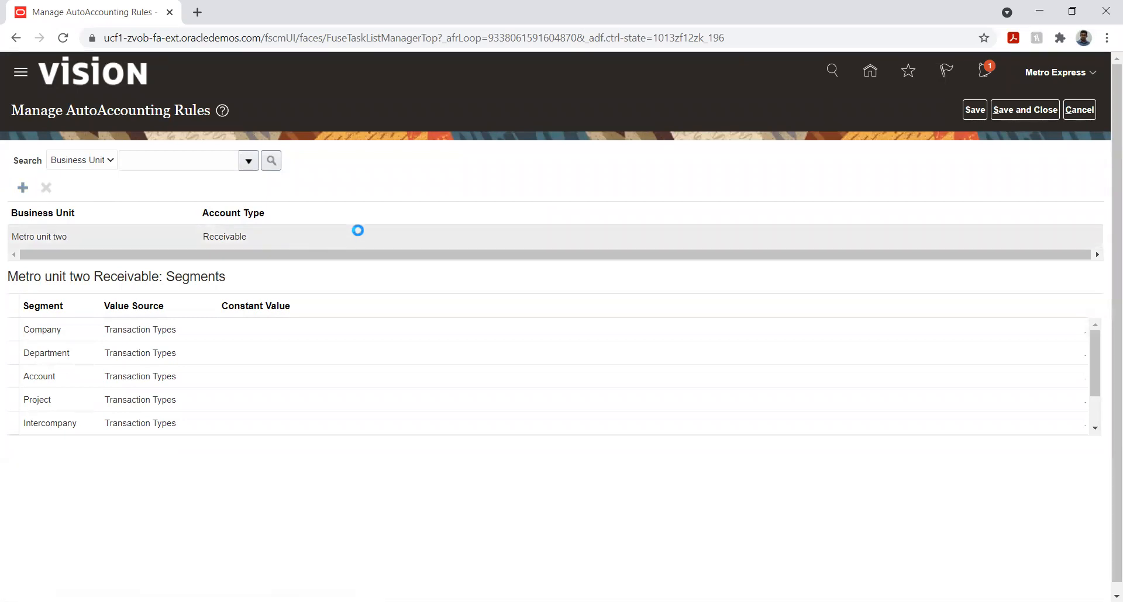
{"action": "type", "text": "Metr"}
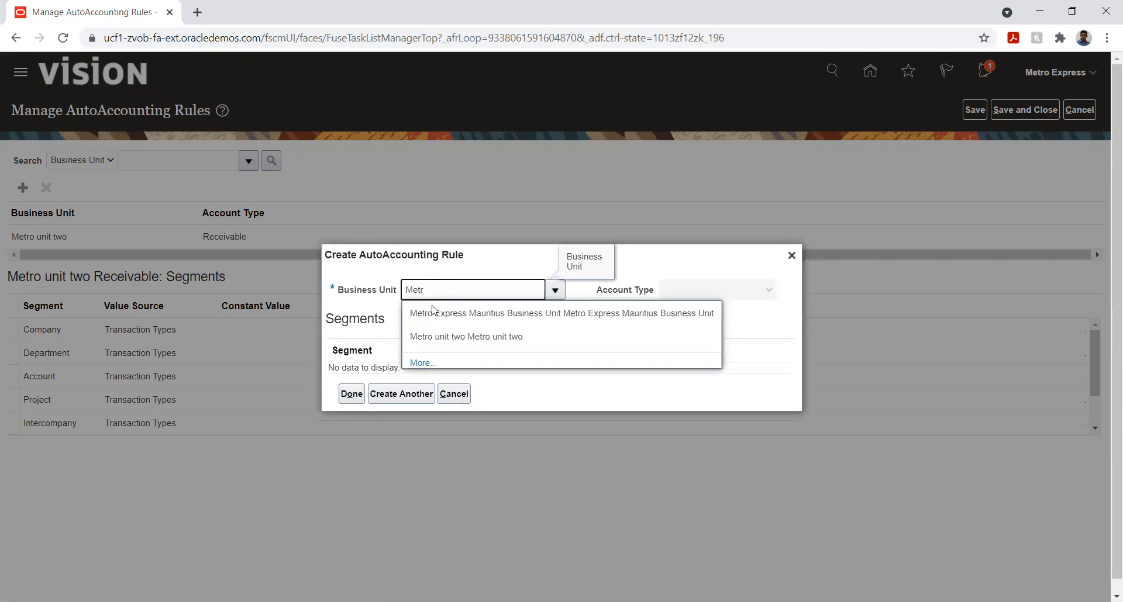
{"action": "left_click", "coordinate": [447, 336]}
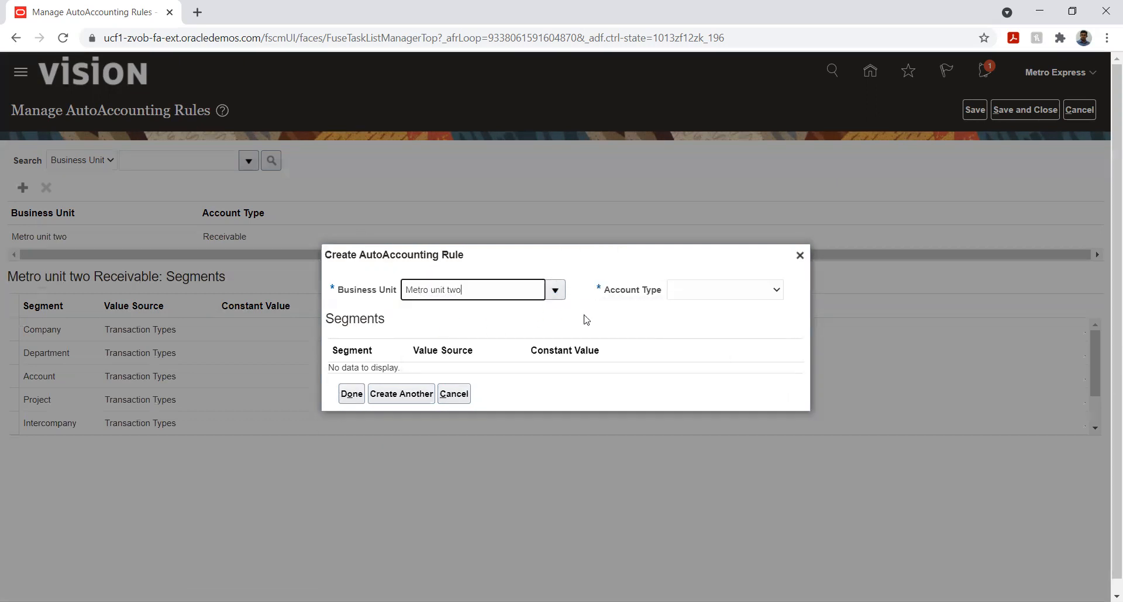
{"action": "left_click", "coordinate": [709, 292]}
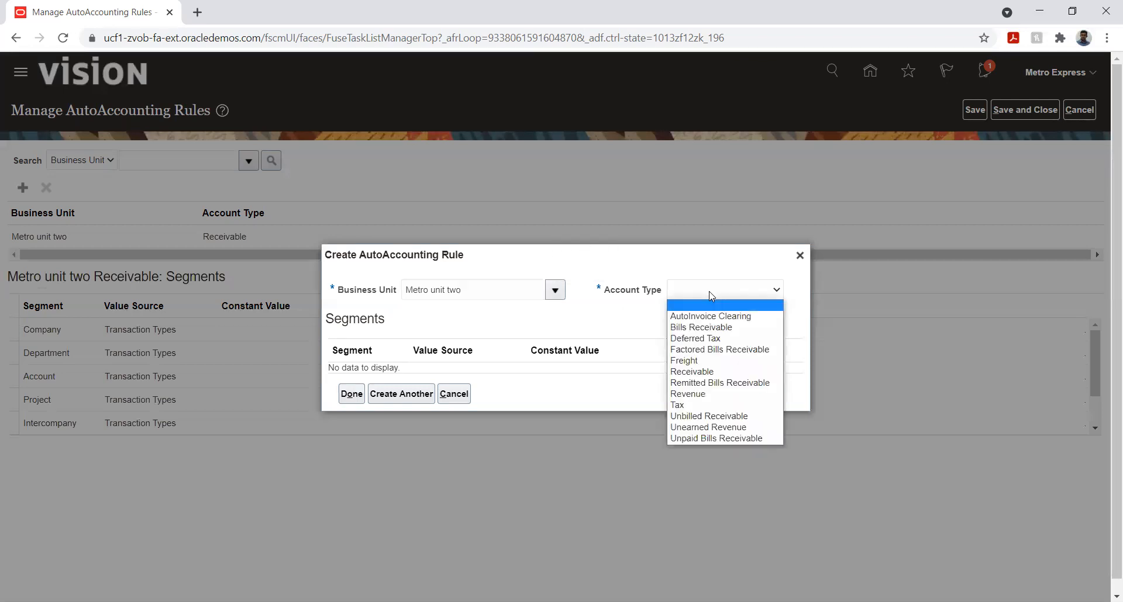
{"action": "left_click", "coordinate": [702, 393]}
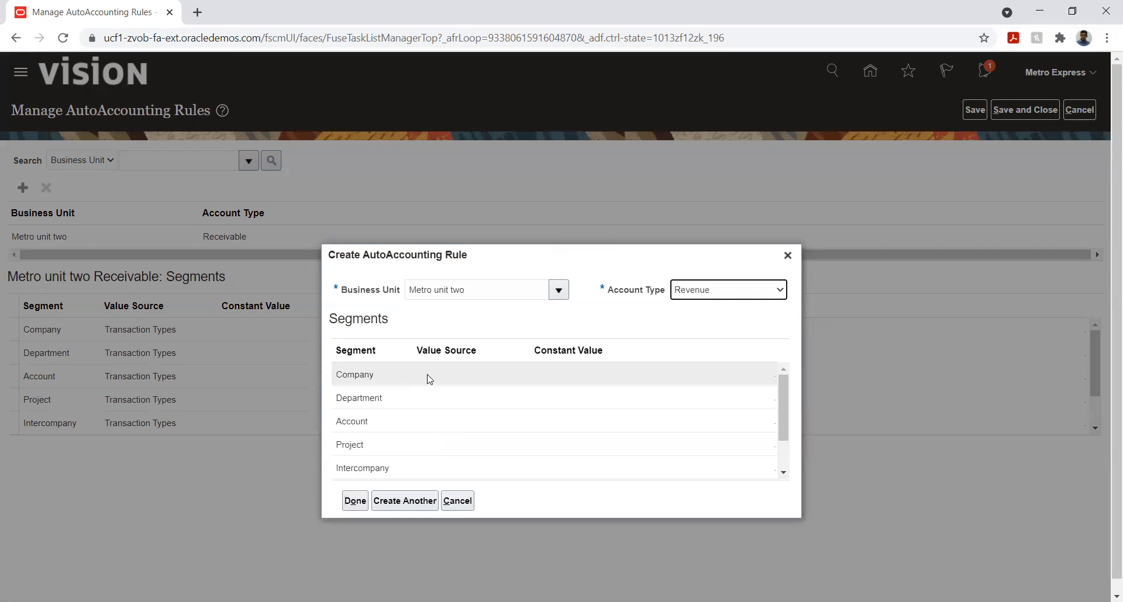
Set the value source of the Revenue rule's Company, Department and Account segments to Transaction Types
{"action": "left_click", "coordinate": [444, 378]}
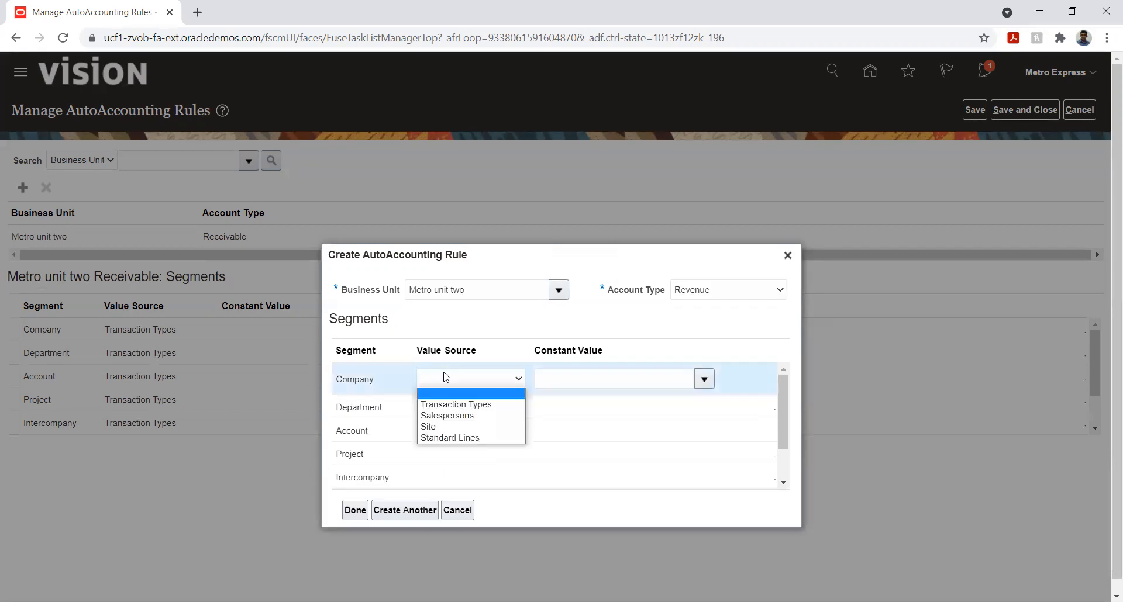
{"action": "left_click", "coordinate": [442, 407]}
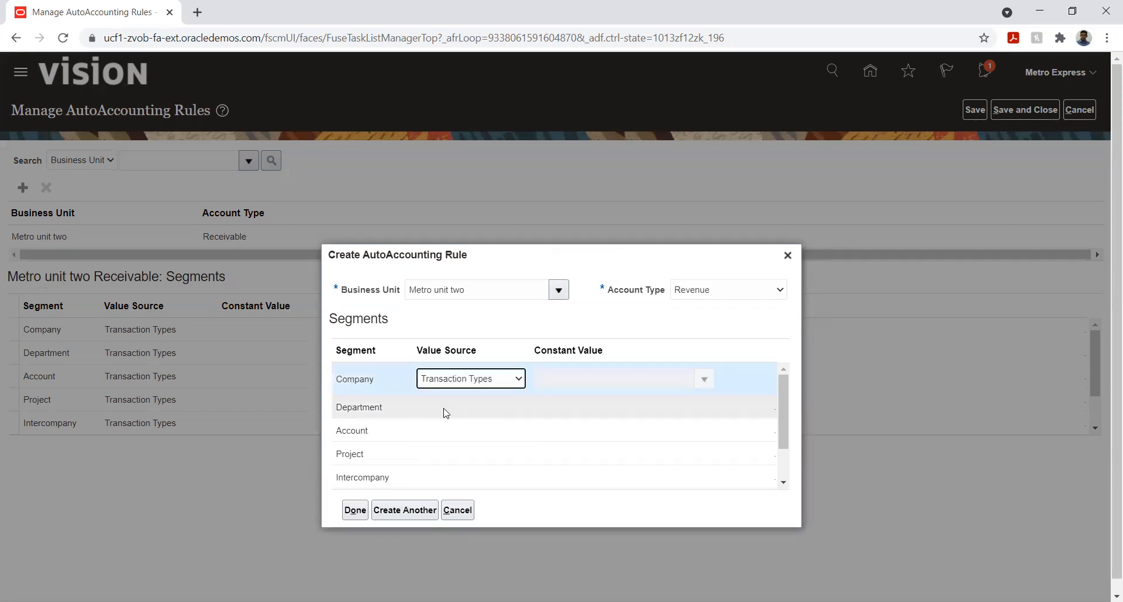
{"action": "left_click", "coordinate": [444, 408]}
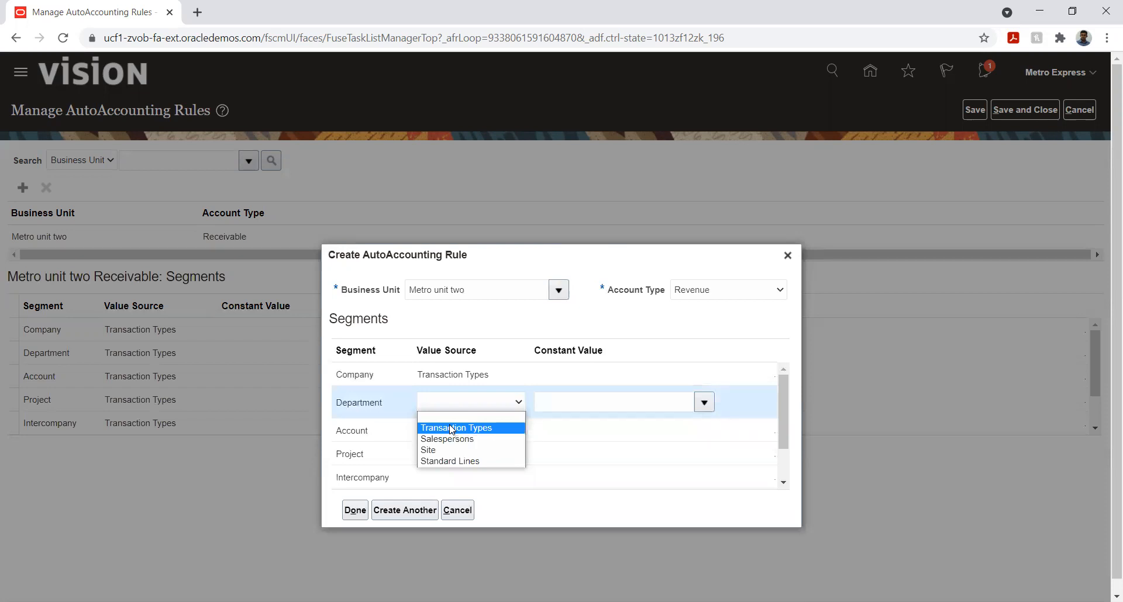
{"action": "left_click", "coordinate": [450, 428]}
{"action": "left_click", "coordinate": [448, 430]}
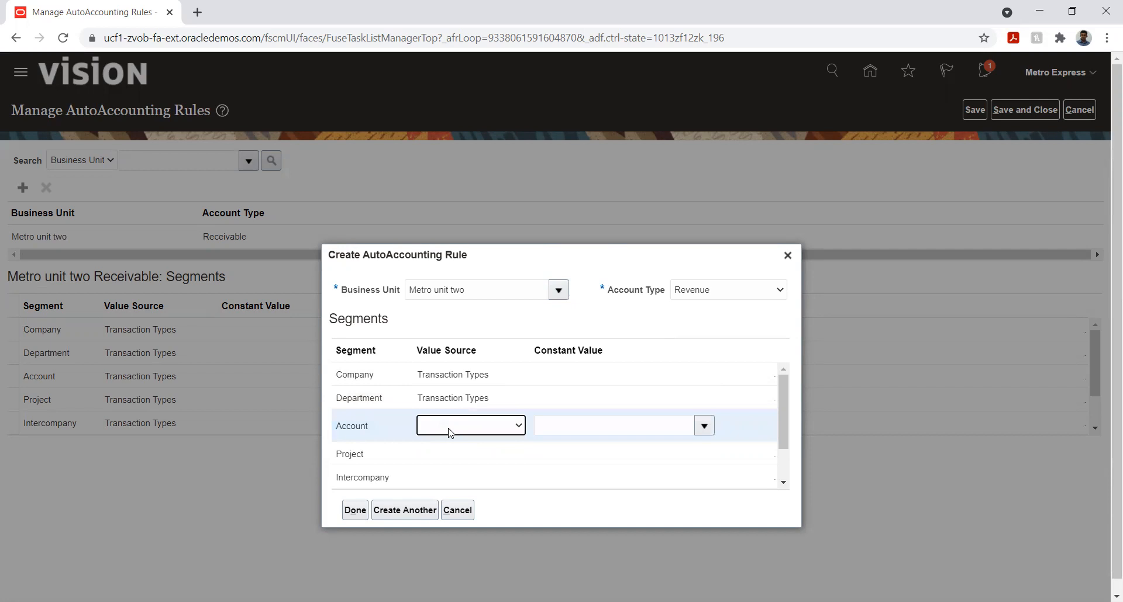
{"action": "left_click", "coordinate": [449, 432]}
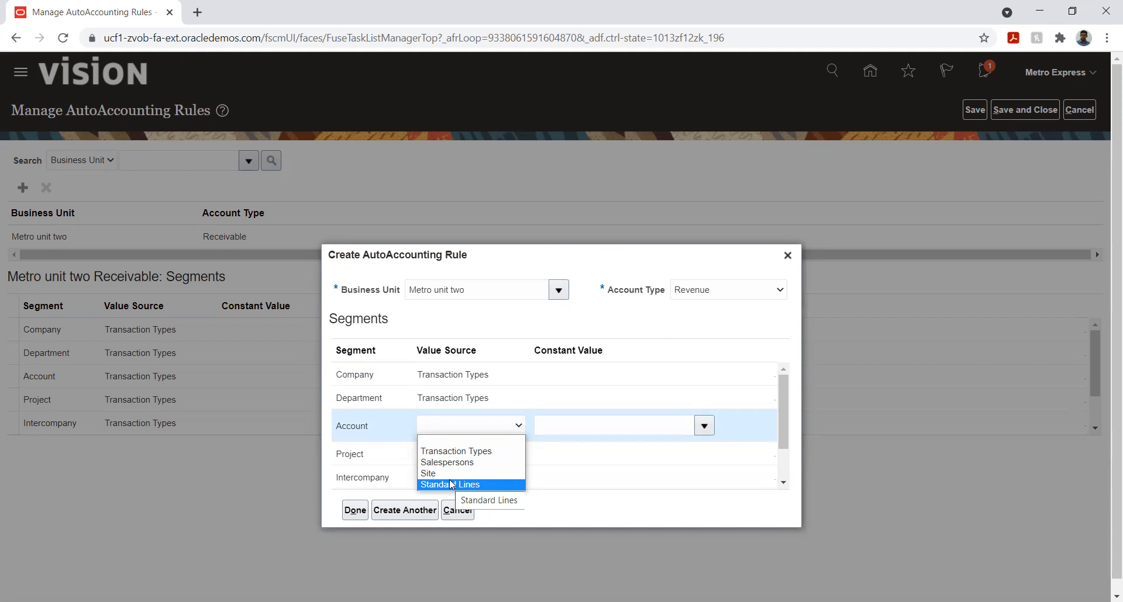
{"action": "left_click", "coordinate": [449, 451]}
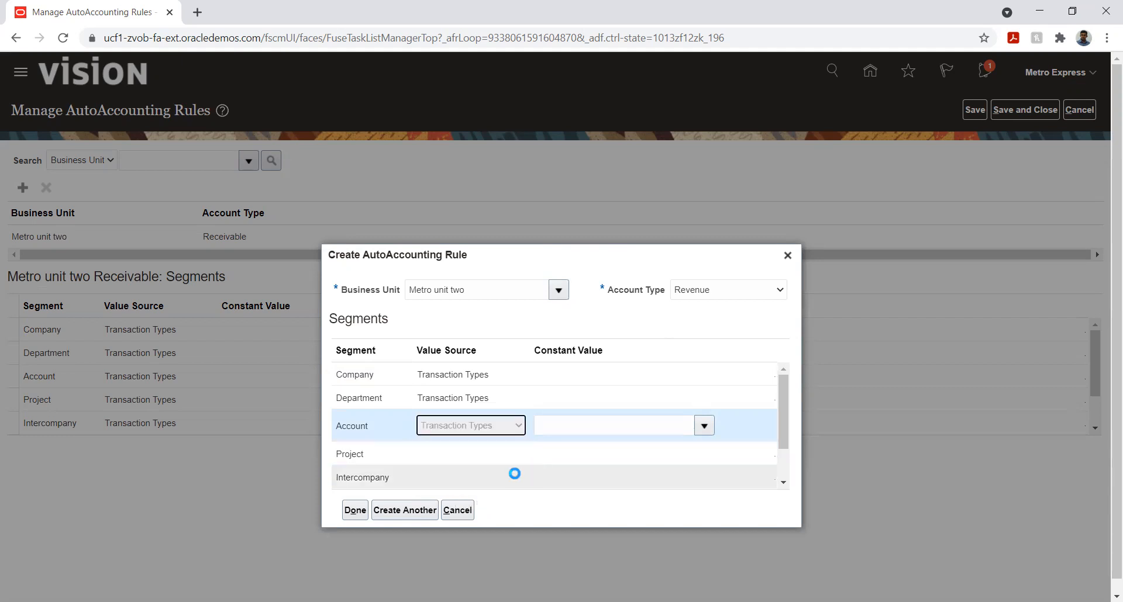
Set the Revenue rule's Project and Intercompany segments to Transaction Types and finish creating the rule
{"action": "left_click", "coordinate": [449, 452]}
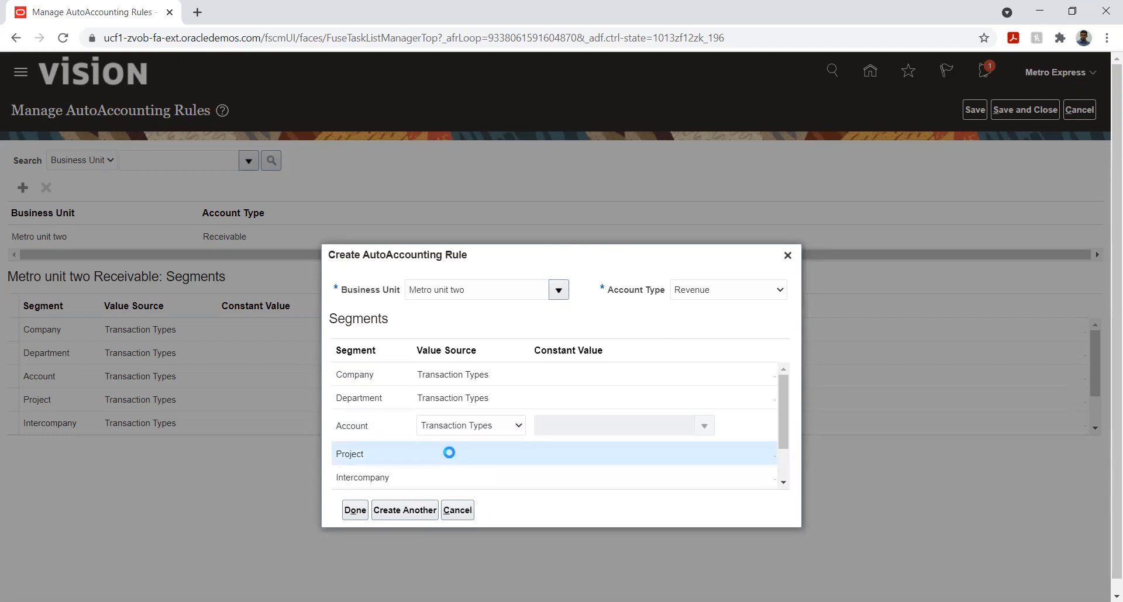
{"action": "left_click", "coordinate": [449, 453]}
{"action": "left_click", "coordinate": [451, 472]}
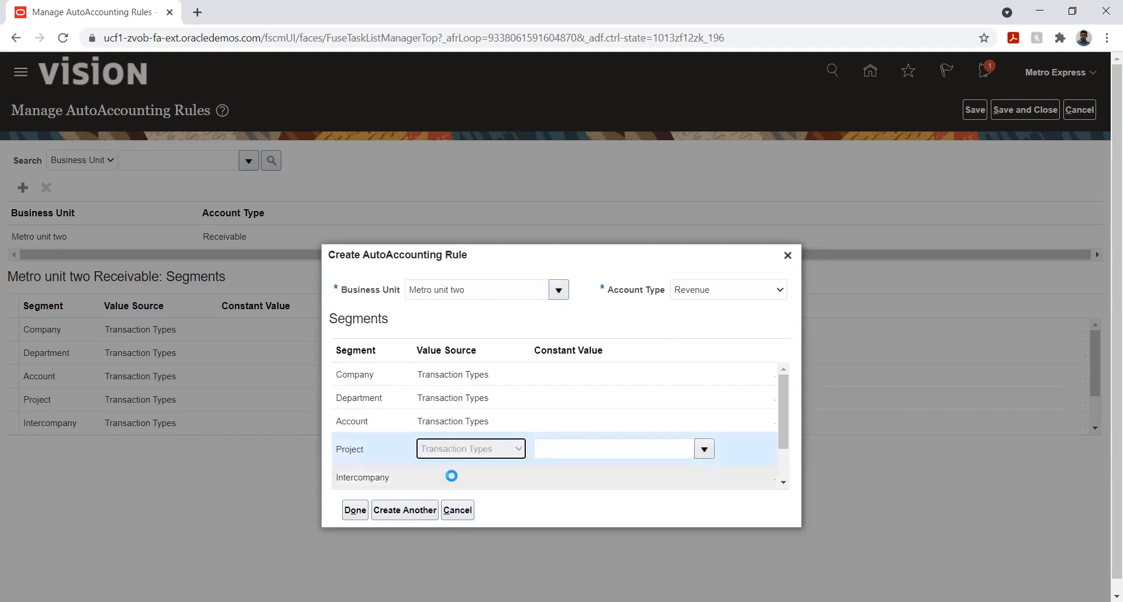
{"action": "left_click", "coordinate": [451, 477]}
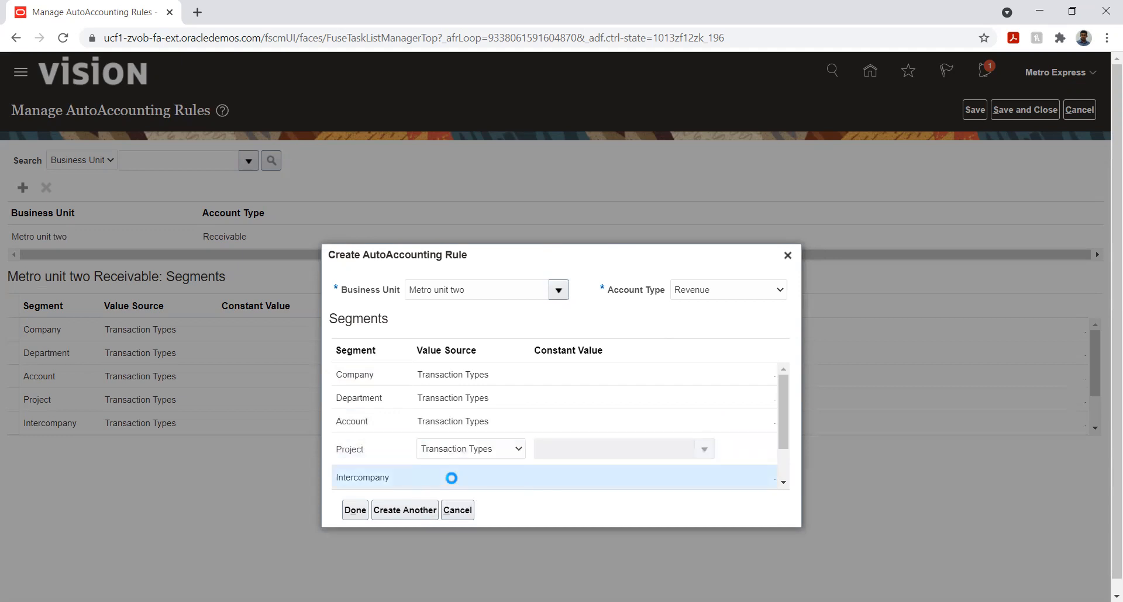
{"action": "left_click", "coordinate": [453, 474]}
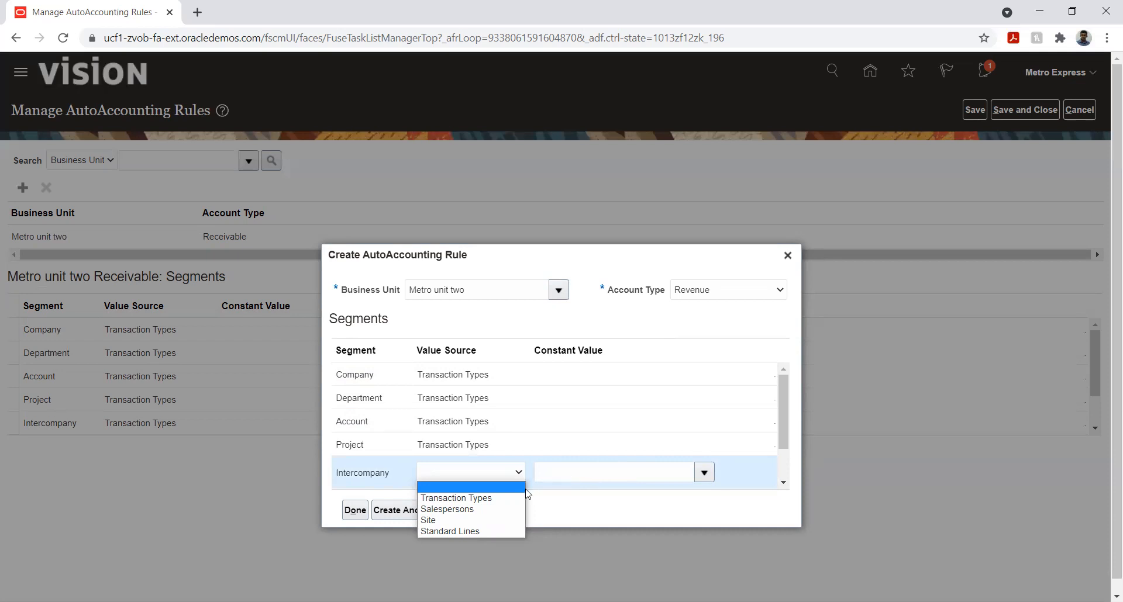
{"action": "left_click", "coordinate": [465, 498]}
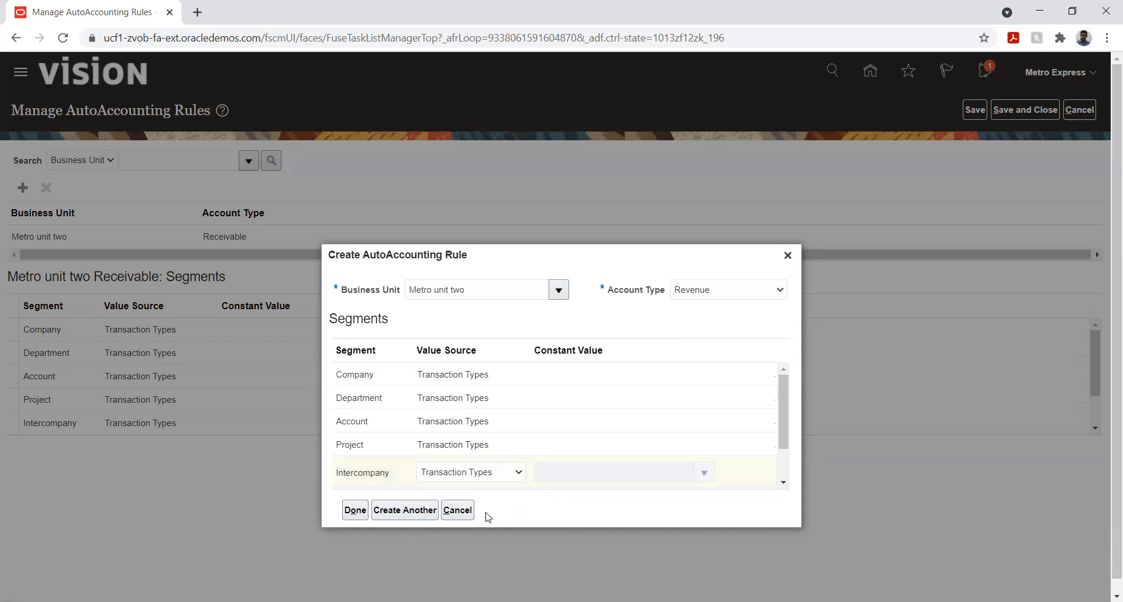
{"action": "left_click", "coordinate": [355, 510]}
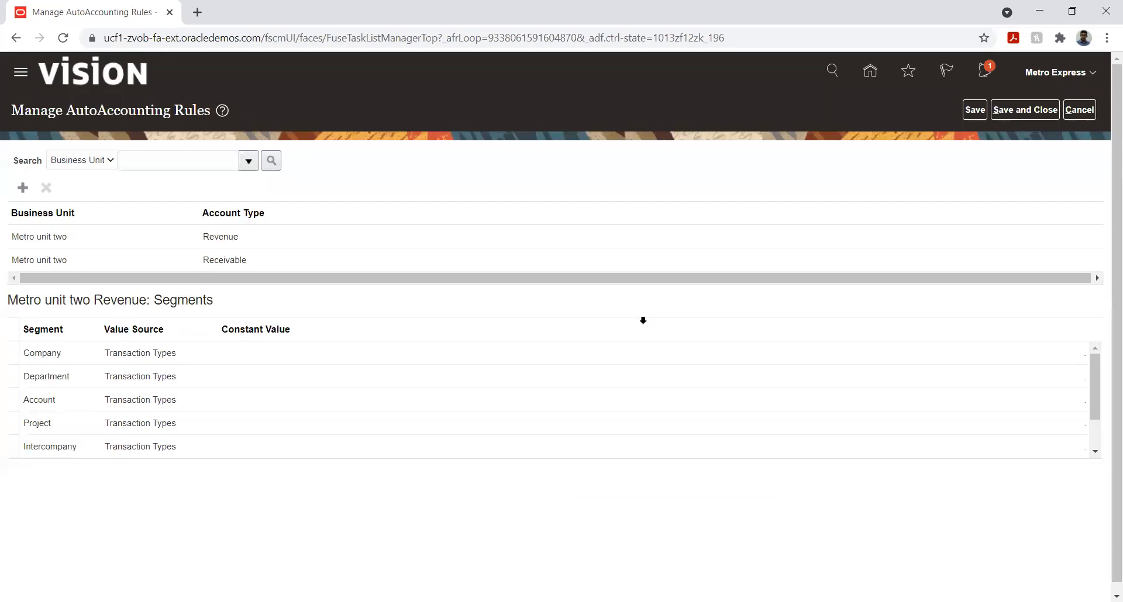
{"action": "left_click", "coordinate": [23, 187]}
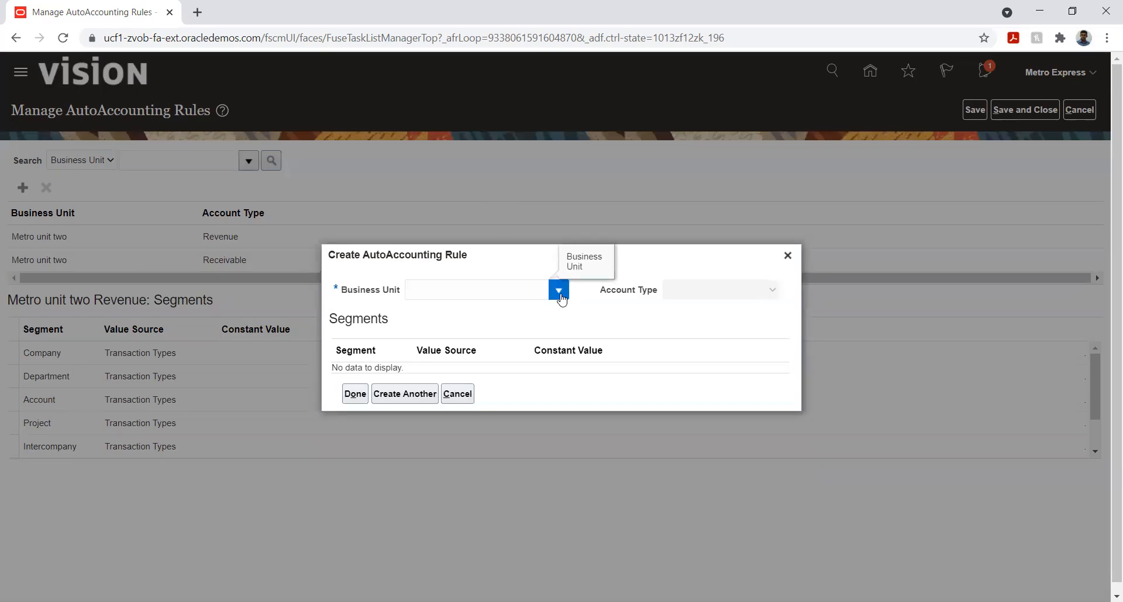
{"action": "left_click", "coordinate": [559, 291]}
{"action": "left_click", "coordinate": [561, 314]}
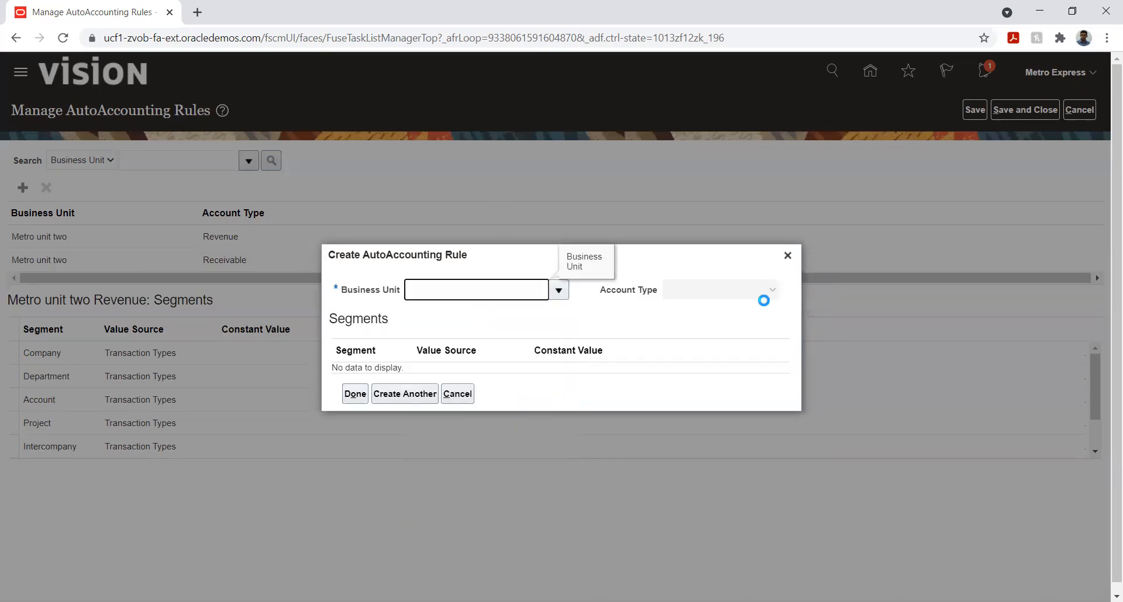
{"action": "left_click", "coordinate": [742, 292]}
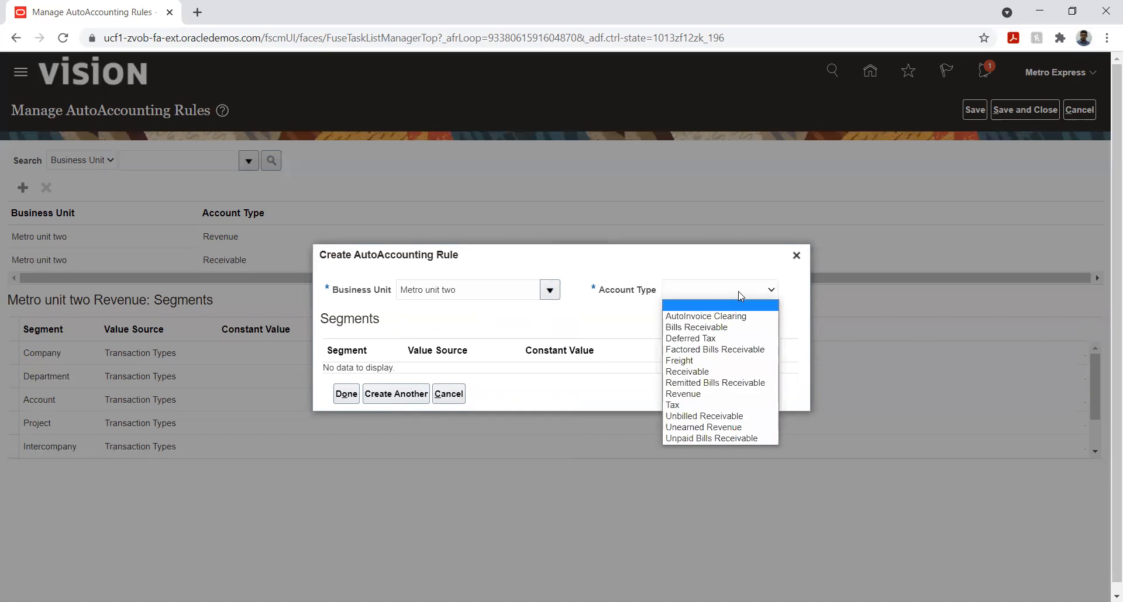
{"action": "left_click", "coordinate": [675, 405]}
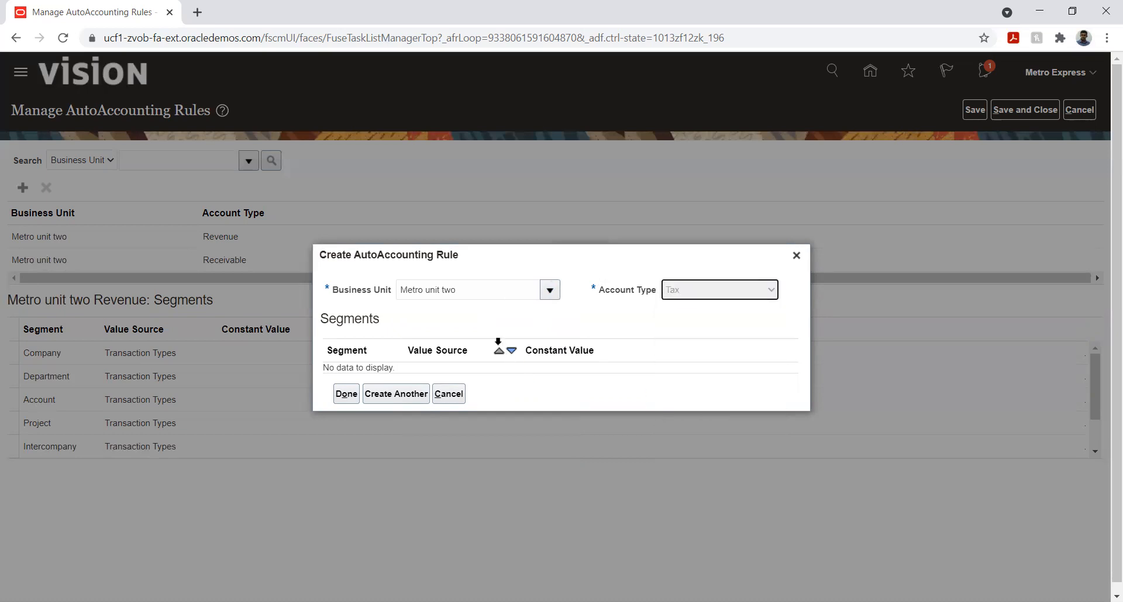
{"action": "left_click", "coordinate": [438, 319]}
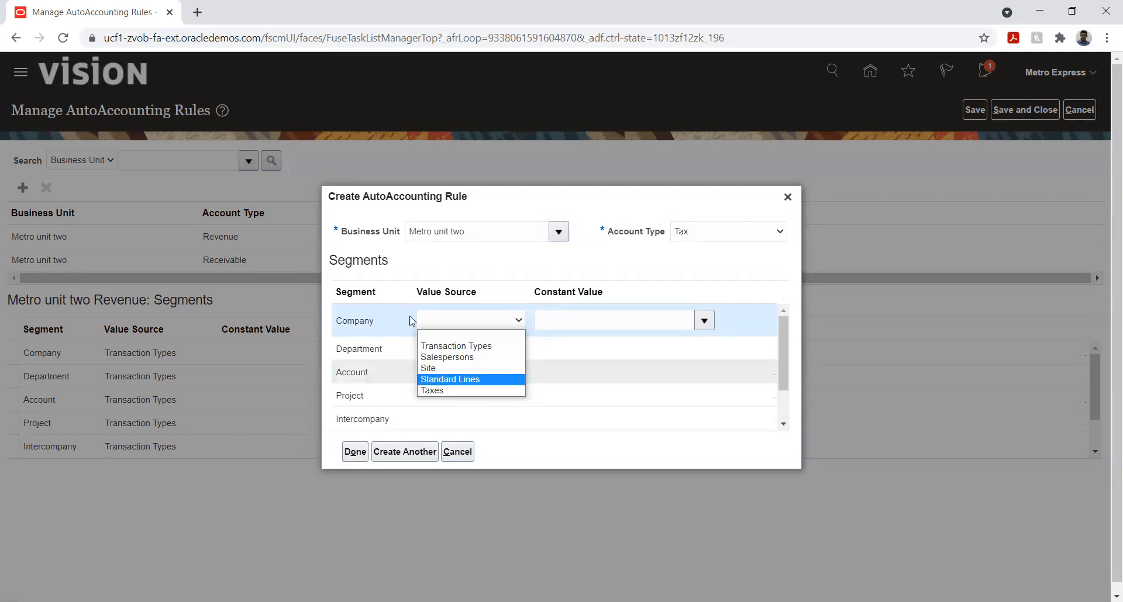
{"action": "left_click", "coordinate": [788, 197]}
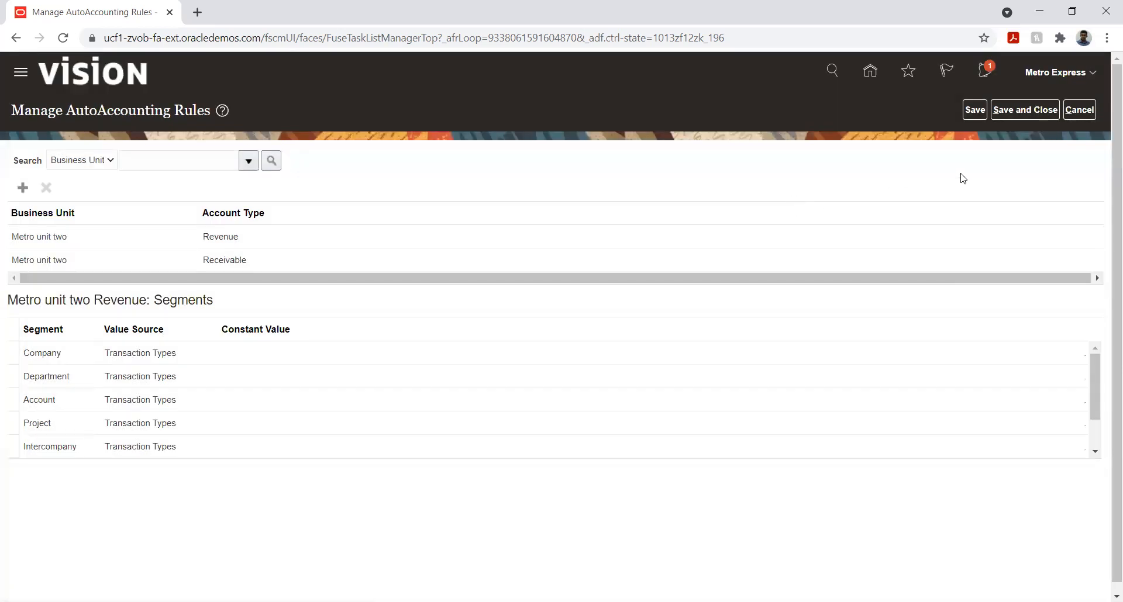
Try to save and close the AutoAccounting rules, and delete the incomplete Tax rule of Metro unit two
{"action": "left_click", "coordinate": [1003, 111]}
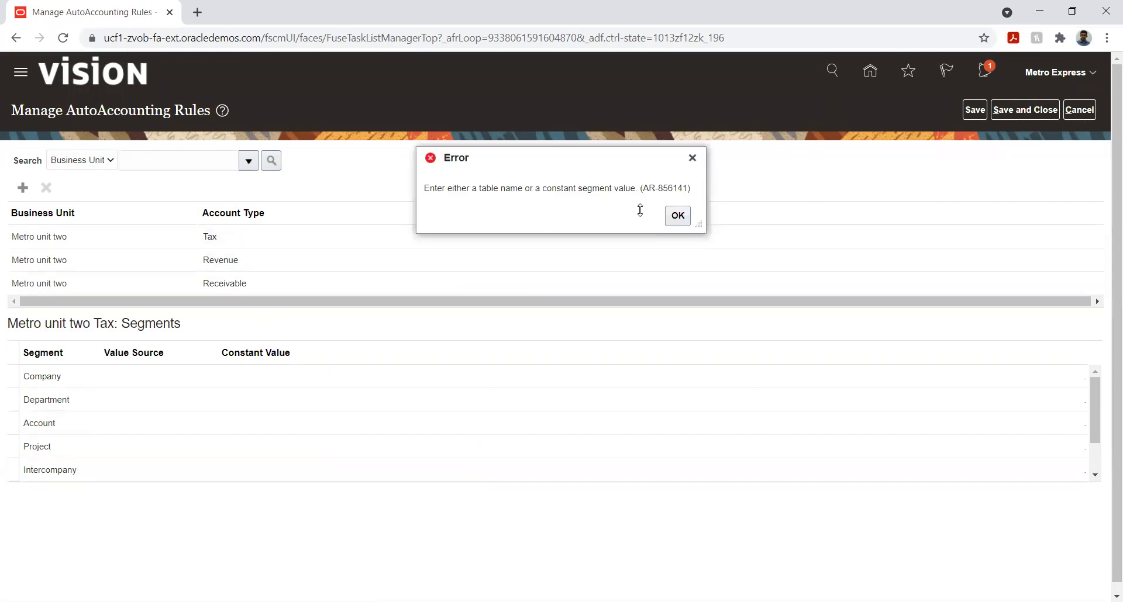
{"action": "left_click", "coordinate": [678, 221]}
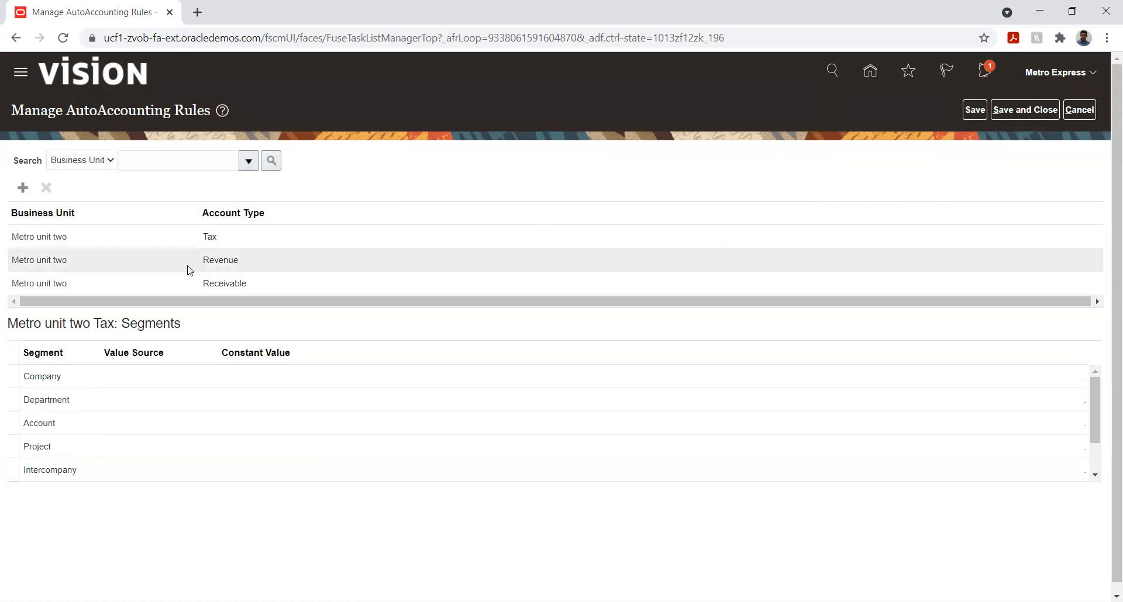
{"action": "left_click", "coordinate": [143, 243]}
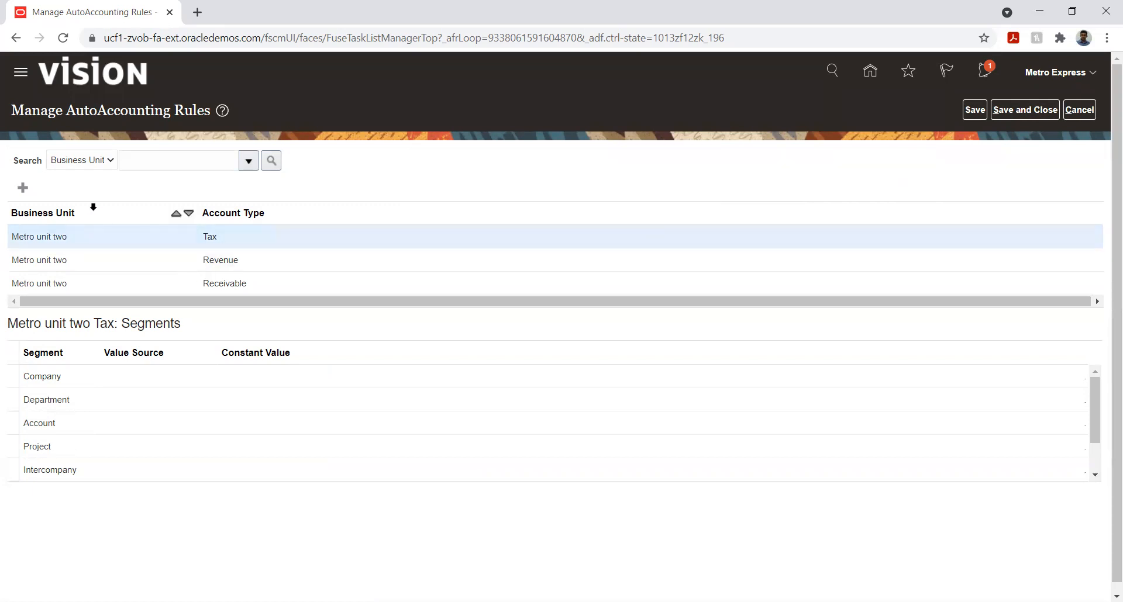
{"action": "left_click", "coordinate": [47, 187]}
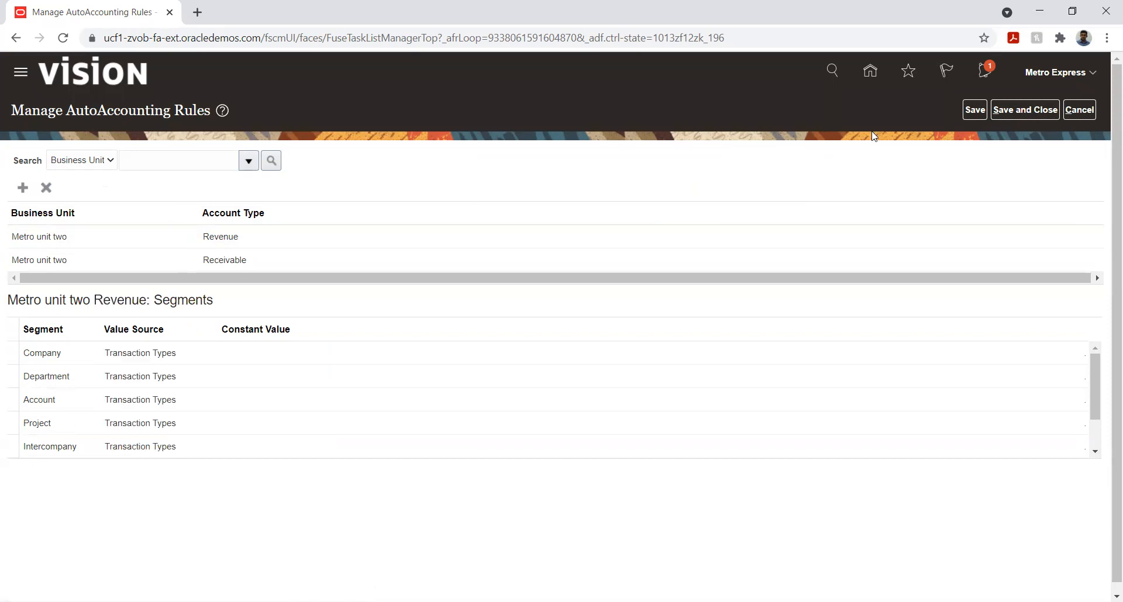
Try to save the Revenue and Receivable AutoAccounting rules of Metro unit two
{"action": "left_click", "coordinate": [972, 109]}
{"action": "left_click", "coordinate": [678, 215]}
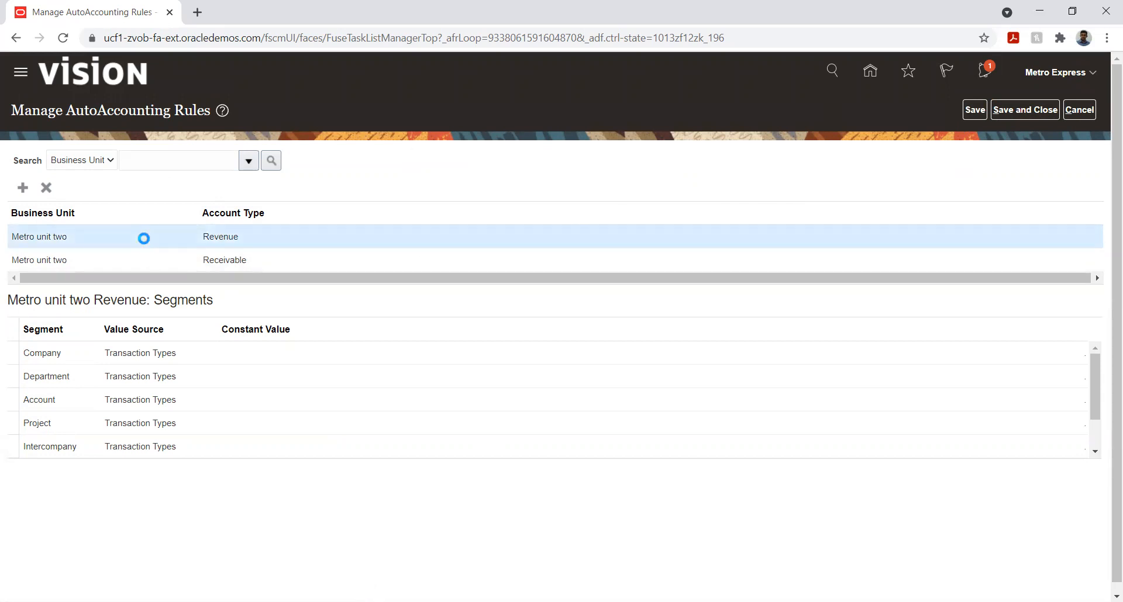
{"action": "left_click", "coordinate": [974, 110]}
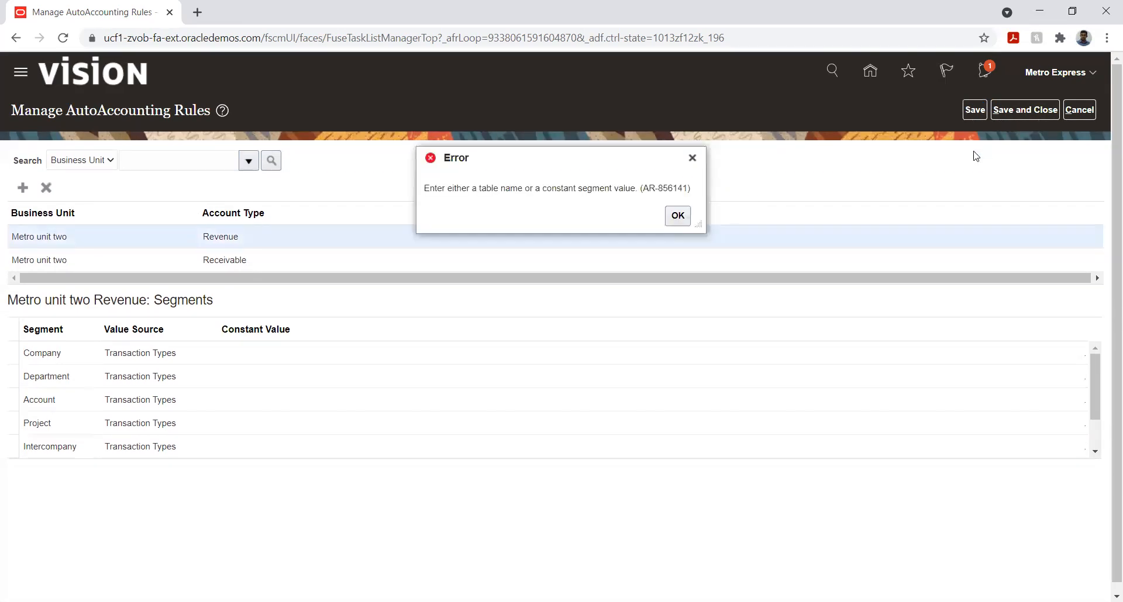
{"action": "left_click", "coordinate": [678, 216]}
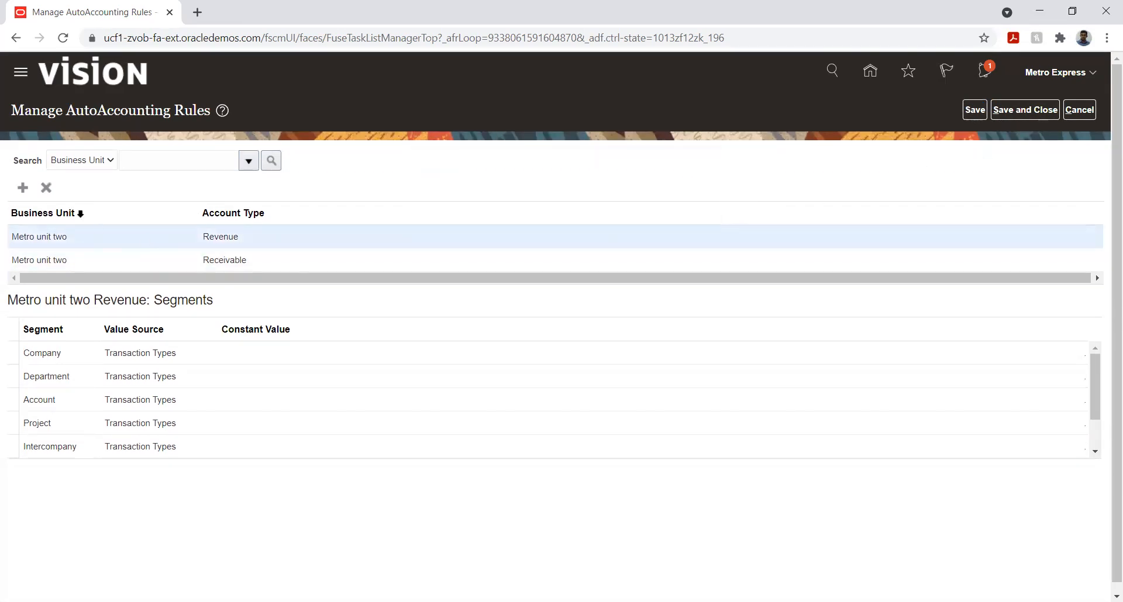
Check the segment value sources of the Revenue and Receivable rules, and save and close the AutoAccounting rules
{"action": "left_click", "coordinate": [108, 362]}
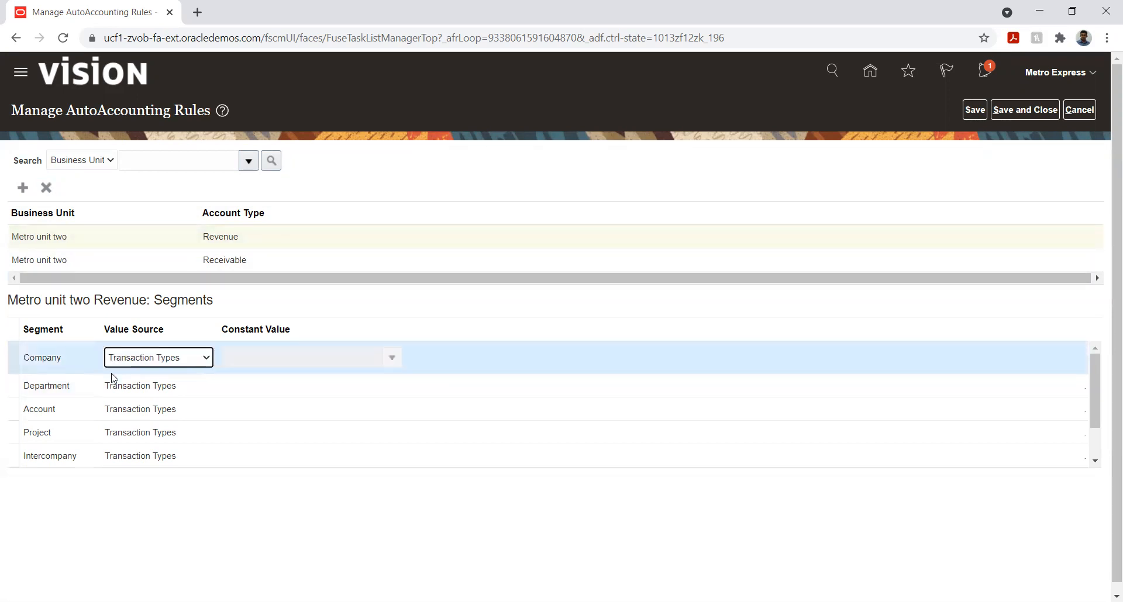
{"action": "left_click", "coordinate": [55, 257]}
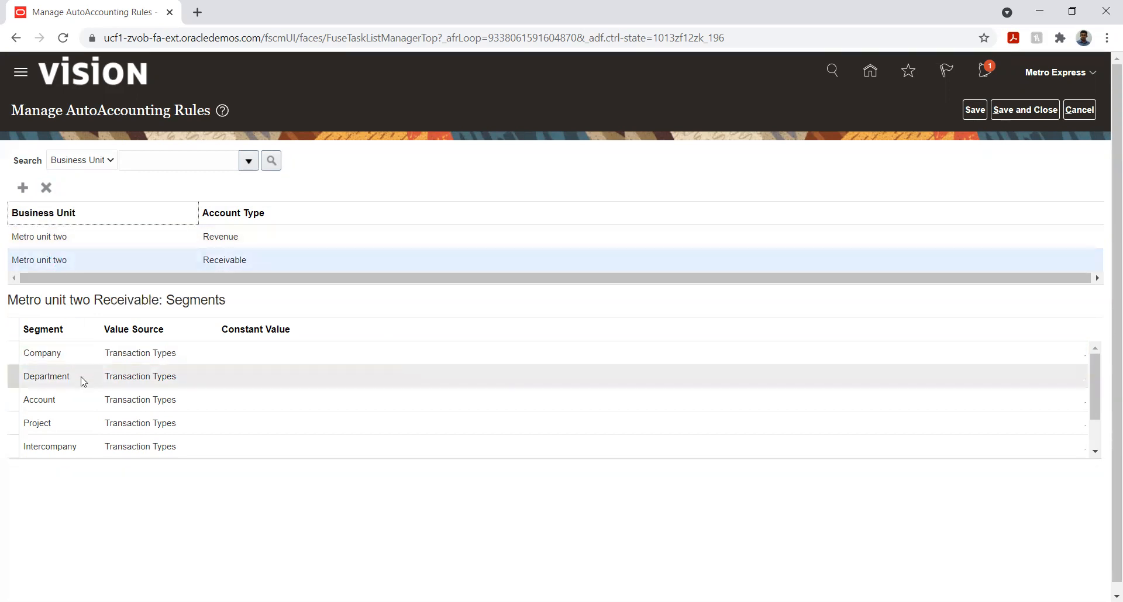
{"action": "left_click", "coordinate": [156, 246]}
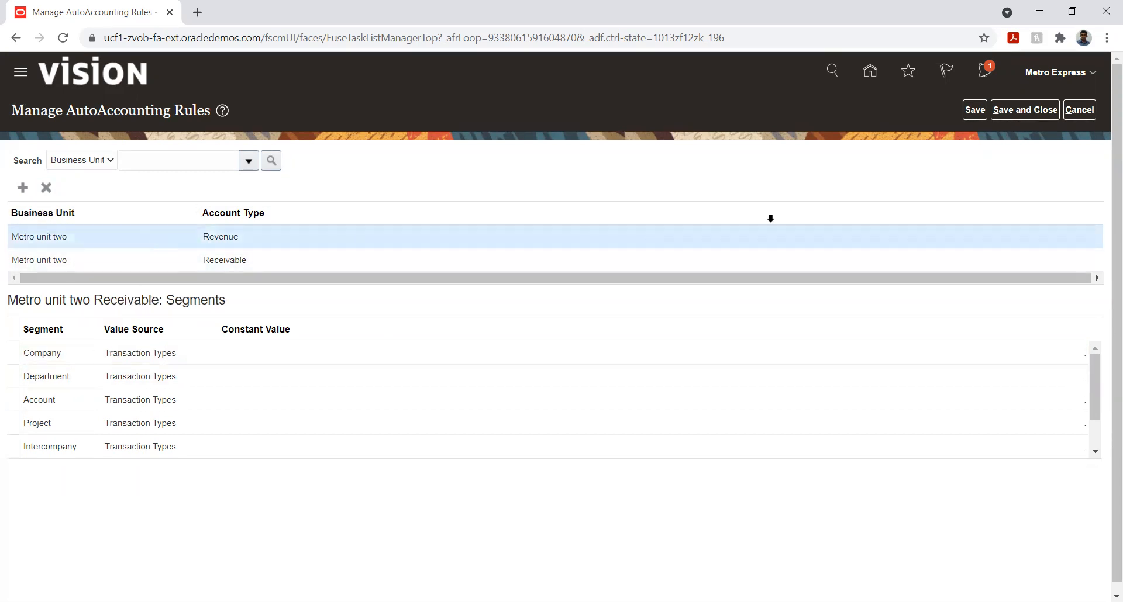
{"action": "left_click", "coordinate": [1025, 111]}
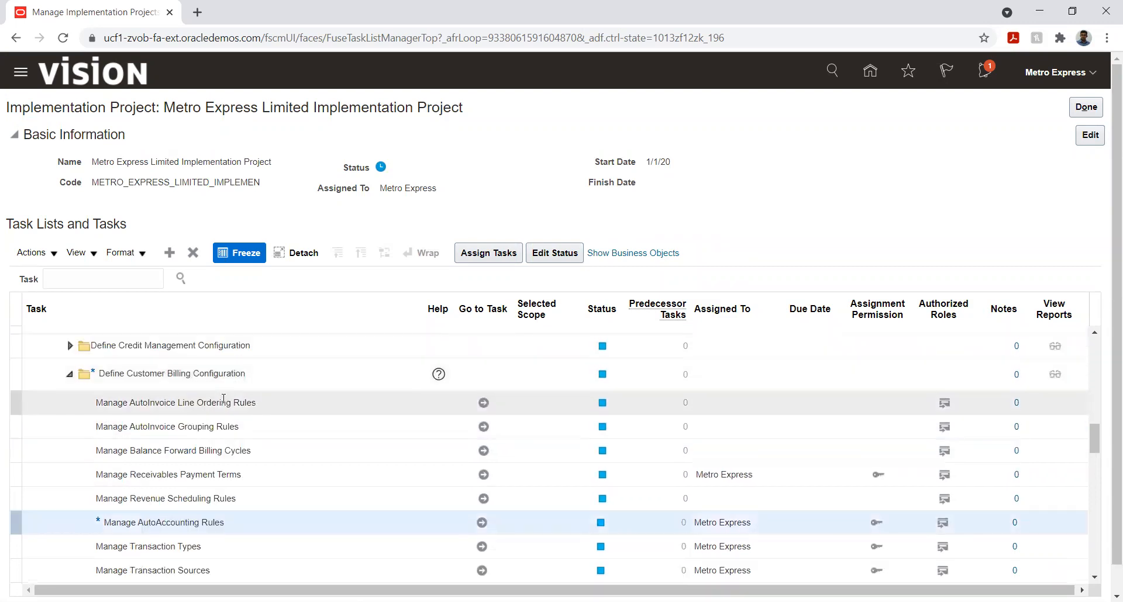
Open the Manage AutoInvoice Line Ordering Rules task and examine the Order By attributes of the ORDER LINE ORDER rule
{"action": "left_click", "coordinate": [224, 402]}
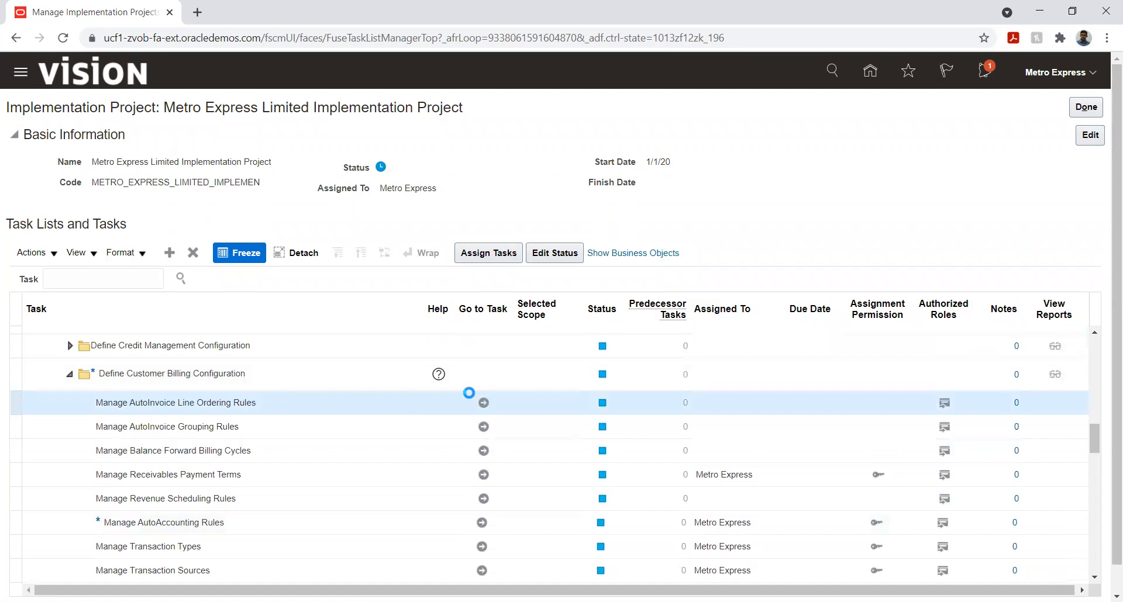
{"action": "left_click", "coordinate": [483, 403]}
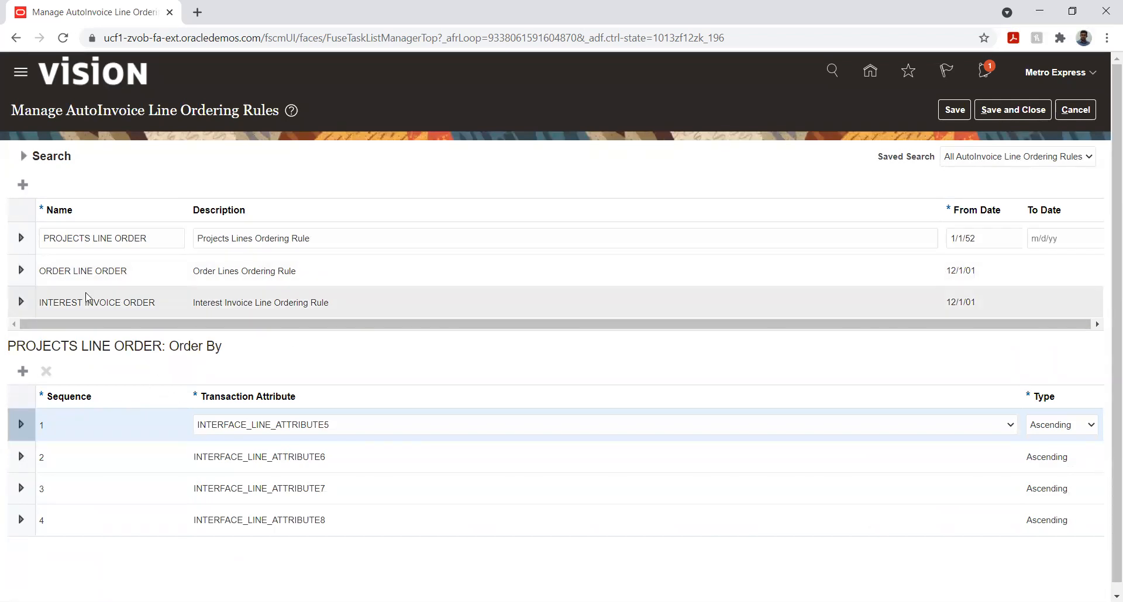
{"action": "left_click", "coordinate": [84, 273]}
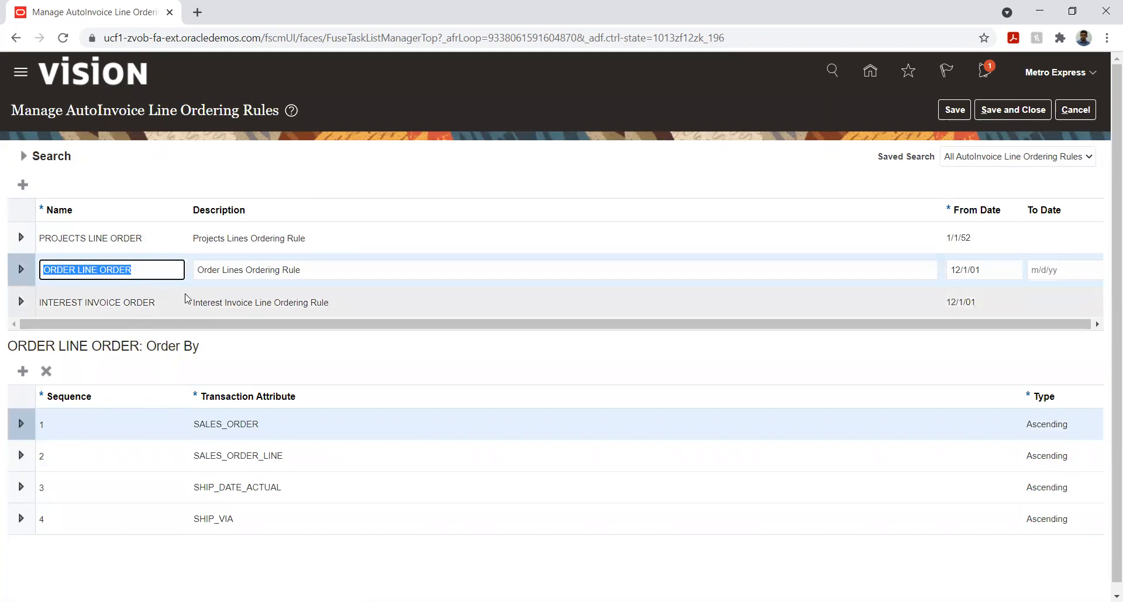
{"action": "left_click", "coordinate": [241, 423]}
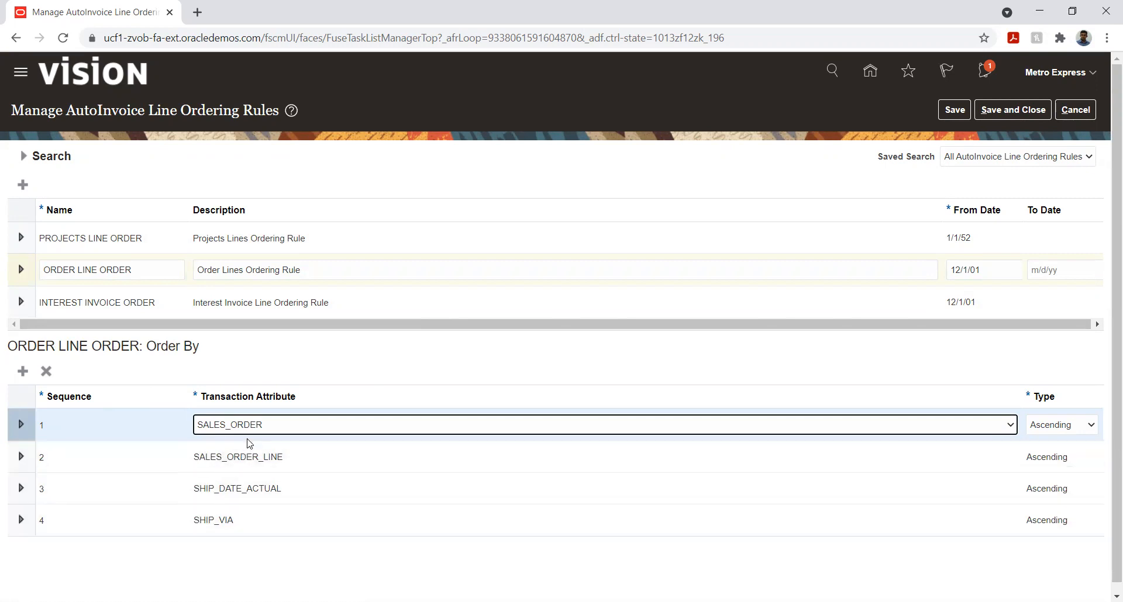
{"action": "left_click", "coordinate": [261, 457]}
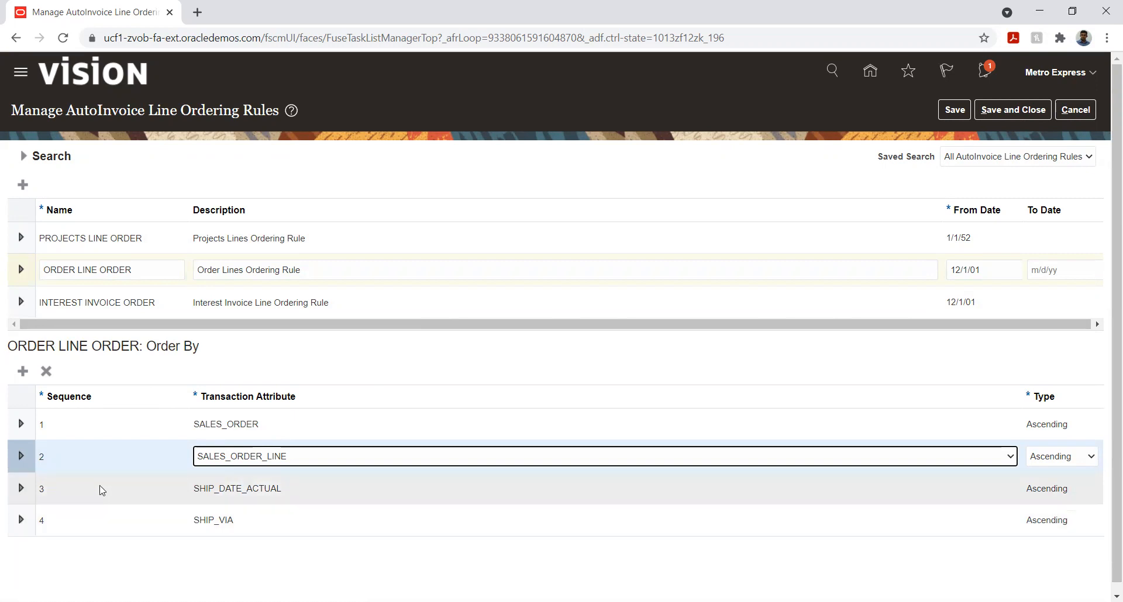
Examine the transaction attributes available for an extra ORDER LINE ORDER row, delete the blank row, and save and close the line ordering rules
{"action": "left_click", "coordinate": [22, 373]}
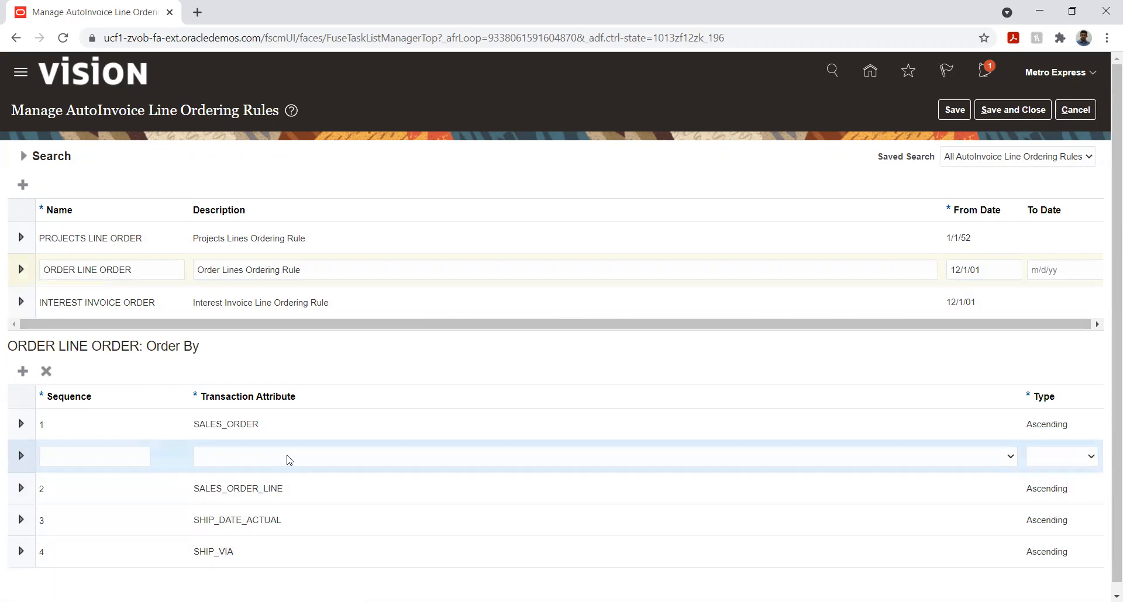
{"action": "left_click", "coordinate": [286, 460]}
{"action": "scroll", "coordinate": [305, 261], "scroll_direction": "down", "scroll_amount": 12}
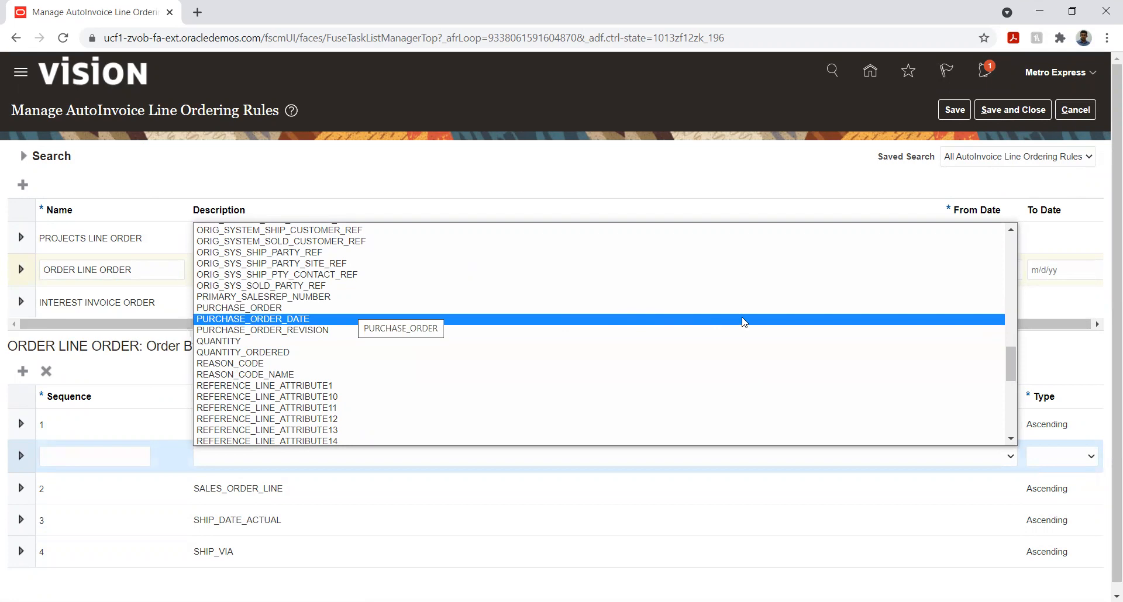
{"action": "scroll", "coordinate": [743, 322], "scroll_direction": "up", "scroll_amount": 15}
{"action": "scroll", "coordinate": [743, 322], "scroll_direction": "up", "scroll_amount": 3}
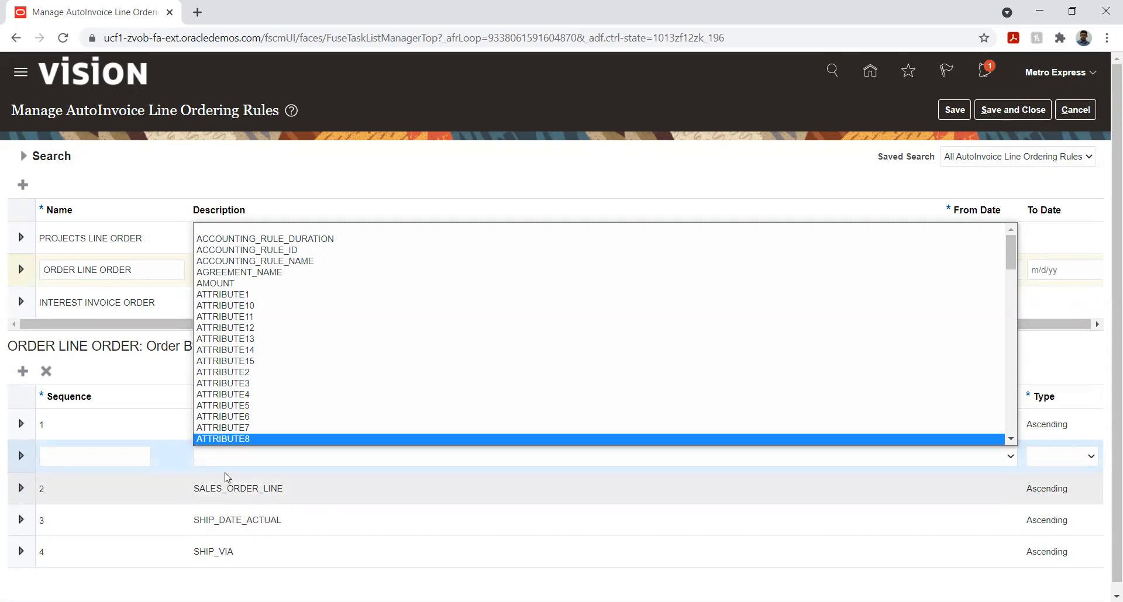
{"action": "scroll", "coordinate": [276, 334], "scroll_direction": "down", "scroll_amount": 1}
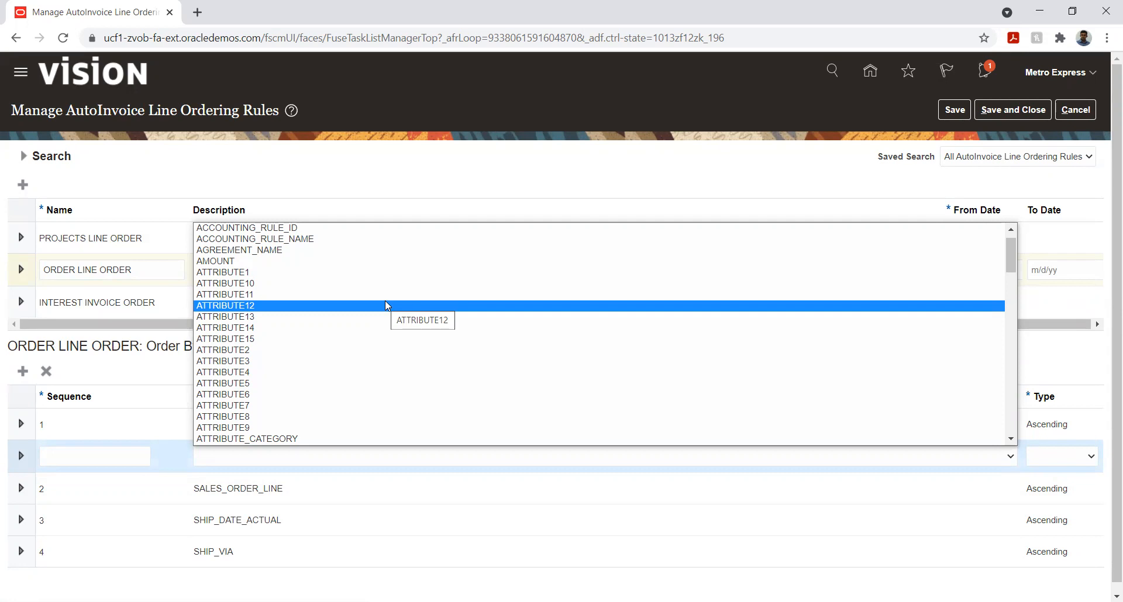
{"action": "scroll", "coordinate": [253, 314], "scroll_direction": "down", "scroll_amount": 3}
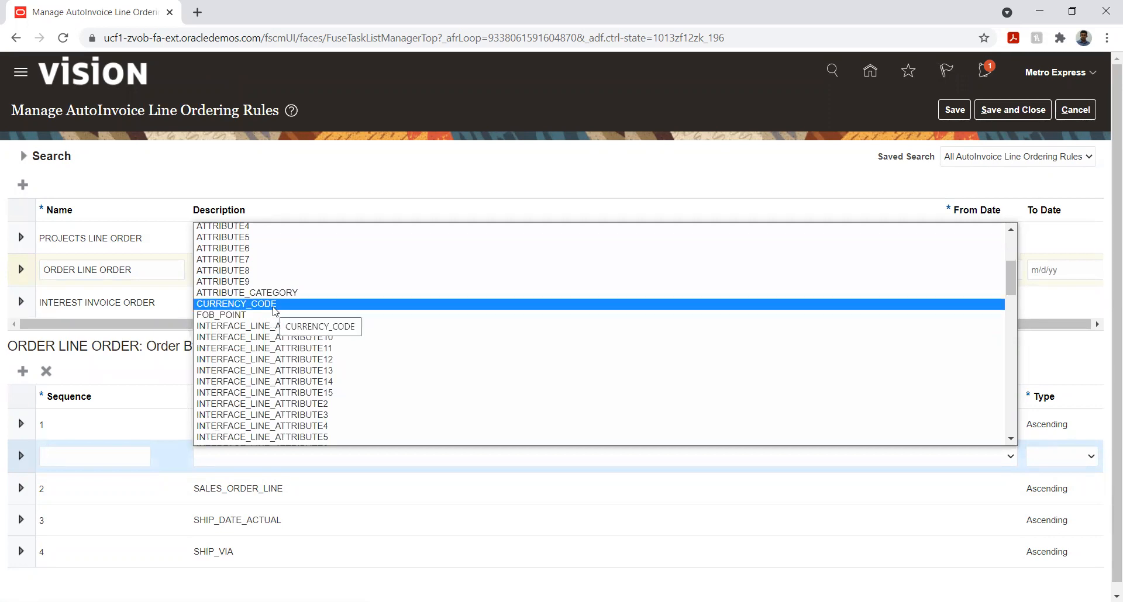
{"action": "left_click", "coordinate": [171, 372]}
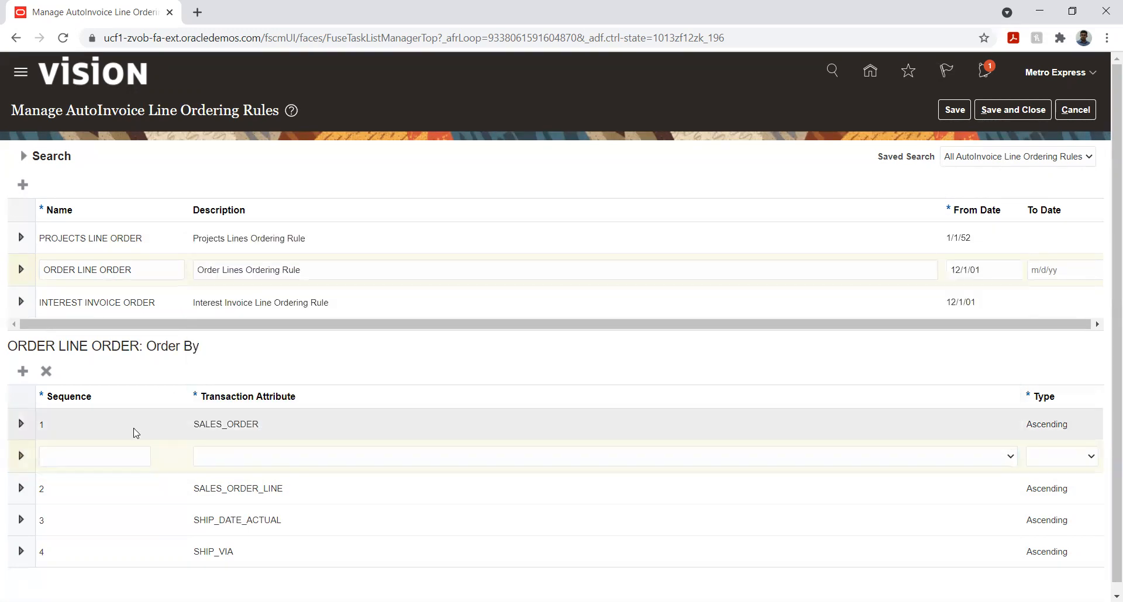
{"action": "left_click", "coordinate": [111, 459]}
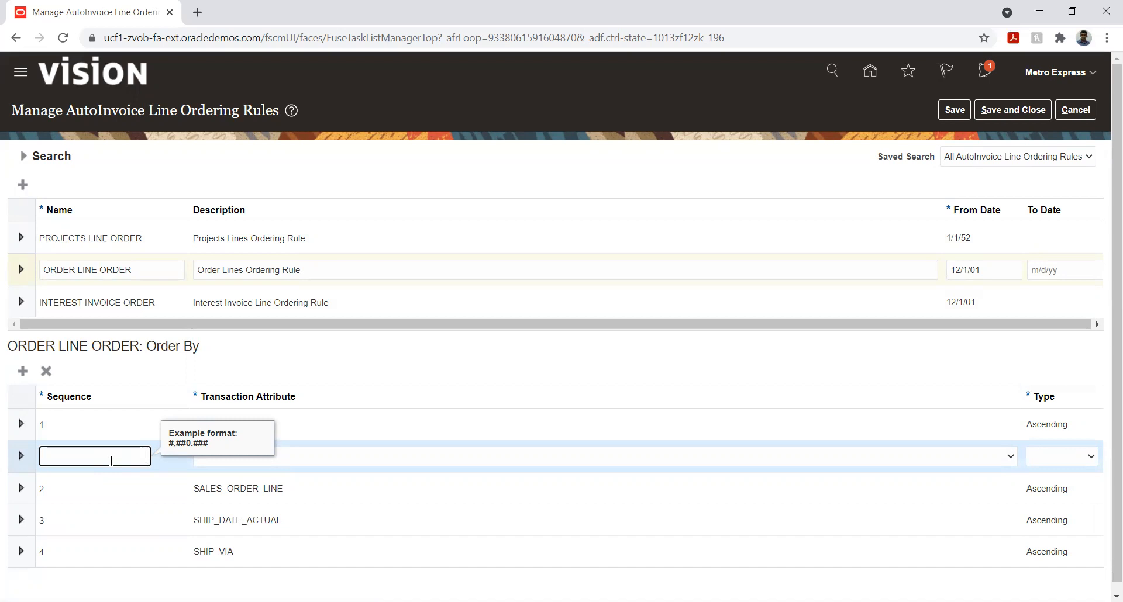
{"action": "left_click", "coordinate": [46, 372]}
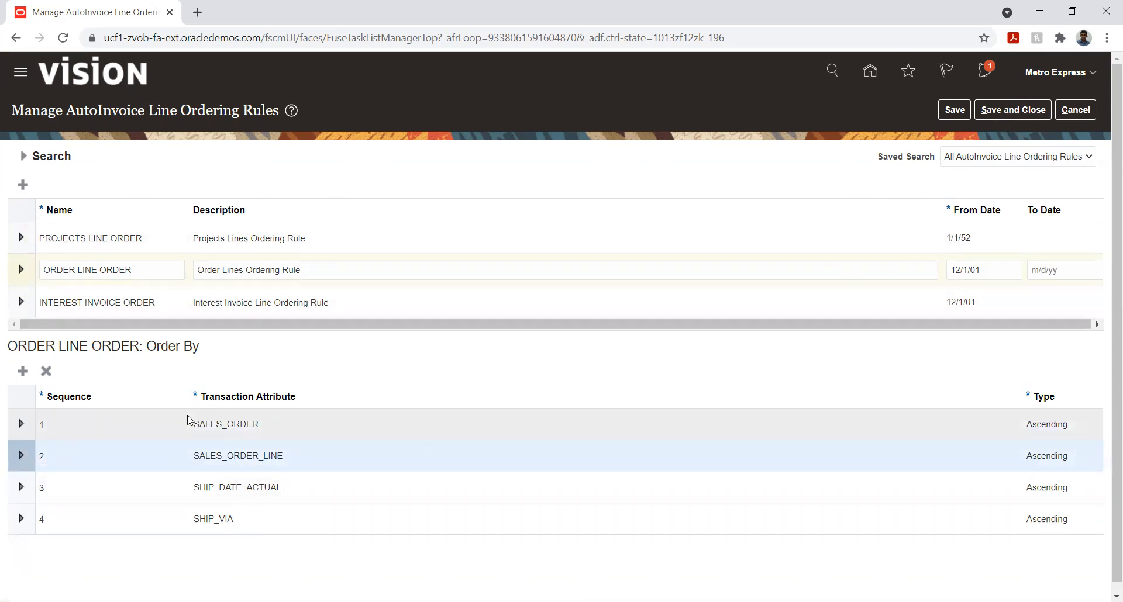
{"action": "left_click", "coordinate": [1008, 113]}
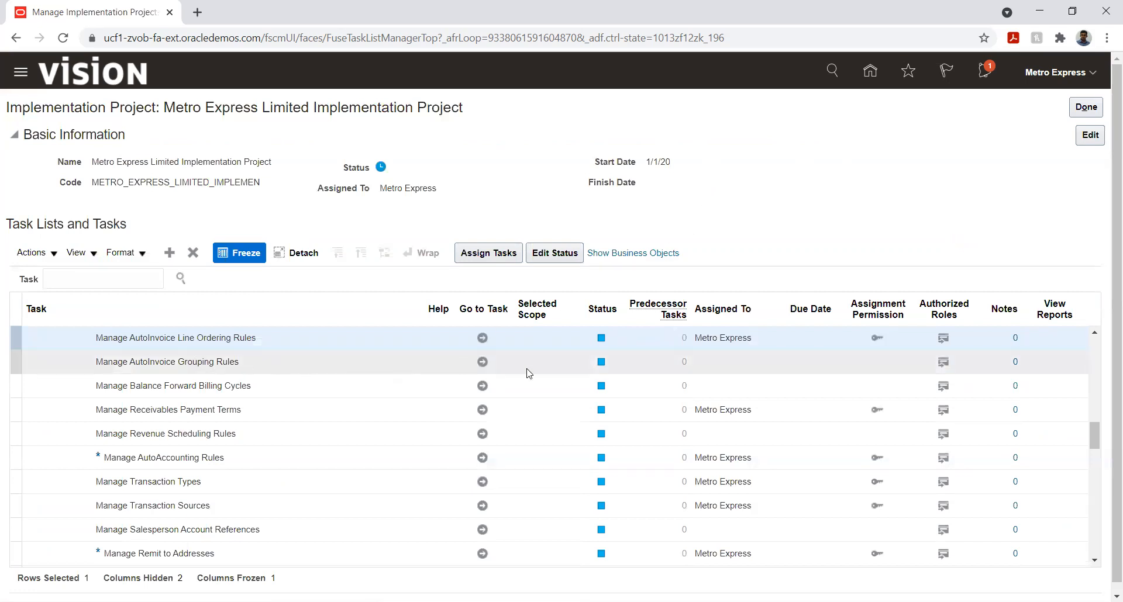
Open the Manage AutoInvoice Grouping Rules task, start a new grouping rule, and examine the available line ordering rules
{"action": "left_click", "coordinate": [483, 361]}
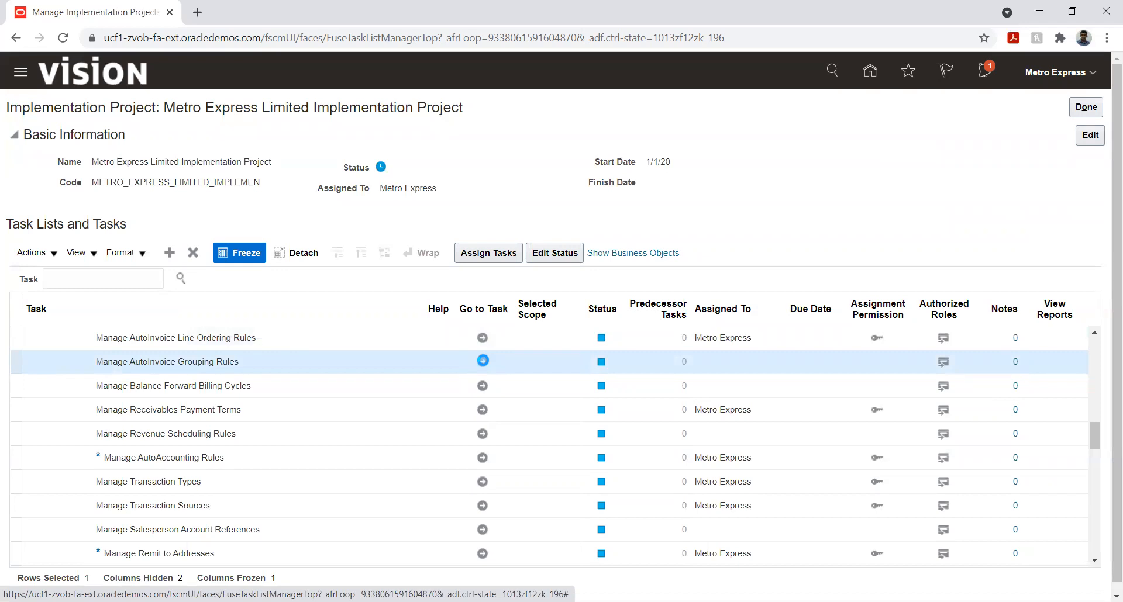
{"action": "left_click", "coordinate": [483, 361]}
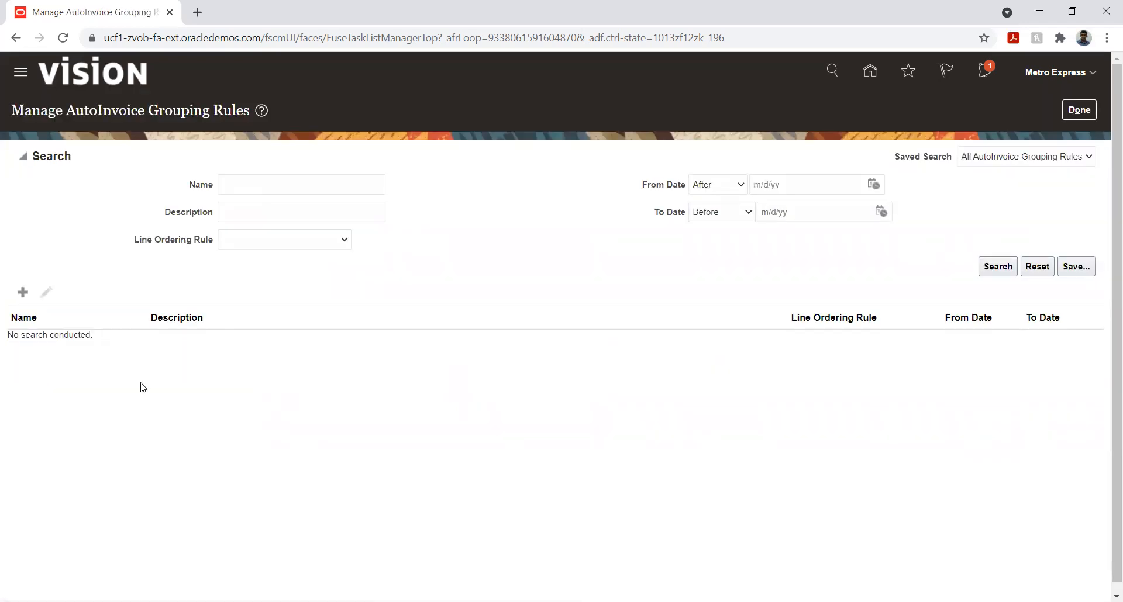
{"action": "left_click", "coordinate": [23, 291]}
{"action": "left_click", "coordinate": [315, 242]}
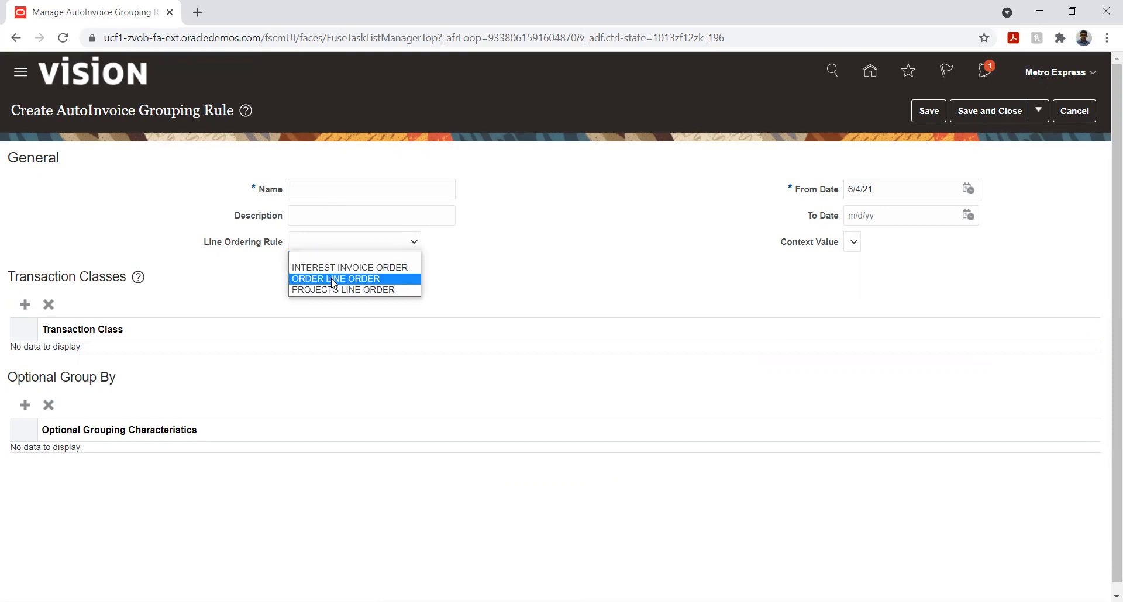
{"action": "left_click", "coordinate": [140, 236]}
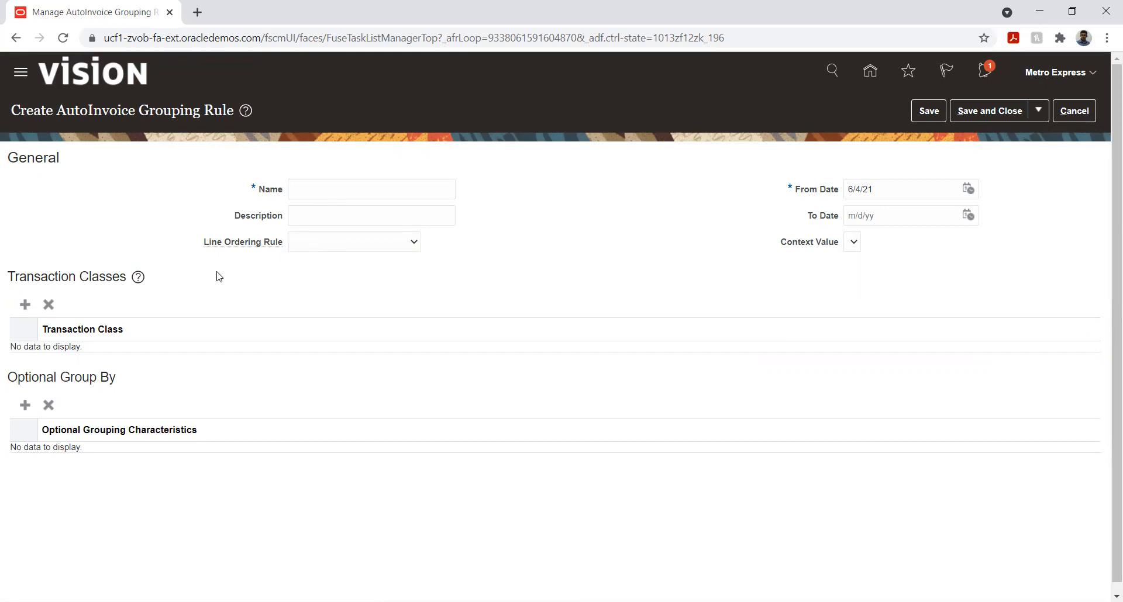
Add the Invoice transaction class to the draft AutoInvoice grouping rule
{"action": "left_click", "coordinate": [25, 305]}
{"action": "left_click", "coordinate": [139, 357]}
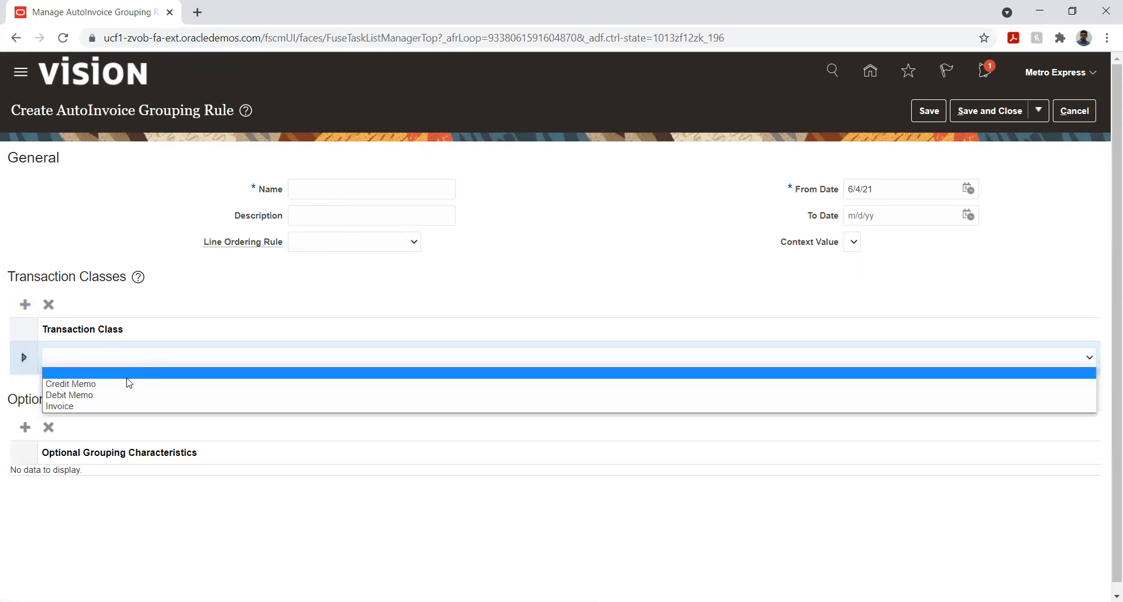
{"action": "left_click", "coordinate": [108, 406]}
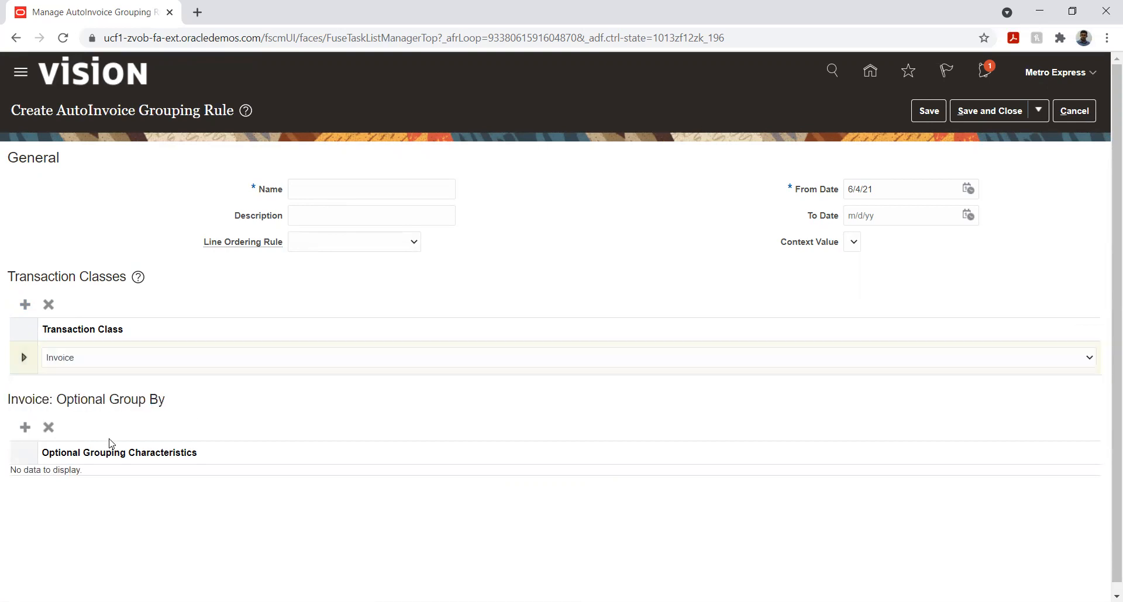
Examine the optional grouping characteristics available for the Invoice class, then discard the draft rule and return to the implementation project's task list
{"action": "left_click", "coordinate": [25, 427]}
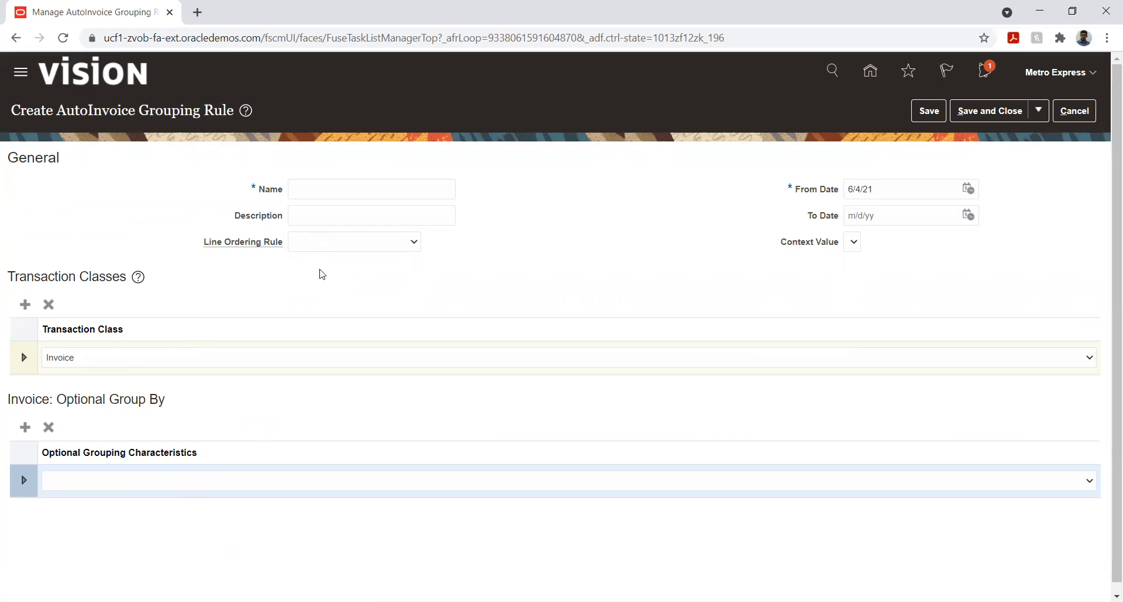
{"action": "left_click", "coordinate": [164, 488]}
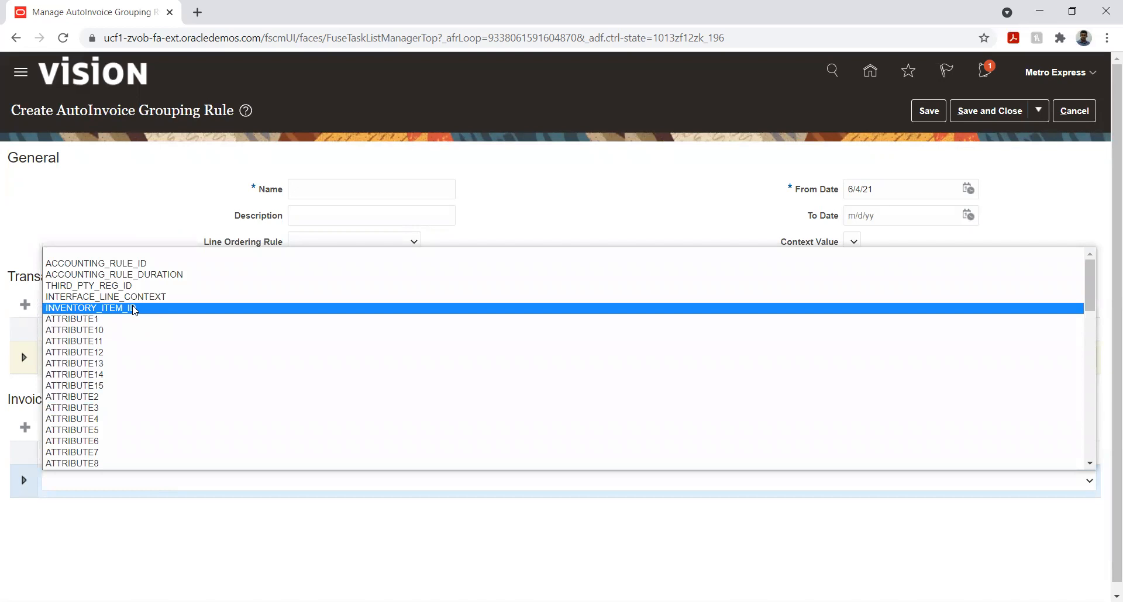
{"action": "scroll", "coordinate": [133, 310], "scroll_direction": "down", "scroll_amount": 10}
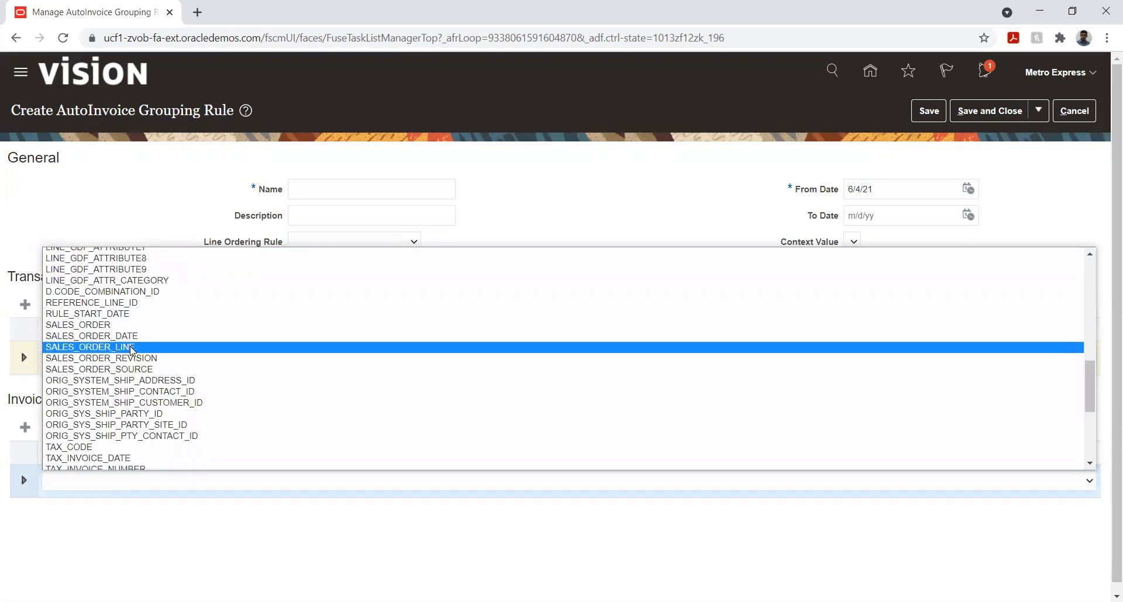
{"action": "left_click", "coordinate": [702, 528]}
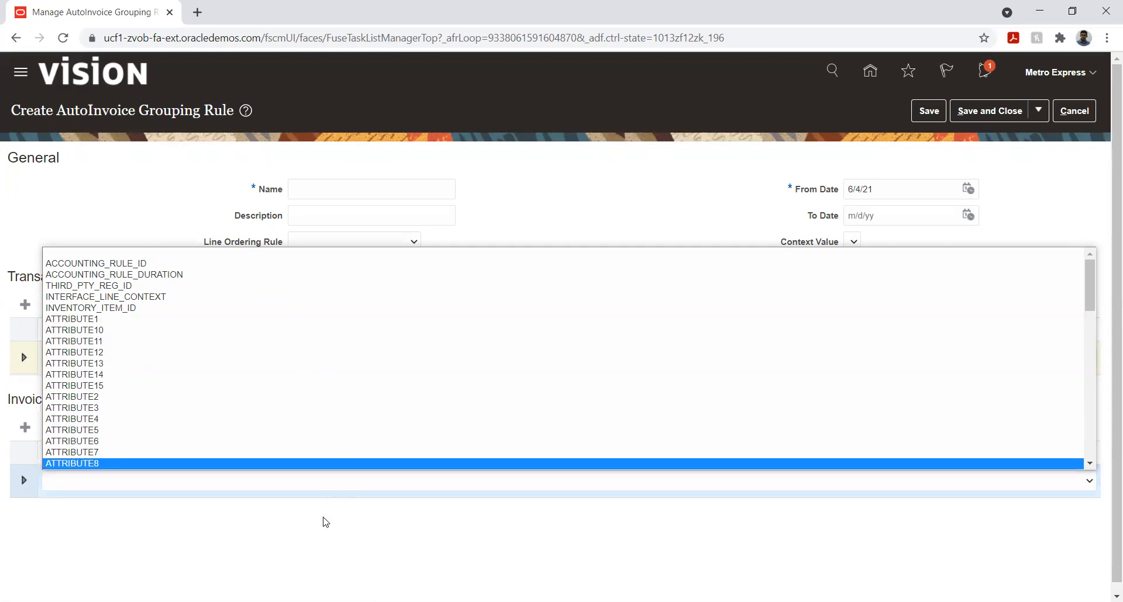
{"action": "left_click", "coordinate": [264, 535]}
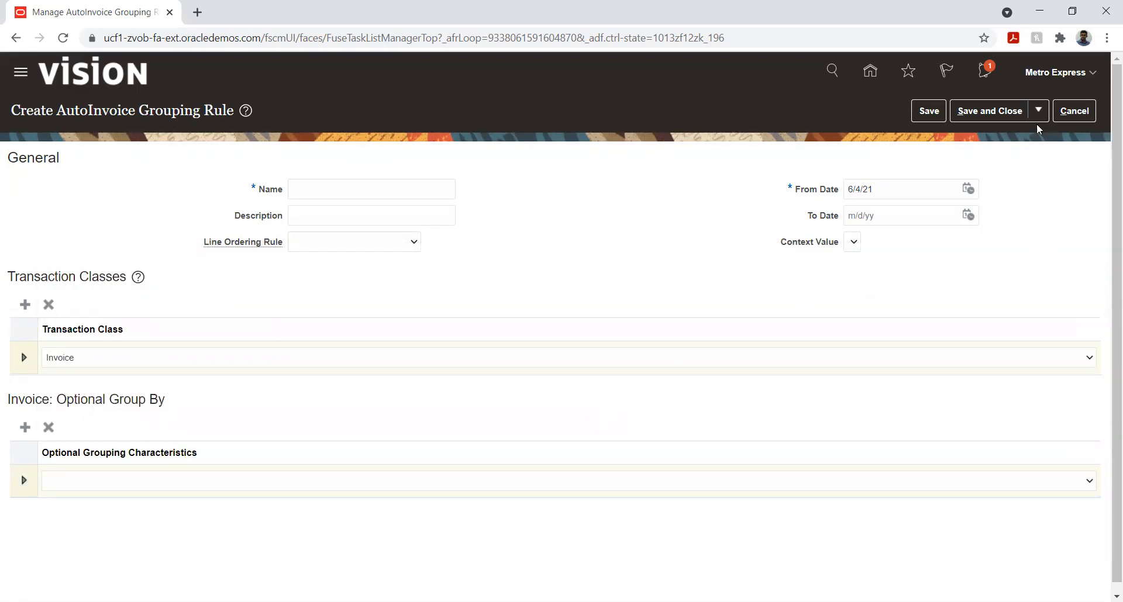
{"action": "left_click", "coordinate": [1066, 115]}
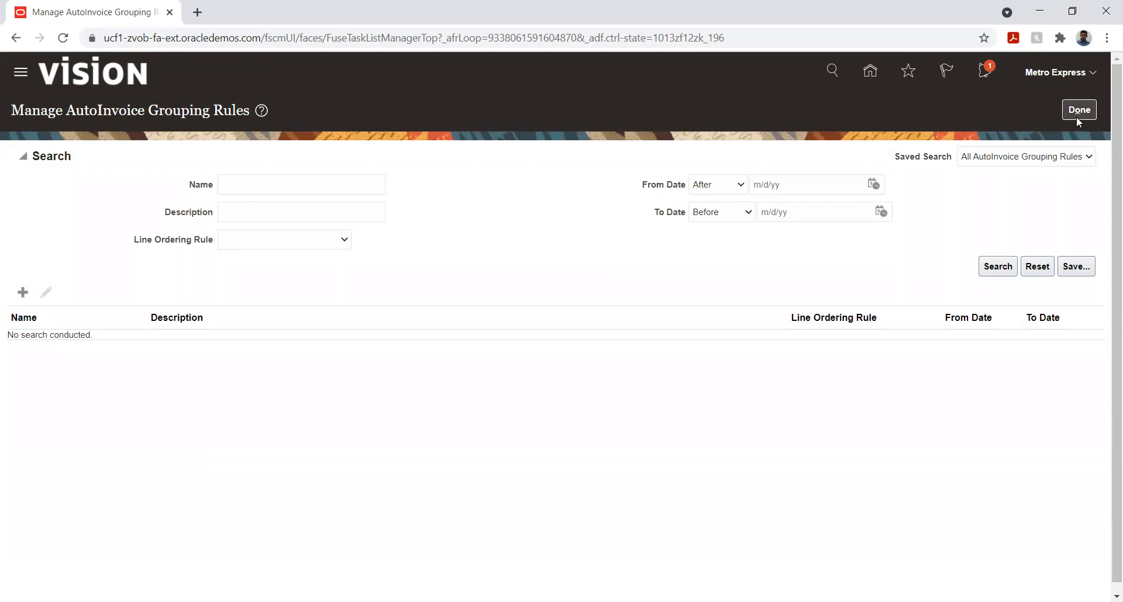
{"action": "left_click", "coordinate": [1075, 114]}
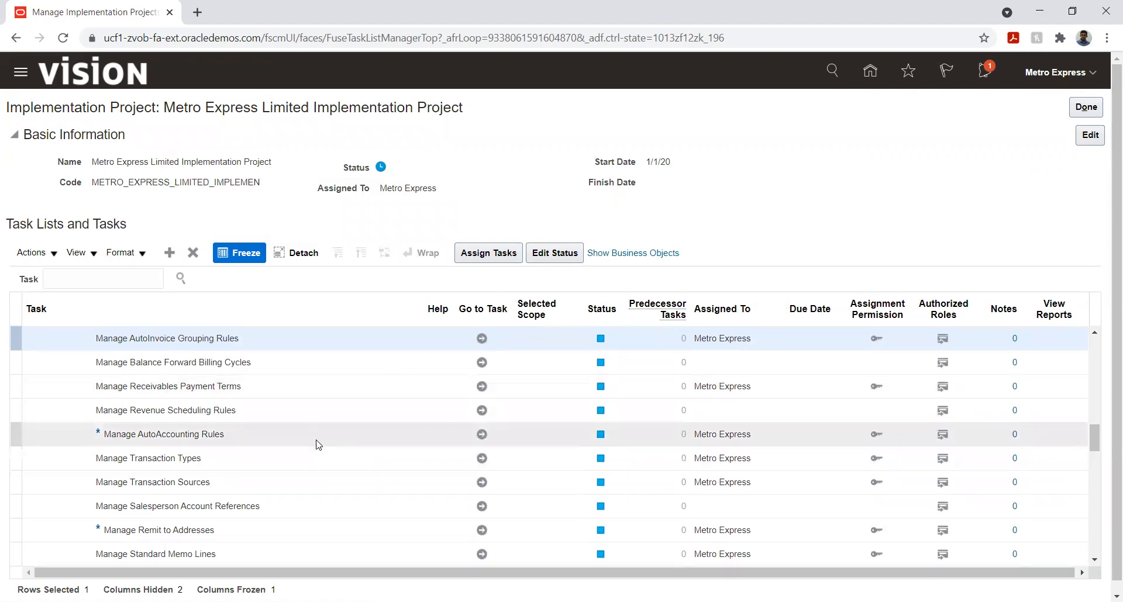
Open the Manage Receivables Activities task under Define Common Accounts Receivable Configuration and start a new receivables activity
{"action": "scroll", "coordinate": [307, 445], "scroll_direction": "up", "scroll_amount": 2}
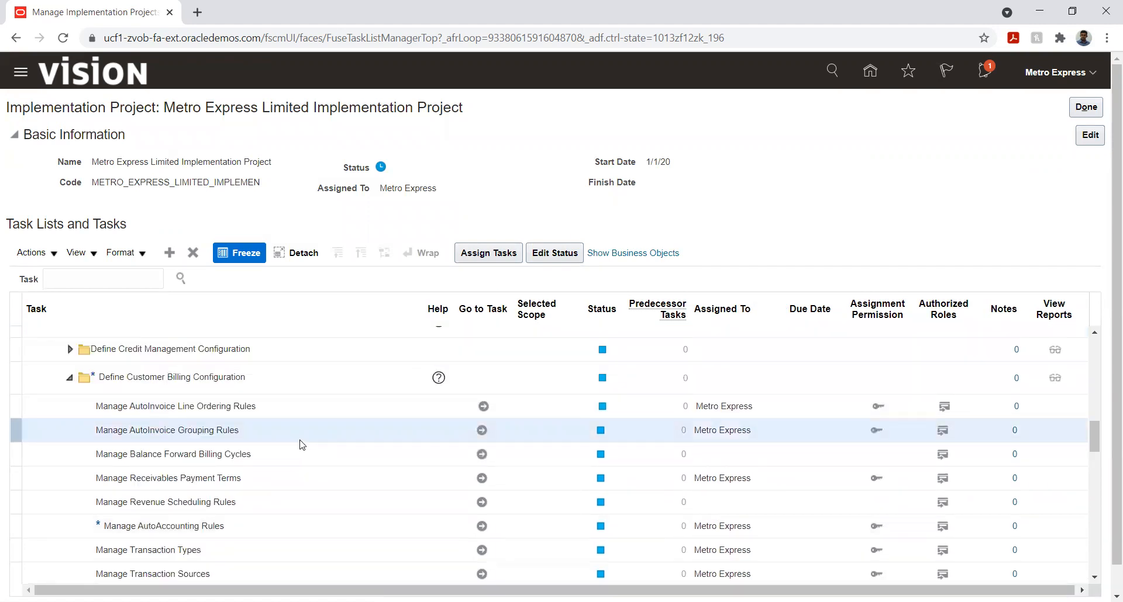
{"action": "scroll", "coordinate": [303, 445], "scroll_direction": "up", "scroll_amount": 2}
{"action": "scroll", "coordinate": [300, 444], "scroll_direction": "up", "scroll_amount": 4}
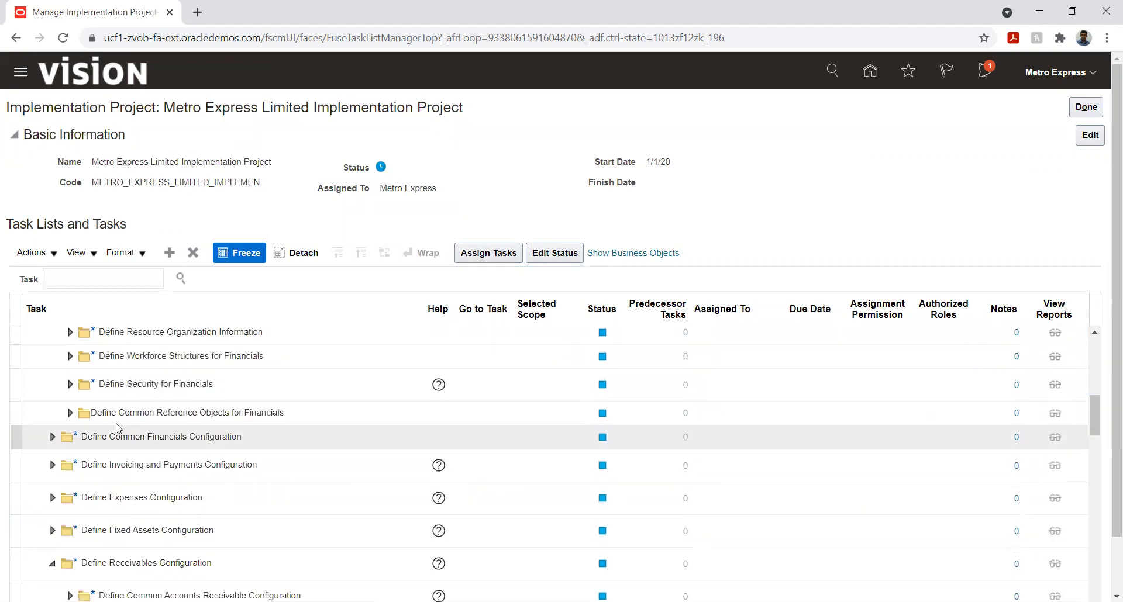
{"action": "scroll", "coordinate": [163, 403], "scroll_direction": "down", "scroll_amount": 2}
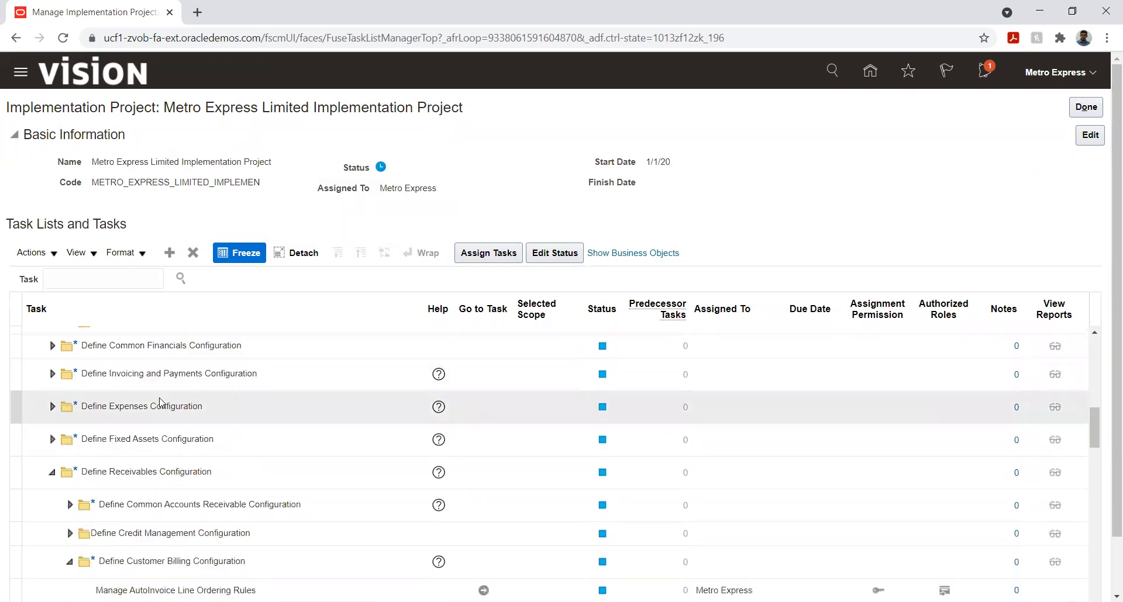
{"action": "scroll", "coordinate": [162, 403], "scroll_direction": "down", "scroll_amount": 2}
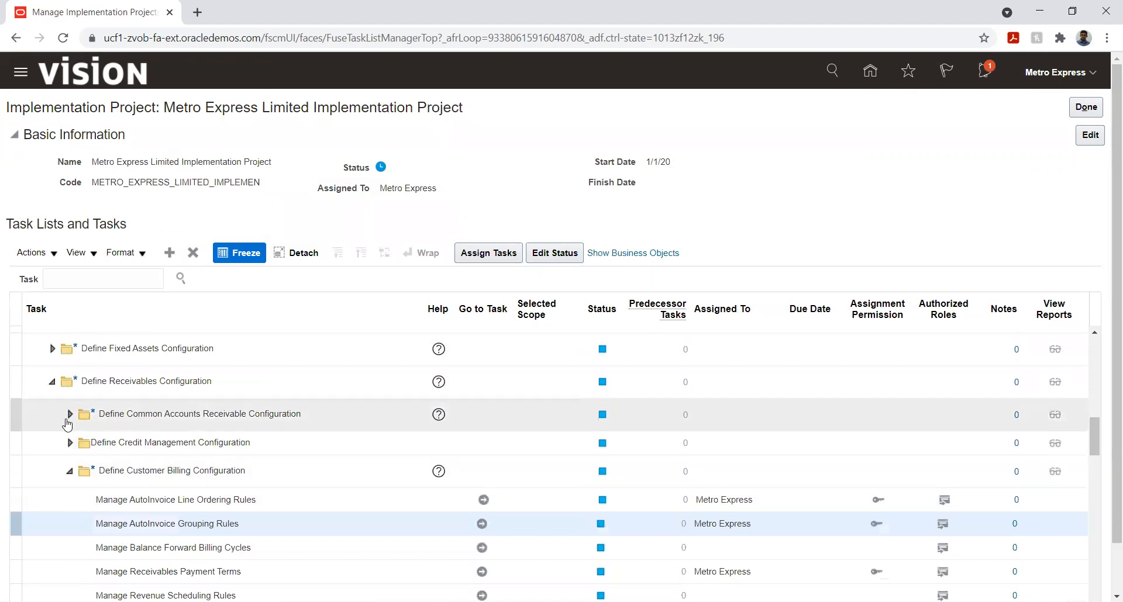
{"action": "left_click", "coordinate": [69, 414]}
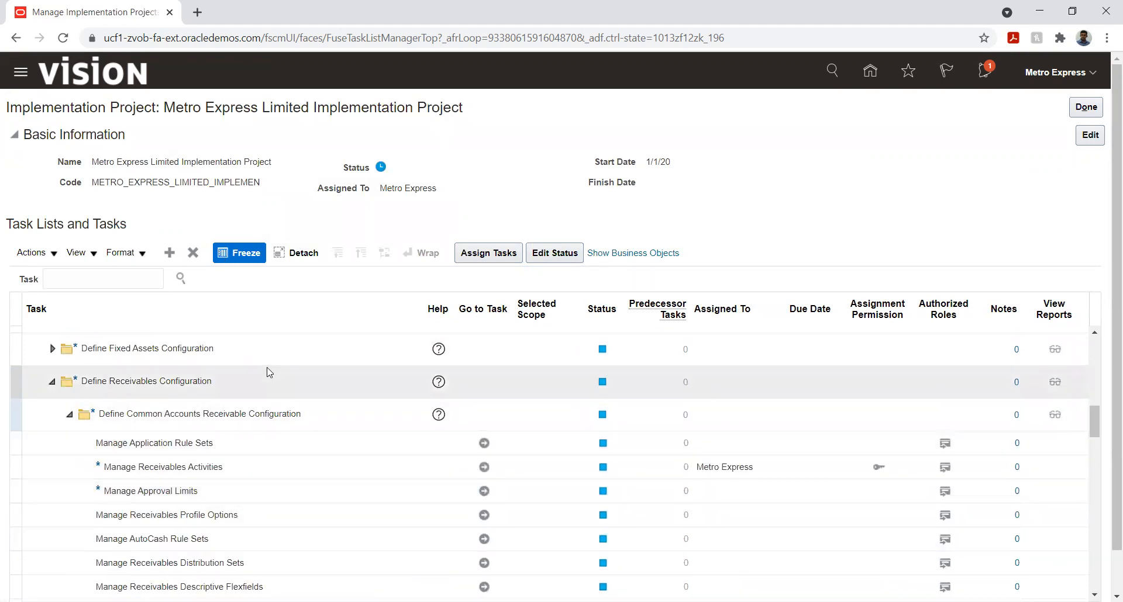
{"action": "scroll", "coordinate": [269, 373], "scroll_direction": "down", "scroll_amount": 3}
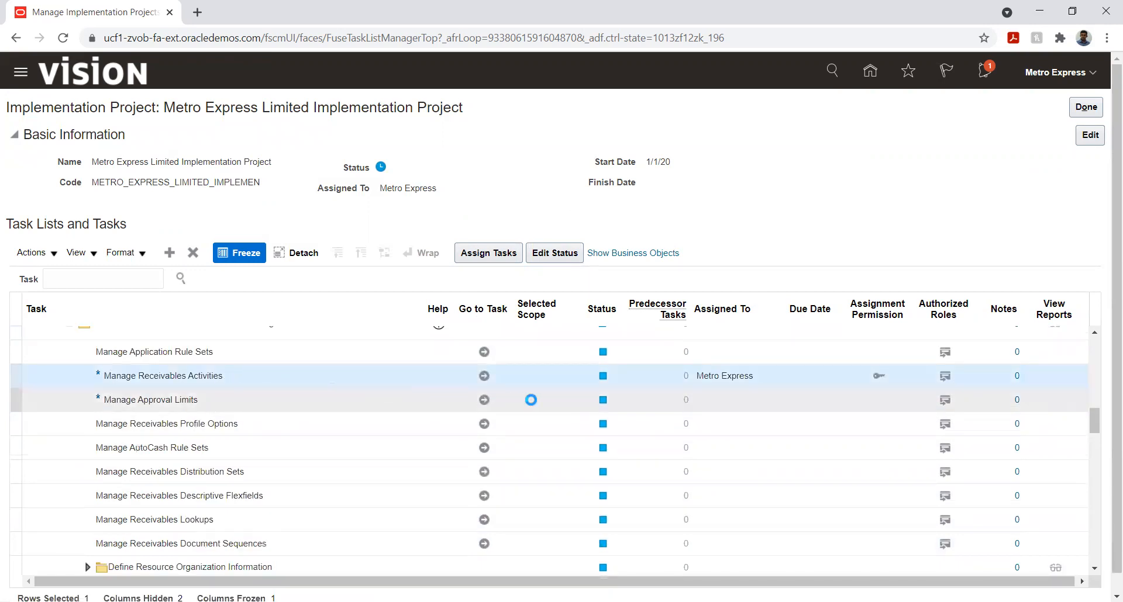
{"action": "left_click", "coordinate": [484, 376]}
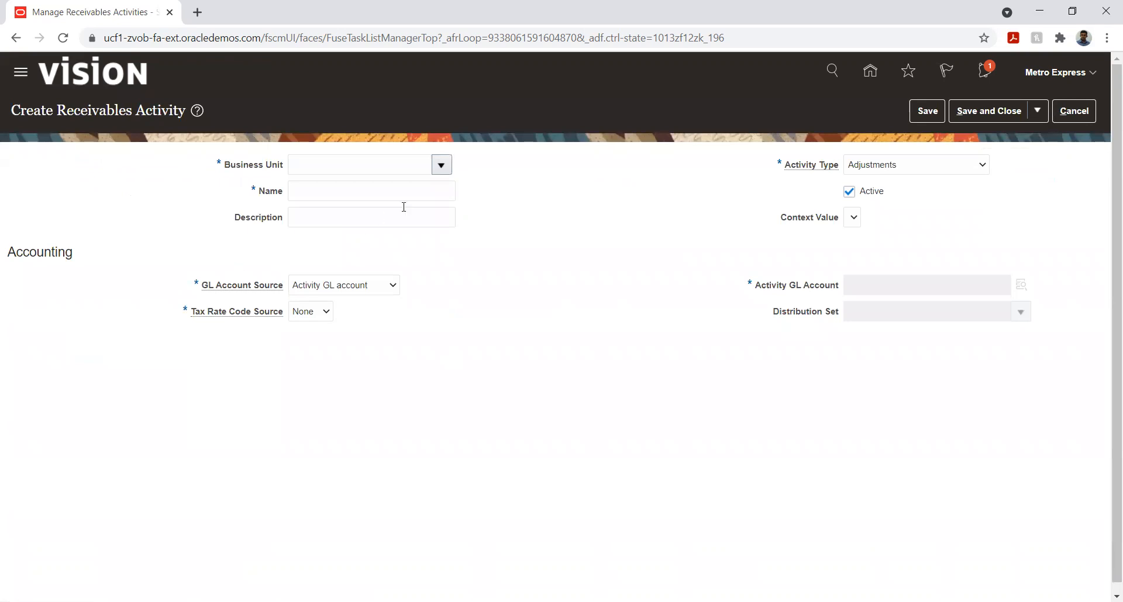
Set the new activity's business unit to Metro unit two and its name to "Metro unit one_Earned discount"
{"action": "left_click", "coordinate": [393, 169]}
{"action": "type", "text": "Met"}
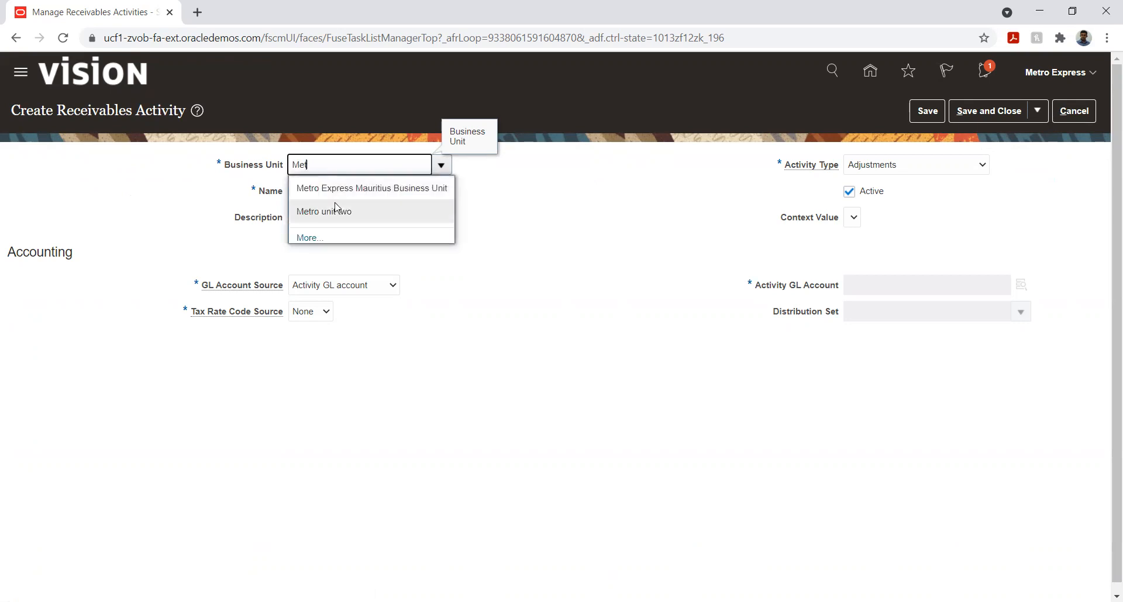
{"action": "left_click", "coordinate": [343, 211]}
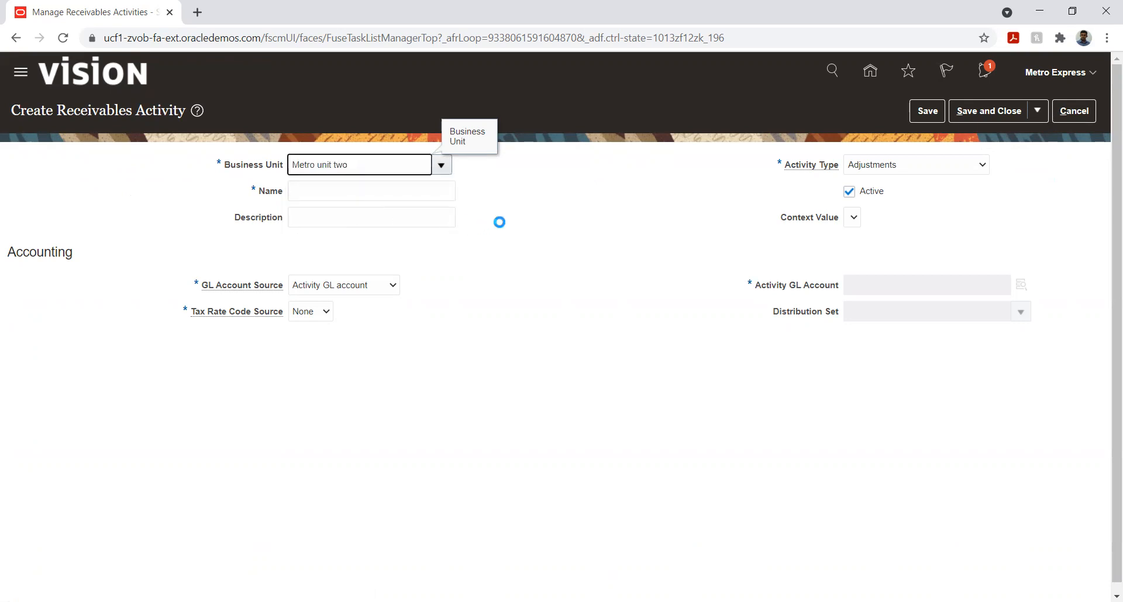
{"action": "left_click", "coordinate": [389, 196]}
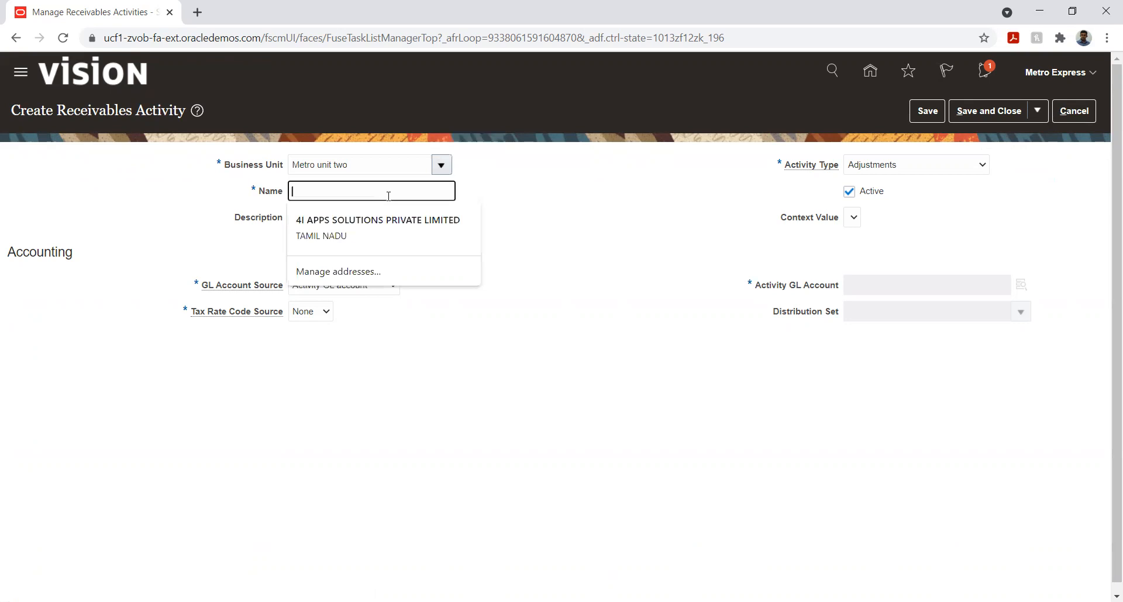
{"action": "type", "text": "Metro un"}
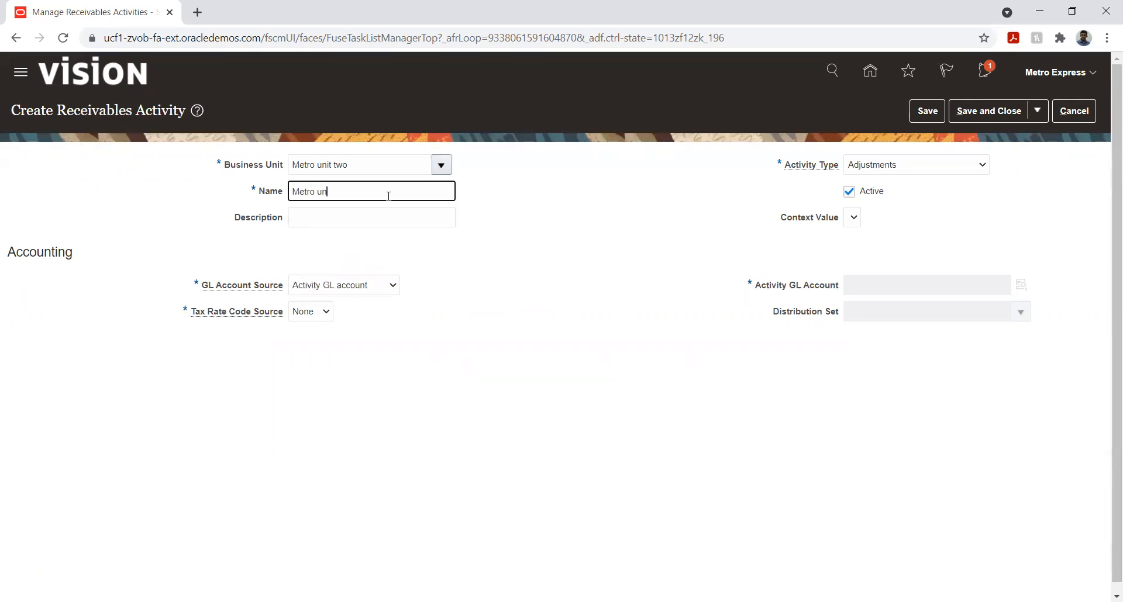
{"action": "type", "text": "it one_Earned discount"}
Copy the activity's name into its description and set the activity type to Earned discount
{"action": "triple_click", "coordinate": [398, 193]}
{"action": "key", "text": "ctrl+c"}
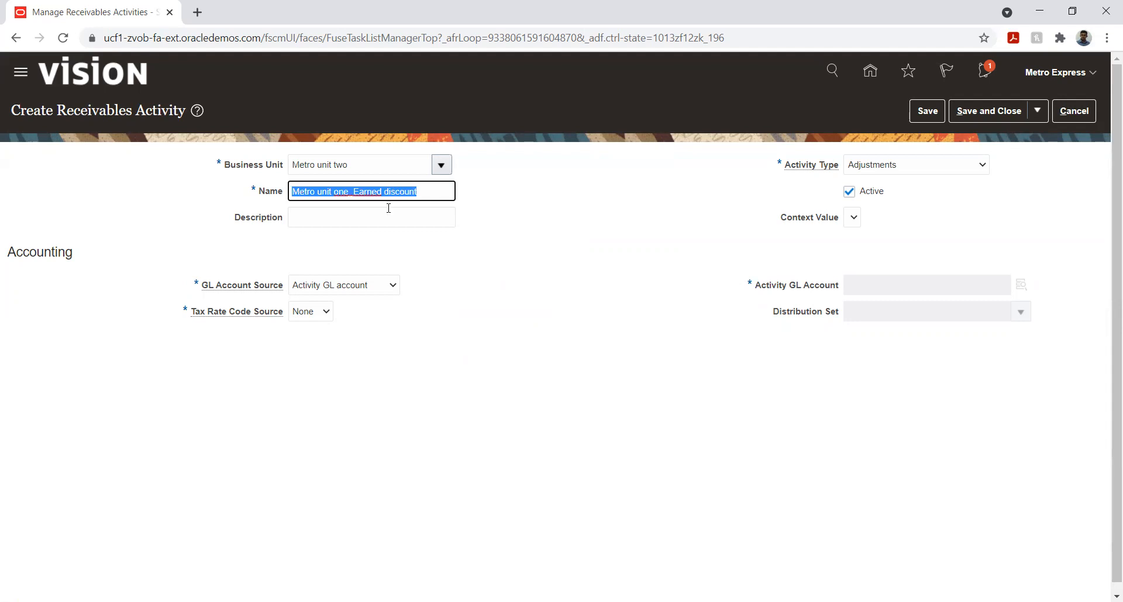
{"action": "left_click", "coordinate": [386, 213]}
{"action": "key", "text": "ctrl+v"}
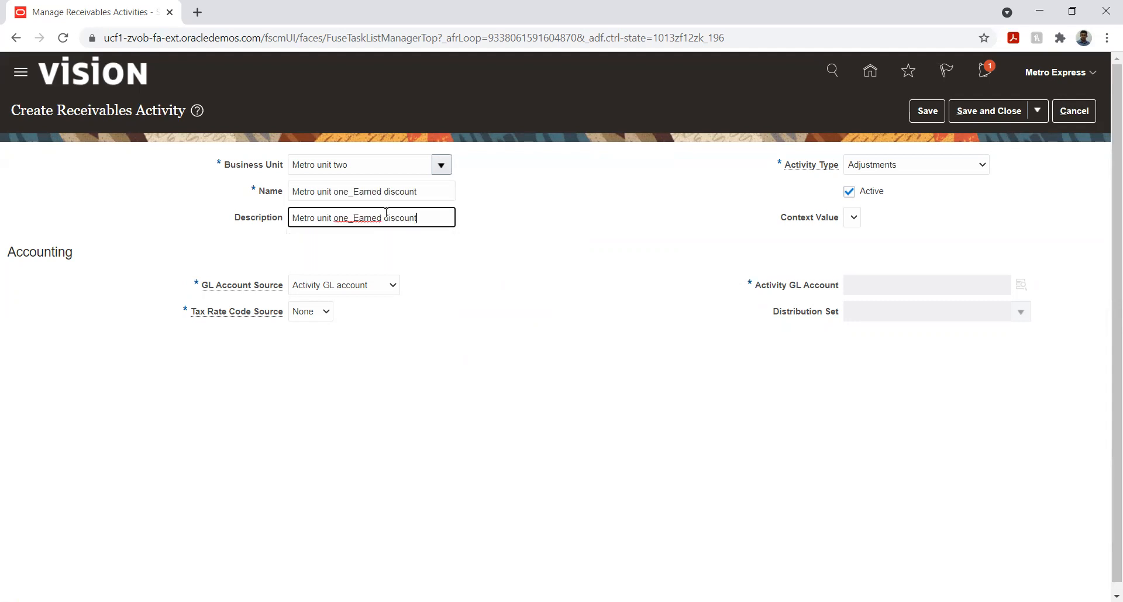
{"action": "left_click", "coordinate": [498, 285]}
{"action": "left_click", "coordinate": [943, 167]}
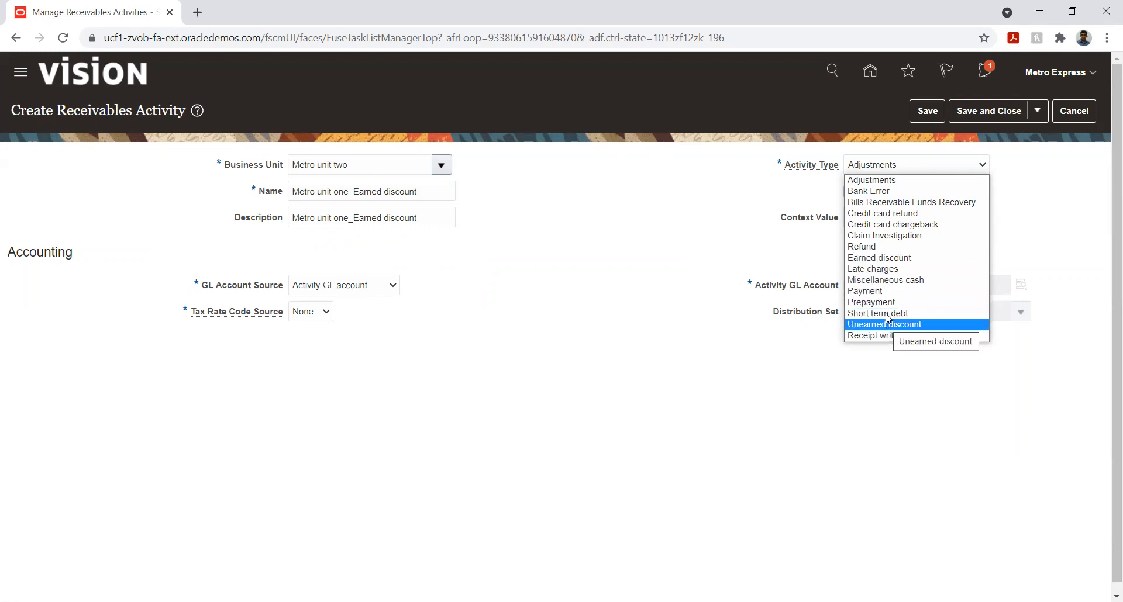
{"action": "left_click", "coordinate": [862, 262]}
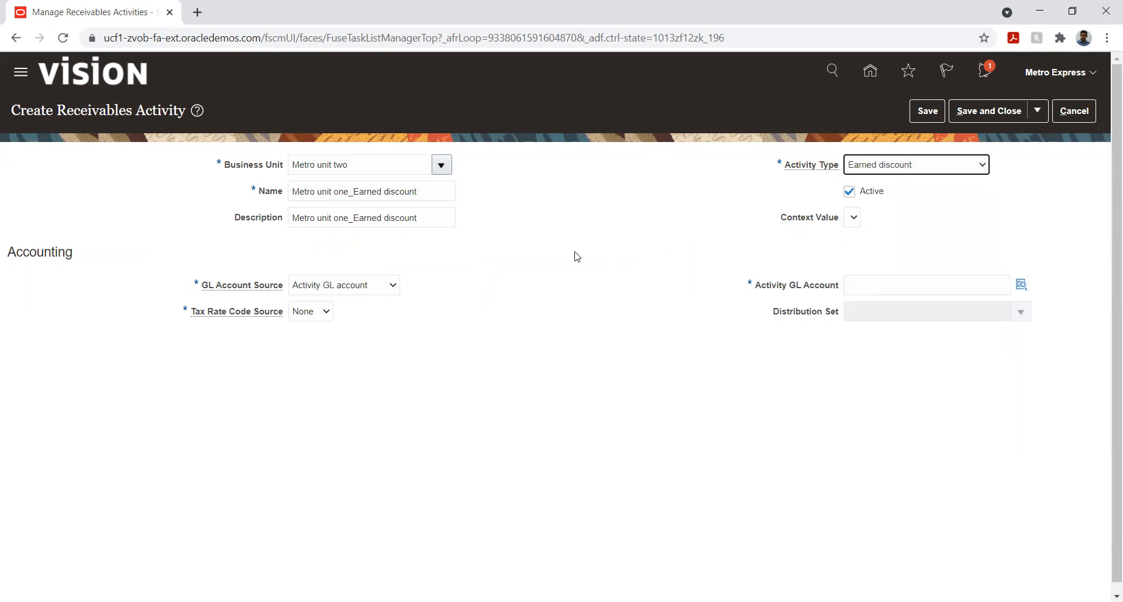
In the activity GL account, set Company to 01 Metro Express Mauritius and Department to 001 Human Resource
{"action": "left_click", "coordinate": [1022, 285]}
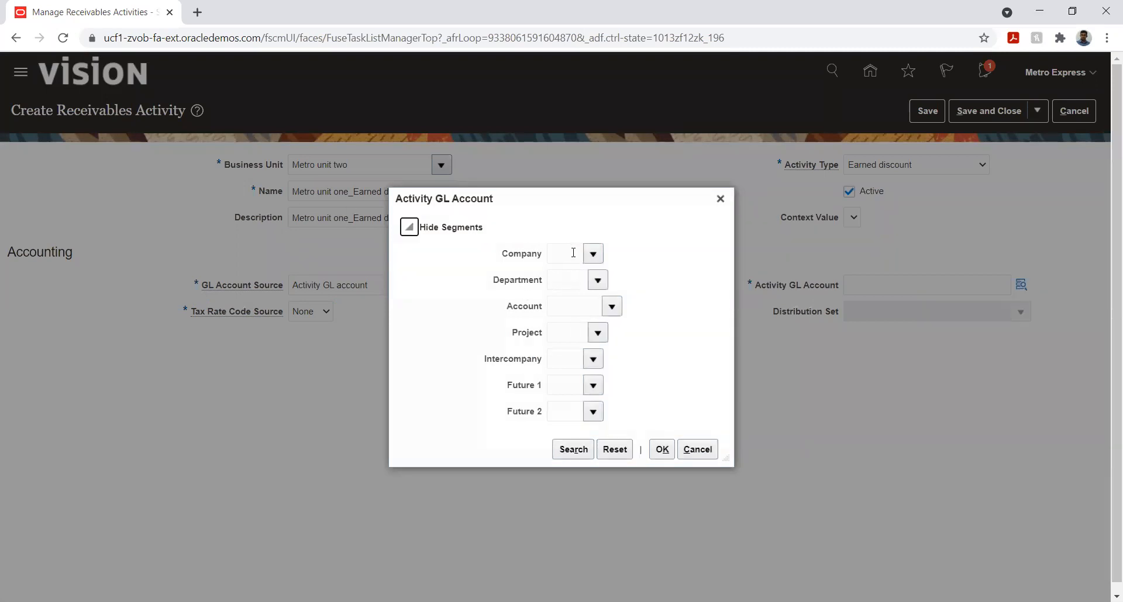
{"action": "left_click", "coordinate": [592, 253]}
{"action": "left_click", "coordinate": [598, 259]}
{"action": "left_click", "coordinate": [611, 277]}
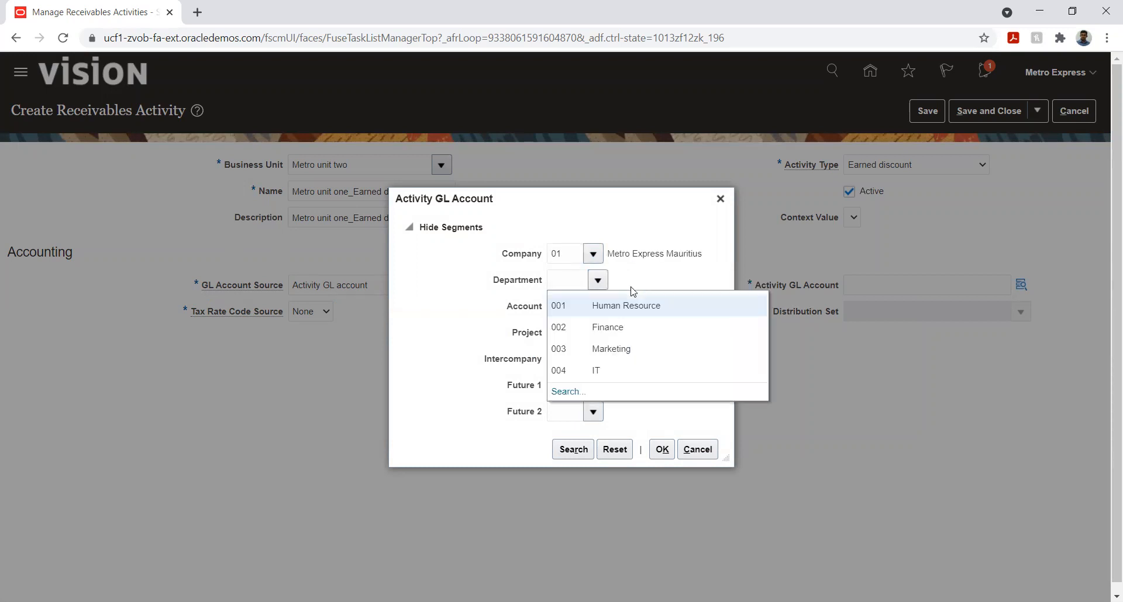
{"action": "left_click", "coordinate": [620, 304]}
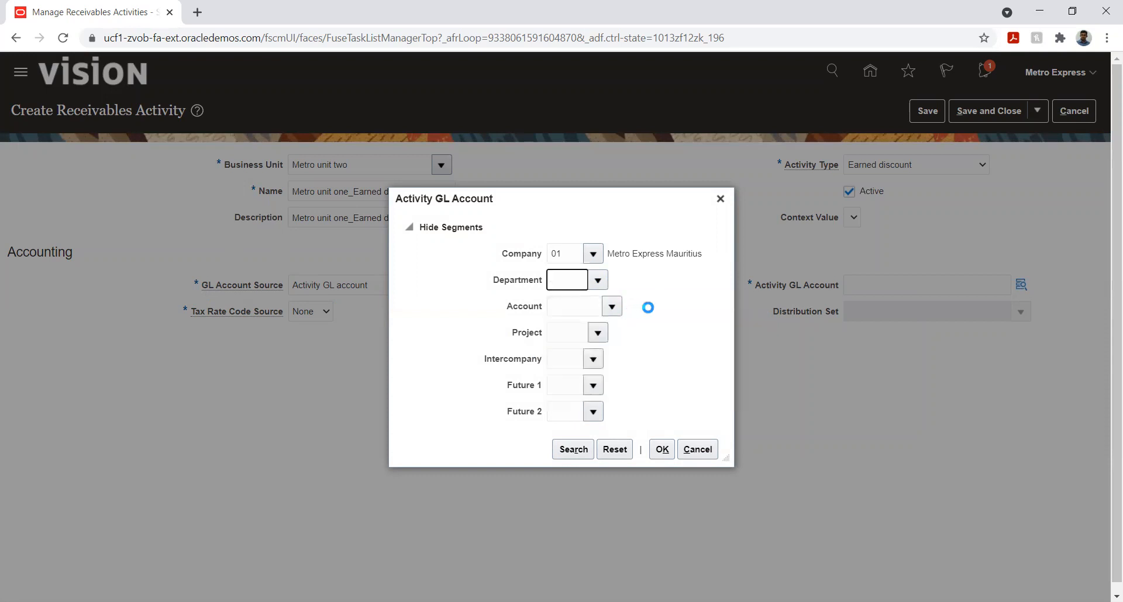
Search account descriptions for "%unear%" and set the Account segment to 77800 Discounts unearned
{"action": "left_click", "coordinate": [612, 307]}
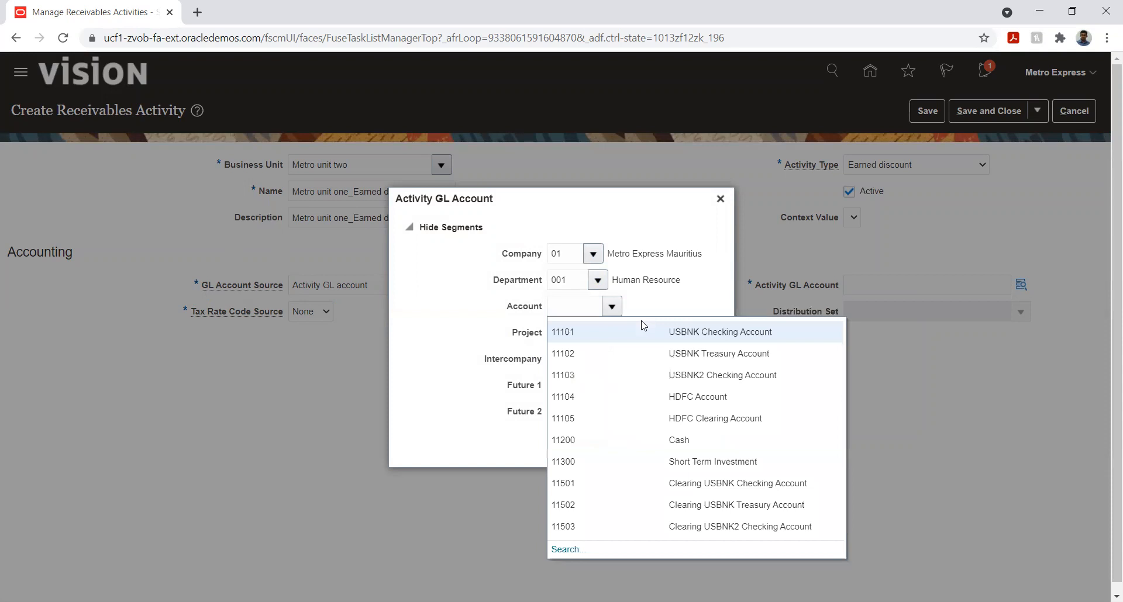
{"action": "left_click", "coordinate": [570, 550]}
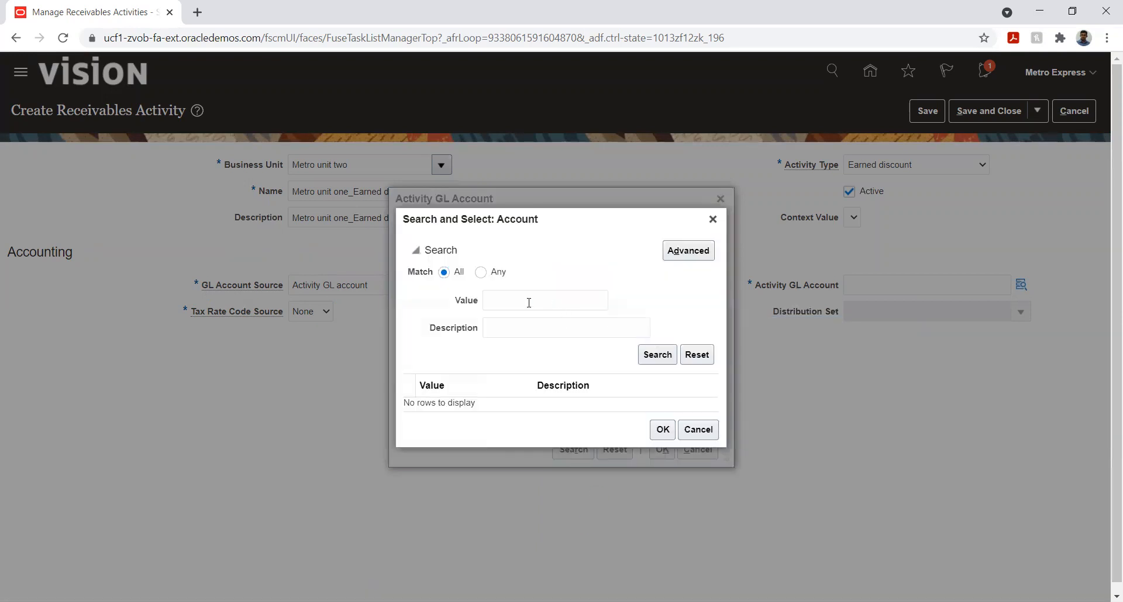
{"action": "left_click", "coordinate": [510, 325]}
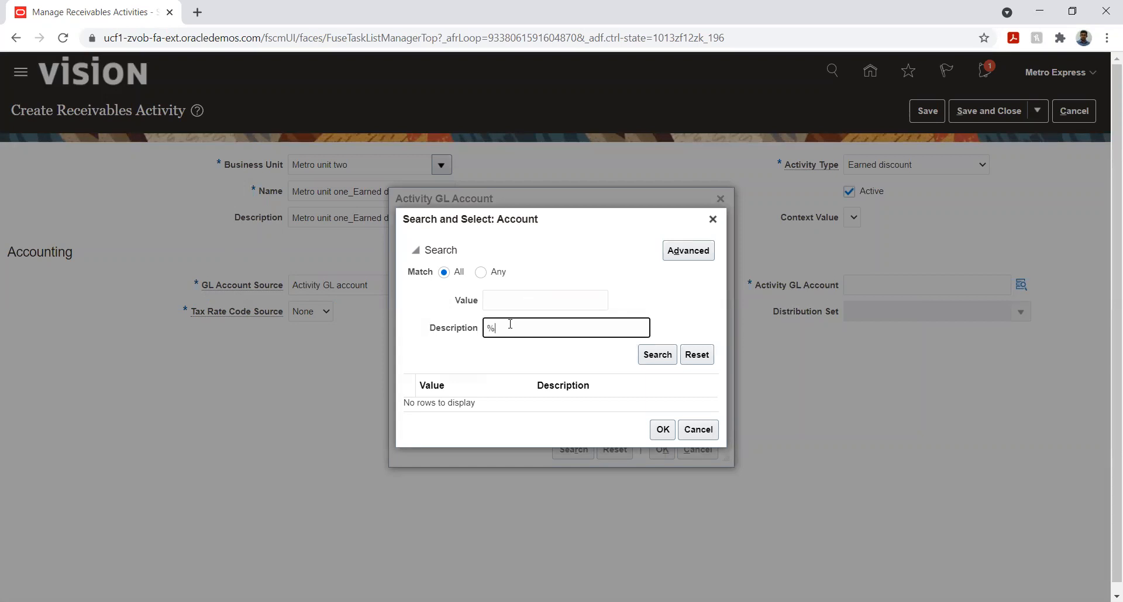
{"action": "type", "text": "%unear%"}
{"action": "key", "text": "Return"}
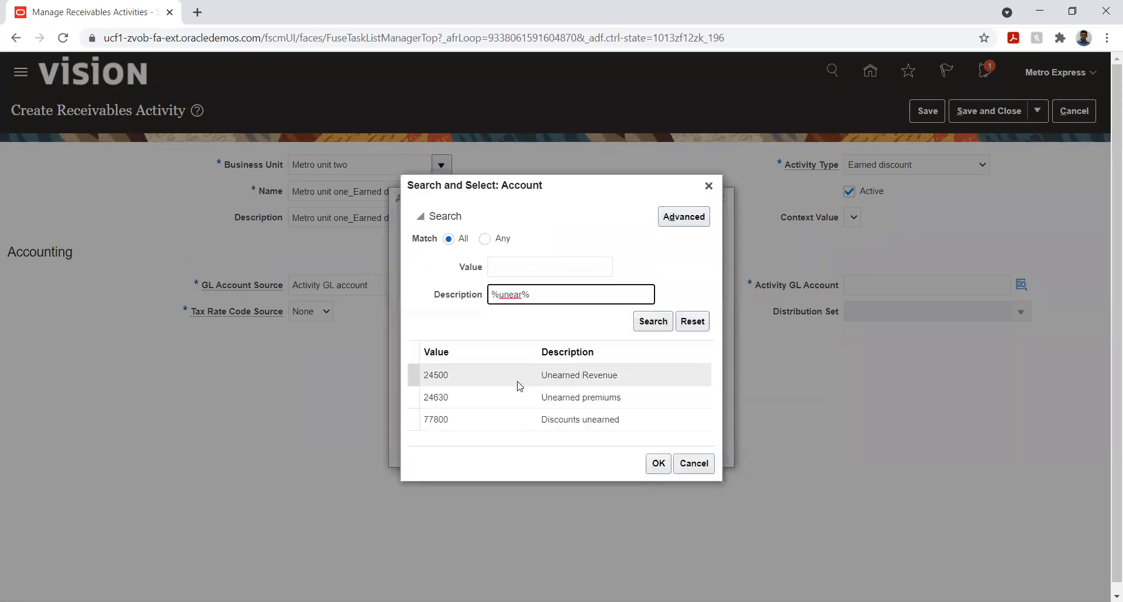
{"action": "left_click", "coordinate": [514, 379]}
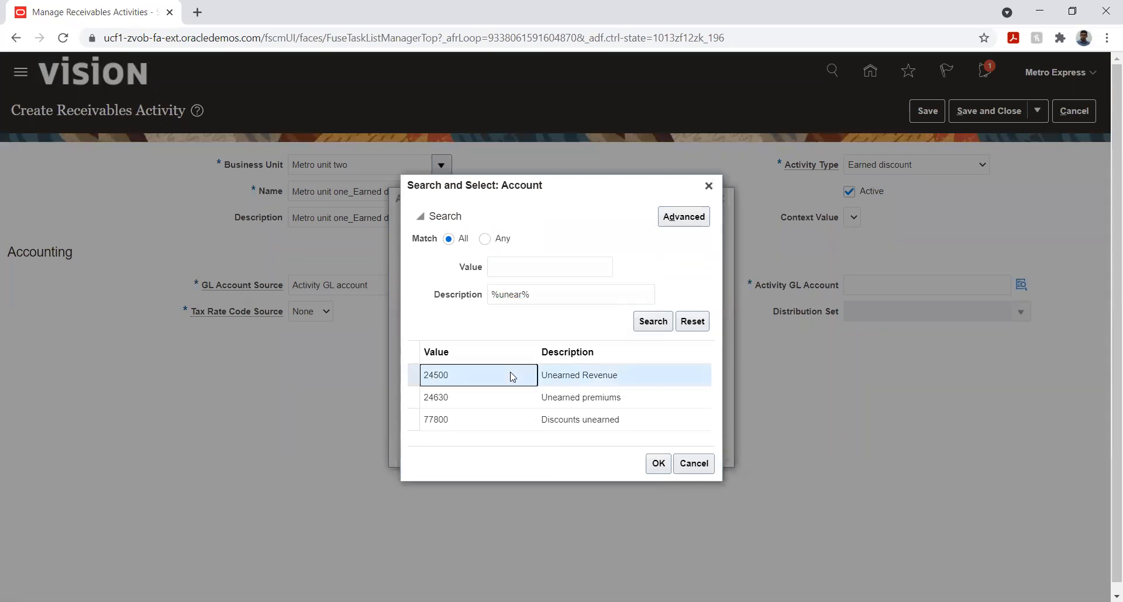
{"action": "left_click", "coordinate": [538, 422]}
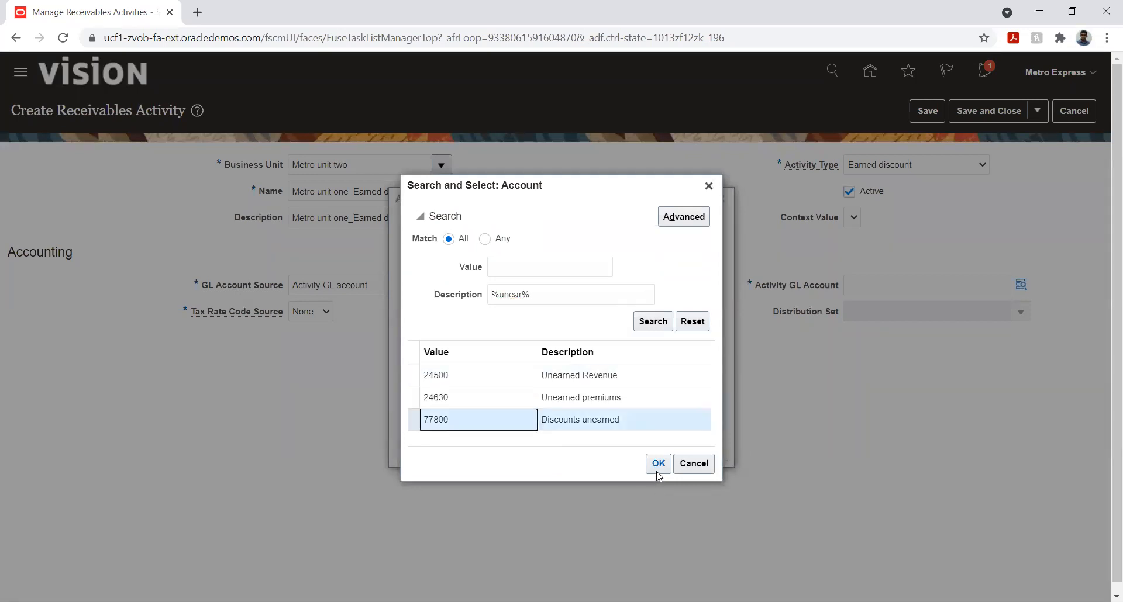
{"action": "left_click", "coordinate": [653, 469]}
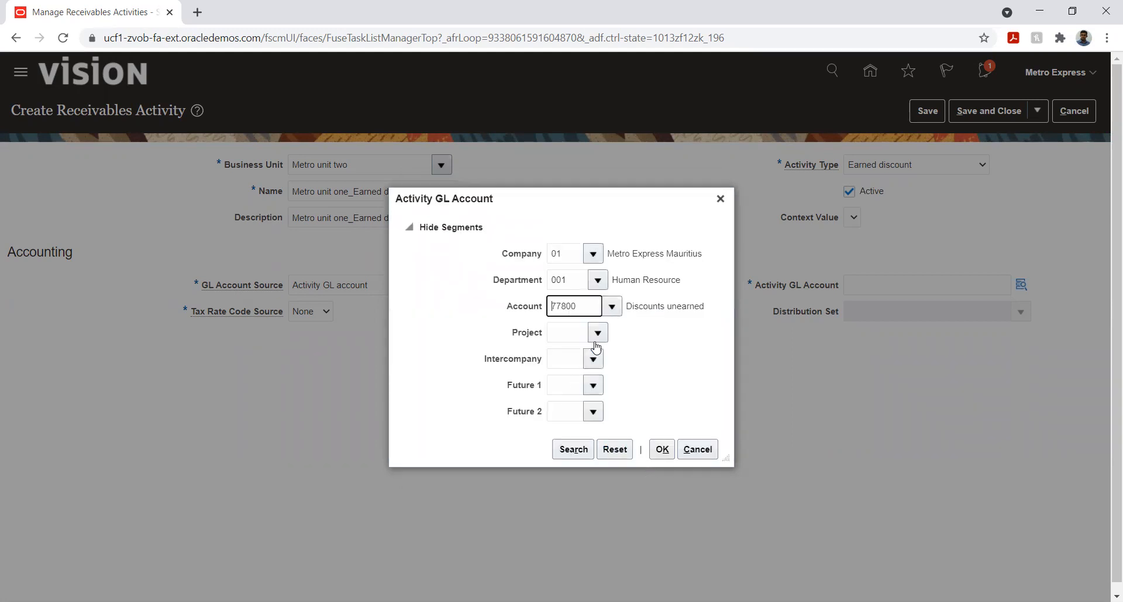
Search account descriptions for "%earn%" and set the Account segment to 77700 Discounts earned
{"action": "left_click_drag", "start_coordinate": [531, 199], "coordinate": [555, 198]}
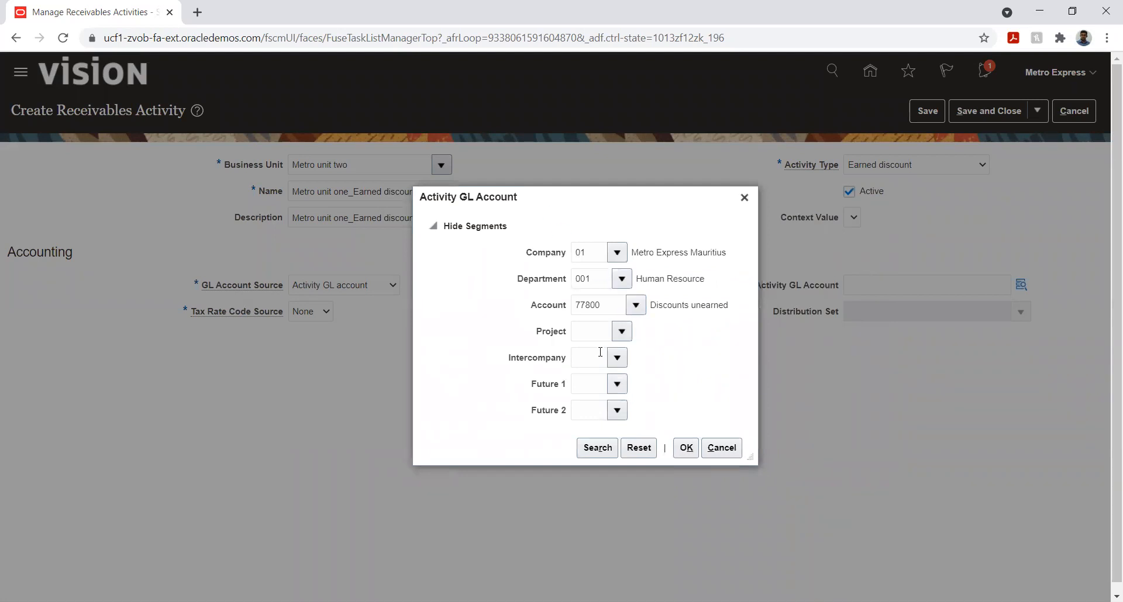
{"action": "left_click", "coordinate": [597, 310]}
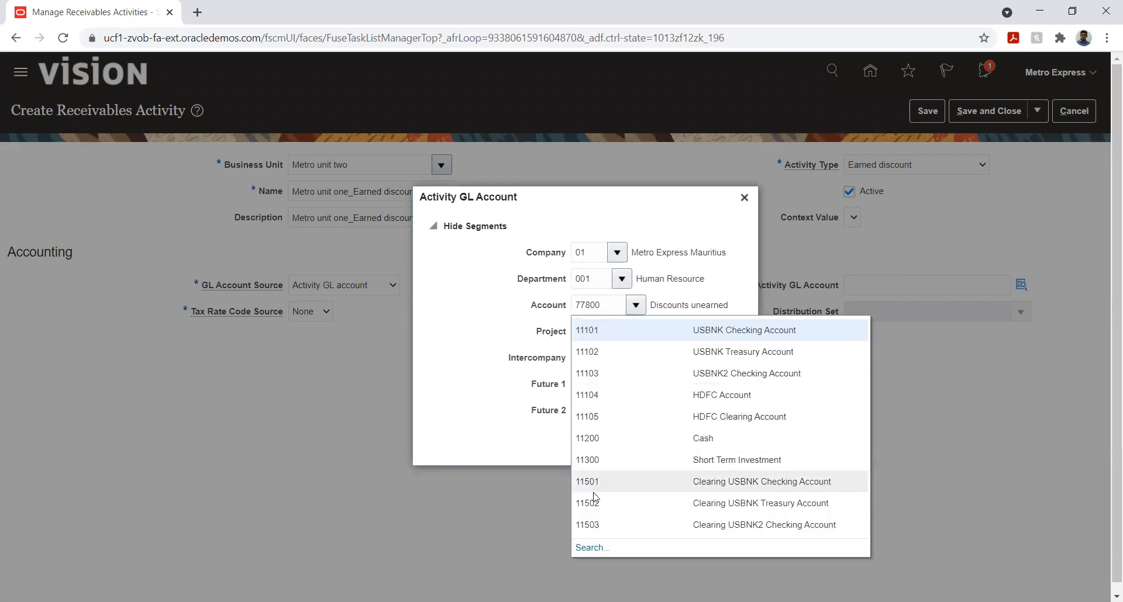
{"action": "left_click", "coordinate": [591, 548]}
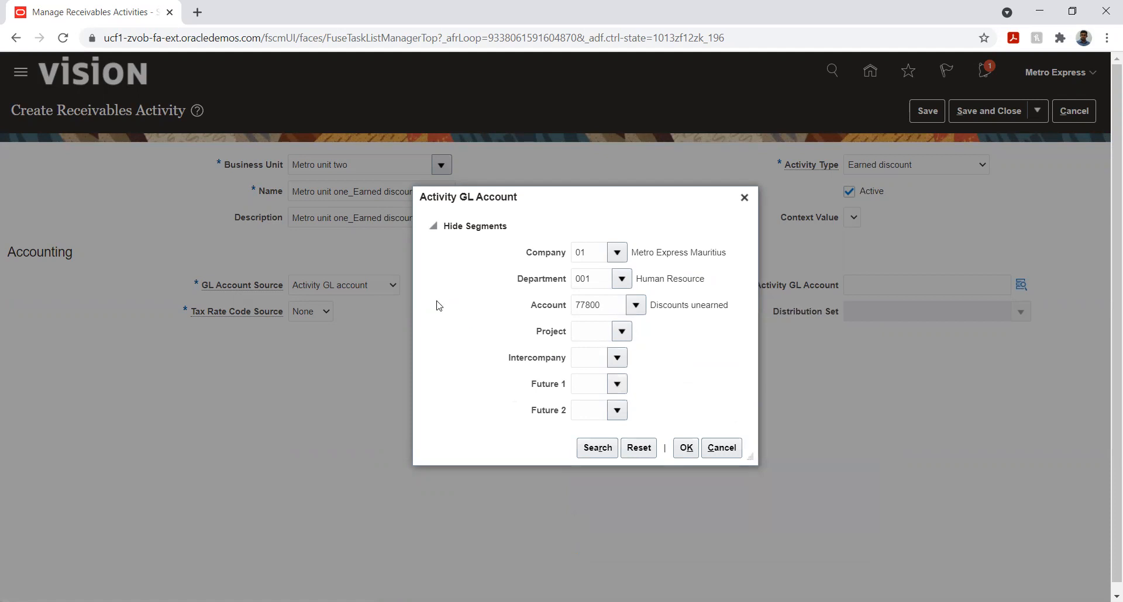
{"action": "double_click", "coordinate": [532, 301]}
{"action": "key", "text": "BackSpace"}
{"action": "key", "text": "Tab"}
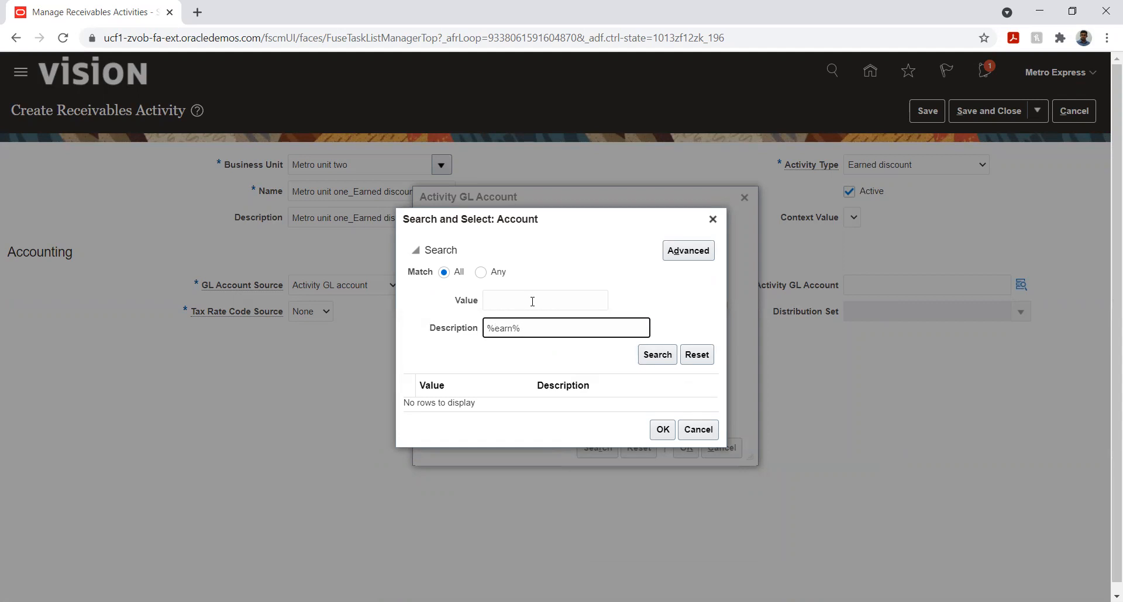
{"action": "key", "text": "Return"}
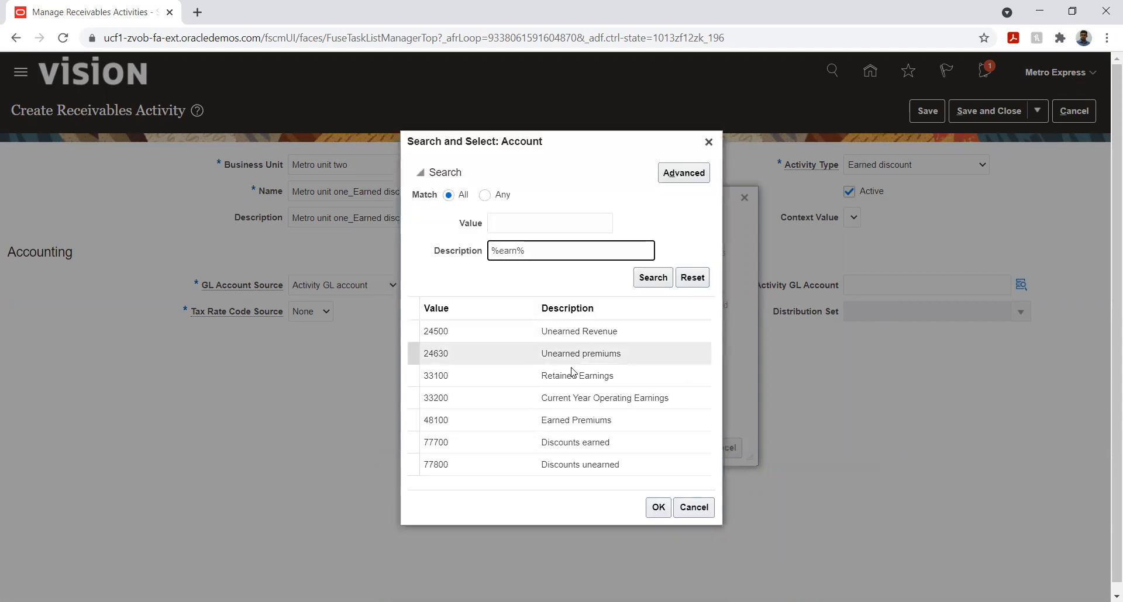
{"action": "left_click", "coordinate": [571, 444]}
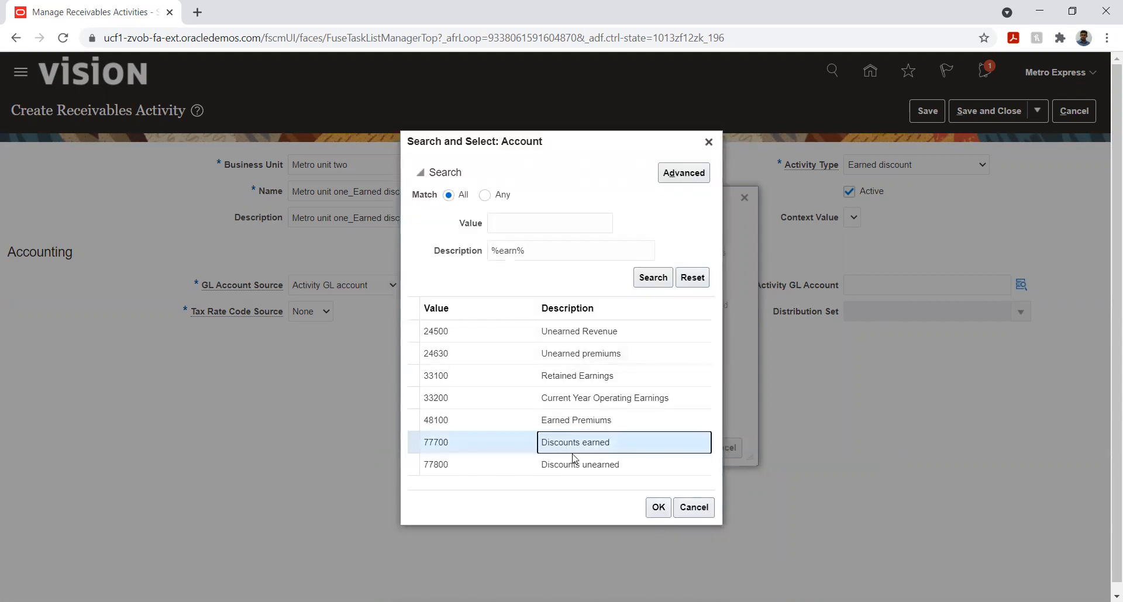
{"action": "left_click", "coordinate": [658, 509]}
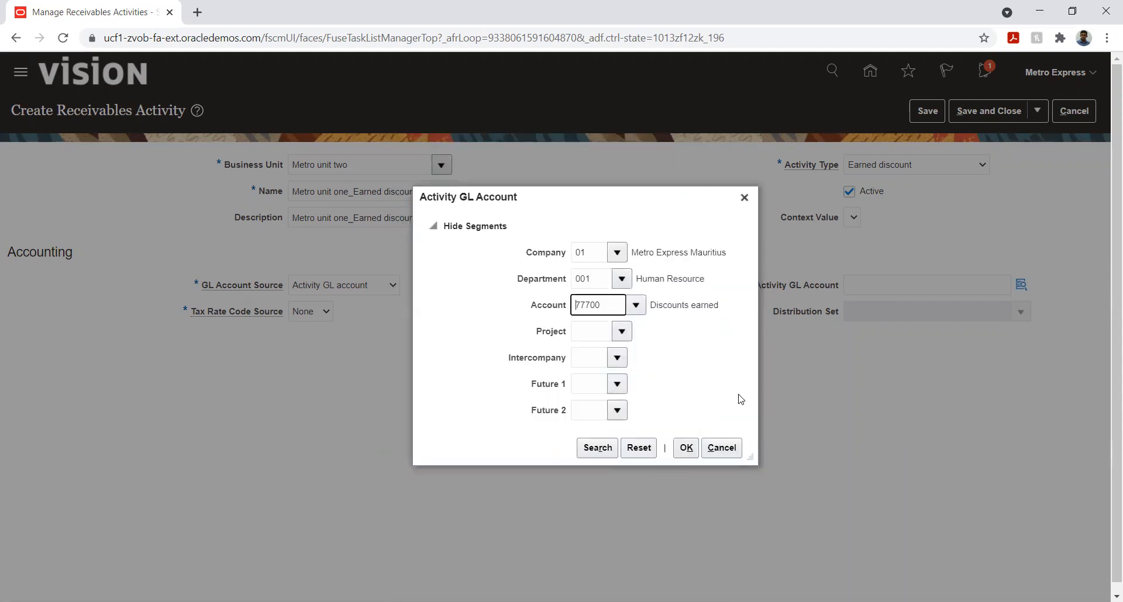
Complete the GL account with Project 01, Intercompany 01 and both Future segments 00, and save and close the earned discount activity
{"action": "left_click", "coordinate": [622, 331]}
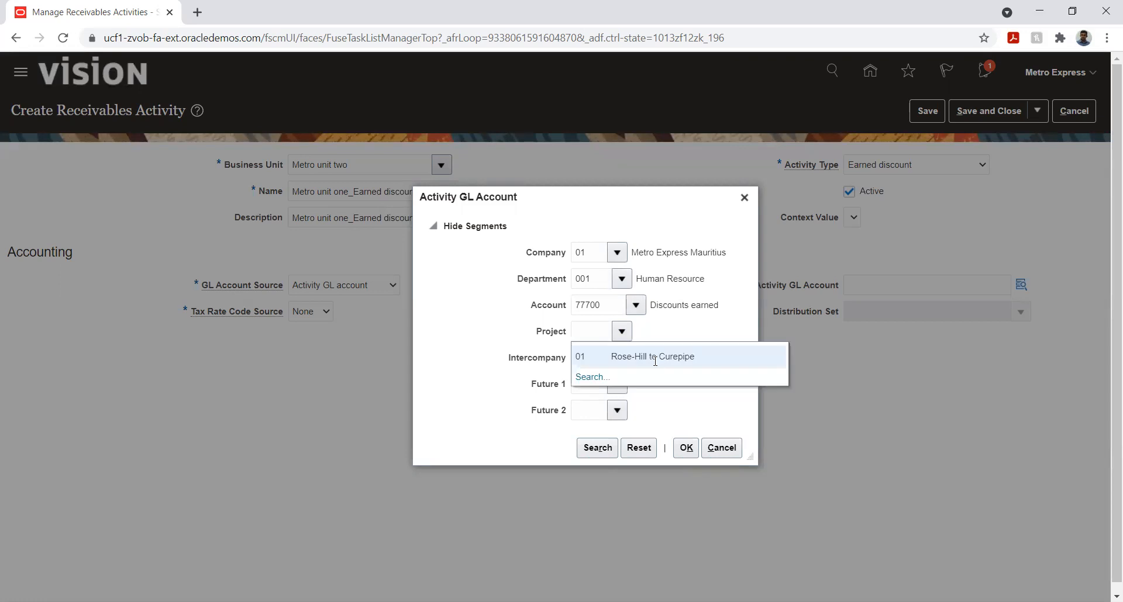
{"action": "left_click", "coordinate": [620, 358]}
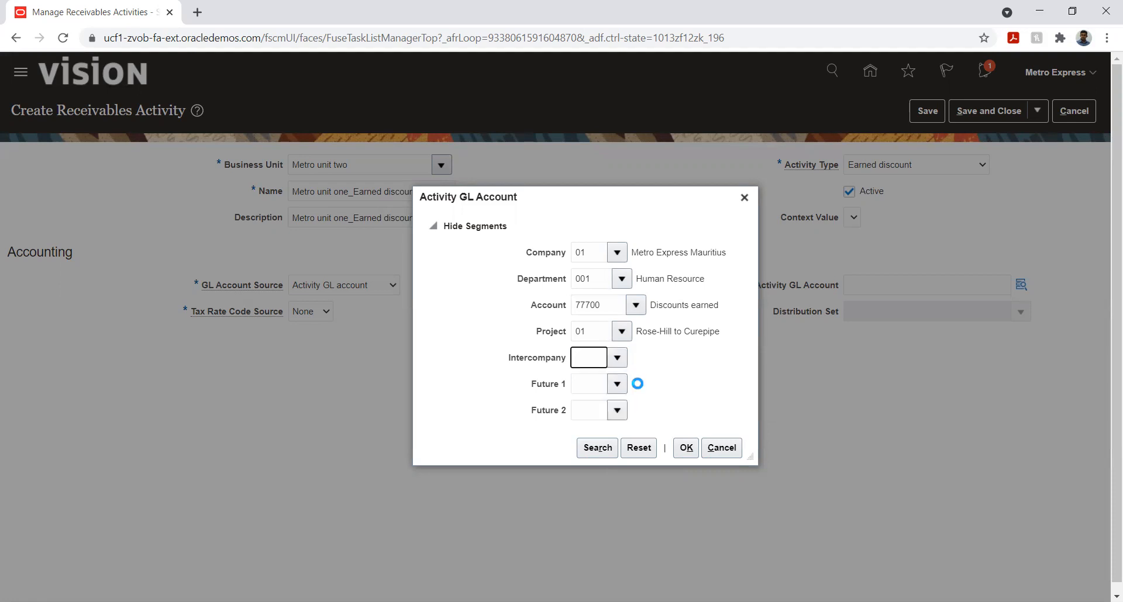
{"action": "left_click", "coordinate": [620, 386]}
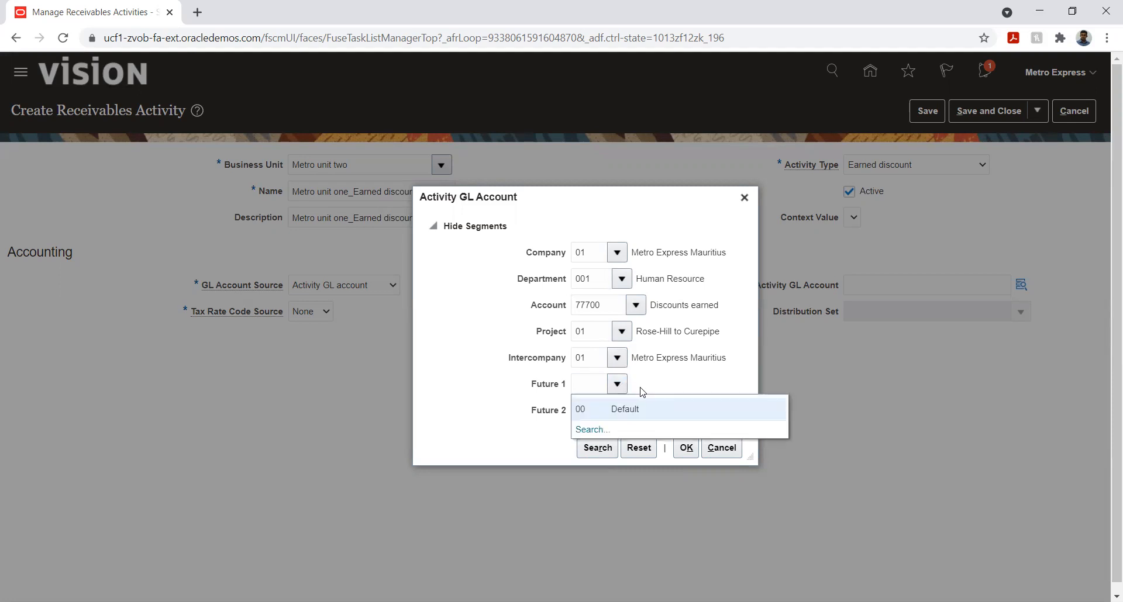
{"action": "left_click", "coordinate": [636, 408]}
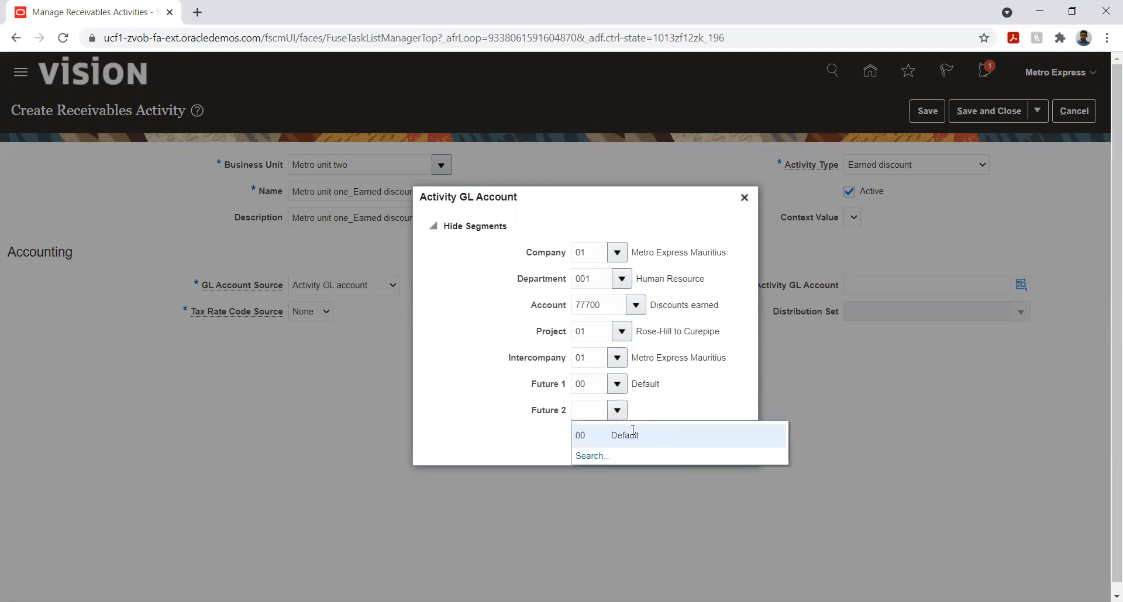
{"action": "left_click", "coordinate": [630, 431]}
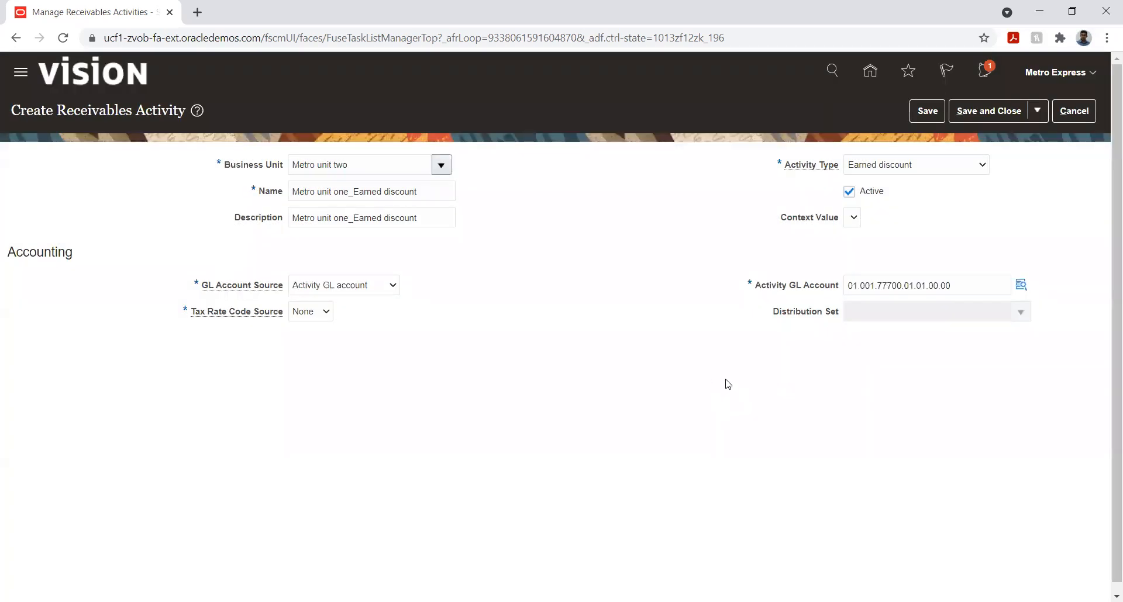
{"action": "left_click", "coordinate": [923, 113]}
{"action": "left_click", "coordinate": [972, 117]}
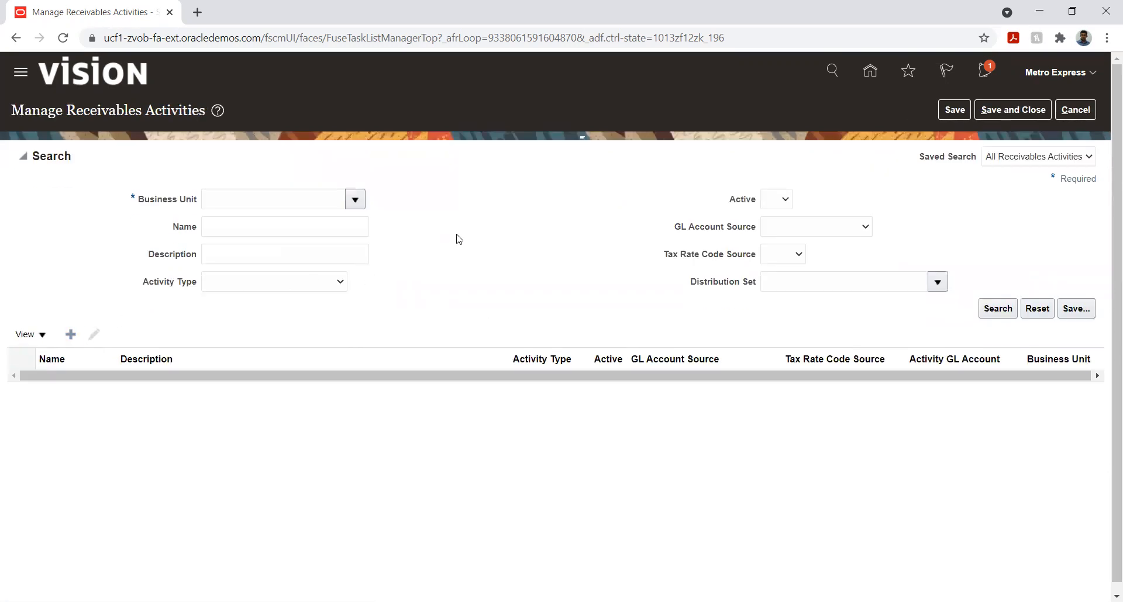
Start another receivables activity for business unit Metro unit two, named "Metro unit one_Unearned_Discount"
{"action": "left_click", "coordinate": [390, 162]}
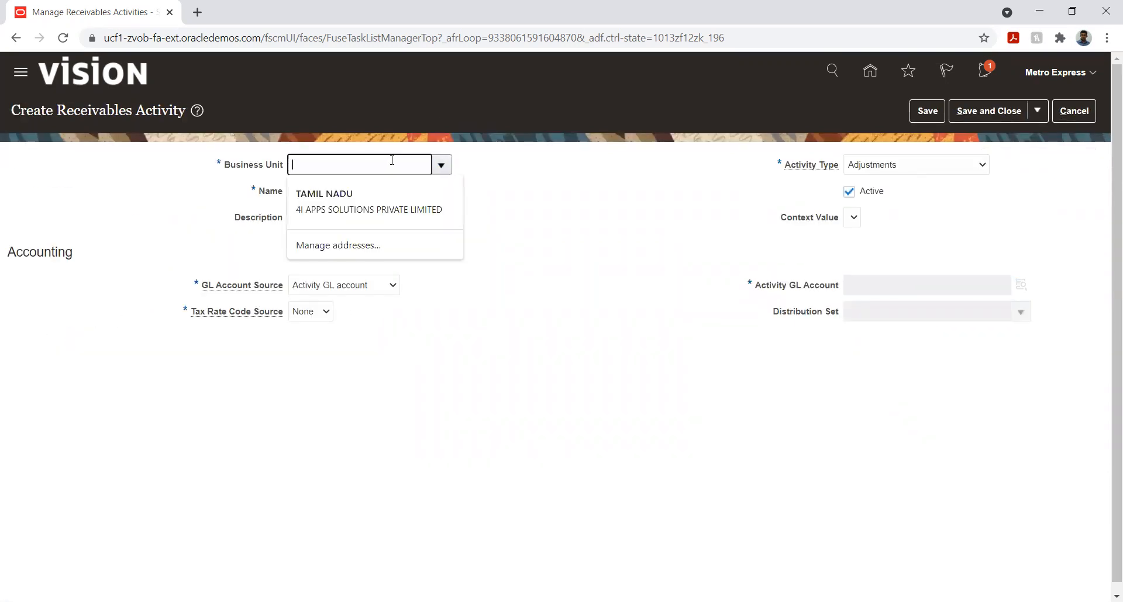
{"action": "type", "text": "Met"}
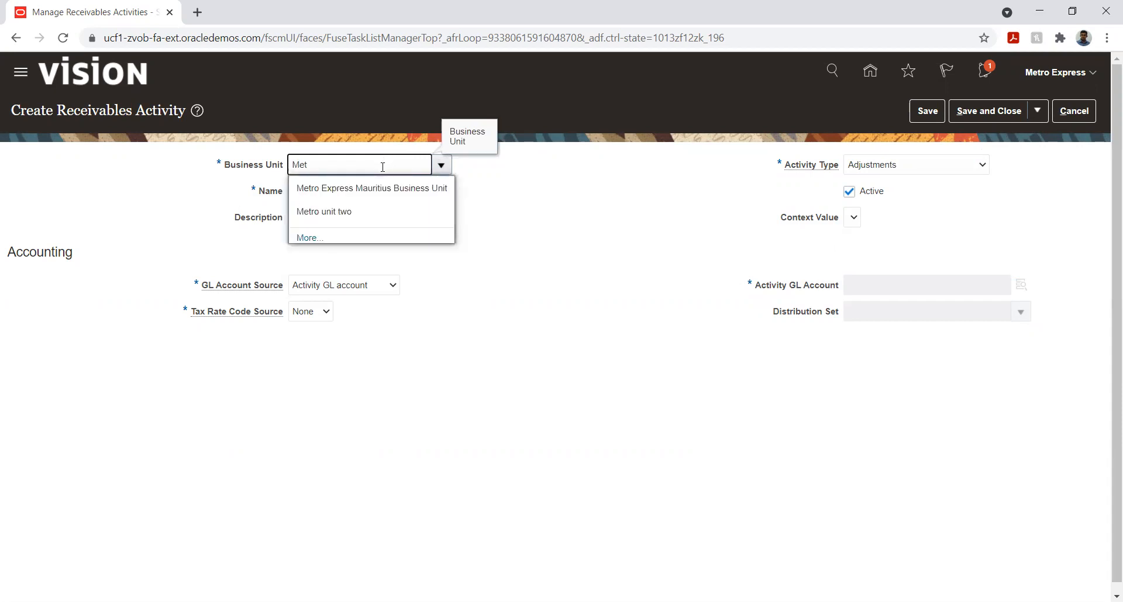
{"action": "left_click", "coordinate": [358, 211]}
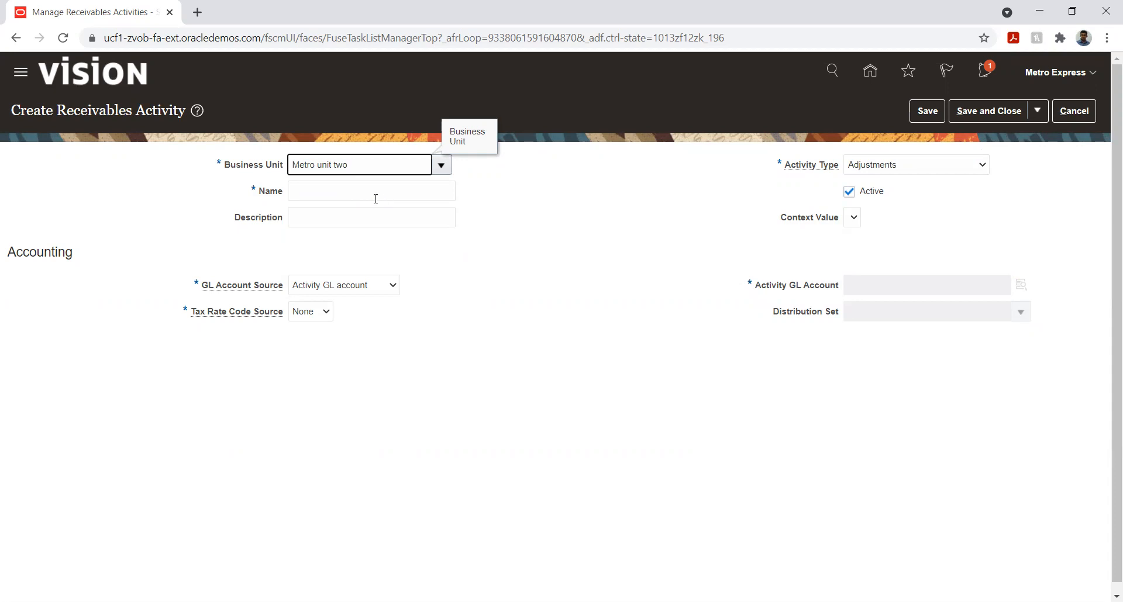
{"action": "left_click", "coordinate": [364, 189]}
{"action": "type", "text": "Metro unit one_Unearned_Discount"}
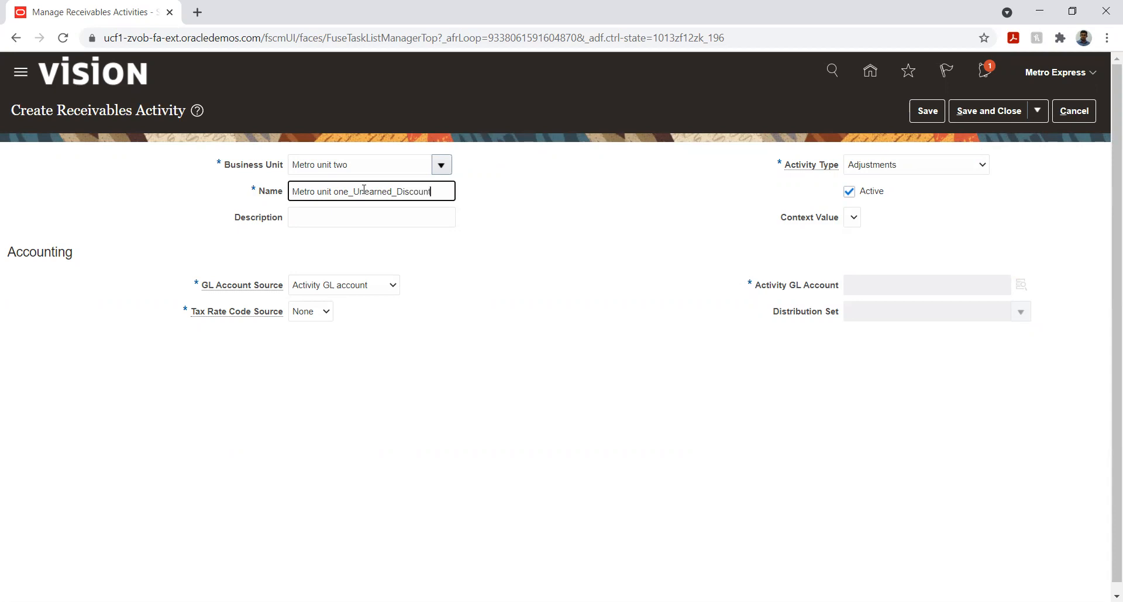
Copy the activity's name into its description and set the activity type to Unearned discount
{"action": "double_click", "coordinate": [364, 191]}
{"action": "triple_click", "coordinate": [369, 193]}
{"action": "key", "text": "ctrl+c"}
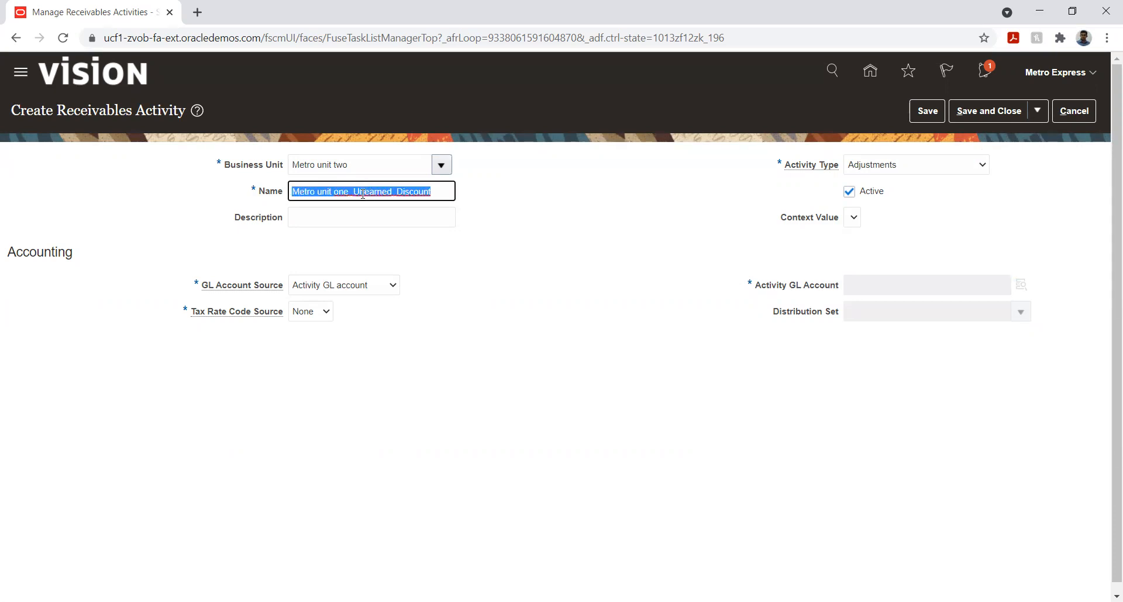
{"action": "key", "text": "Tab"}
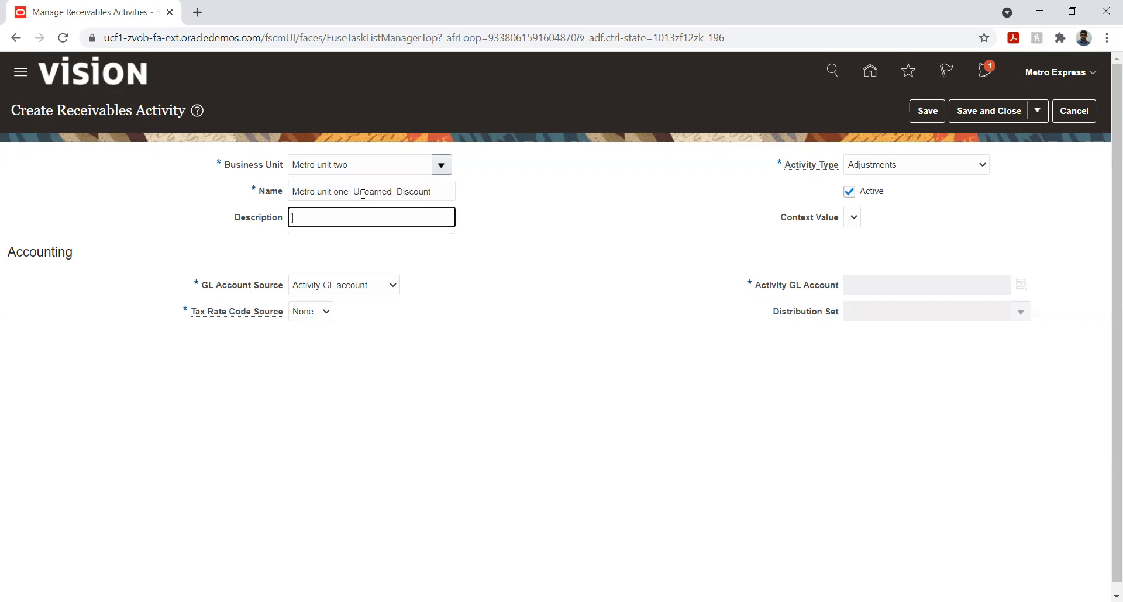
{"action": "key", "text": "ctrl+v"}
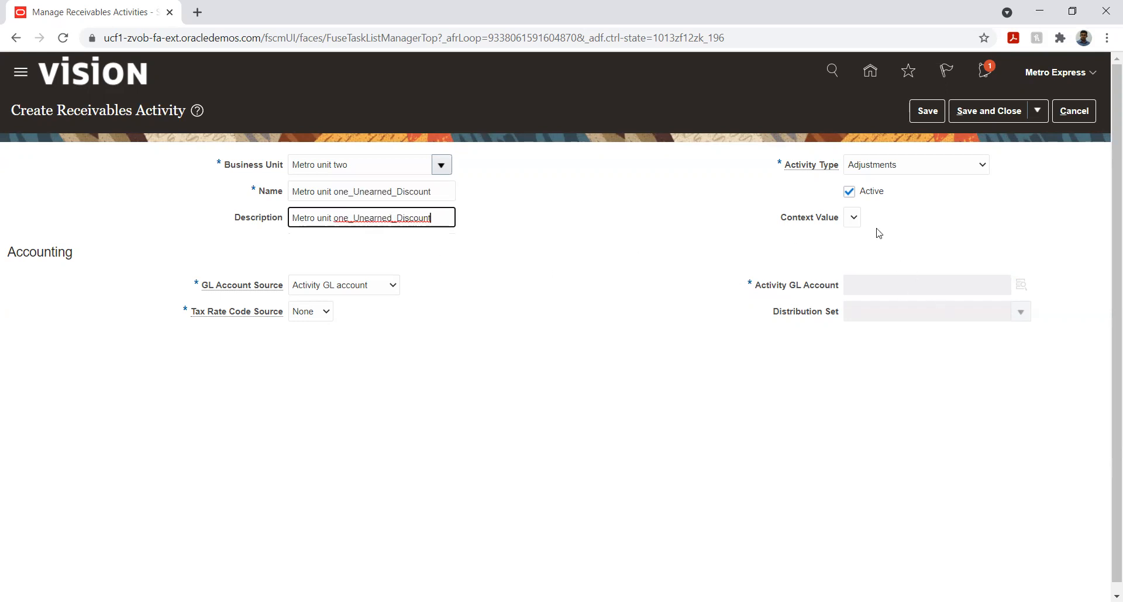
{"action": "left_click", "coordinate": [886, 164]}
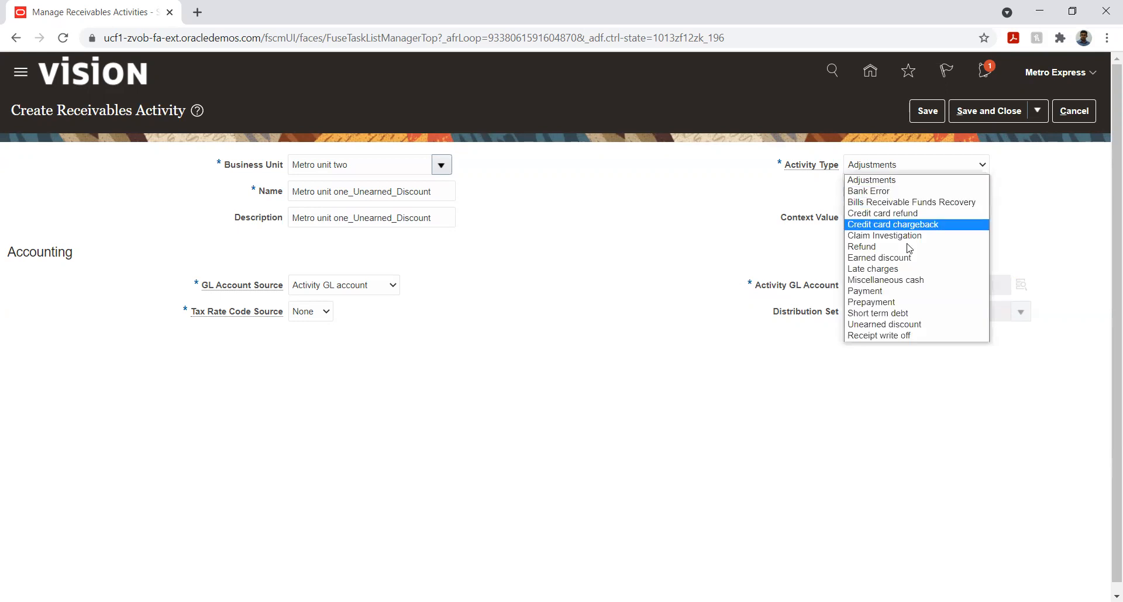
{"action": "left_click", "coordinate": [907, 324]}
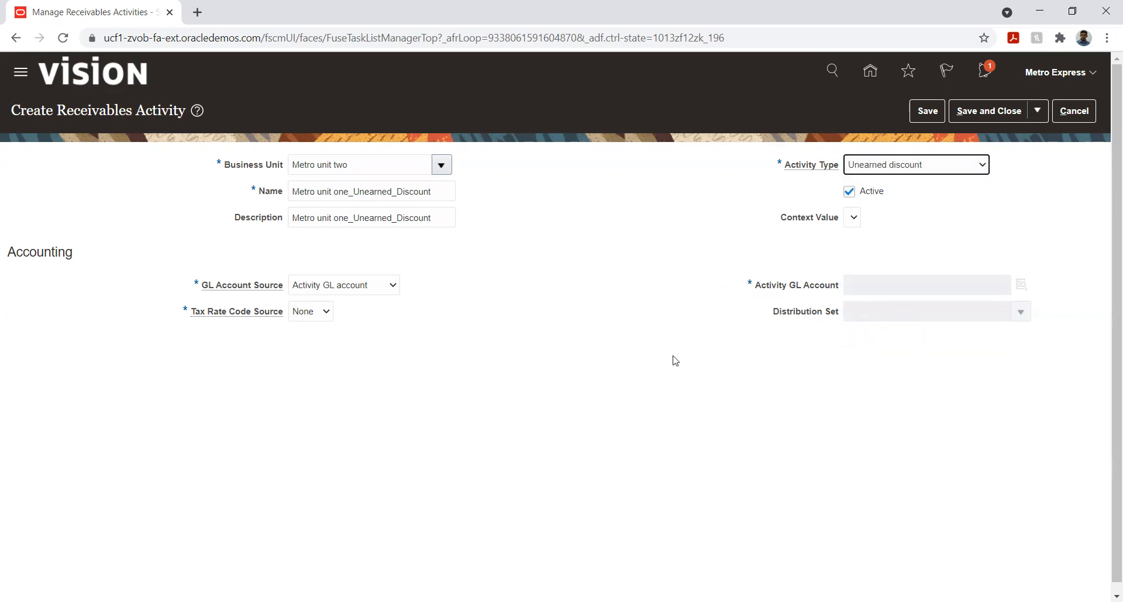
Set the unearned discount activity's GL account source to Revenue on invoice
{"action": "key", "text": "Tab"}
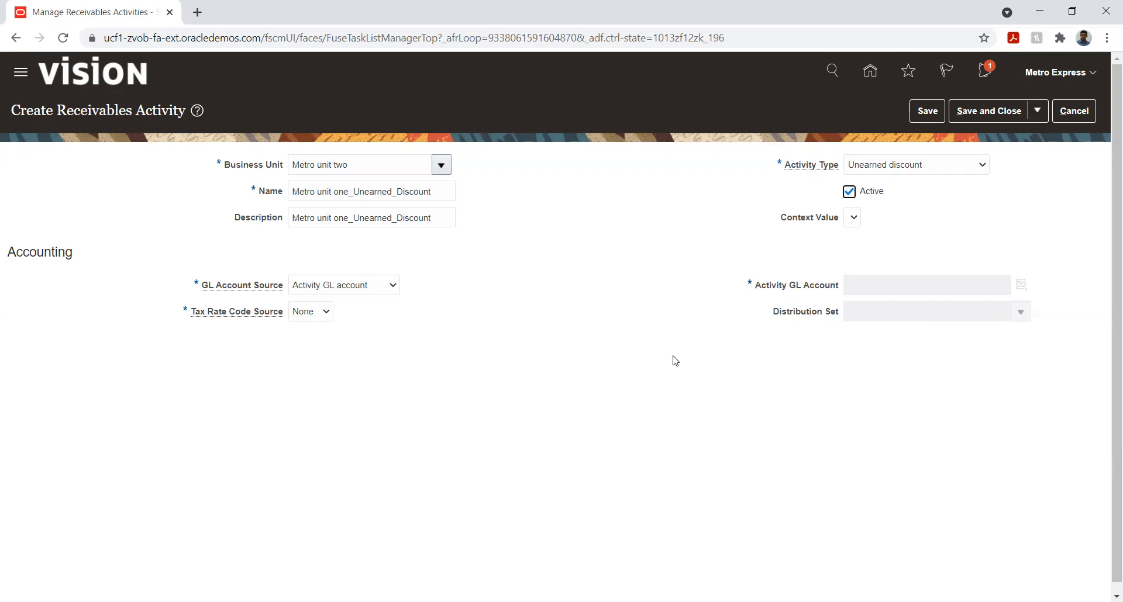
{"action": "key", "text": "Tab"}
{"action": "key", "text": "Tab"}
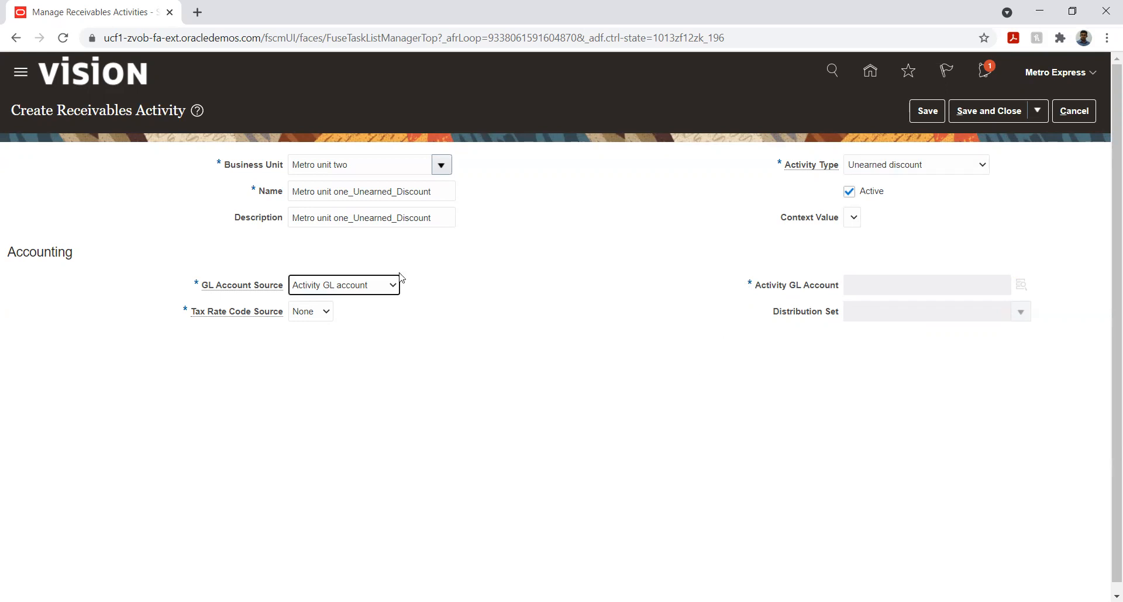
{"action": "left_click", "coordinate": [331, 285]}
{"action": "left_click", "coordinate": [332, 311]}
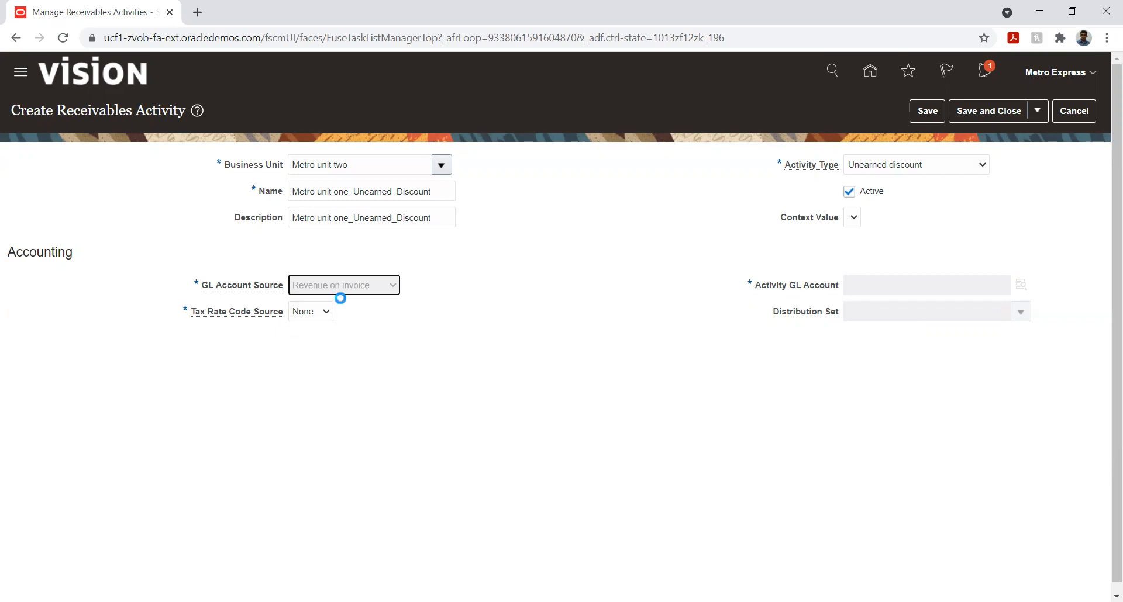
{"action": "left_click", "coordinate": [371, 289]}
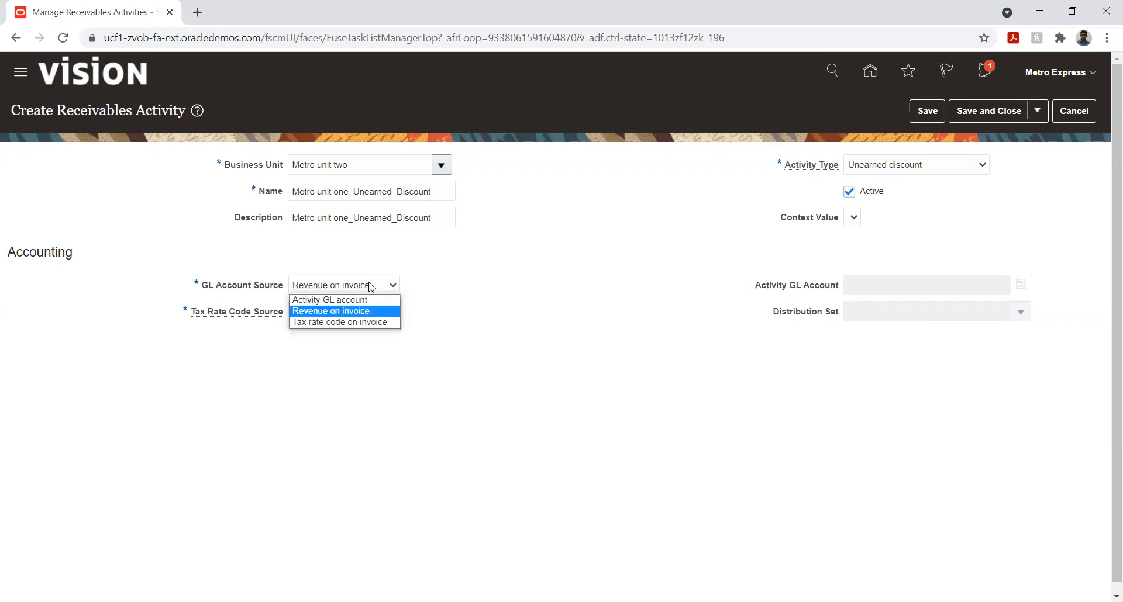
{"action": "left_click", "coordinate": [365, 299]}
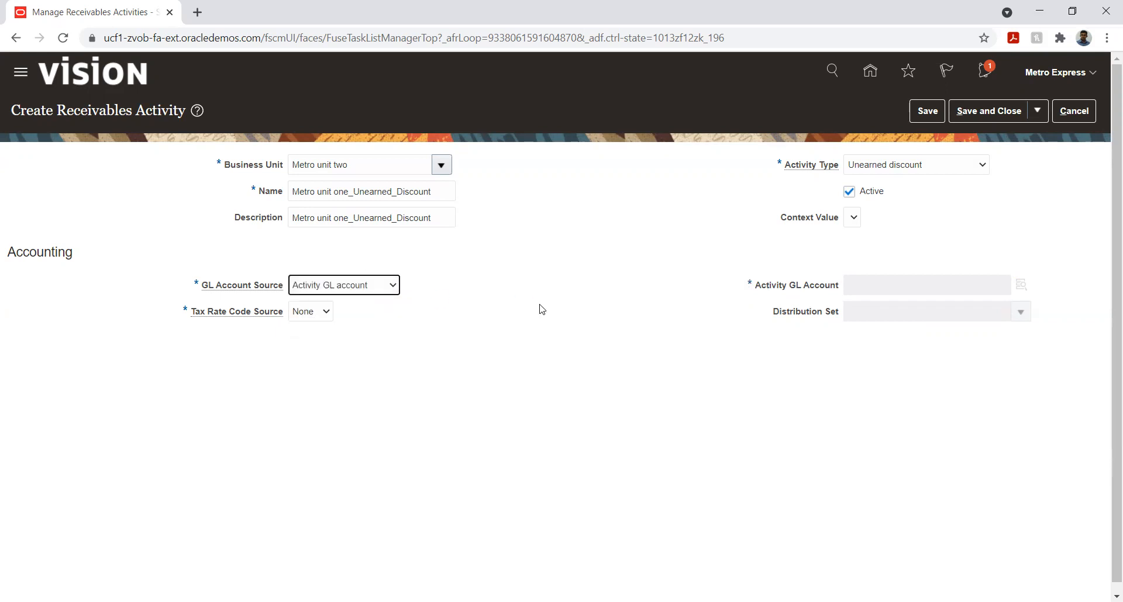
{"action": "left_click", "coordinate": [322, 313]}
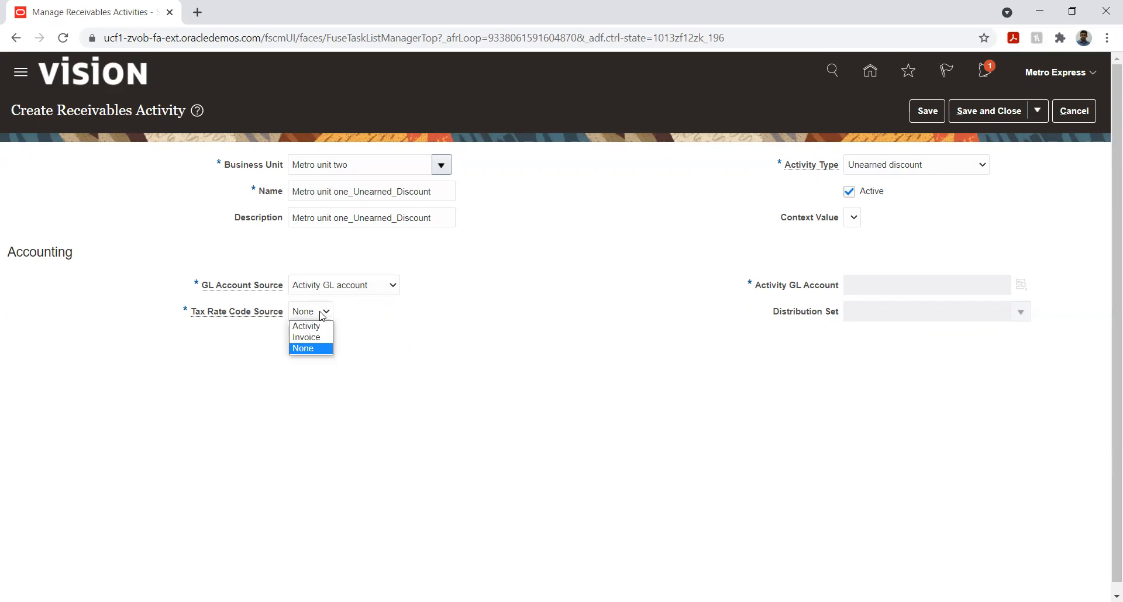
{"action": "left_click", "coordinate": [310, 326]}
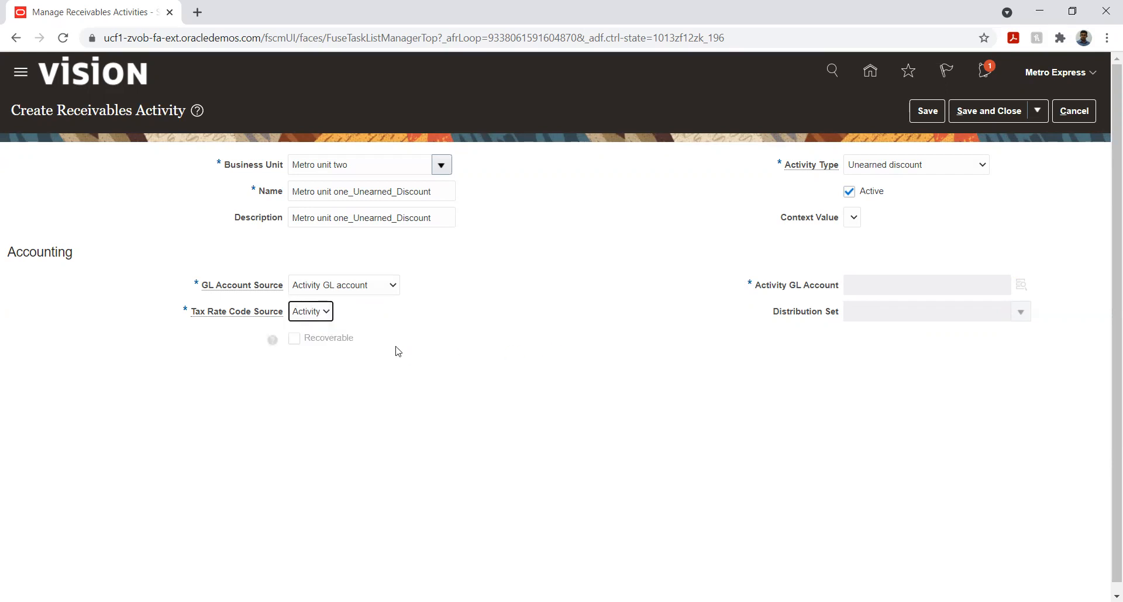
{"action": "left_click", "coordinate": [316, 314]}
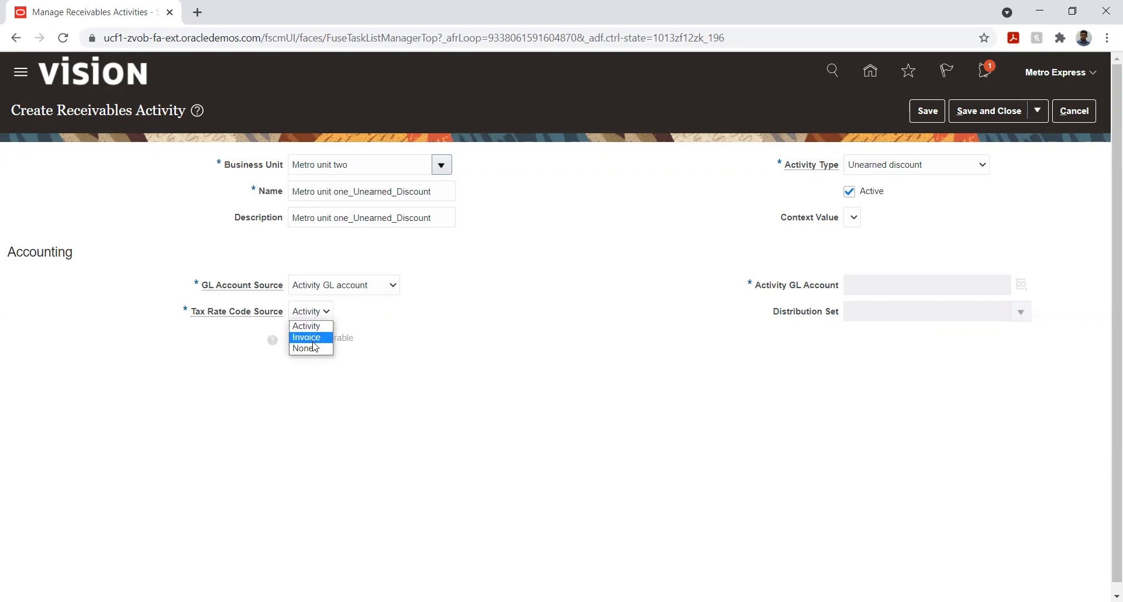
{"action": "left_click", "coordinate": [317, 345]}
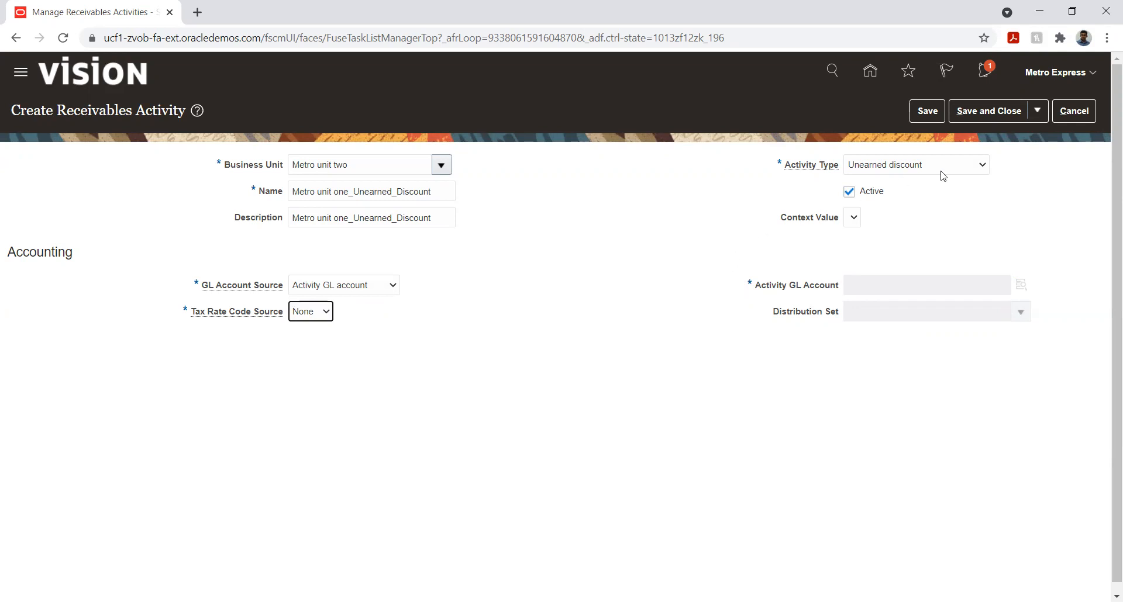
{"action": "left_click", "coordinate": [1073, 111]}
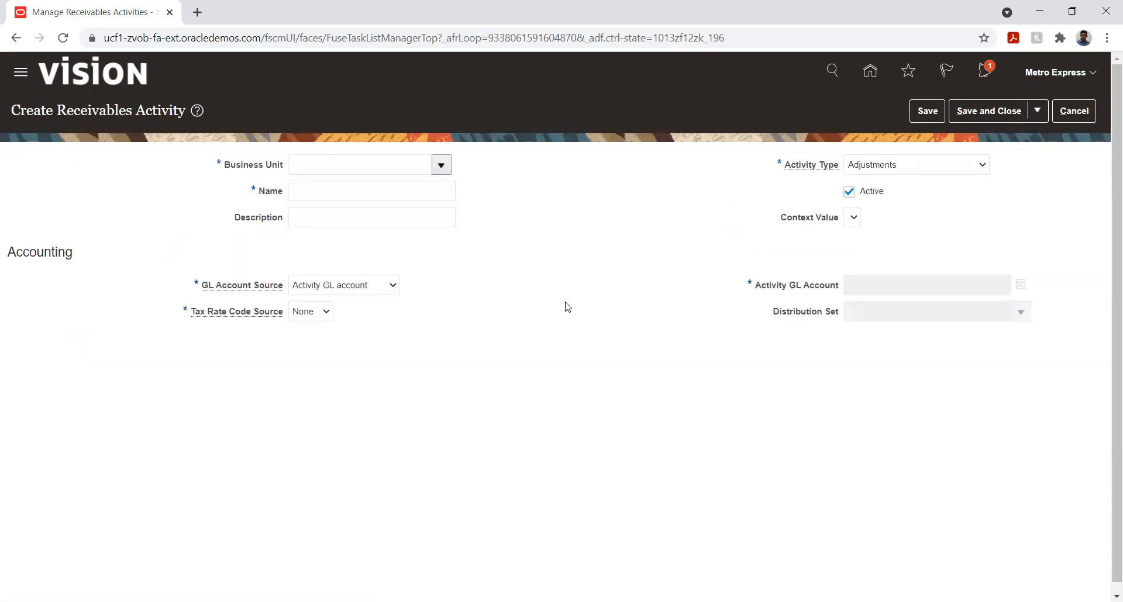
Set the new receivables activity's type to Unearned discount
{"action": "left_click", "coordinate": [895, 166]}
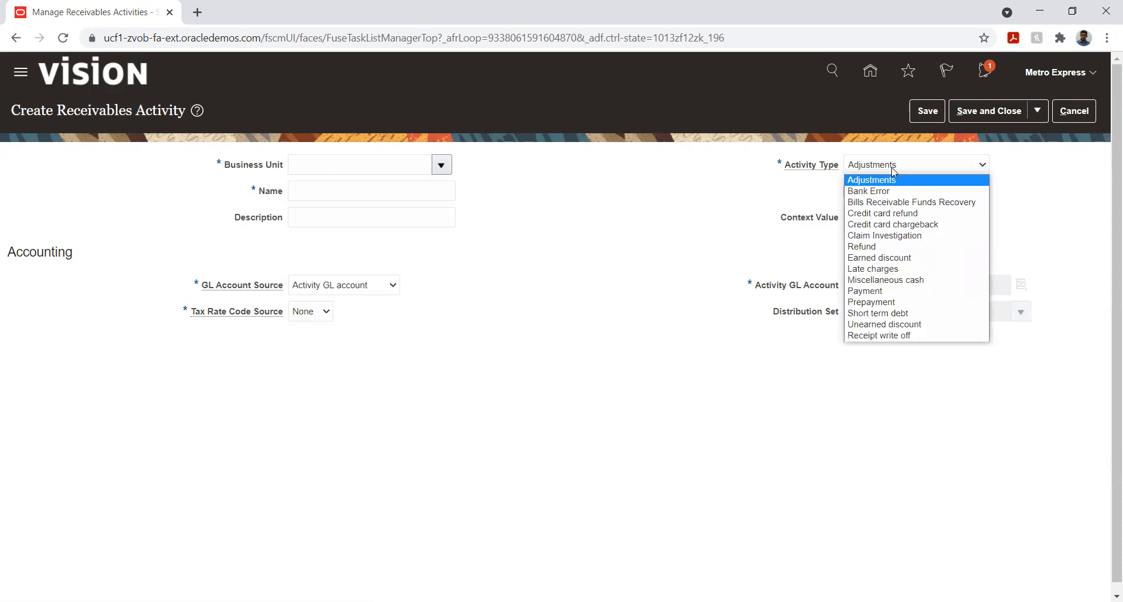
{"action": "left_click", "coordinate": [864, 324]}
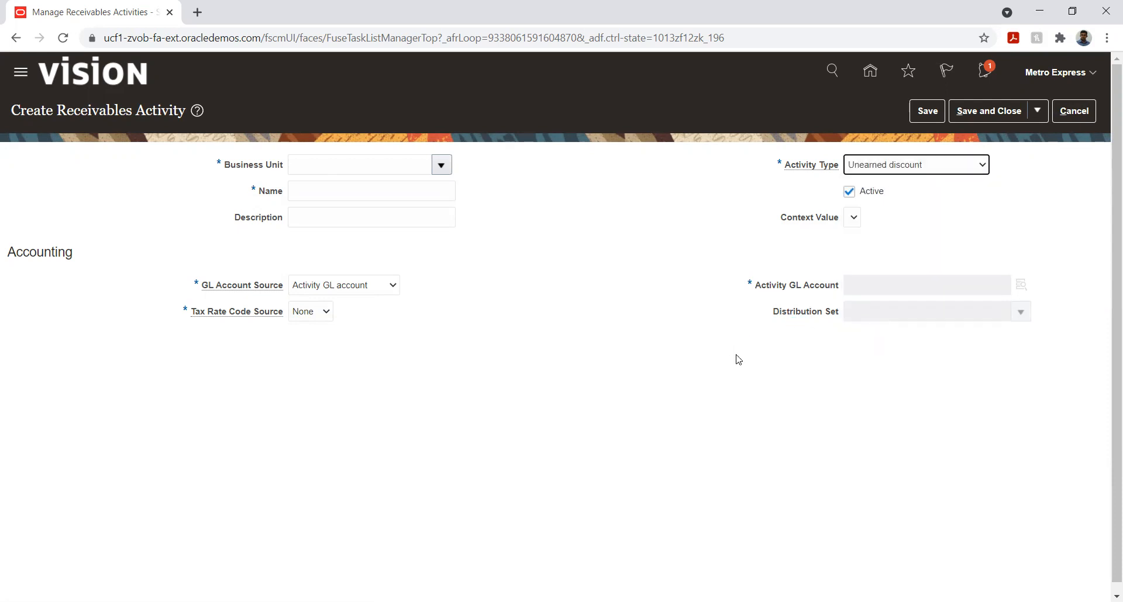
{"action": "left_click", "coordinate": [868, 288]}
{"action": "left_click", "coordinate": [331, 287]}
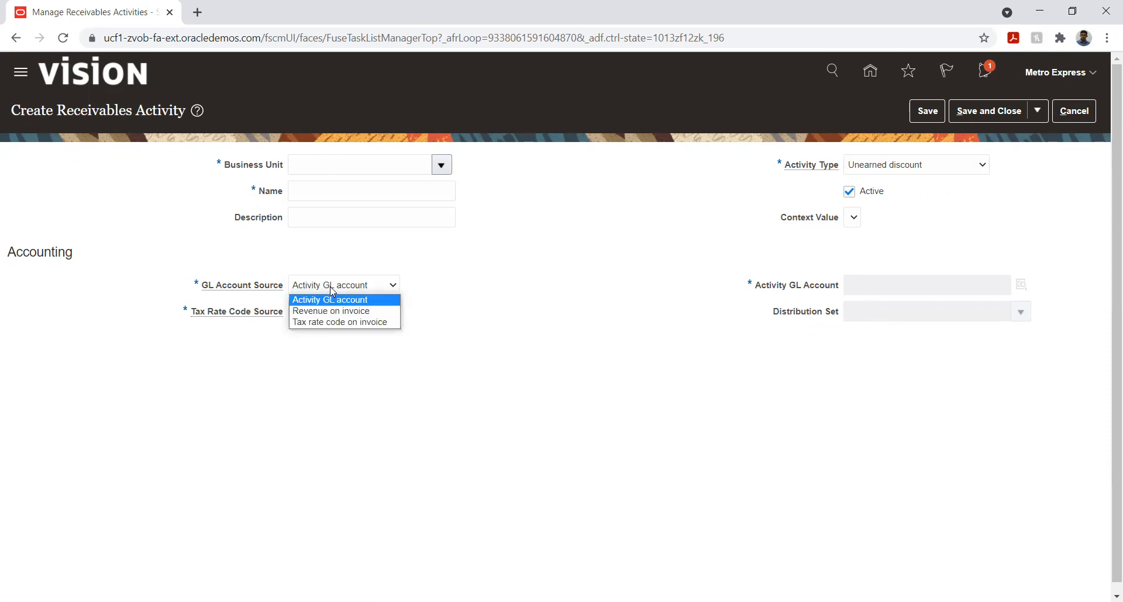
{"action": "left_click", "coordinate": [338, 322]}
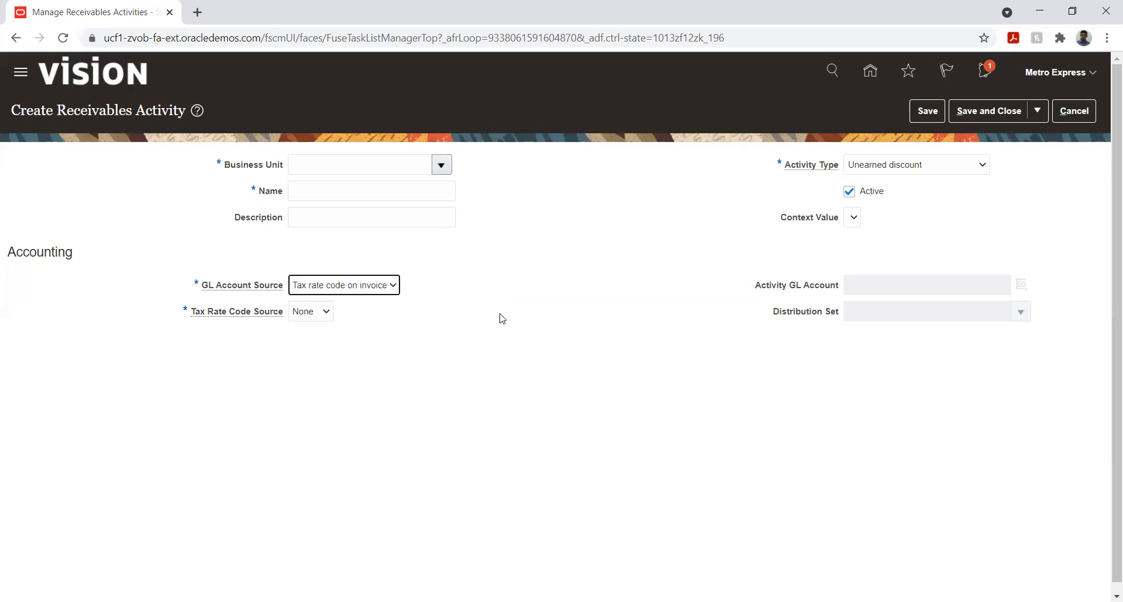
{"action": "left_click", "coordinate": [383, 287]}
{"action": "left_click", "coordinate": [363, 312]}
{"action": "left_click", "coordinate": [370, 287]}
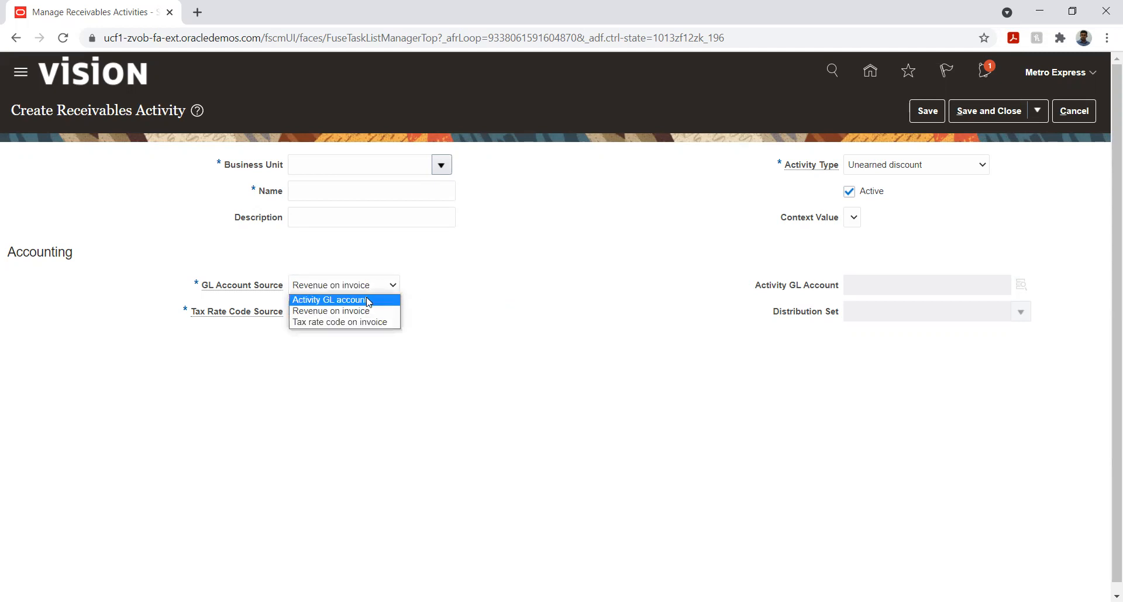
{"action": "left_click", "coordinate": [369, 299]}
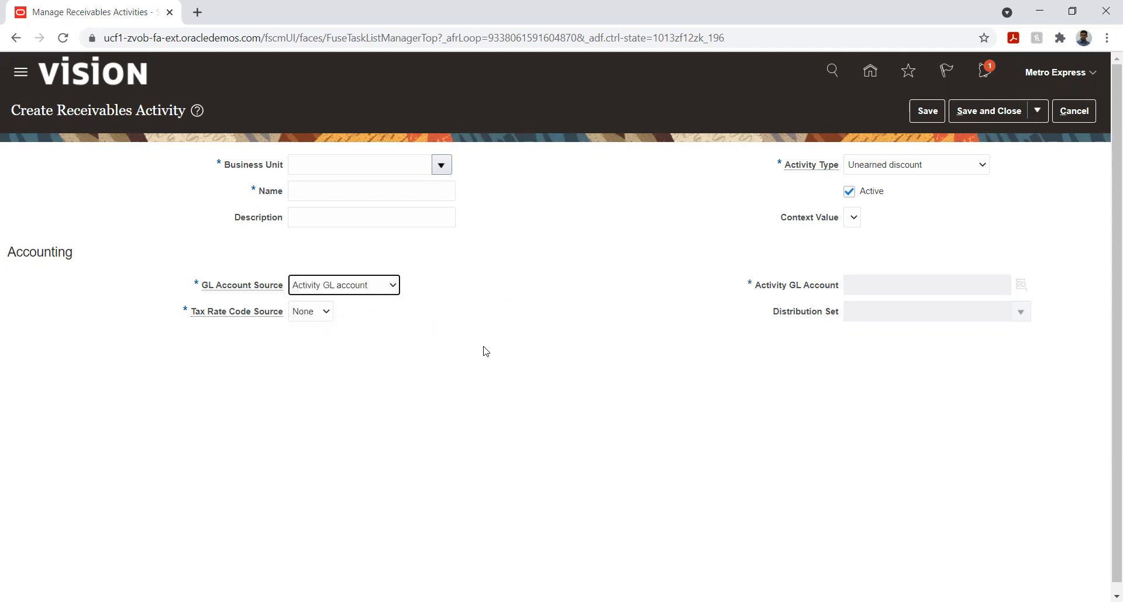
{"action": "left_click", "coordinate": [374, 288]}
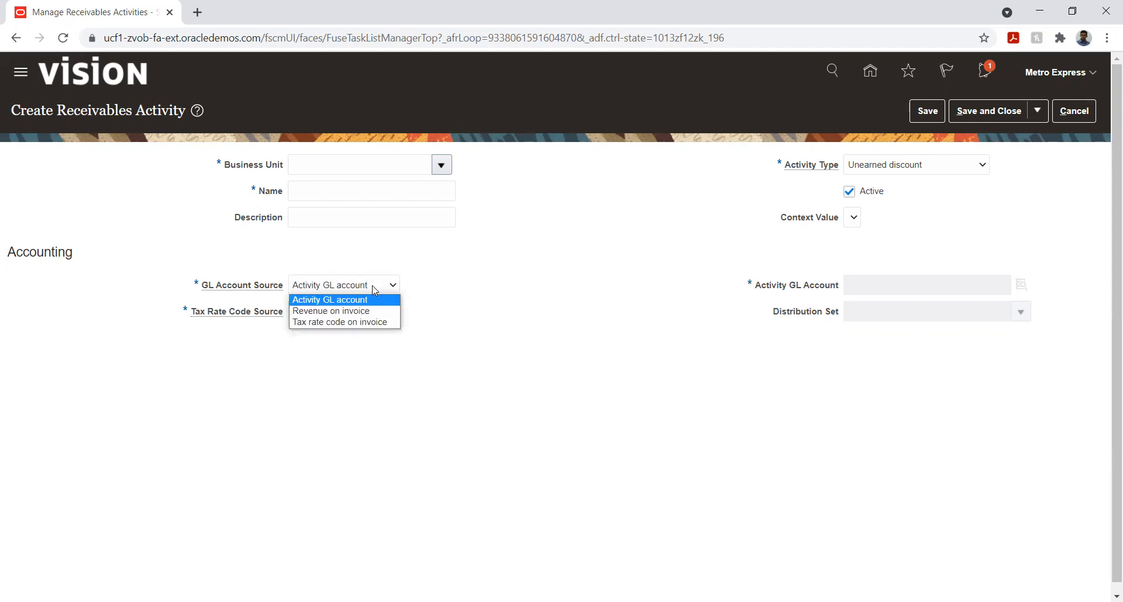
{"action": "left_click", "coordinate": [518, 280]}
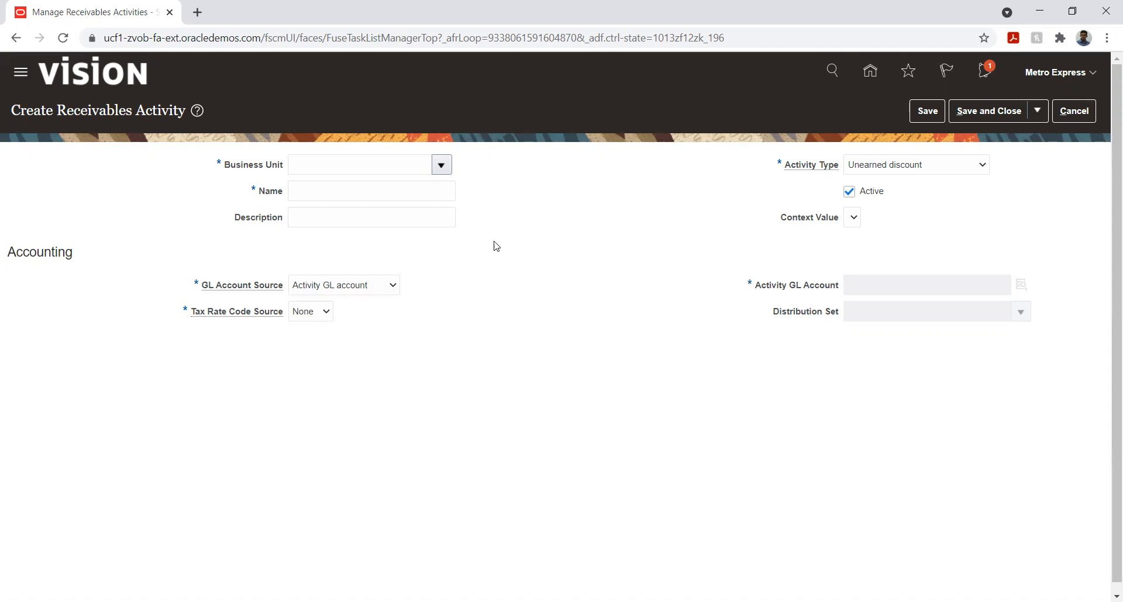
Assign the unearned discount activity to business unit Metro unit two and name it "Metro unit one_Unearned discount"
{"action": "left_click", "coordinate": [441, 166]}
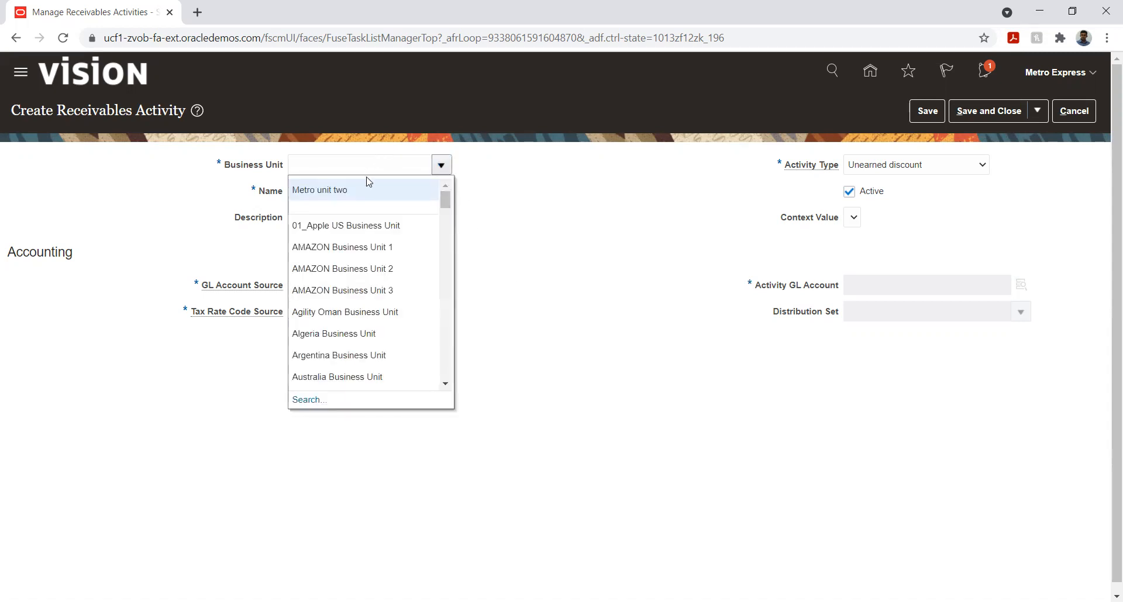
{"action": "left_click", "coordinate": [356, 192]}
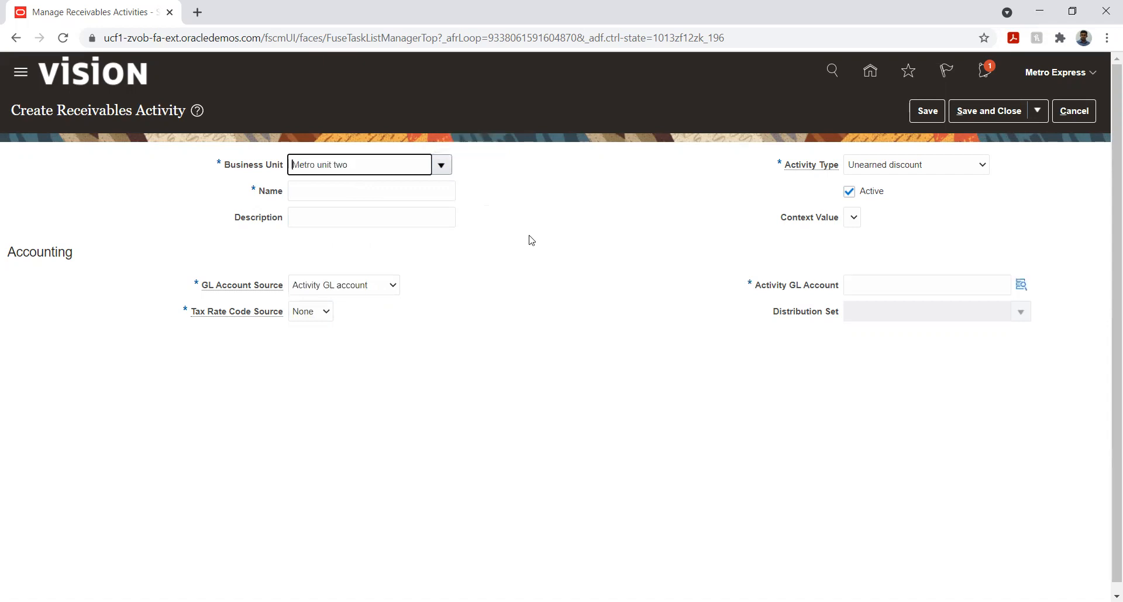
{"action": "left_click", "coordinate": [393, 193]}
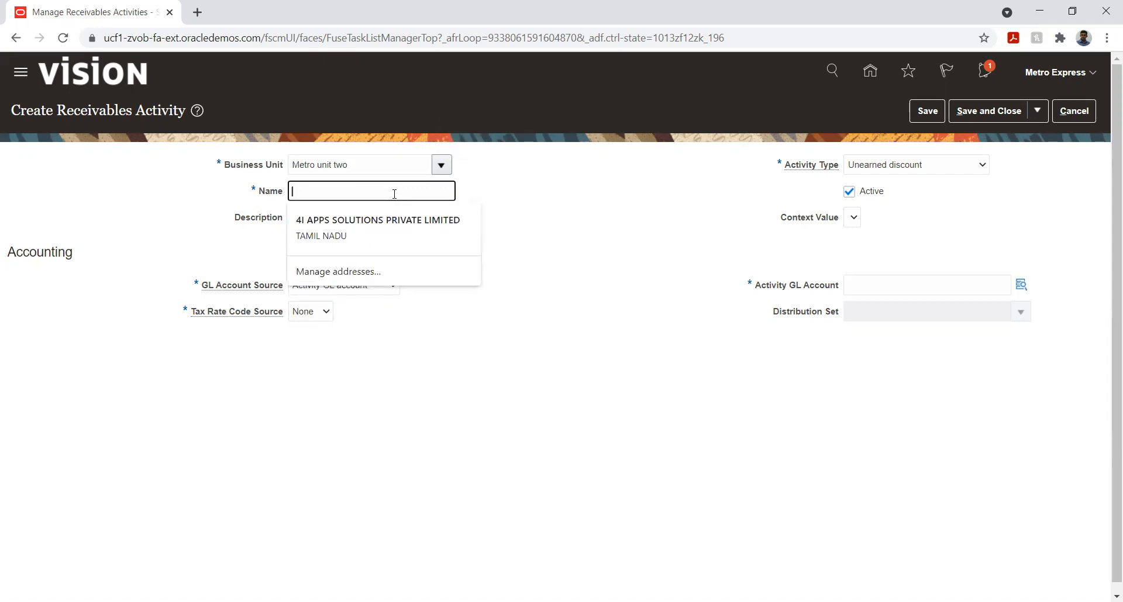
{"action": "type", "text": "Metro unit one_Une"}
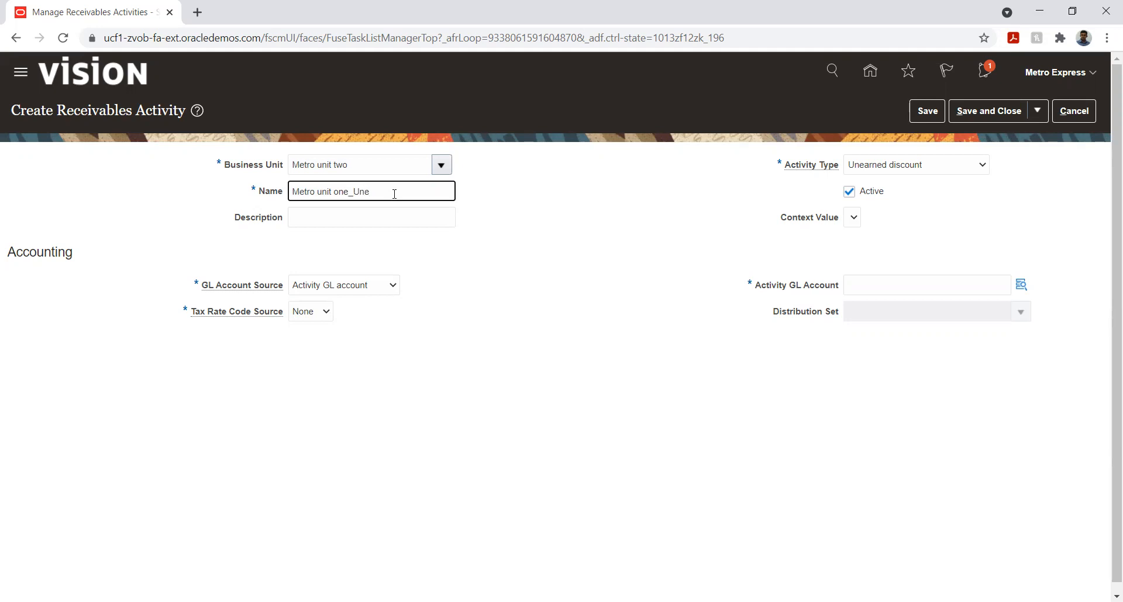
{"action": "type", "text": "d discount"}
Copy the name "Metro unit one_Unearned discount" into the activity's description
{"action": "triple_click", "coordinate": [396, 192]}
{"action": "key", "text": "ctrl+c"}
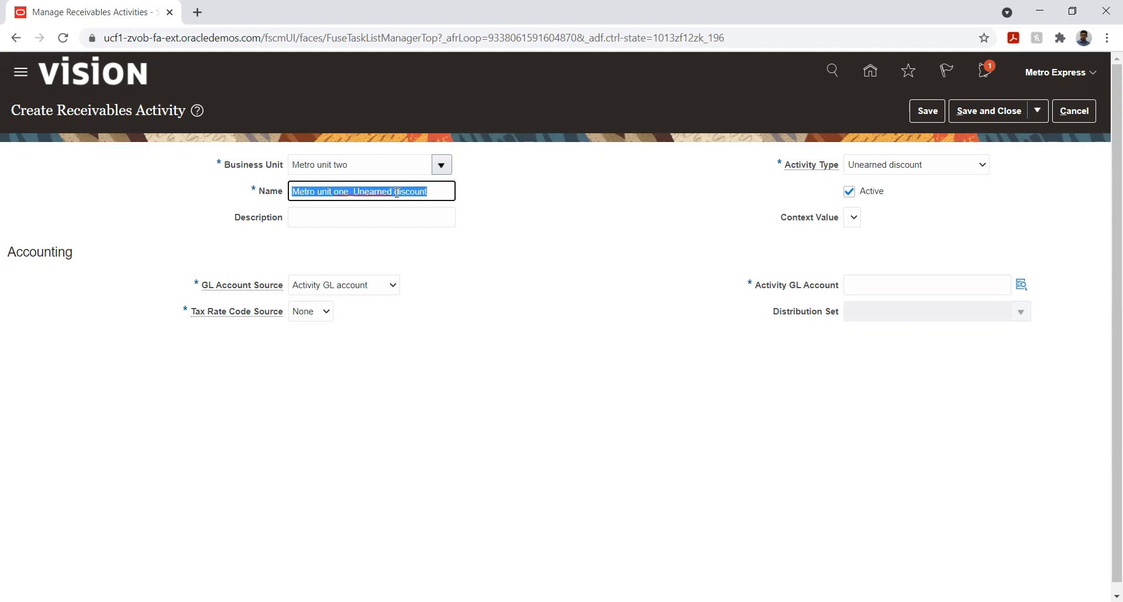
{"action": "key", "text": "Tab"}
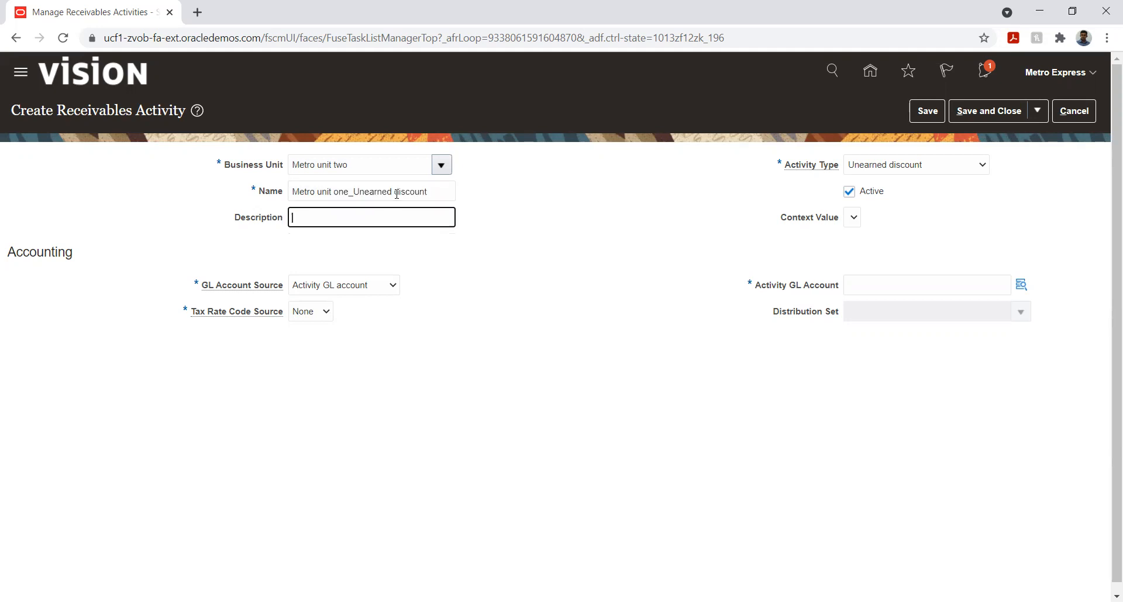
{"action": "key", "text": "ctrl+v"}
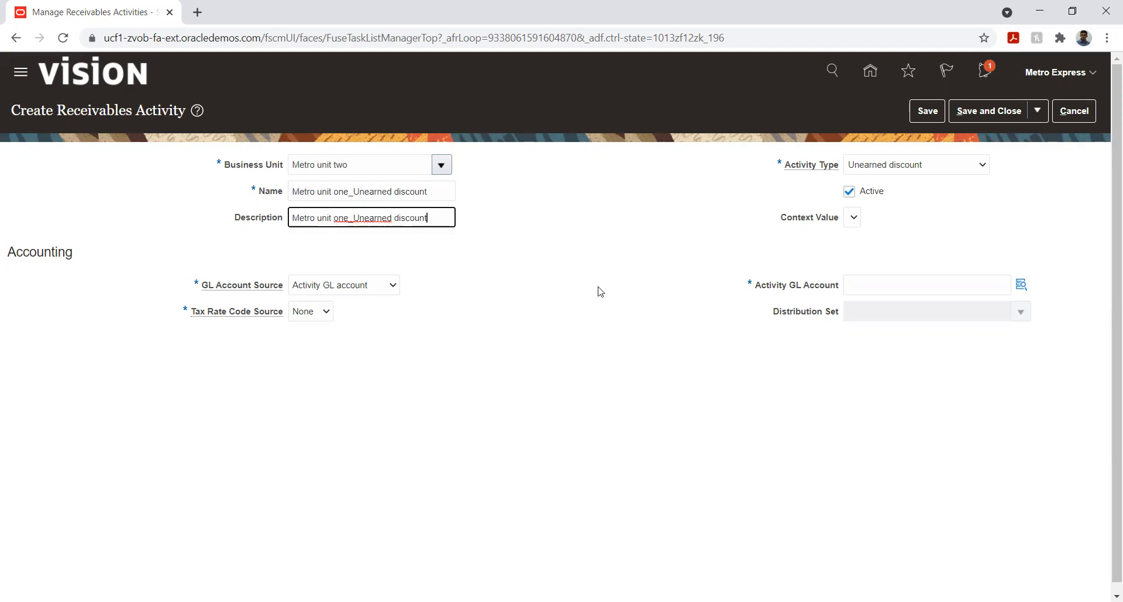
{"action": "left_click", "coordinate": [571, 309]}
Start the activity's GL account combination with Company 01 Metro Express Mauritius and Department 001 Human Resource
{"action": "left_click", "coordinate": [1021, 285]}
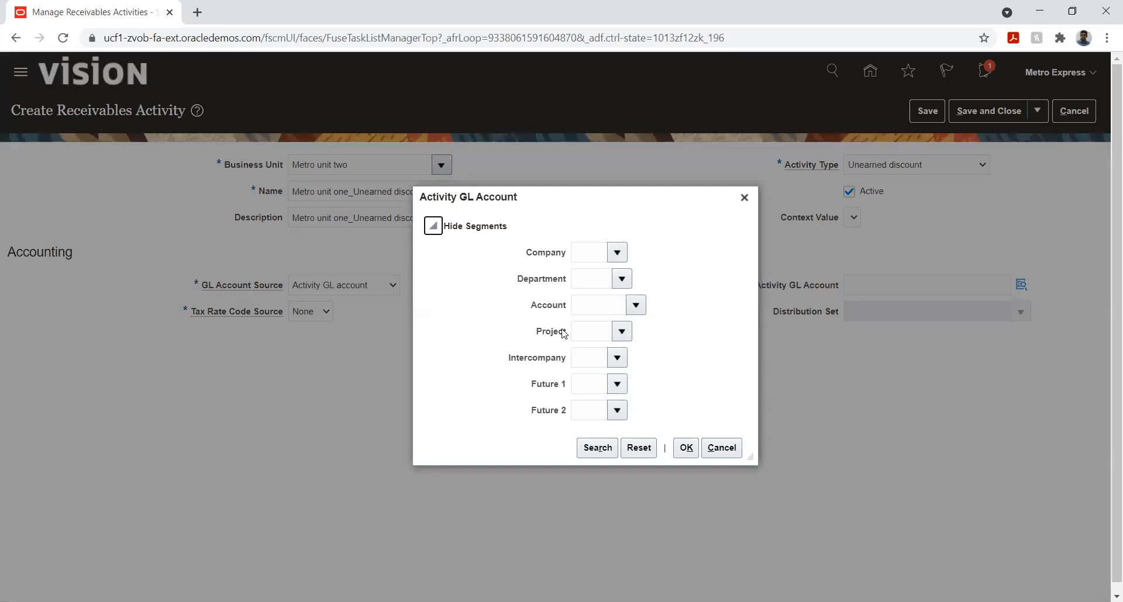
{"action": "left_click", "coordinate": [612, 253]}
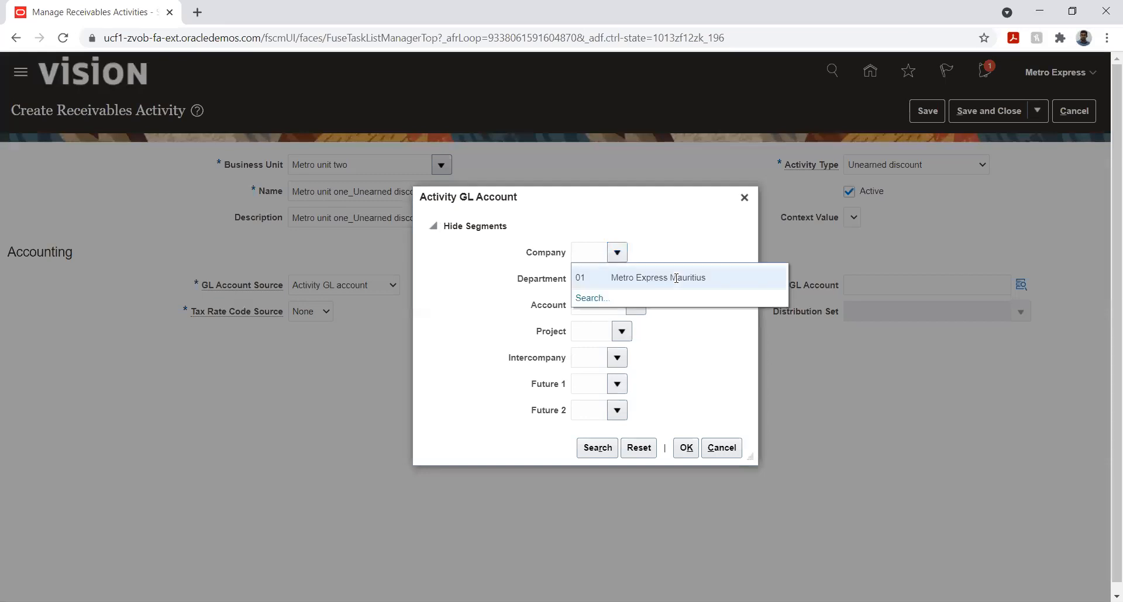
{"action": "left_click", "coordinate": [674, 277]}
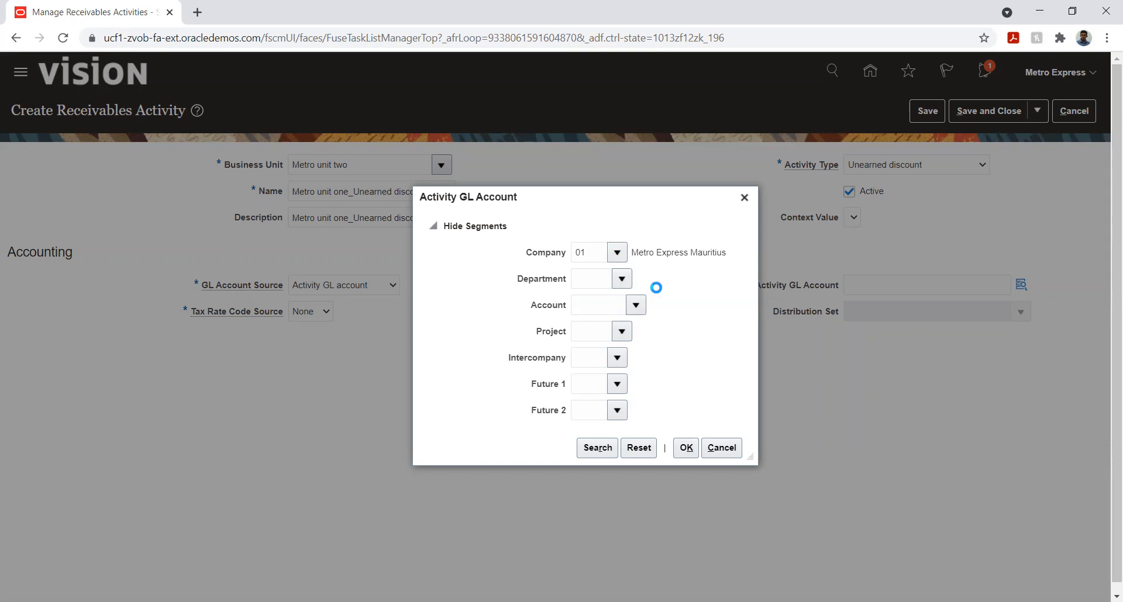
{"action": "left_click", "coordinate": [652, 303]}
{"action": "left_click", "coordinate": [641, 312]}
Search the account values by description for "%unear%" and select 77800 Discounts unearned as the Account segment
{"action": "left_click", "coordinate": [603, 548]}
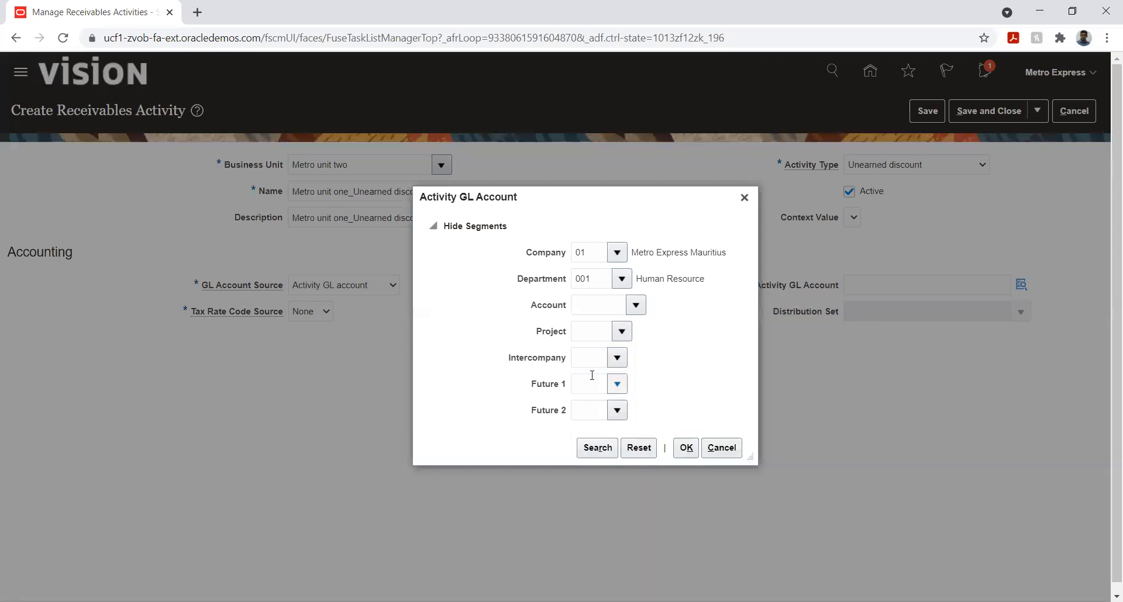
{"action": "left_click", "coordinate": [506, 328]}
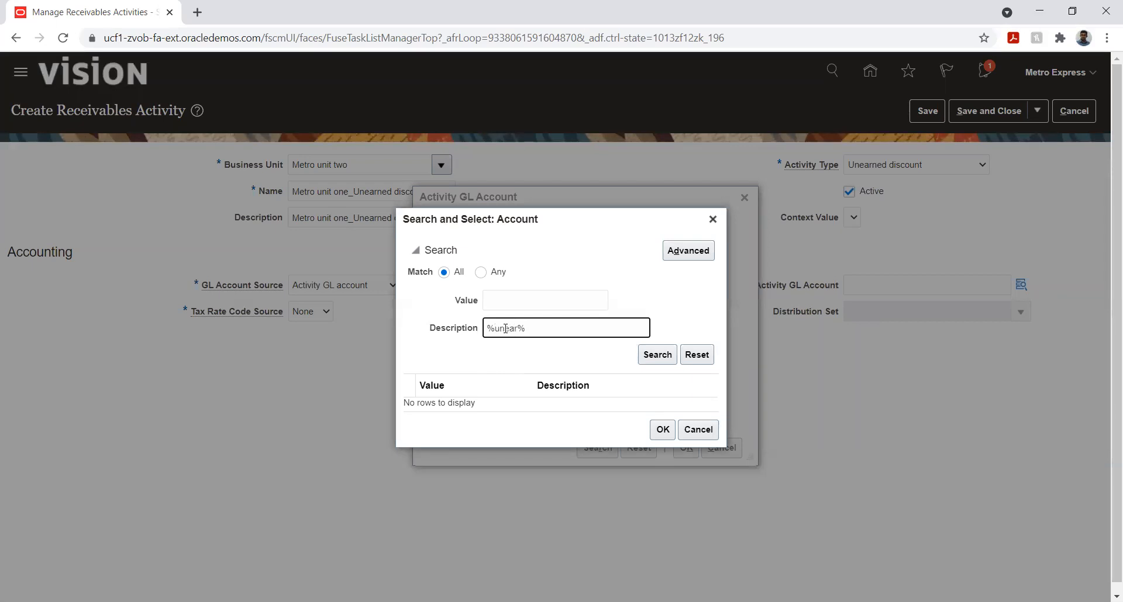
{"action": "left_click", "coordinate": [646, 355]}
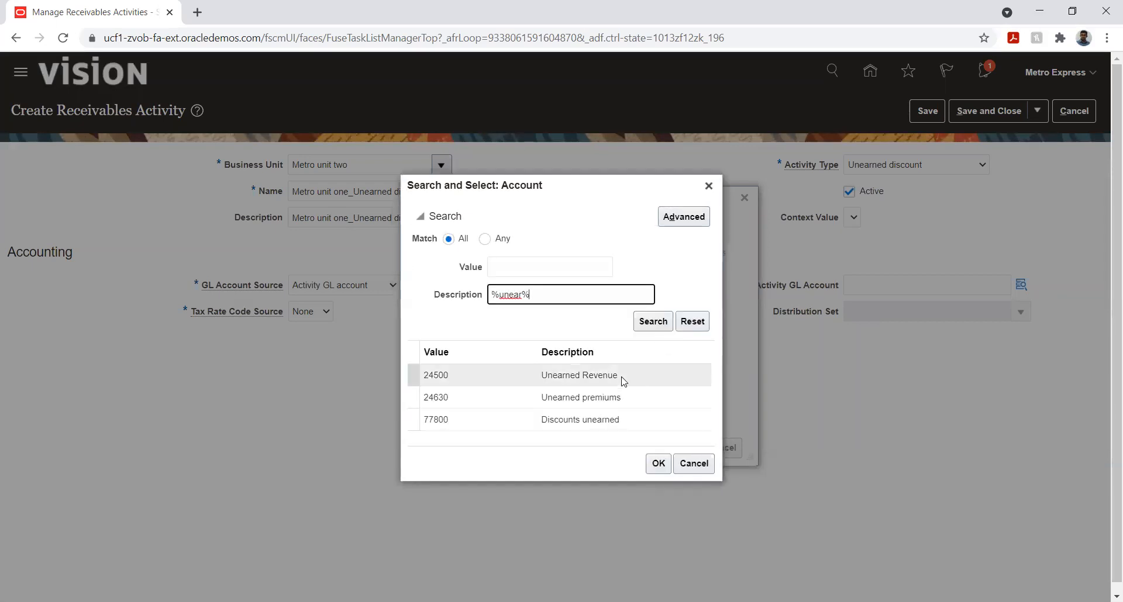
{"action": "left_click", "coordinate": [611, 422]}
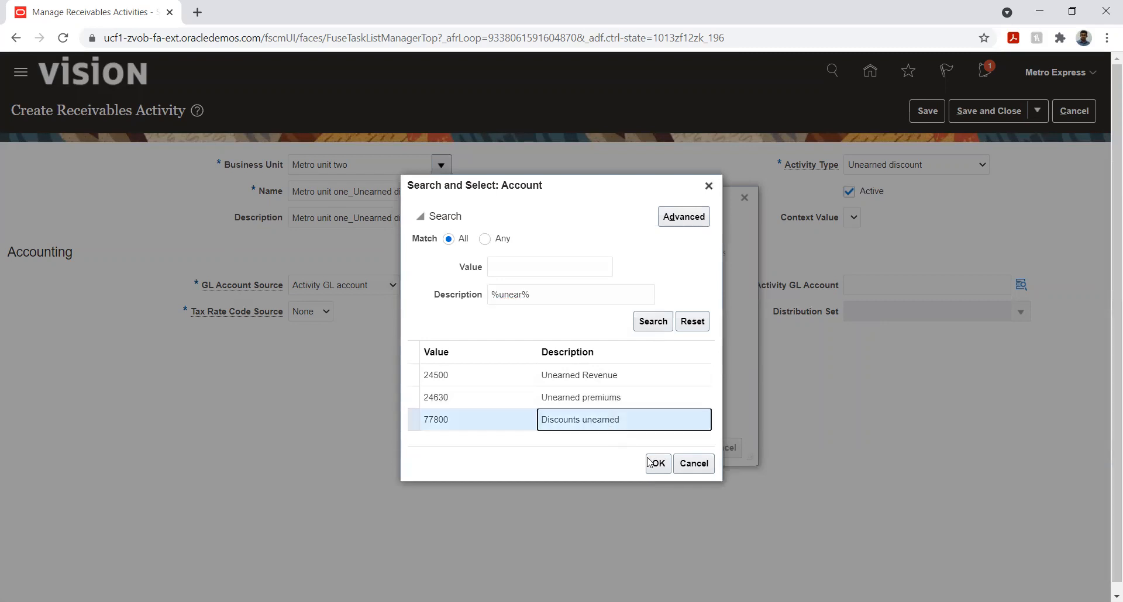
{"action": "left_click", "coordinate": [658, 463]}
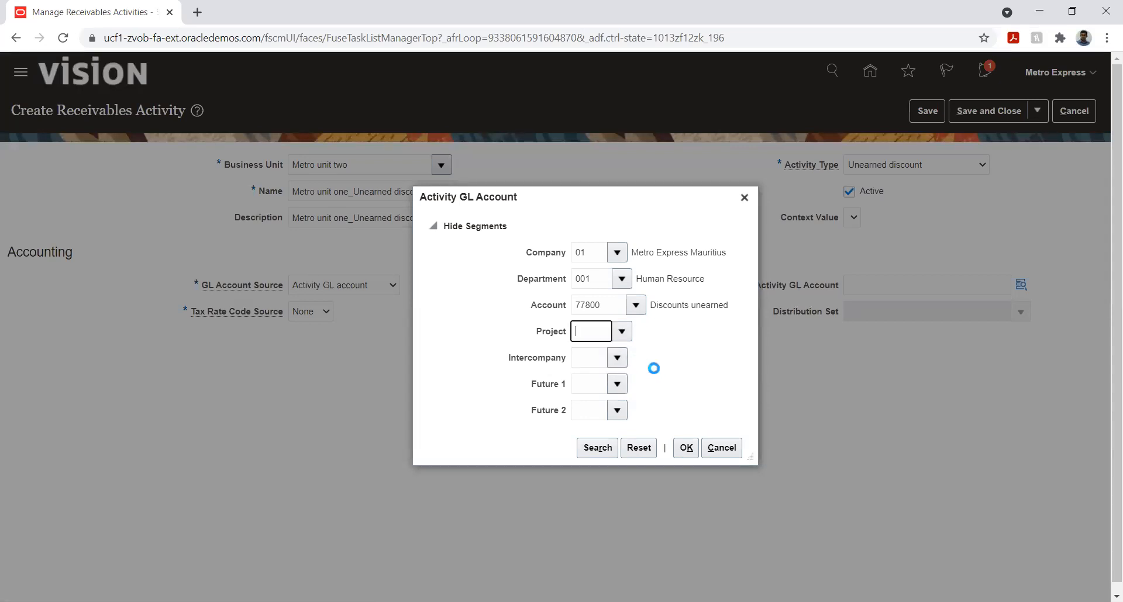
Complete the unearned discount GL account with Project 01, Intercompany 01 and Future 1 and Future 2 set to 00, and confirm it
{"action": "type", "text": "01"}
{"action": "left_click", "coordinate": [618, 359]}
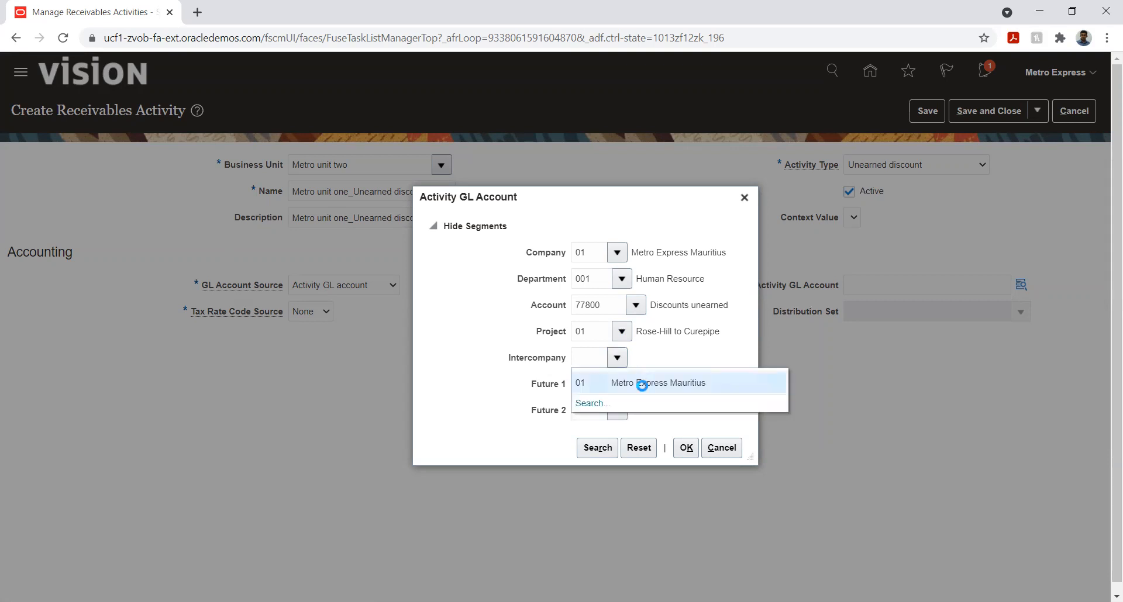
{"action": "left_click", "coordinate": [643, 383]}
{"action": "left_click", "coordinate": [617, 384]}
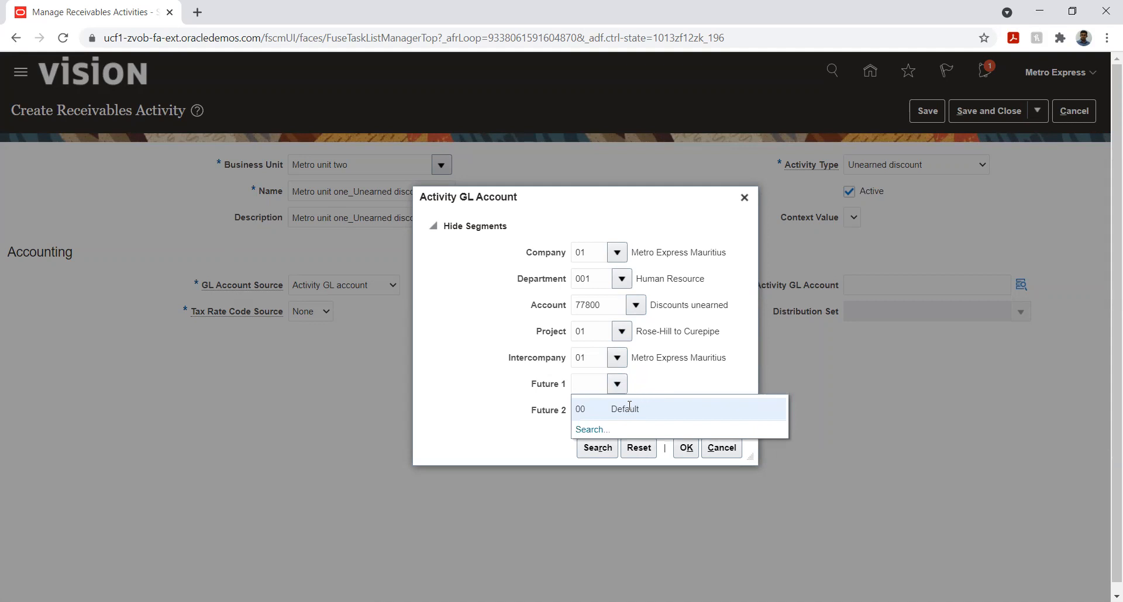
{"action": "left_click", "coordinate": [635, 408]}
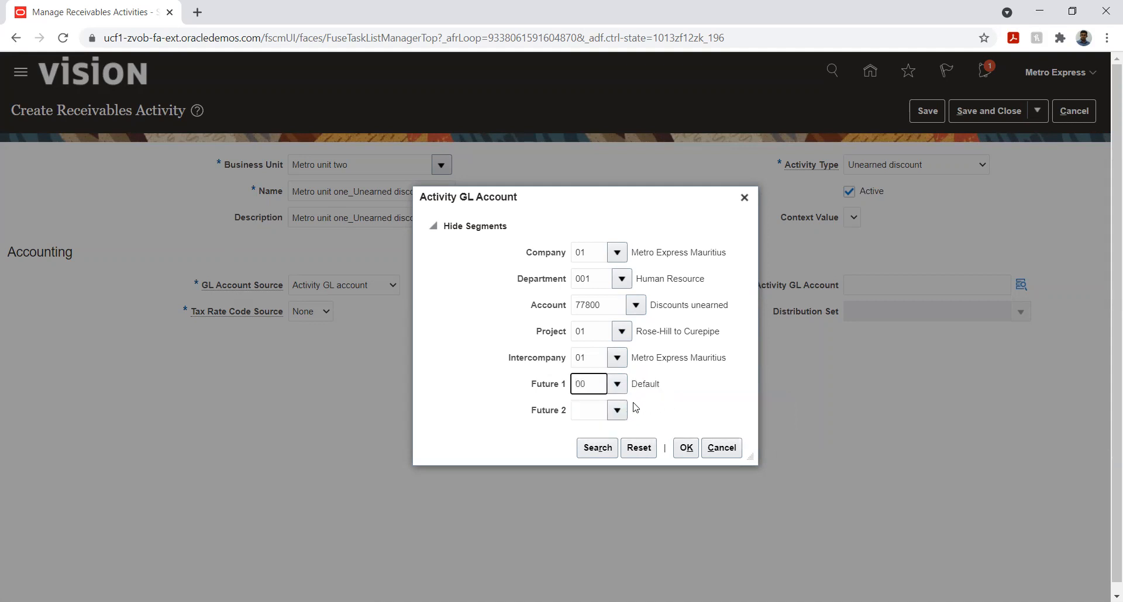
{"action": "left_click", "coordinate": [617, 413]}
{"action": "left_click", "coordinate": [631, 435]}
{"action": "left_click", "coordinate": [686, 448]}
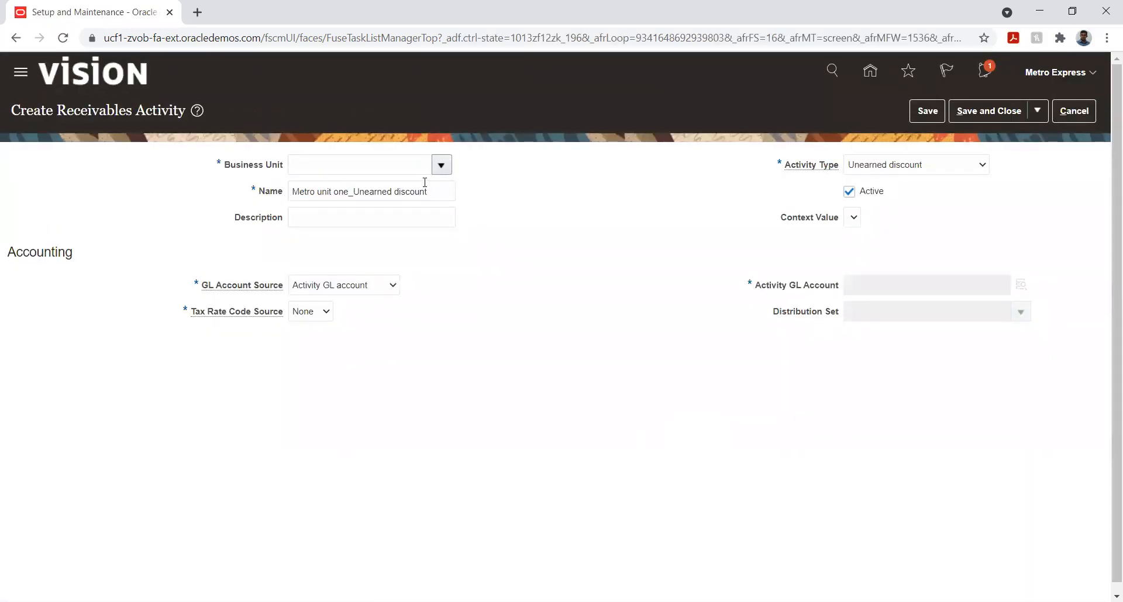
Assign Metro unit two as the activity's business unit and set its GL account's Company to 01 Metro Express Mauritius and Department to 001 Human Resource
{"action": "left_click", "coordinate": [440, 167]}
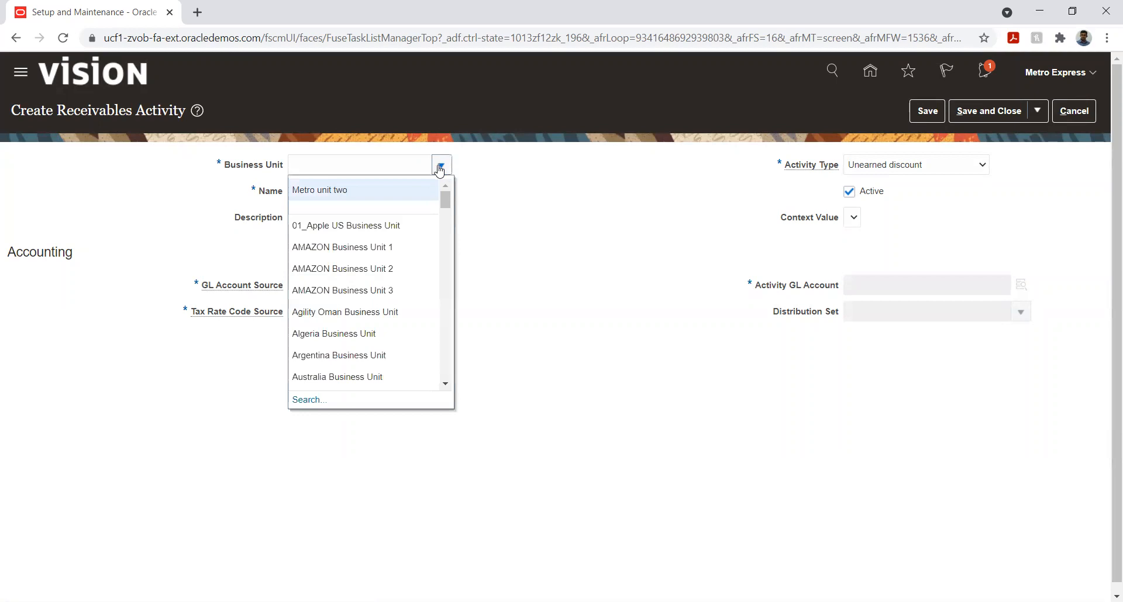
{"action": "left_click", "coordinate": [390, 191]}
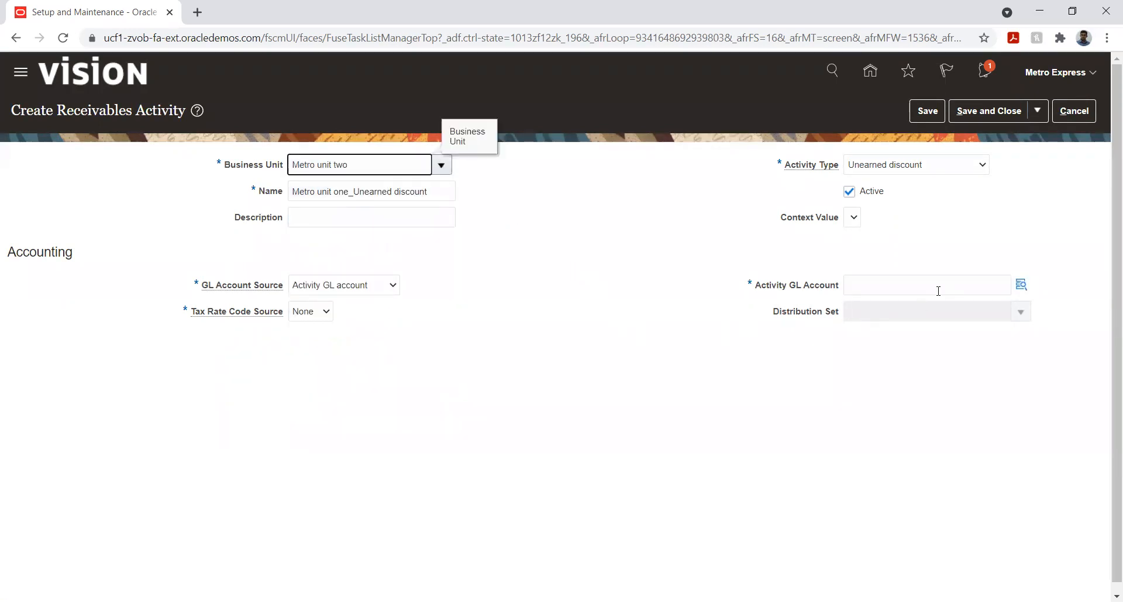
{"action": "left_click", "coordinate": [1021, 285]}
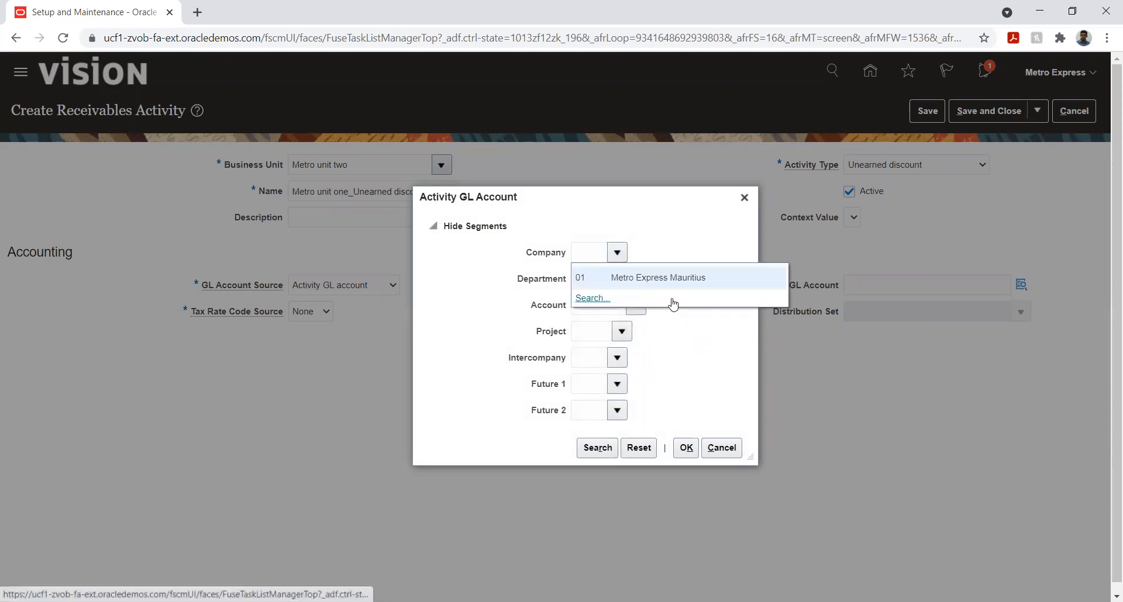
{"action": "left_click", "coordinate": [660, 278]}
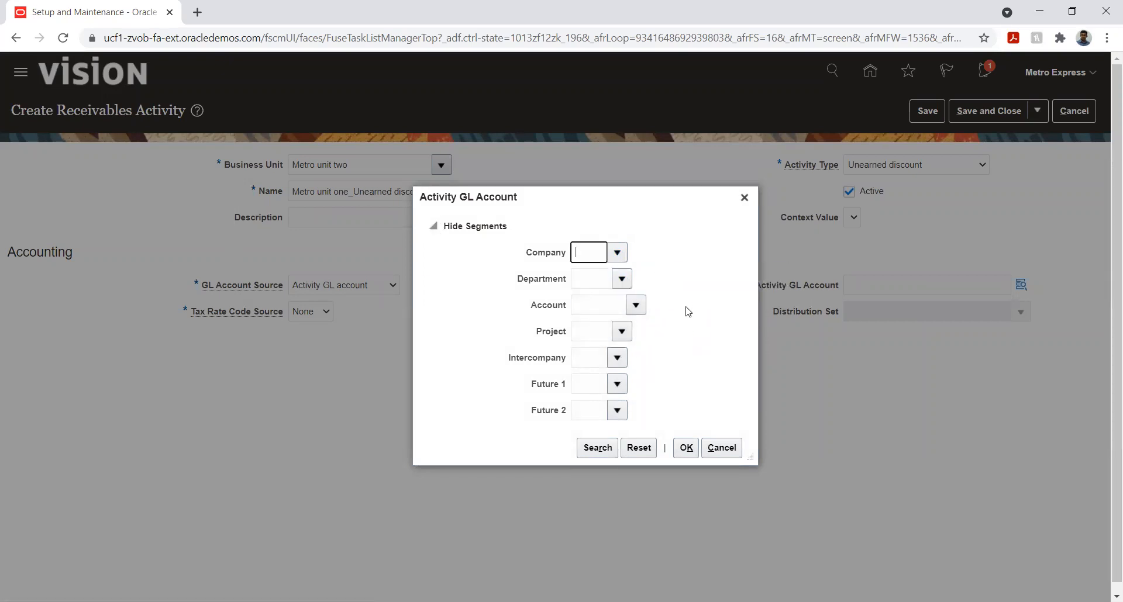
{"action": "left_click", "coordinate": [618, 254]}
{"action": "left_click", "coordinate": [660, 275]}
{"action": "left_click", "coordinate": [622, 278]}
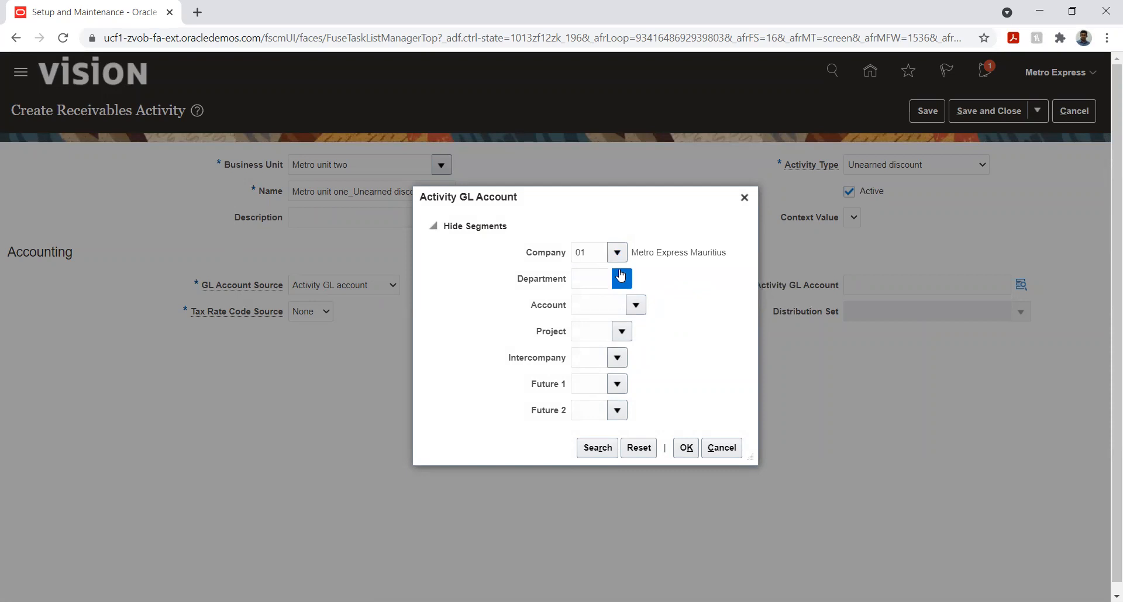
{"action": "left_click", "coordinate": [661, 302]}
Find the Account segment value by searching descriptions for "%unear%" and choose 77800 Discounts unearned
{"action": "left_click", "coordinate": [639, 308]}
{"action": "left_click", "coordinate": [636, 306]}
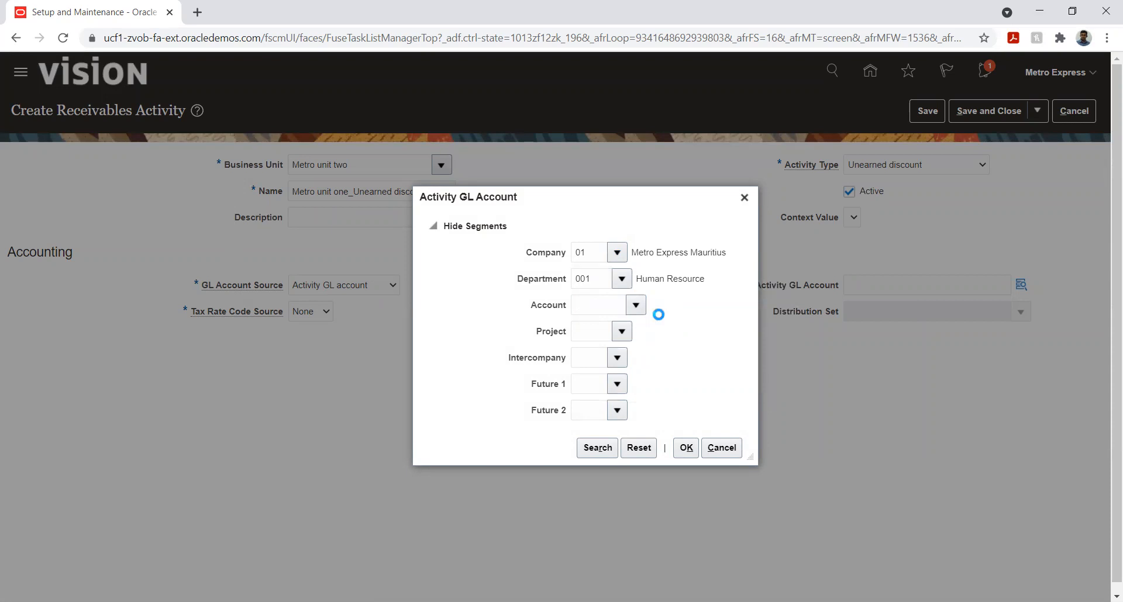
{"action": "left_click", "coordinate": [587, 547]}
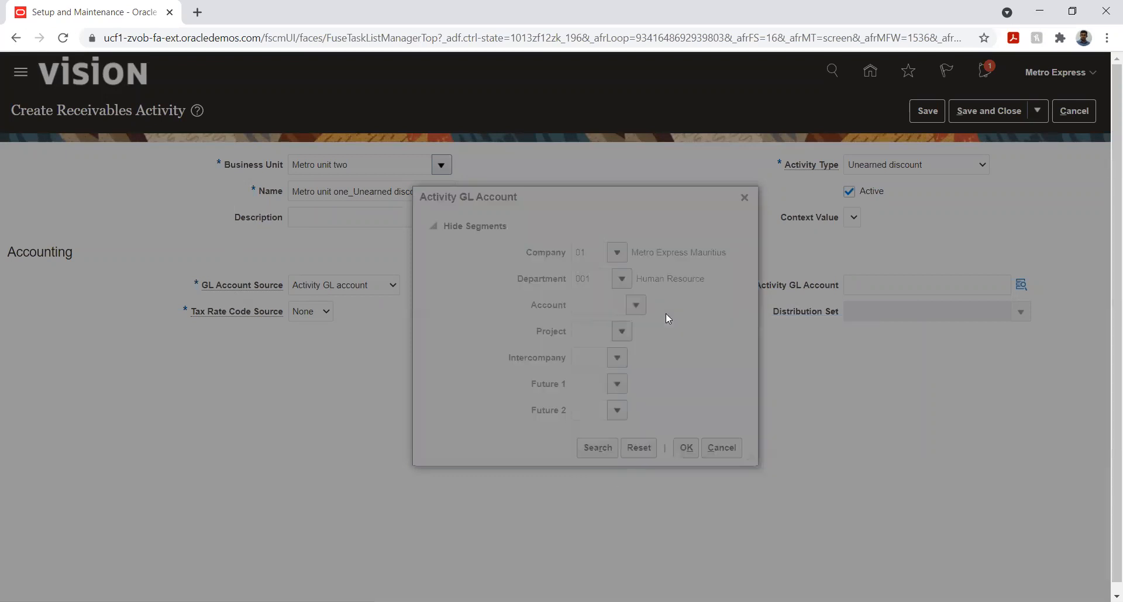
{"action": "left_click", "coordinate": [569, 324]}
{"action": "type", "text": "%"}
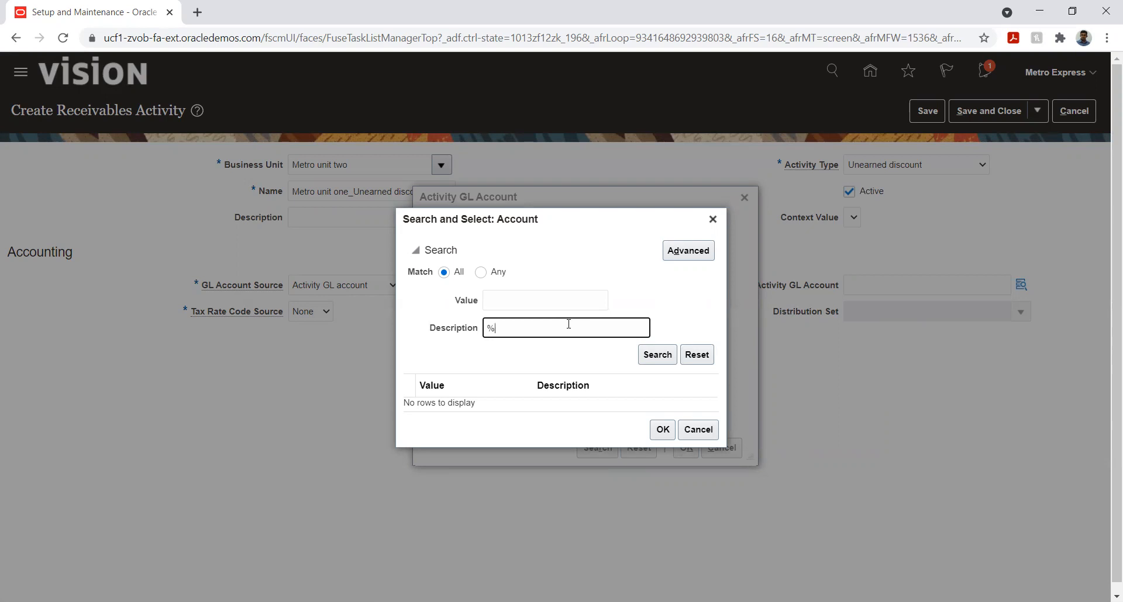
{"action": "type", "text": "unear%"}
{"action": "key", "text": "Return"}
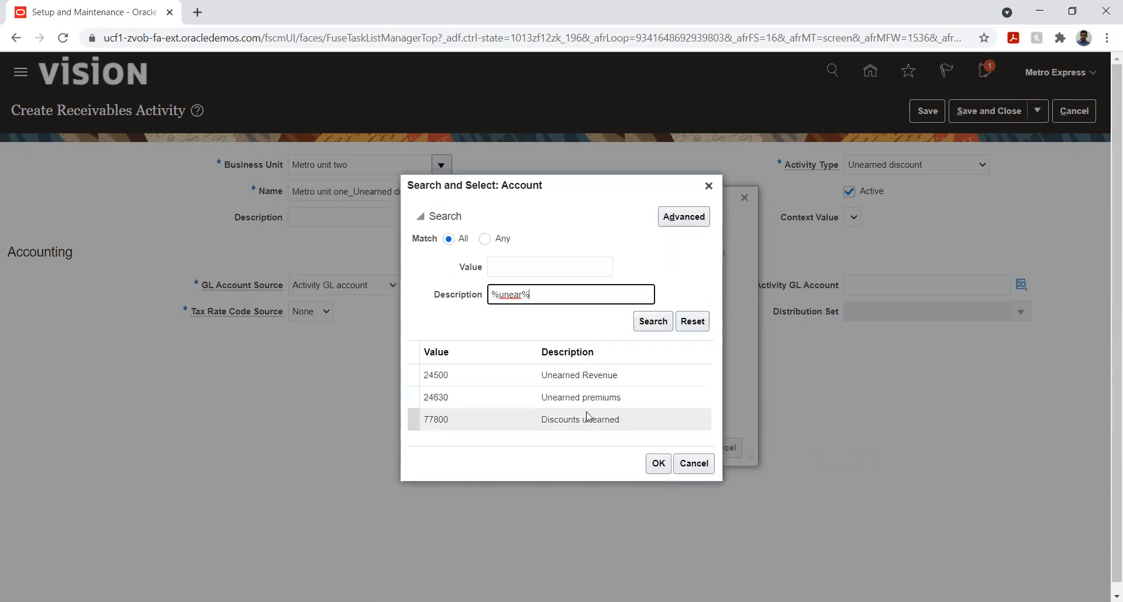
{"action": "left_click", "coordinate": [587, 418]}
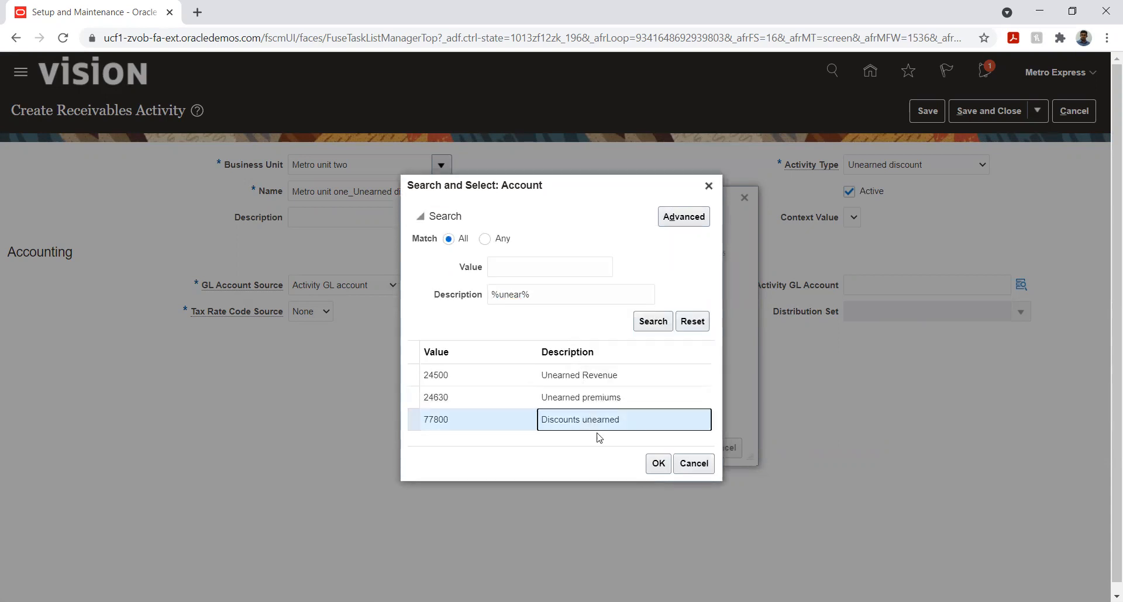
{"action": "left_click", "coordinate": [658, 465]}
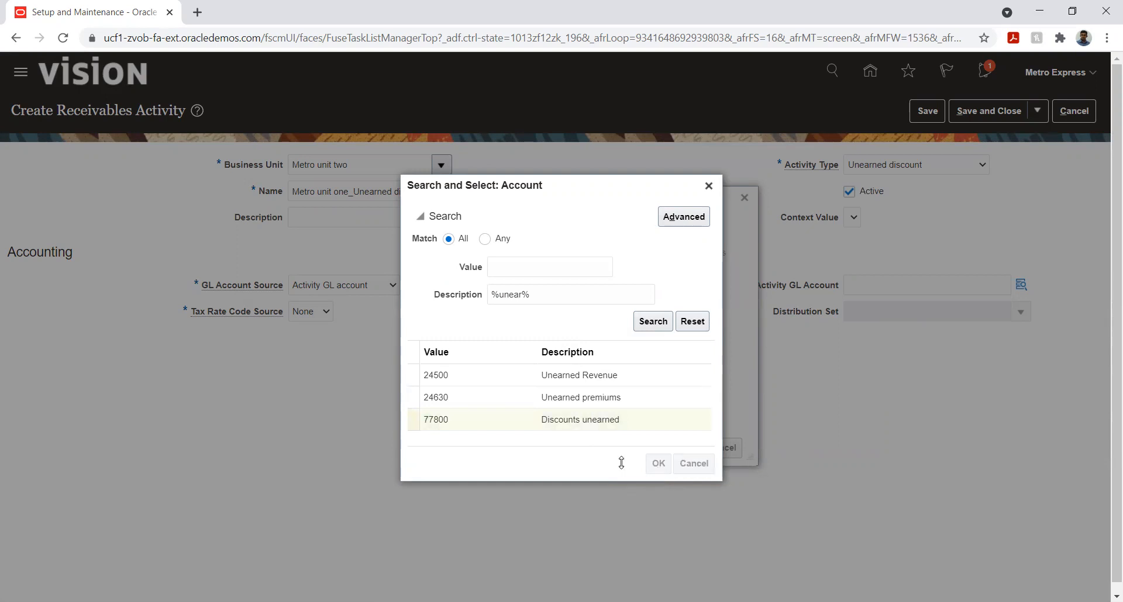
Set Project to 01 Rose-Hill to Curepipe, Intercompany to 01 Metro Express Mauritius and both Future segments to 00 Default, and confirm the GL account
{"action": "left_click", "coordinate": [619, 334]}
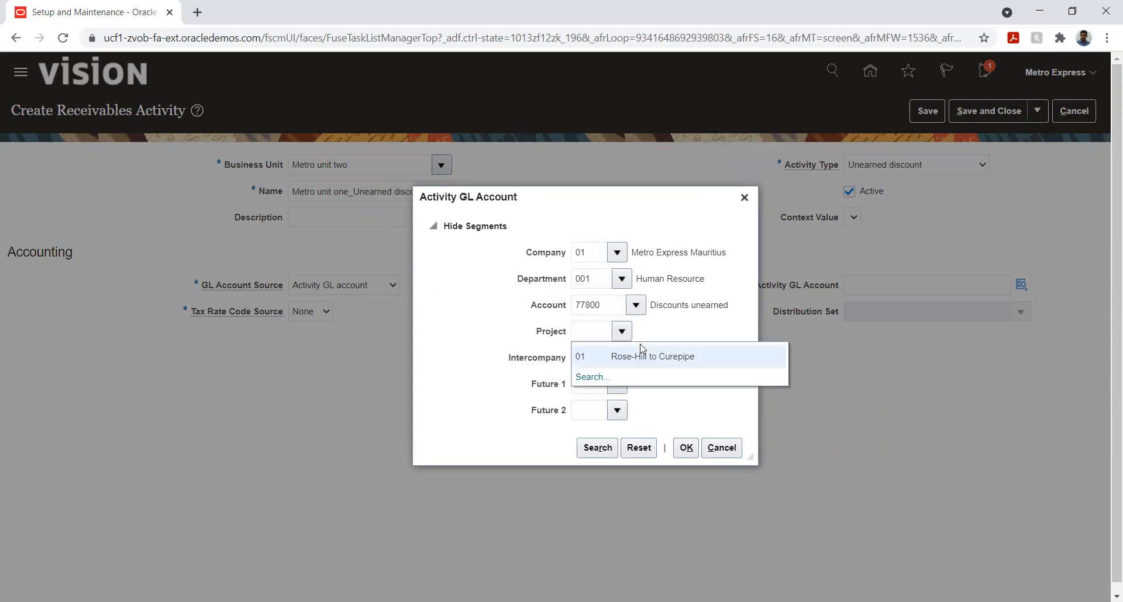
{"action": "left_click", "coordinate": [646, 357]}
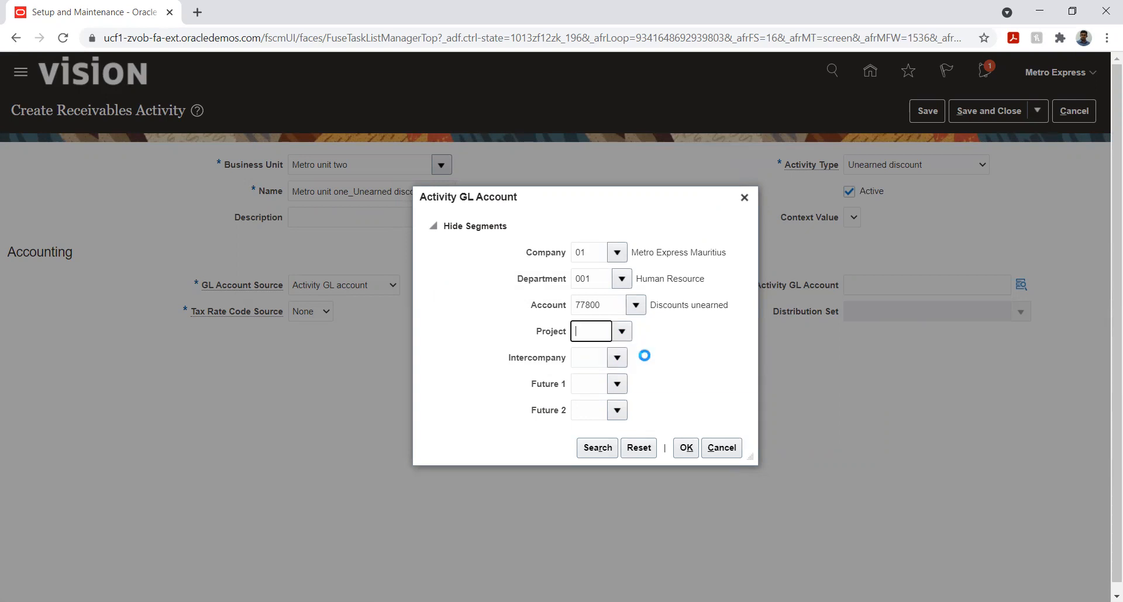
{"action": "left_click", "coordinate": [618, 360]}
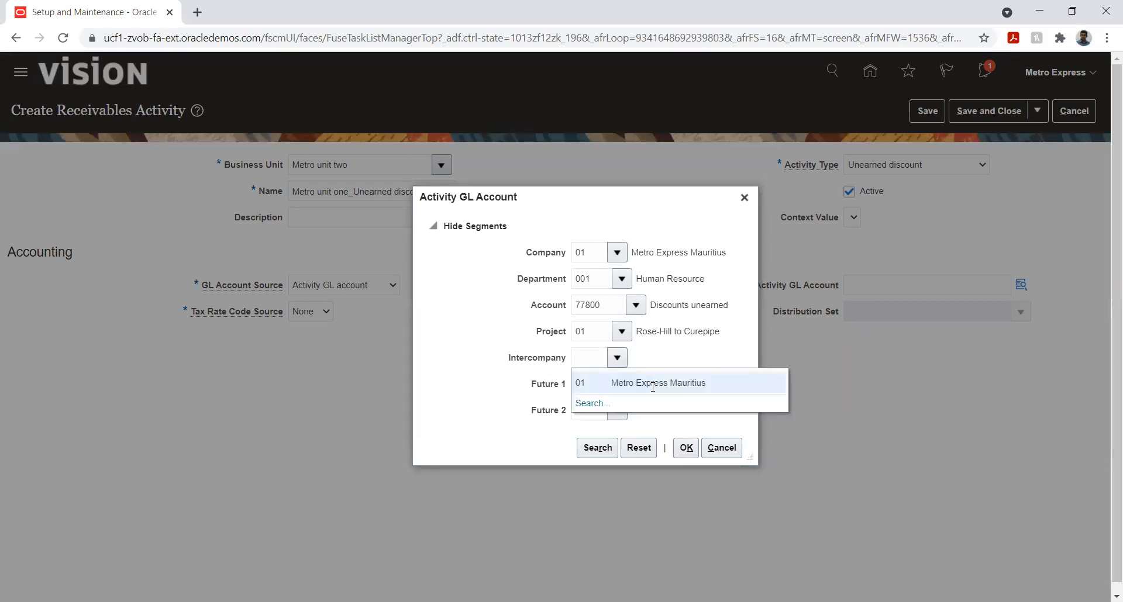
{"action": "left_click", "coordinate": [651, 384]}
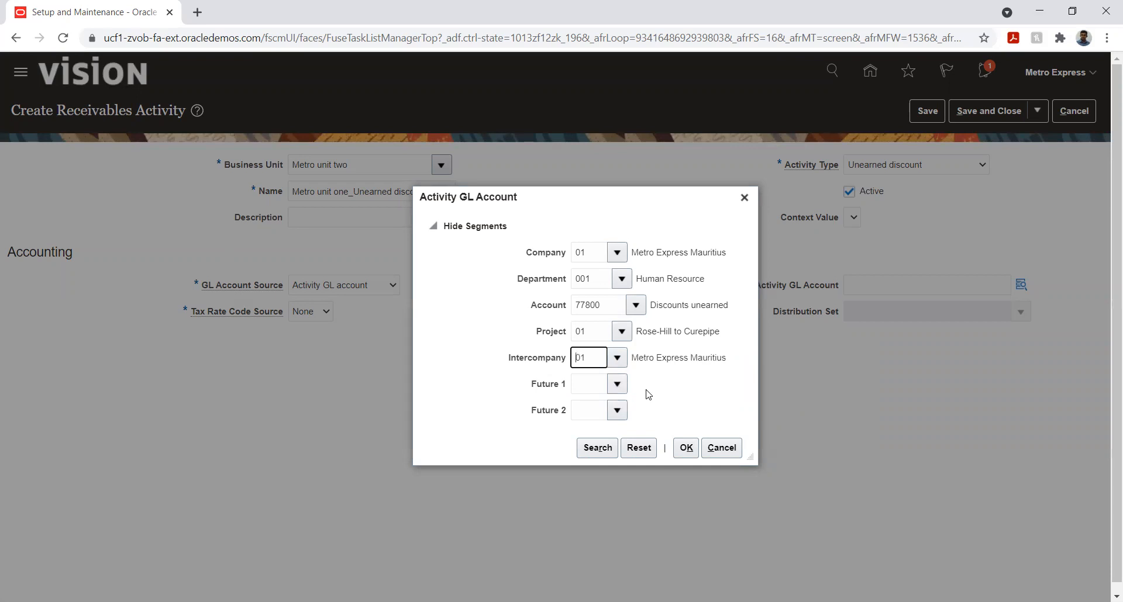
{"action": "left_click", "coordinate": [624, 385]}
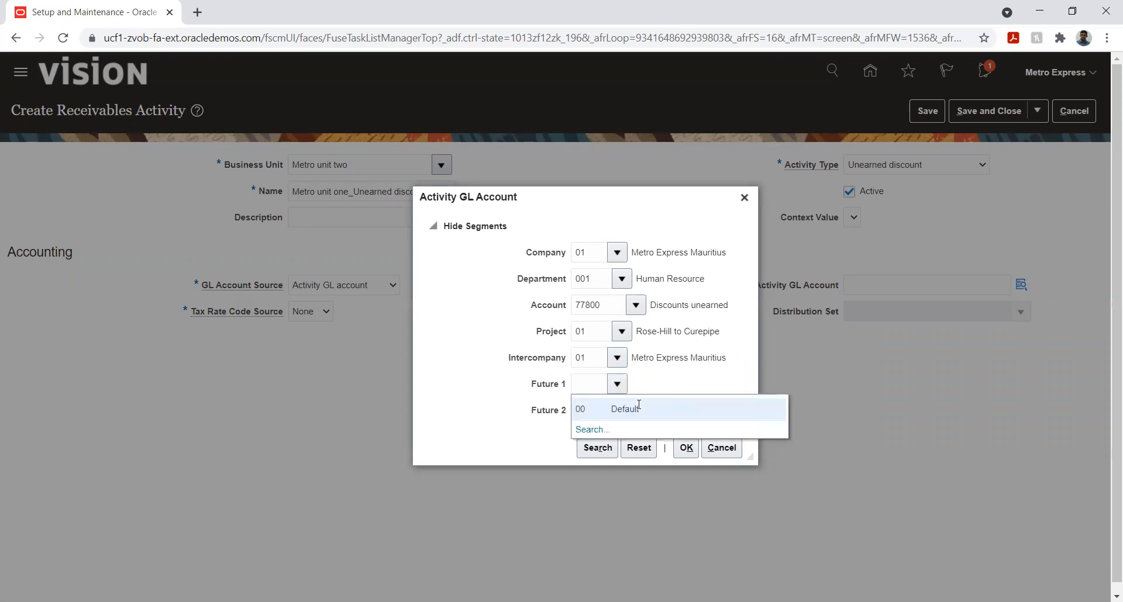
{"action": "left_click", "coordinate": [631, 405]}
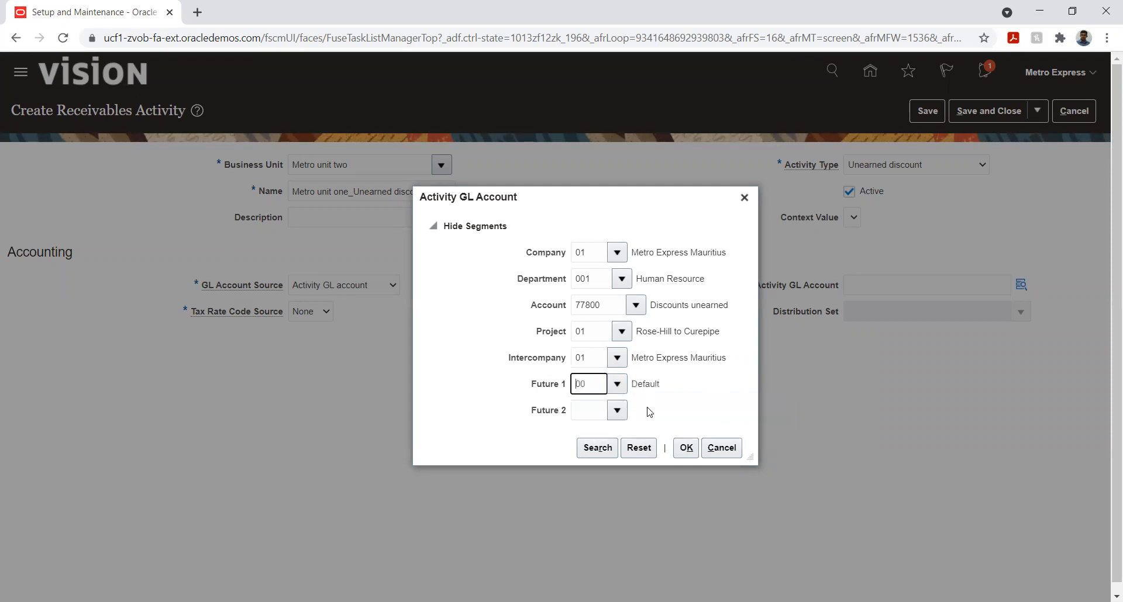
{"action": "left_click", "coordinate": [619, 411]}
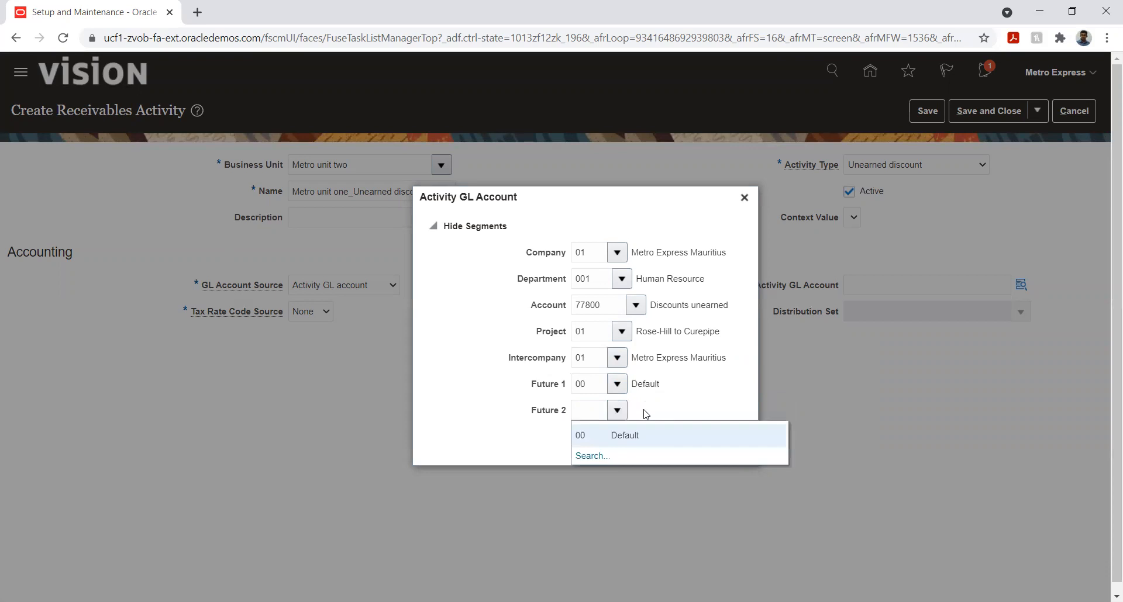
{"action": "left_click", "coordinate": [641, 437]}
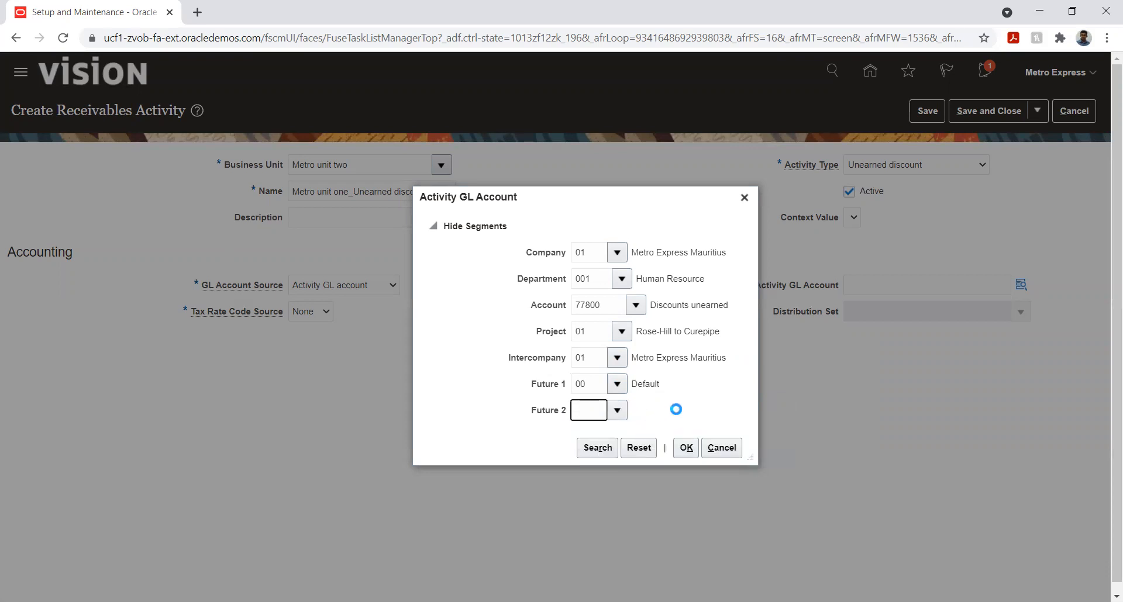
{"action": "left_click", "coordinate": [684, 446]}
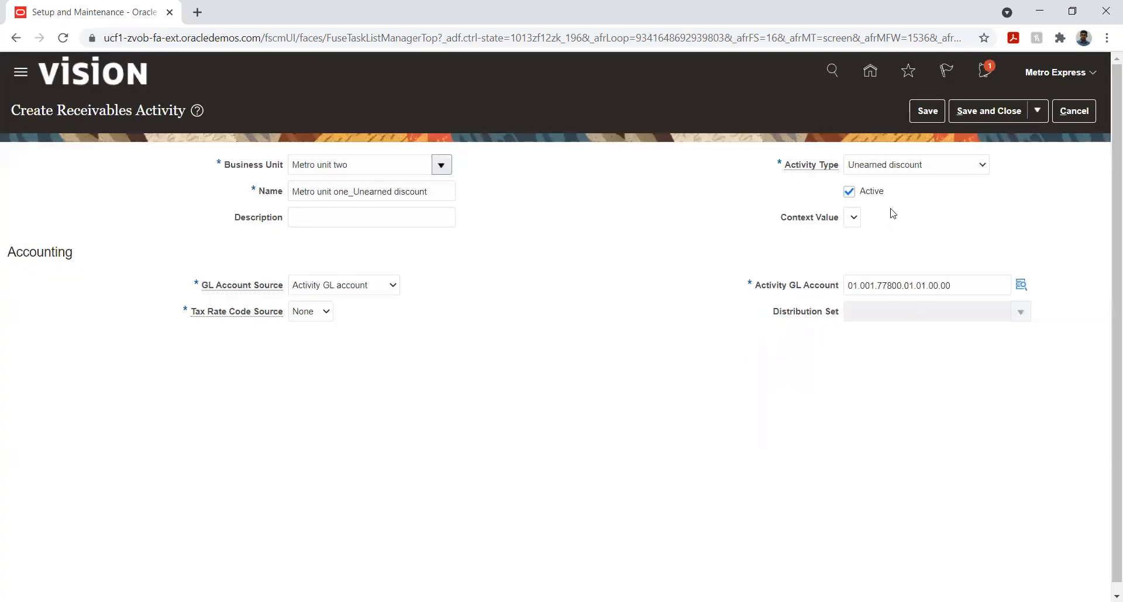
Save and close the unearned discount activity, and save and close the receivables activities management page
{"action": "left_click", "coordinate": [922, 111]}
{"action": "left_click", "coordinate": [982, 114]}
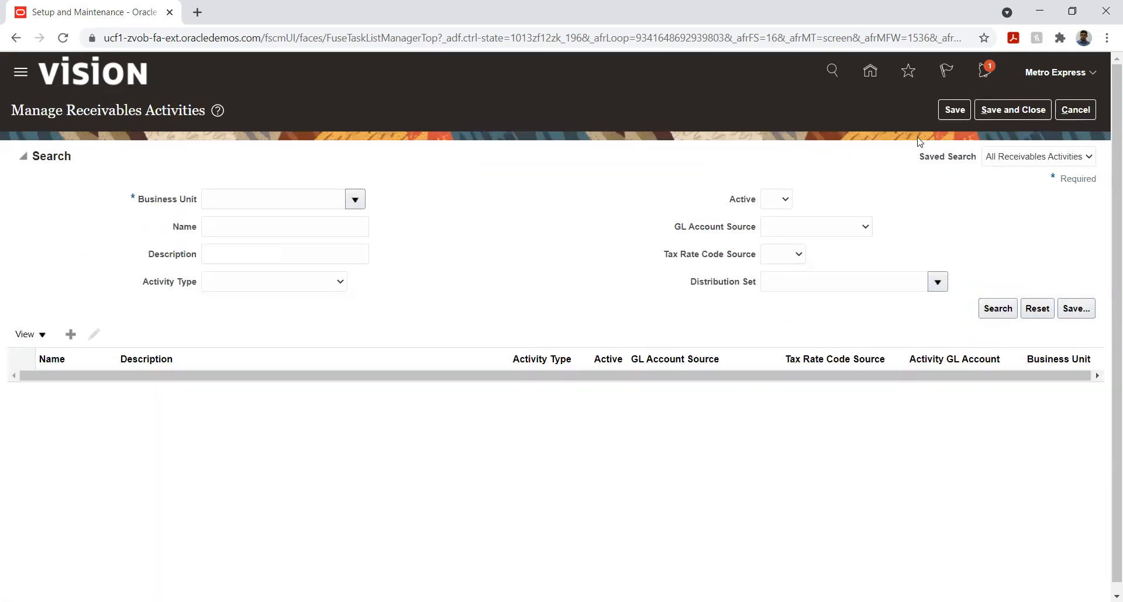
{"action": "left_click", "coordinate": [1002, 109]}
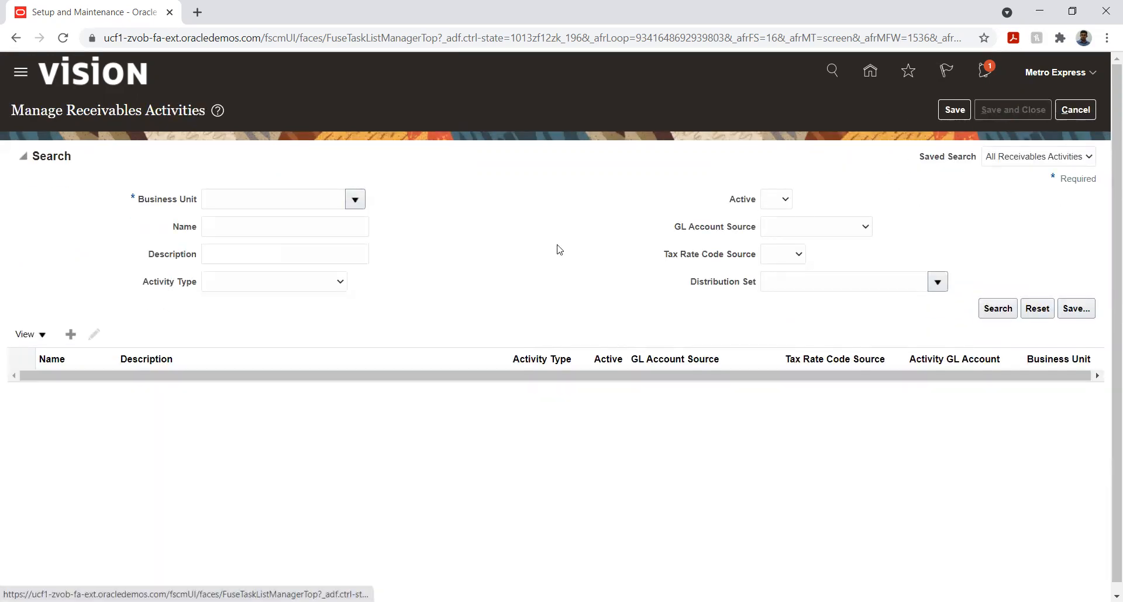